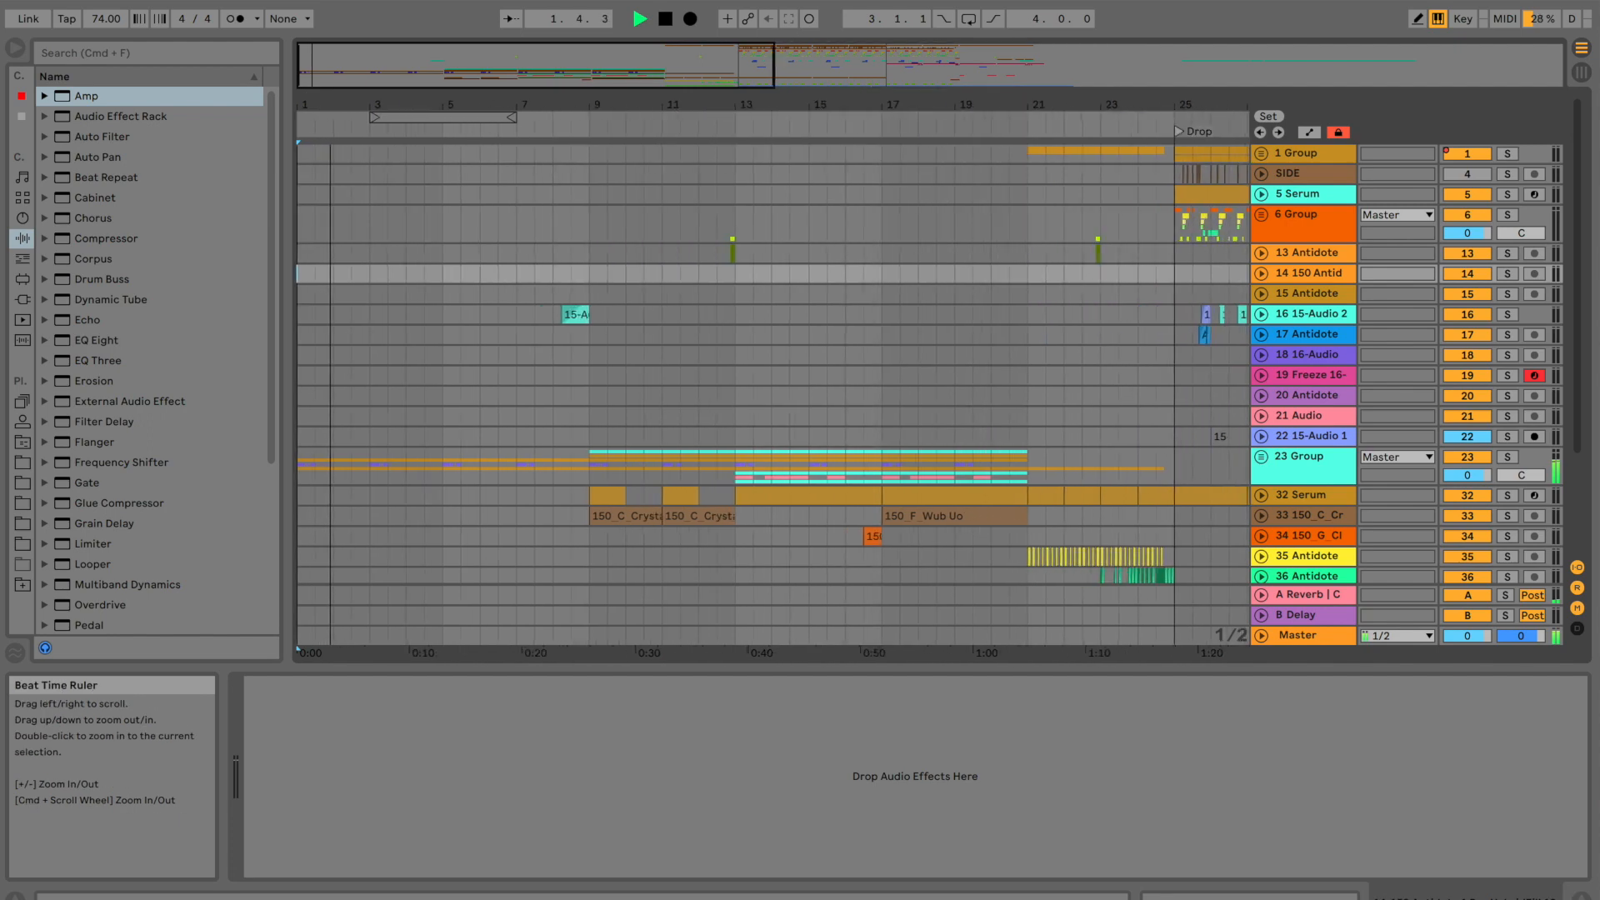
Expand 23 Group and examine the notes and device chain of track 26 Serum.
{"action": "scroll", "coordinate": [472, 427], "scroll_direction": "down", "scroll_amount": 5}
{"action": "left_click", "coordinate": [1260, 324]}
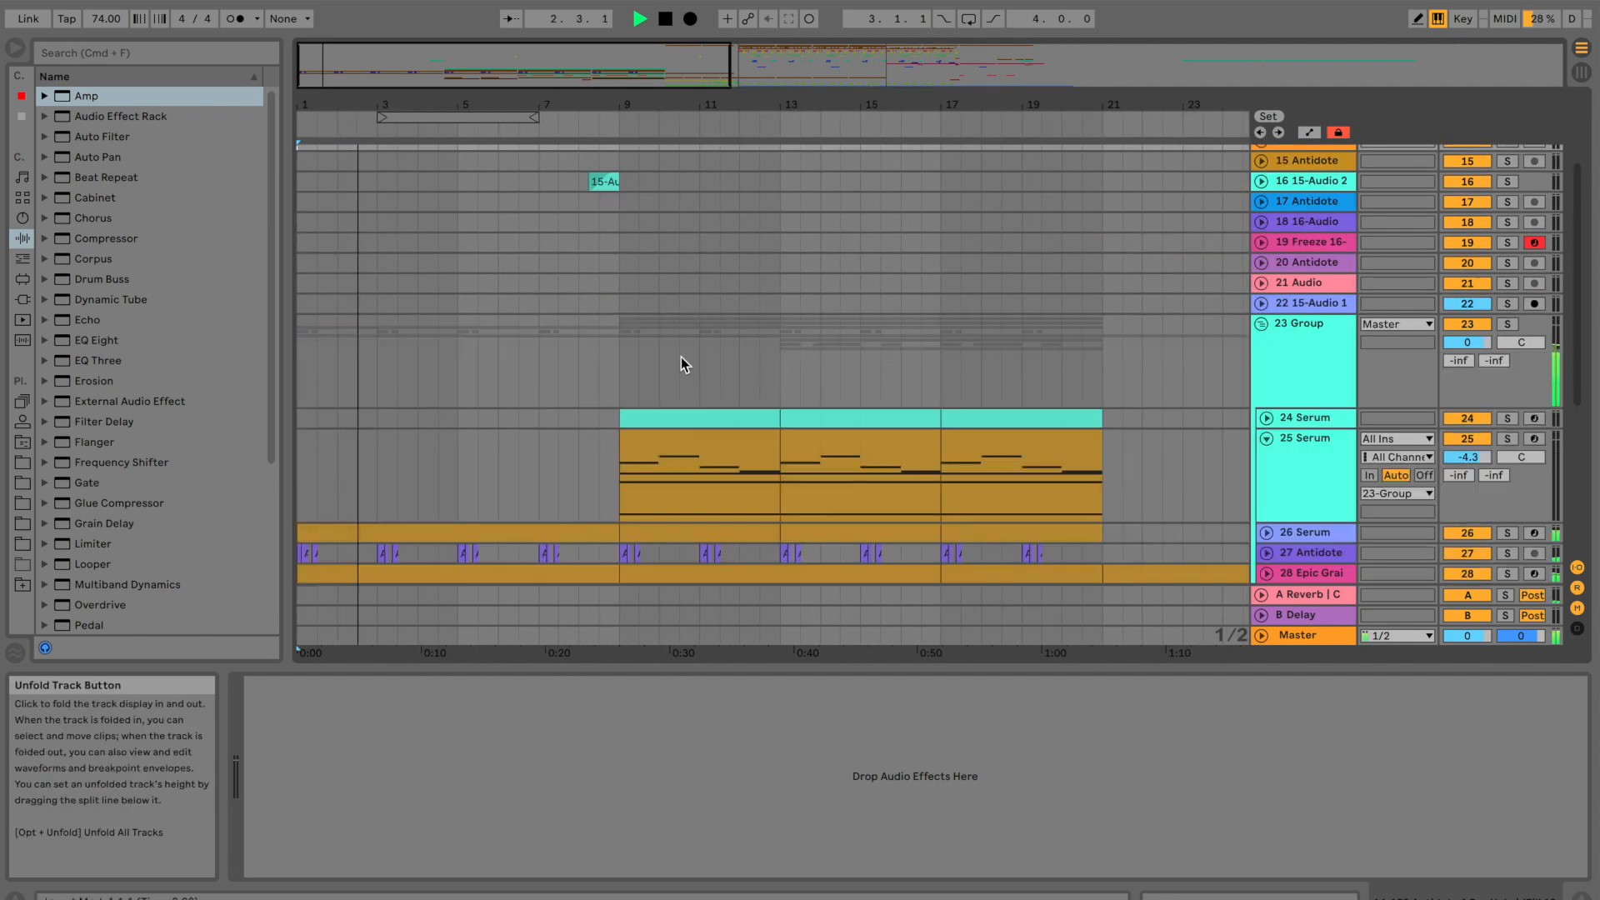
{"action": "scroll", "coordinate": [682, 357], "scroll_direction": "down", "scroll_amount": 5}
{"action": "left_click", "coordinate": [1266, 275]}
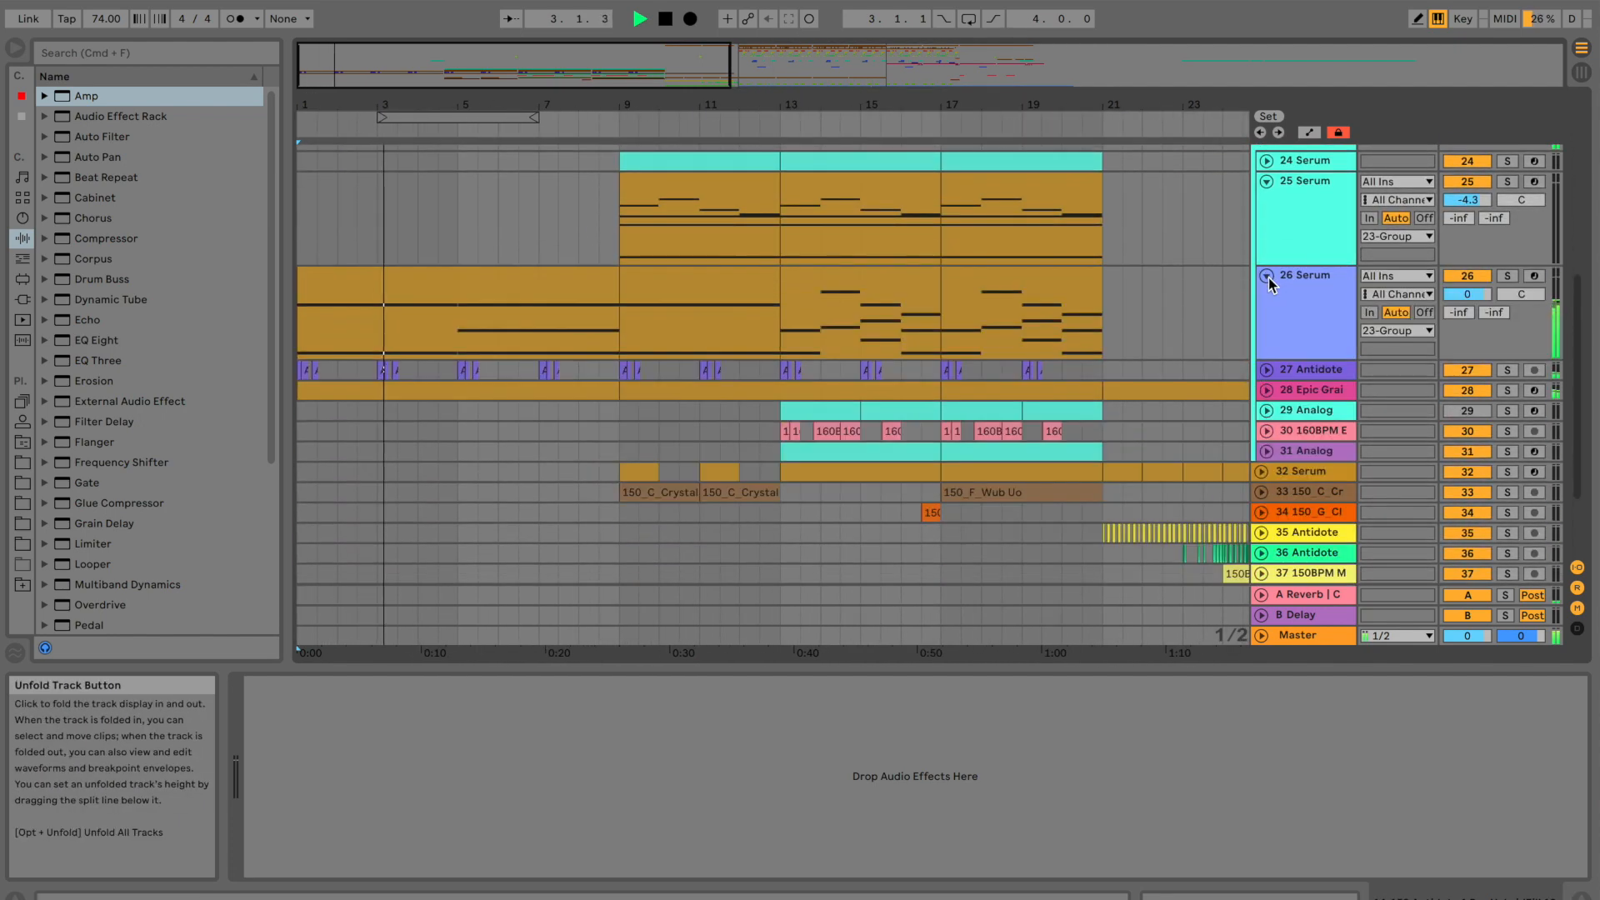
{"action": "left_click", "coordinate": [1279, 285]}
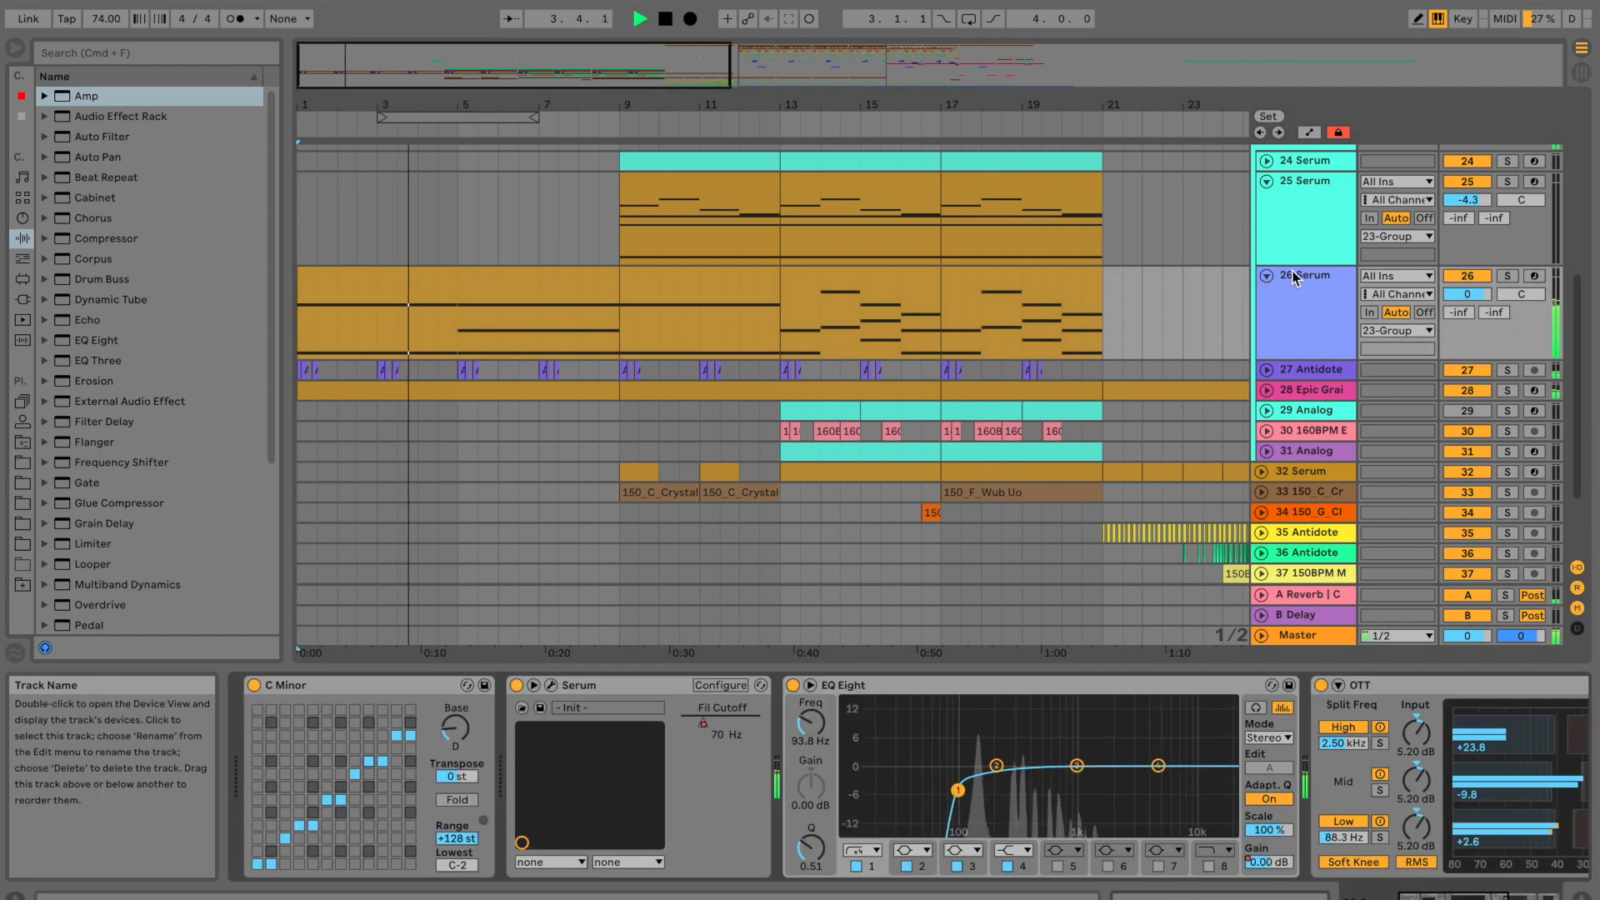
{"action": "left_click", "coordinate": [1266, 276]}
Examine the notes and device chain of track 28 Epic Grain, and collapse 23 Group.
{"action": "left_click", "coordinate": [1267, 317]}
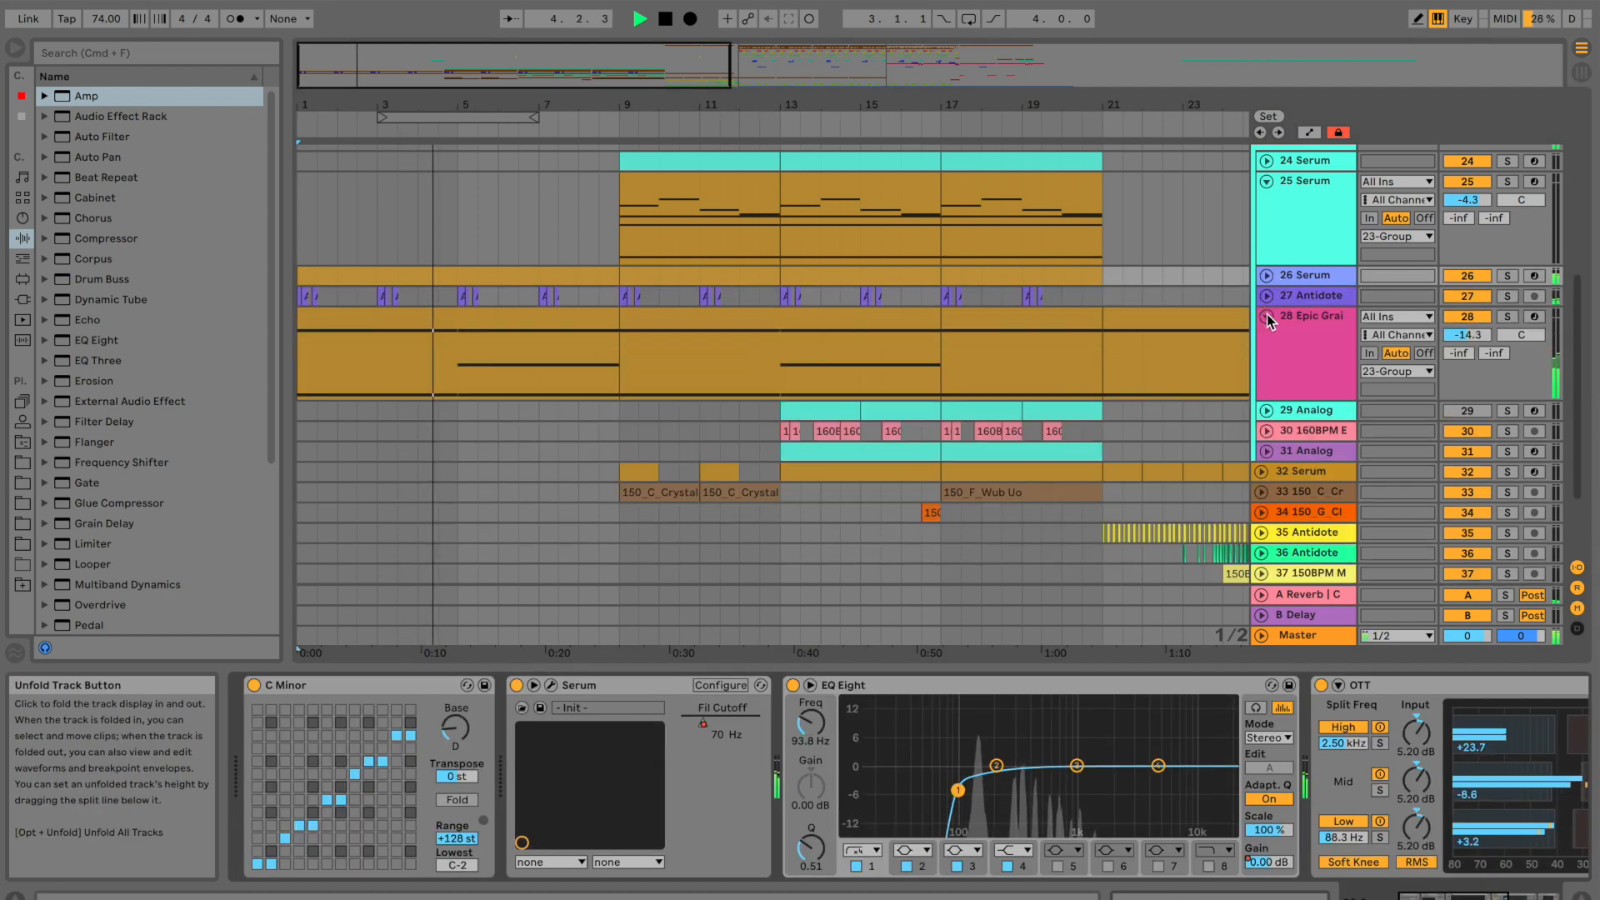
{"action": "left_click", "coordinate": [1297, 321]}
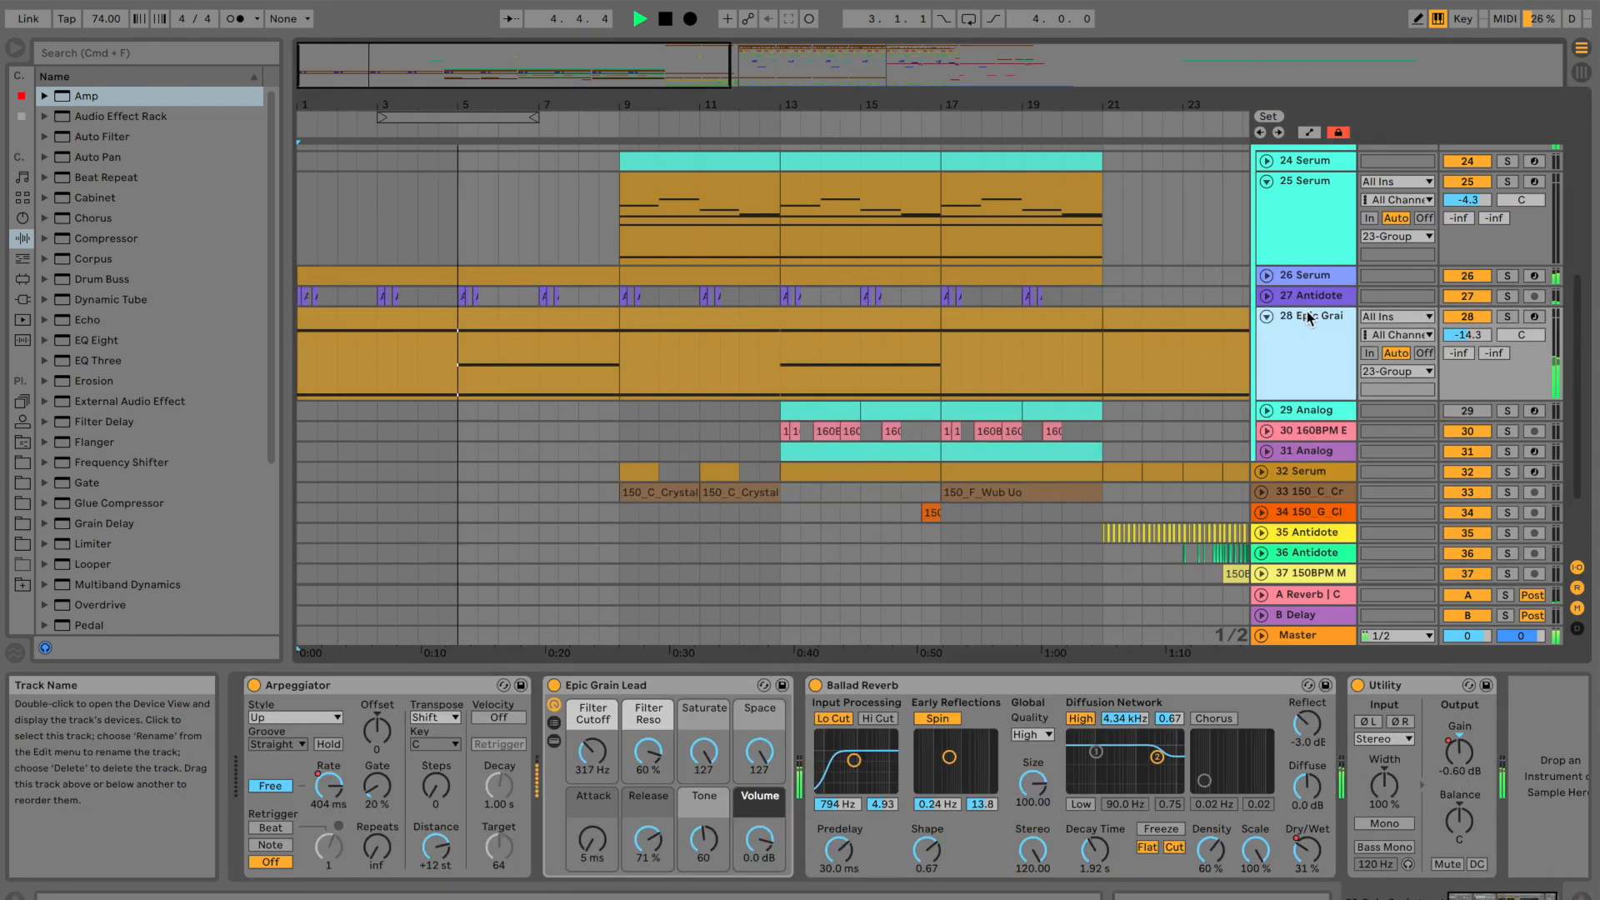
{"action": "scroll", "coordinate": [1220, 297], "scroll_direction": "up", "scroll_amount": 3}
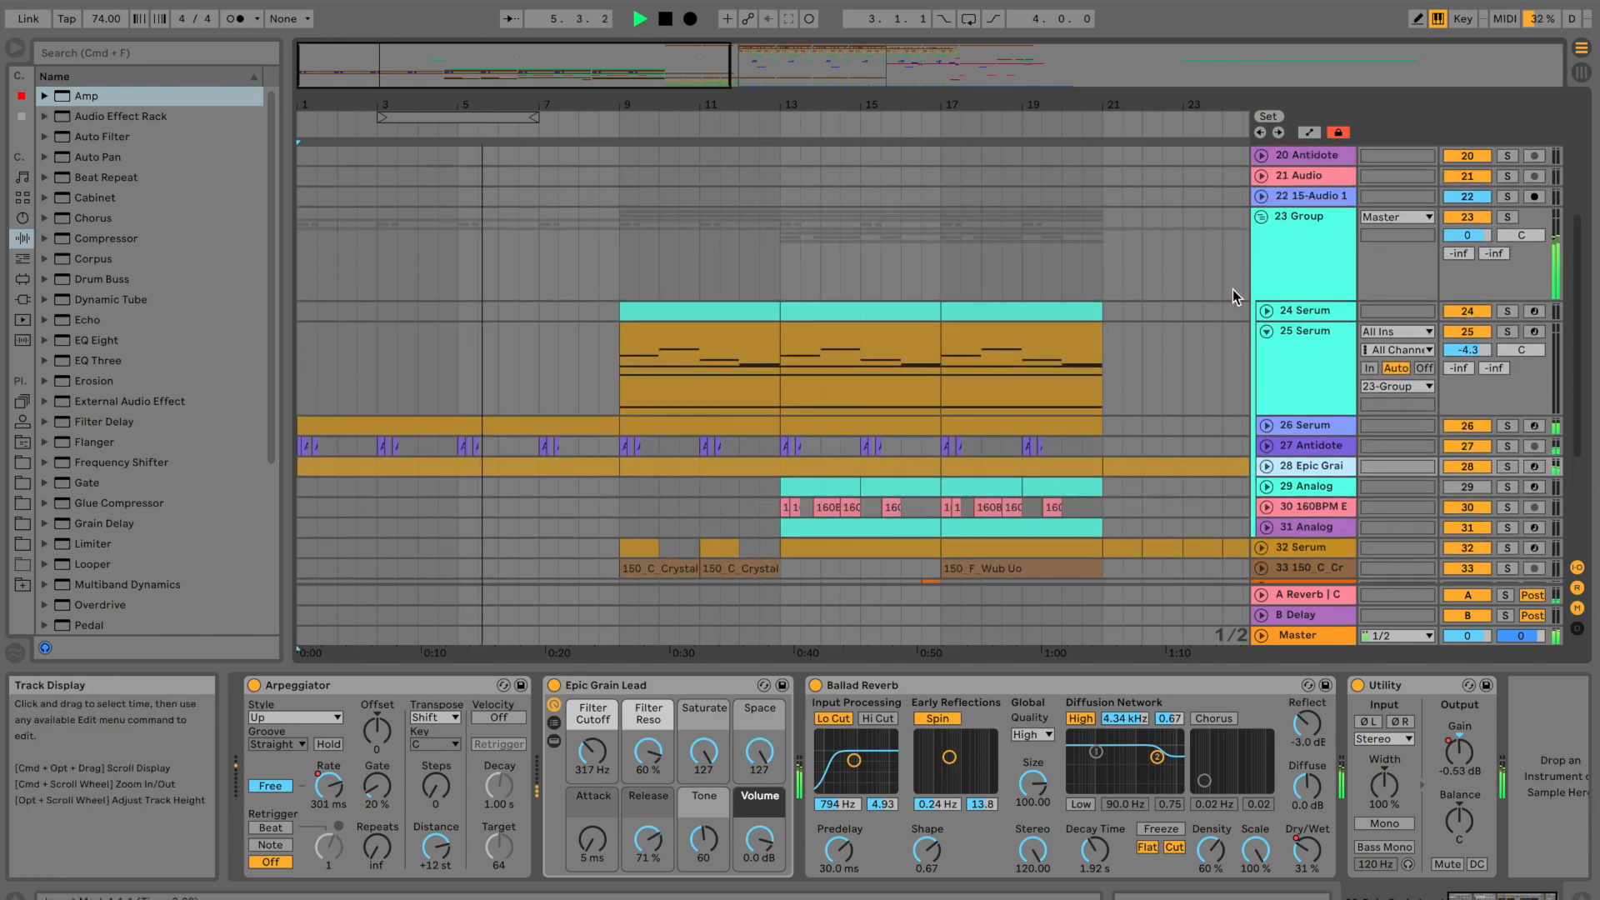
{"action": "left_click", "coordinate": [1263, 218]}
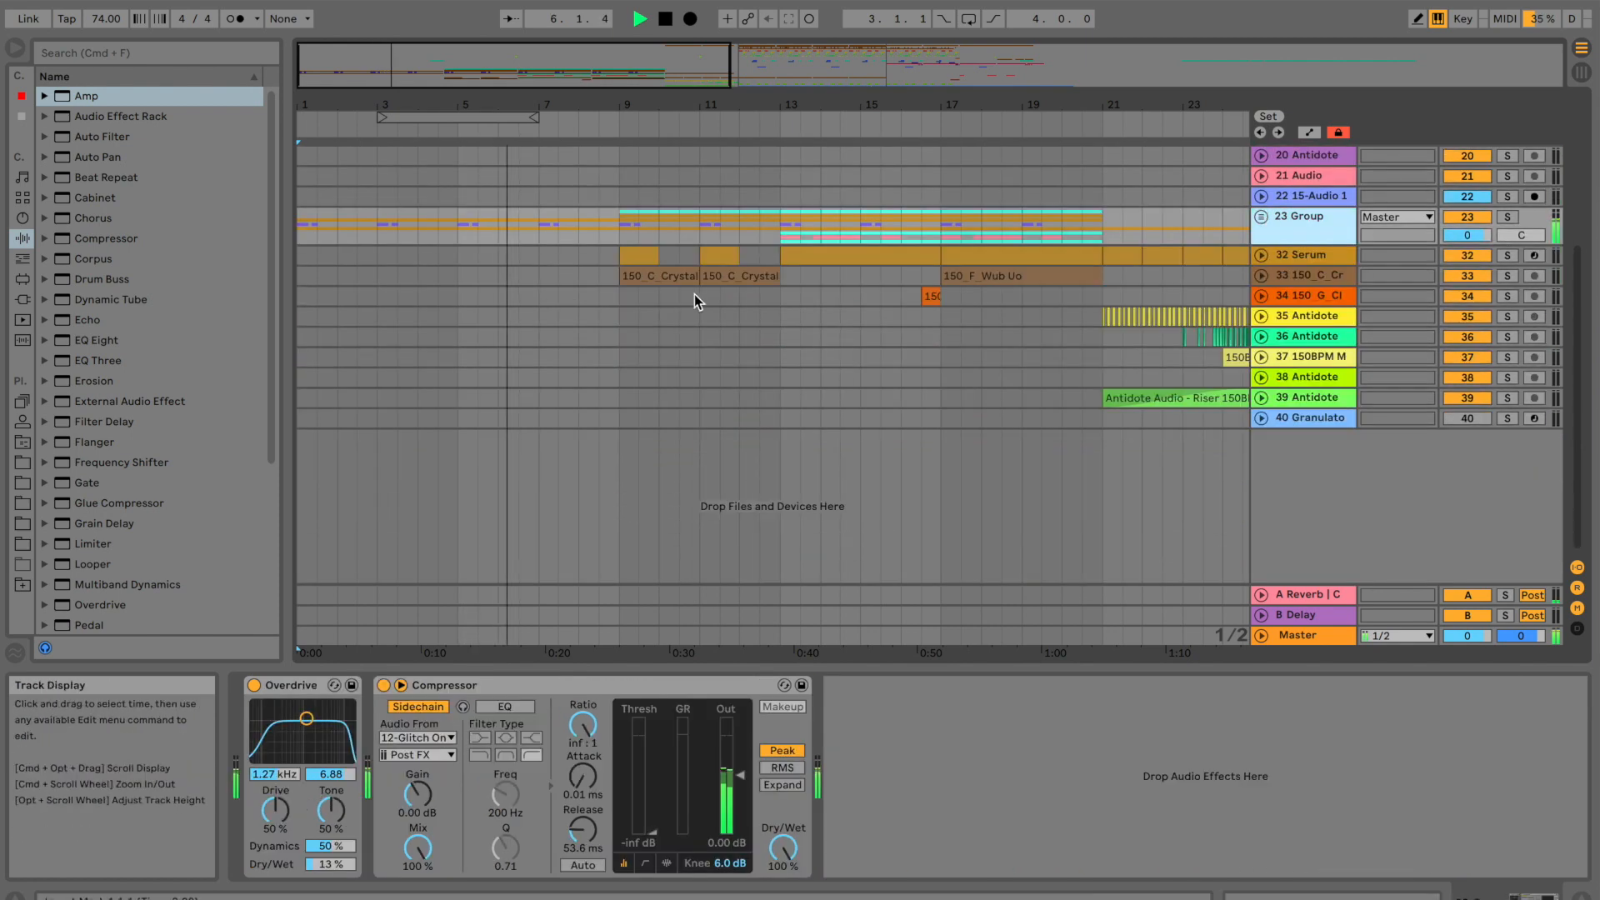
Examine the audio clip just before bar 9 on track 16 and that track's effects chain.
{"action": "scroll", "coordinate": [666, 296], "scroll_direction": "up", "scroll_amount": 6}
{"action": "left_click_drag", "start_coordinate": [626, 109], "coordinate": [560, 107]}
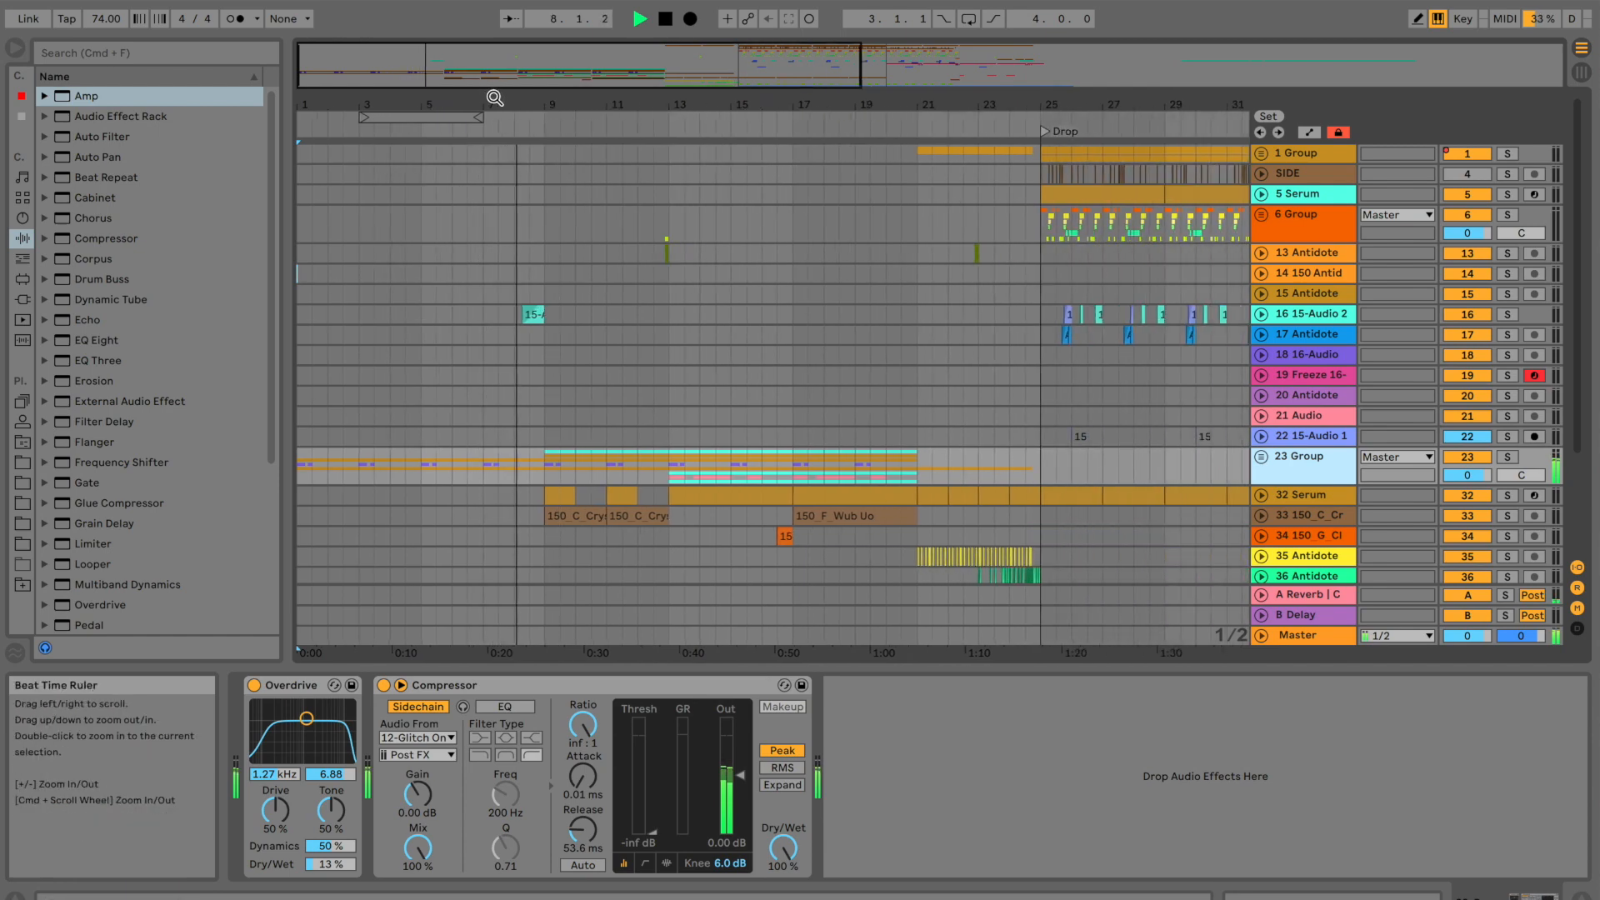
{"action": "left_click_drag", "start_coordinate": [494, 100], "coordinate": [491, 159]}
{"action": "left_click", "coordinate": [1259, 314]}
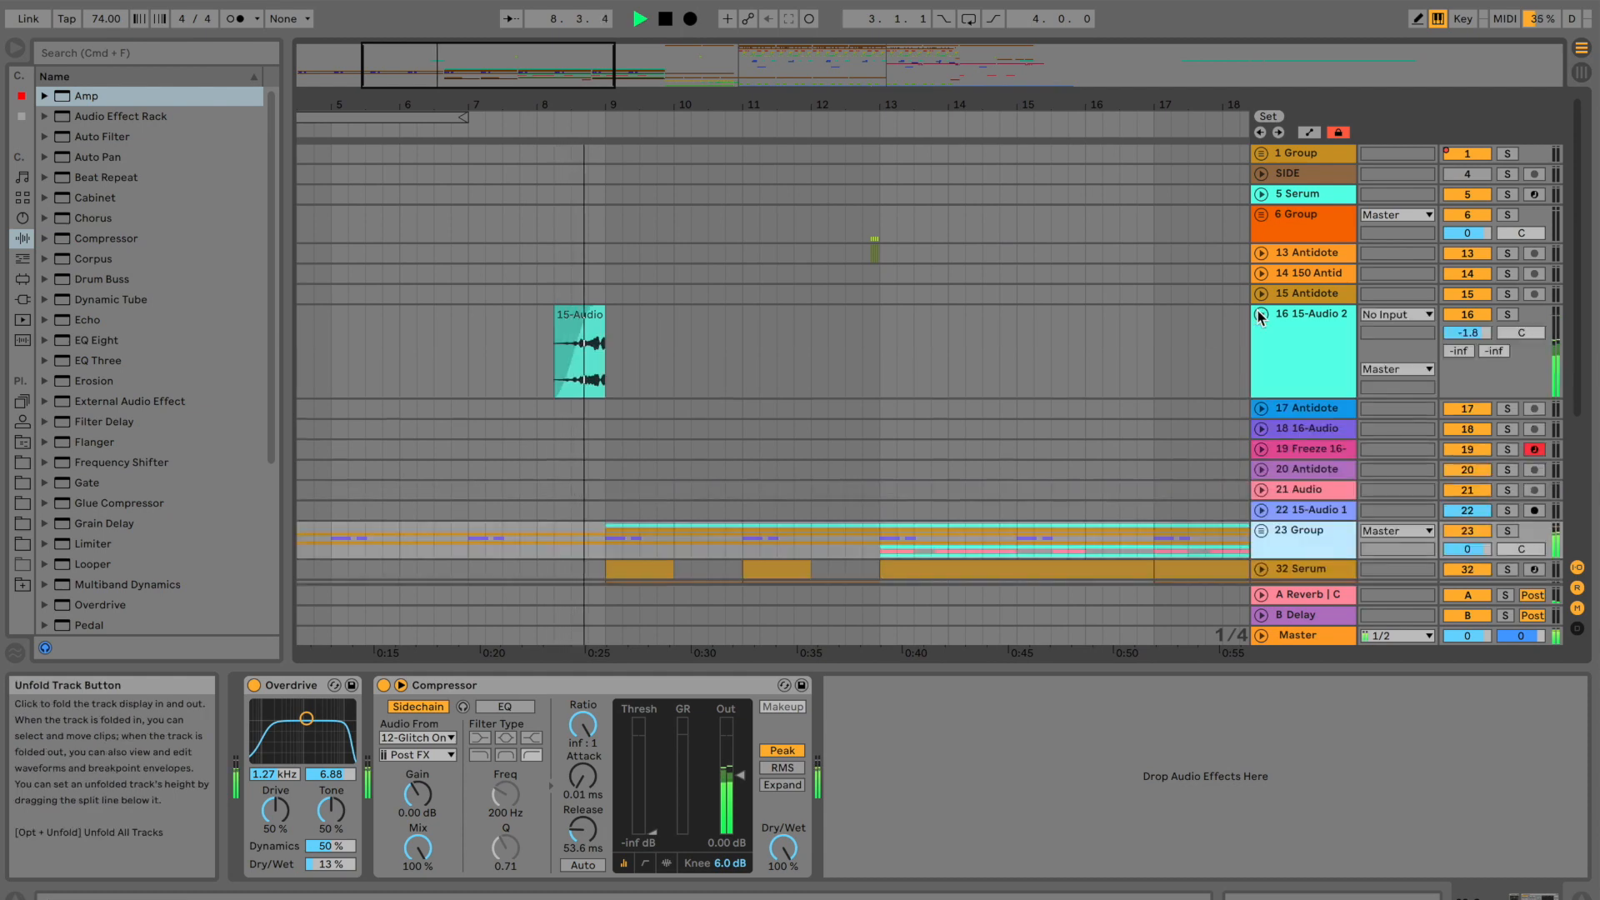
{"action": "left_click", "coordinate": [1281, 315]}
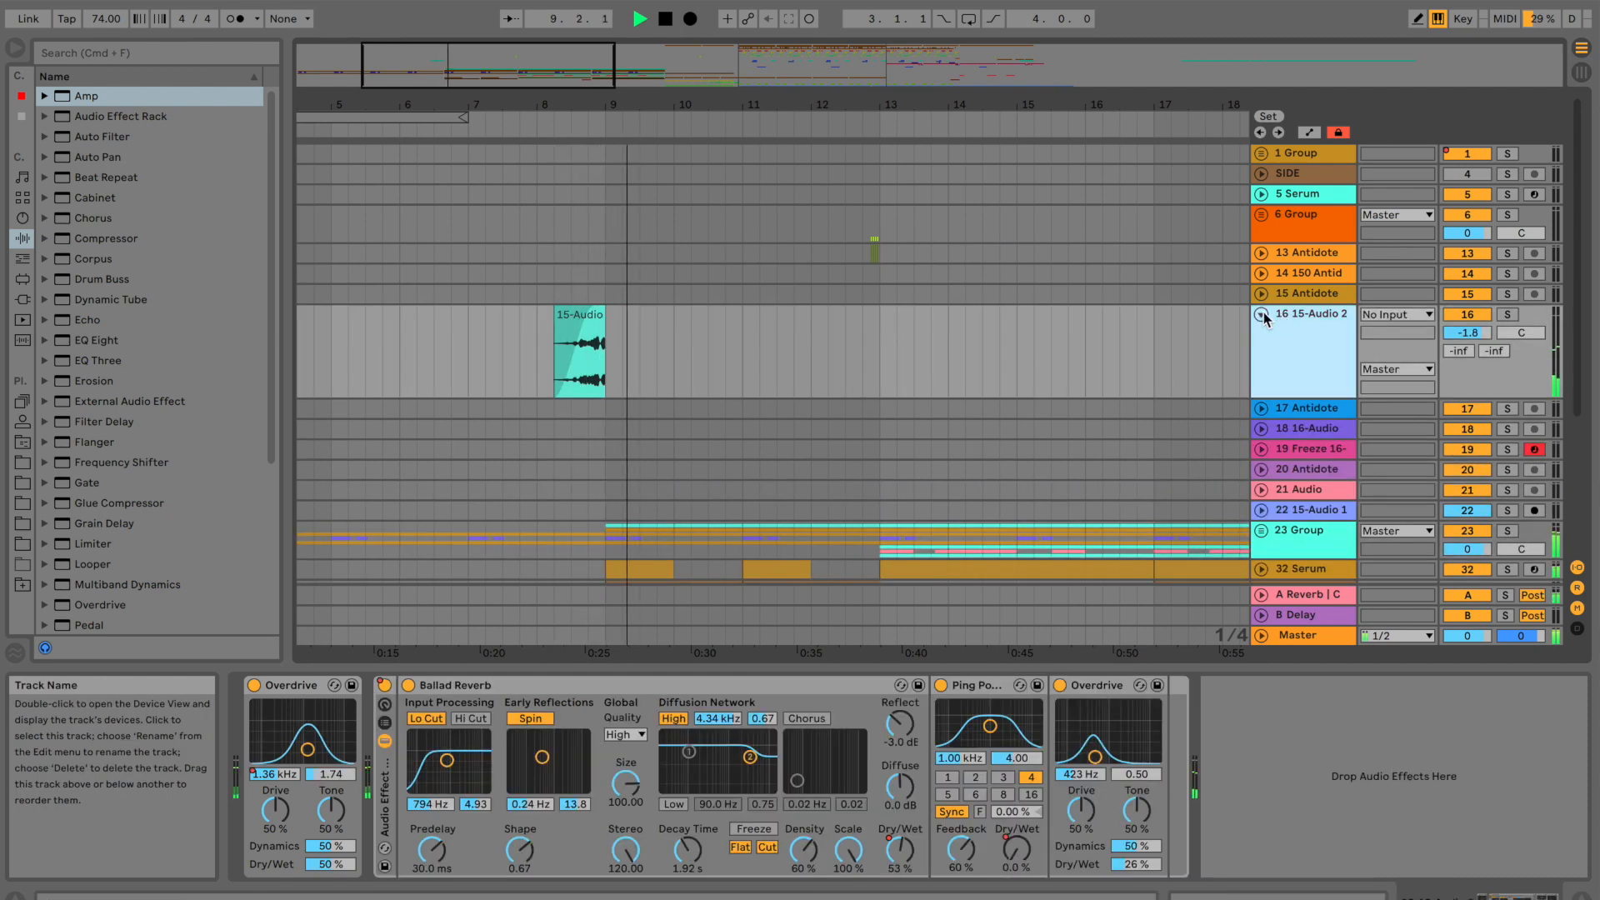
{"action": "left_click", "coordinate": [1261, 315]}
Examine the notes and full effects chain of track 32 Serum, leaving that track and 23 Group folded.
{"action": "scroll", "coordinate": [1013, 324], "scroll_direction": "down", "scroll_amount": 3}
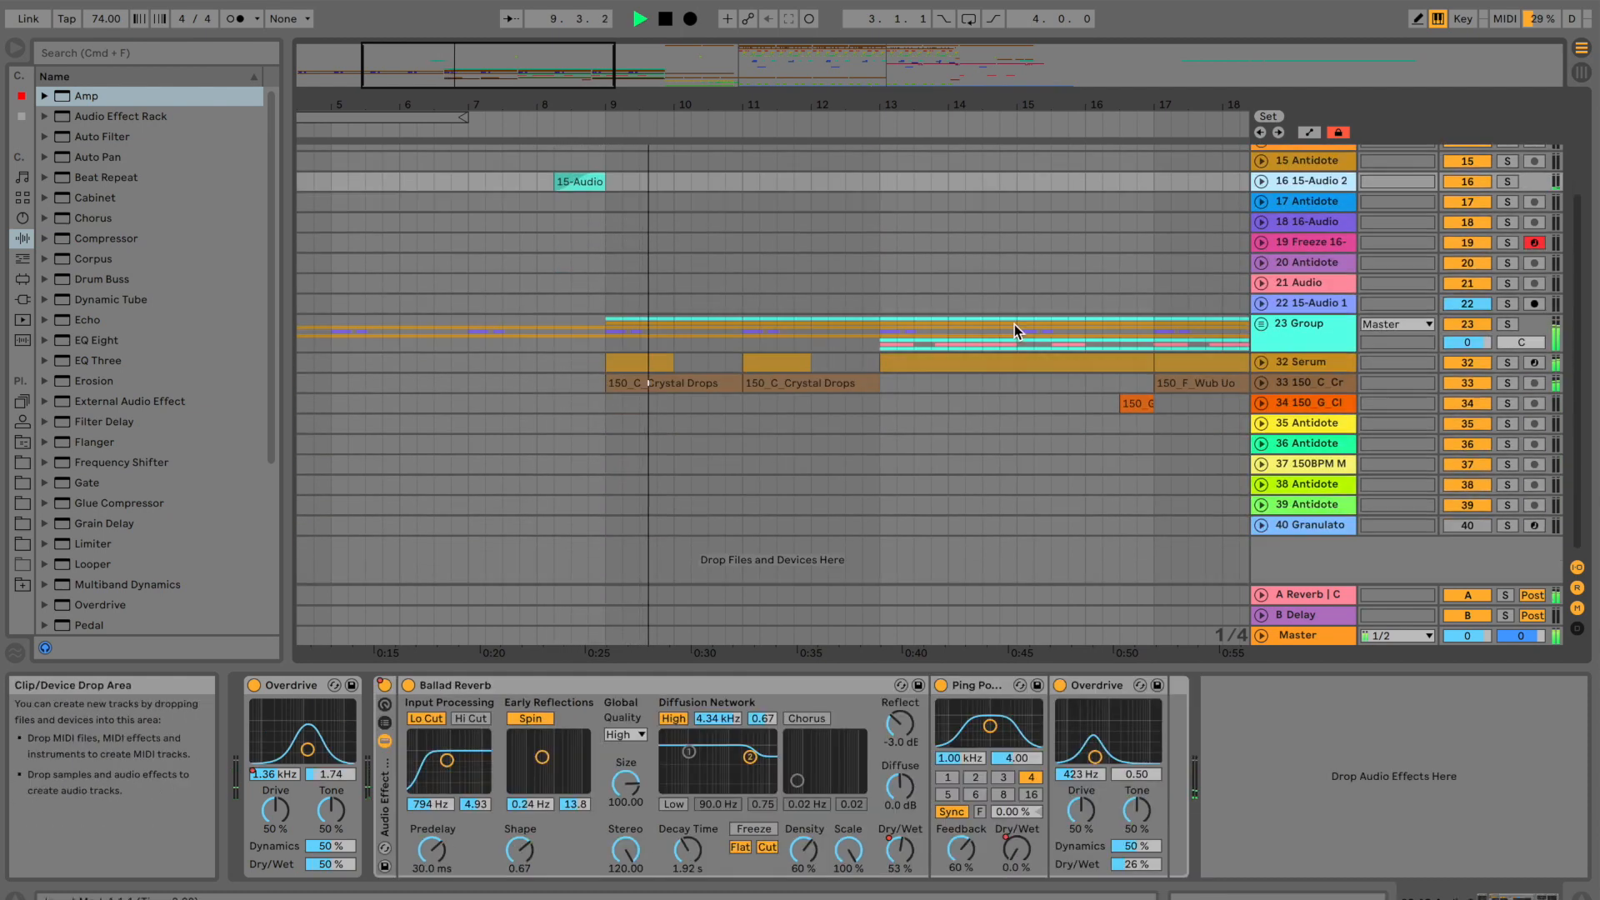
{"action": "left_click", "coordinate": [1260, 323]}
{"action": "scroll", "coordinate": [1127, 326], "scroll_direction": "down", "scroll_amount": 3}
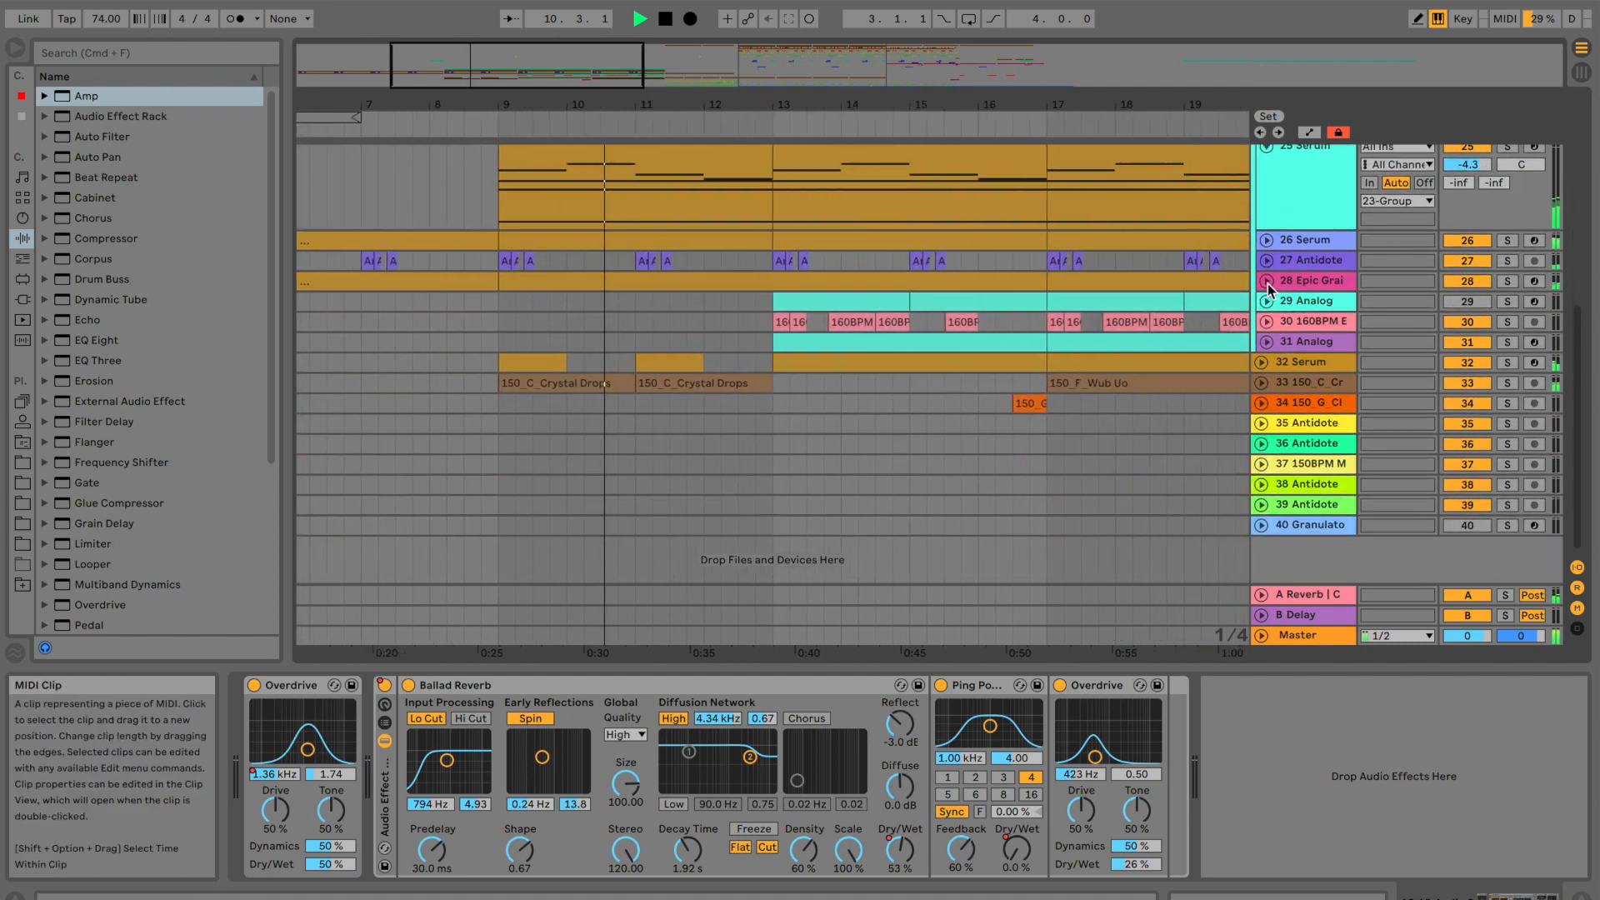
{"action": "left_click", "coordinate": [1262, 362]}
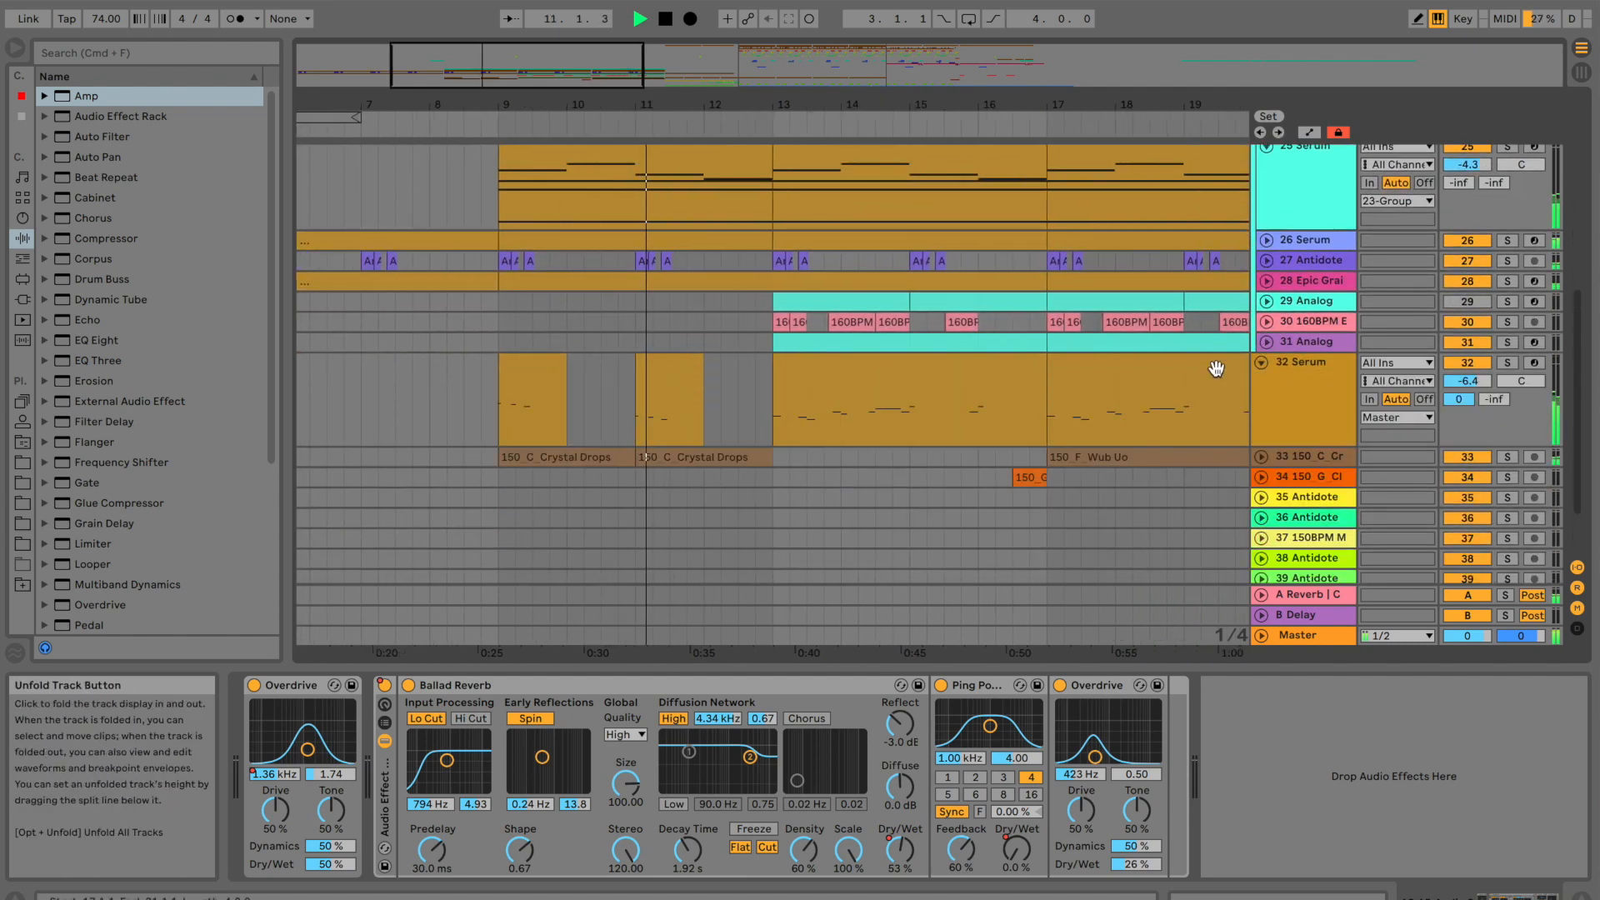
{"action": "left_click", "coordinate": [1311, 383]}
{"action": "scroll", "coordinate": [1098, 793], "scroll_direction": "right", "scroll_amount": 10}
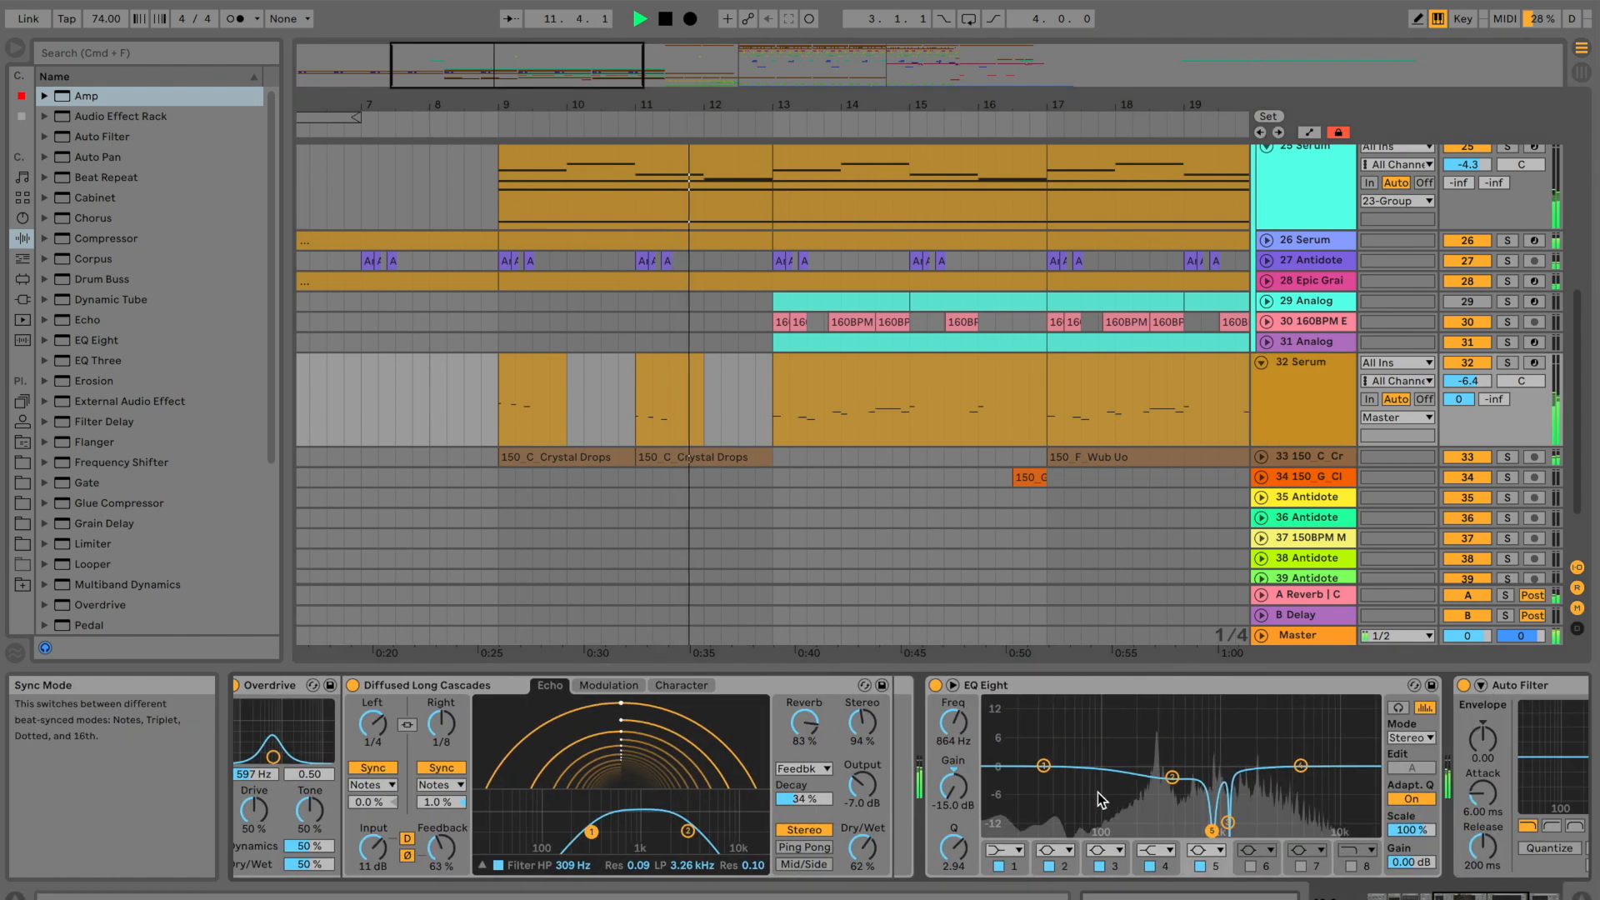
{"action": "scroll", "coordinate": [1097, 792], "scroll_direction": "left", "scroll_amount": 10}
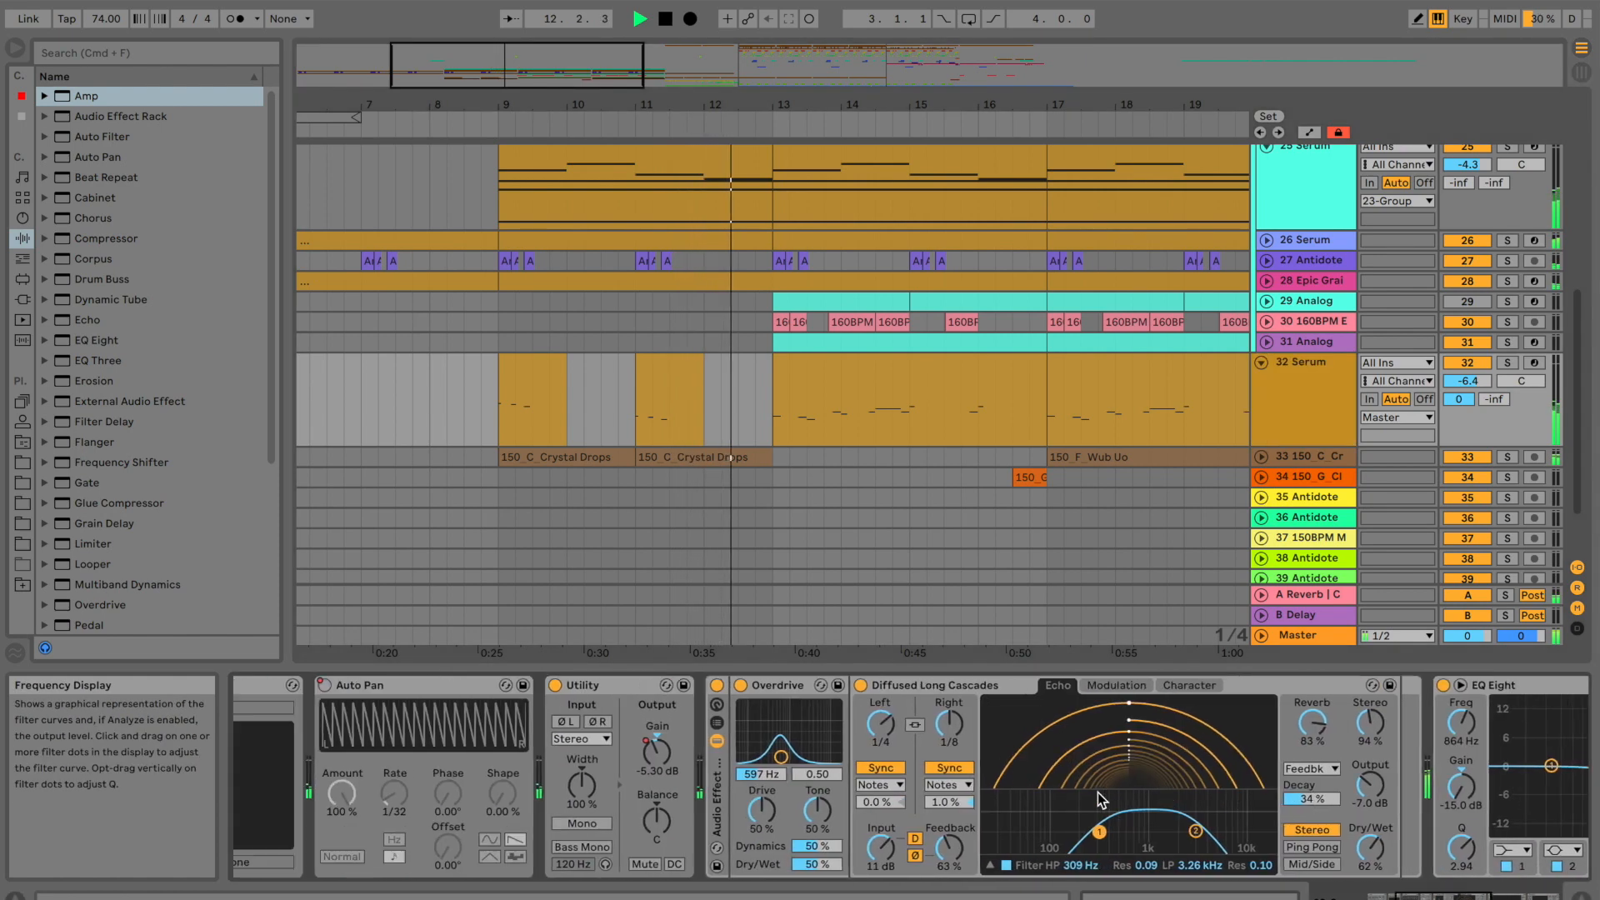
{"action": "left_click", "coordinate": [1260, 362]}
{"action": "scroll", "coordinate": [1287, 216], "scroll_direction": "up", "scroll_amount": 5}
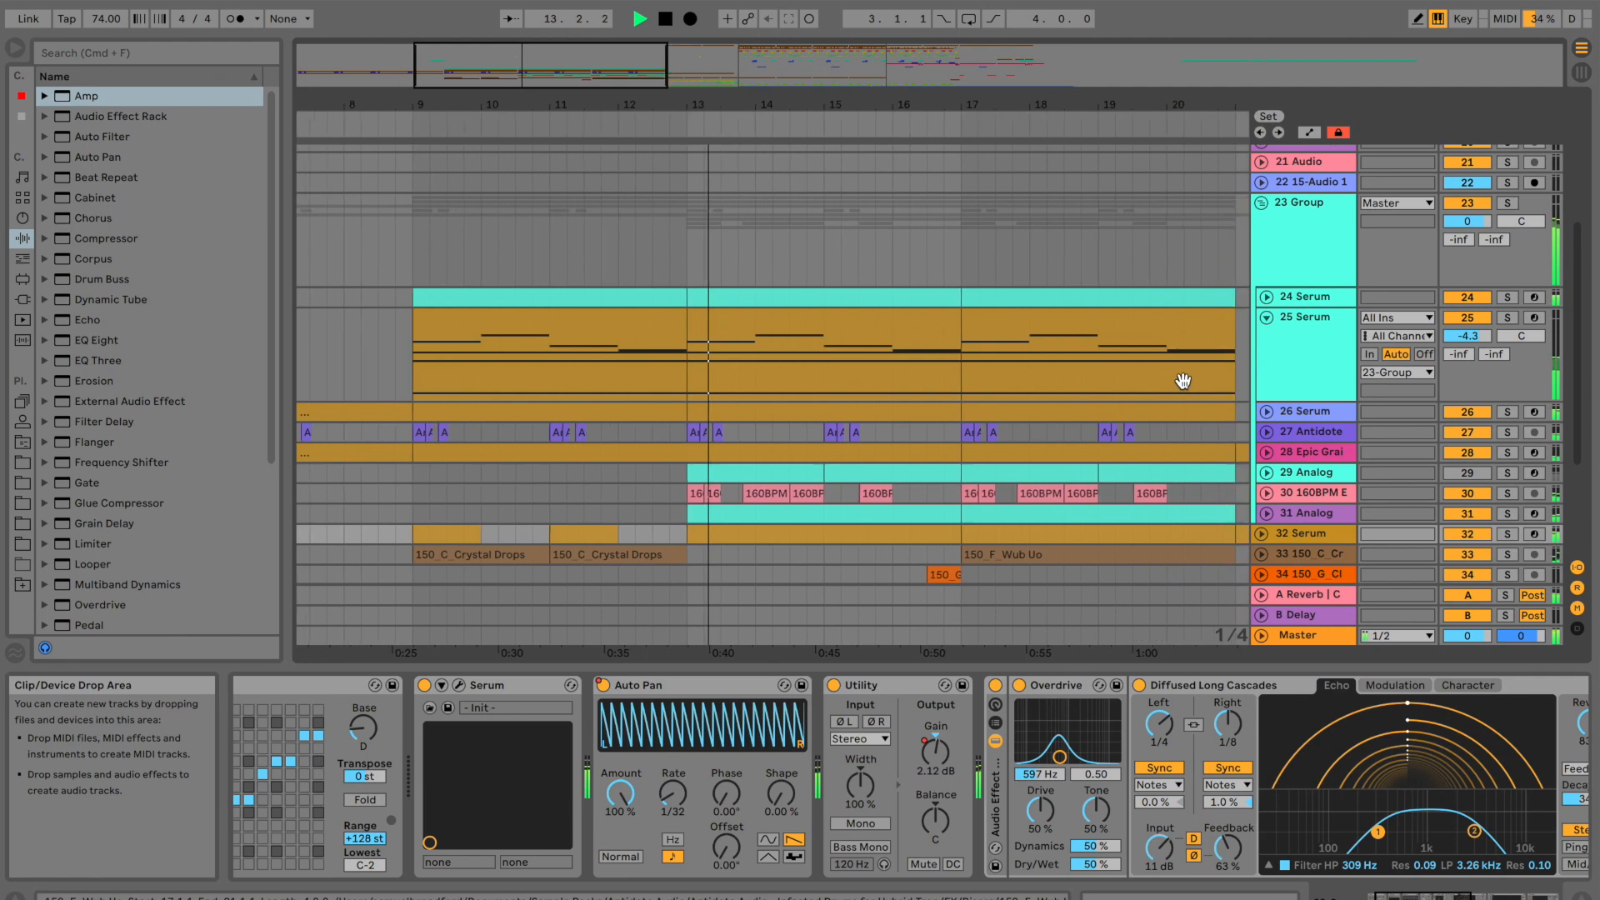
{"action": "left_click", "coordinate": [1260, 203]}
Expand 1 Group and examine the chord notes of 2 Serum and its device chain through to the sidechain compressors.
{"action": "scroll", "coordinate": [1101, 291], "scroll_direction": "up", "scroll_amount": 5}
{"action": "scroll", "coordinate": [1100, 291], "scroll_direction": "up", "scroll_amount": 1}
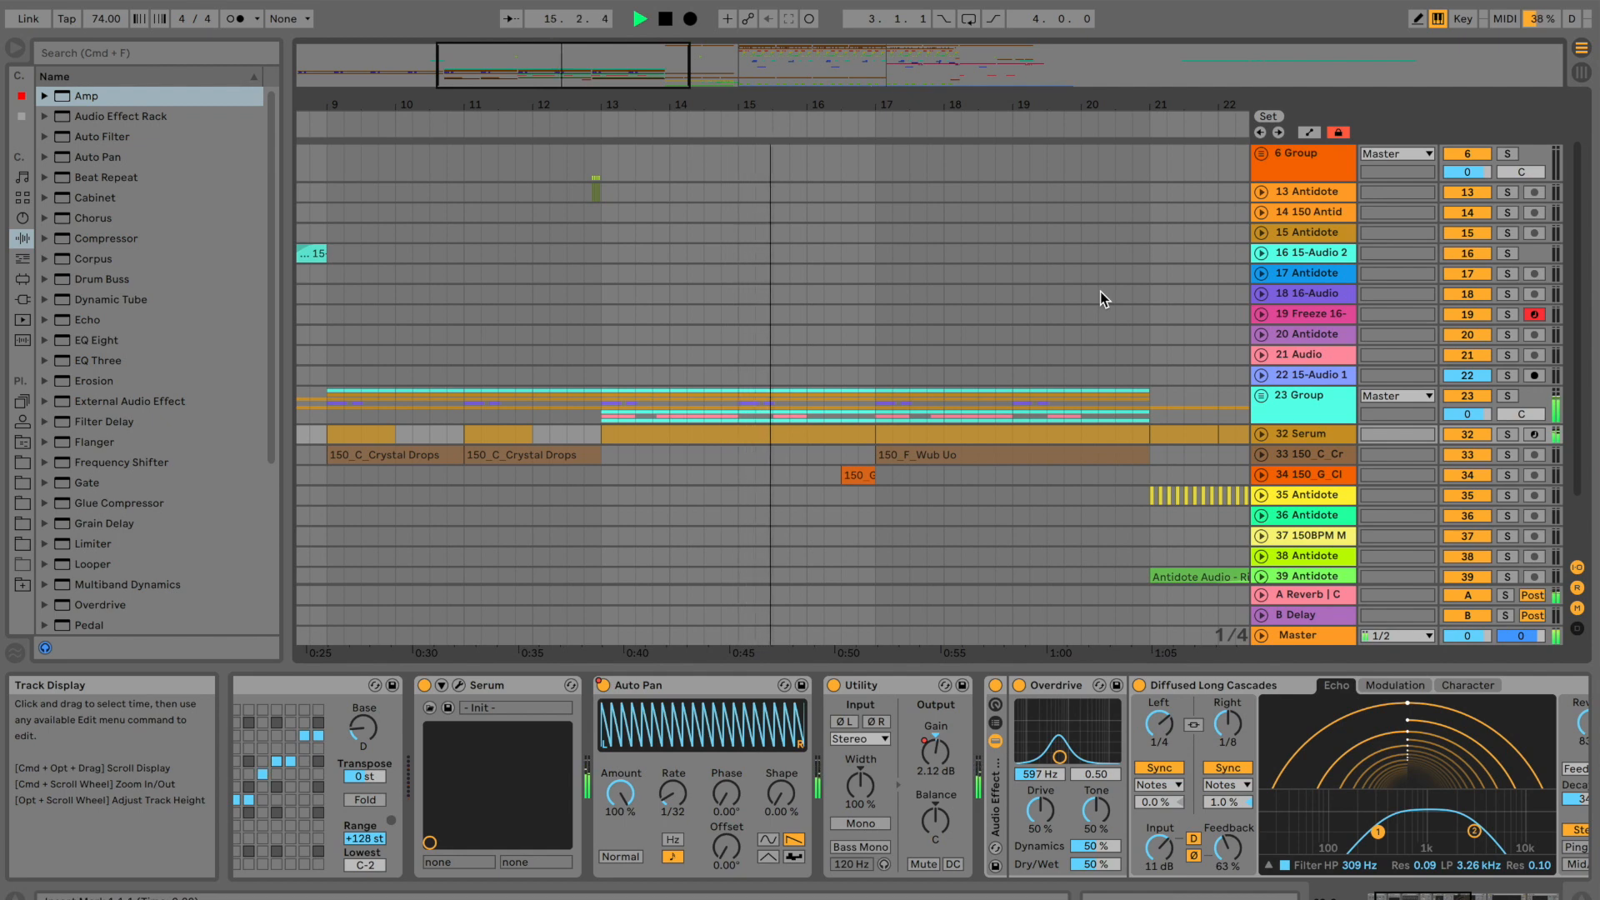
{"action": "left_click_drag", "start_coordinate": [783, 102], "coordinate": [750, 37]}
{"action": "scroll", "coordinate": [707, 313], "scroll_direction": "up", "scroll_amount": 3}
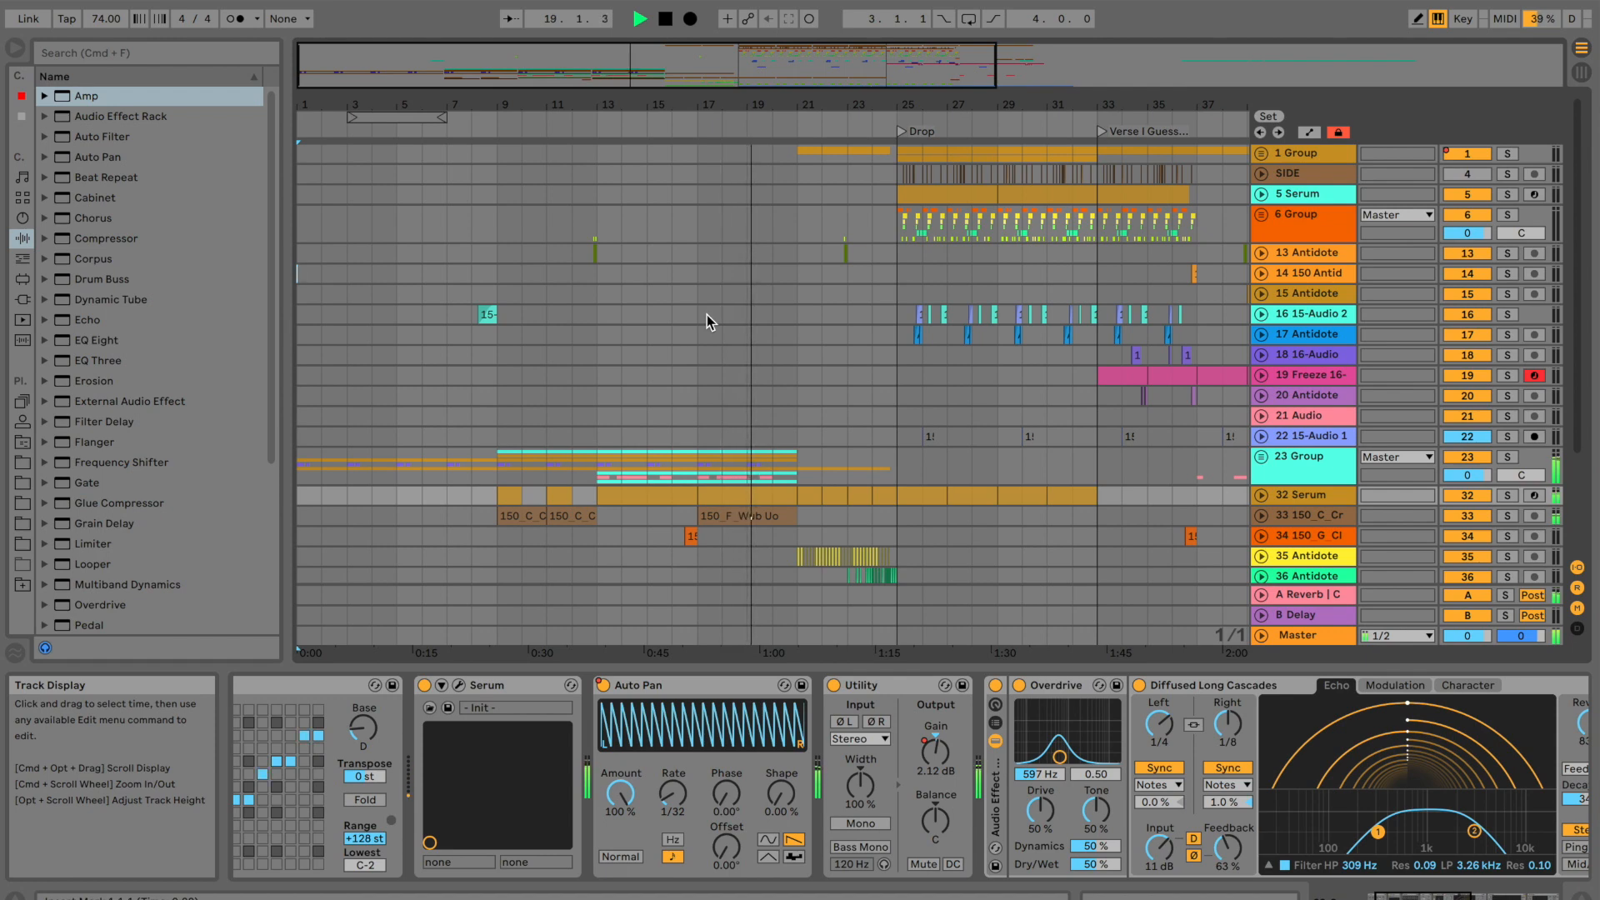
{"action": "scroll", "coordinate": [700, 250], "scroll_direction": "right", "scroll_amount": 5}
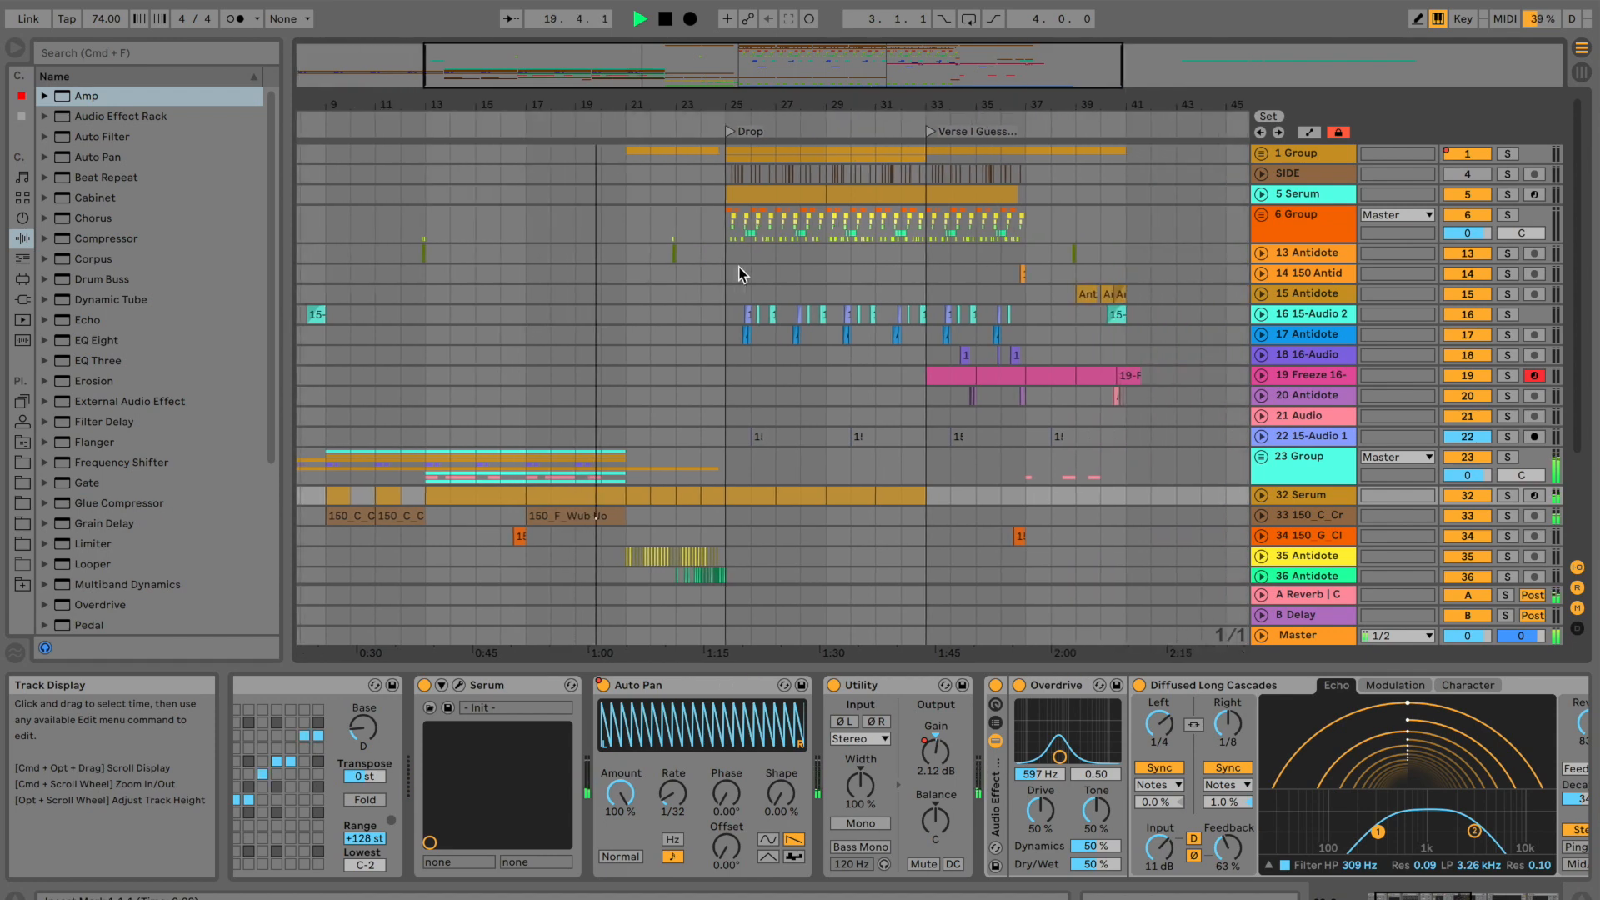
{"action": "scroll", "coordinate": [738, 271], "scroll_direction": "down", "scroll_amount": 3}
{"action": "scroll", "coordinate": [739, 272], "scroll_direction": "up", "scroll_amount": 8}
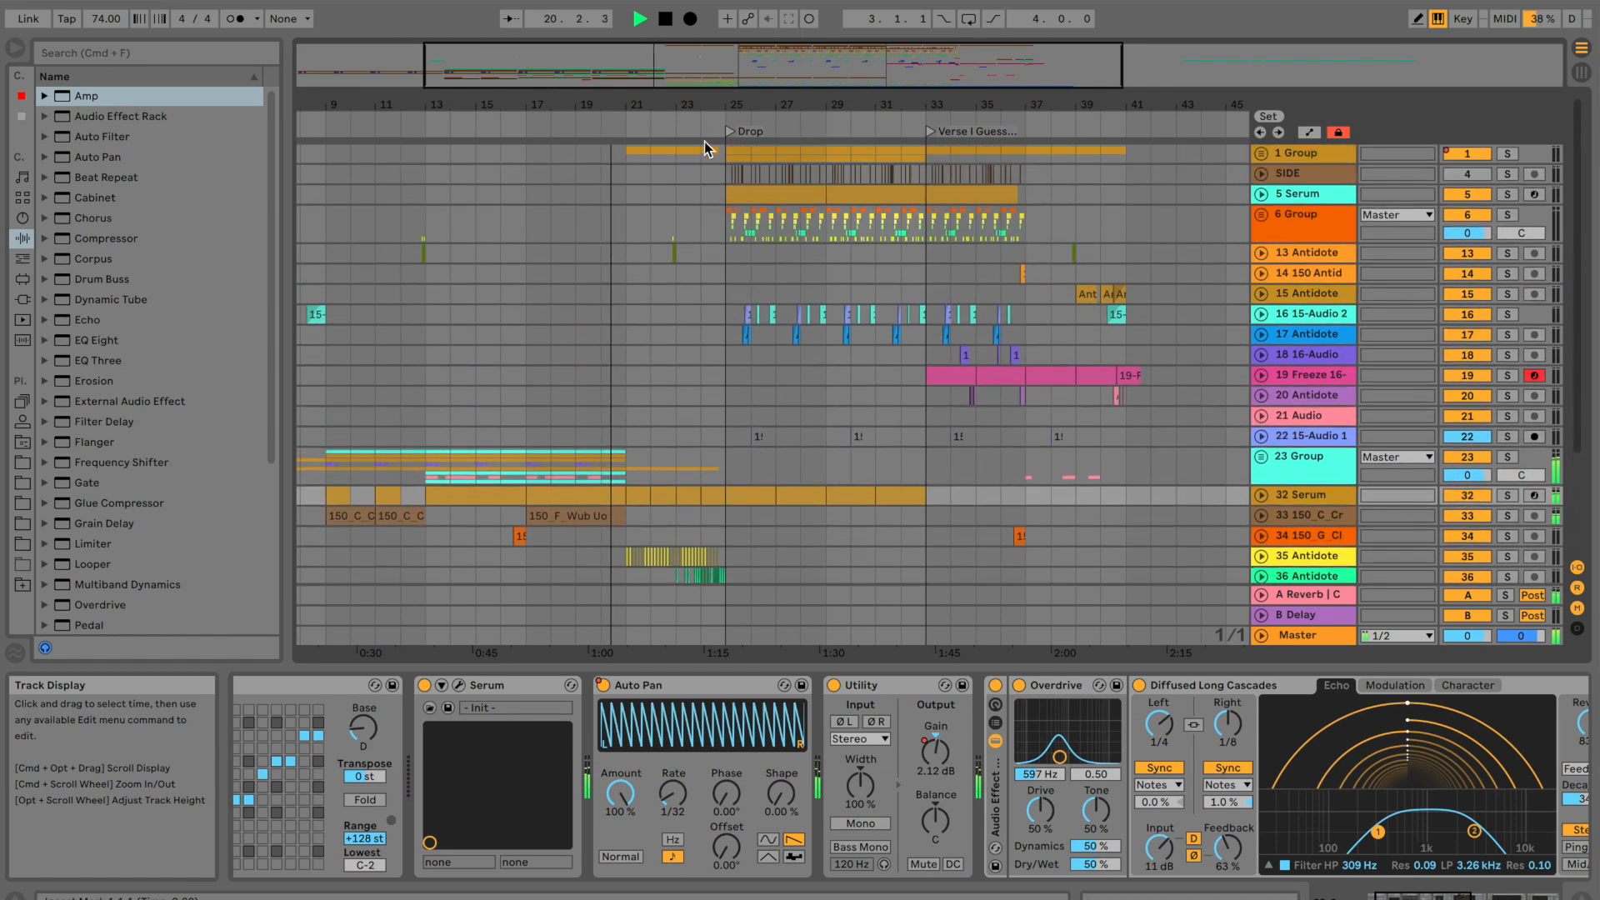
{"action": "left_click", "coordinate": [1262, 154]}
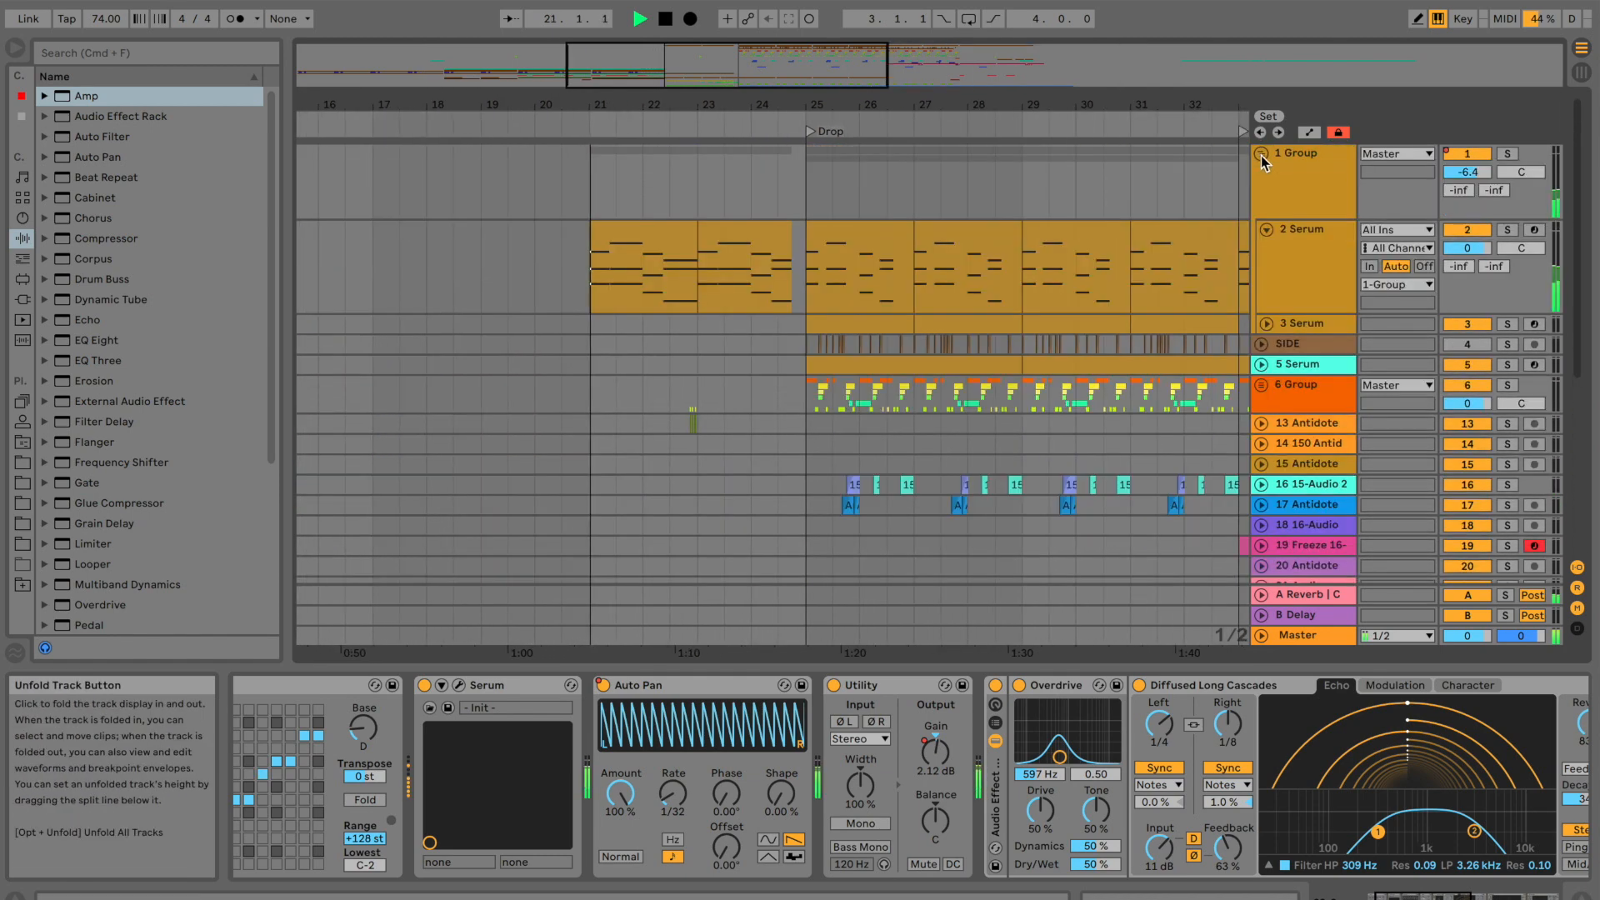
{"action": "left_click", "coordinate": [1297, 232]}
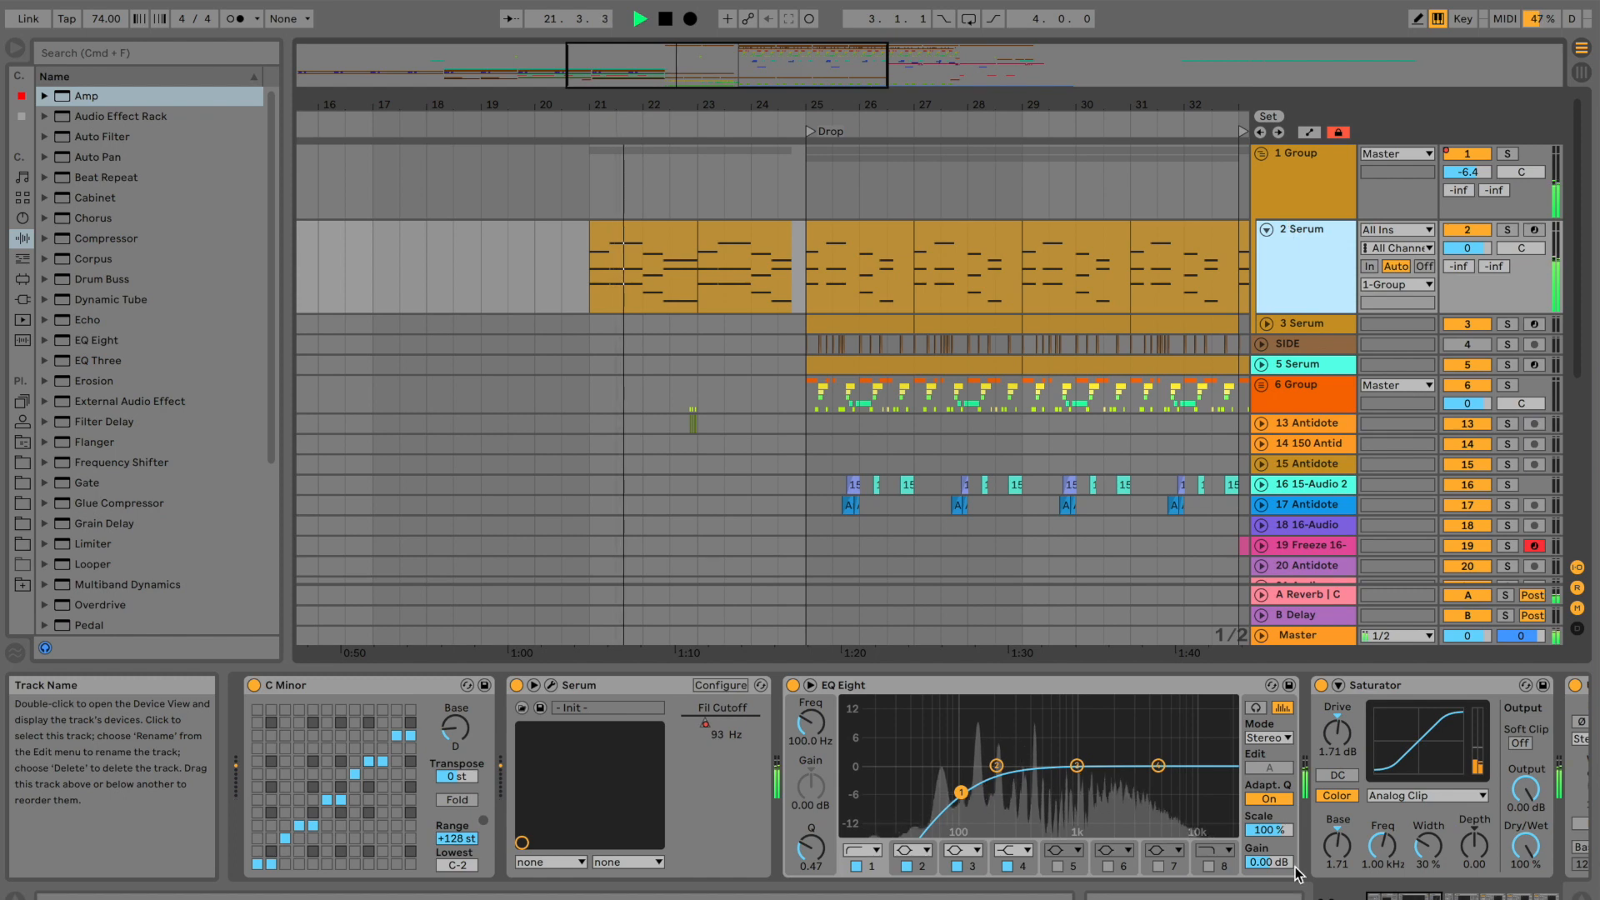
{"action": "scroll", "coordinate": [1247, 803], "scroll_direction": "right", "scroll_amount": 10}
{"action": "scroll", "coordinate": [1247, 803], "scroll_direction": "right", "scroll_amount": 2}
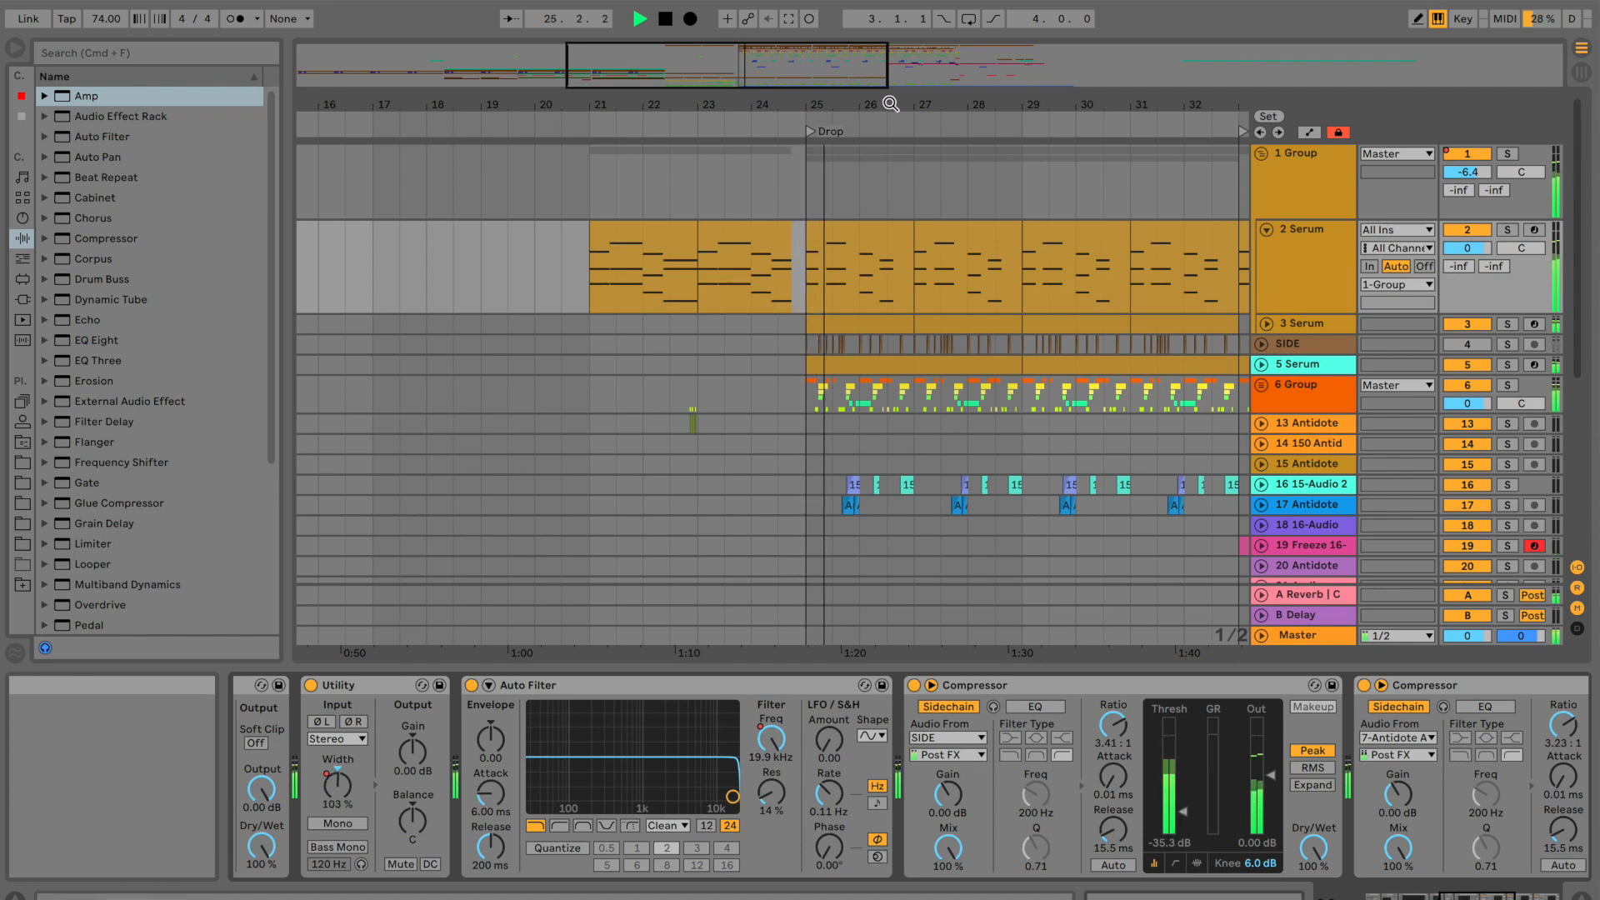
Look over the tracks playing in the Drop section and collapse 1 Group.
{"action": "left_click_drag", "start_coordinate": [890, 103], "coordinate": [935, 381]}
{"action": "scroll", "coordinate": [934, 381], "scroll_direction": "down", "scroll_amount": 10}
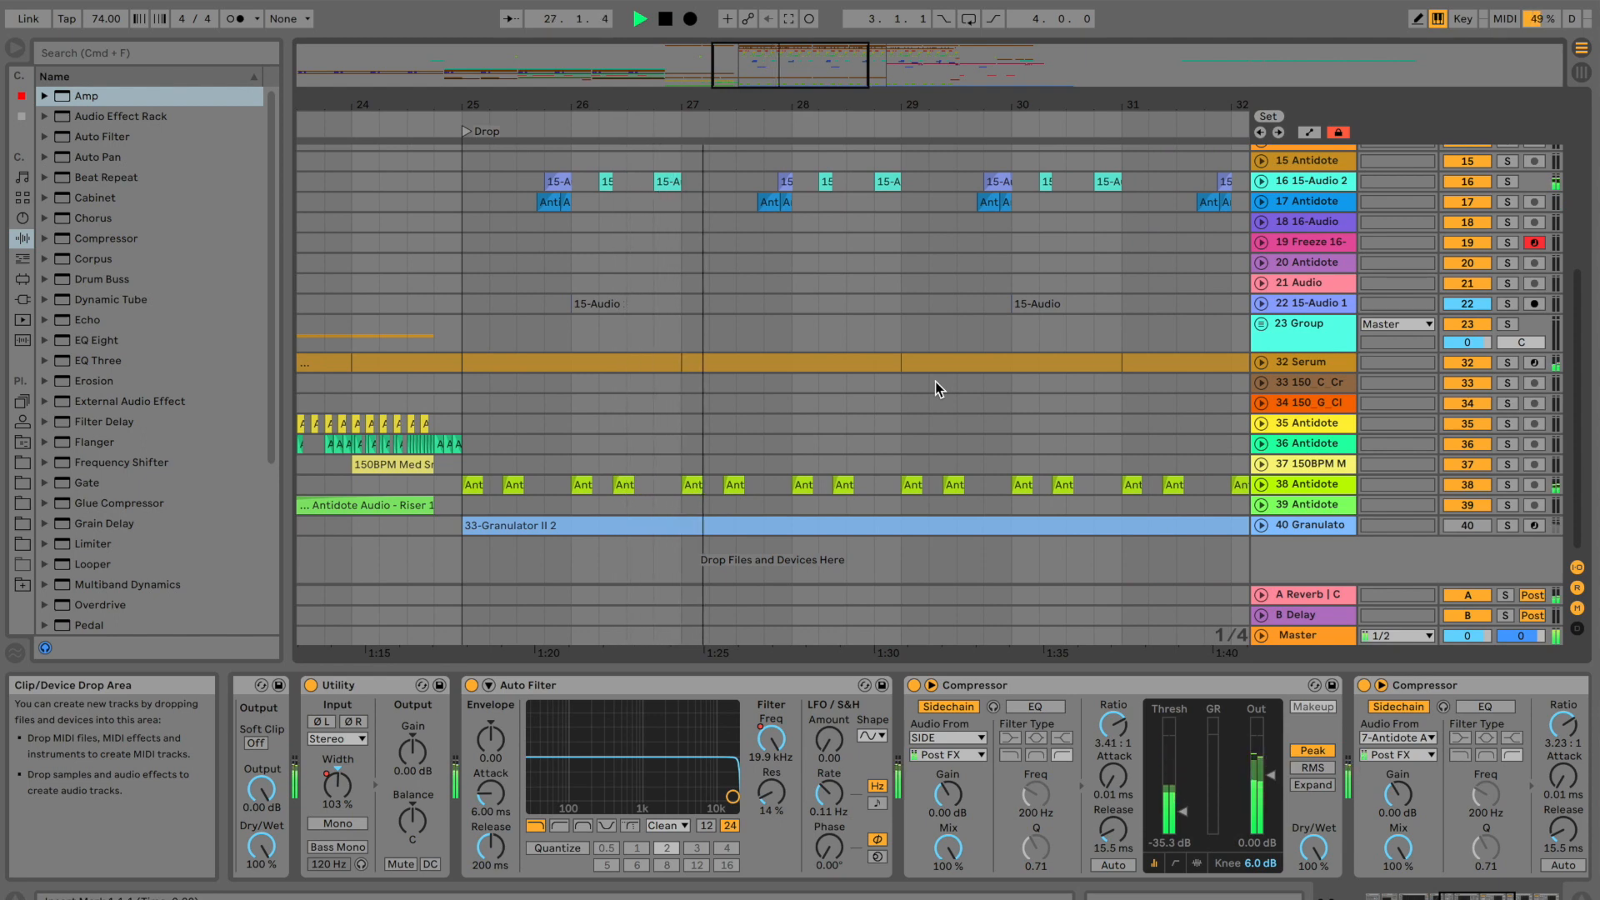
{"action": "scroll", "coordinate": [935, 388], "scroll_direction": "up", "scroll_amount": 5}
{"action": "scroll", "coordinate": [825, 213], "scroll_direction": "down", "scroll_amount": 2}
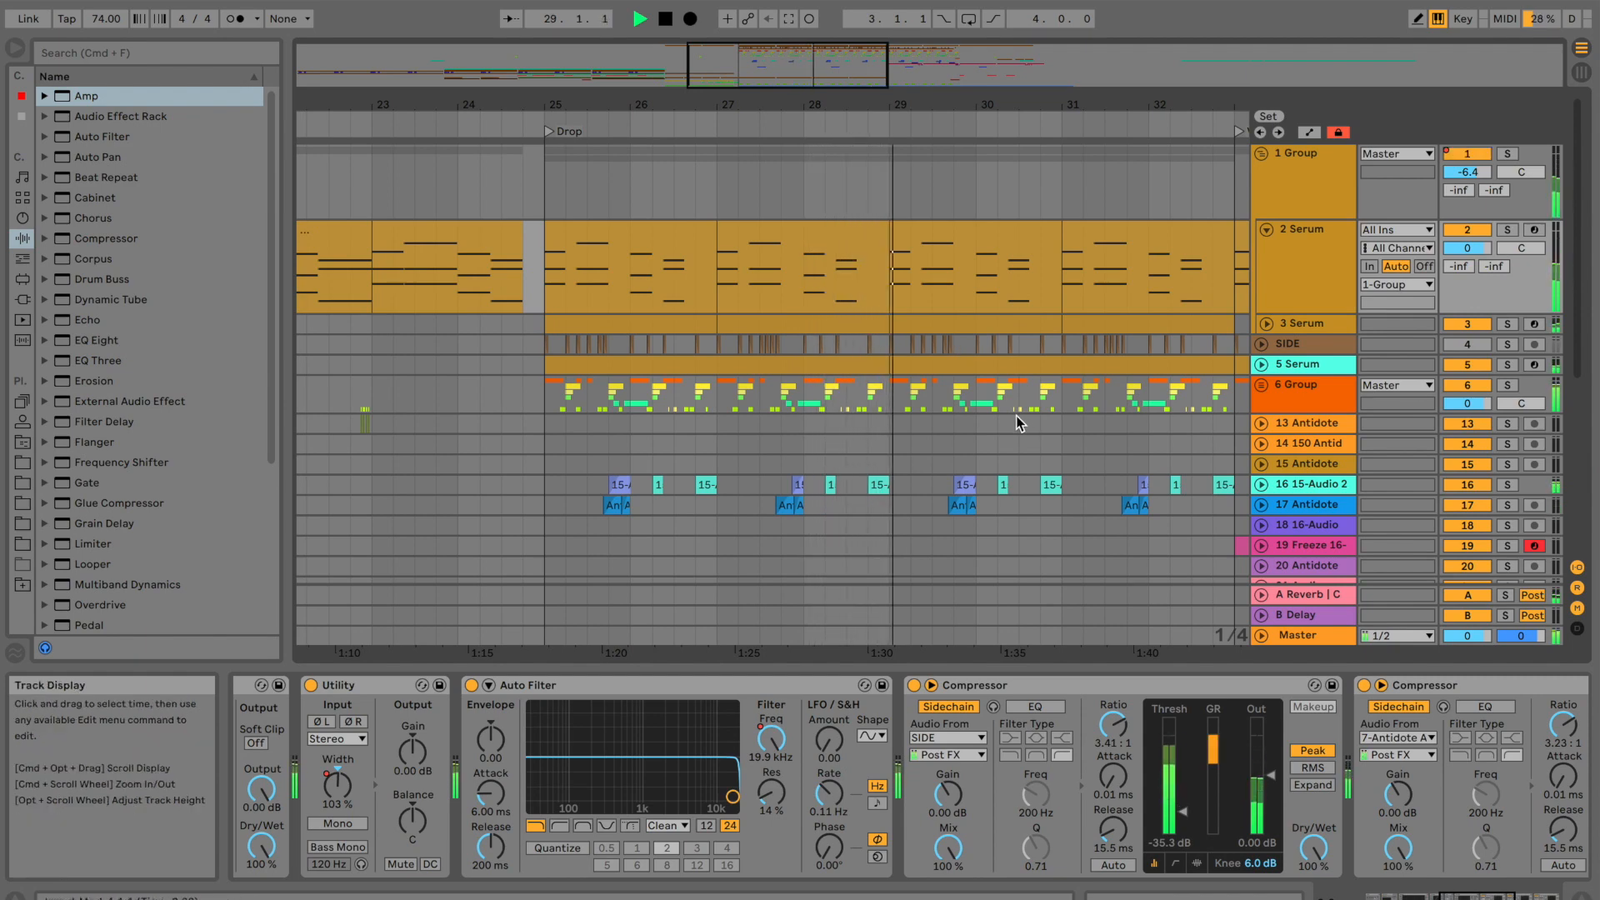
{"action": "scroll", "coordinate": [1018, 421], "scroll_direction": "down", "scroll_amount": 4}
{"action": "scroll", "coordinate": [1018, 422], "scroll_direction": "up", "scroll_amount": 6}
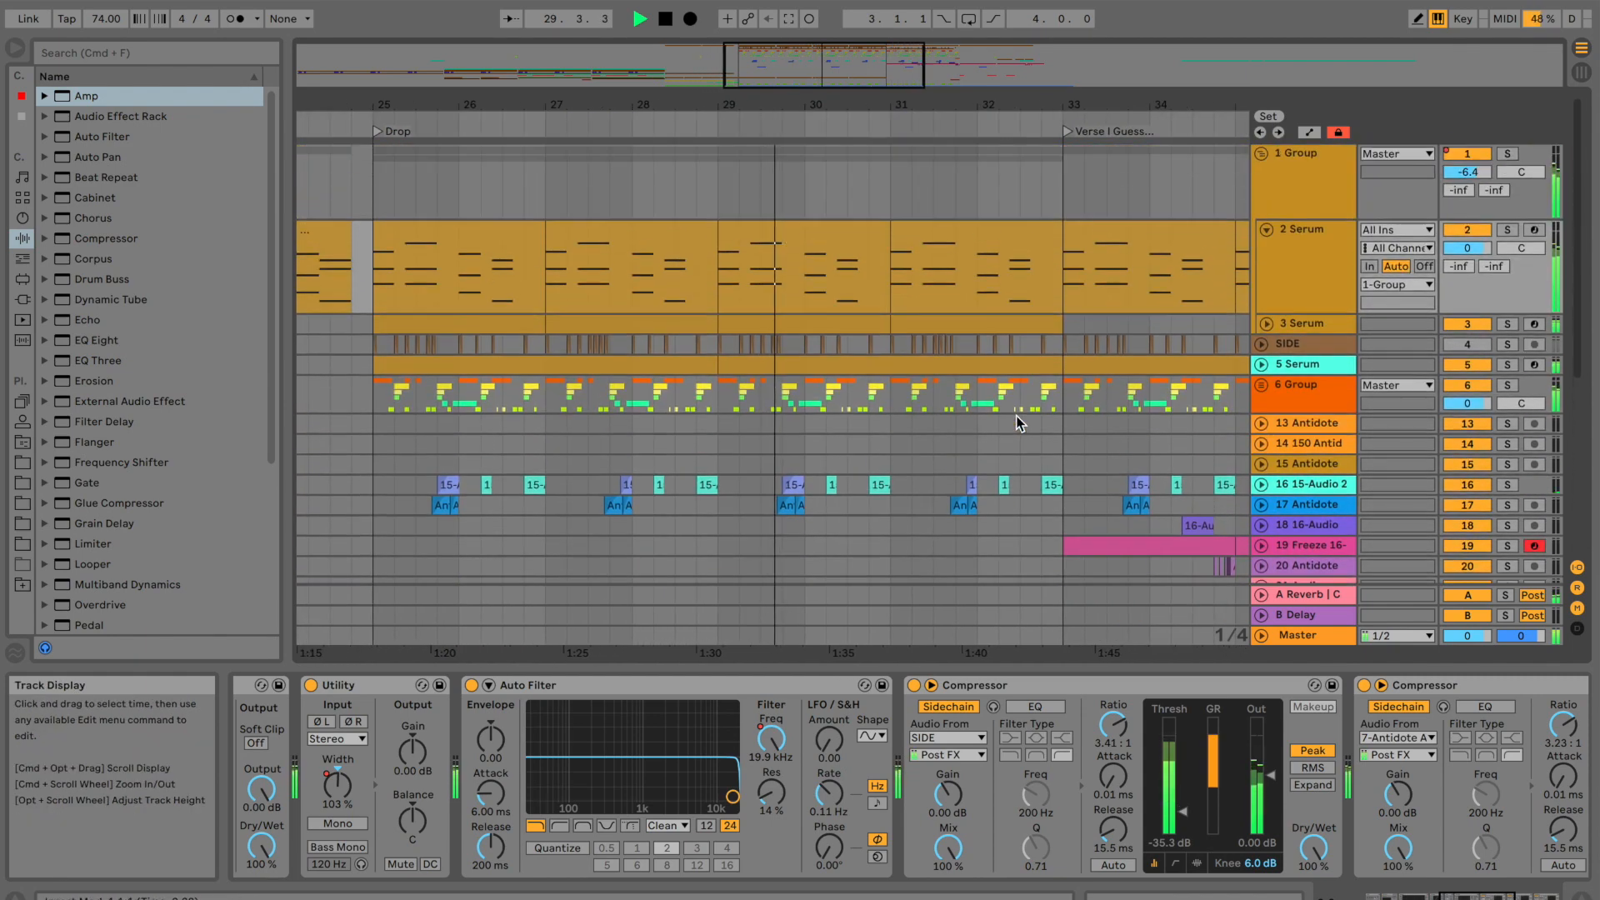
{"action": "left_click", "coordinate": [1261, 155]}
{"action": "left_click_drag", "start_coordinate": [928, 106], "coordinate": [928, 83]}
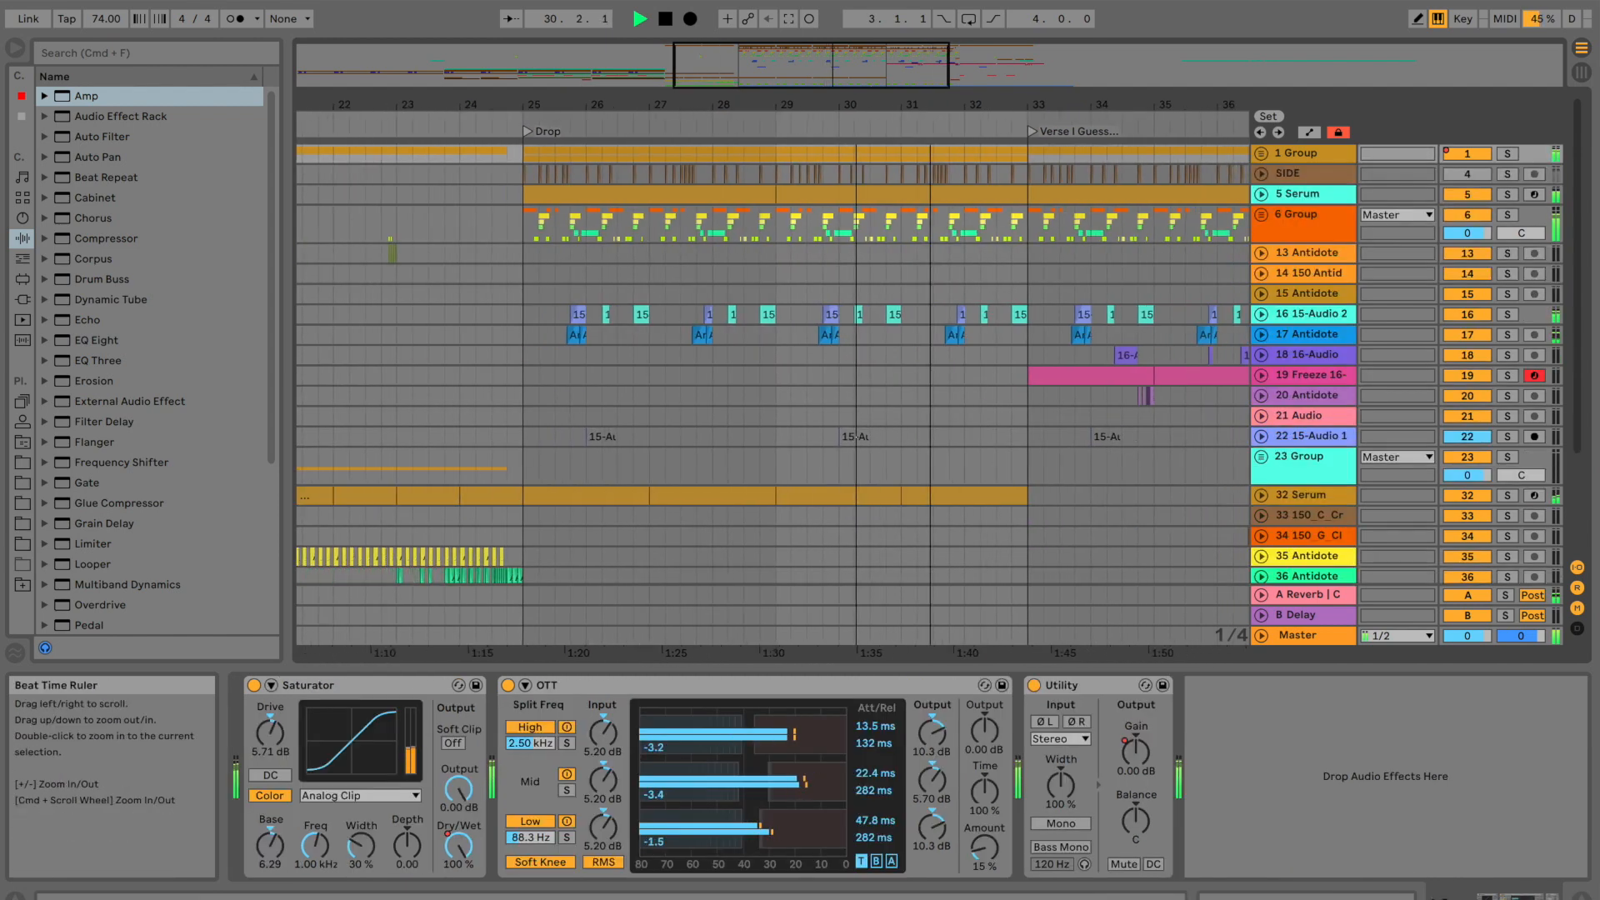
Hide the device view to look over all tracks from the Drop into the verse.
{"action": "left_click_drag", "start_coordinate": [1304, 665], "coordinate": [1304, 828]}
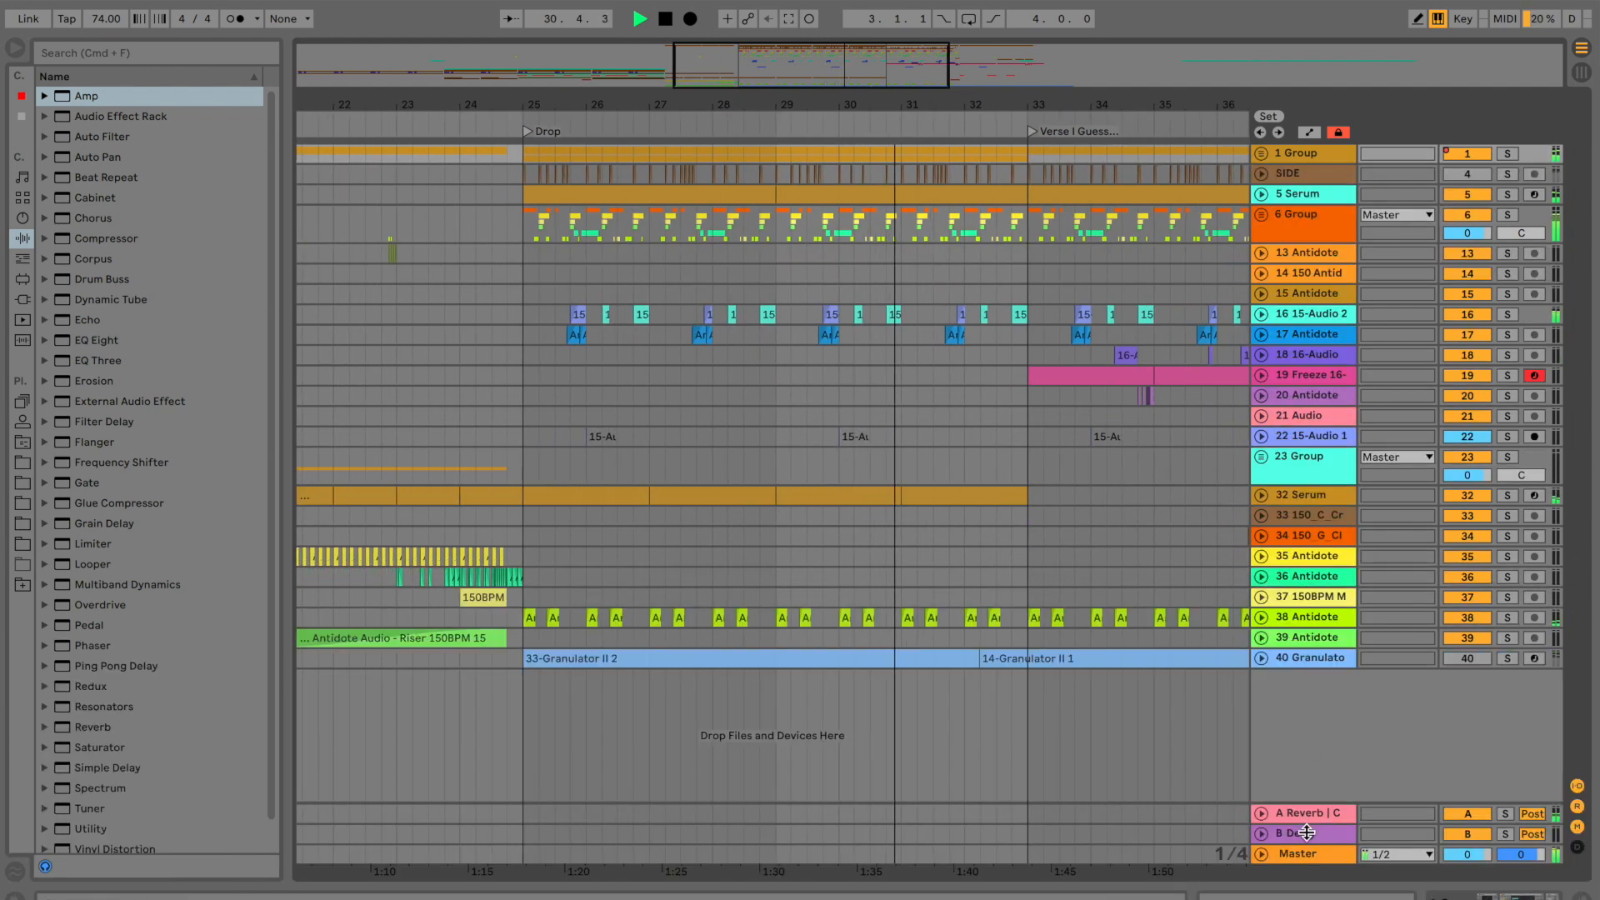
{"action": "scroll", "coordinate": [957, 578], "scroll_direction": "right", "scroll_amount": 3}
{"action": "scroll", "coordinate": [957, 578], "scroll_direction": "left", "scroll_amount": 1}
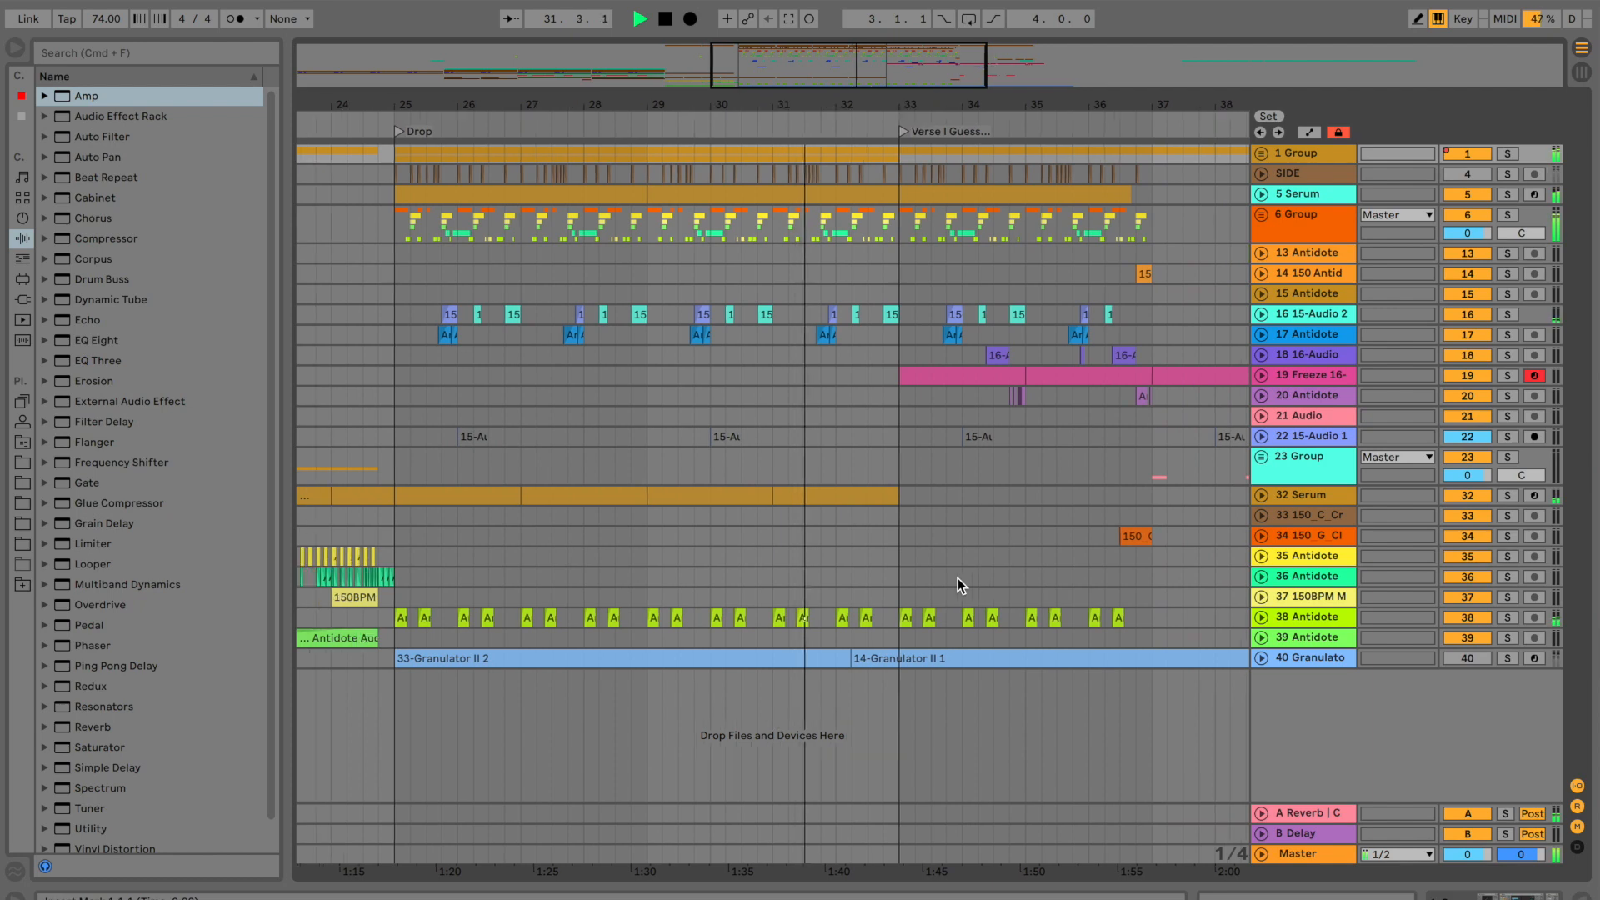
{"action": "scroll", "coordinate": [958, 578], "scroll_direction": "right", "scroll_amount": 2}
Unfold track 19 and examine its notes, its sampler devices and the surrounding tracks in the verse section.
{"action": "left_click", "coordinate": [1261, 375]}
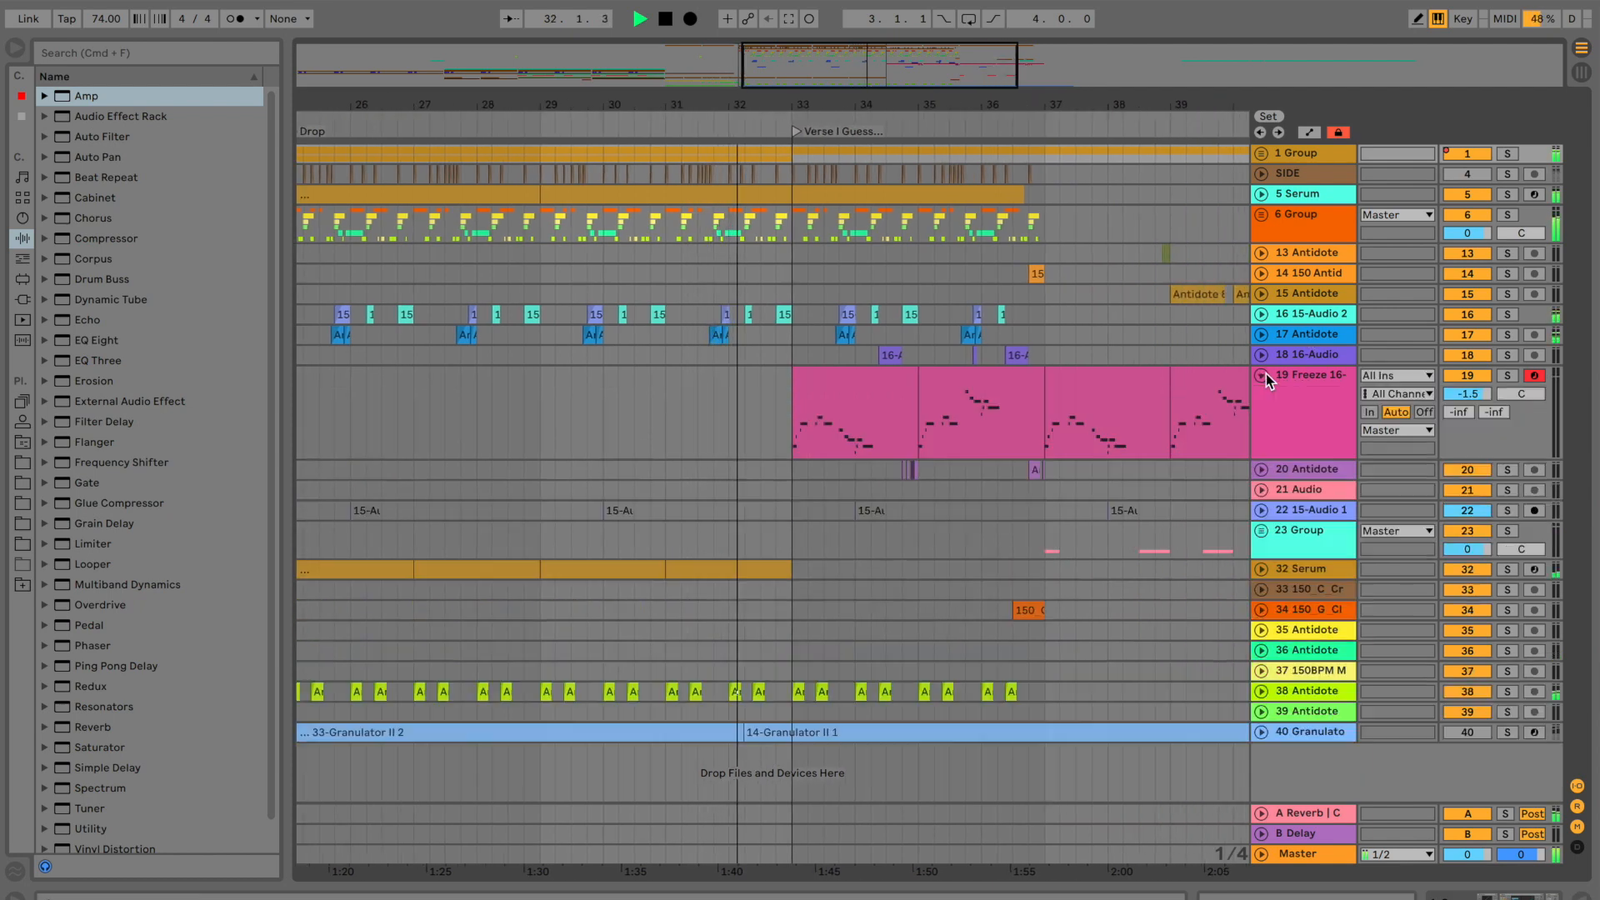
{"action": "double_click", "coordinate": [1298, 377]}
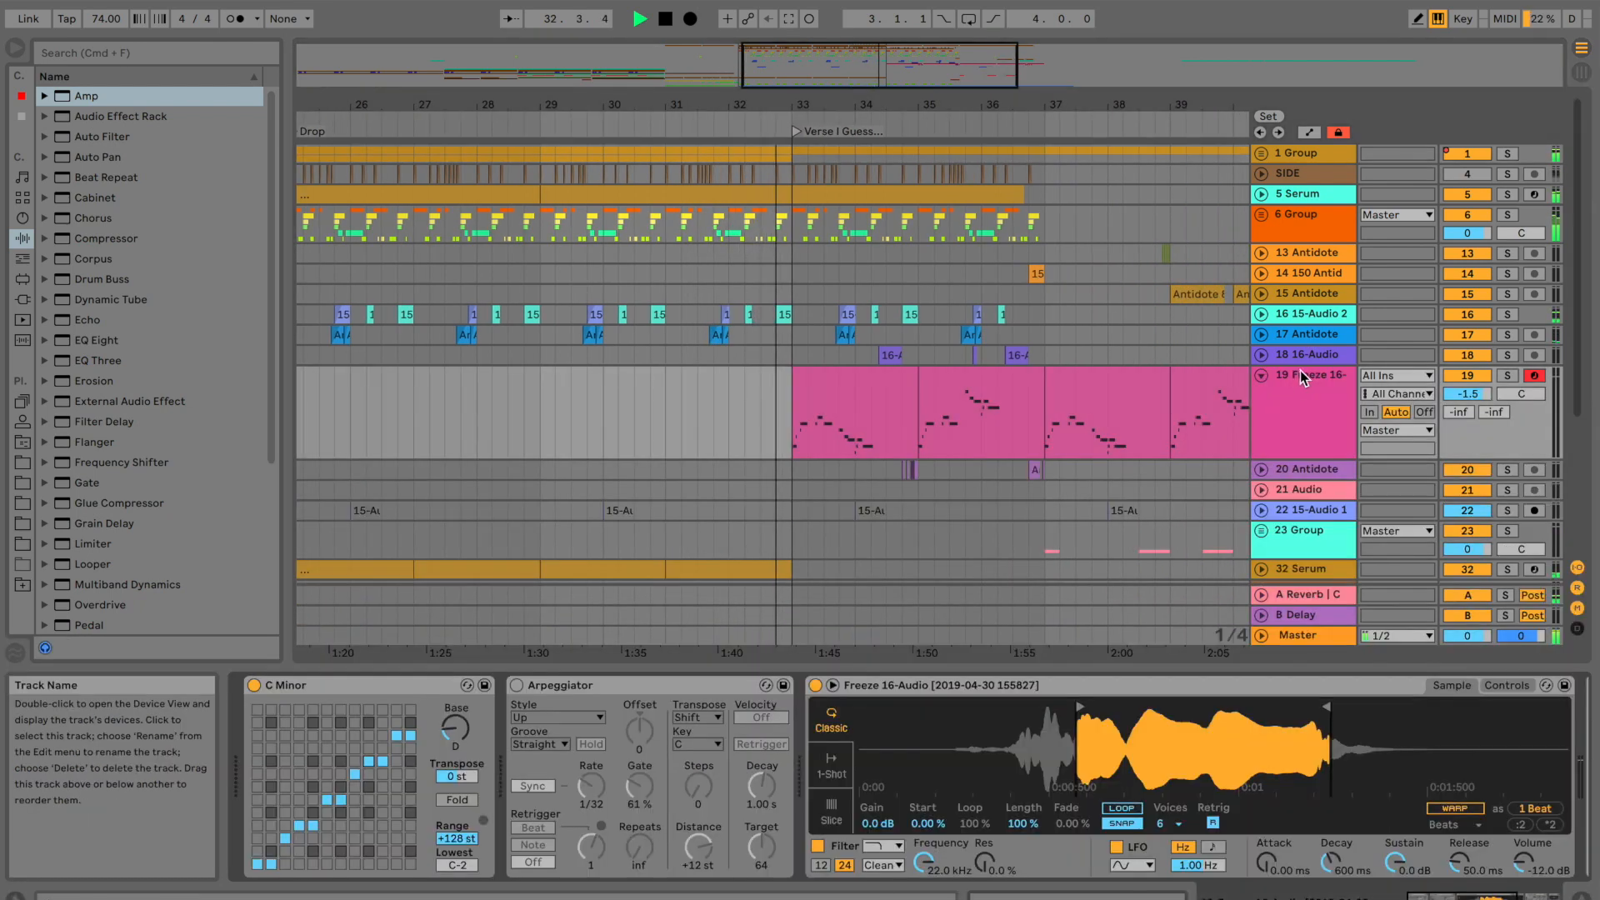
{"action": "scroll", "coordinate": [927, 441], "scroll_direction": "down", "scroll_amount": 2}
{"action": "scroll", "coordinate": [928, 442], "scroll_direction": "right", "scroll_amount": 1}
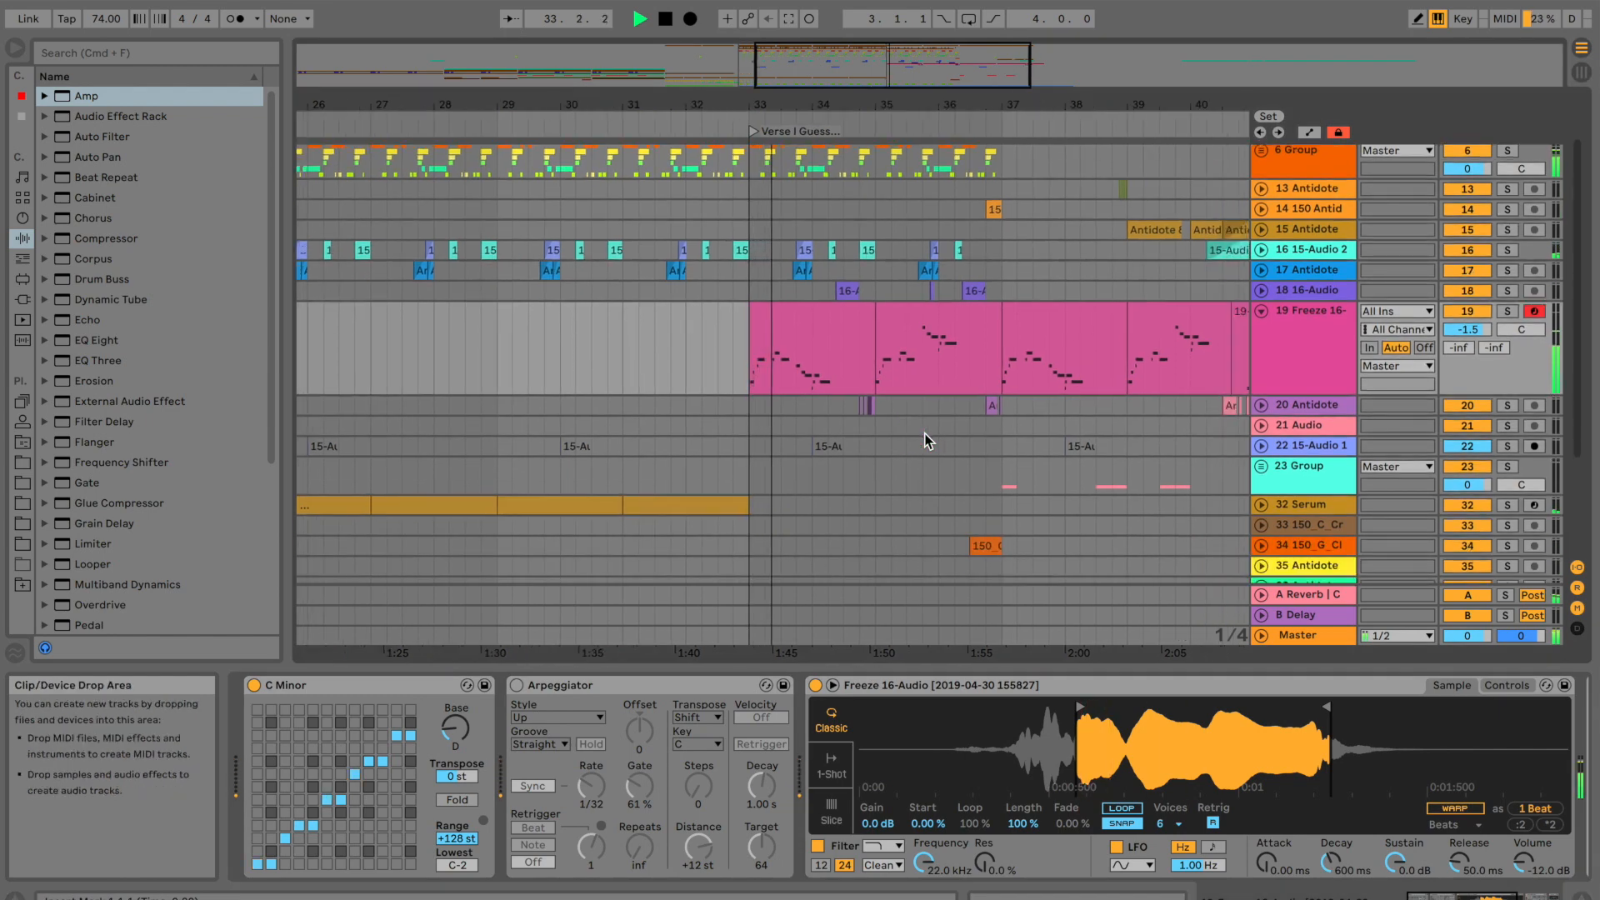
{"action": "scroll", "coordinate": [927, 442], "scroll_direction": "down", "scroll_amount": 4}
{"action": "scroll", "coordinate": [928, 441], "scroll_direction": "right", "scroll_amount": 4}
{"action": "scroll", "coordinate": [927, 441], "scroll_direction": "up", "scroll_amount": 3}
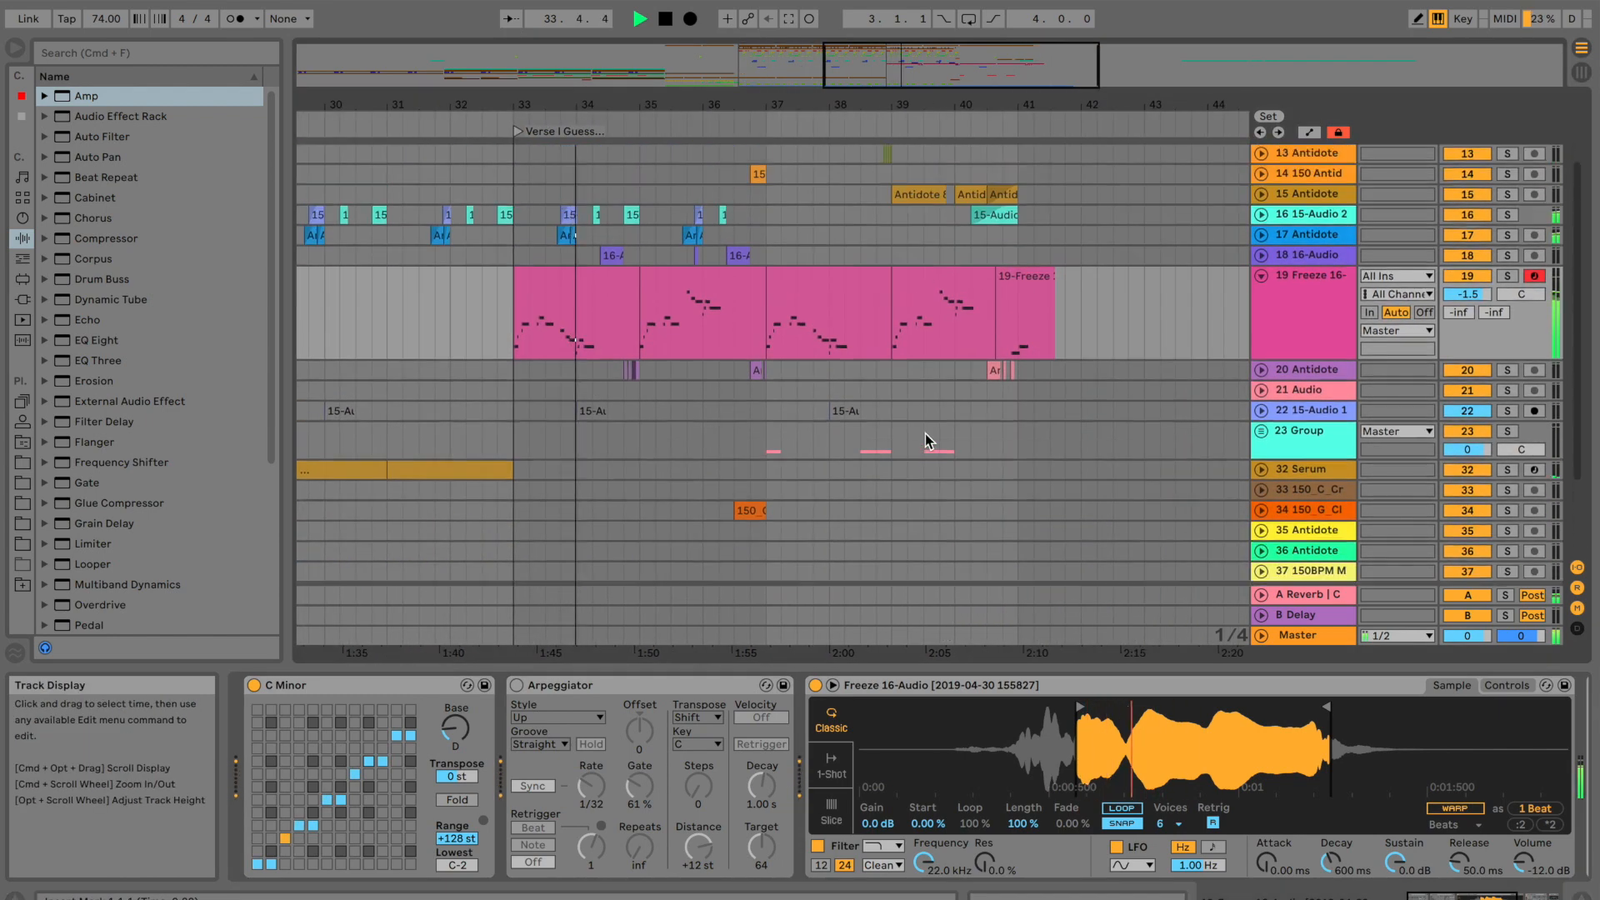
{"action": "scroll", "coordinate": [928, 442], "scroll_direction": "up", "scroll_amount": 3}
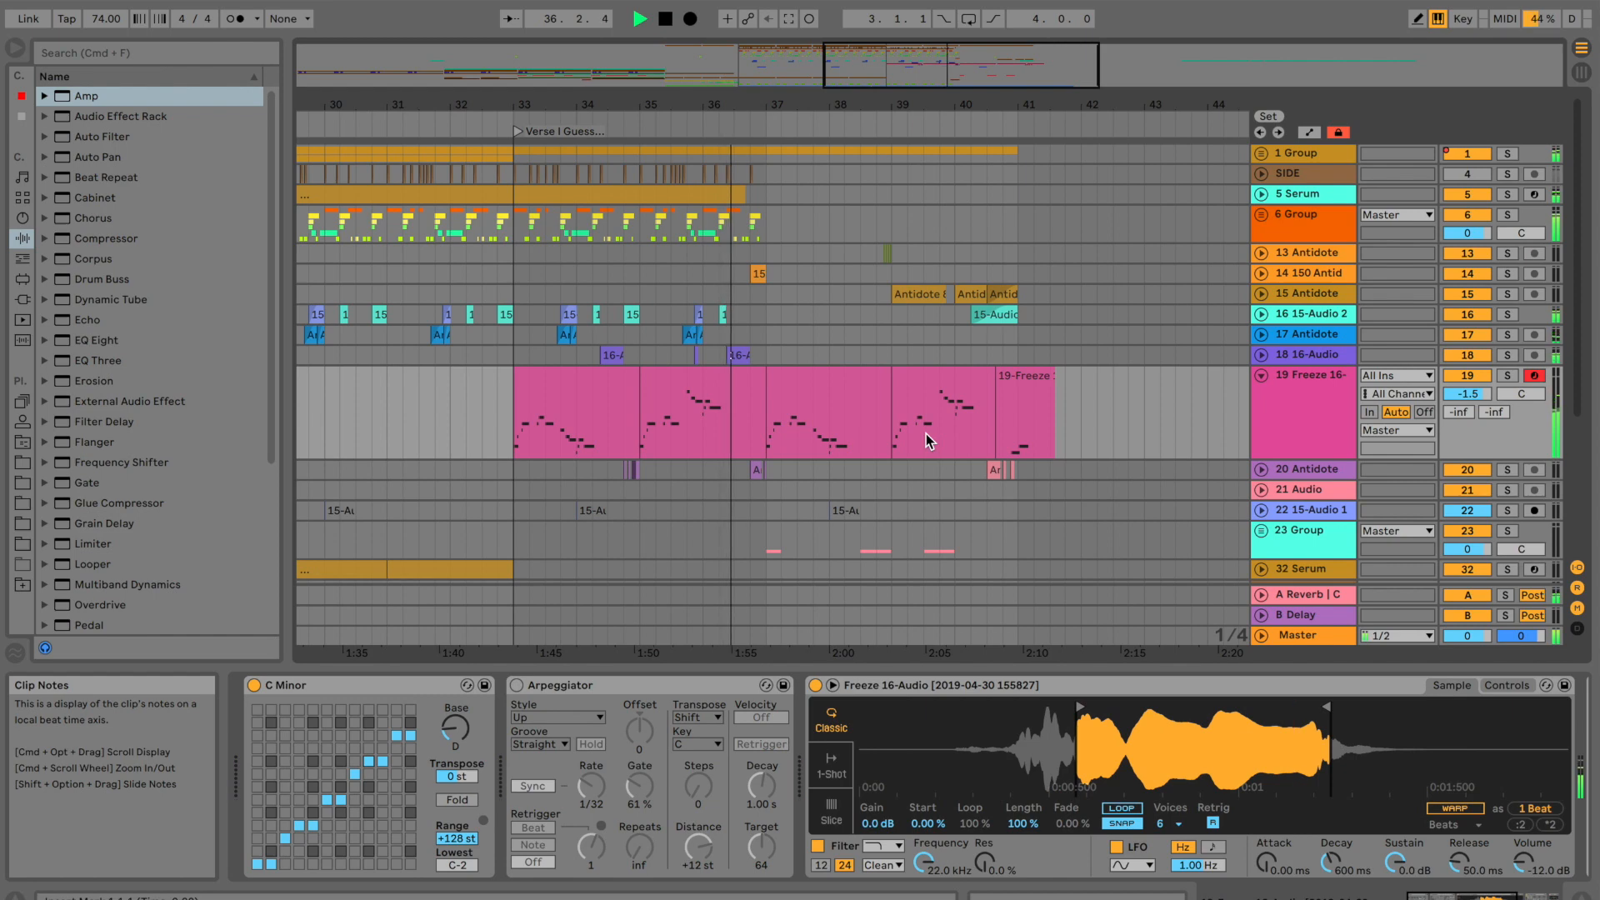
{"action": "scroll", "coordinate": [926, 433], "scroll_direction": "down", "scroll_amount": 2}
{"action": "scroll", "coordinate": [926, 437], "scroll_direction": "up", "scroll_amount": 2}
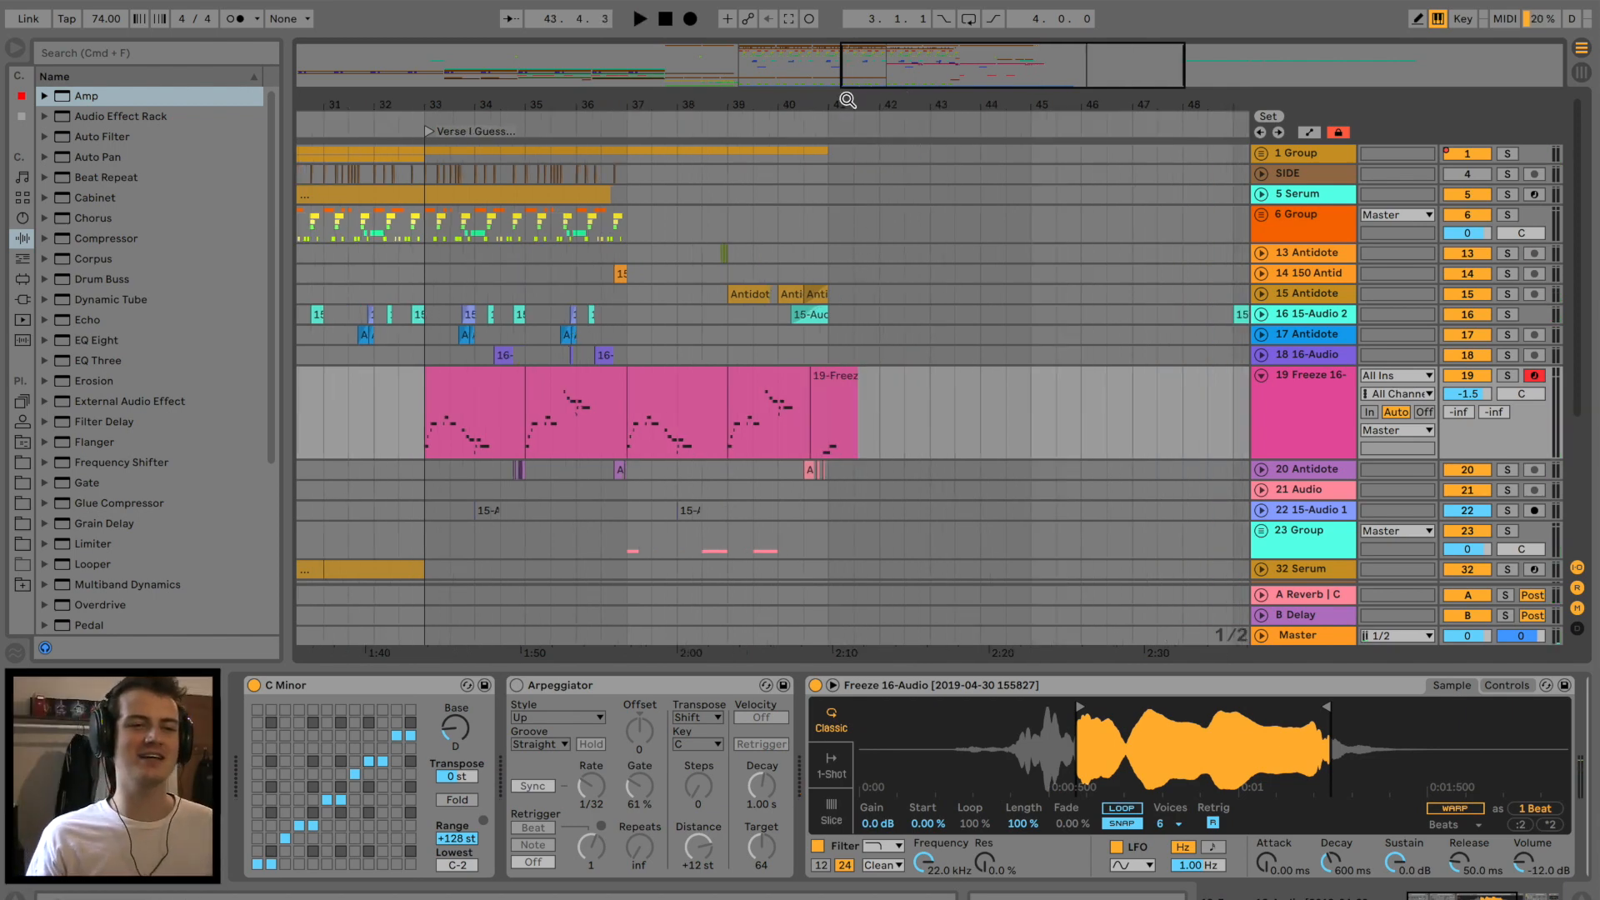
Add a locator named Break at bar 37, where the verse section ends.
{"action": "scroll", "coordinate": [846, 100], "scroll_direction": "up", "scroll_amount": 2}
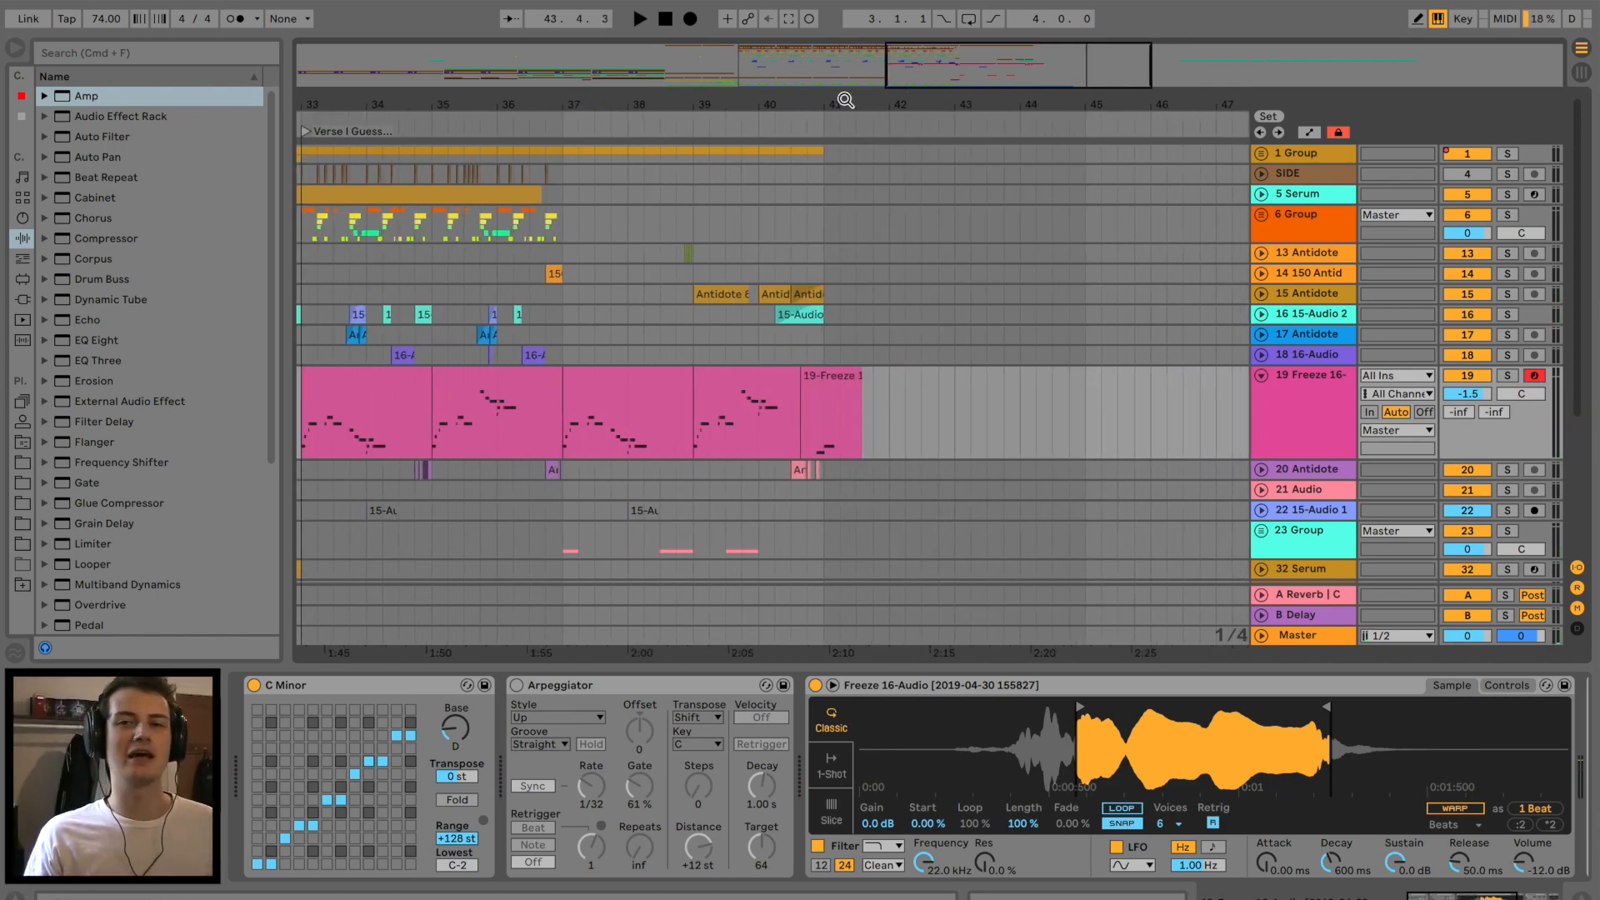
{"action": "left_click", "coordinate": [561, 245]}
{"action": "scroll", "coordinate": [562, 245], "scroll_direction": "down", "scroll_amount": 2}
{"action": "right_click", "coordinate": [572, 125]}
{"action": "left_click", "coordinate": [657, 167]}
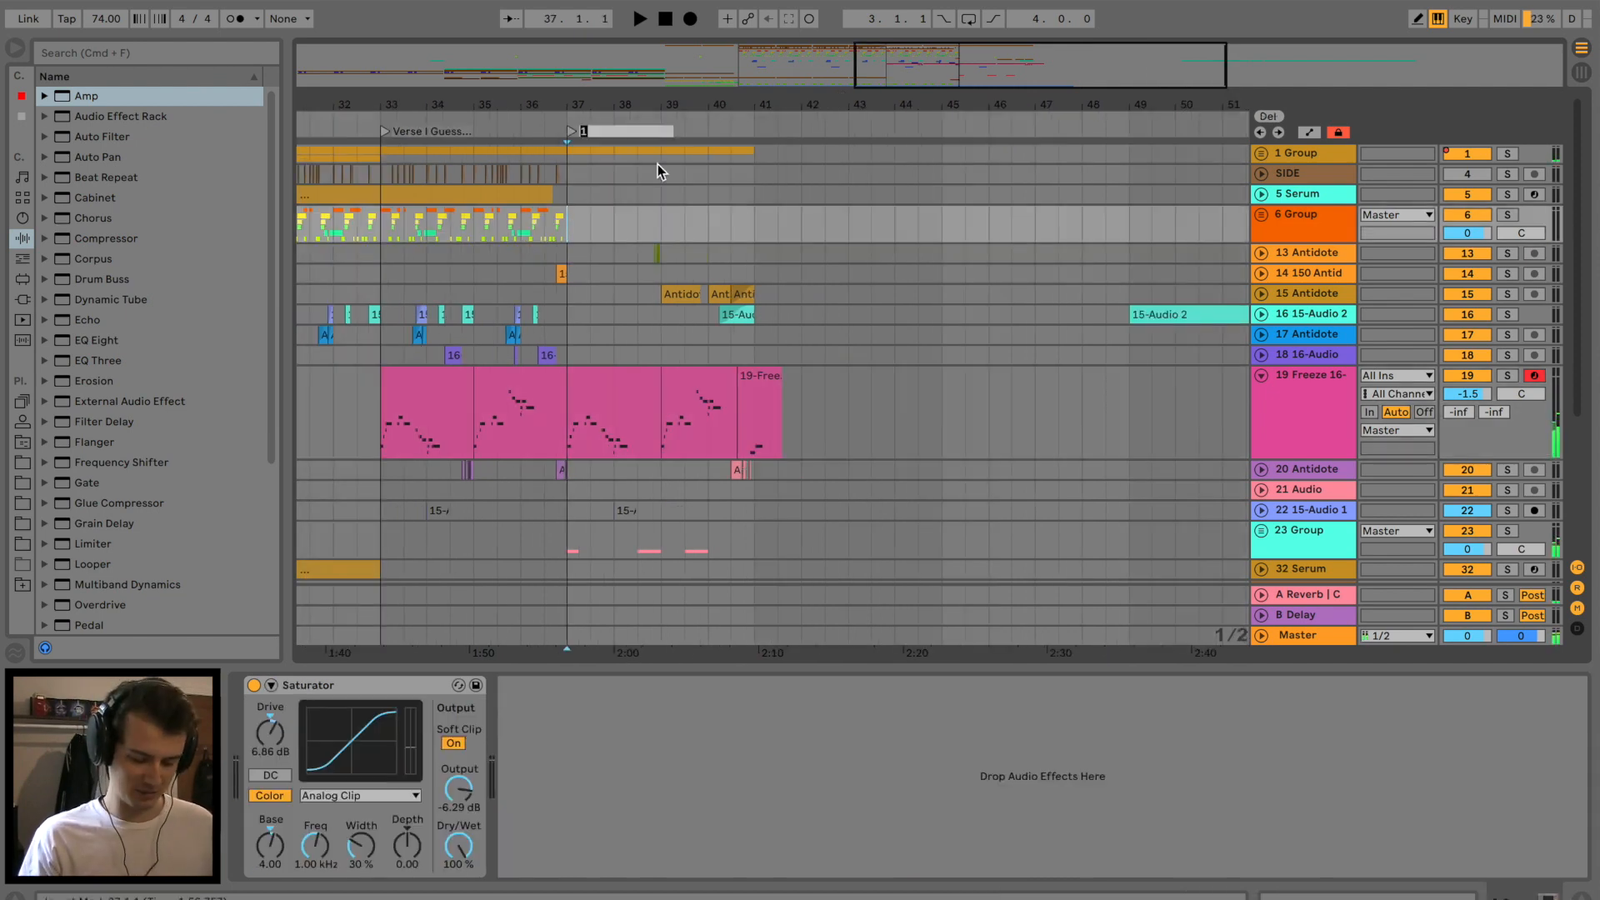
{"action": "type", "text": "Break"}
{"action": "key", "text": "Return"}
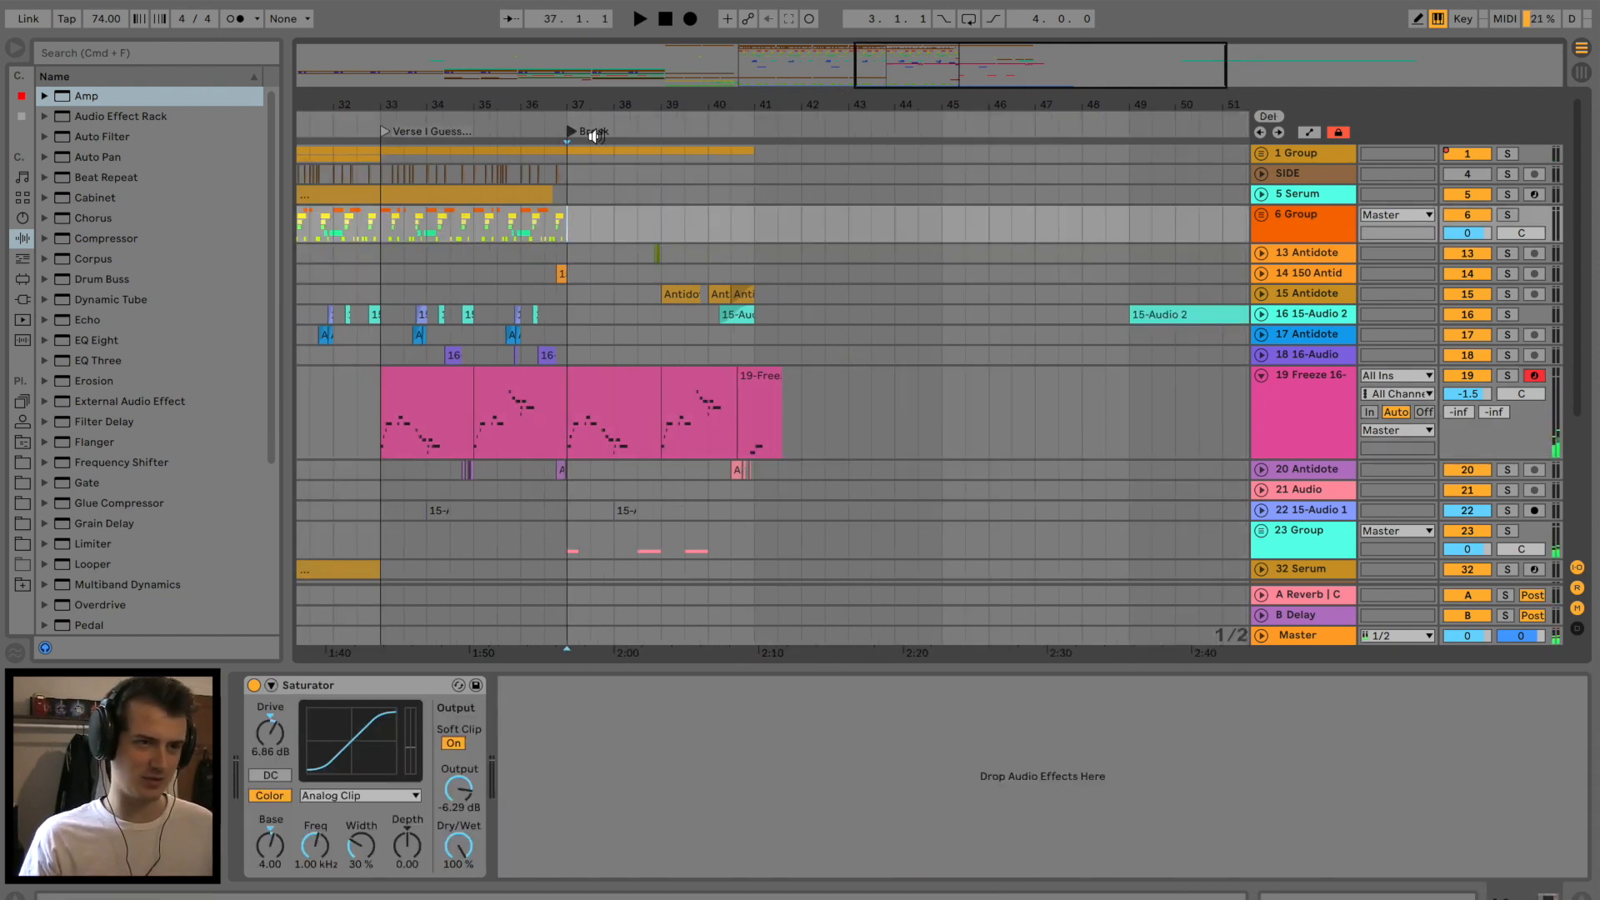
Add a locator named Bridge at bar 45.
{"action": "scroll", "coordinate": [726, 428], "scroll_direction": "right", "scroll_amount": 4}
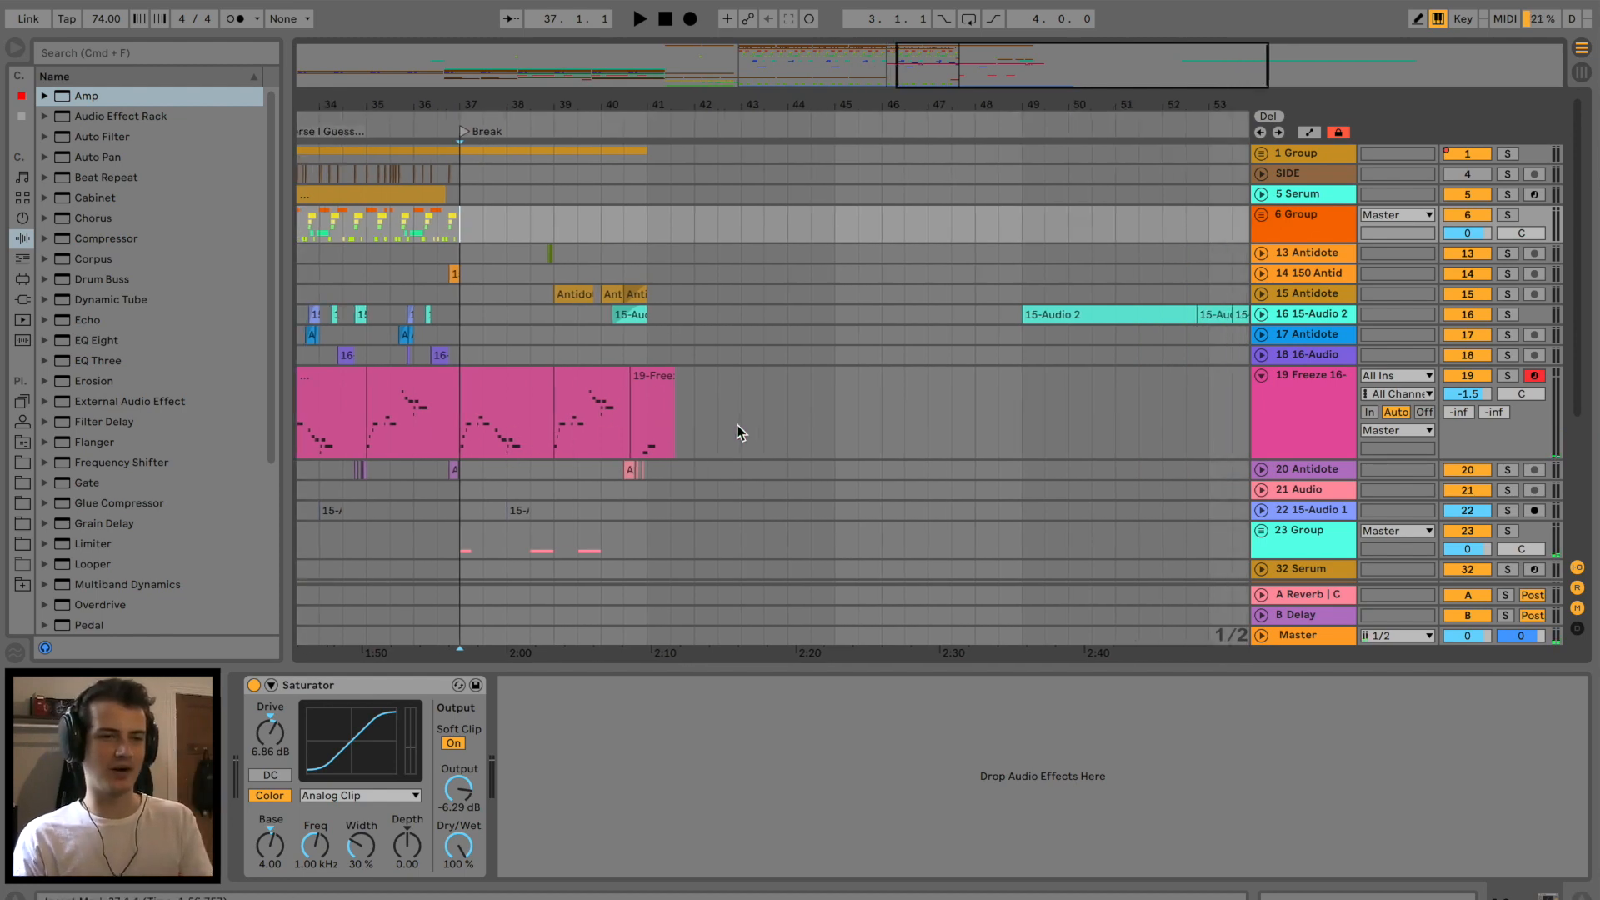
{"action": "type", "text": "ge"}
{"action": "key", "text": "Return"}
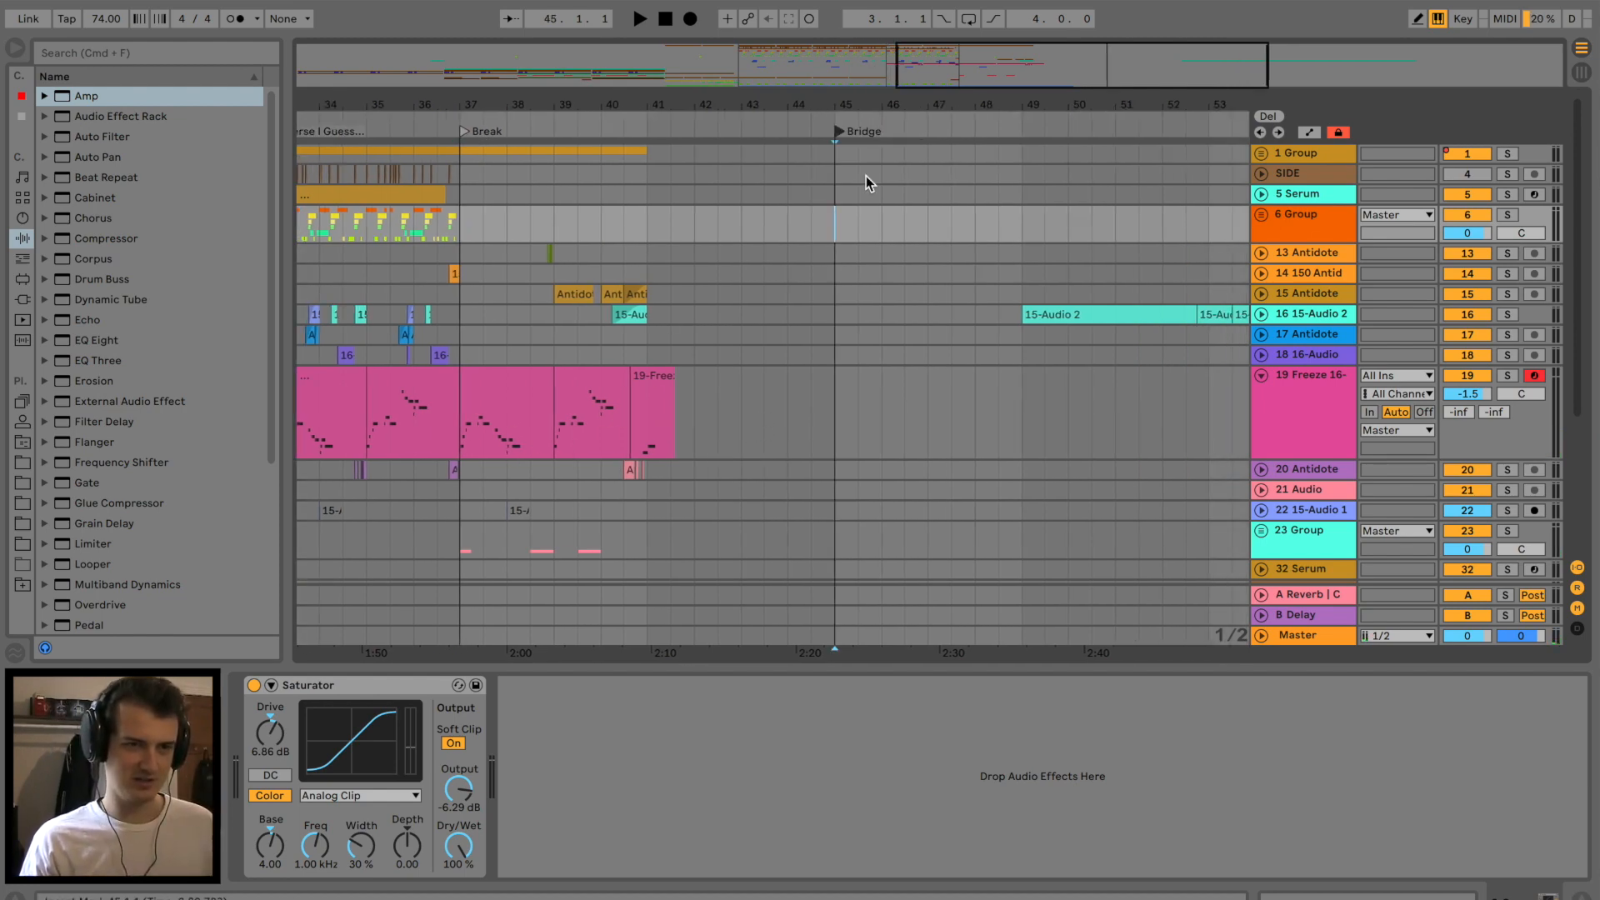
Move the three 15-Audio 2 clips after the Bridge locator on track 16 later, so they start at about bar 57.
{"action": "scroll", "coordinate": [858, 192], "scroll_direction": "right", "scroll_amount": 6}
{"action": "left_click_drag", "start_coordinate": [962, 100], "coordinate": [962, 71]}
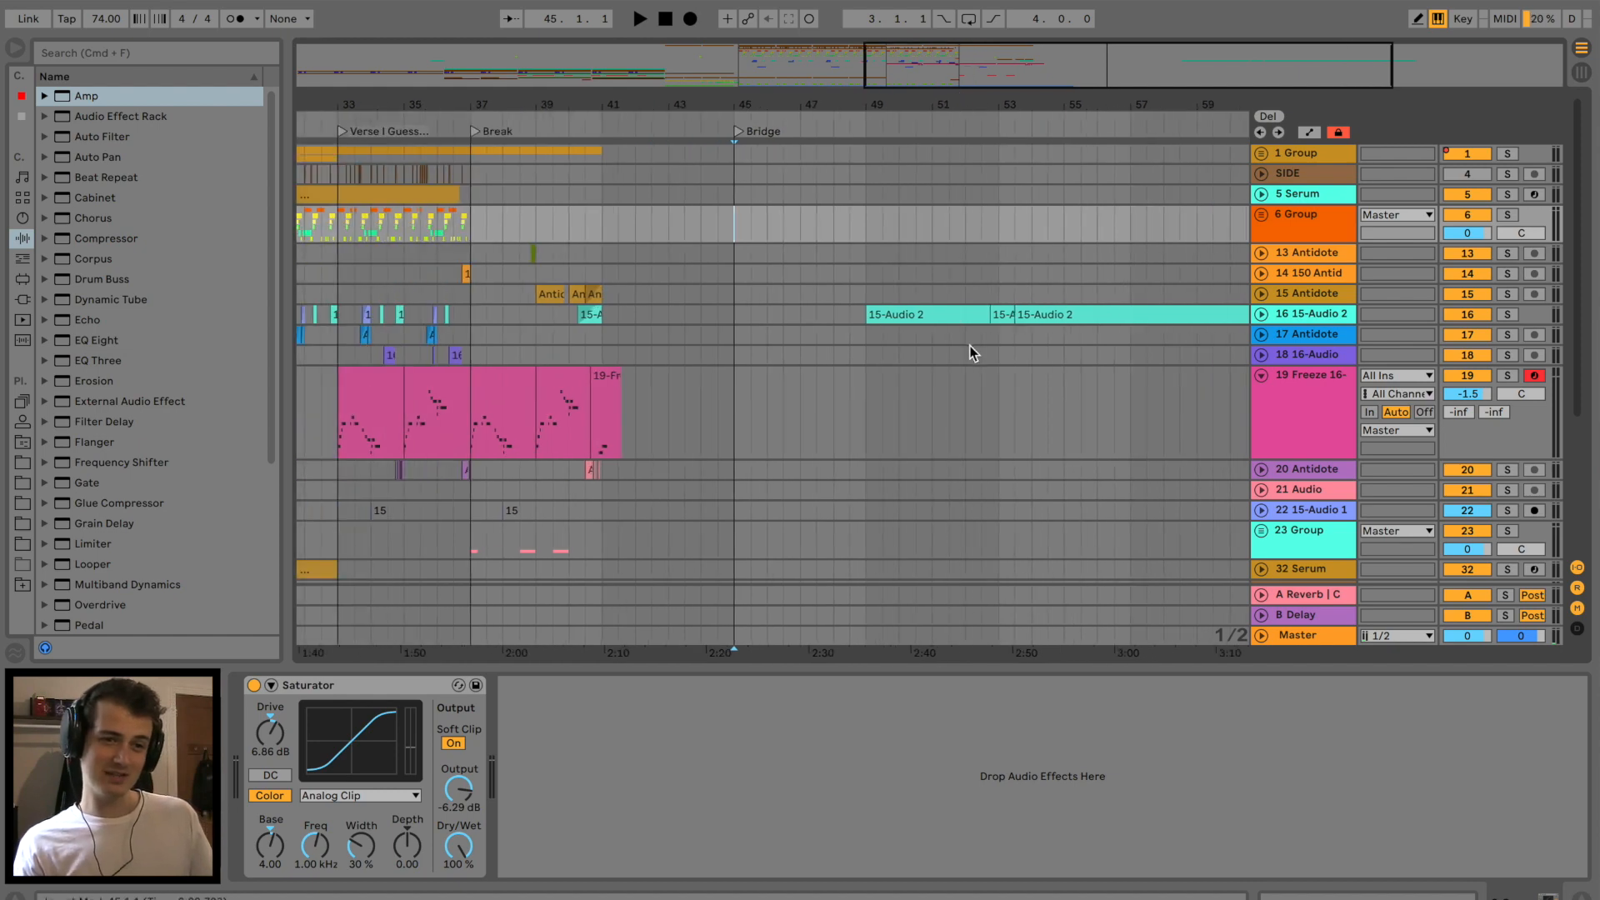
{"action": "scroll", "coordinate": [933, 343], "scroll_direction": "right", "scroll_amount": 5}
{"action": "left_click", "coordinate": [775, 315]}
{"action": "left_click", "coordinate": [949, 311], "text": "shift"}
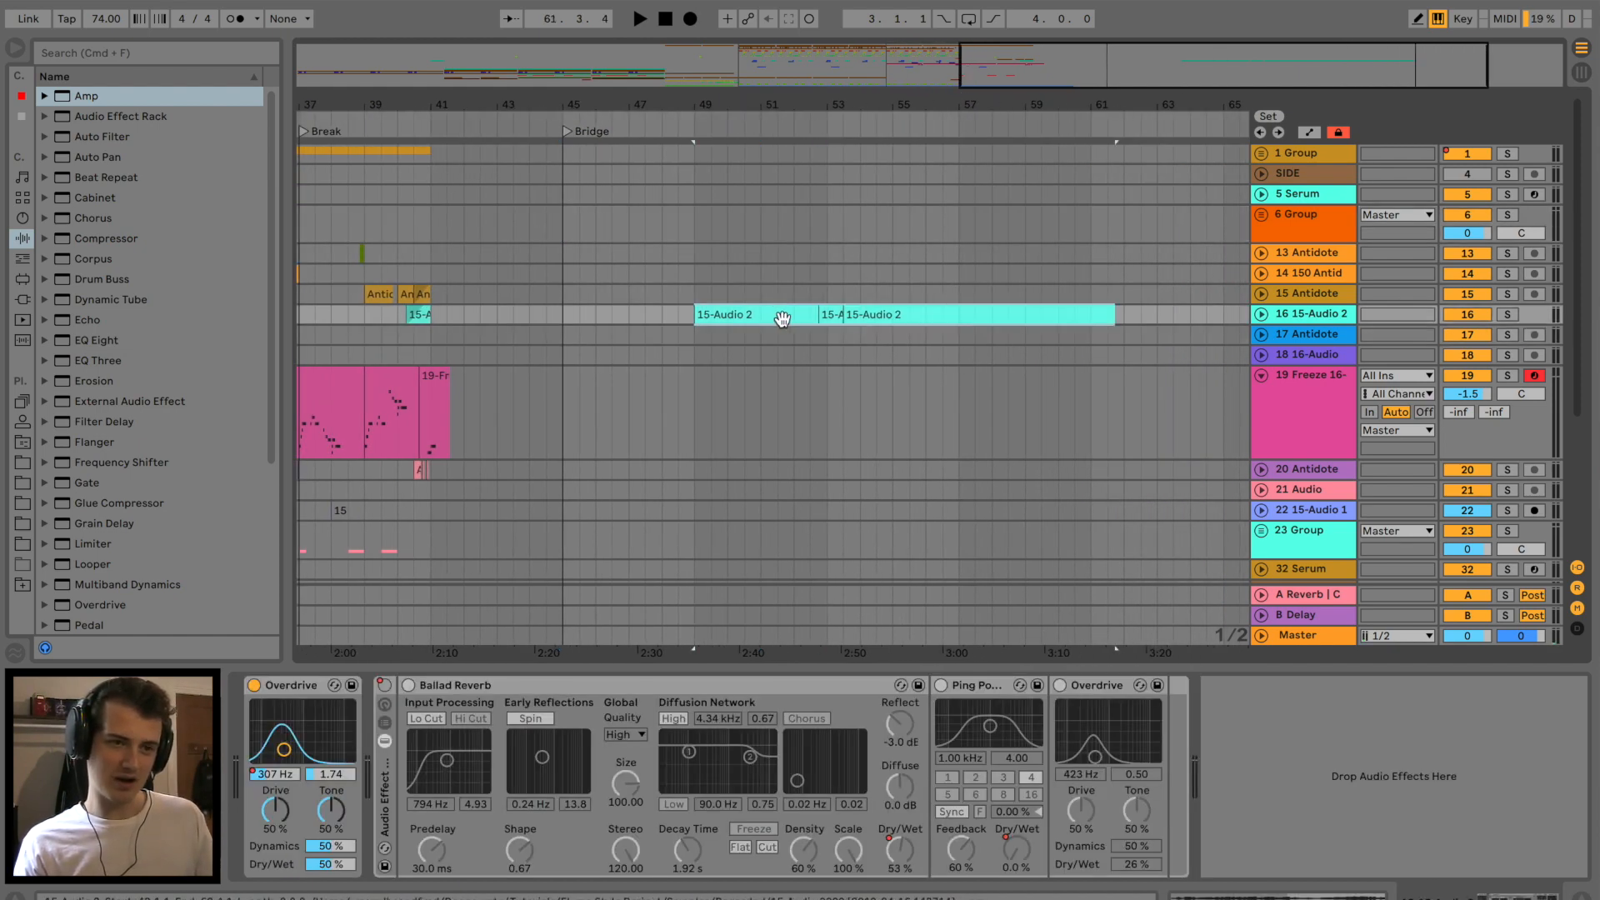
{"action": "left_click_drag", "start_coordinate": [781, 314], "coordinate": [1058, 321]}
Add a locator named 3 Drop at bar 53.
{"action": "right_click", "coordinate": [826, 123]}
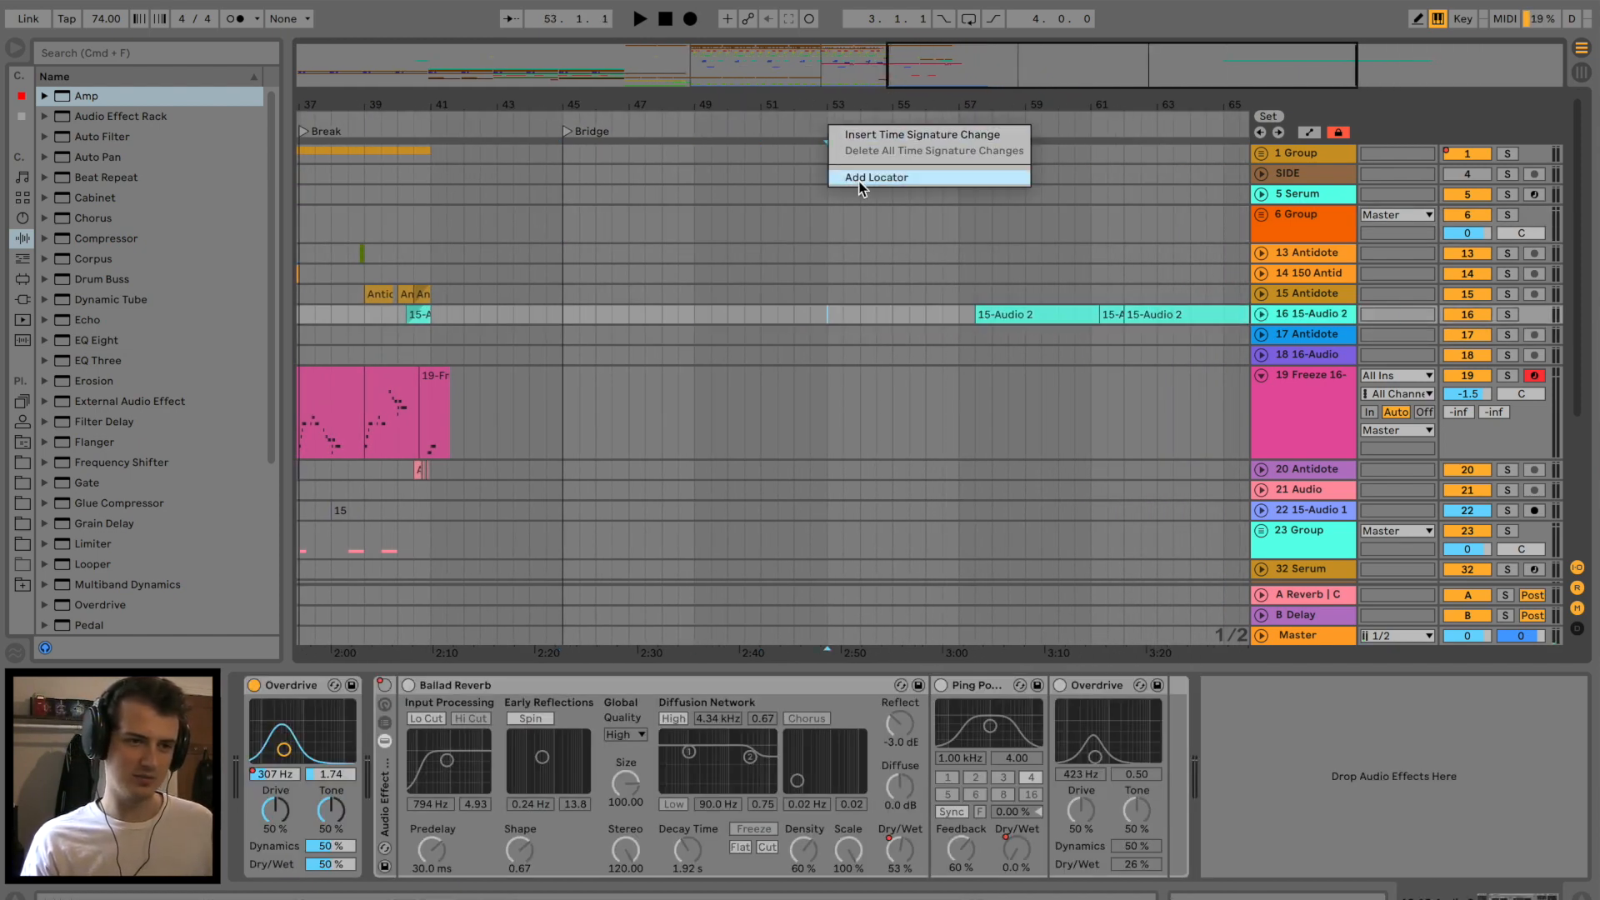
{"action": "left_click", "coordinate": [861, 177]}
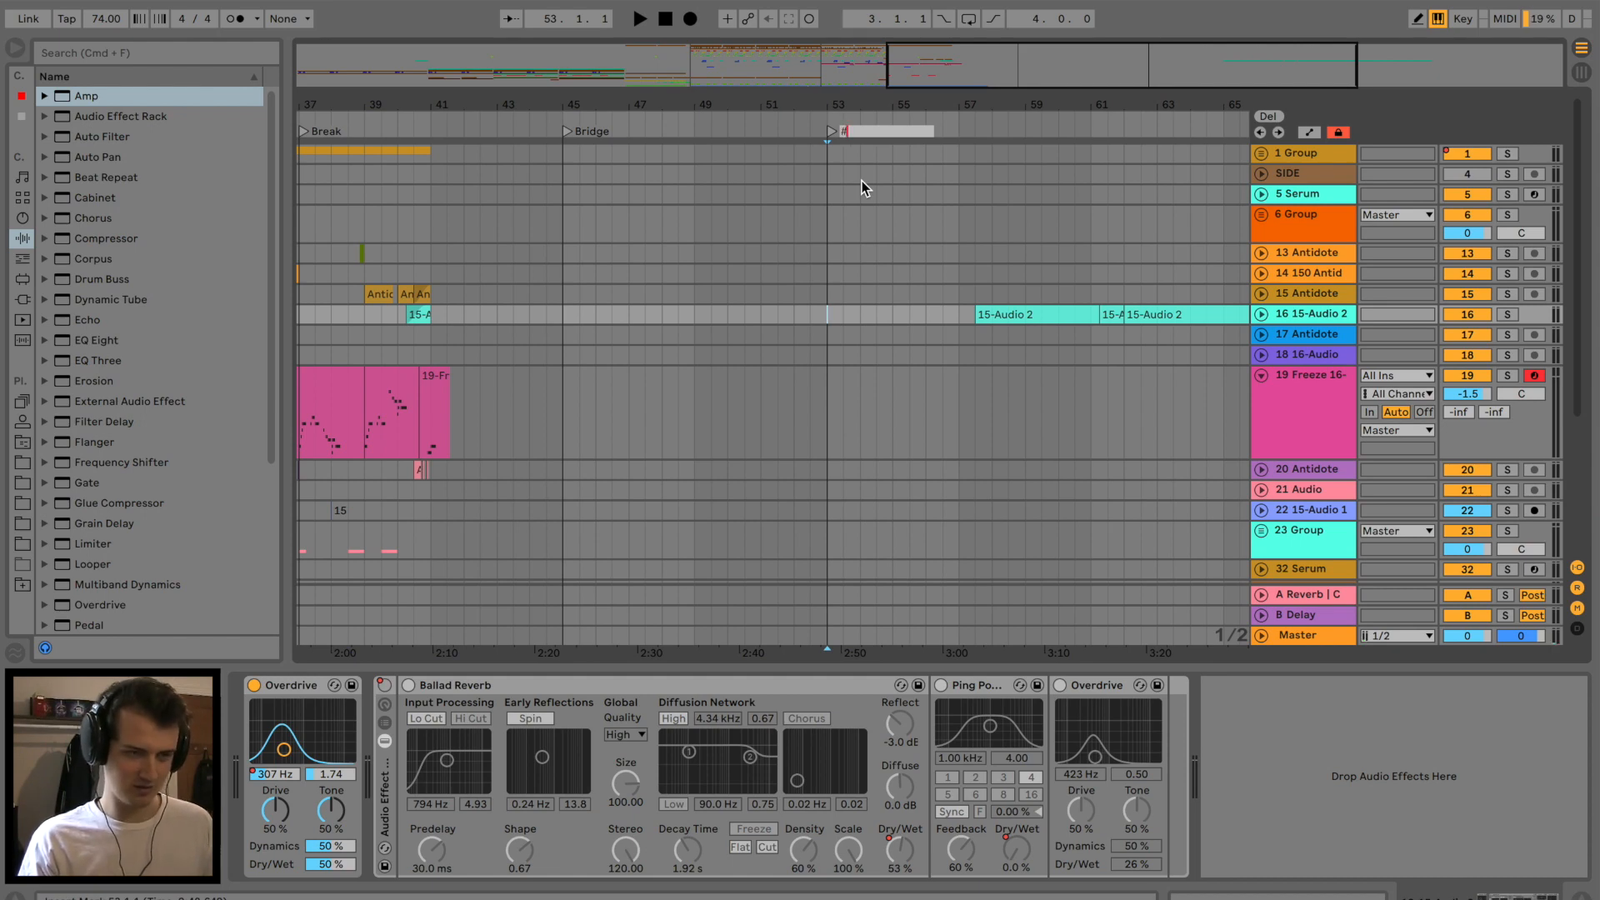
{"action": "type", "text": "3 Drop"}
{"action": "key", "text": "Return"}
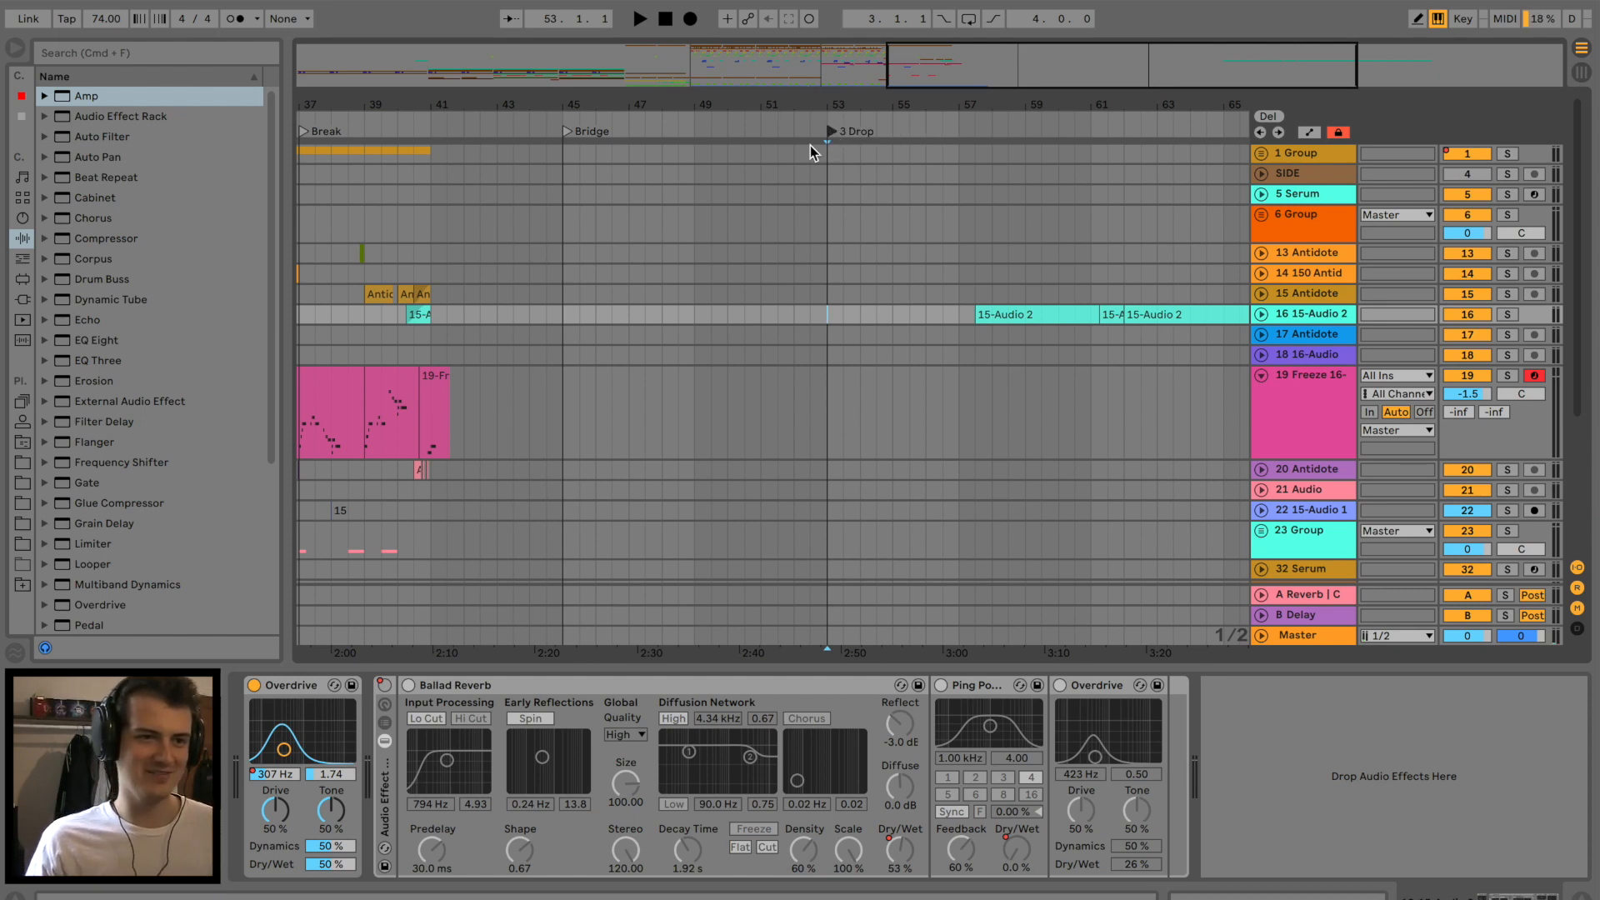
Expand 1 Group and duplicate 2 Serum's four-bar Break clip so the chords extend to the Bridge locator.
{"action": "scroll", "coordinate": [693, 250], "scroll_direction": "left", "scroll_amount": 2}
{"action": "scroll", "coordinate": [672, 223], "scroll_direction": "left", "scroll_amount": 3}
{"action": "left_click", "coordinate": [594, 239]}
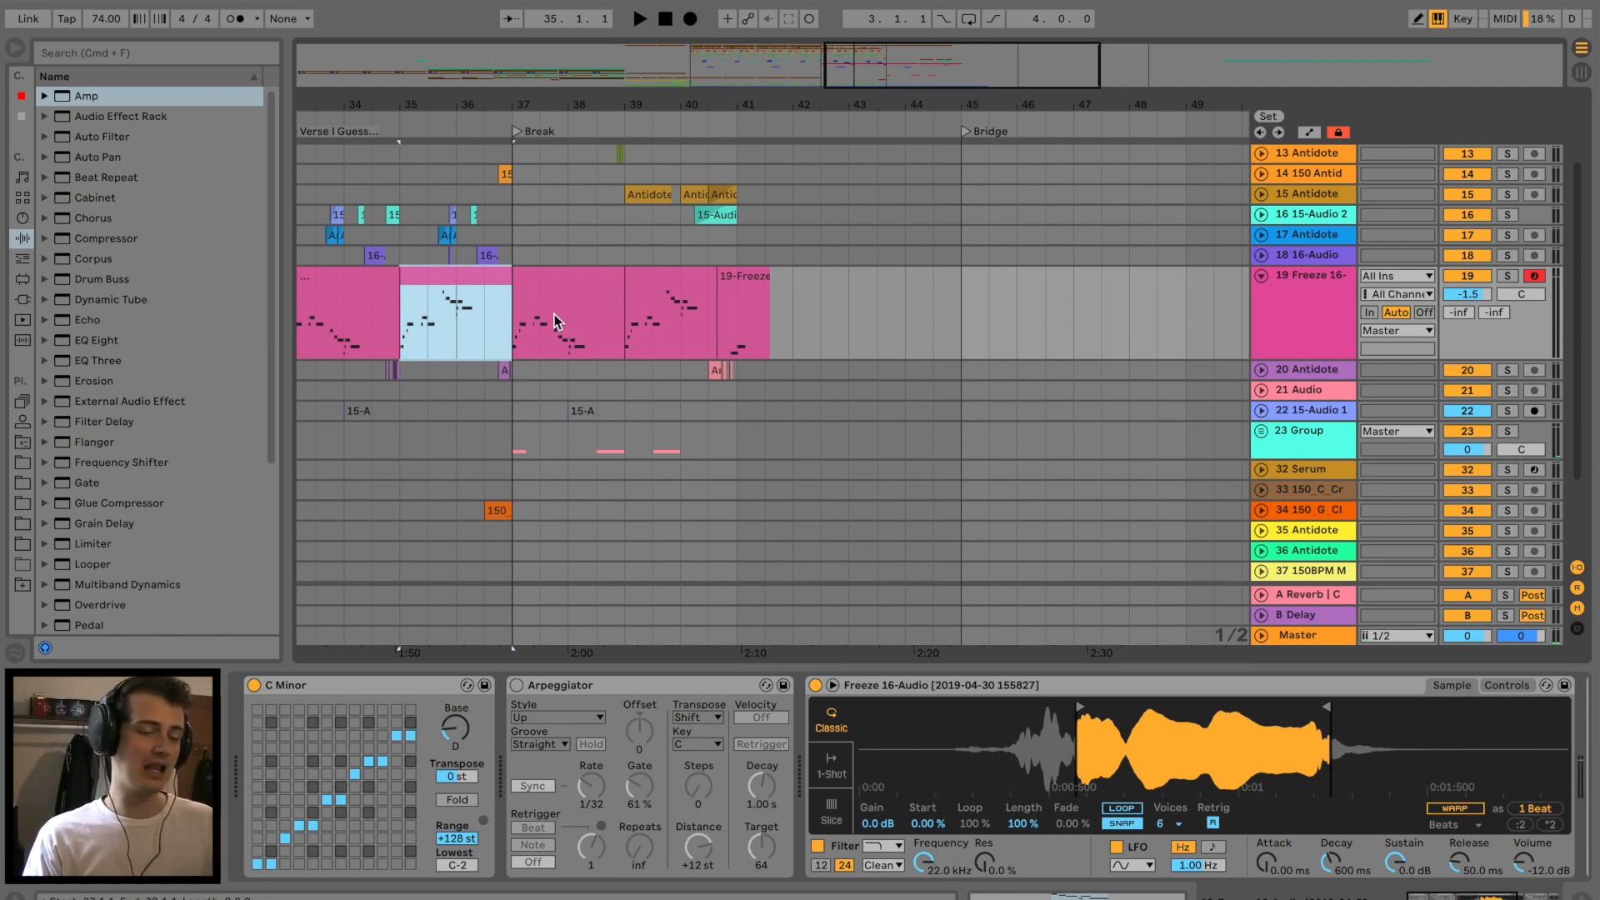
{"action": "scroll", "coordinate": [737, 340], "scroll_direction": "up", "scroll_amount": 3}
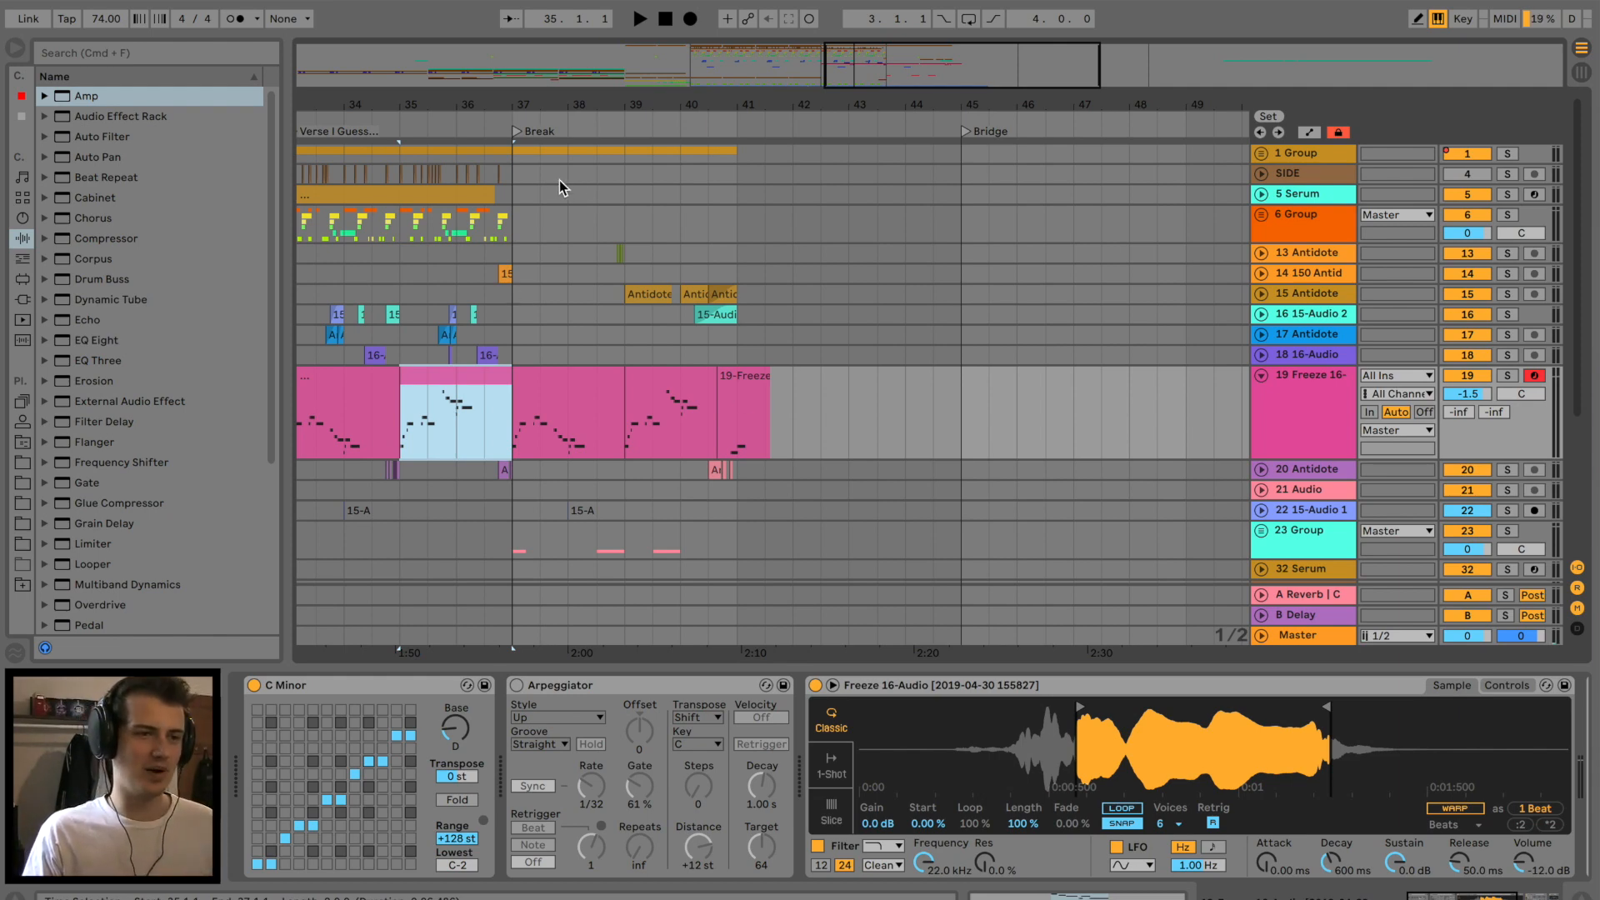
{"action": "left_click", "coordinate": [1261, 153]}
{"action": "left_click", "coordinate": [596, 230]}
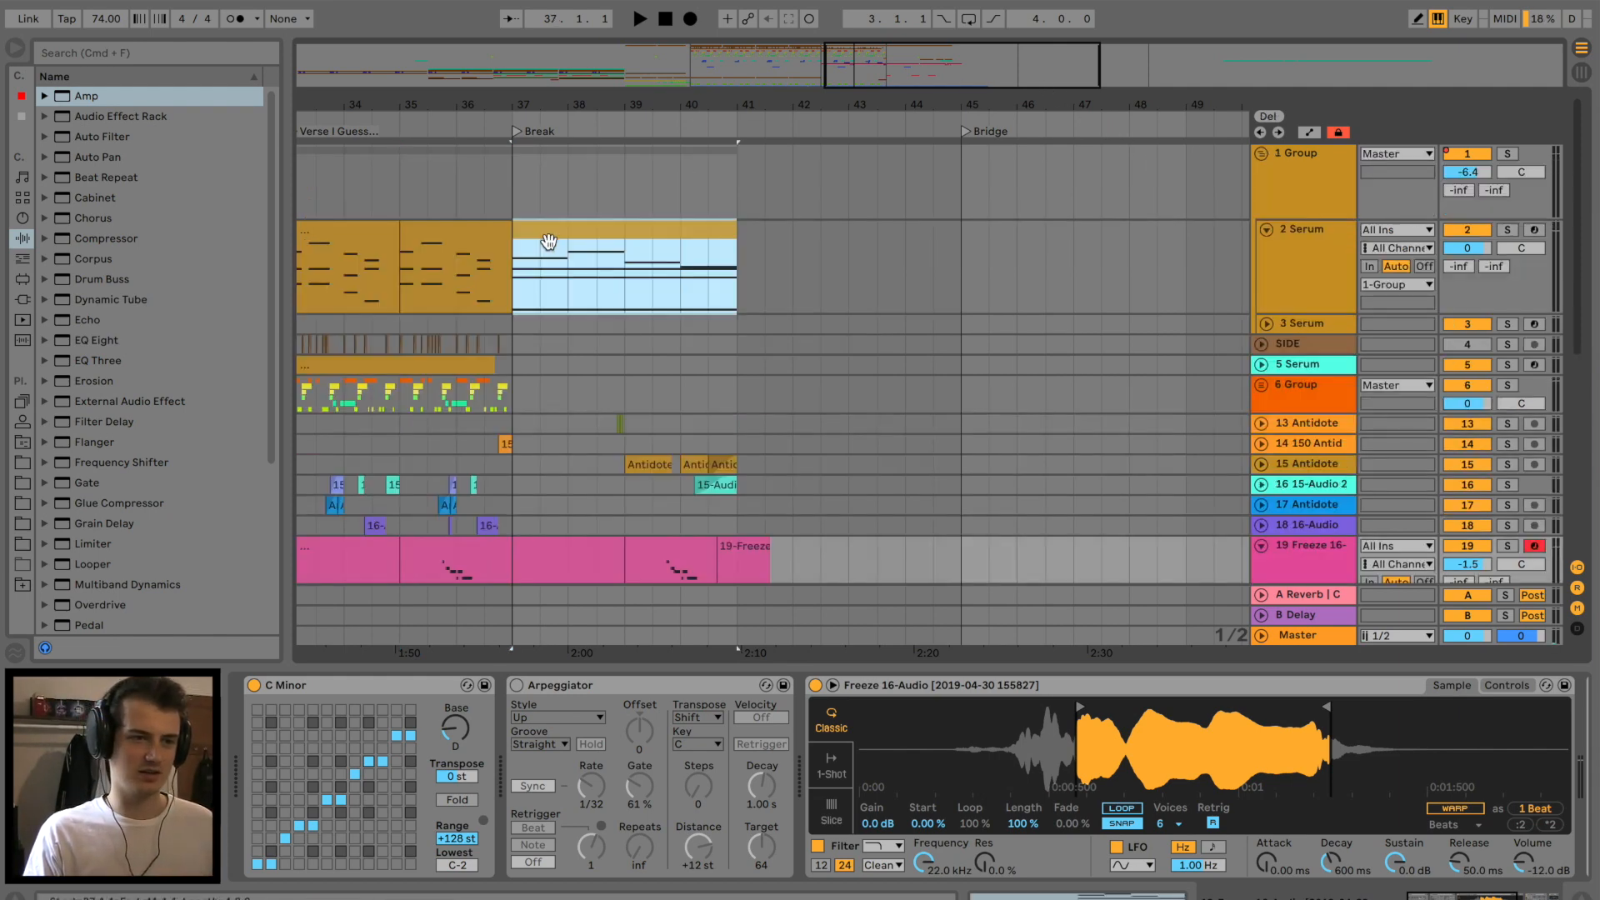
{"action": "key", "text": "ctrl+d"}
Show the automation lanes of 2 Serum and play the arrangement from the Break at bar 37.
{"action": "left_click", "coordinate": [1294, 240]}
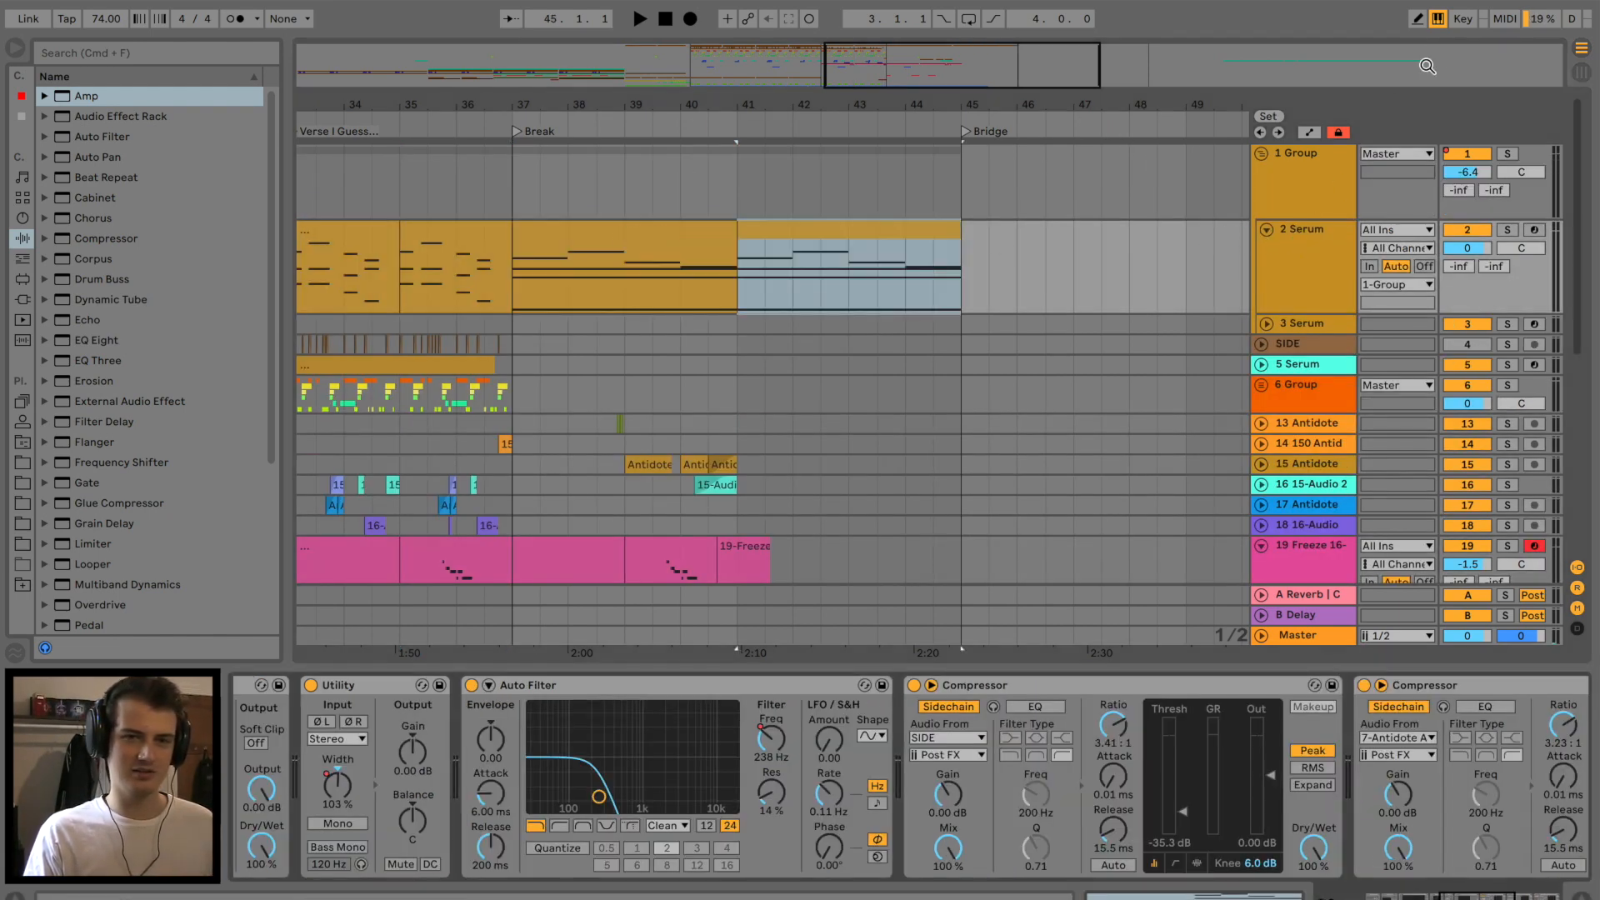
{"action": "left_click", "coordinate": [1298, 275]}
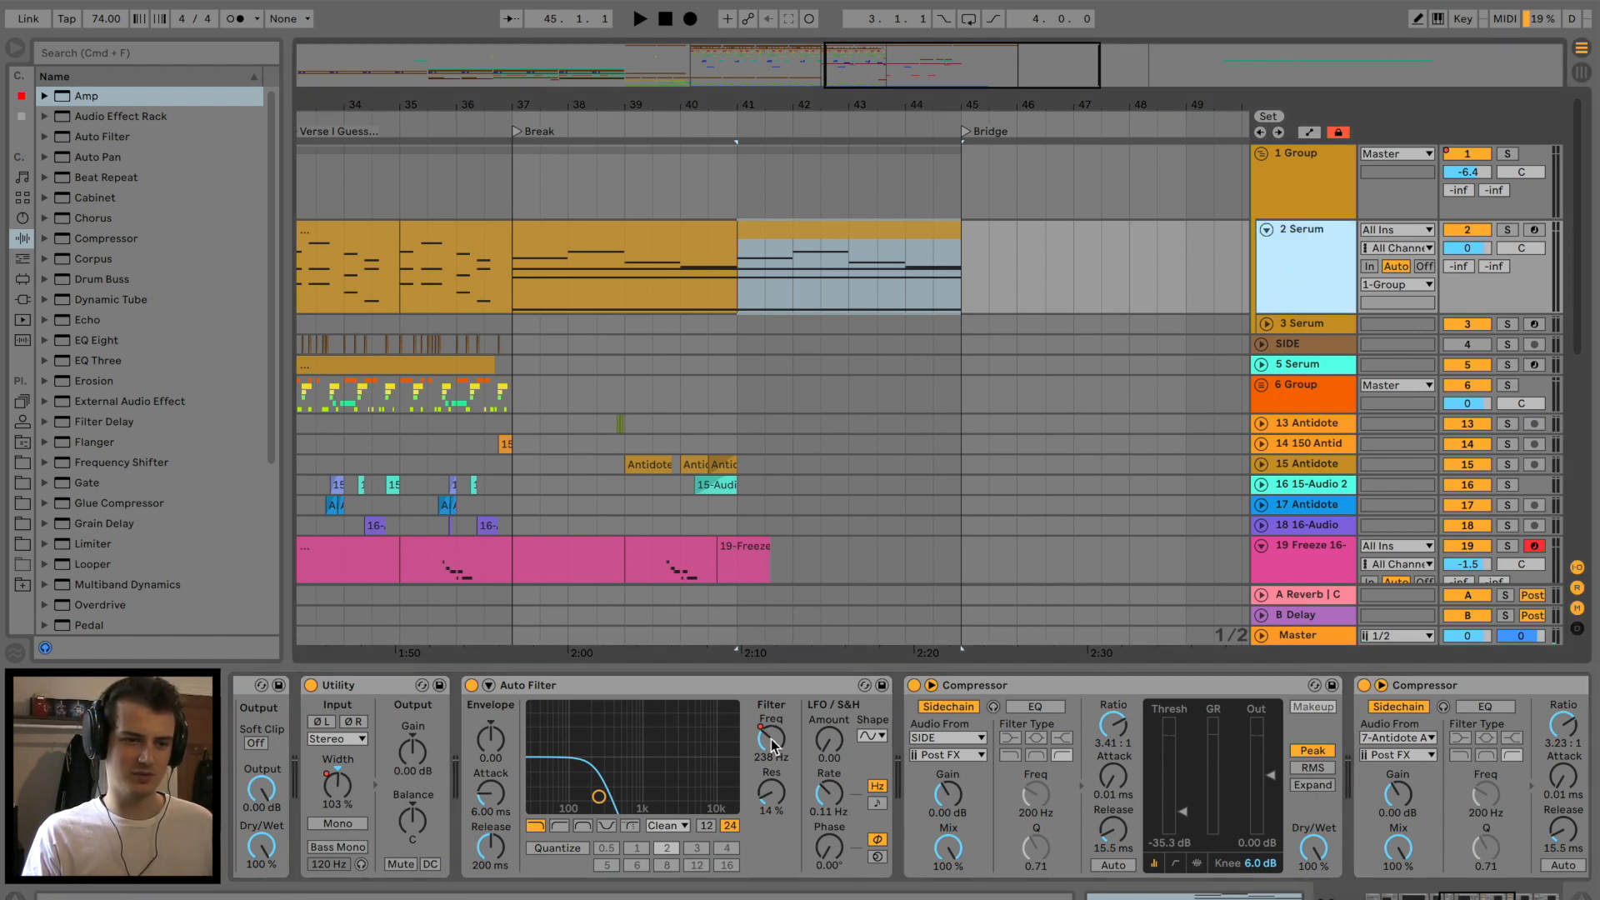
{"action": "key", "text": "a"}
{"action": "left_click", "coordinate": [511, 258]}
{"action": "key", "text": "space"}
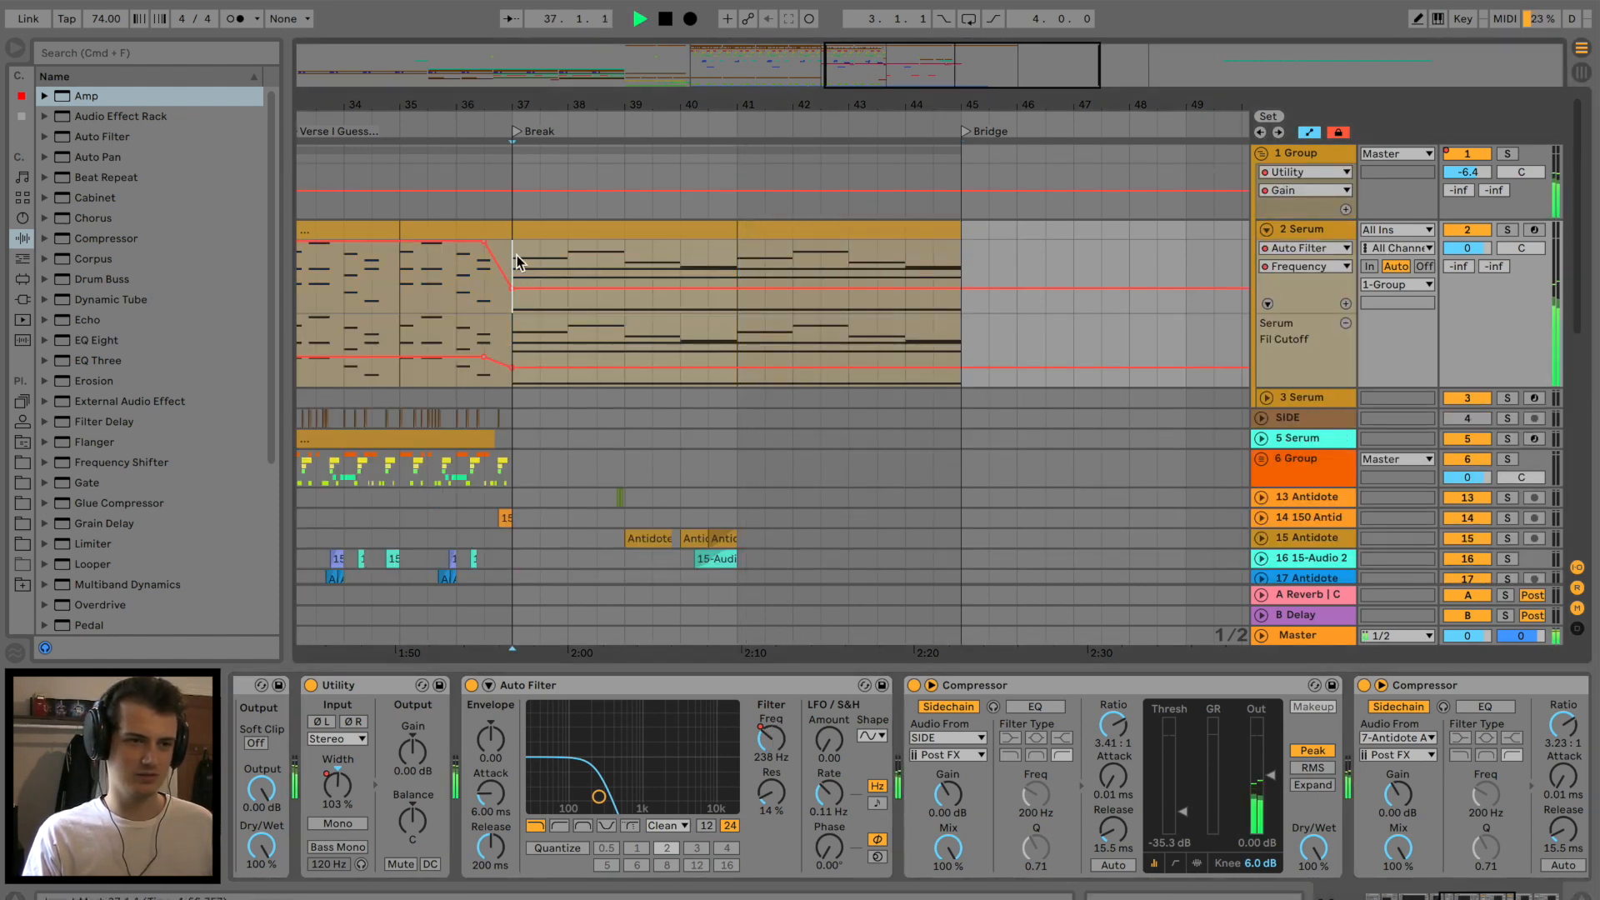
{"action": "scroll", "coordinate": [617, 381], "scroll_direction": "down", "scroll_amount": 3}
{"action": "scroll", "coordinate": [617, 382], "scroll_direction": "down", "scroll_amount": 4}
{"action": "scroll", "coordinate": [617, 381], "scroll_direction": "up", "scroll_amount": 7}
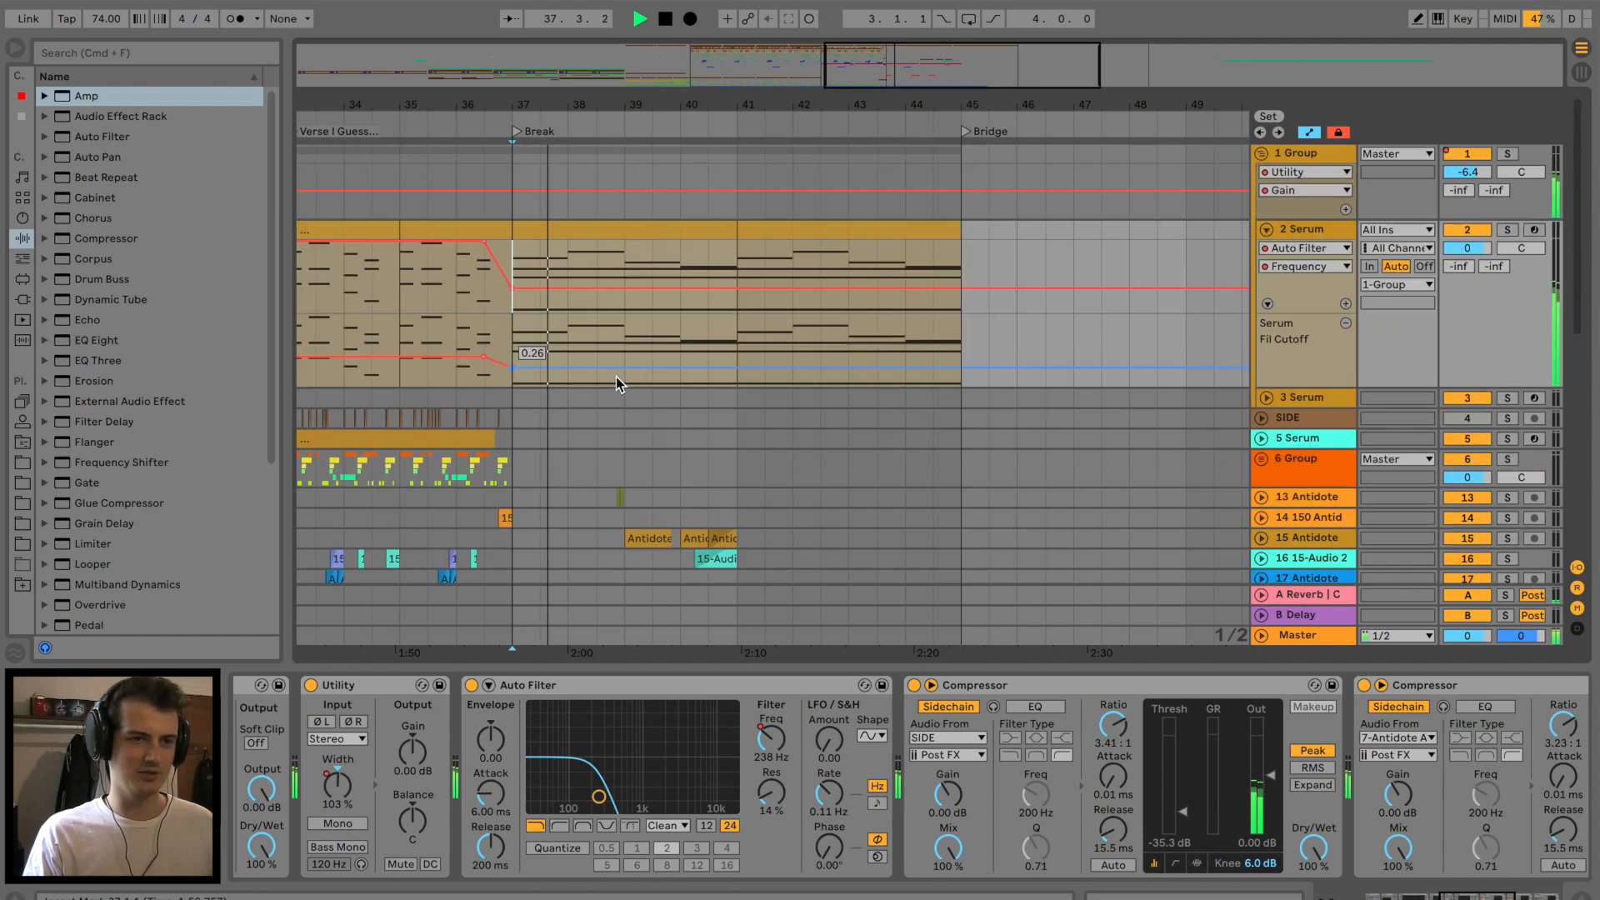
Duplicate bars 37 to 41 of the 160BPM clips on track 30 into the second half of the Break.
{"action": "scroll", "coordinate": [692, 425], "scroll_direction": "down", "scroll_amount": 10}
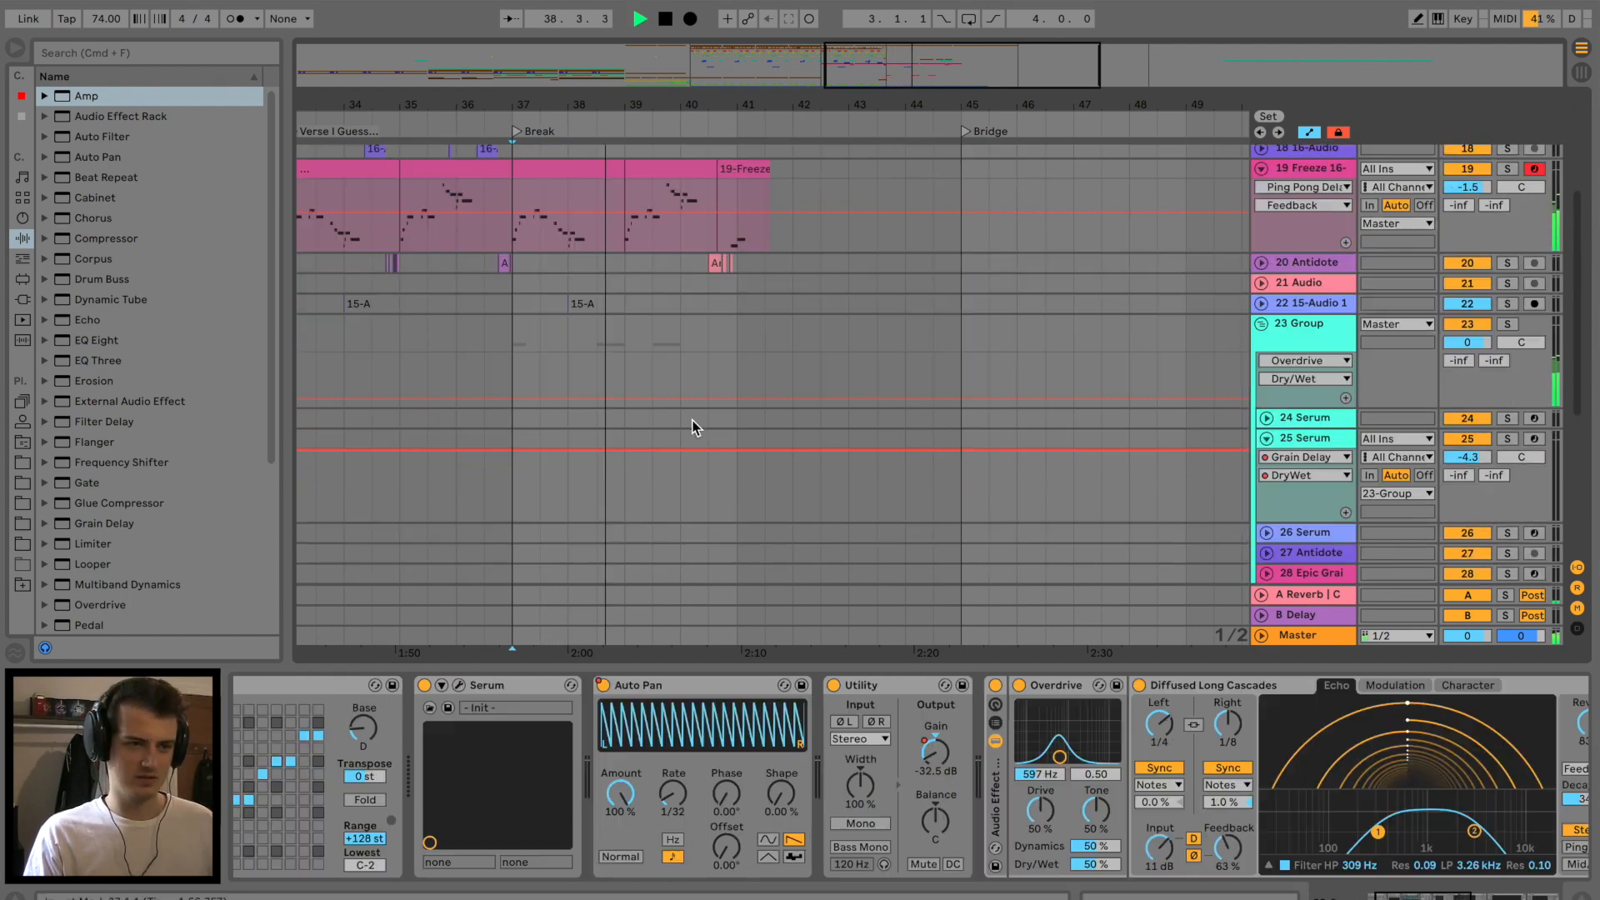
{"action": "left_click_drag", "start_coordinate": [512, 323], "coordinate": [743, 312]}
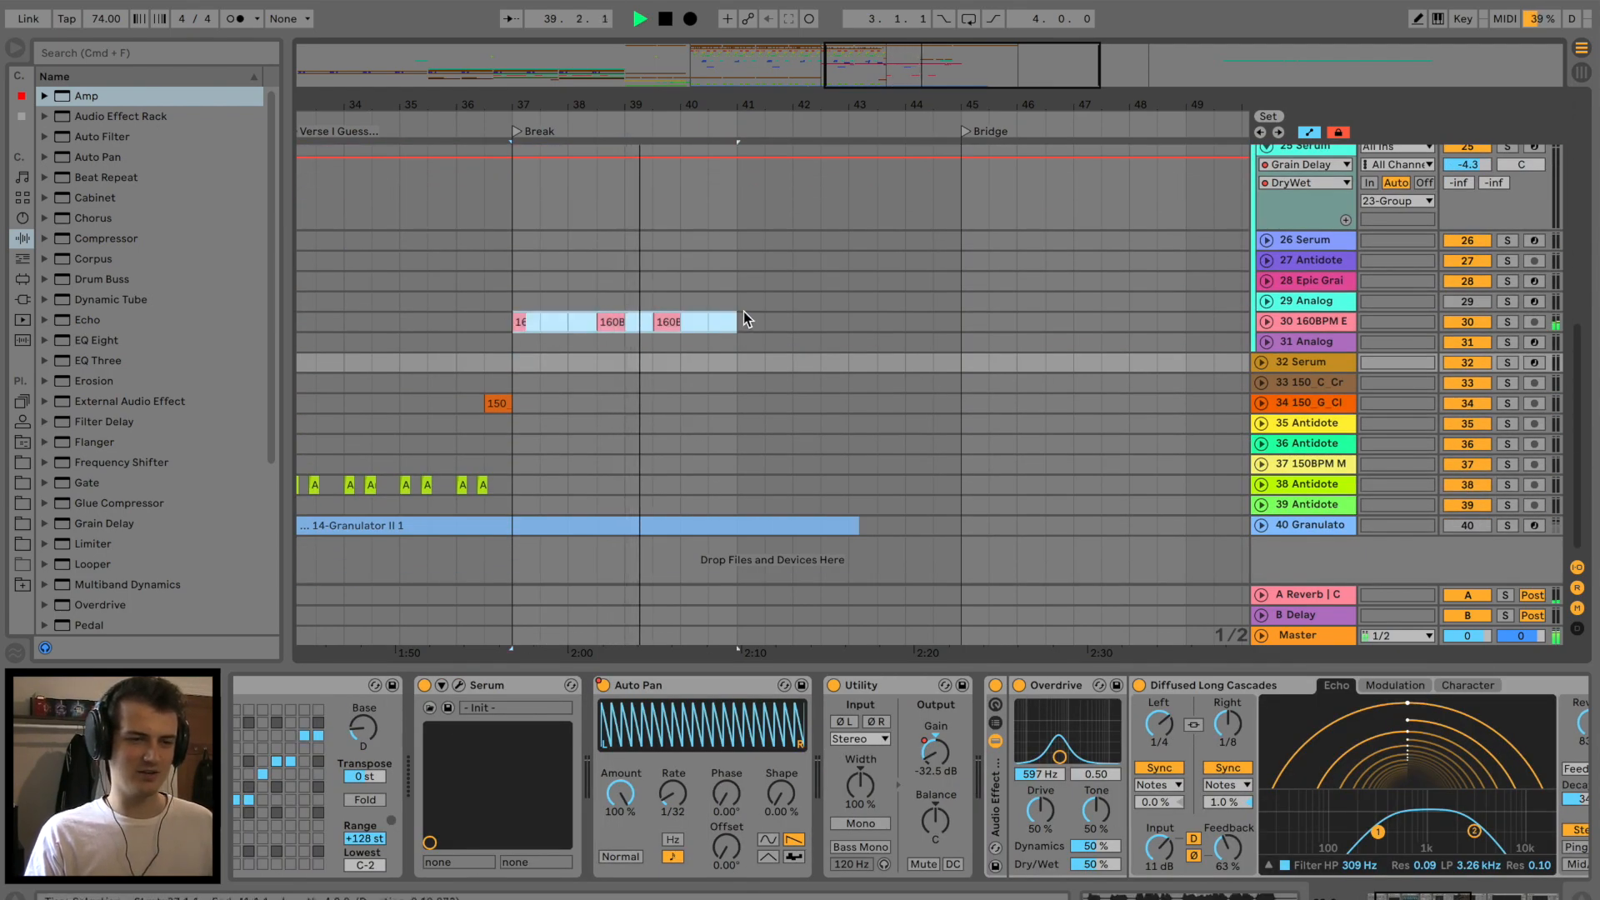
{"action": "key", "text": "super+d"}
Fold track 19 and collapse 23 Group to compact the arrangement.
{"action": "scroll", "coordinate": [742, 378], "scroll_direction": "up", "scroll_amount": 8}
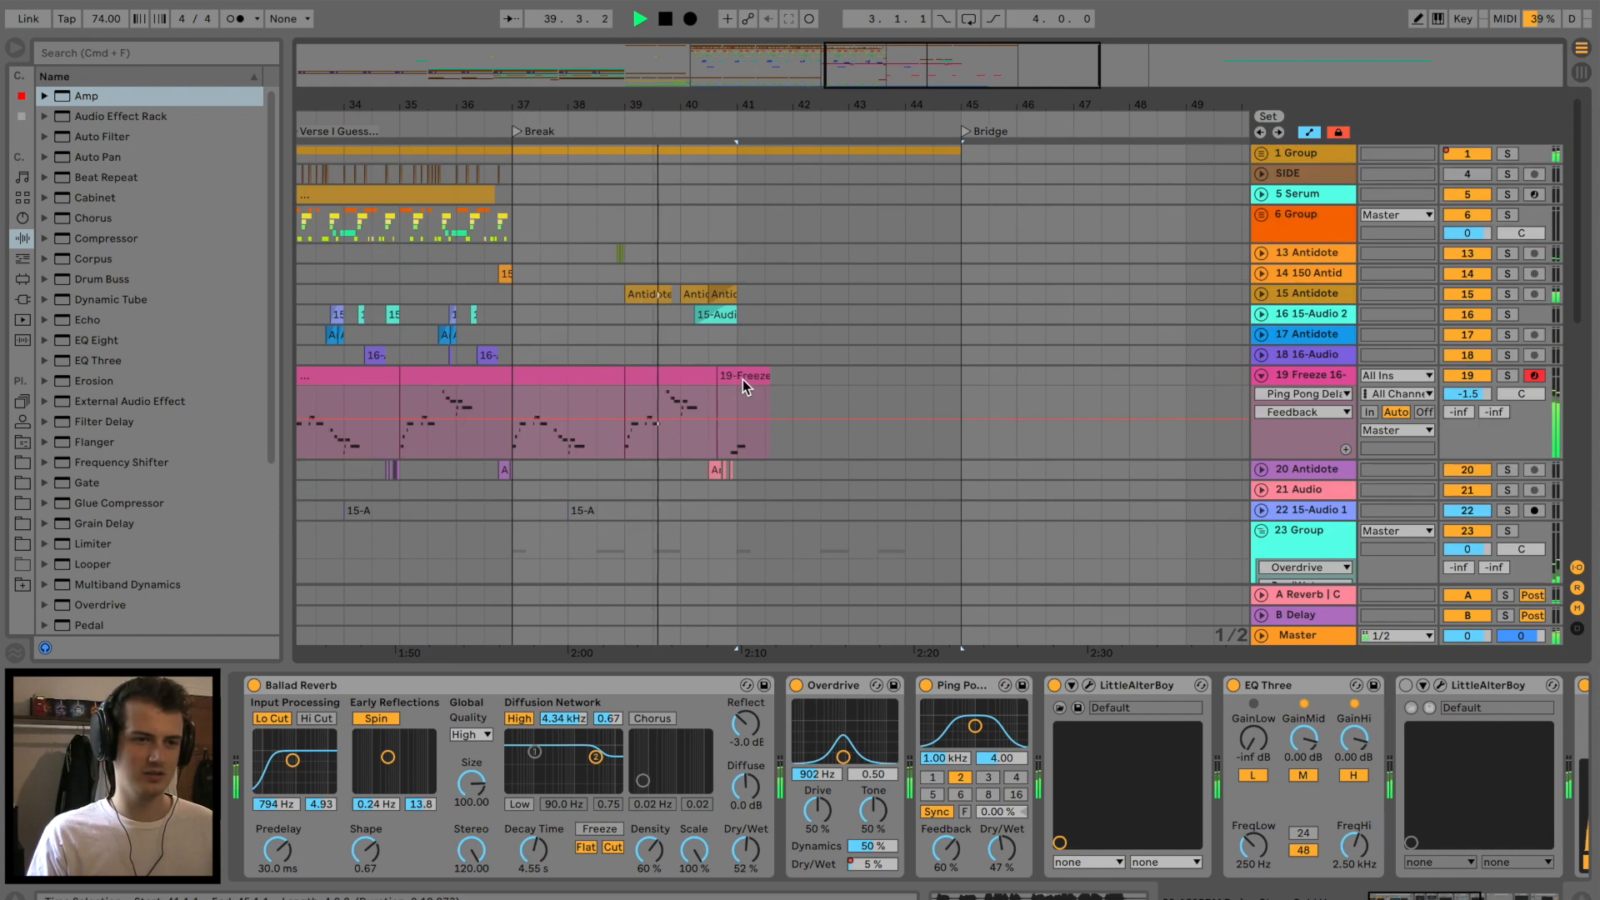
{"action": "left_click", "coordinate": [1262, 375]}
{"action": "left_click", "coordinate": [1261, 456]}
{"action": "left_click", "coordinate": [1261, 458]}
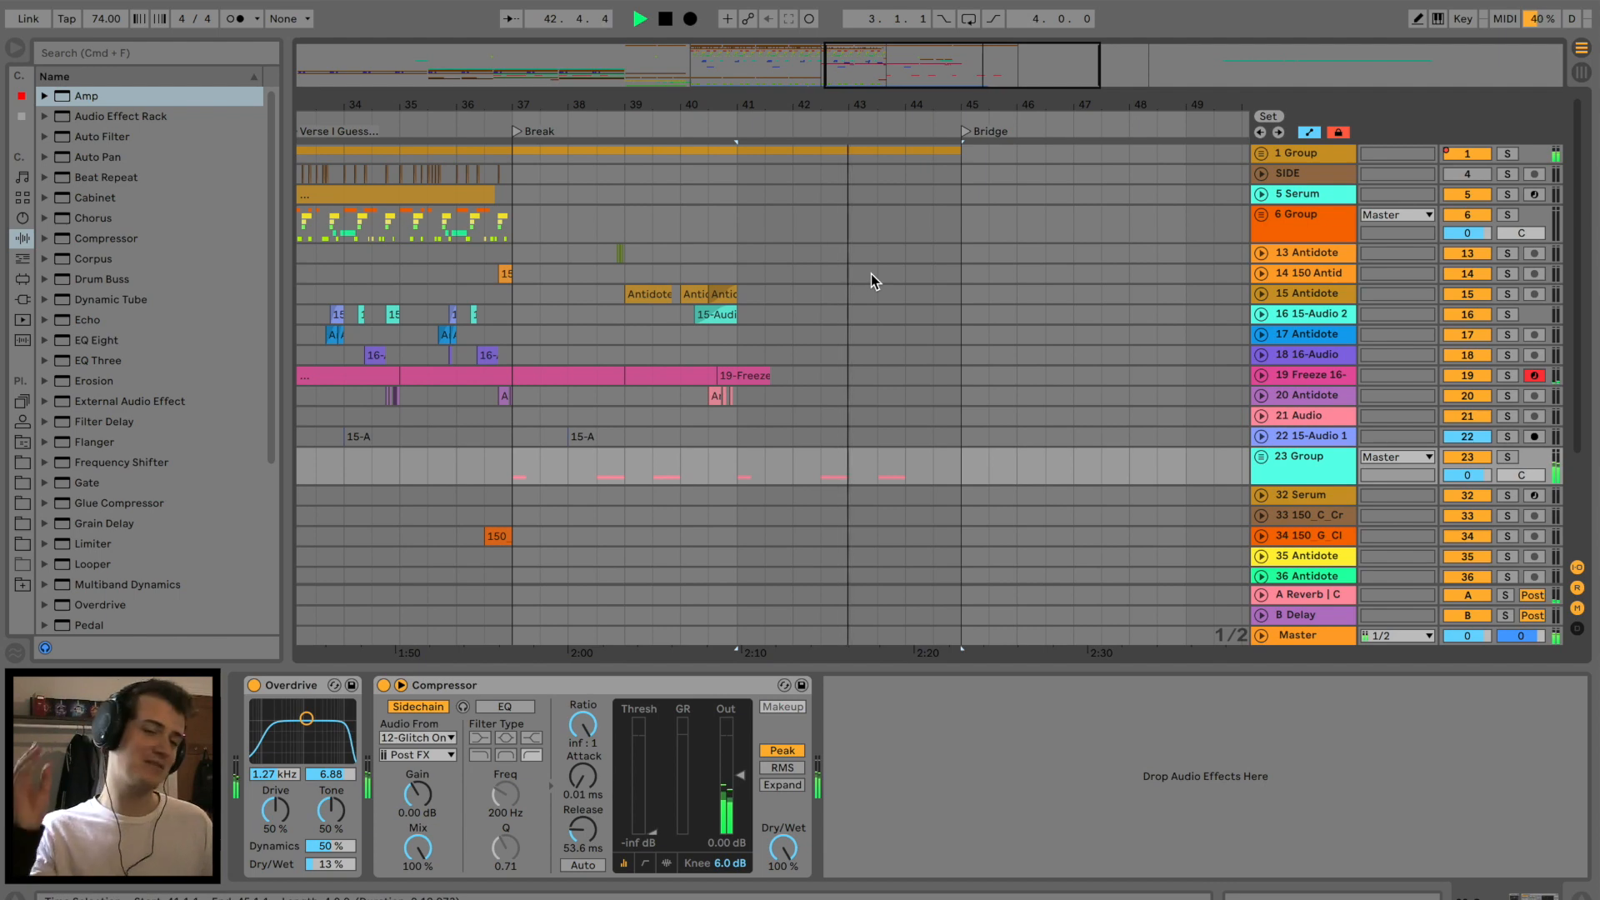
Stop playback, copy the Break's first Antidote clip on track 15 to bar 41 and insert a MIDI track above it.
{"action": "key", "text": "space"}
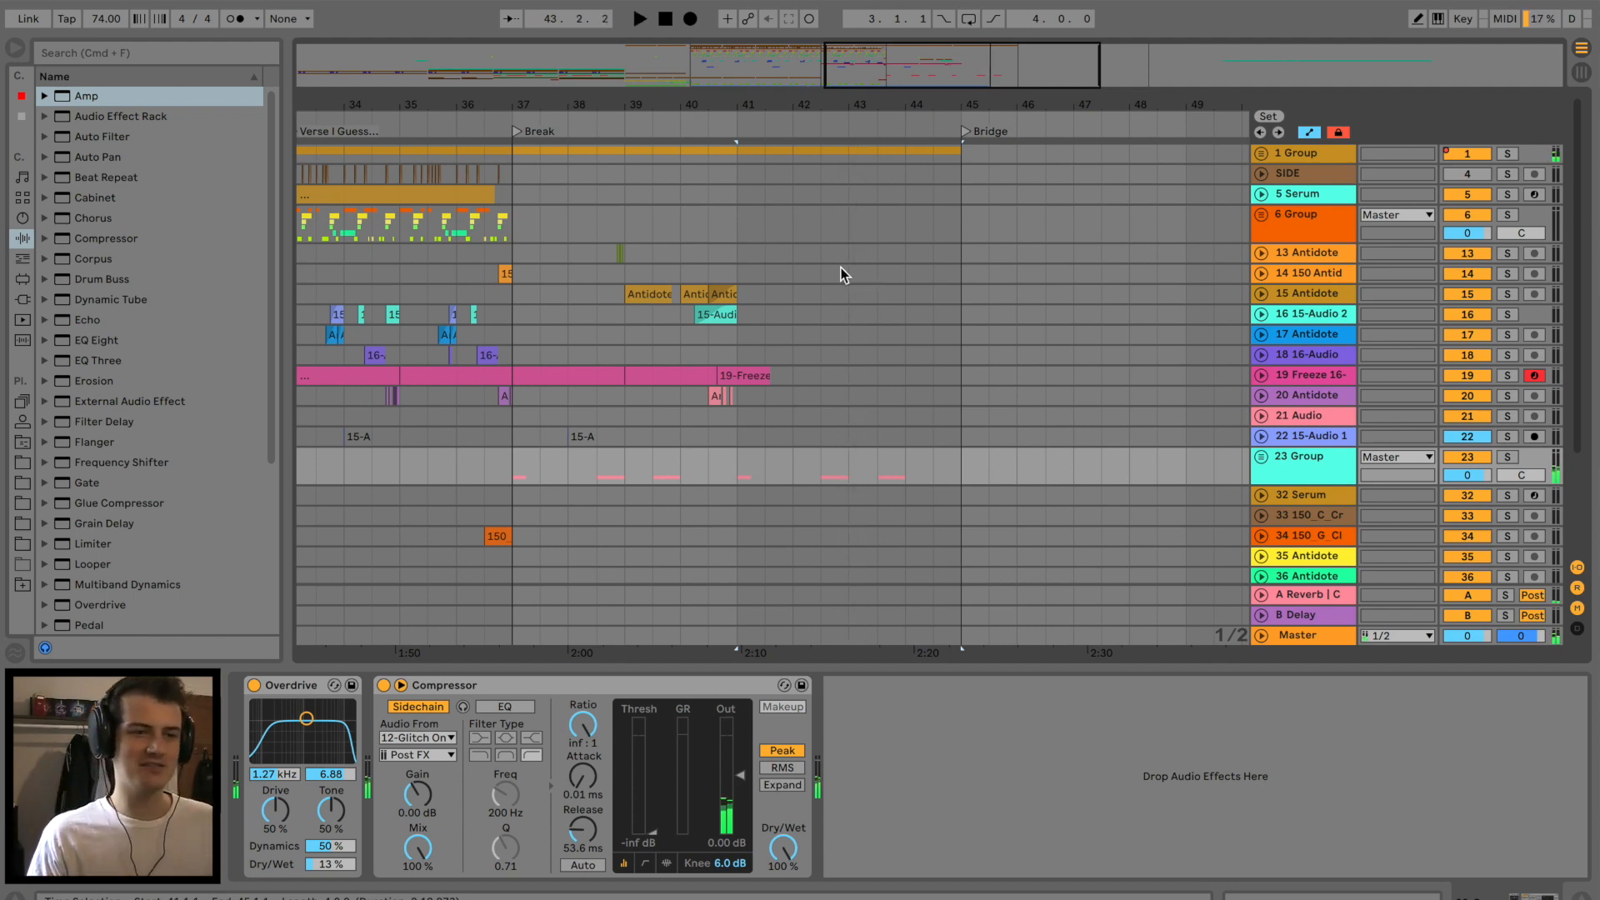
{"action": "left_click_drag", "start_coordinate": [590, 253], "coordinate": [632, 253]}
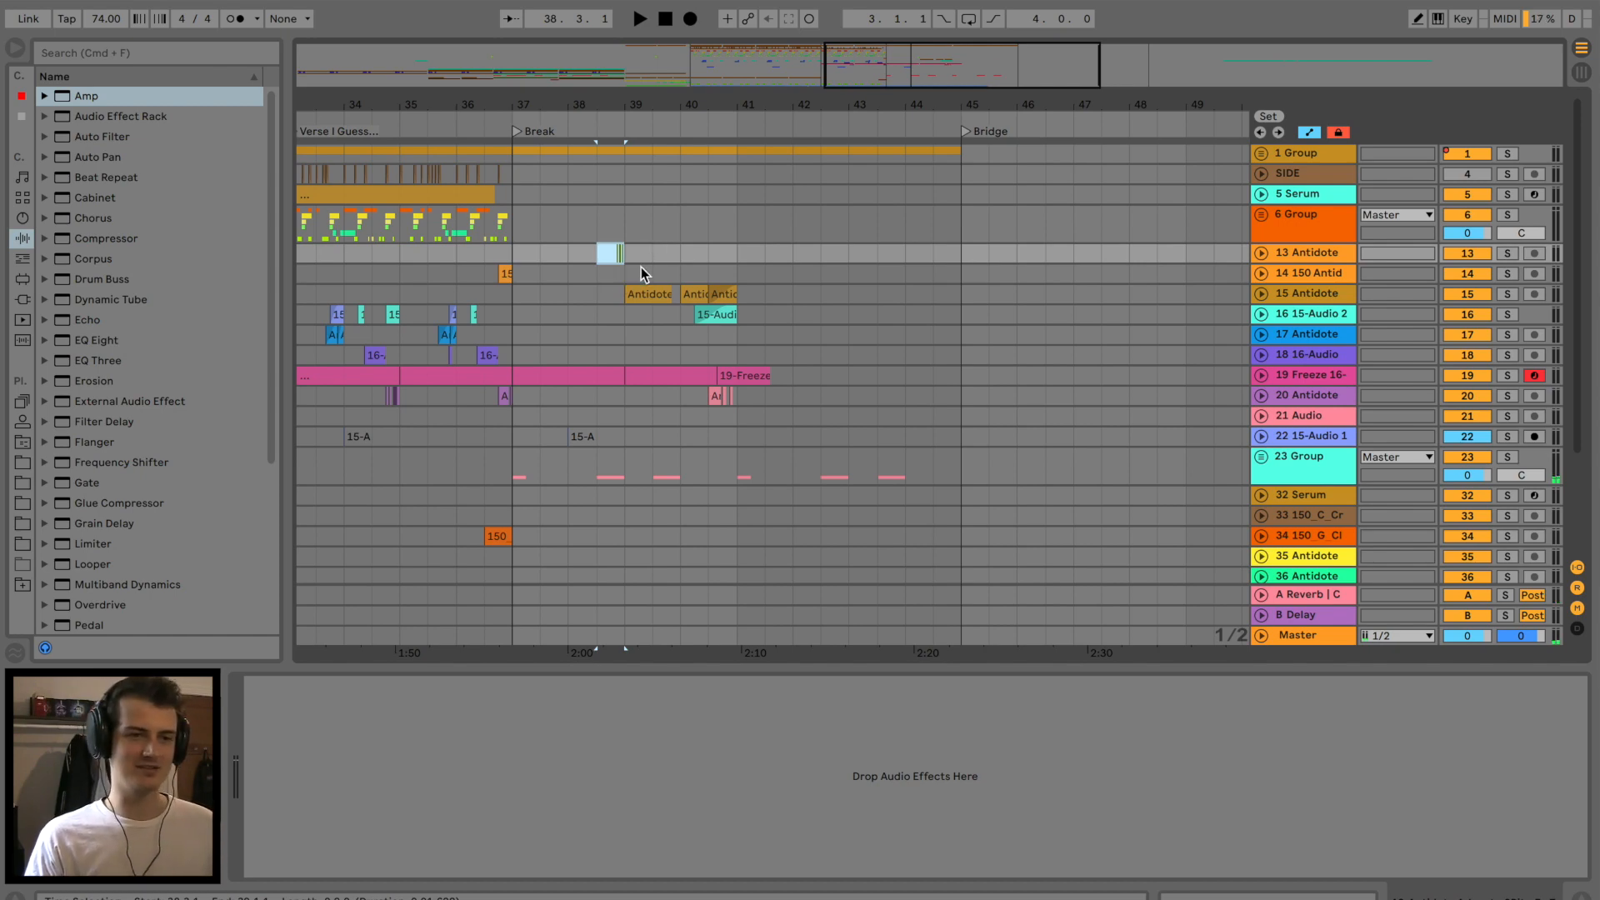
{"action": "left_click", "coordinate": [630, 293]}
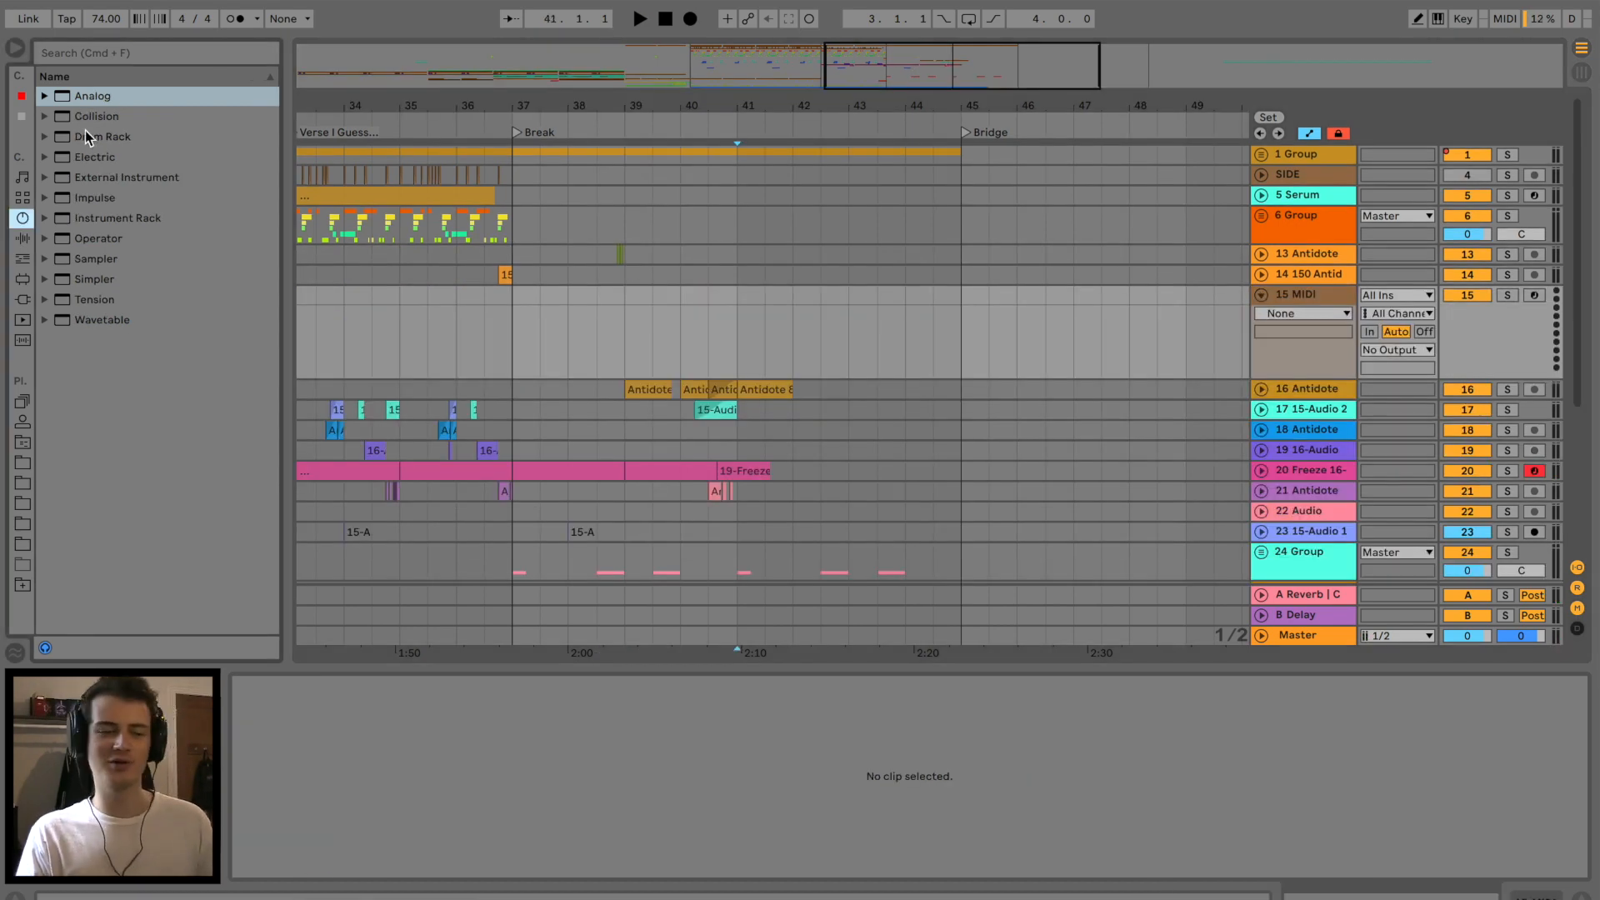
Load Grand Piano Equal Bright Solo.adg on the new MIDI track and create an empty clip from bar 41 to 45.
{"action": "left_click", "coordinate": [52, 256]}
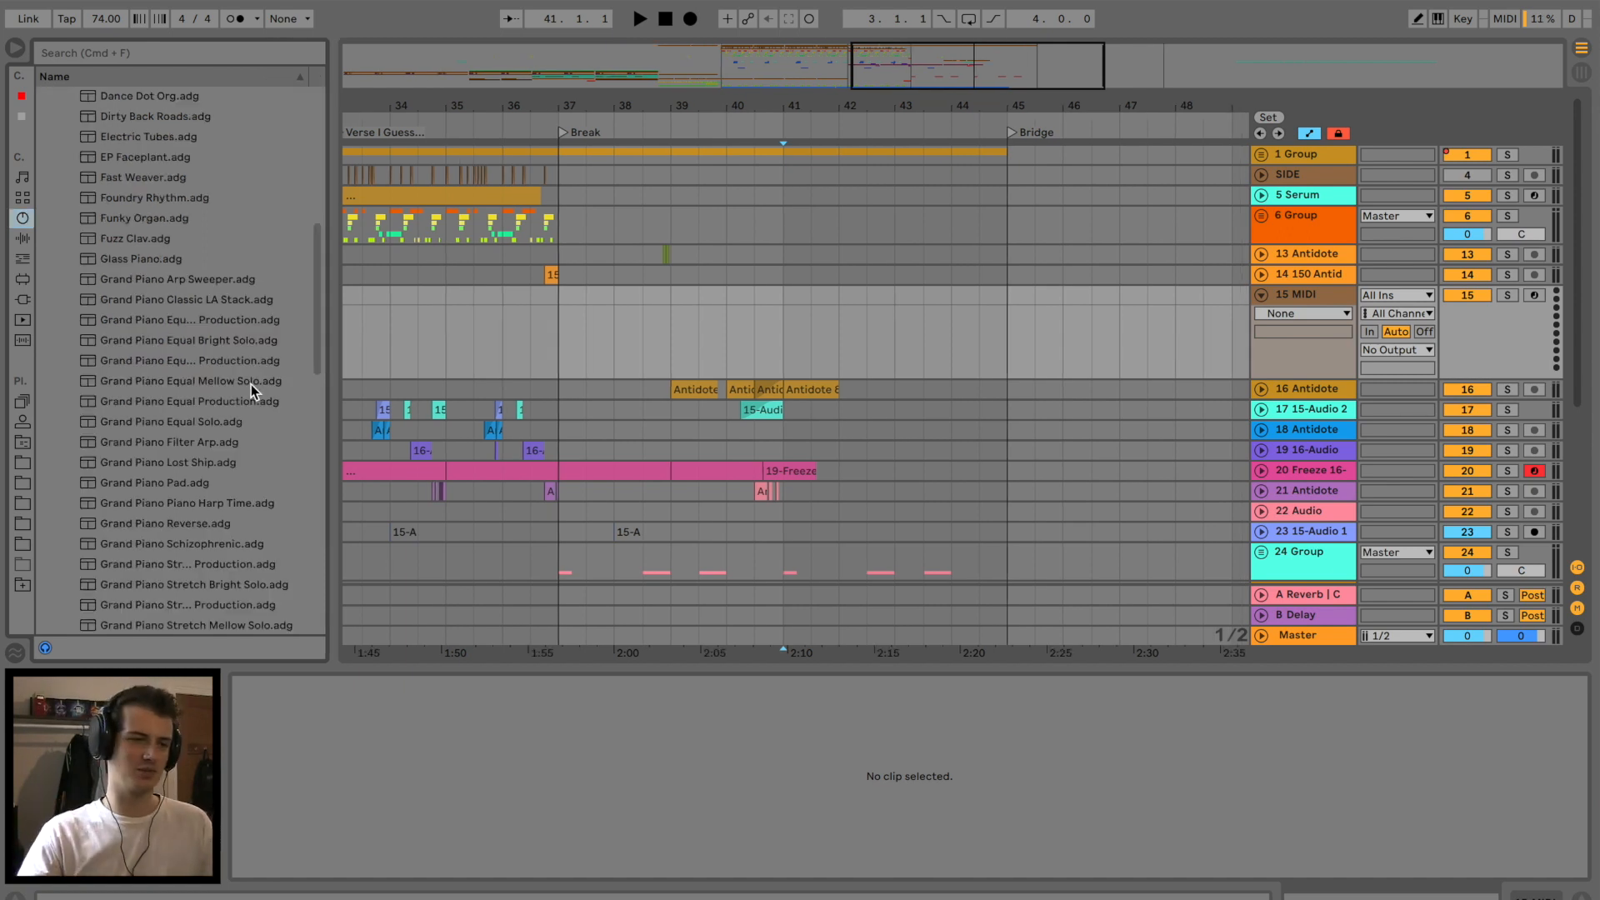
{"action": "left_click", "coordinate": [237, 347]}
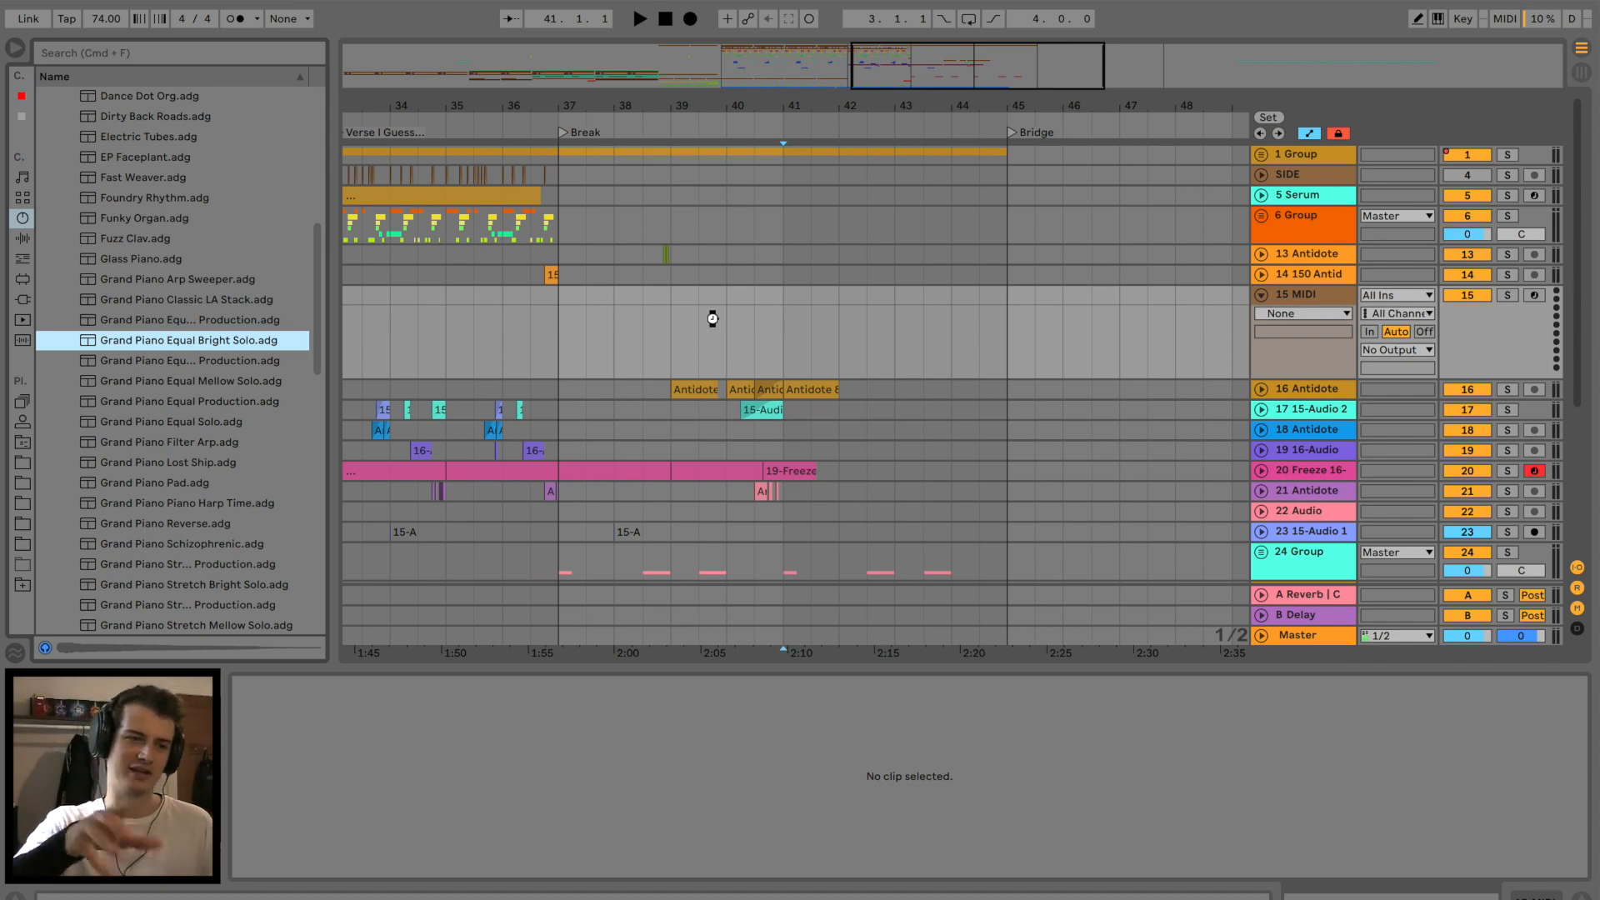
{"action": "left_click_drag", "start_coordinate": [713, 318], "coordinate": [713, 318]}
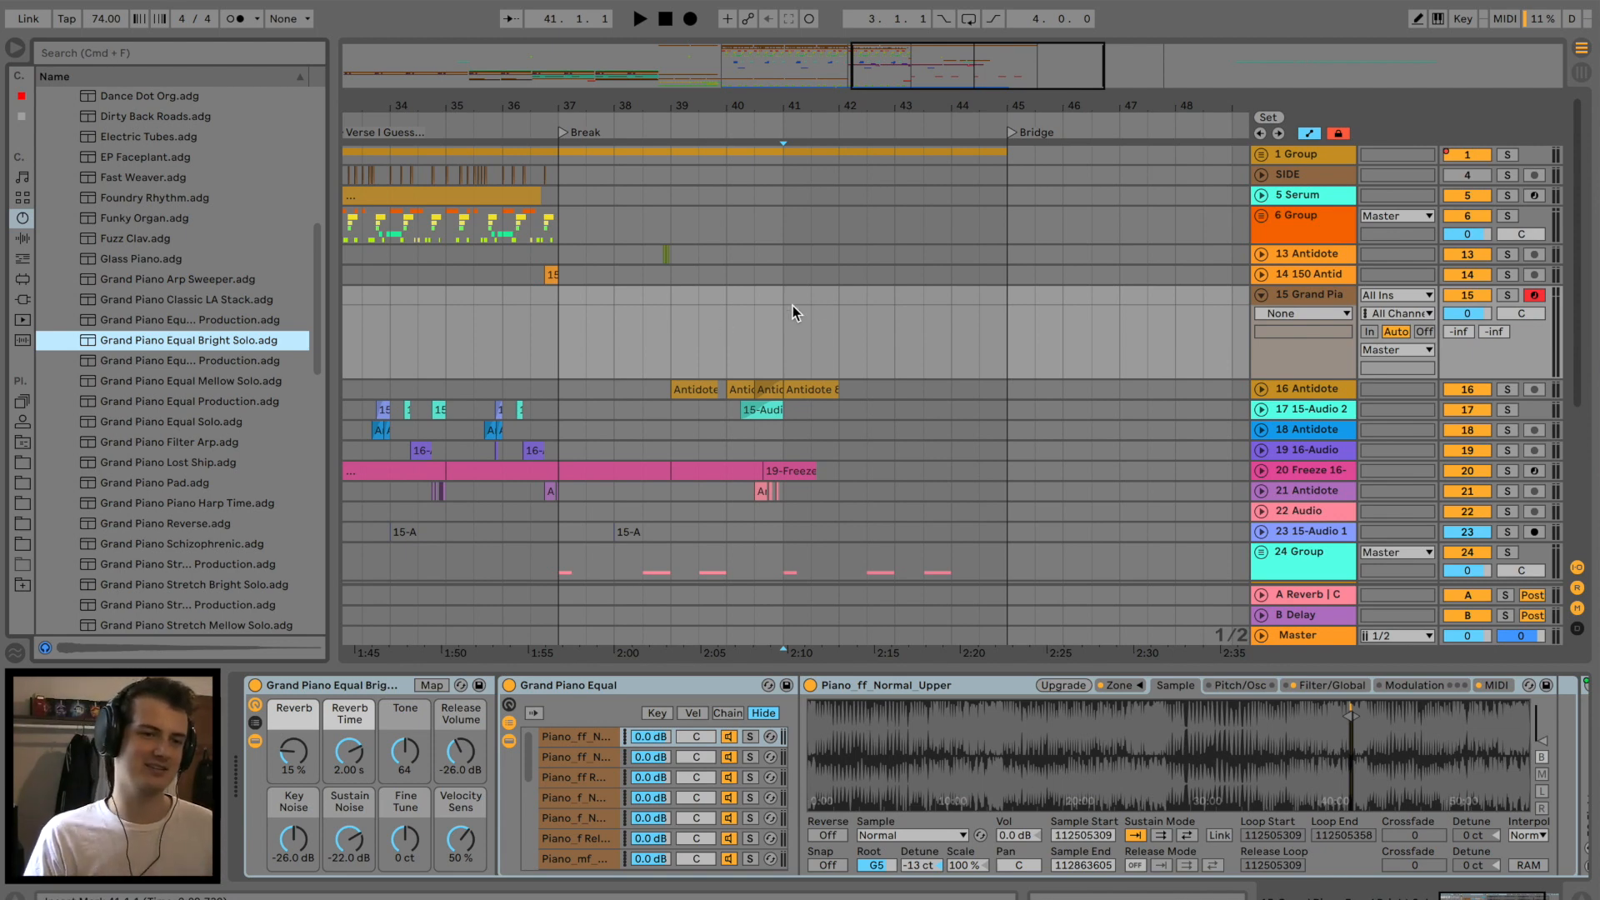
{"action": "left_click_drag", "start_coordinate": [782, 299], "coordinate": [914, 297]}
{"action": "key", "text": "super+shift+m"}
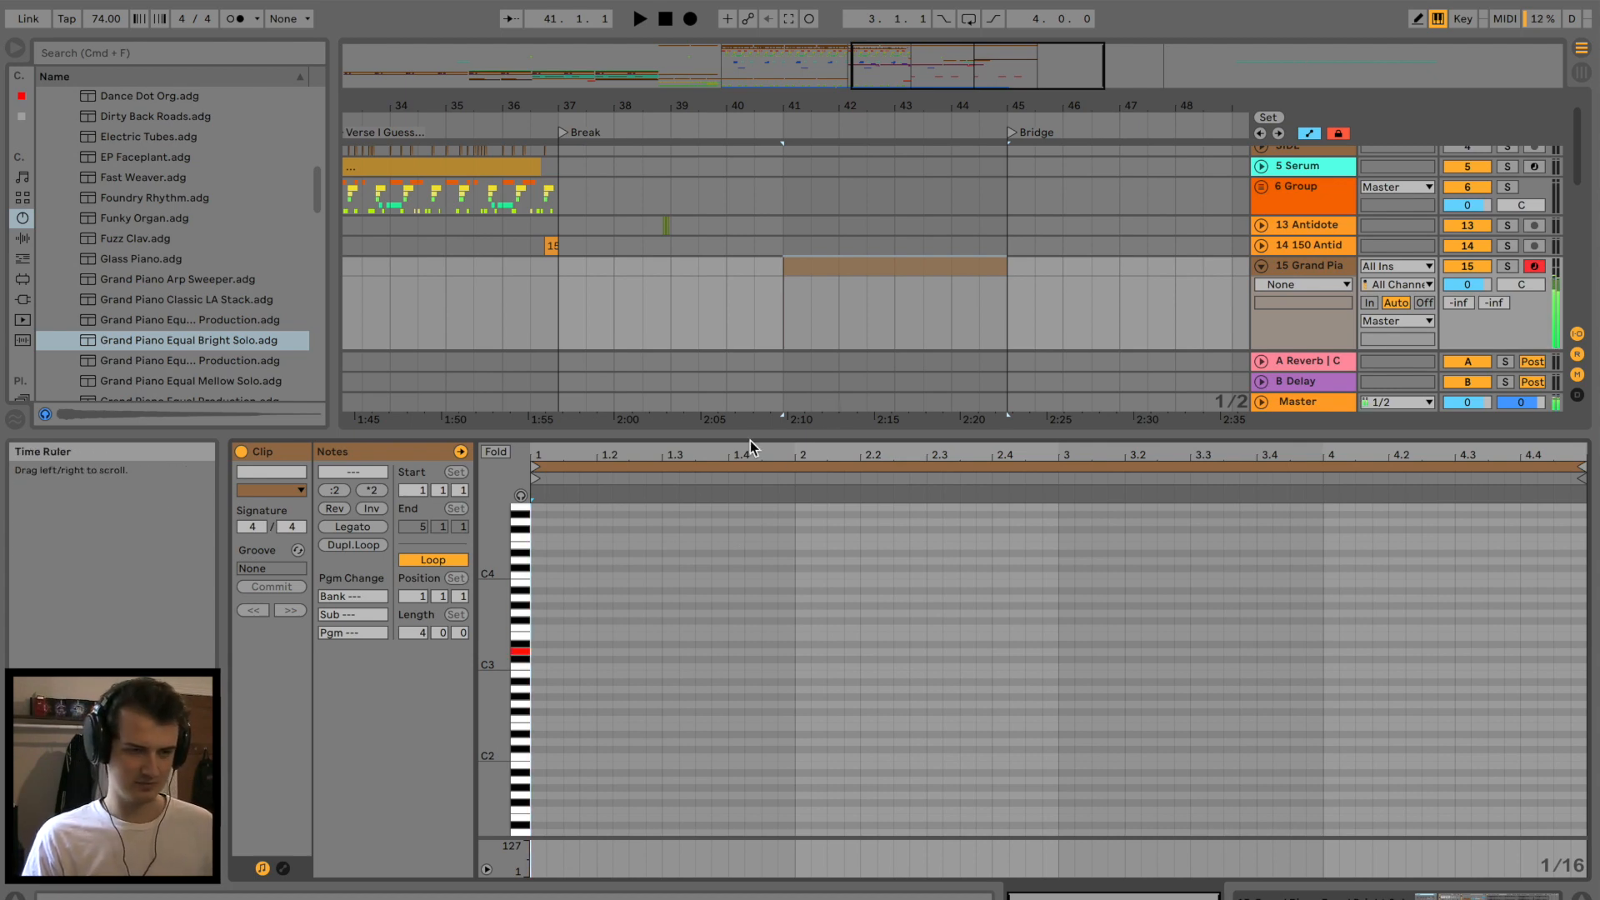
Draw an eighth-note D3 at the start of the piano clip and an eighth-note F3 directly after it.
{"action": "double_click", "coordinate": [541, 653]}
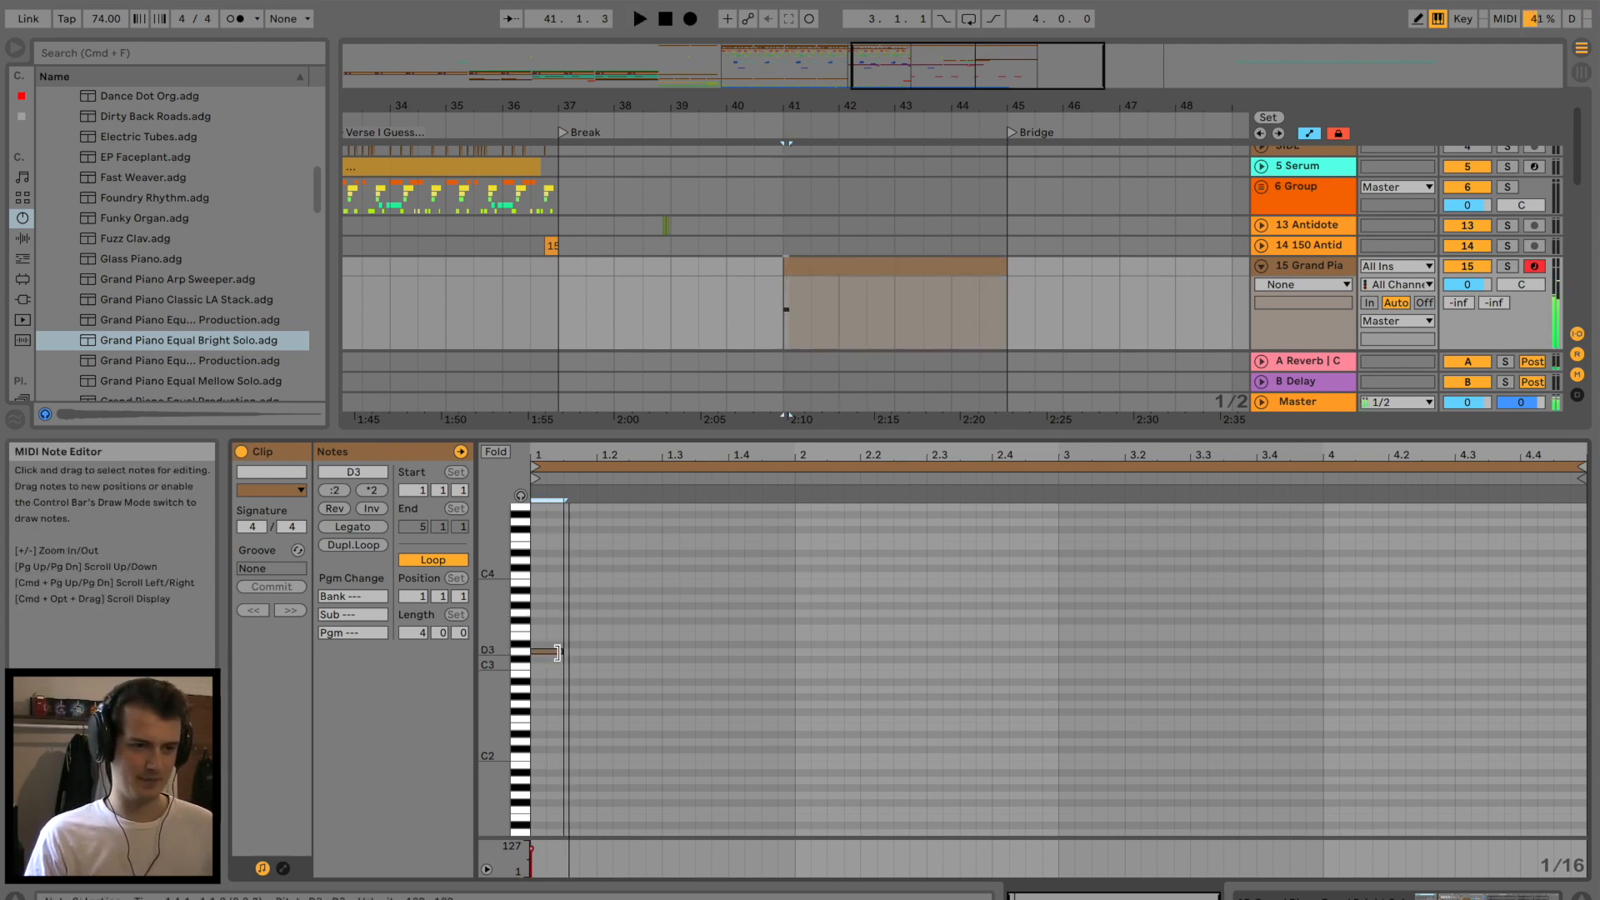
{"action": "left_click_drag", "start_coordinate": [557, 652], "coordinate": [564, 650]}
{"action": "key", "text": "space"}
{"action": "double_click", "coordinate": [589, 631]}
{"action": "key", "text": "space"}
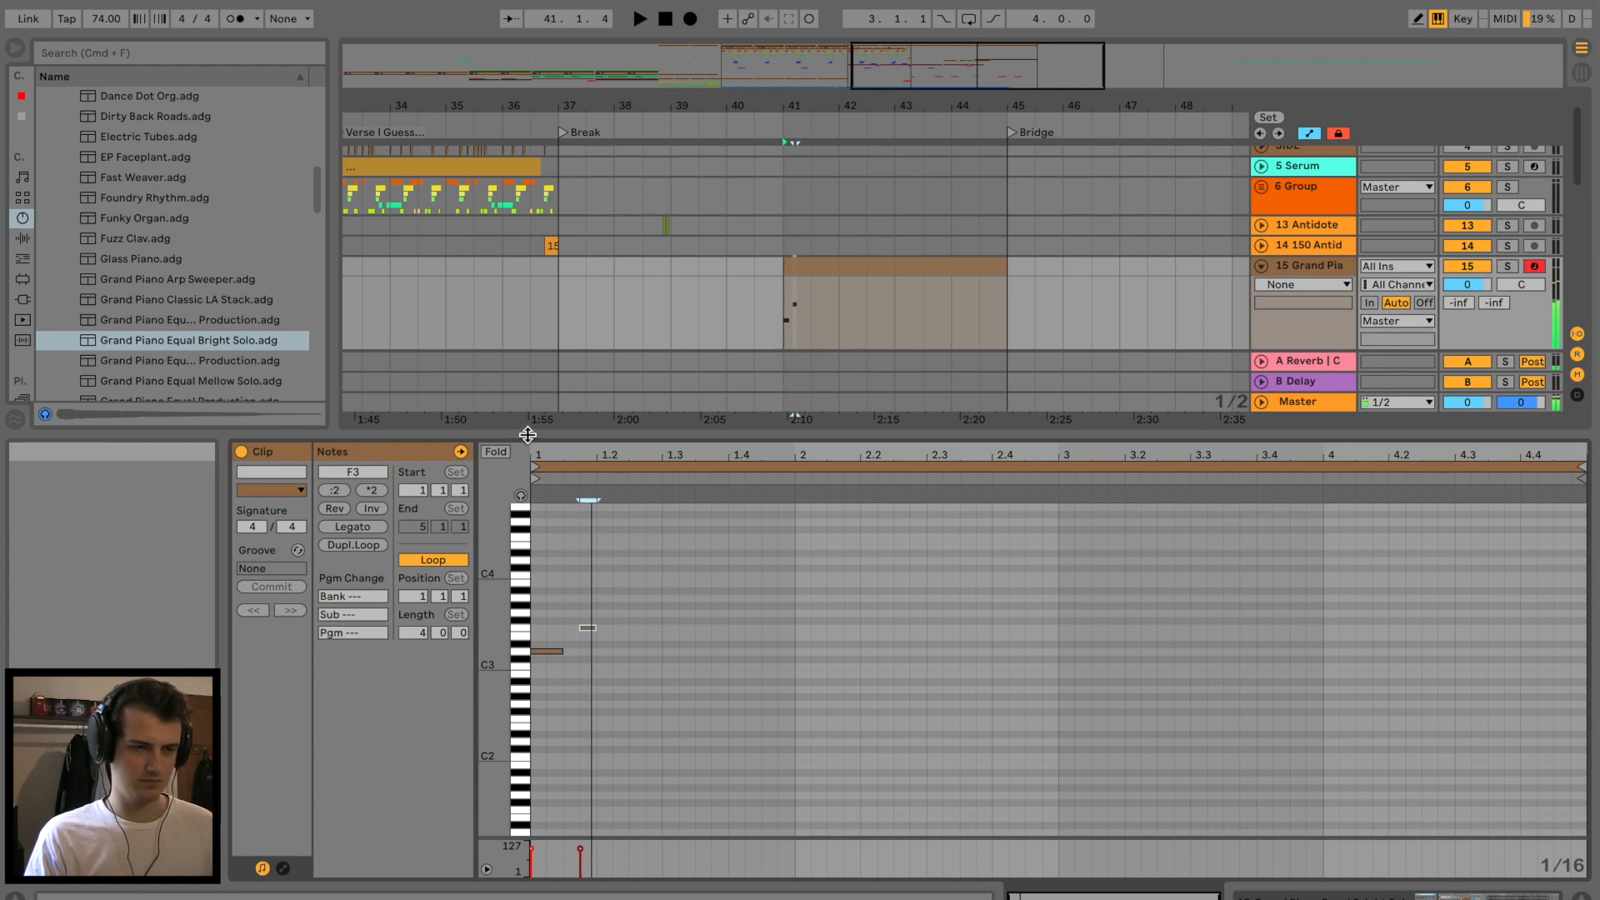
{"action": "left_click_drag", "start_coordinate": [535, 453], "coordinate": [534, 480]}
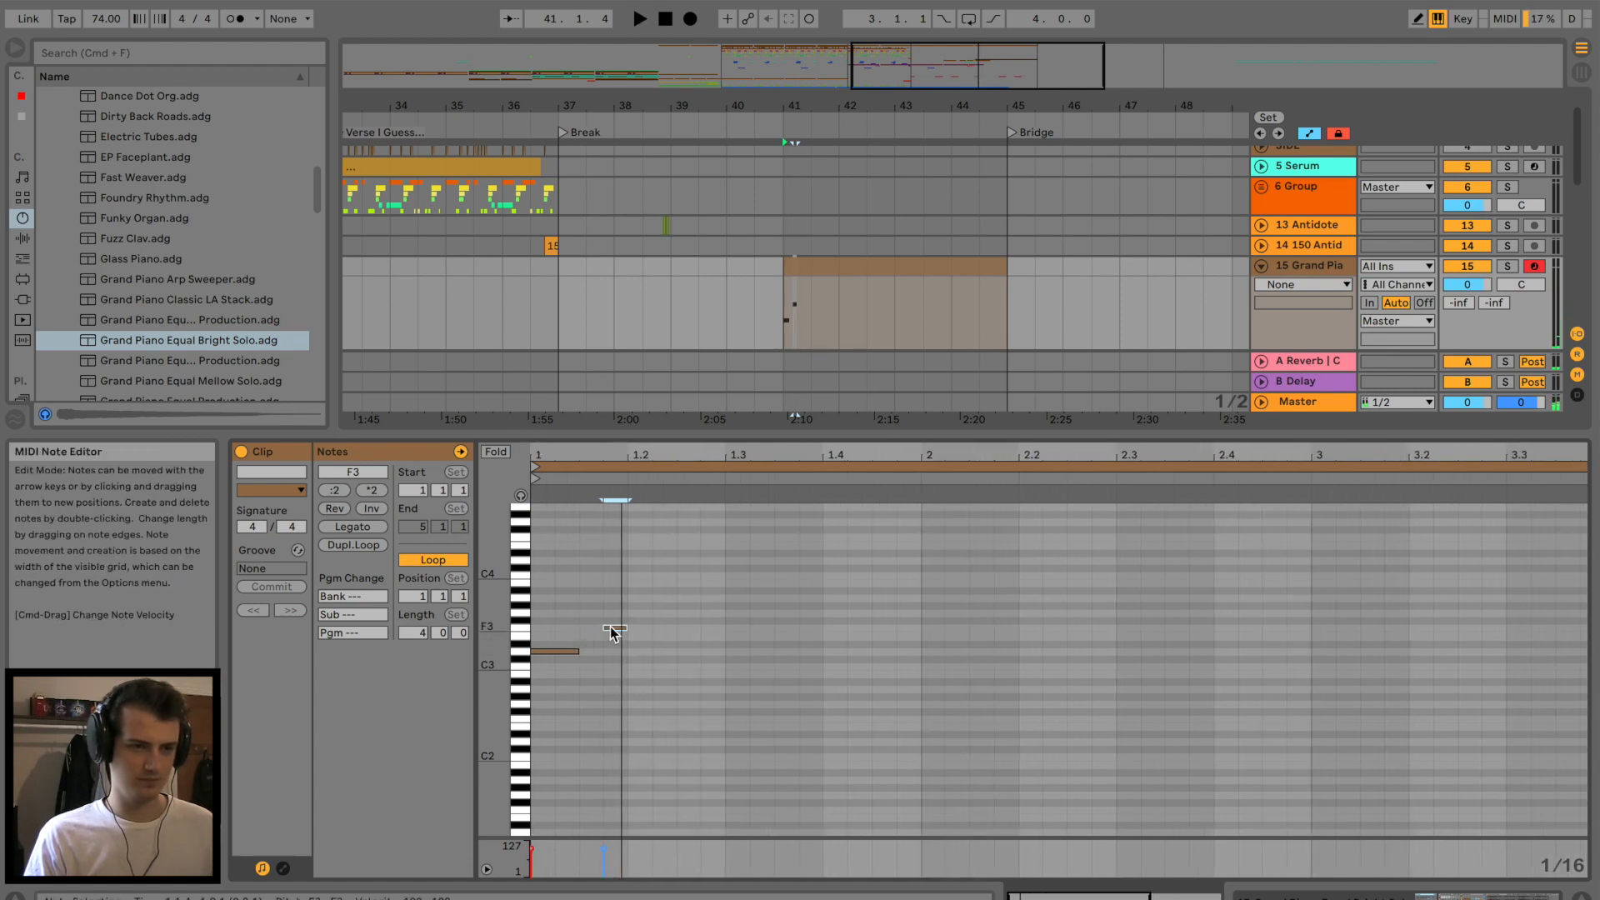
{"action": "left_click_drag", "start_coordinate": [610, 626], "coordinate": [599, 625]}
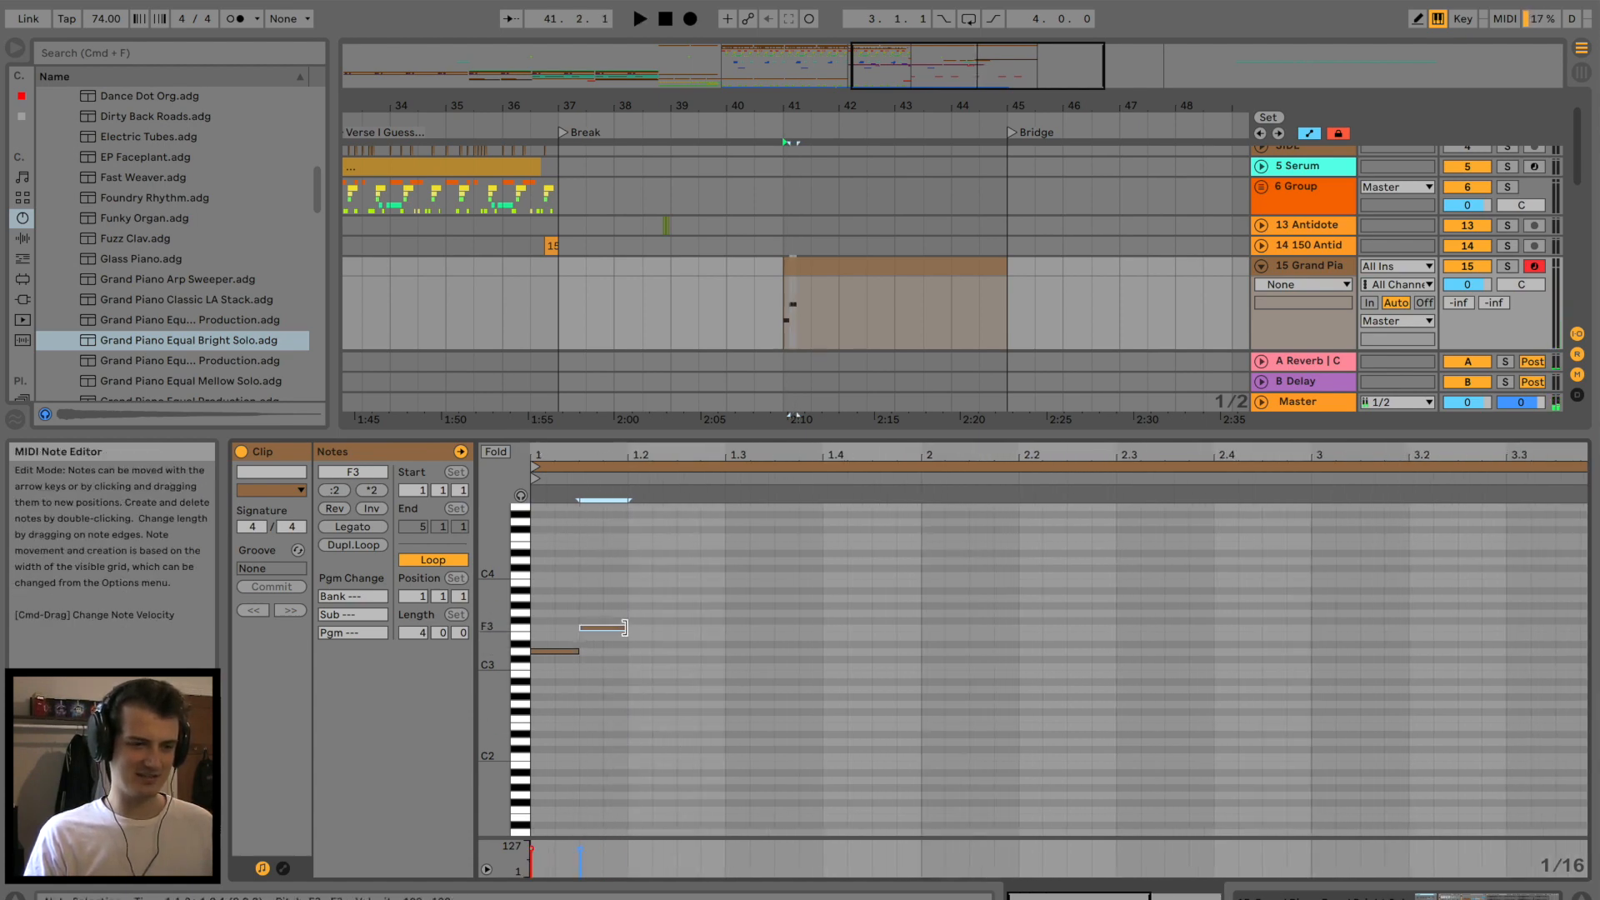
Try a further note after the F3, audition the phrase and delete all notes from the piano clip.
{"action": "double_click", "coordinate": [637, 627]}
{"action": "left_click_drag", "start_coordinate": [646, 630], "coordinate": [563, 671]}
{"action": "key", "text": "space"}
{"action": "key", "text": "space"}
{"action": "key", "text": "Delete"}
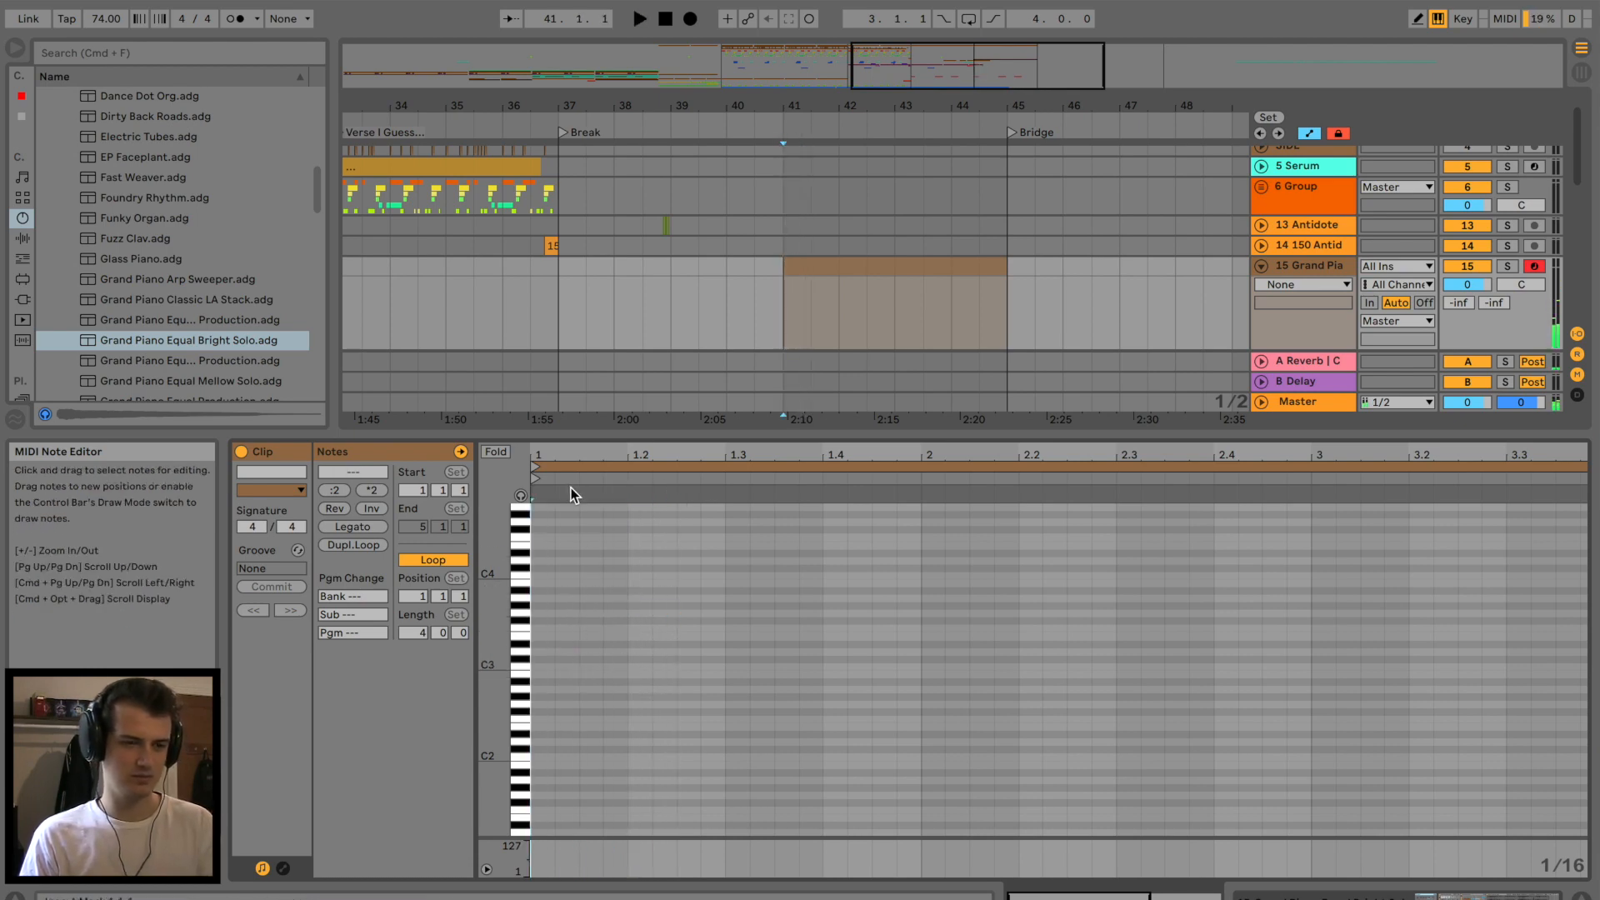
Copy the 2 Serum chord clip at bars 41 to 45 onto the Grand Piano track at the same position and audition it soloed.
{"action": "left_click_drag", "start_coordinate": [575, 456], "coordinate": [583, 479]}
{"action": "left_click_drag", "start_coordinate": [902, 438], "coordinate": [900, 539]}
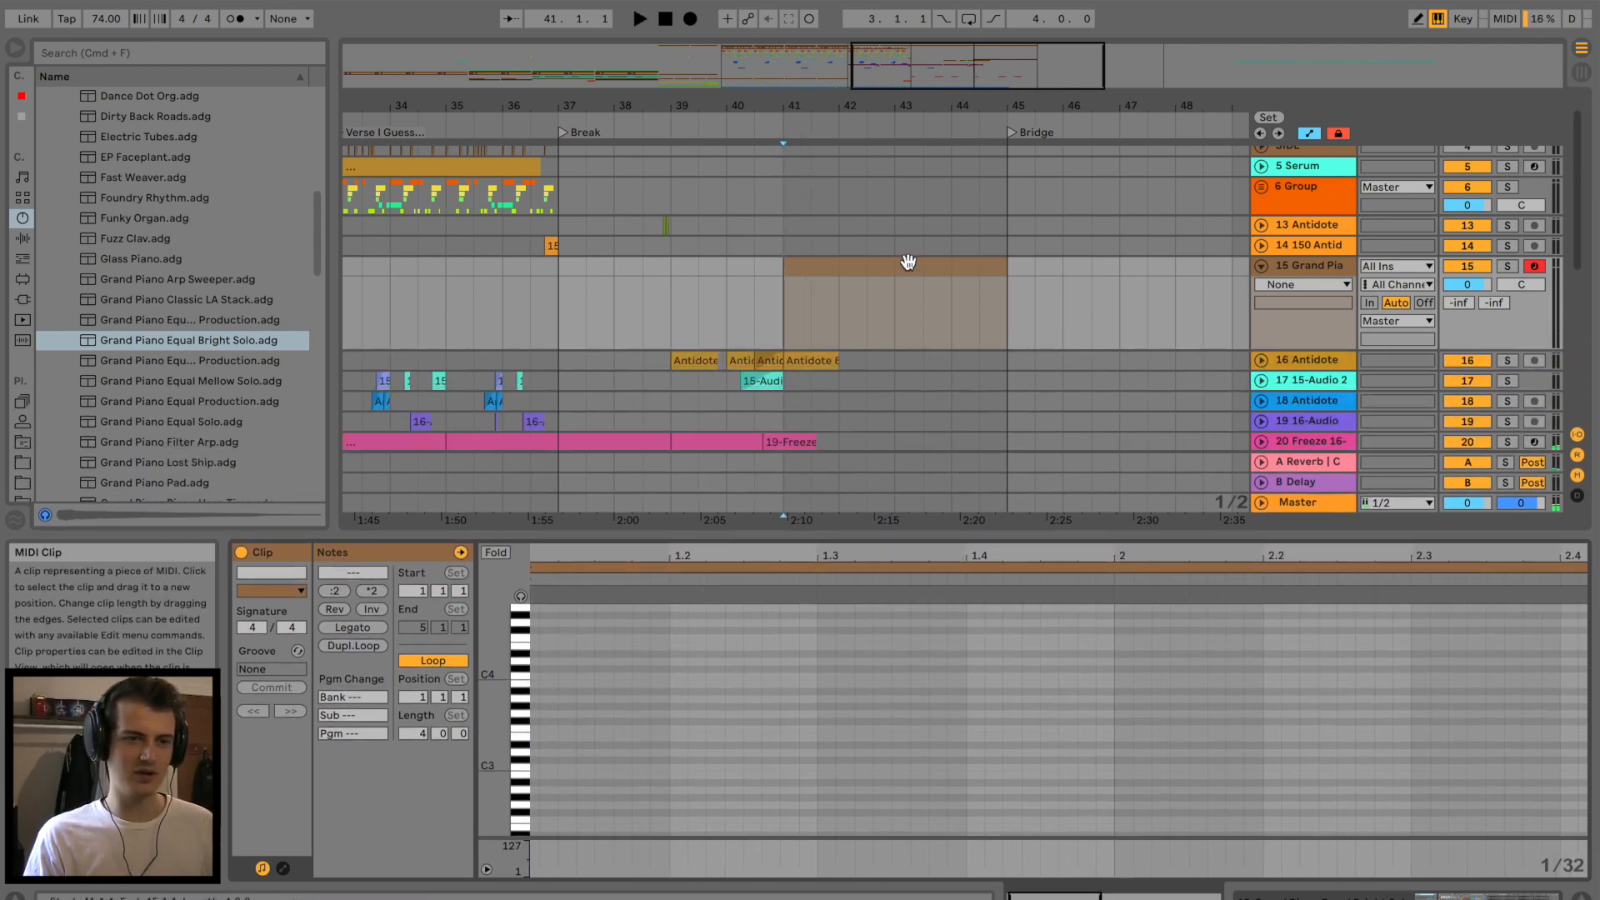
{"action": "scroll", "coordinate": [917, 225], "scroll_direction": "up", "scroll_amount": 5}
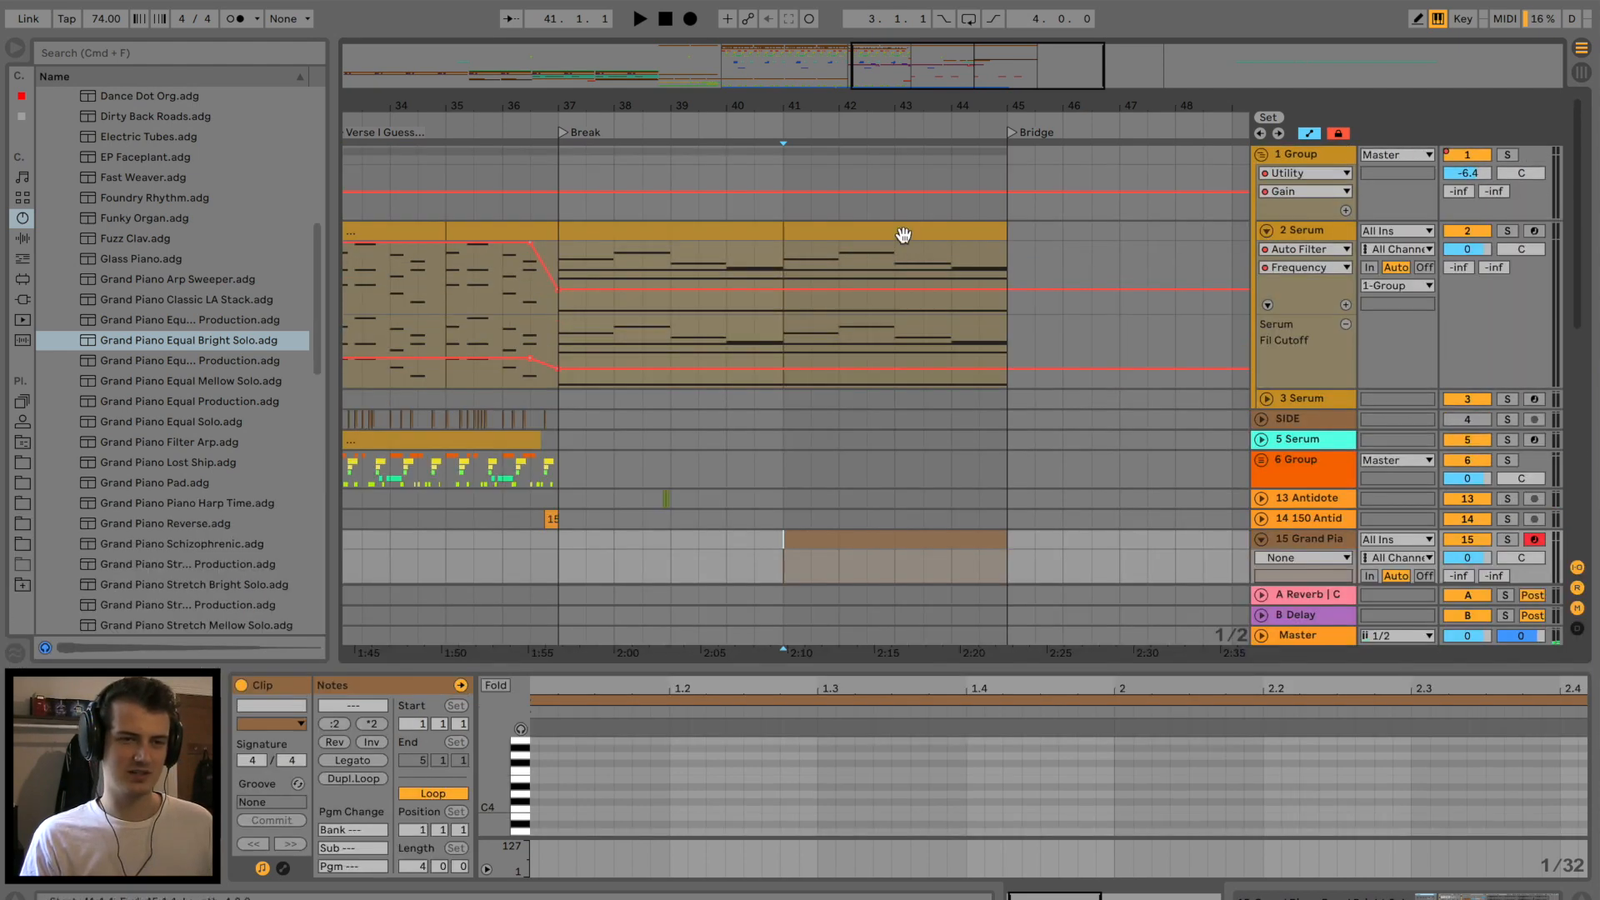
{"action": "left_click", "coordinate": [904, 234]}
{"action": "scroll", "coordinate": [897, 307], "scroll_direction": "up", "scroll_amount": 3}
{"action": "scroll", "coordinate": [897, 308], "scroll_direction": "down", "scroll_amount": 2}
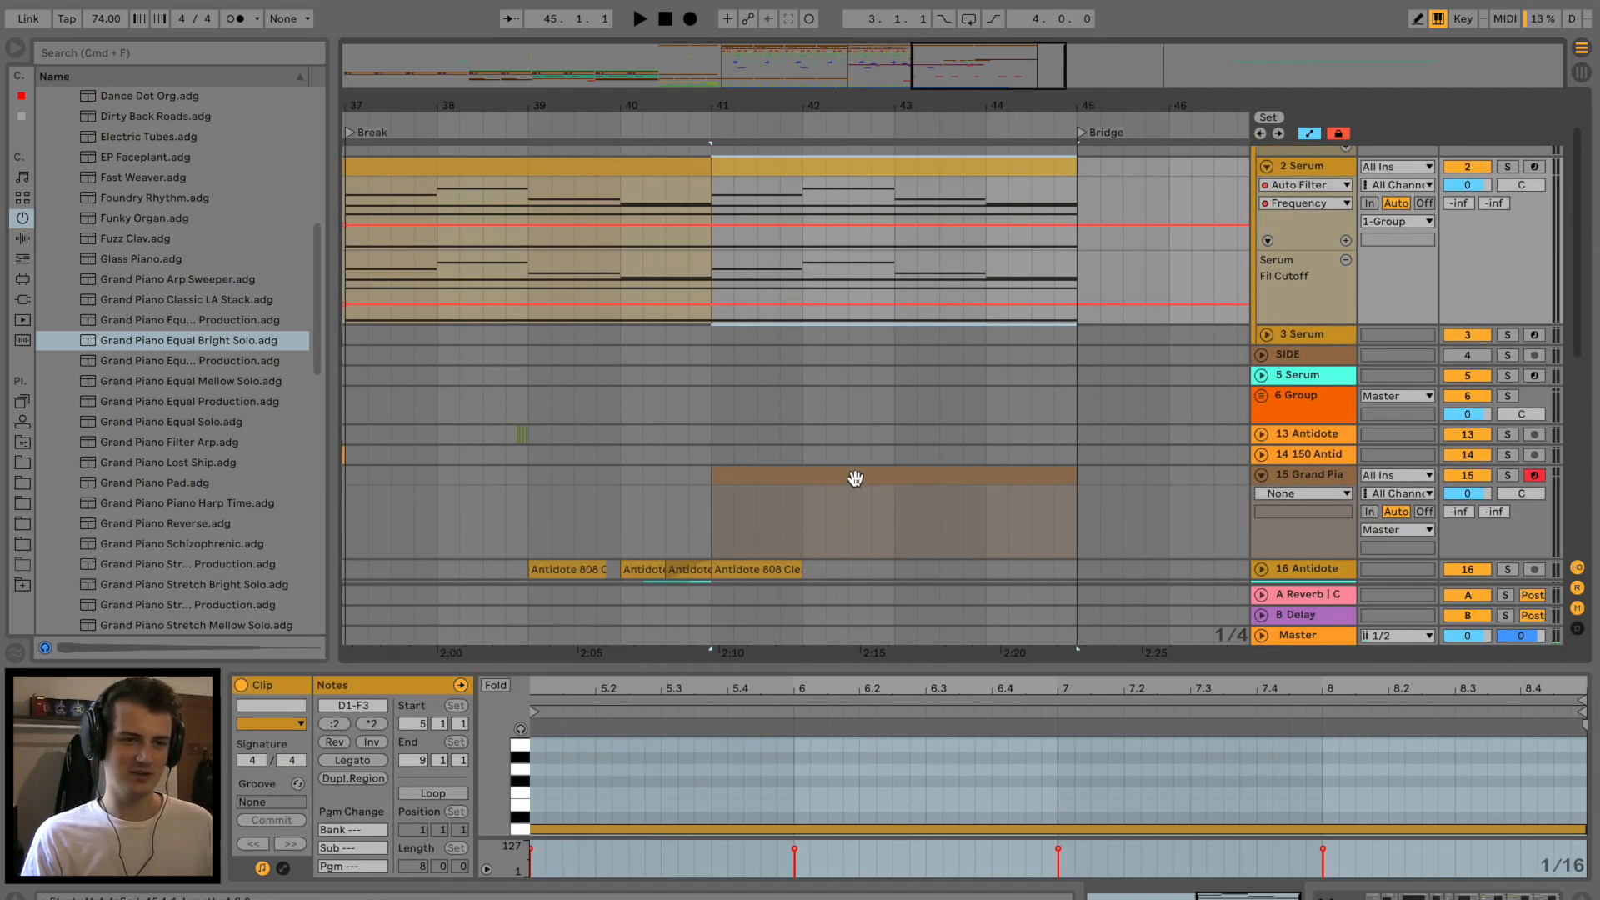
{"action": "left_click_drag", "start_coordinate": [855, 478], "coordinate": [856, 478]}
{"action": "left_click", "coordinate": [1506, 476]}
{"action": "key", "text": "space"}
Add an Arpeggiator before the instrument on the Grand Piano track and set its rate to 1/16.
{"action": "left_click", "coordinate": [1323, 480]}
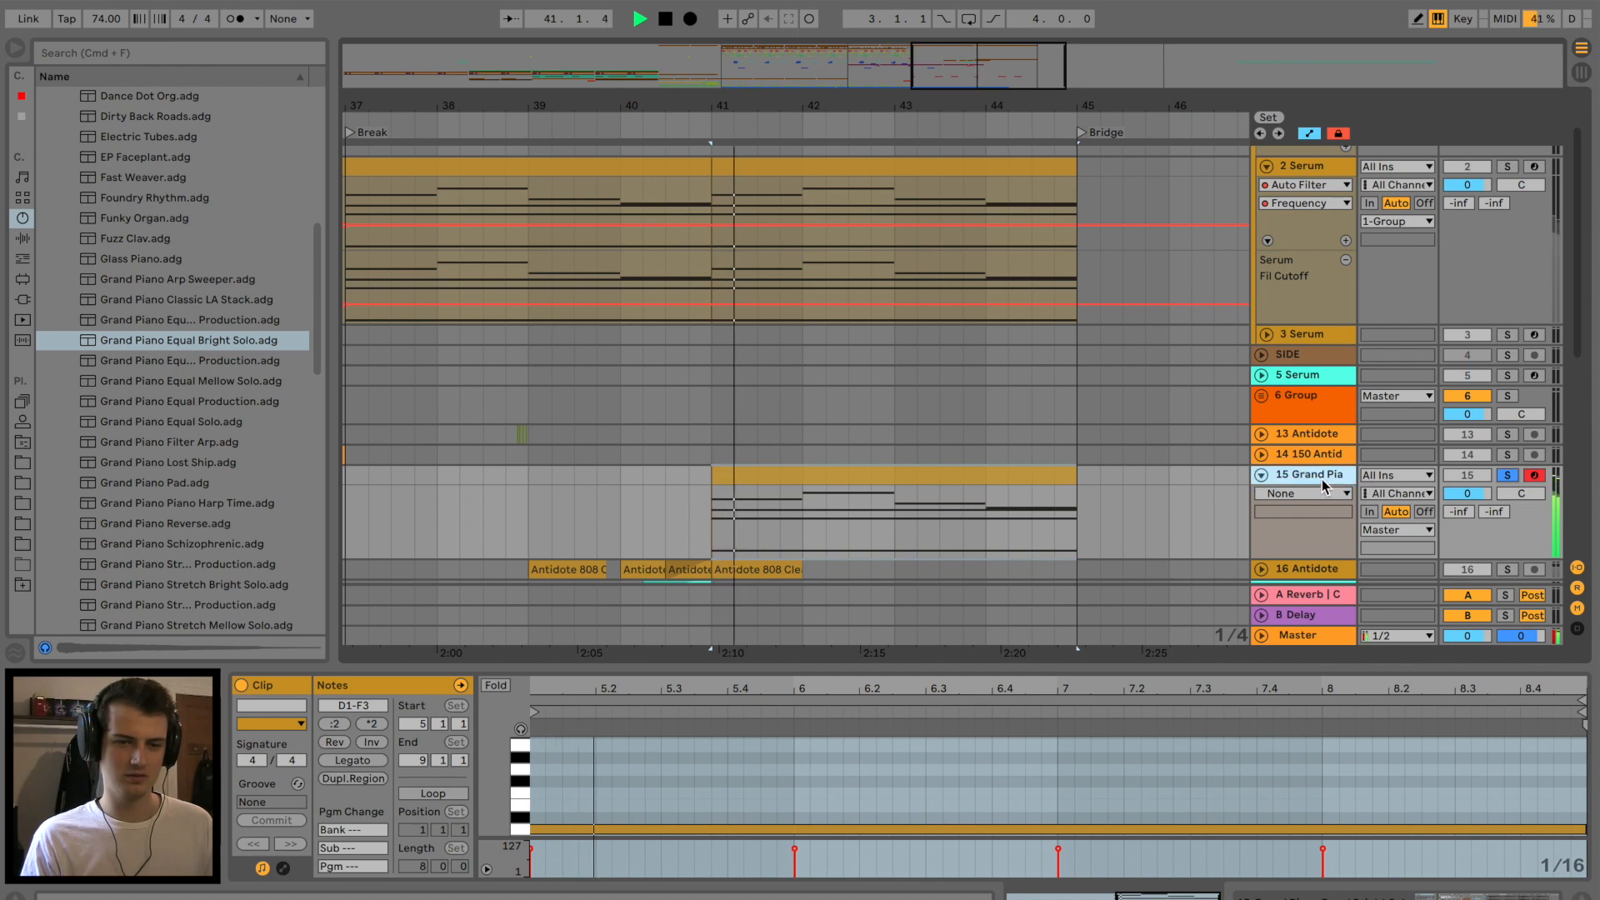
{"action": "left_click", "coordinate": [1323, 485]}
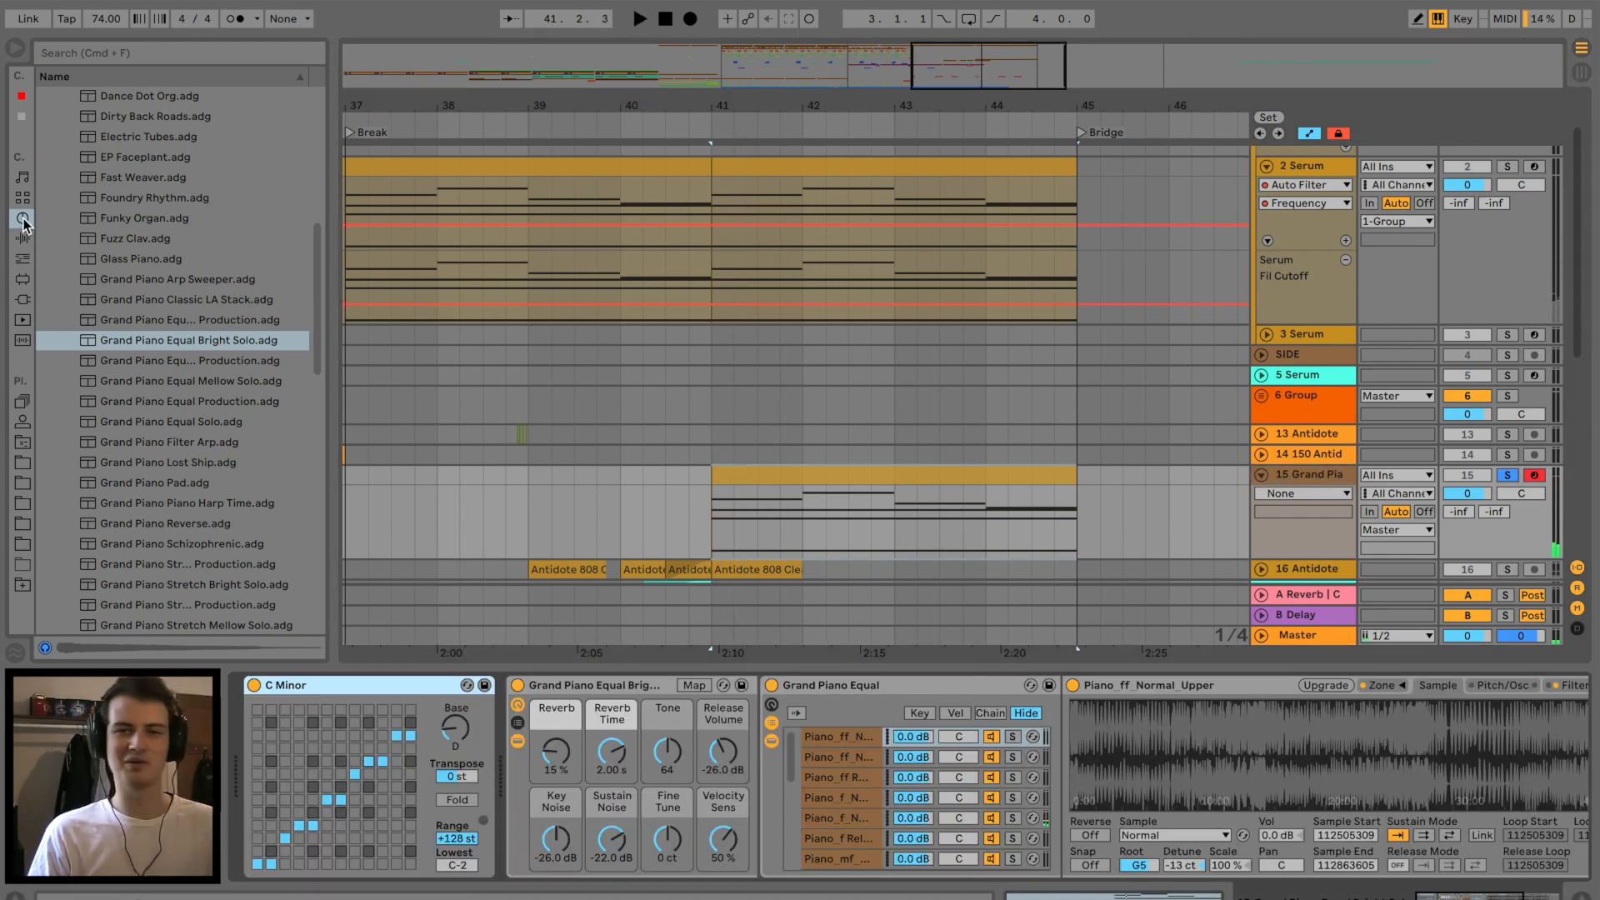
{"action": "left_click", "coordinate": [22, 258]}
{"action": "double_click", "coordinate": [106, 96]}
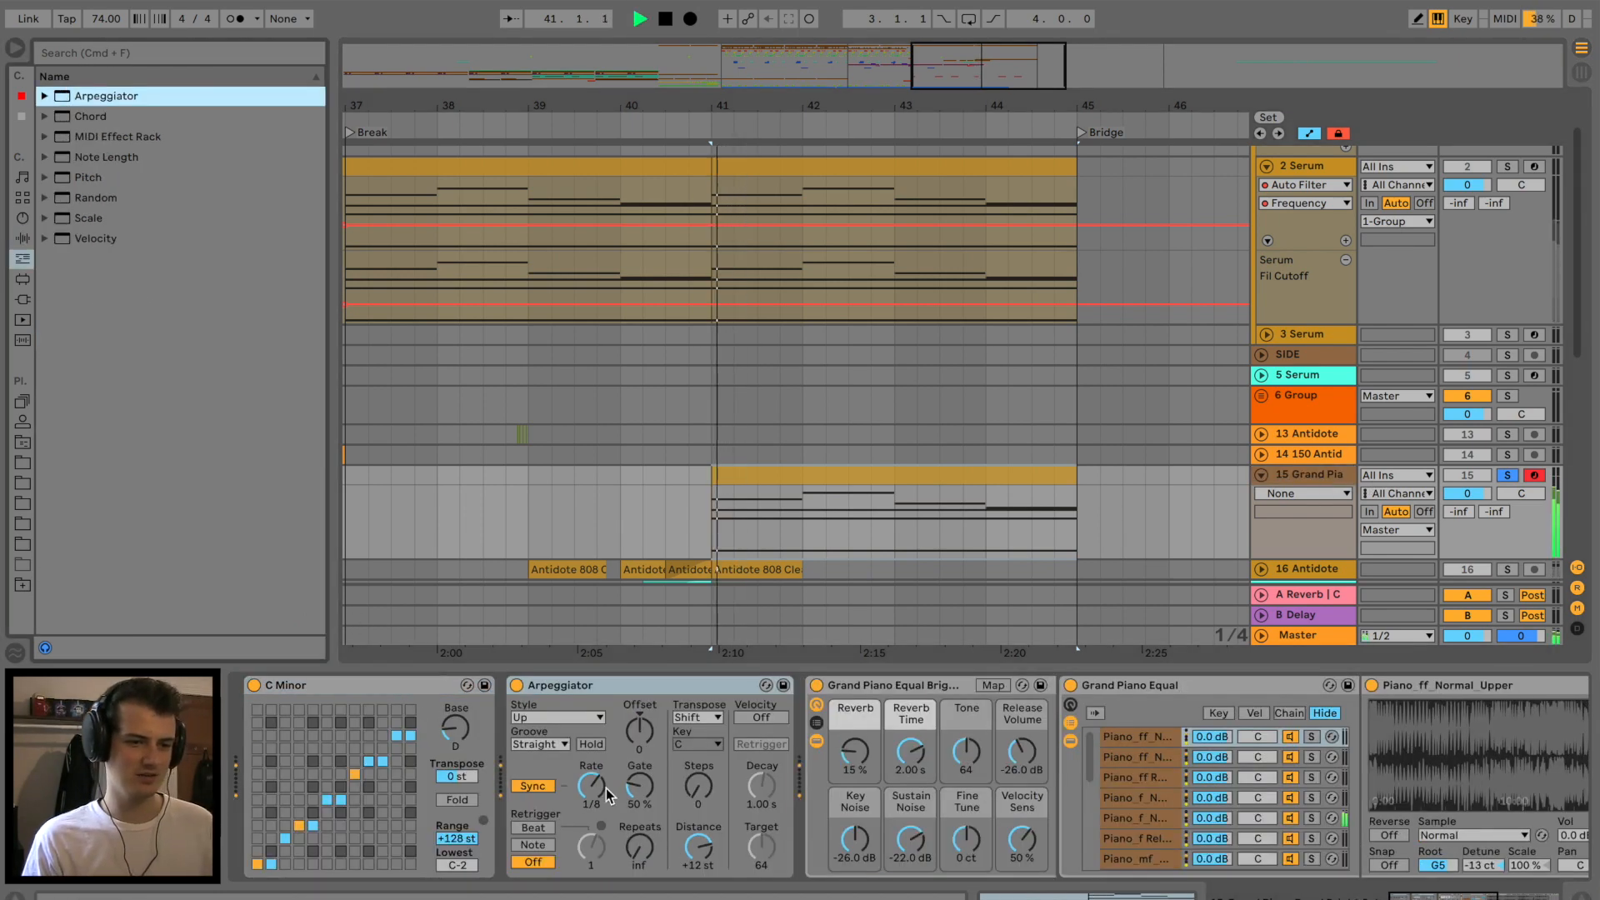
{"action": "left_click_drag", "start_coordinate": [590, 785], "coordinate": [591, 804]}
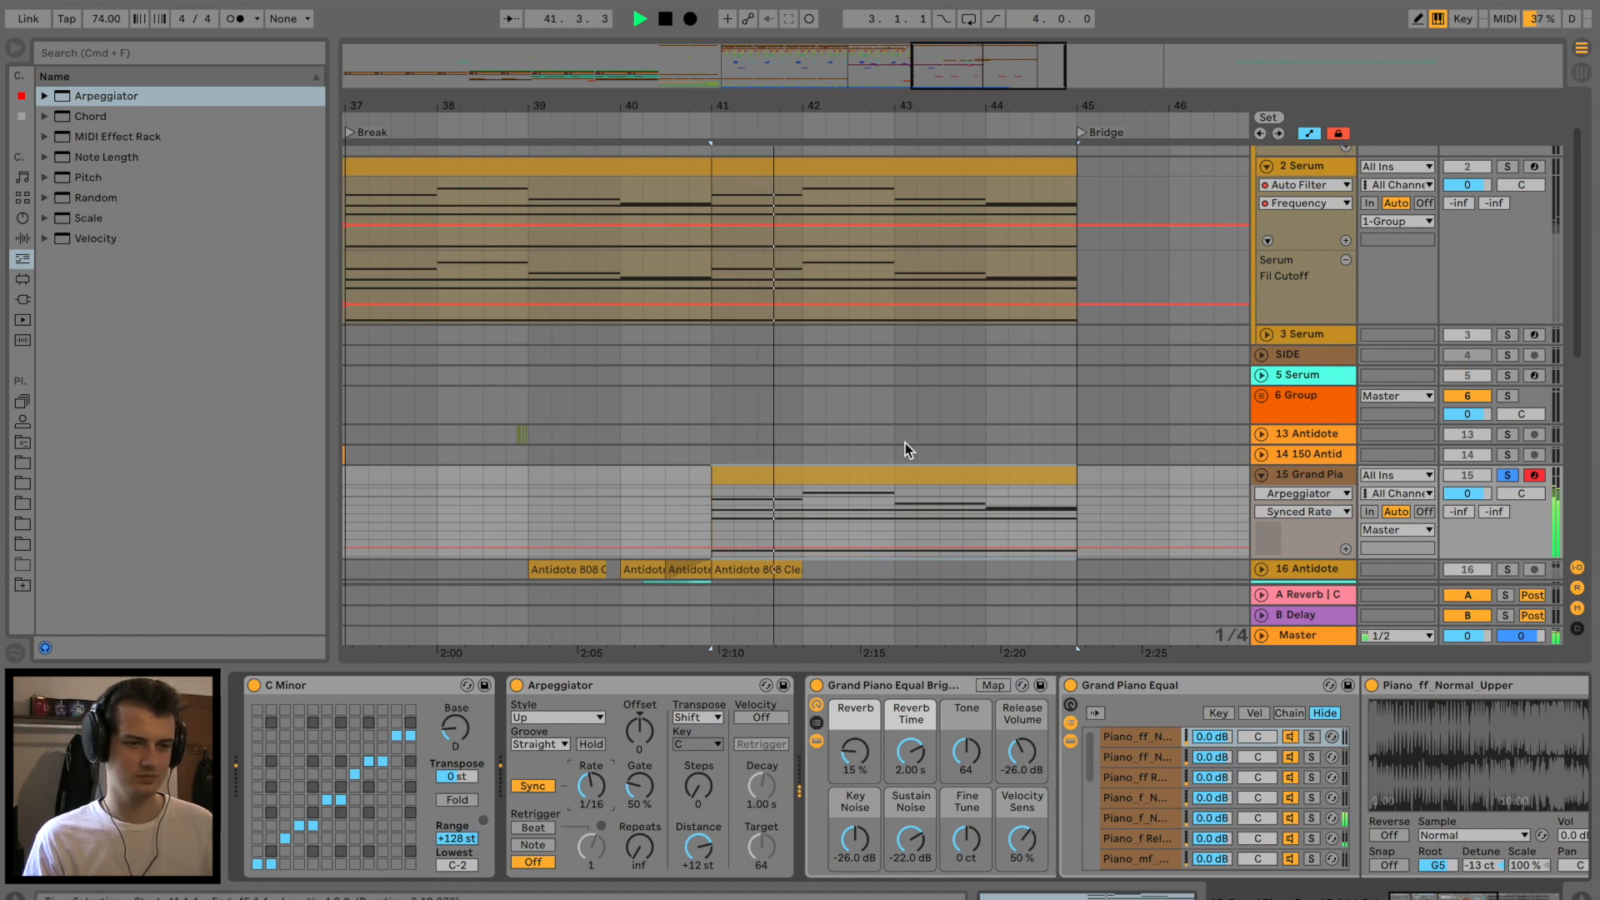
Try raising the piano clip's low D1 note an octave, and transpose all its notes up an octave to span D2 to F4.
{"action": "left_click", "coordinate": [880, 473]}
{"action": "key", "text": "space"}
{"action": "double_click", "coordinate": [880, 474]}
{"action": "left_click_drag", "start_coordinate": [1075, 668], "coordinate": [1067, 156]}
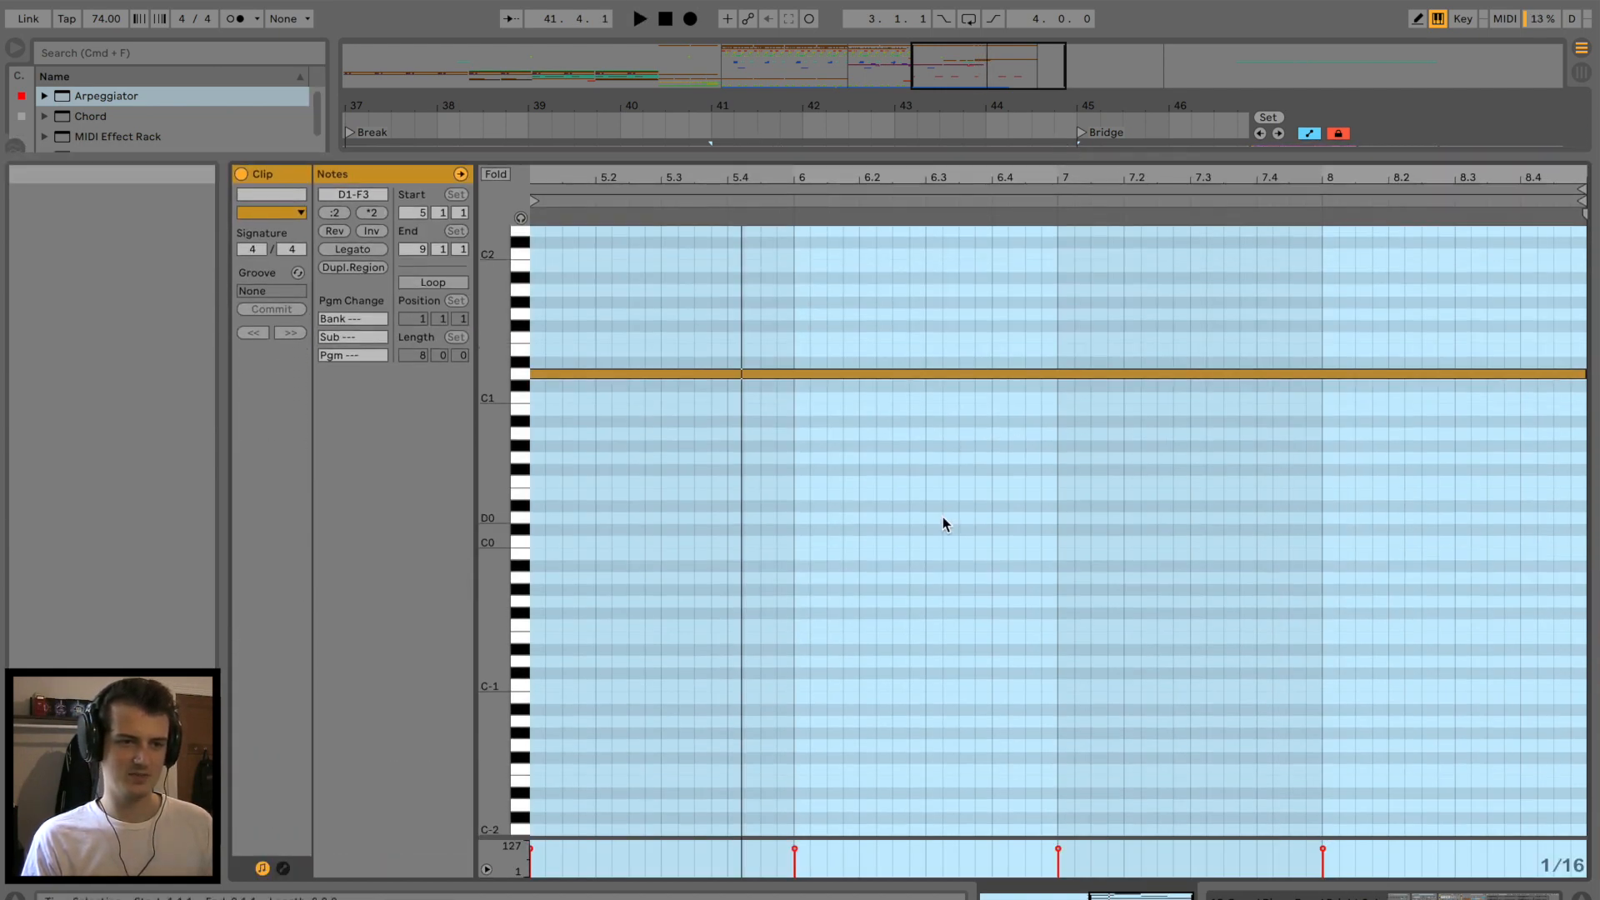
{"action": "scroll", "coordinate": [944, 520], "scroll_direction": "up", "scroll_amount": 5}
{"action": "left_click", "coordinate": [987, 710]}
{"action": "key", "text": "shift+Up"}
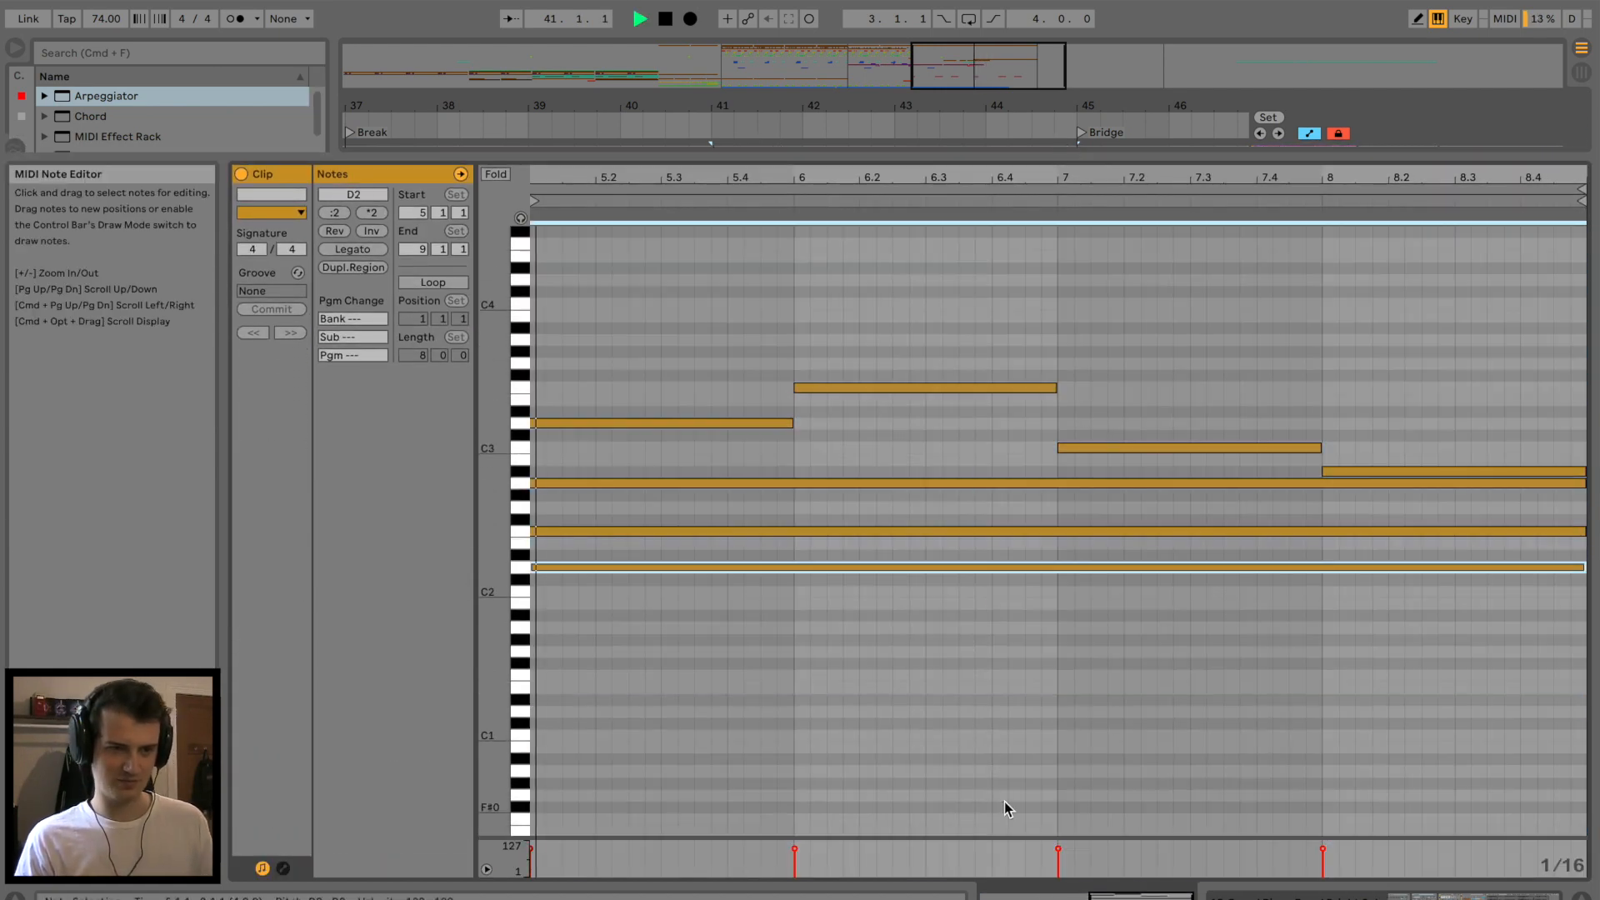
{"action": "left_click", "coordinate": [863, 678]}
{"action": "key", "text": "super+a"}
{"action": "key", "text": "shift+Up"}
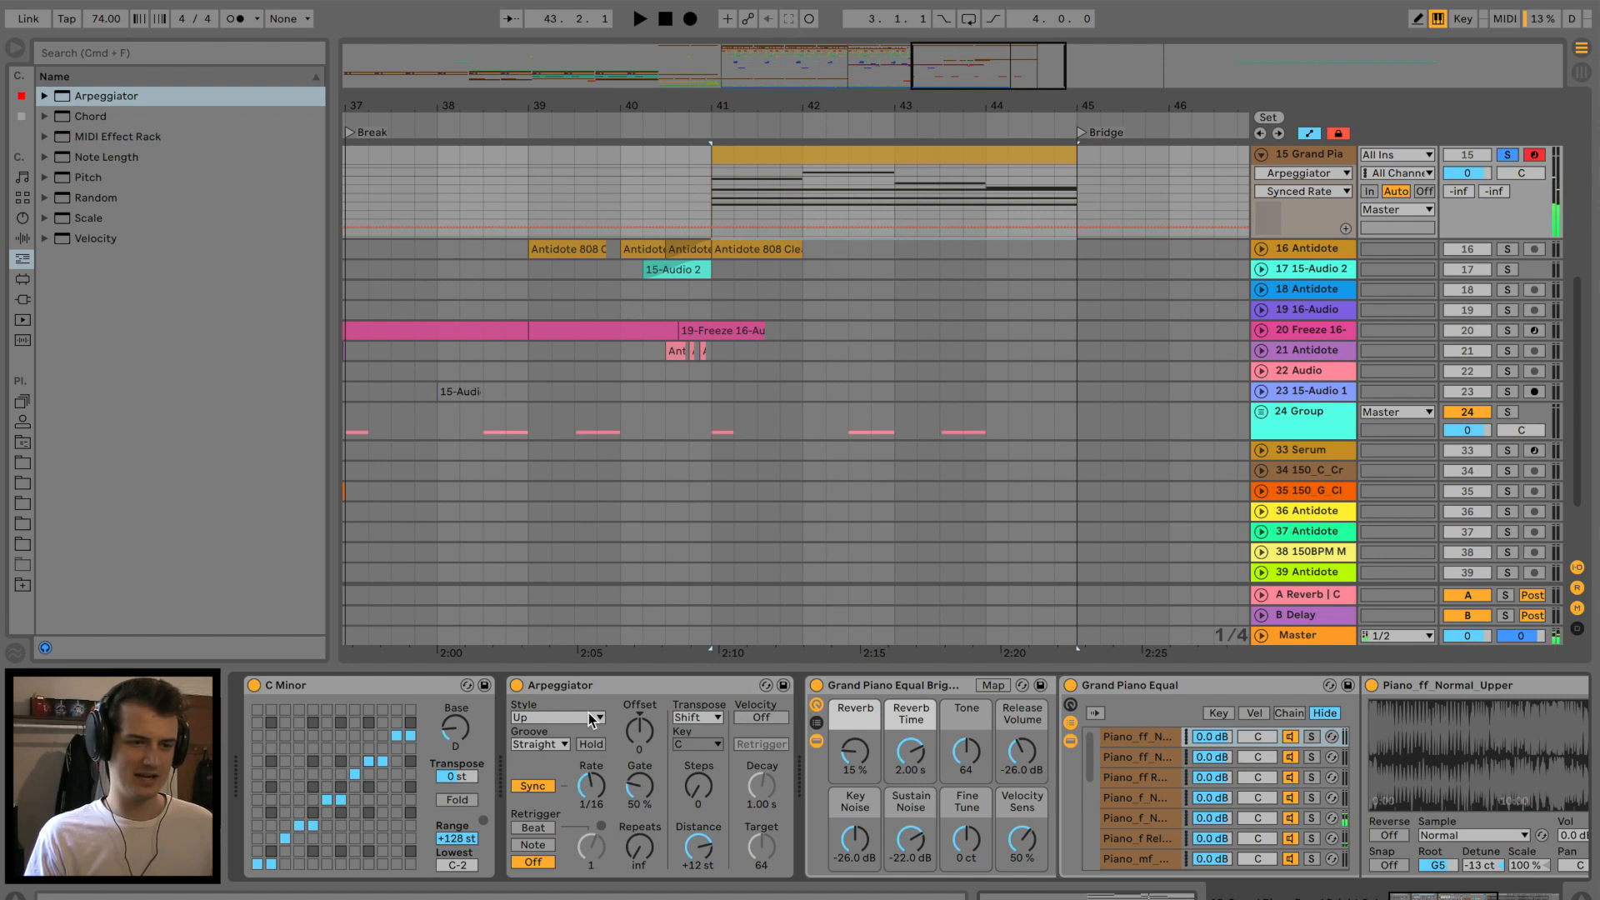
Try the Down style in the Arpeggiator, return it to Up and audition the pattern.
{"action": "left_click", "coordinate": [589, 718]}
{"action": "left_click", "coordinate": [581, 752]}
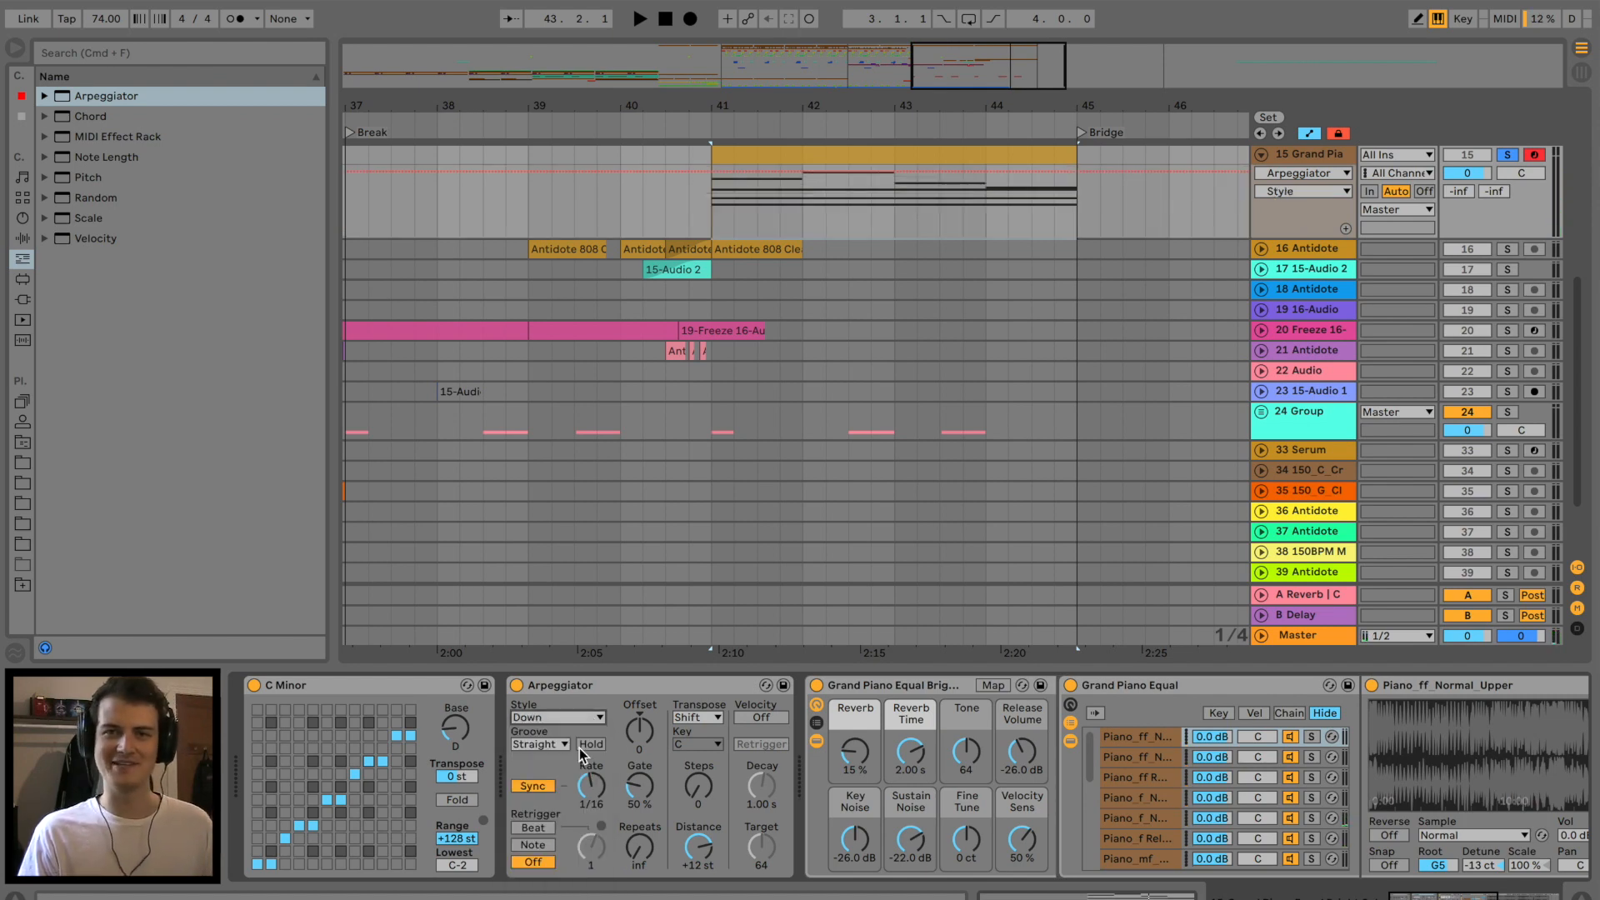
{"action": "key", "text": "space"}
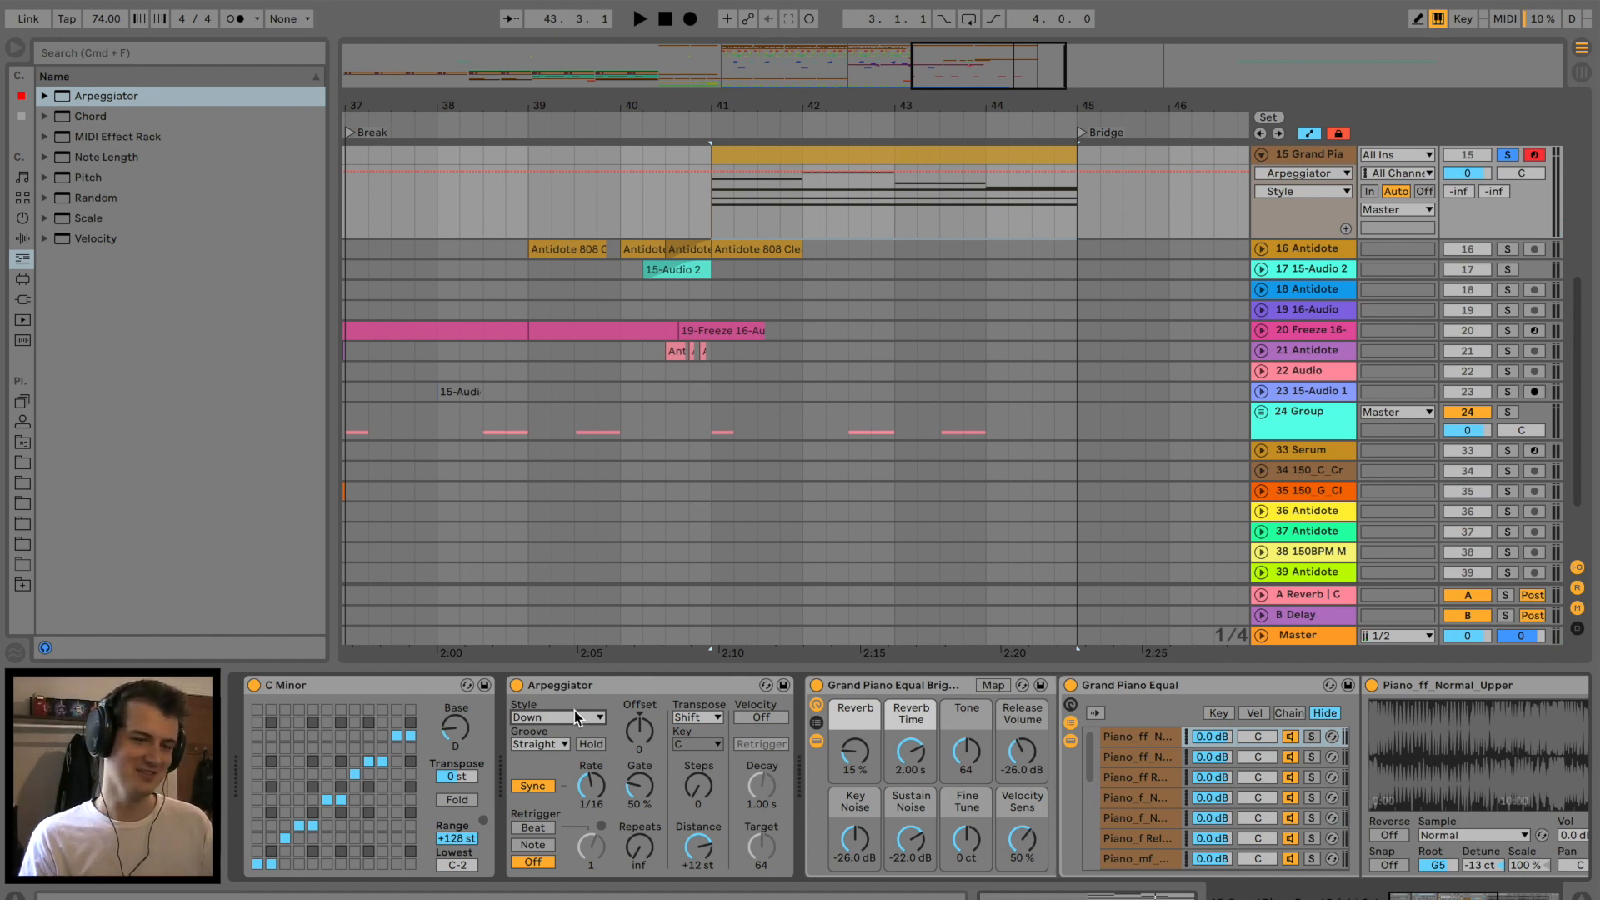
{"action": "left_click", "coordinate": [573, 709]}
{"action": "left_click", "coordinate": [554, 749]}
{"action": "left_click", "coordinate": [573, 719]}
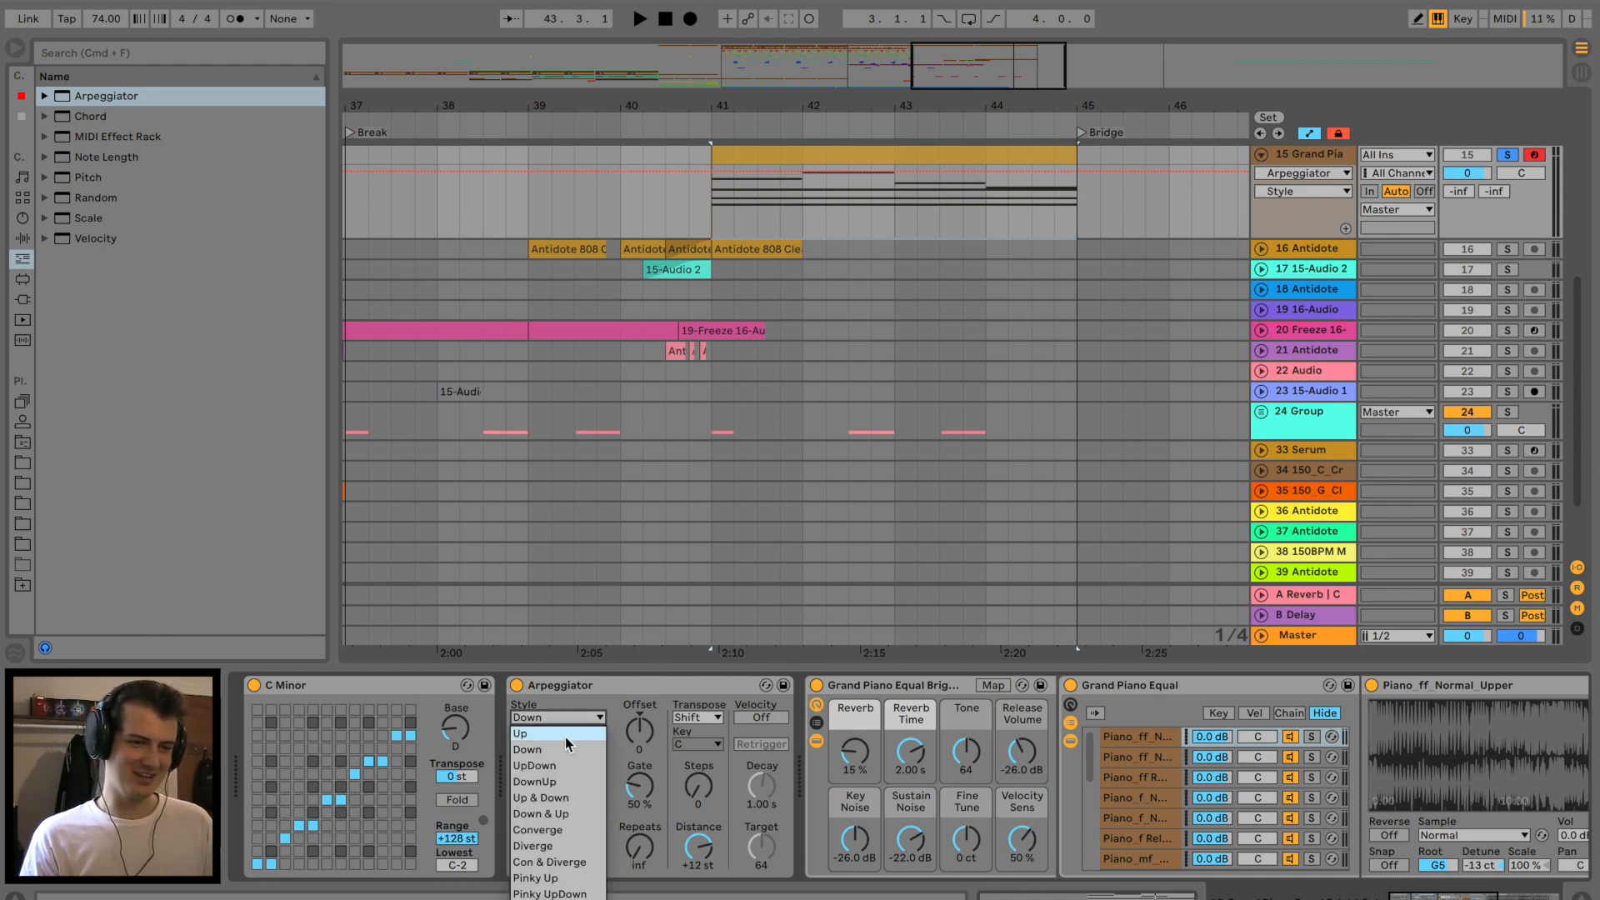
{"action": "left_click", "coordinate": [566, 737]}
{"action": "key", "text": "space"}
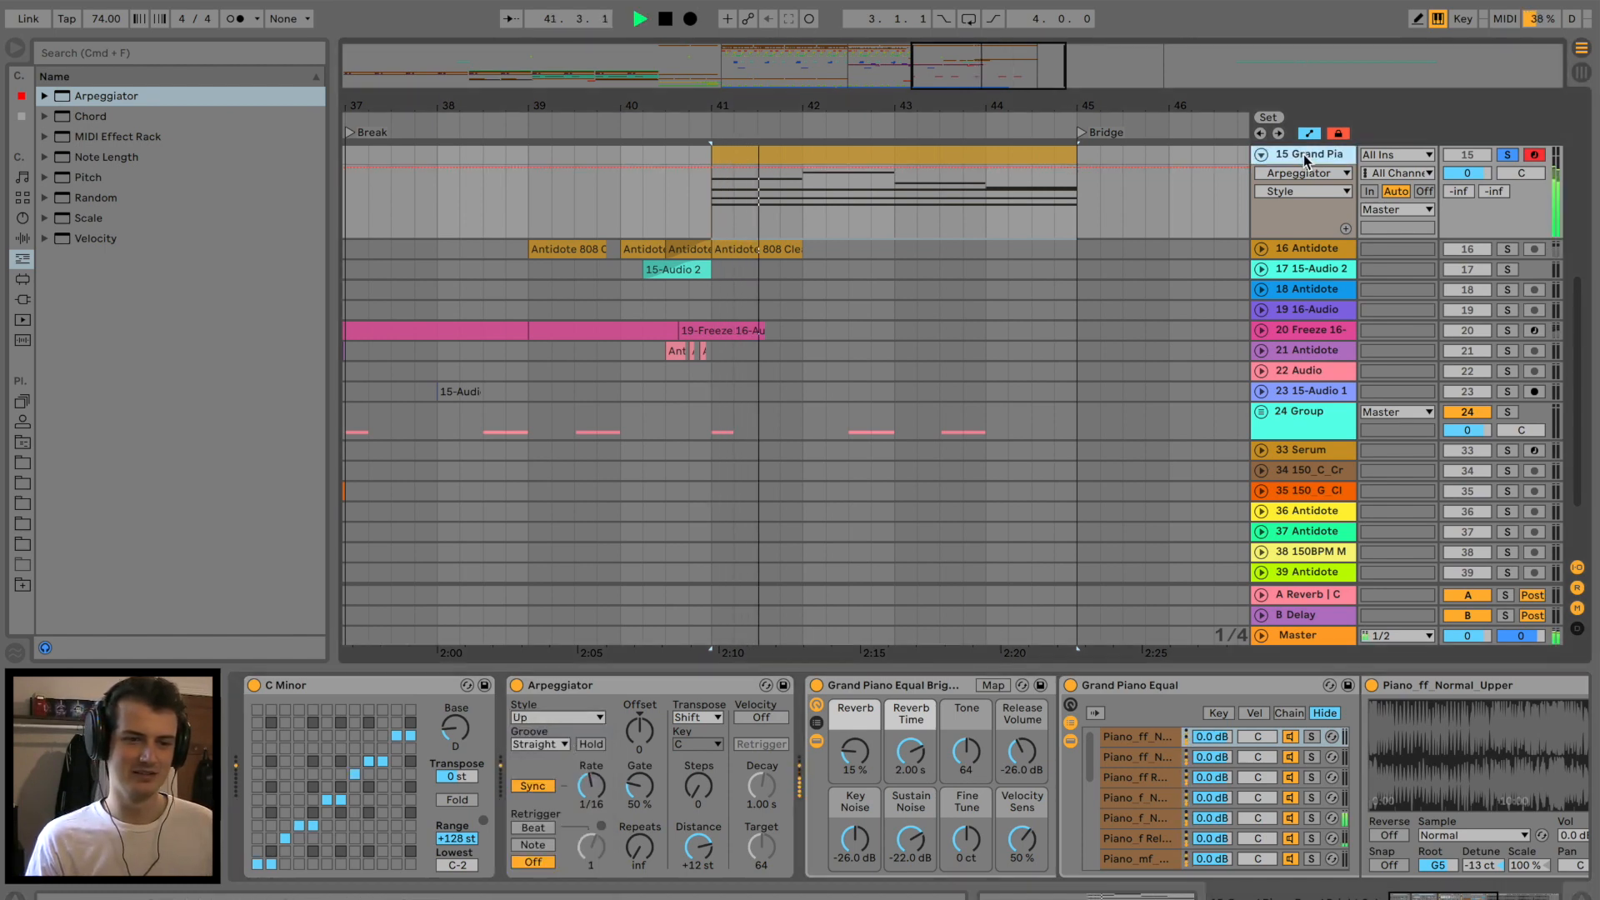
{"action": "key", "text": "space"}
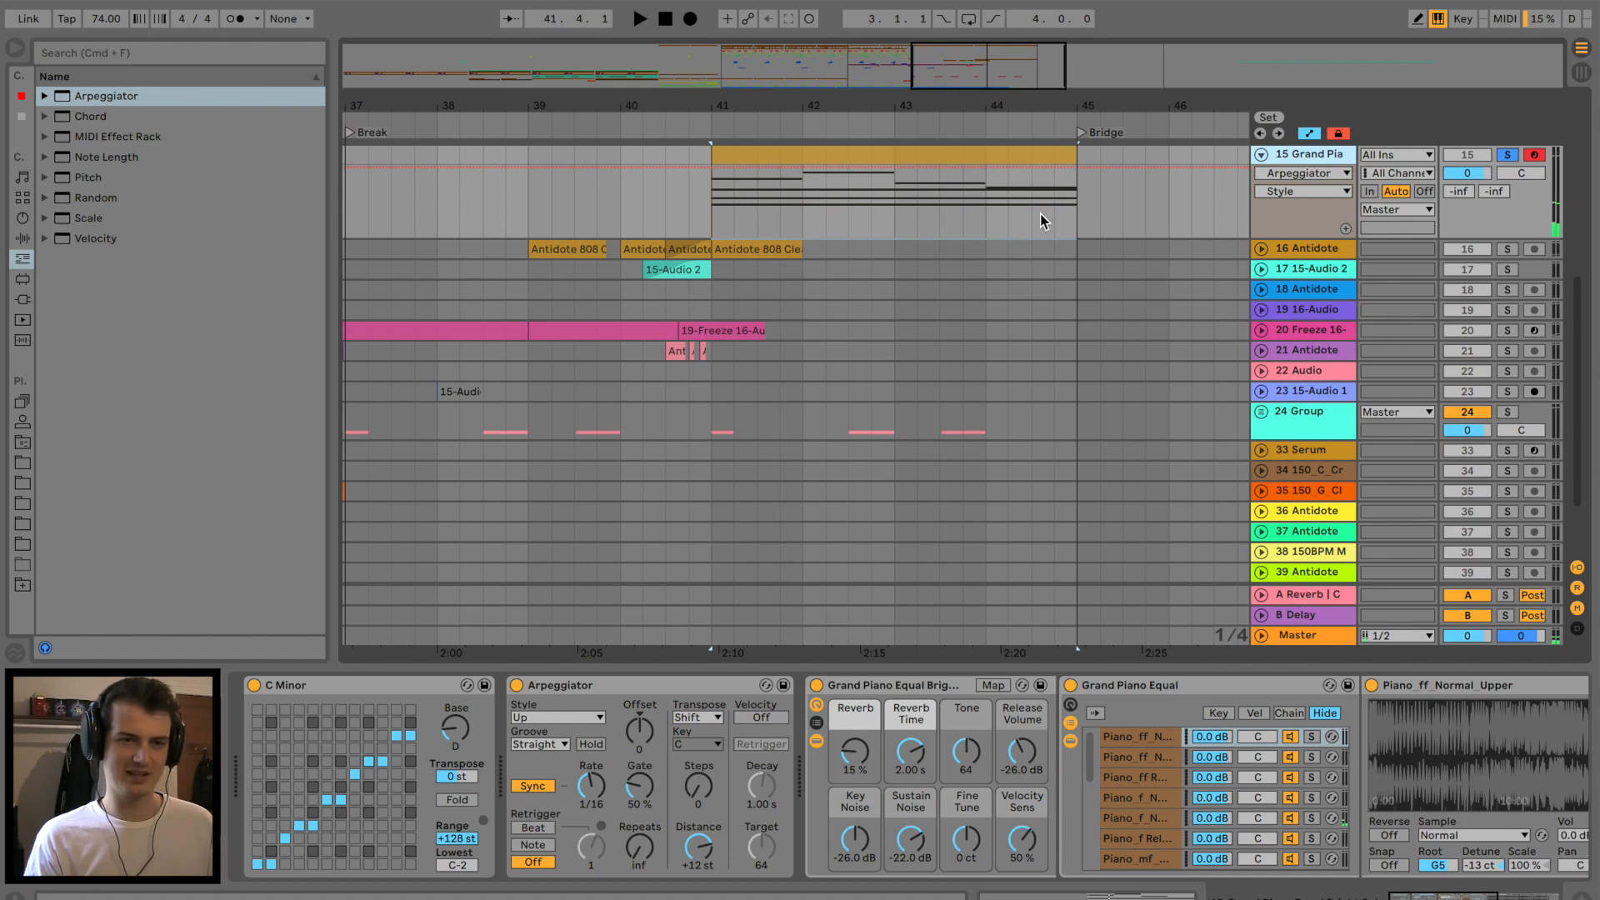
Duplicate the Grand Piano track, and freeze and flatten the original track 15 to audio.
{"action": "key", "text": "super+d"}
{"action": "left_click", "coordinate": [1313, 218]}
{"action": "right_click", "coordinate": [1313, 217]}
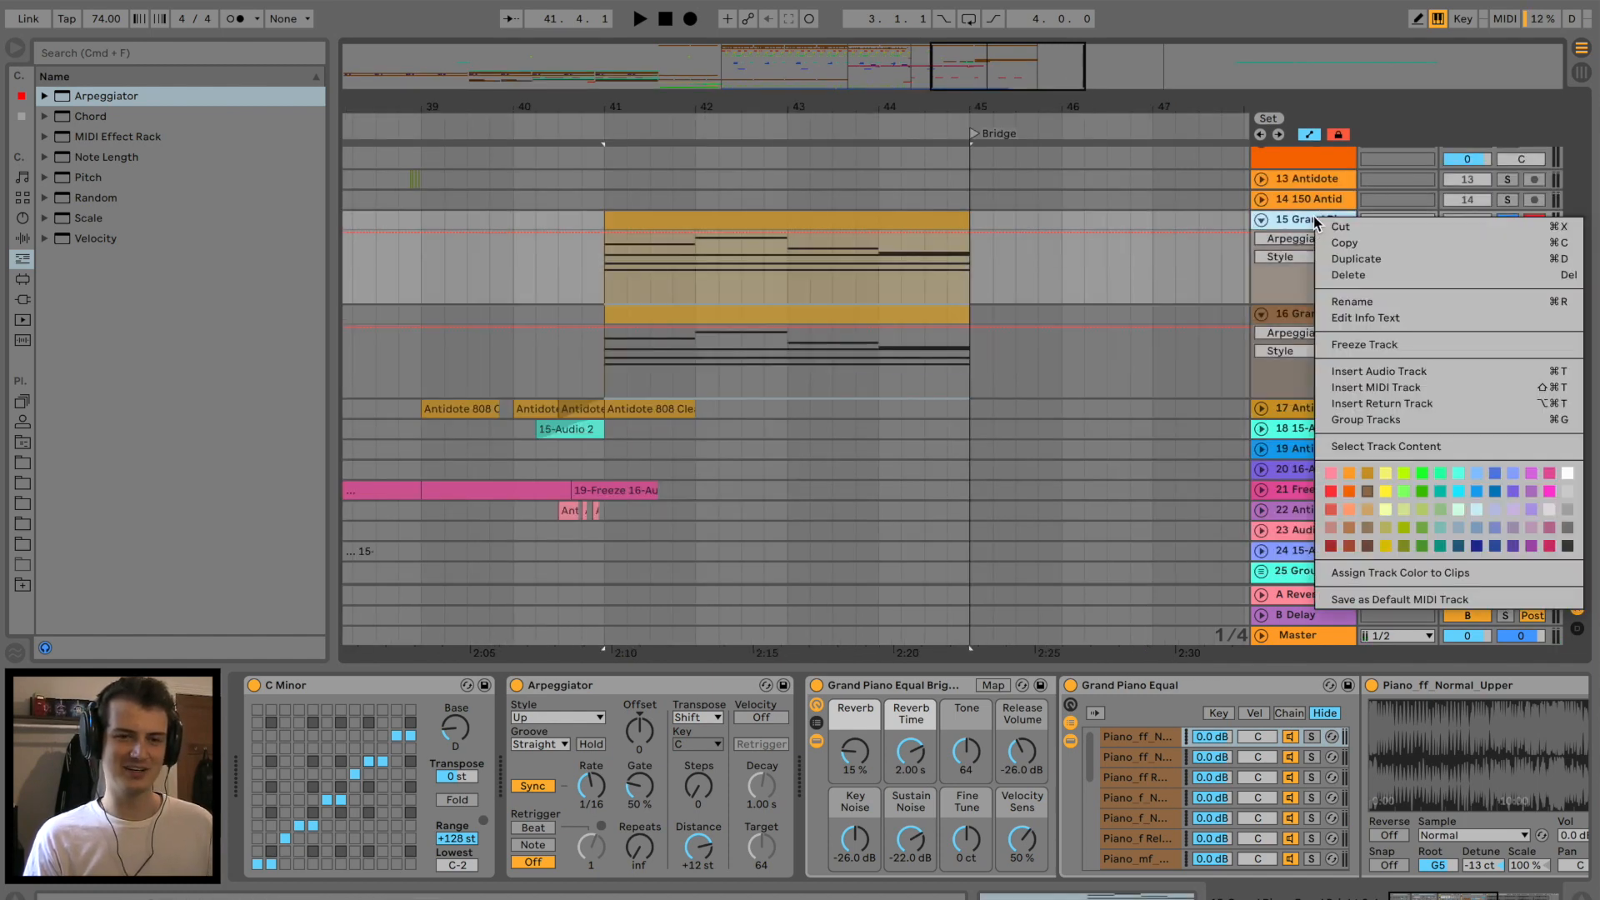
{"action": "left_click", "coordinate": [1405, 340]}
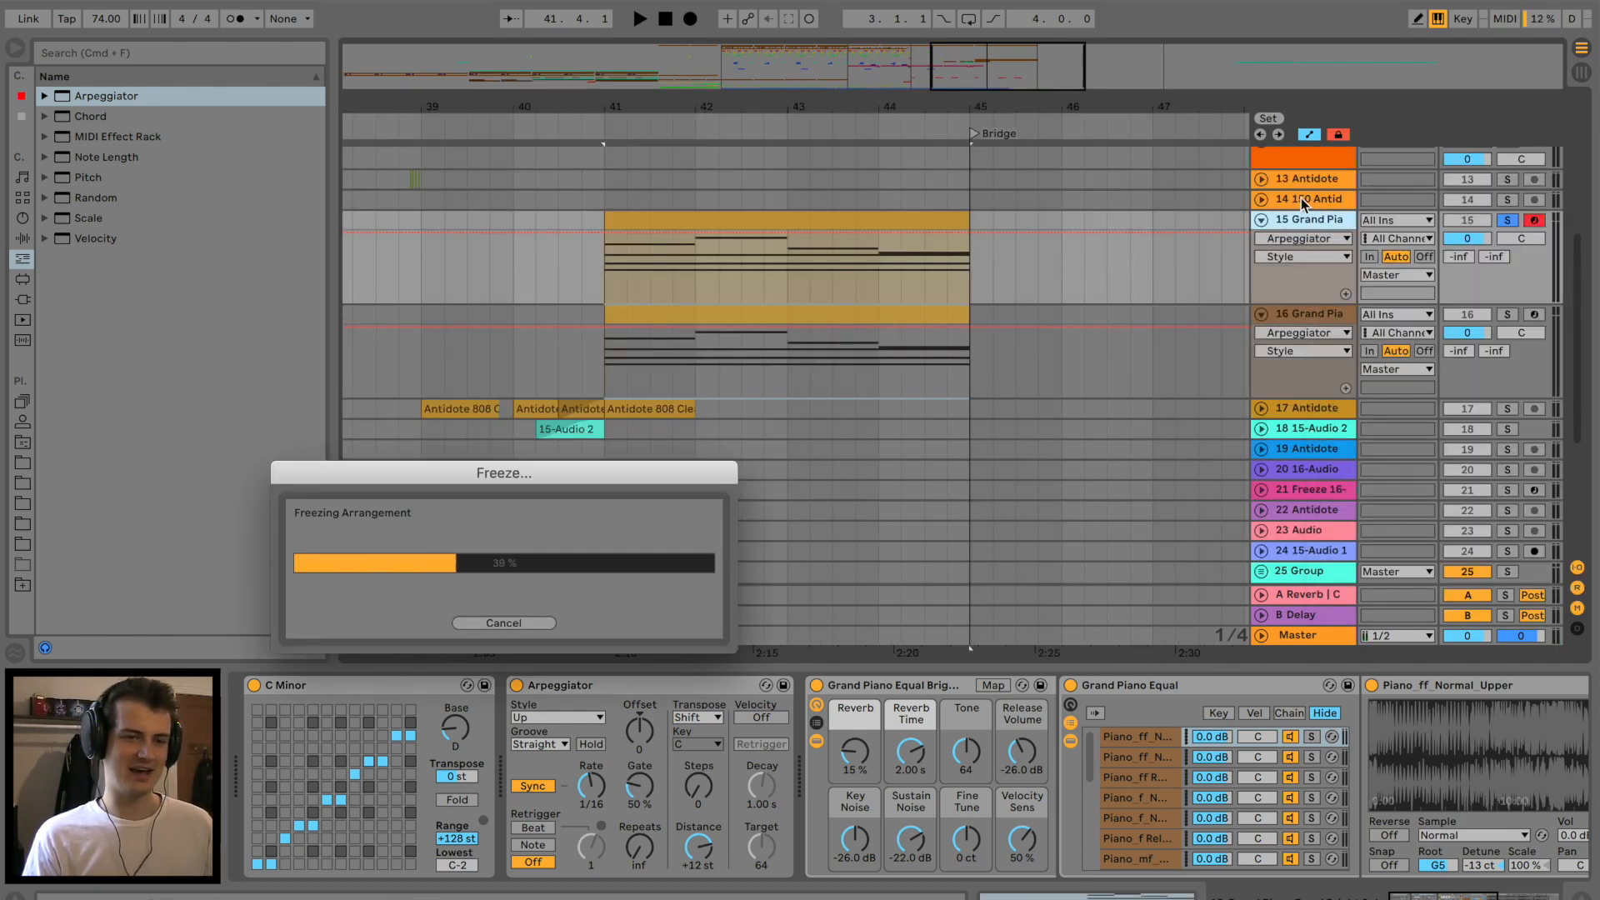
{"action": "right_click", "coordinate": [1320, 222]}
{"action": "key", "text": "Return"}
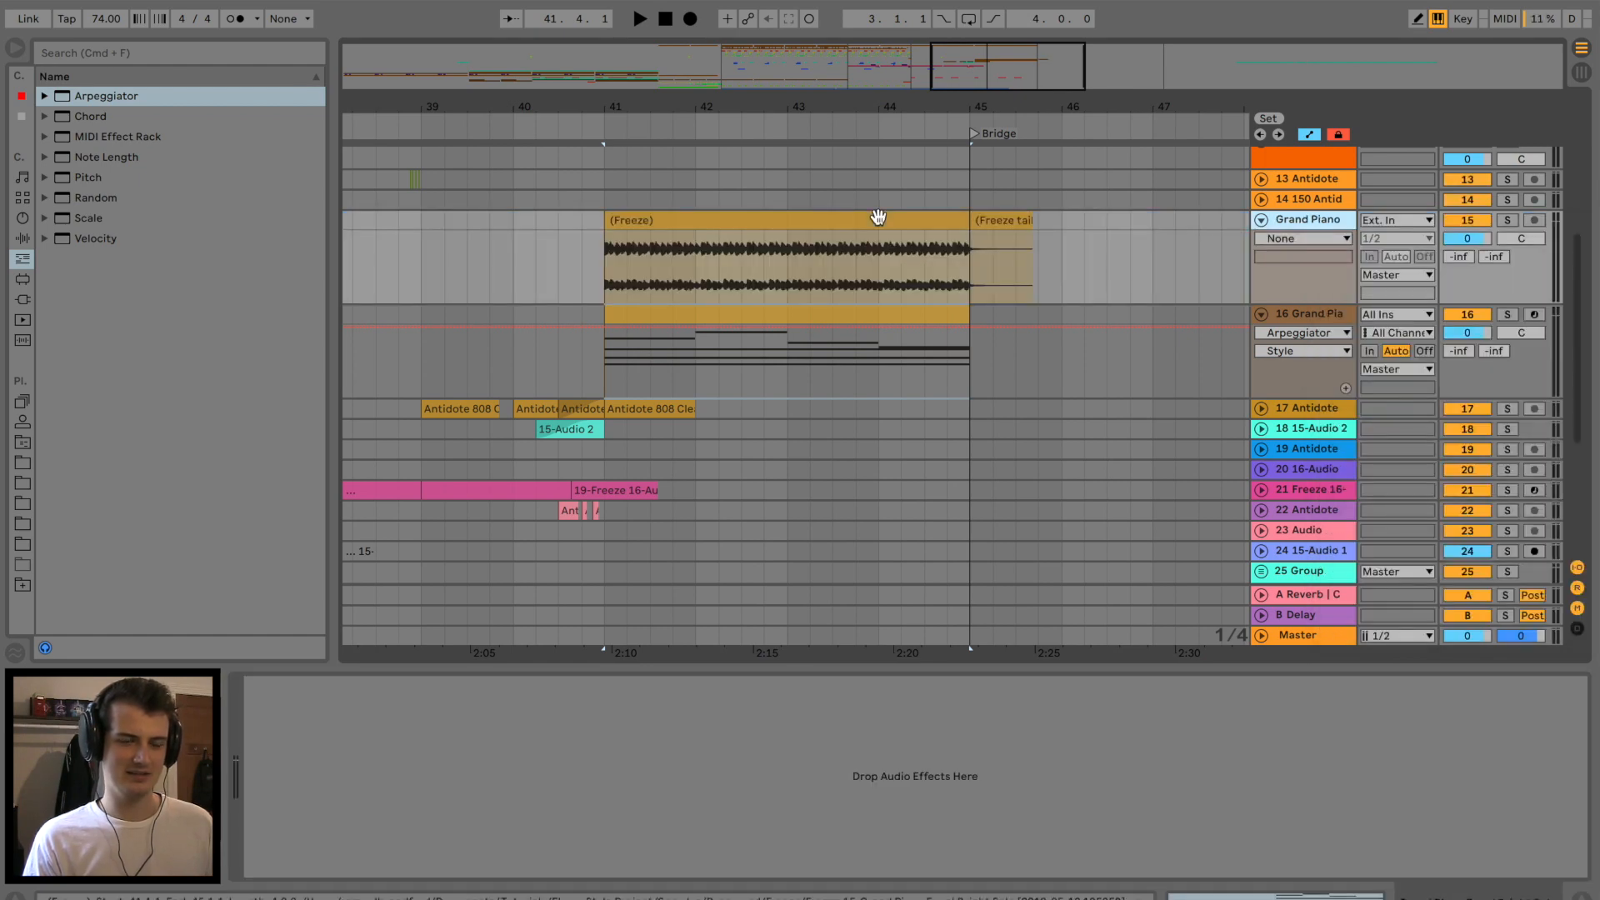
Solo the flattened Grand Piano track and split its audio clip at bars 42, 43 and 44.
{"action": "key", "text": "space"}
{"action": "left_click", "coordinate": [1506, 221]}
{"action": "key", "text": "space"}
{"action": "left_click", "coordinate": [695, 268]}
{"action": "key", "text": "super+e"}
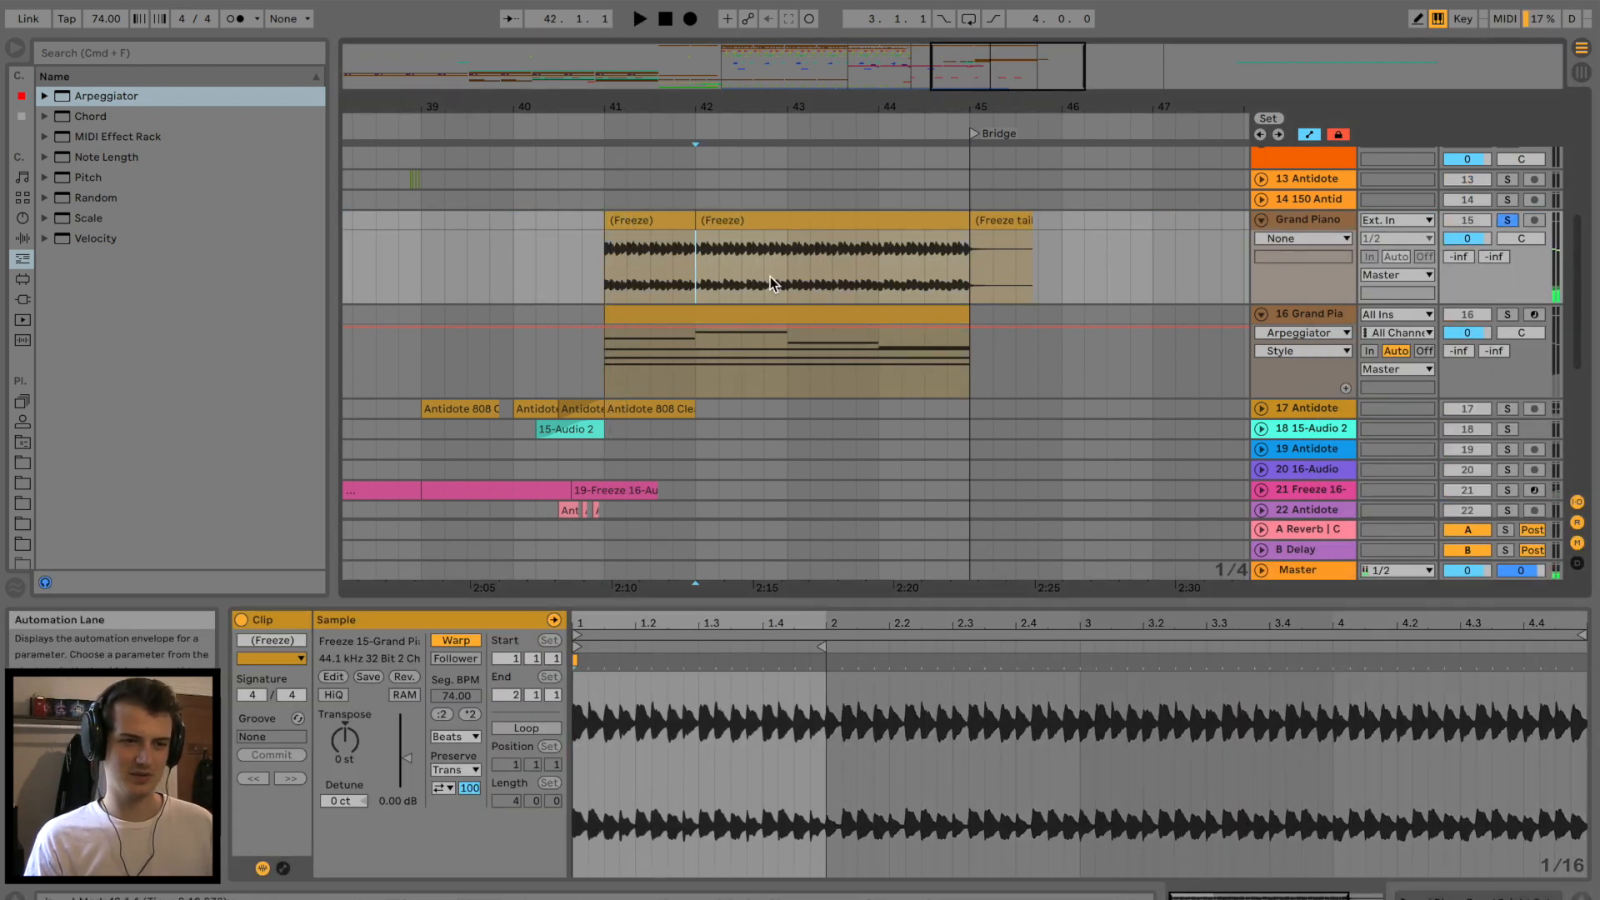
{"action": "left_click", "coordinate": [787, 272]}
{"action": "key", "text": "super+e"}
{"action": "left_click", "coordinate": [877, 260]}
{"action": "key", "text": "super+e"}
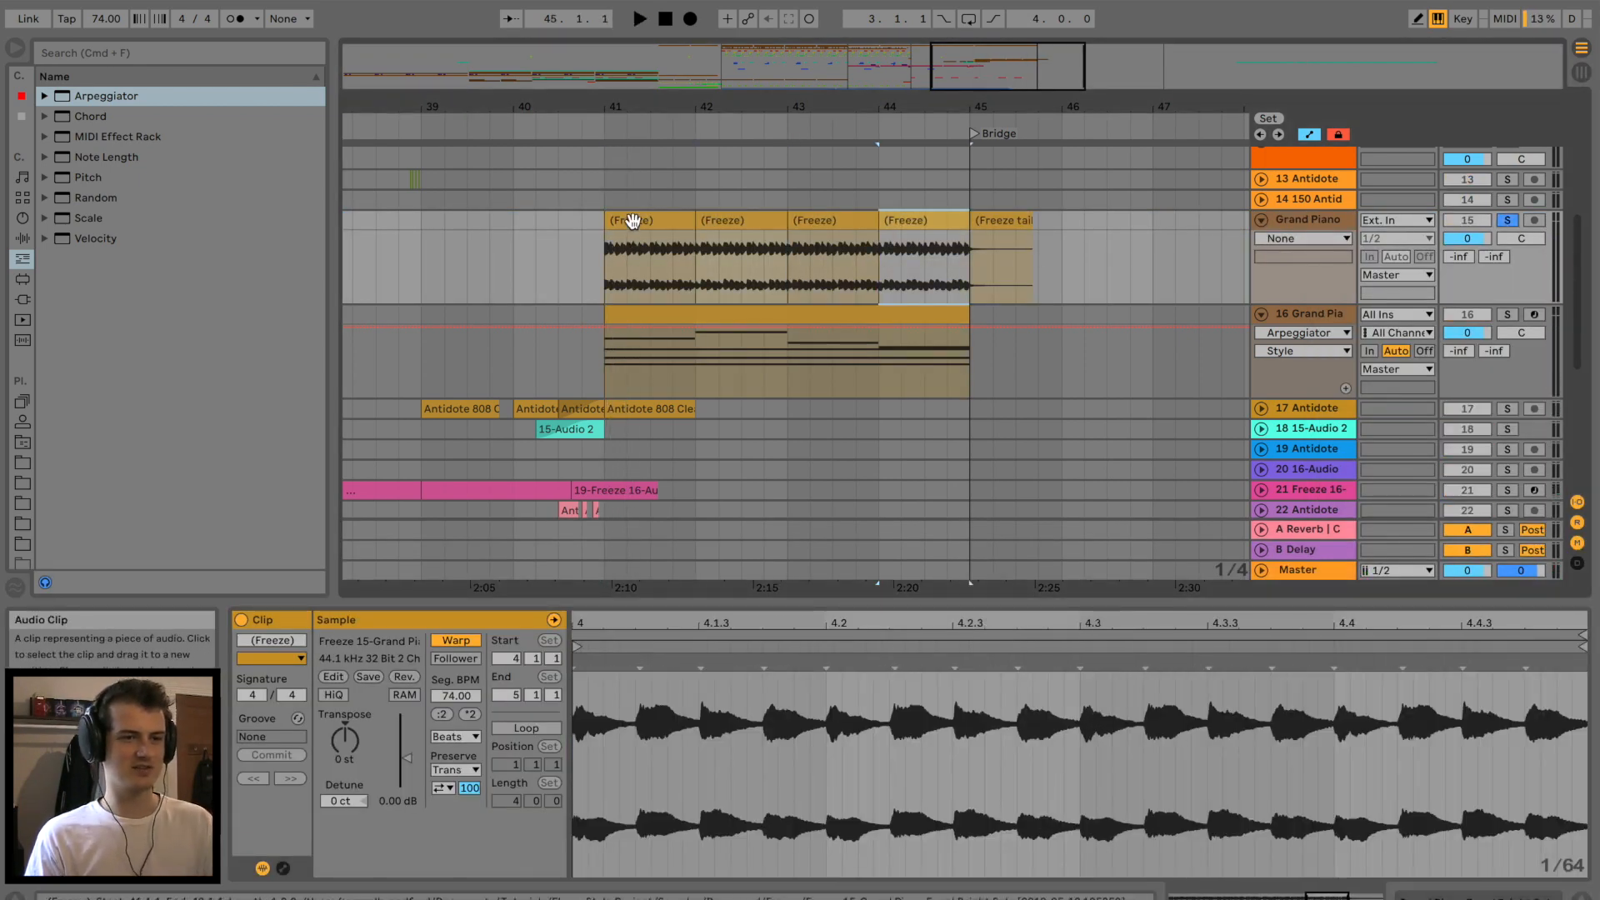
Reverse each of the four one-bar piano audio clips between bars 41 and 45 individually.
{"action": "left_click", "coordinate": [632, 220]}
{"action": "left_click", "coordinate": [741, 222]}
{"action": "left_click", "coordinate": [829, 222]}
{"action": "left_click", "coordinate": [923, 222]}
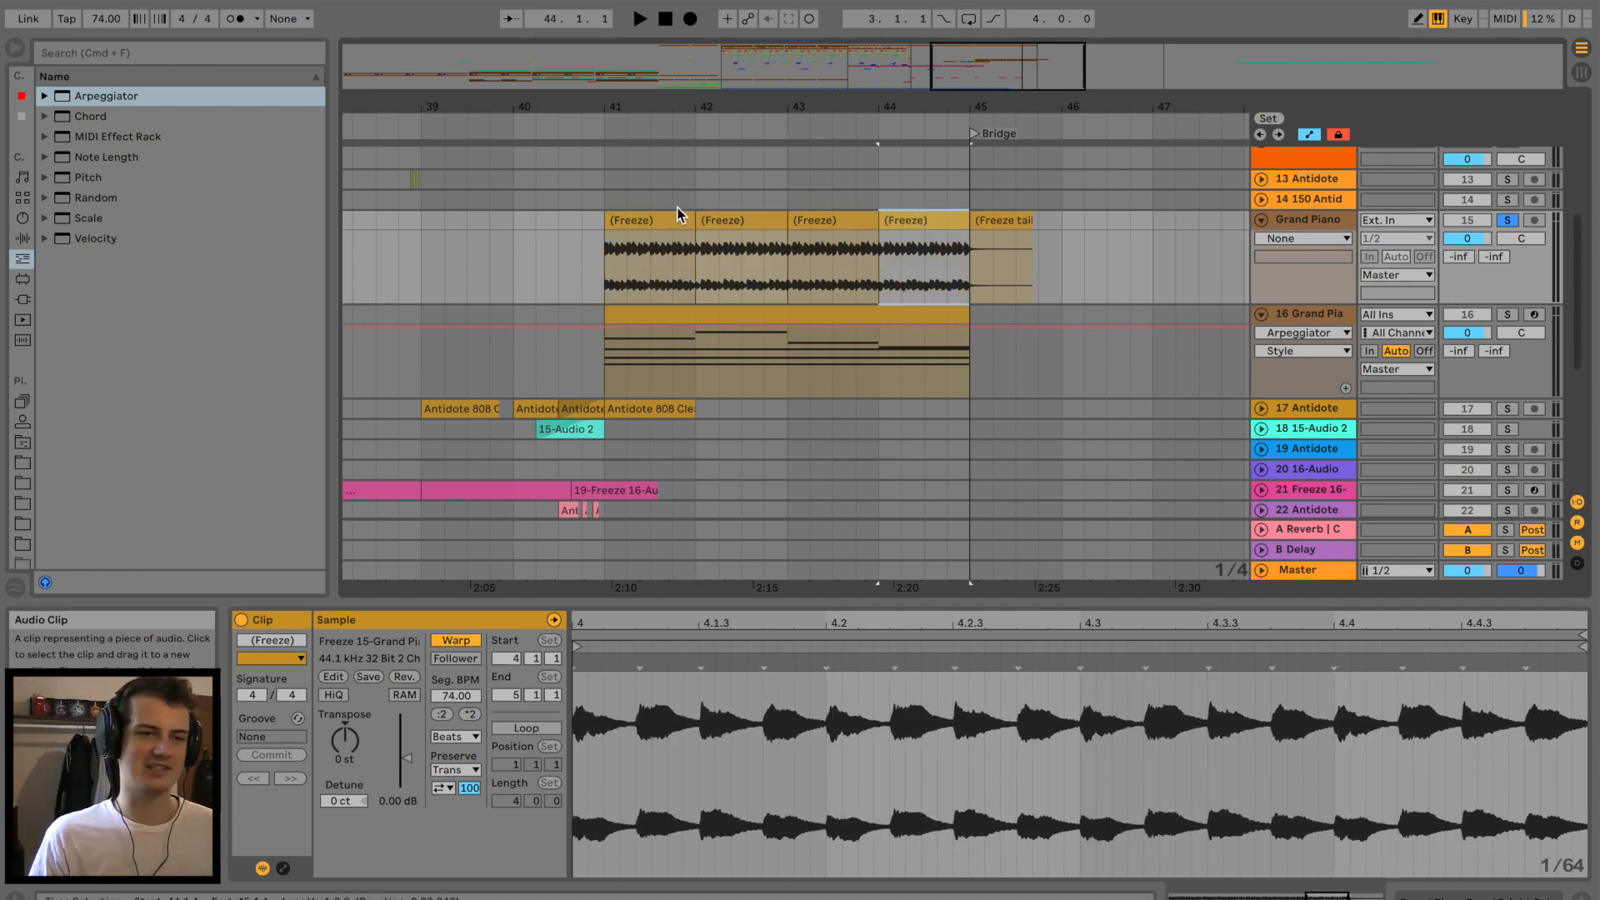
{"action": "left_click", "coordinate": [656, 218]}
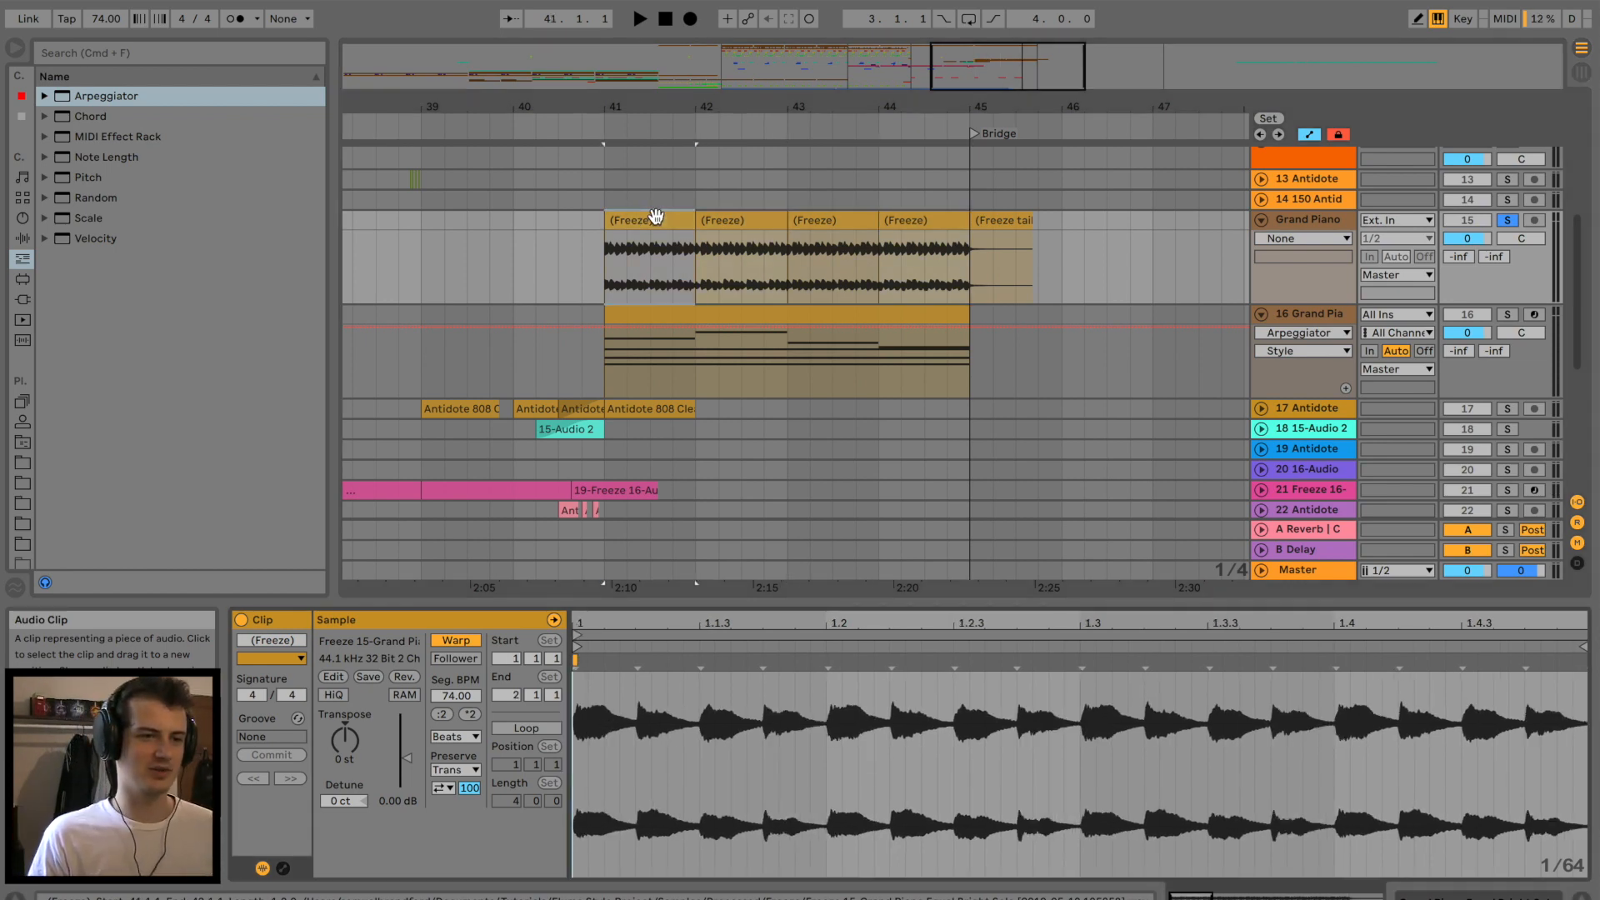
{"action": "left_click", "coordinate": [404, 679]}
{"action": "key", "text": "space"}
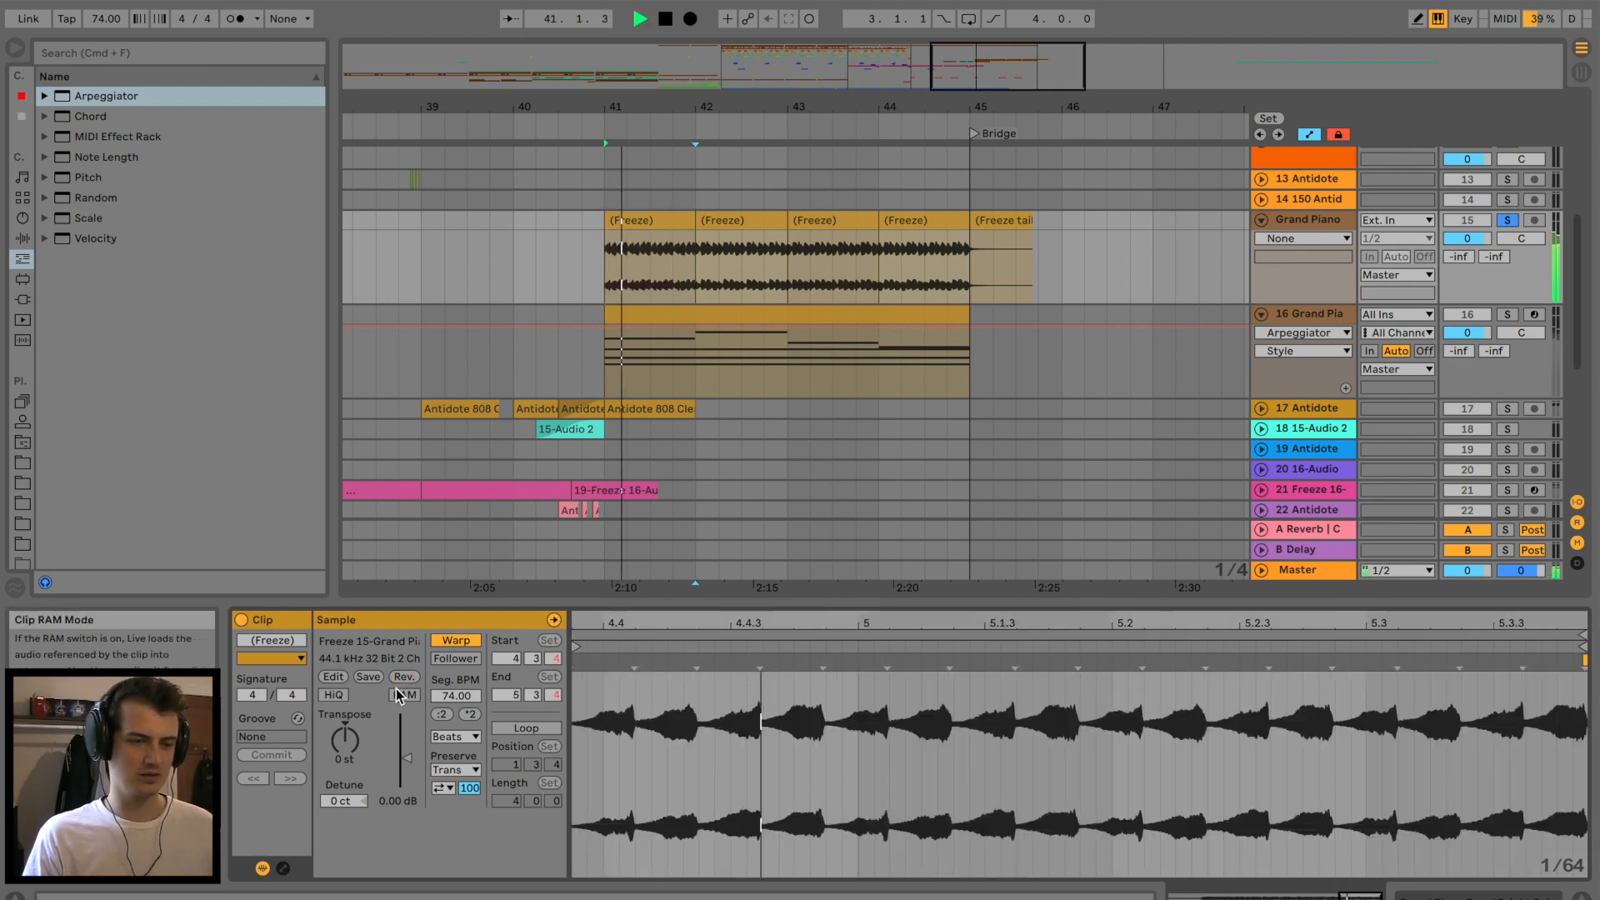
{"action": "left_click", "coordinate": [731, 222]}
{"action": "key", "text": "space"}
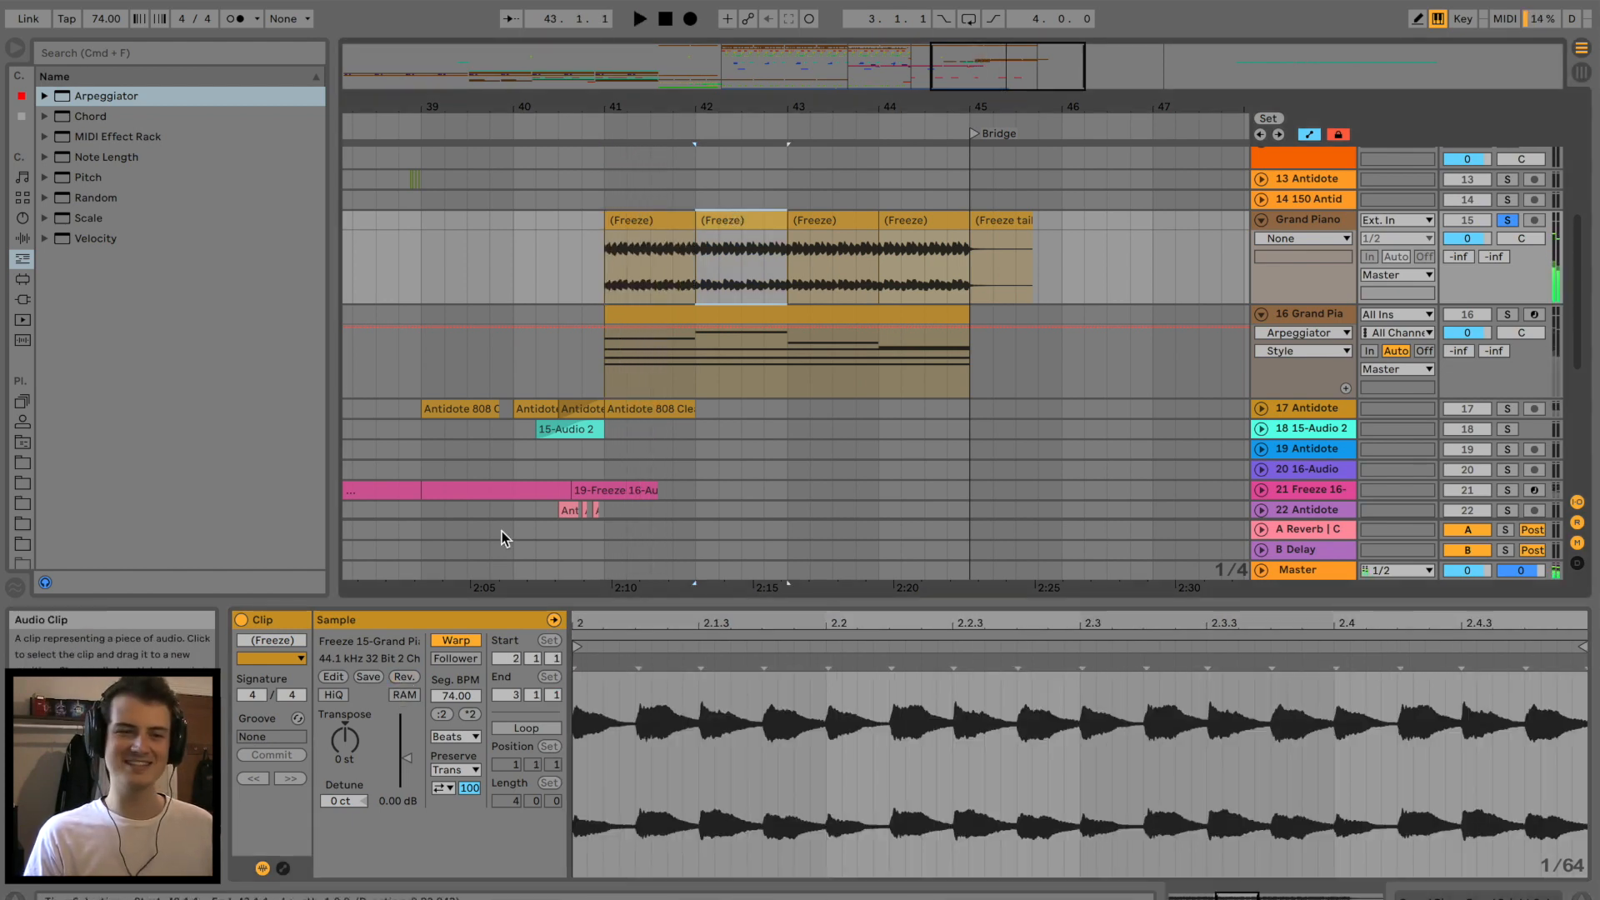
{"action": "left_click", "coordinate": [404, 676]}
{"action": "left_click", "coordinate": [820, 223]}
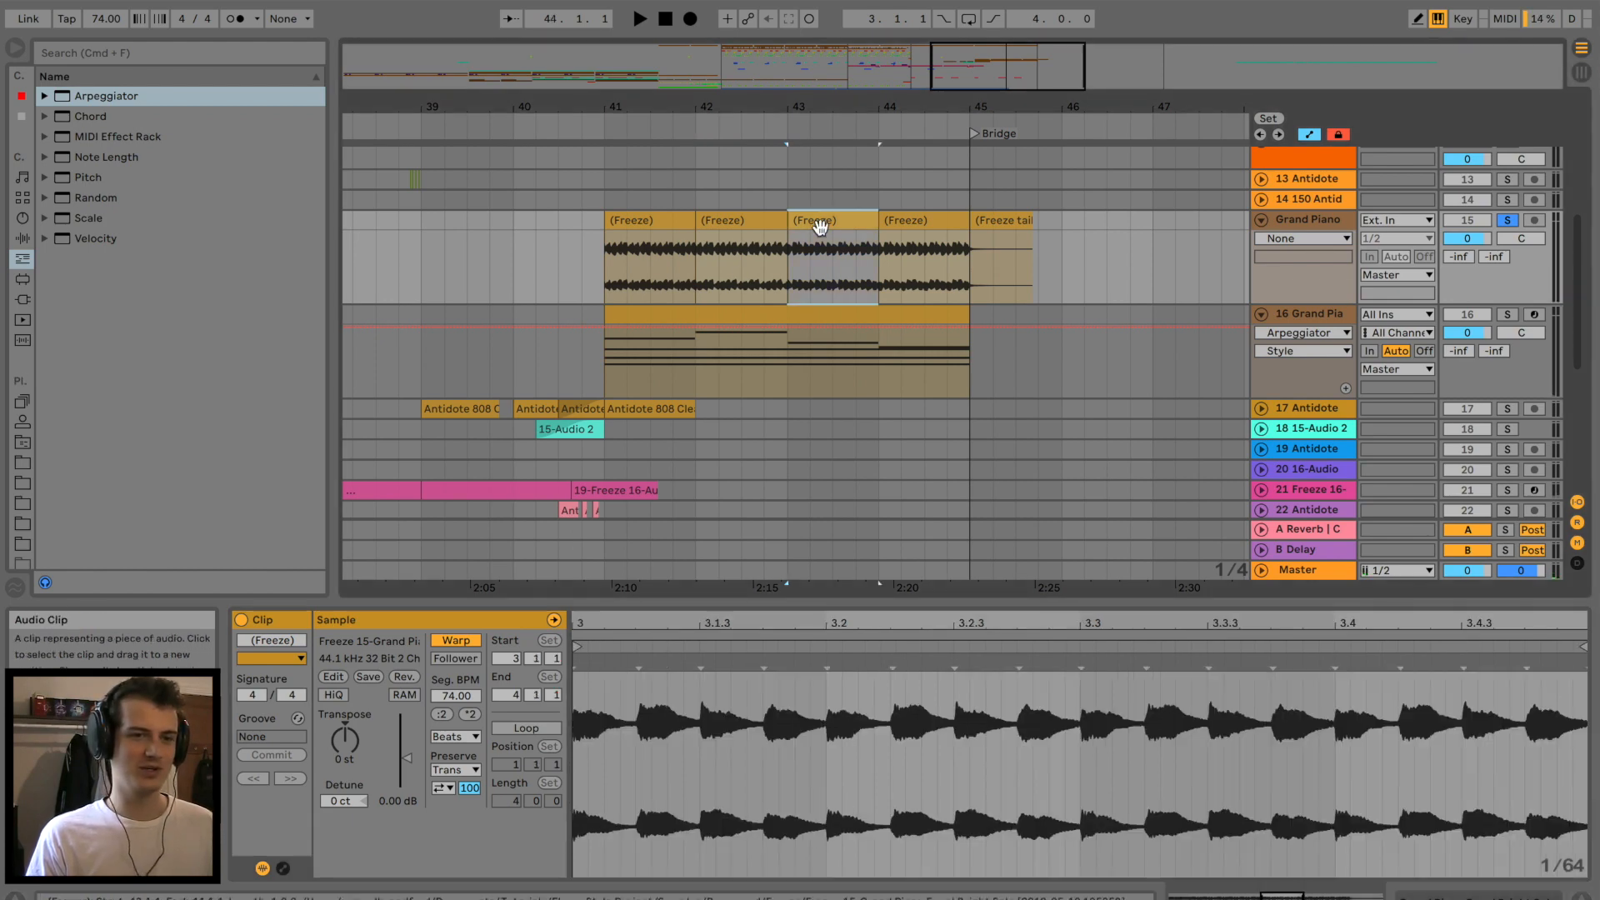
{"action": "left_click", "coordinate": [933, 215]}
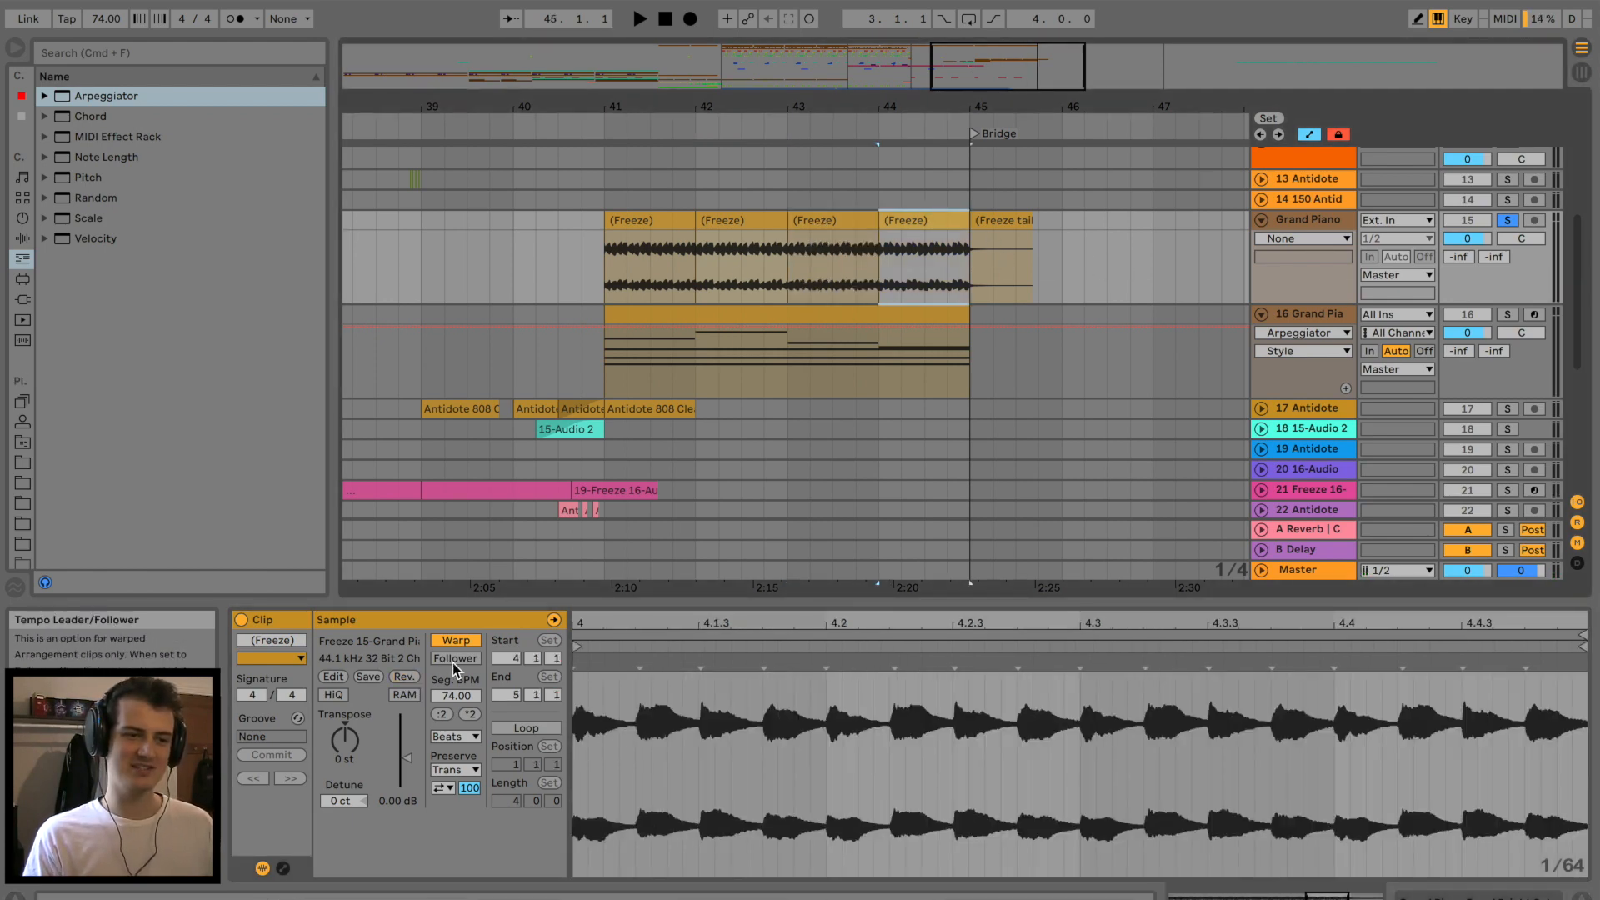
Unsolo the reversed piano and balance the pair during playback, setting track 15 to -1.5 dB and track 16 to -3.8 dB.
{"action": "left_click", "coordinate": [603, 247]}
{"action": "key", "text": "space"}
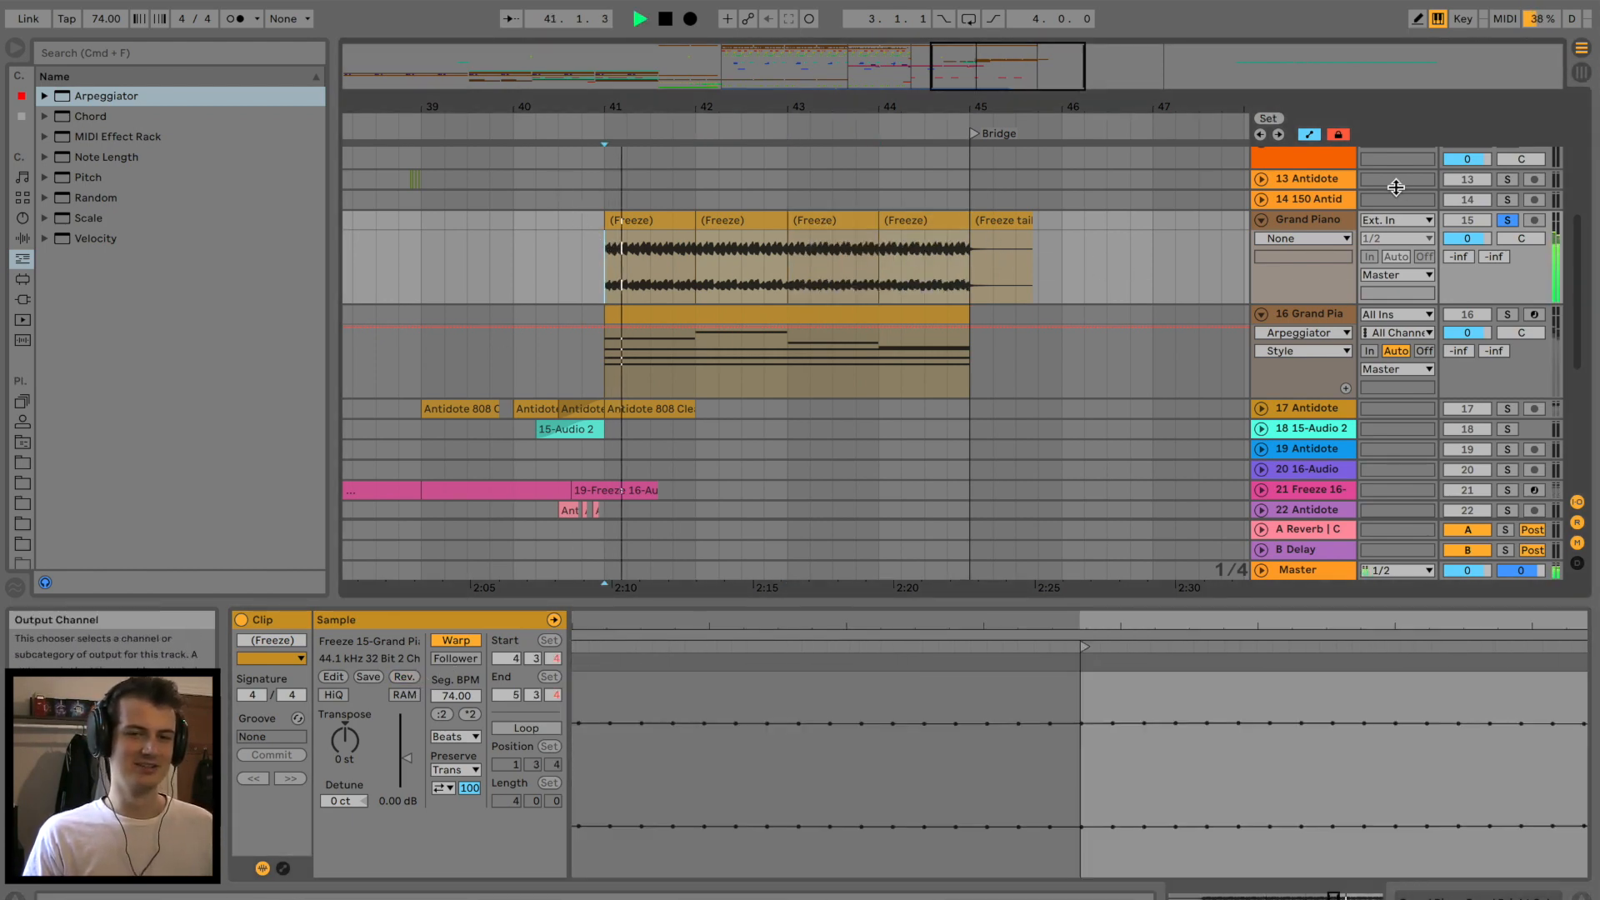
{"action": "left_click", "coordinate": [1507, 221]}
{"action": "left_click_drag", "start_coordinate": [1468, 239], "coordinate": [1481, 337]}
{"action": "key", "text": "space"}
{"action": "left_click", "coordinate": [1306, 314]}
{"action": "key", "text": "space"}
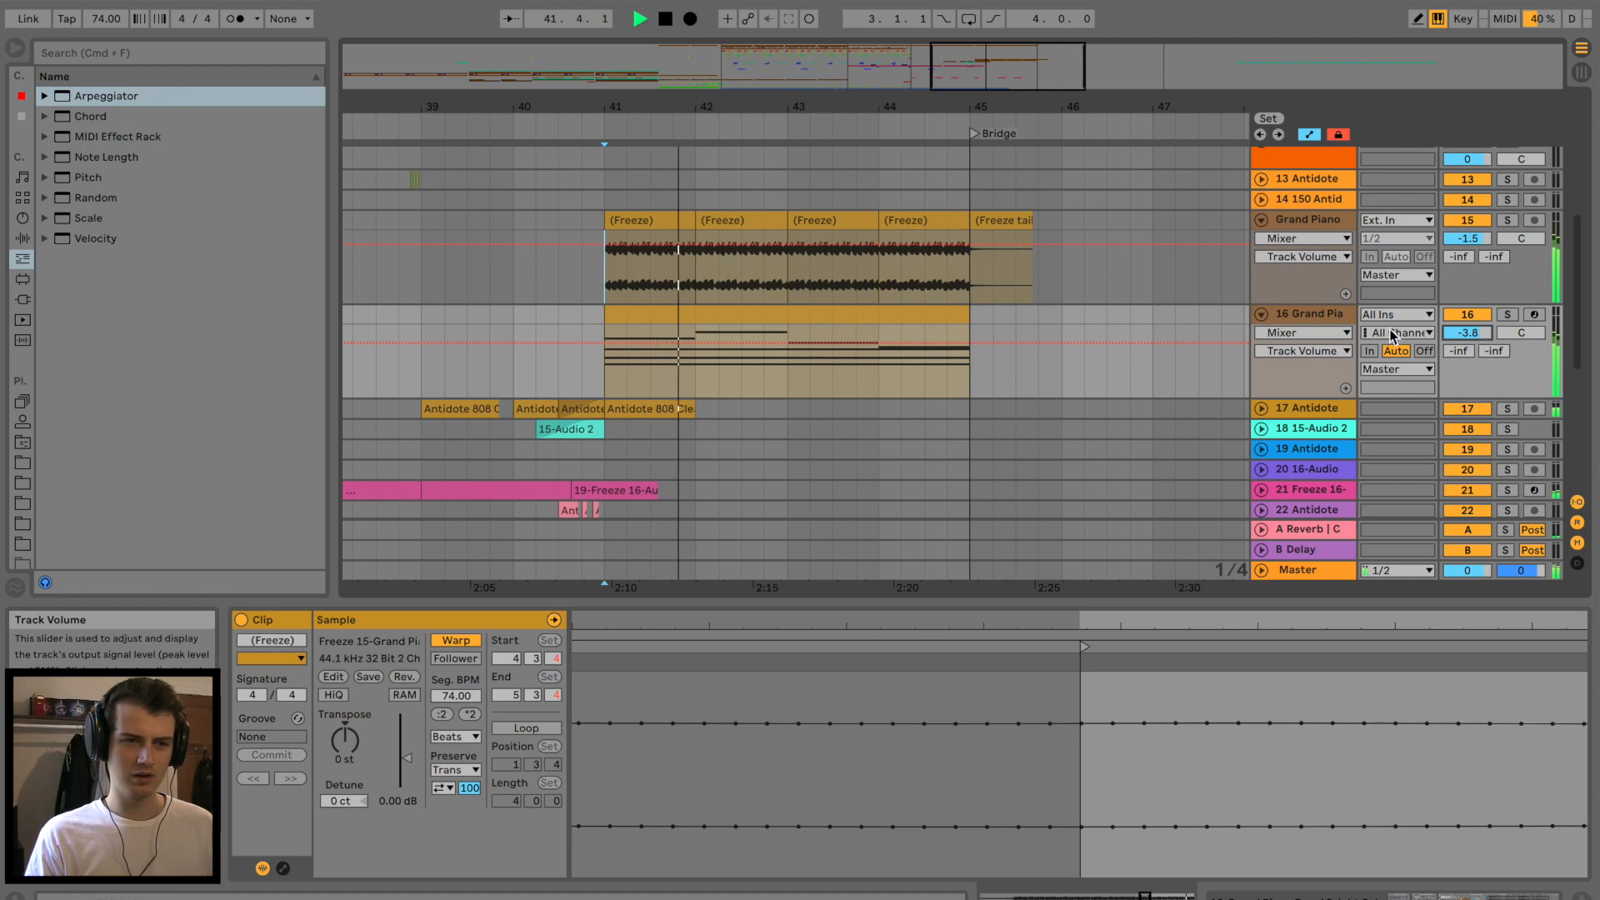
{"action": "key", "text": "space"}
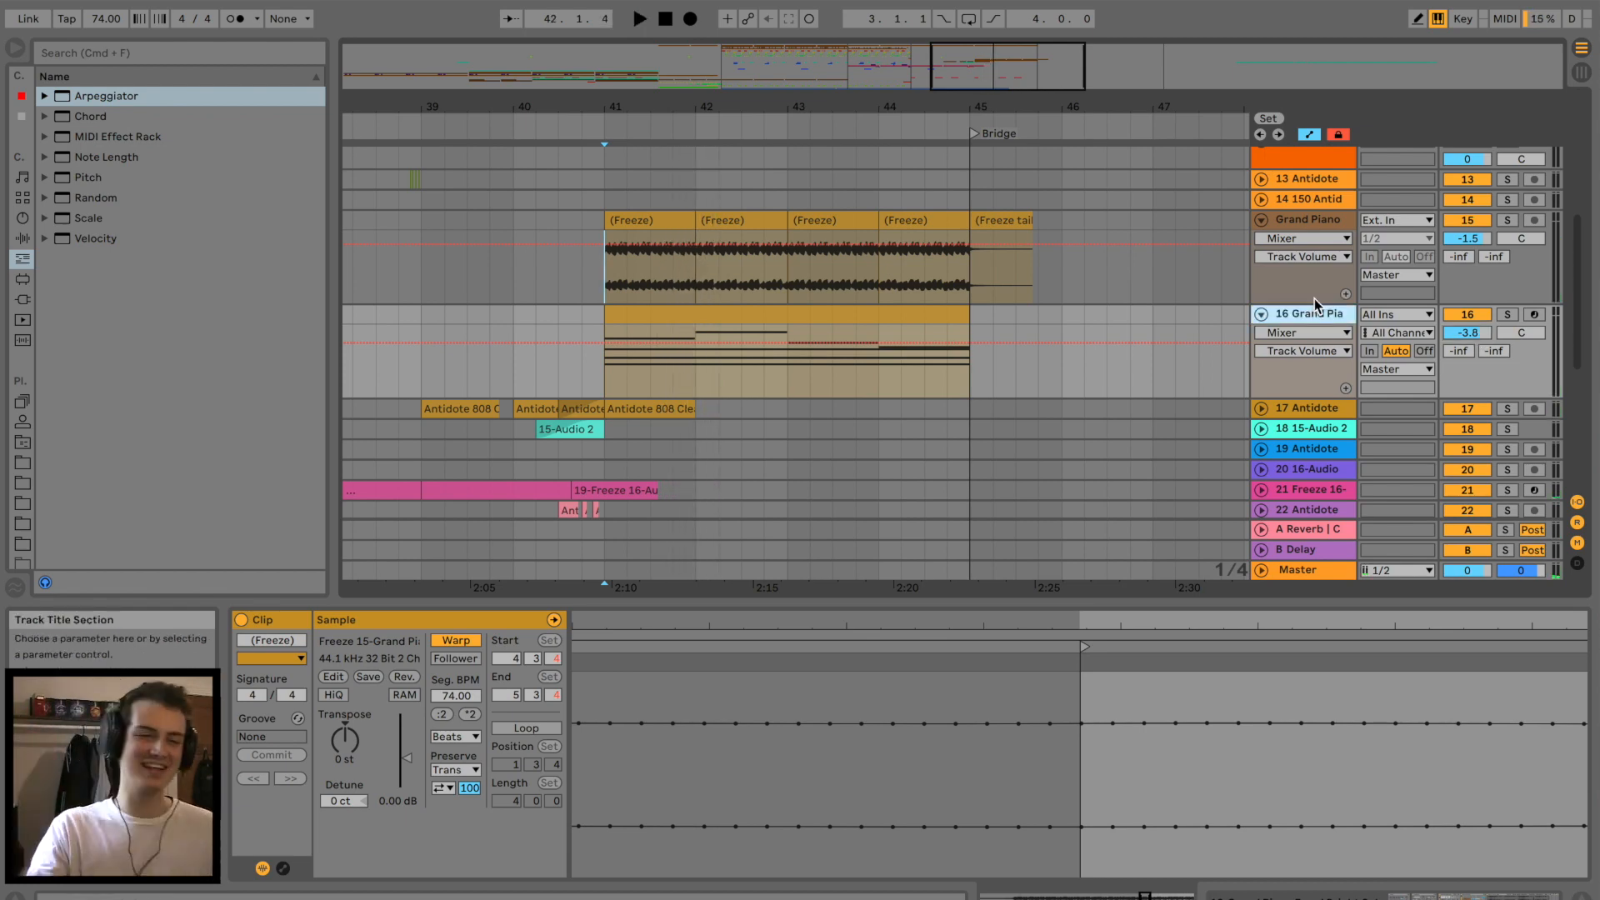
Freeze and flatten Grand Piano track 16 to audio, and audition it soloed together with the reversed piano on track 15.
{"action": "left_click", "coordinate": [1317, 220]}
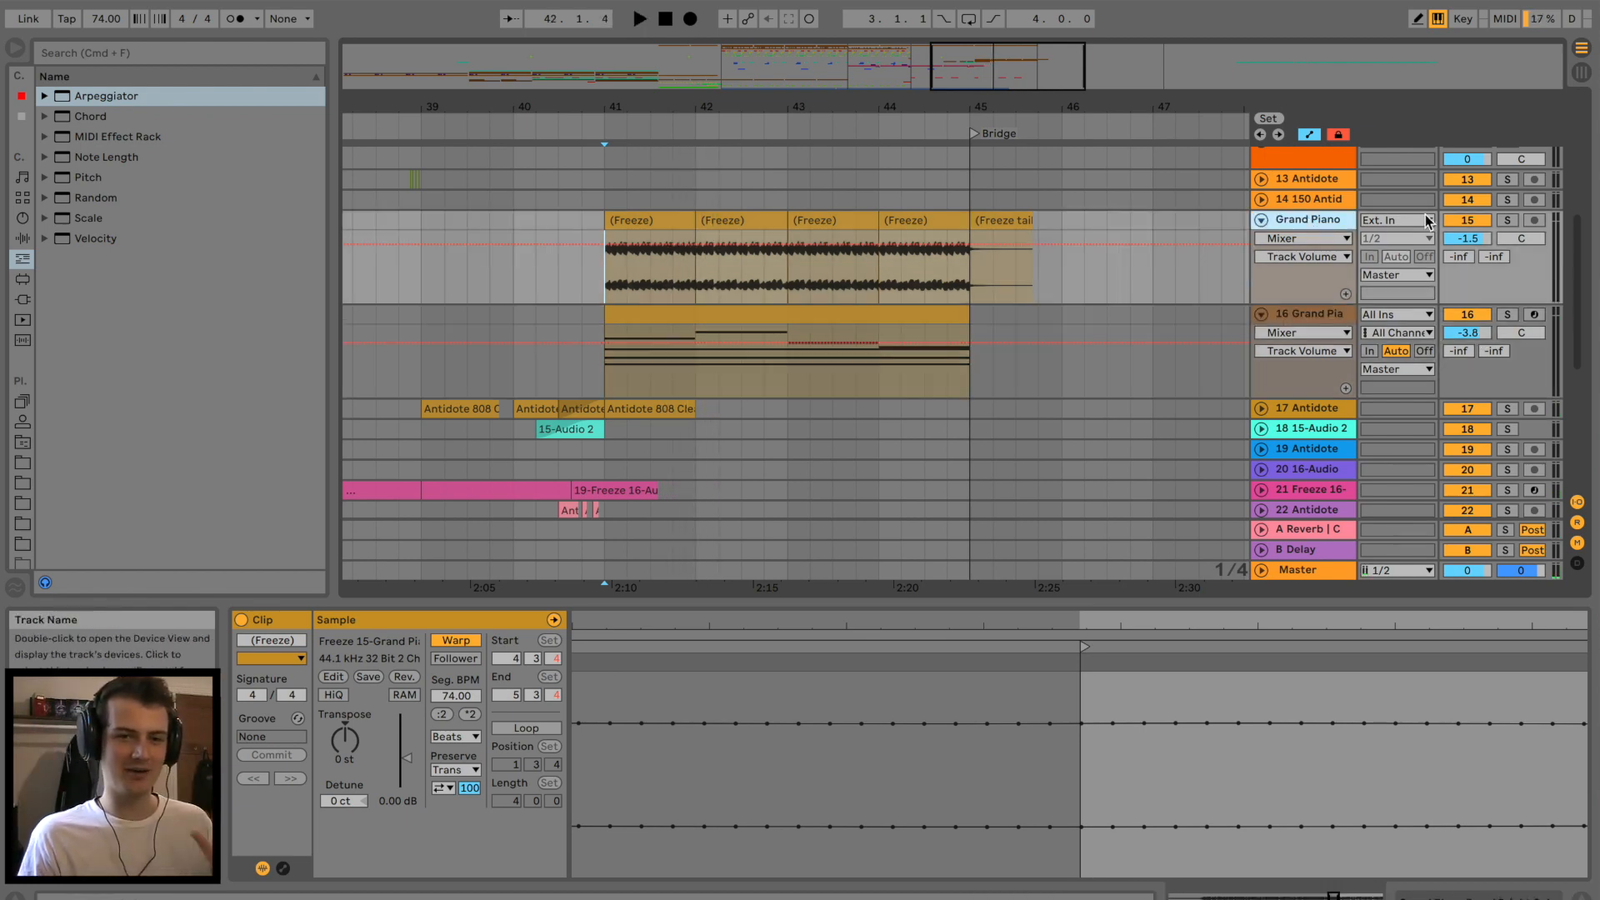
{"action": "left_click", "coordinate": [1507, 221]}
{"action": "left_click", "coordinate": [702, 312]}
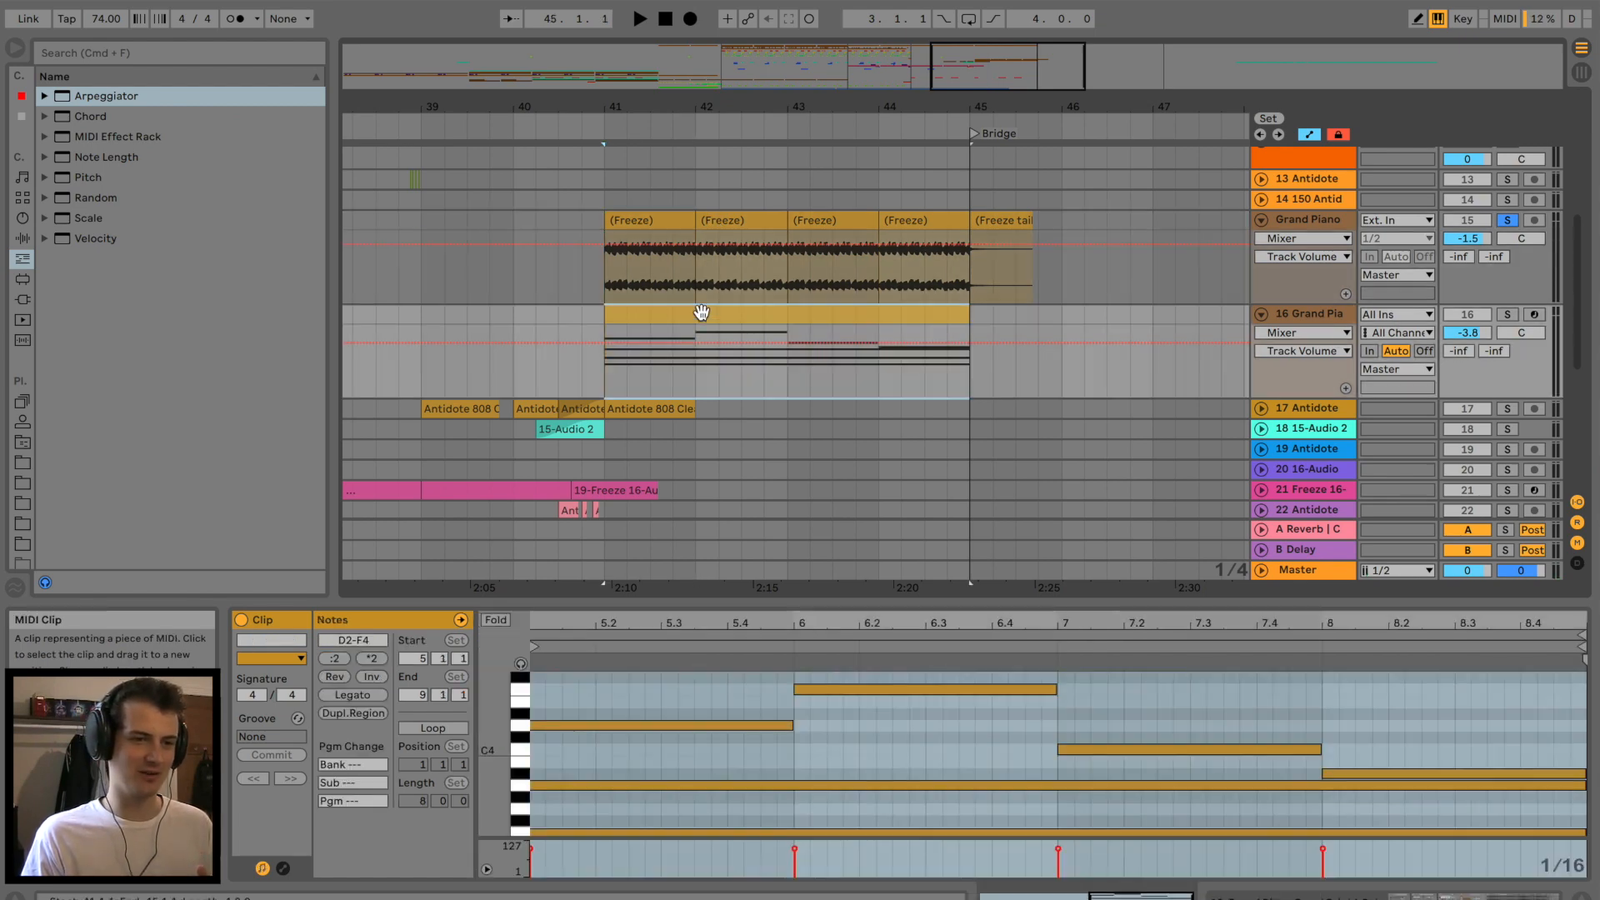
{"action": "double_click", "coordinate": [1306, 315]}
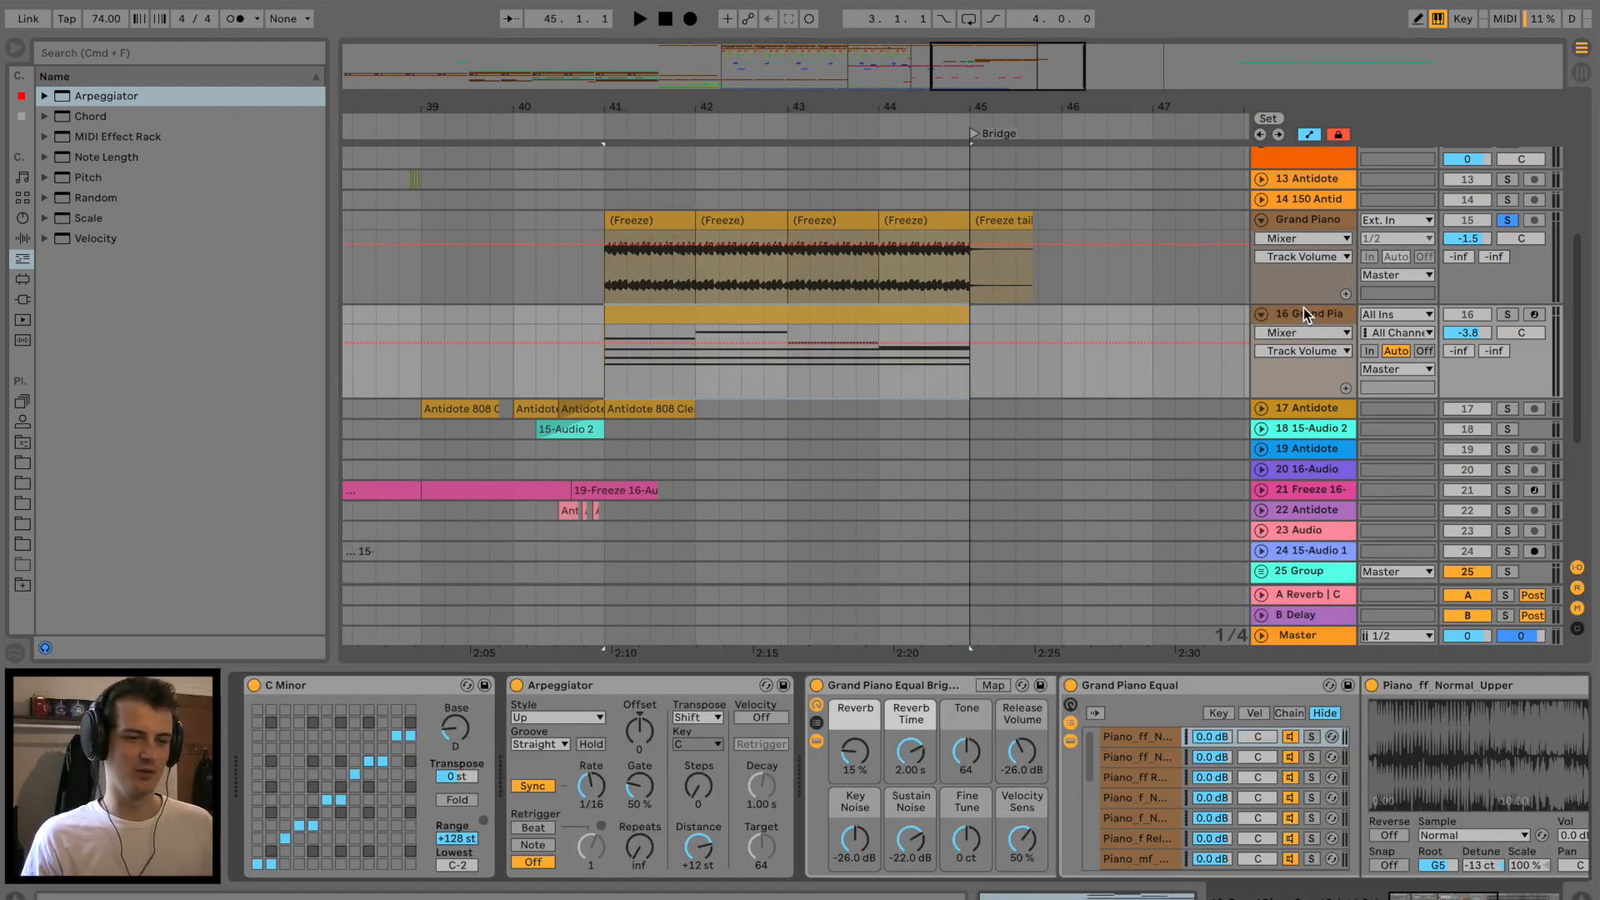
{"action": "left_click", "coordinate": [1300, 319]}
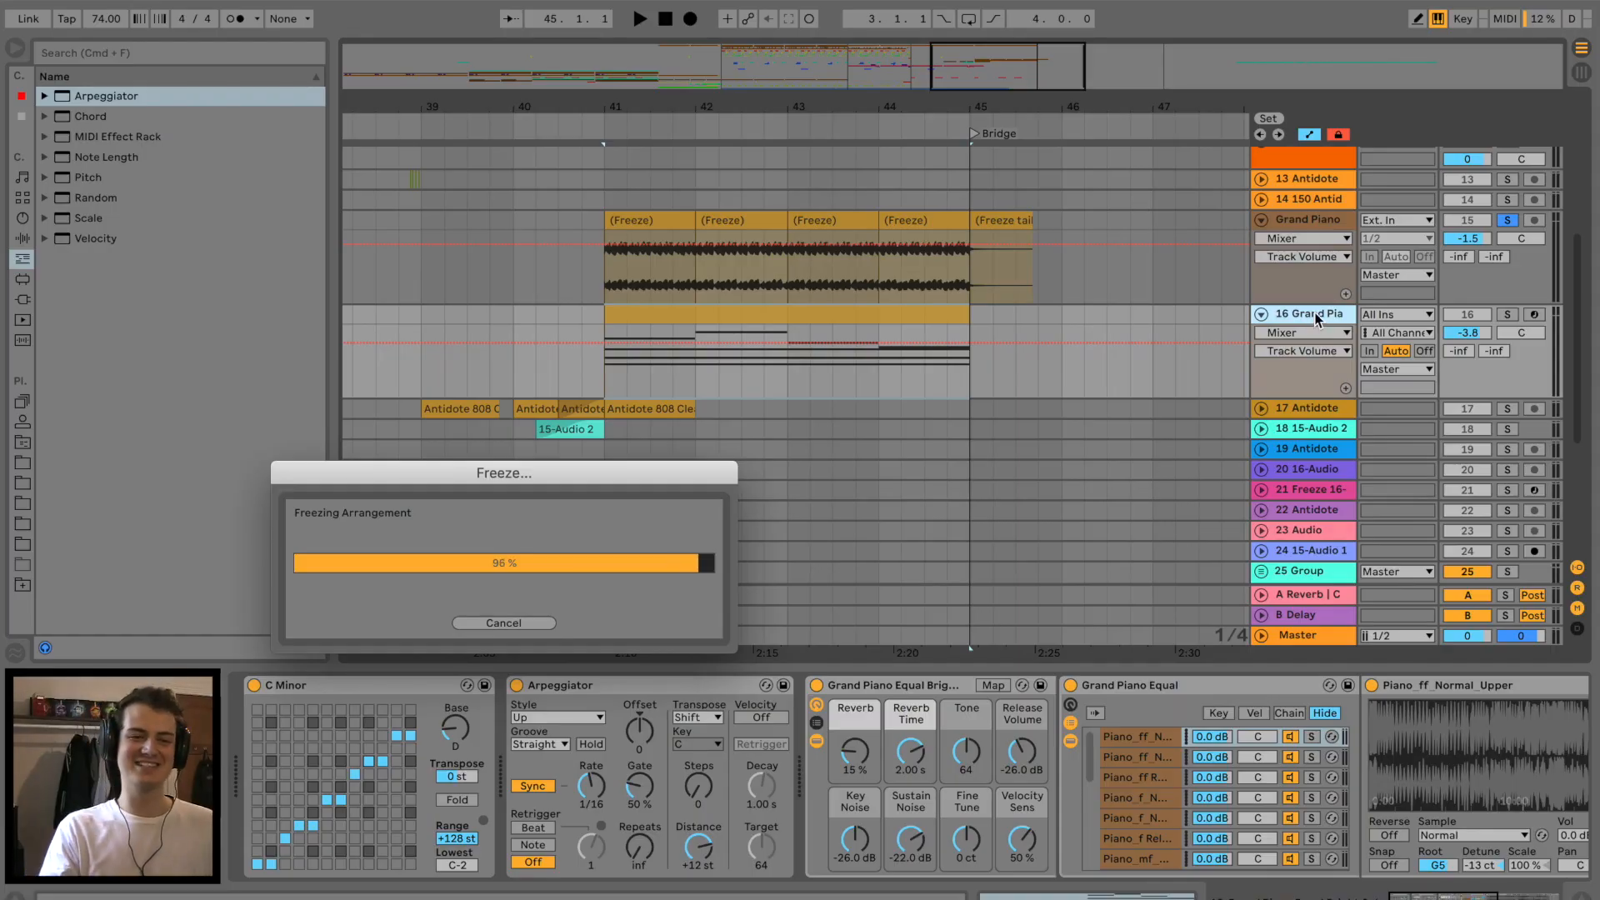
{"action": "right_click", "coordinate": [1314, 319]}
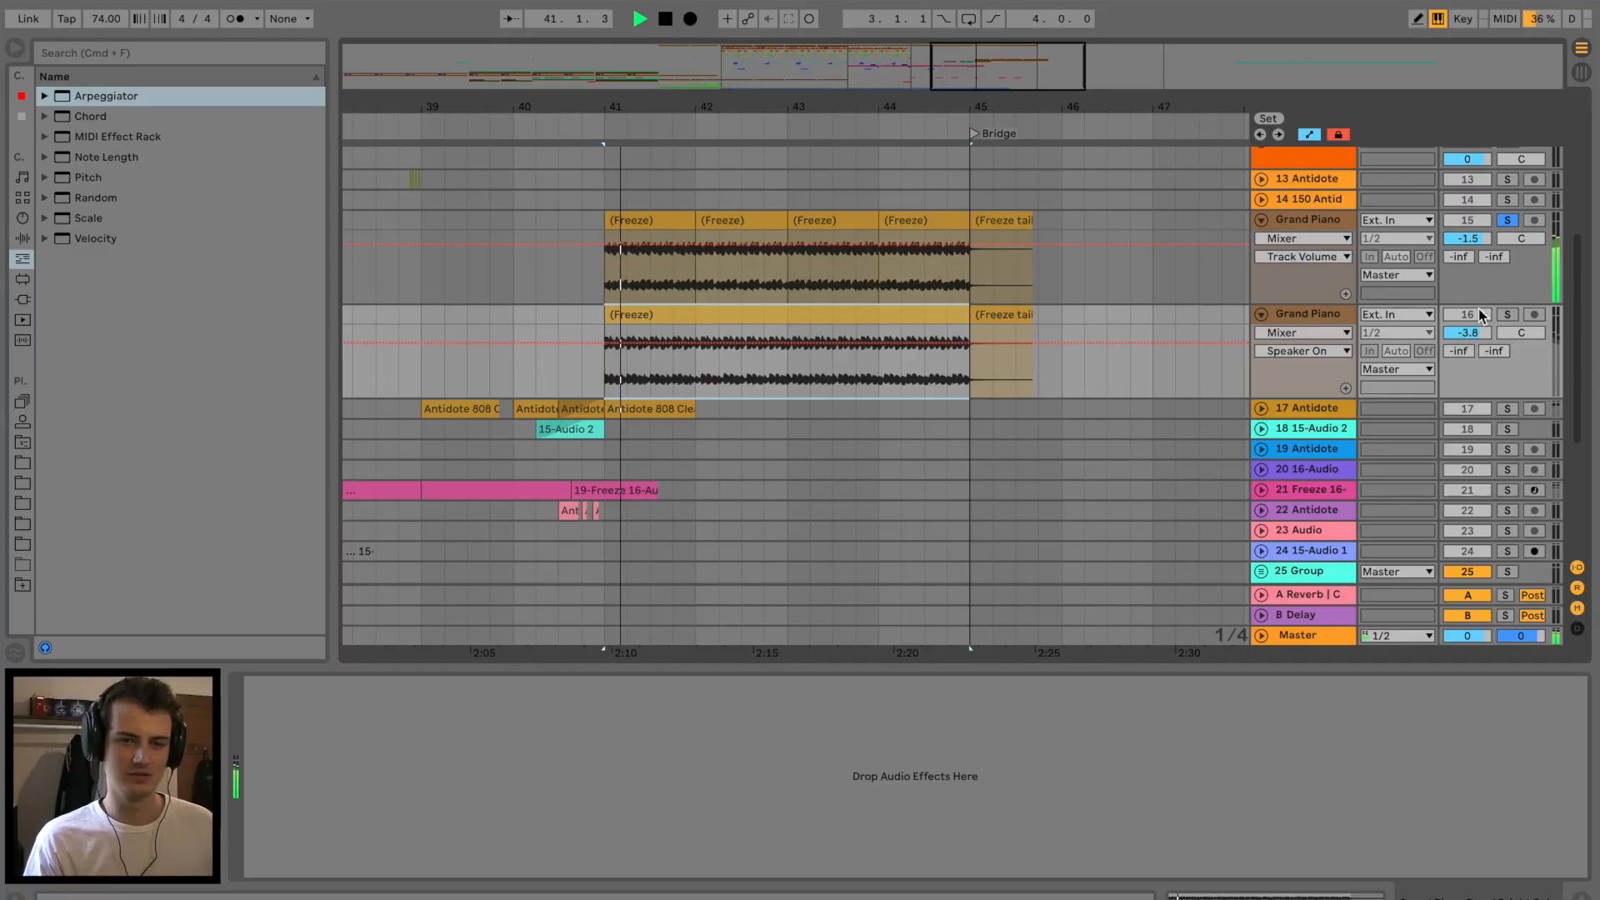
{"action": "left_click", "coordinate": [1506, 314]}
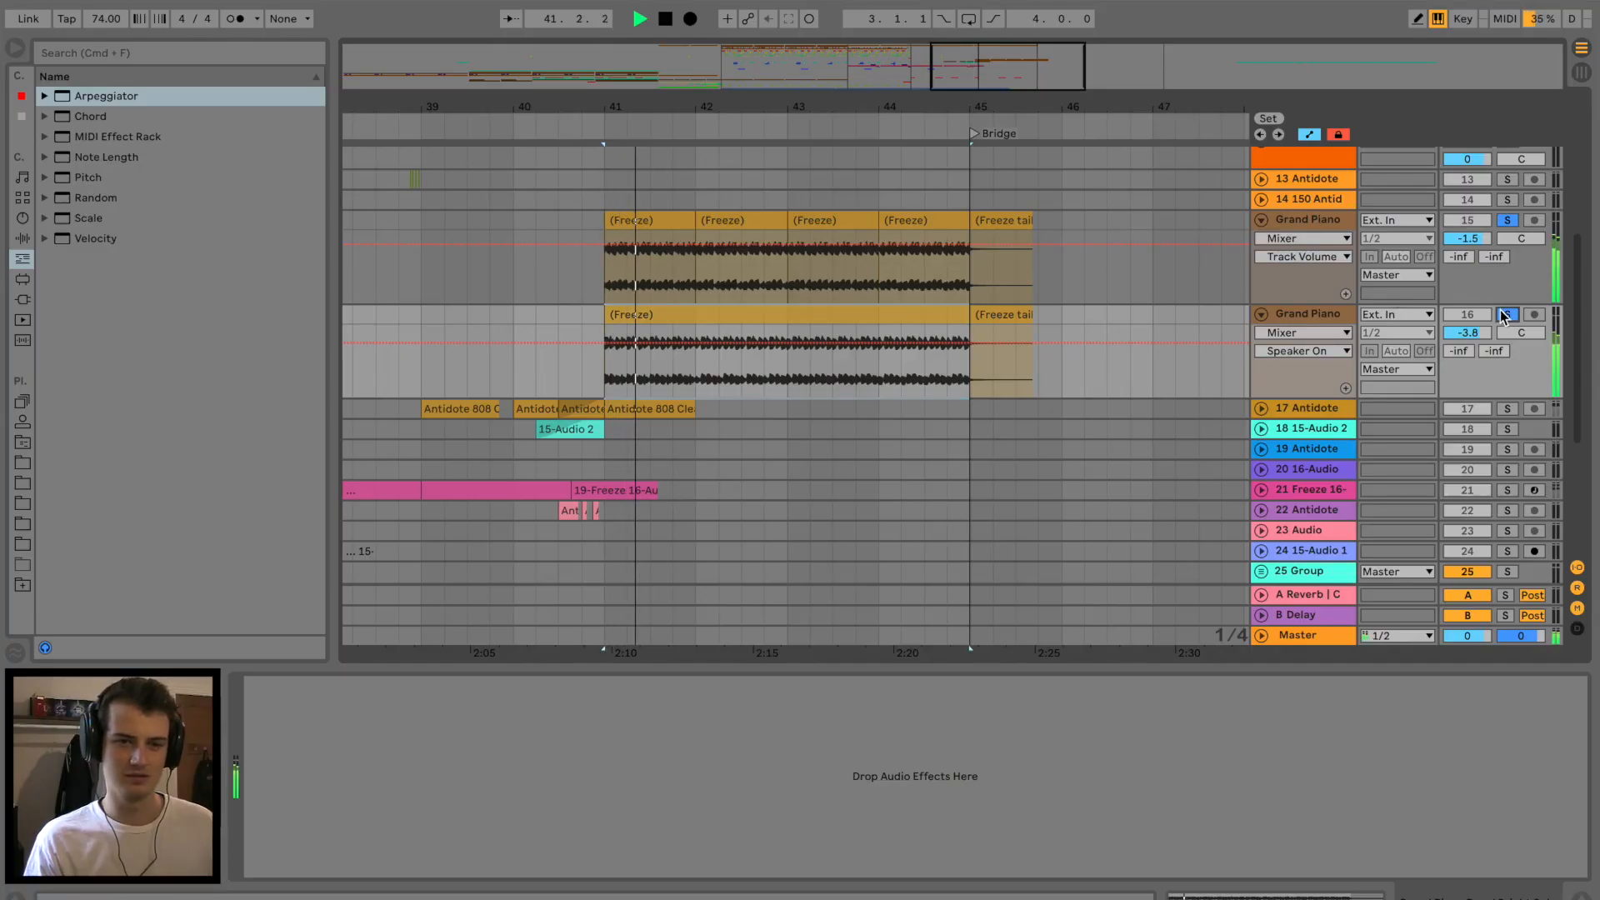
Transpose the audio clip on Grand Piano track 16 up 12 semitones and audition it from bar 41.
{"action": "left_click", "coordinate": [882, 312]}
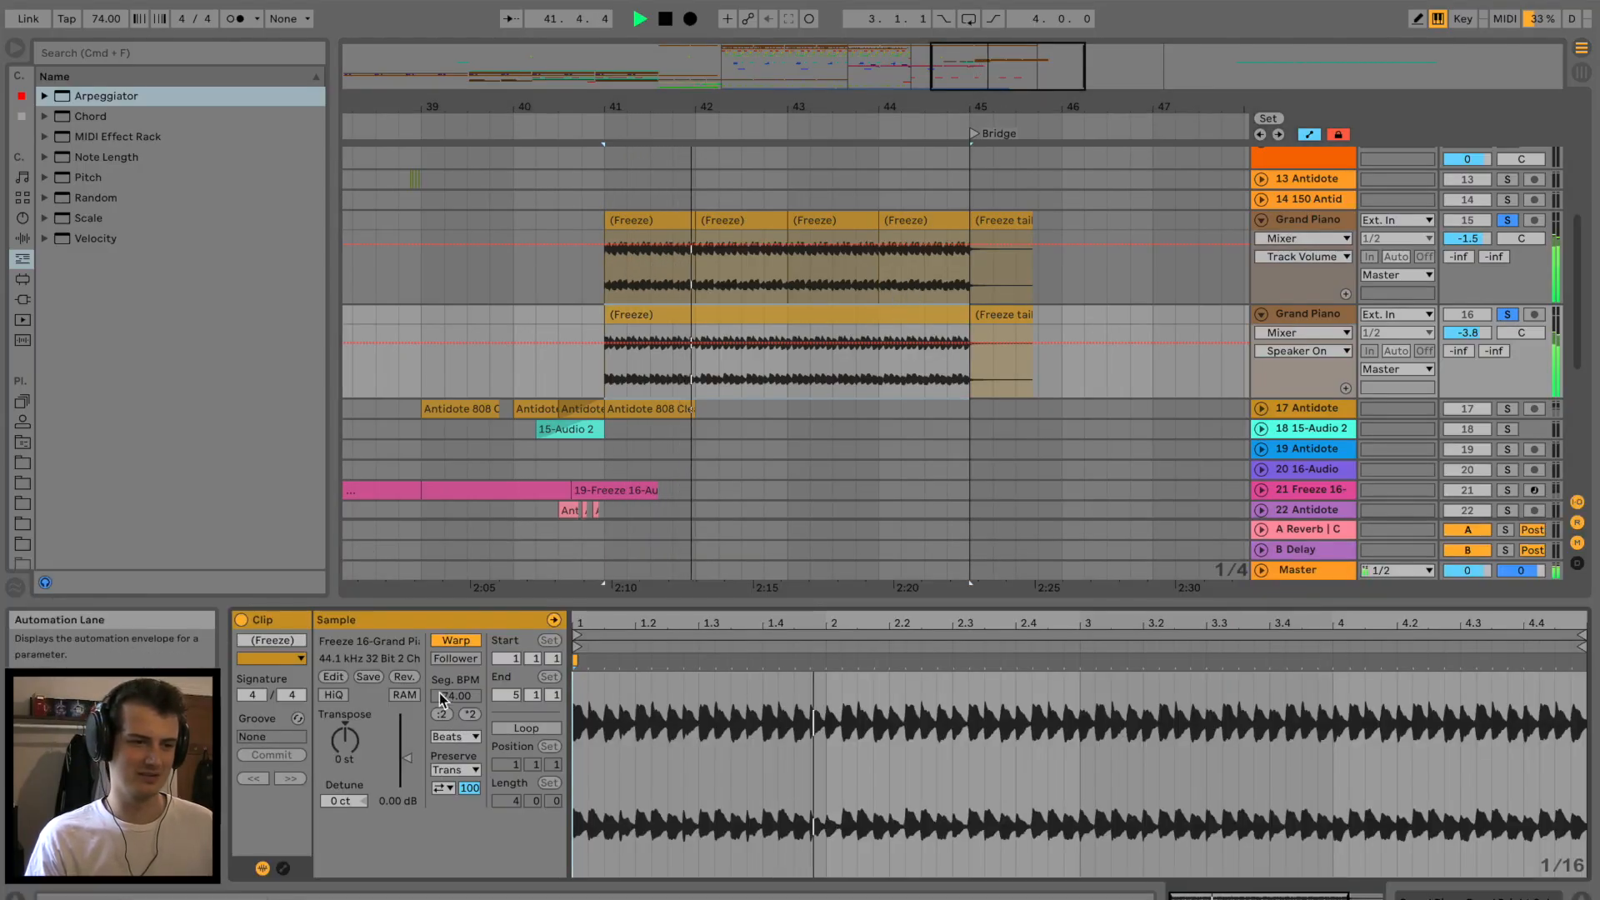
{"action": "mouse_move", "coordinate": [345, 739]}
{"action": "left_mouse_down"}
{"action": "mouse_move", "coordinate": [345, 708]}
{"action": "mouse_move", "coordinate": [345, 742]}
{"action": "left_mouse_up"}
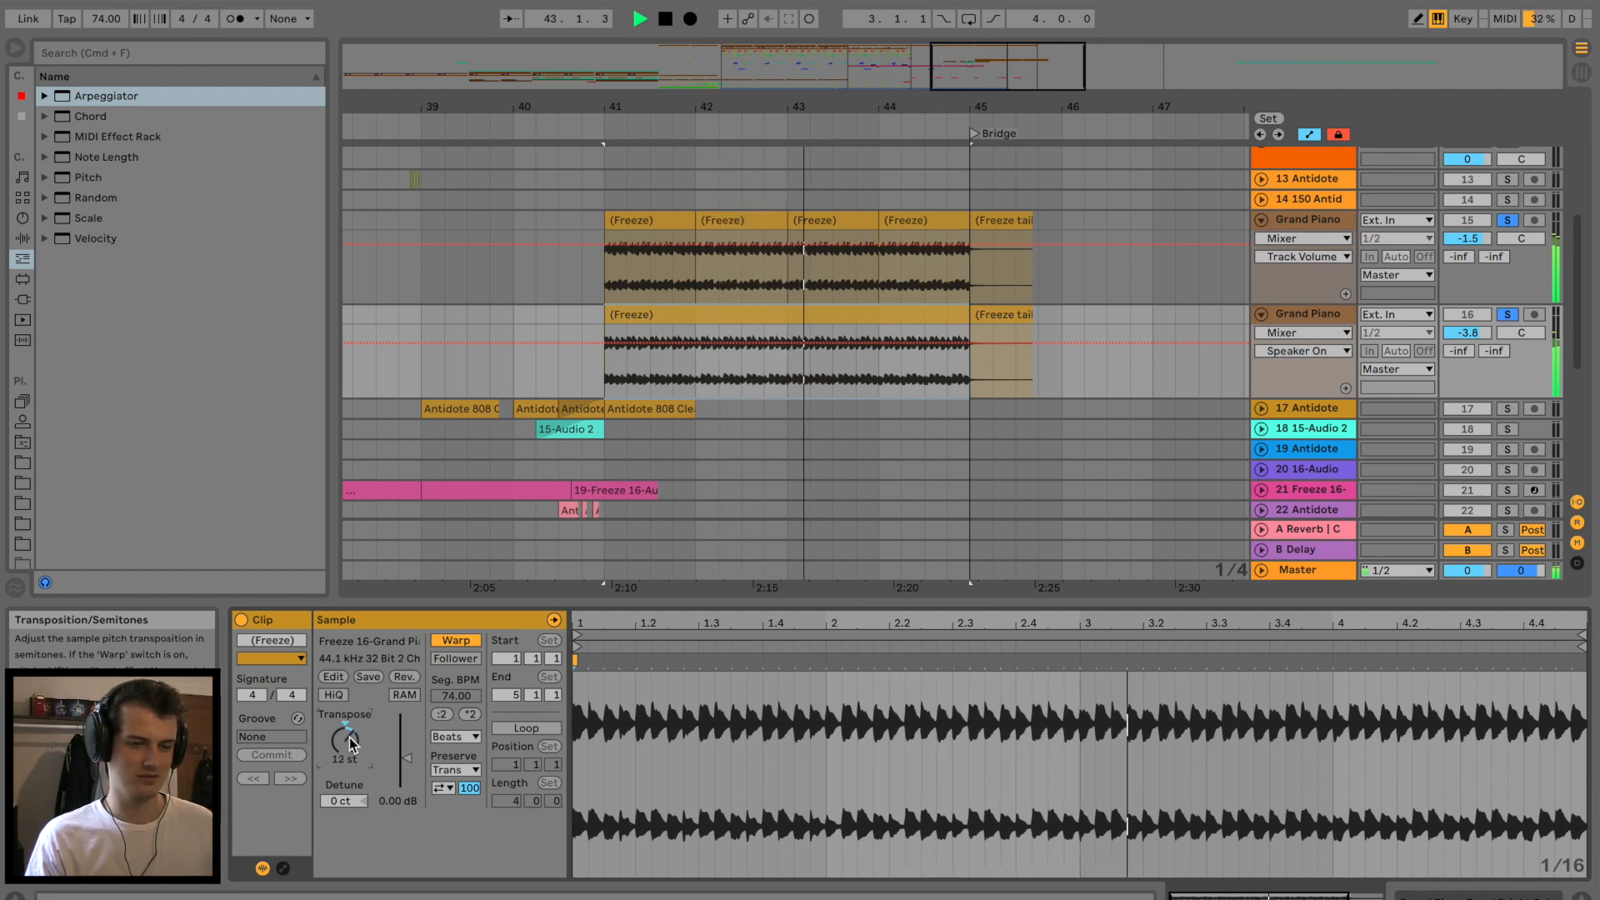
{"action": "key", "text": "space"}
{"action": "key", "text": "space"}
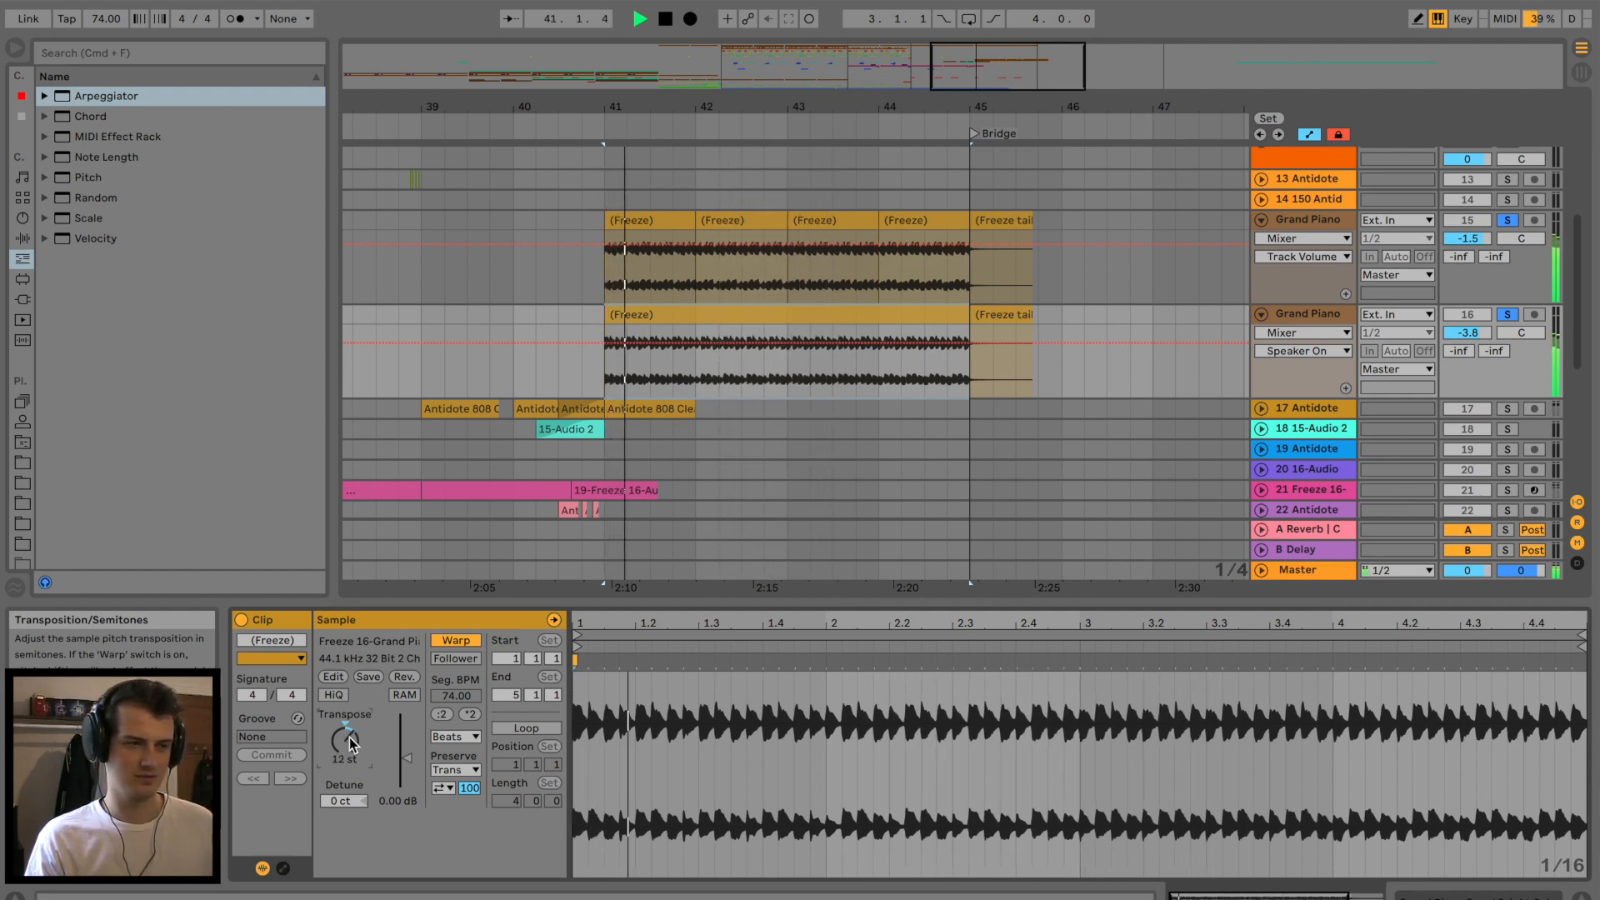
Add an EQ Eight to Grand Piano track 15 and make band 1 a low cut at about 284 Hz.
{"action": "left_click", "coordinate": [22, 238]}
{"action": "left_click_drag", "start_coordinate": [96, 340], "coordinate": [635, 275]}
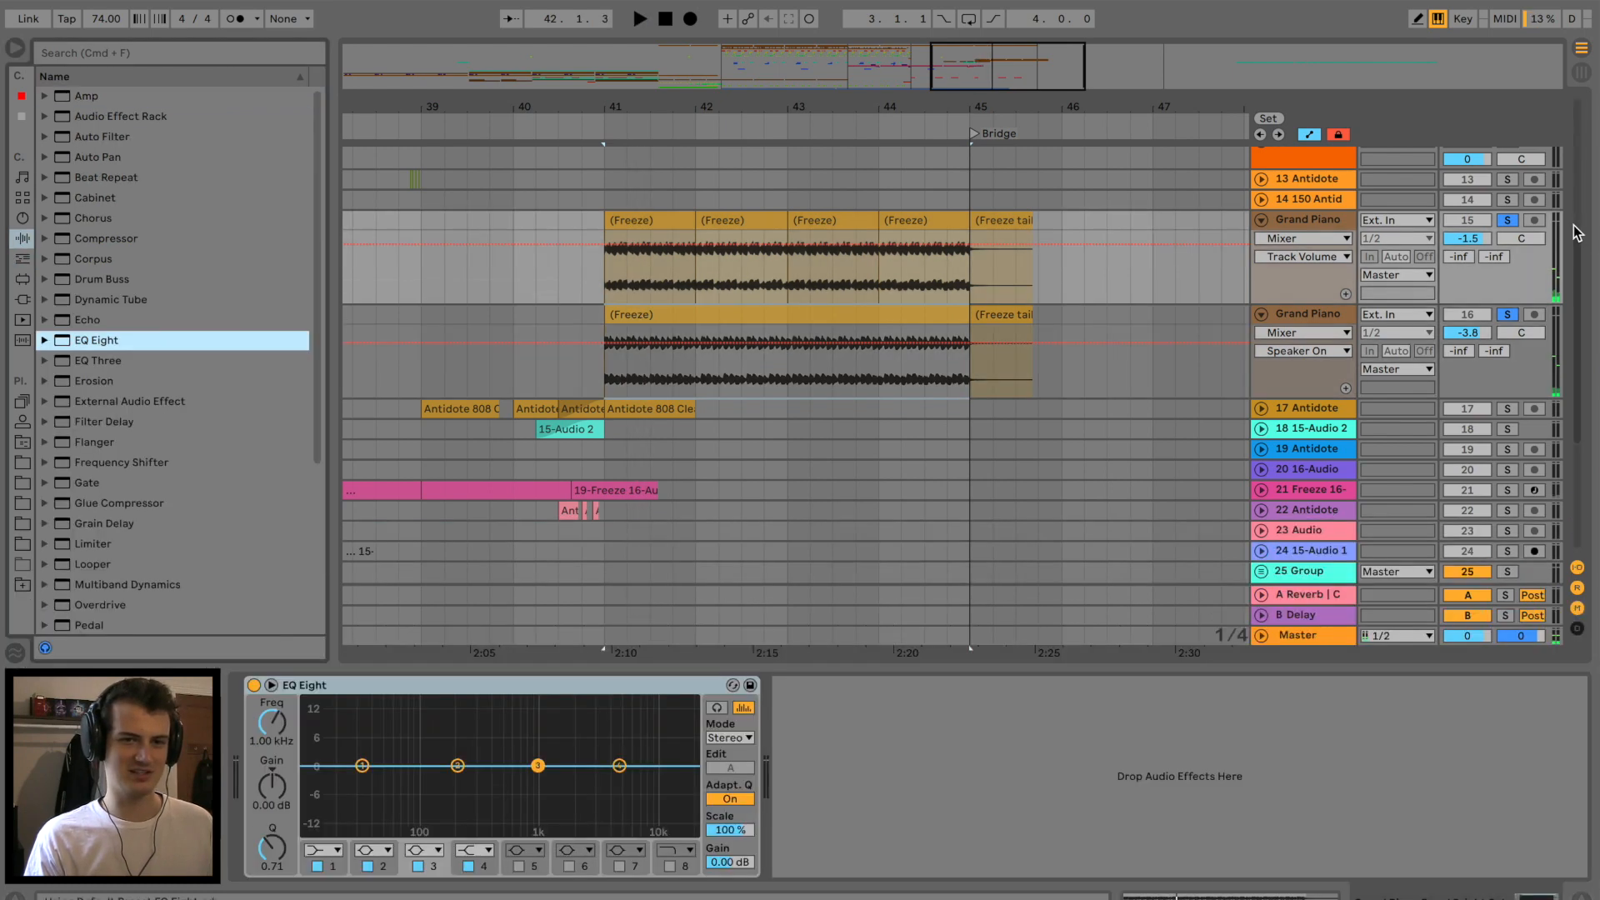
{"action": "left_click", "coordinate": [328, 850]}
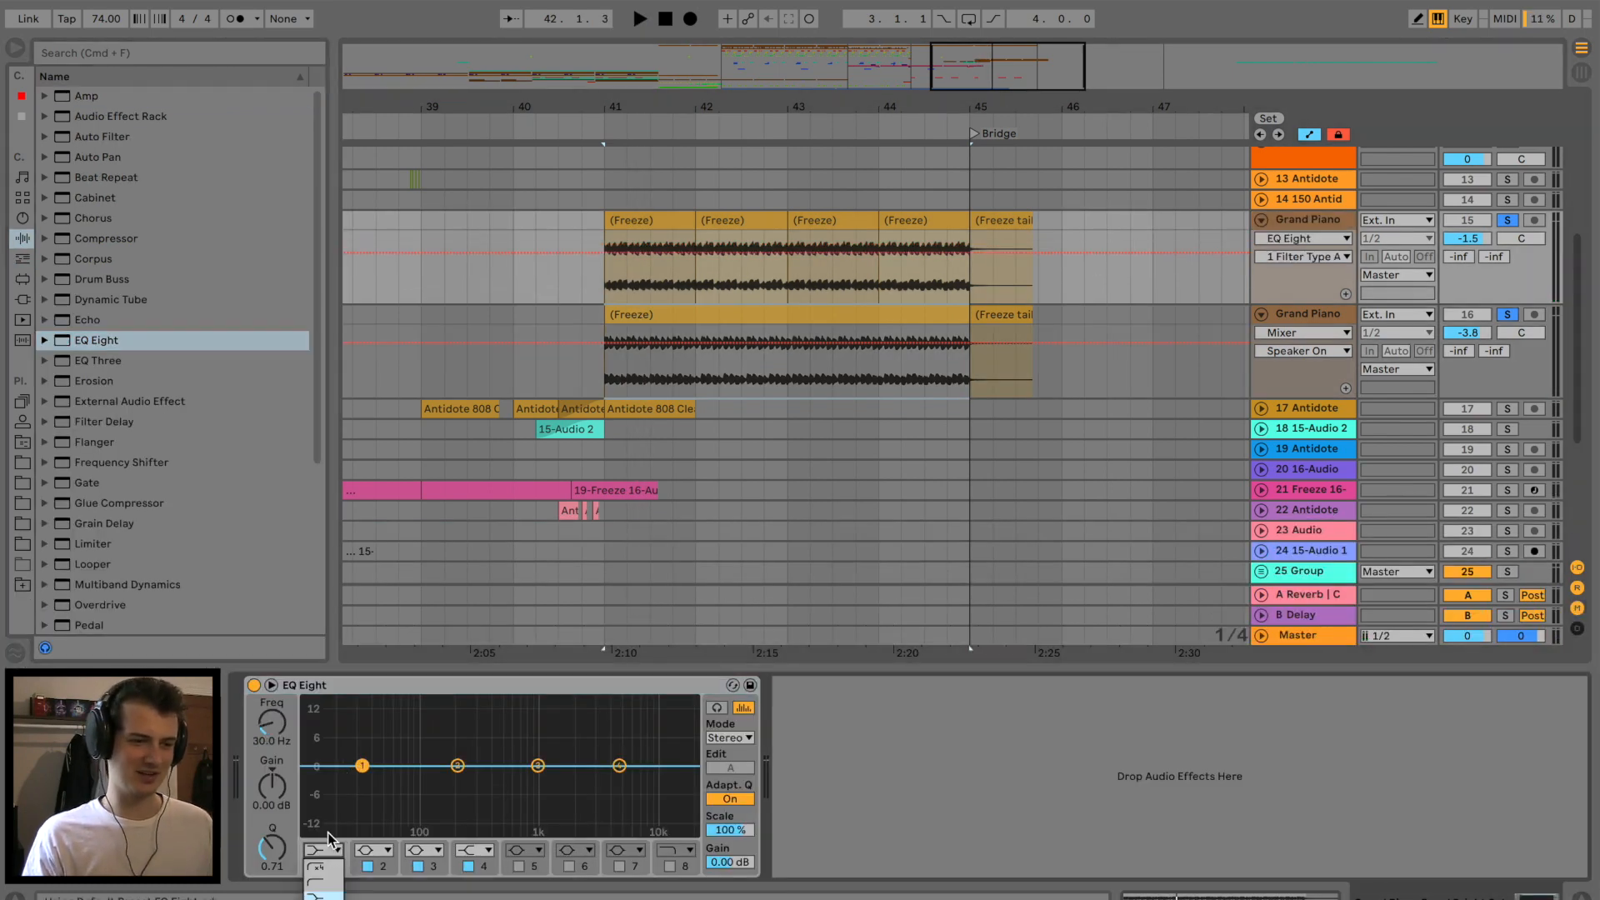
{"action": "left_click", "coordinate": [321, 871]}
{"action": "key", "text": "space"}
{"action": "left_click_drag", "start_coordinate": [362, 786], "coordinate": [474, 794]}
{"action": "key", "text": "space"}
Load the Soundtoys LittleMicroShift plug-in on Grand Piano track 16 and turn its mix down towards dry during playback.
{"action": "left_click", "coordinate": [1513, 370]}
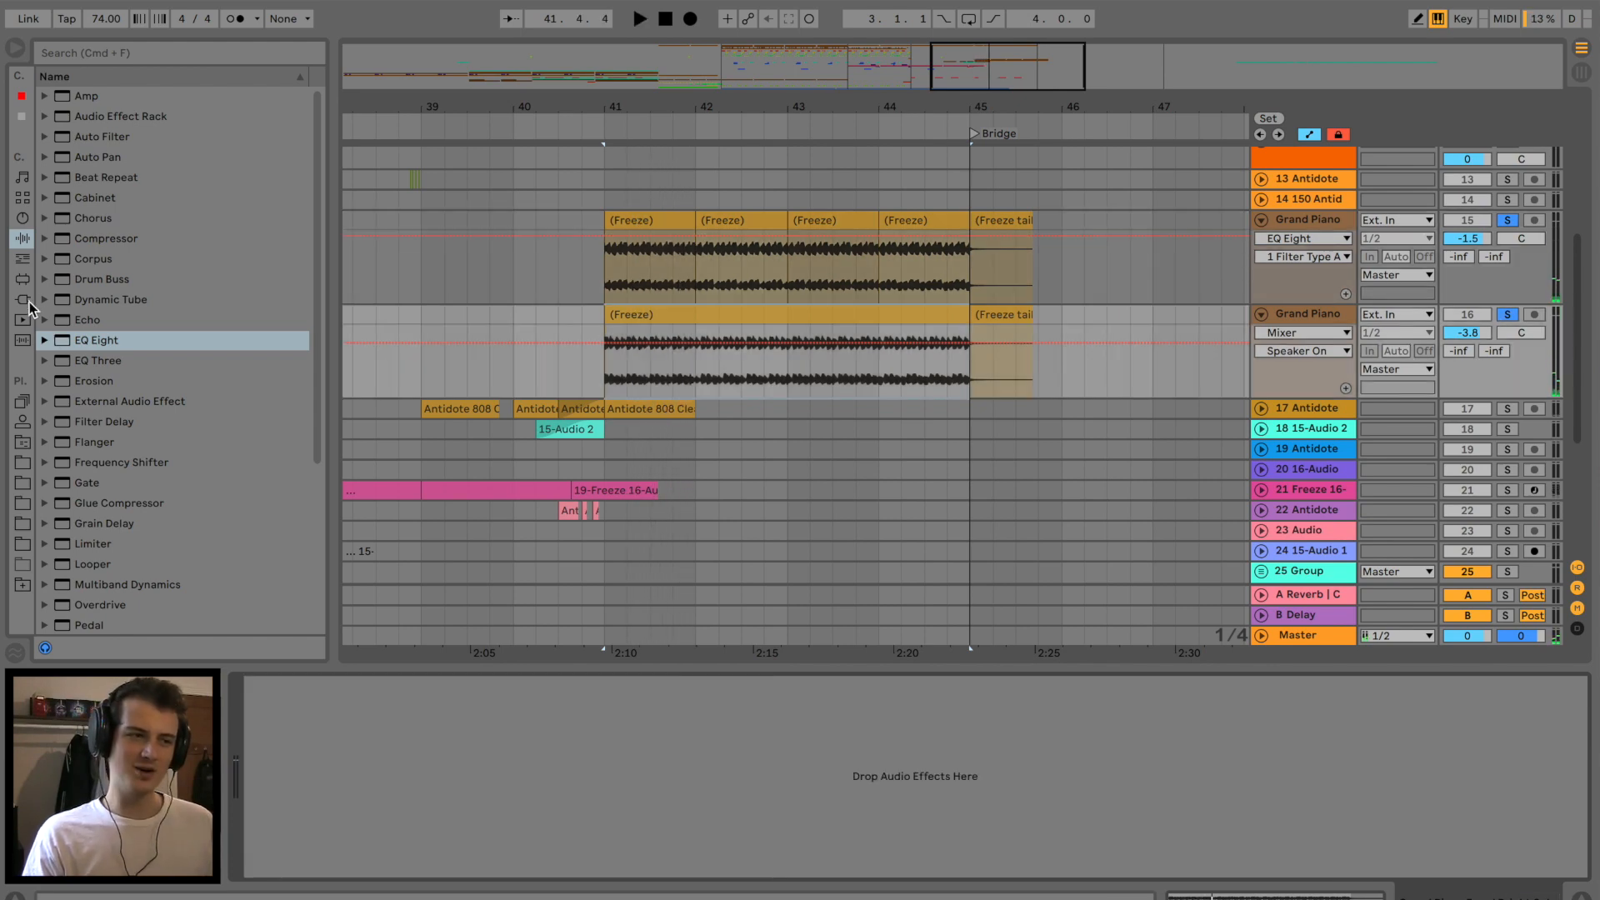
{"action": "left_click", "coordinate": [28, 302]}
{"action": "double_click", "coordinate": [56, 116]}
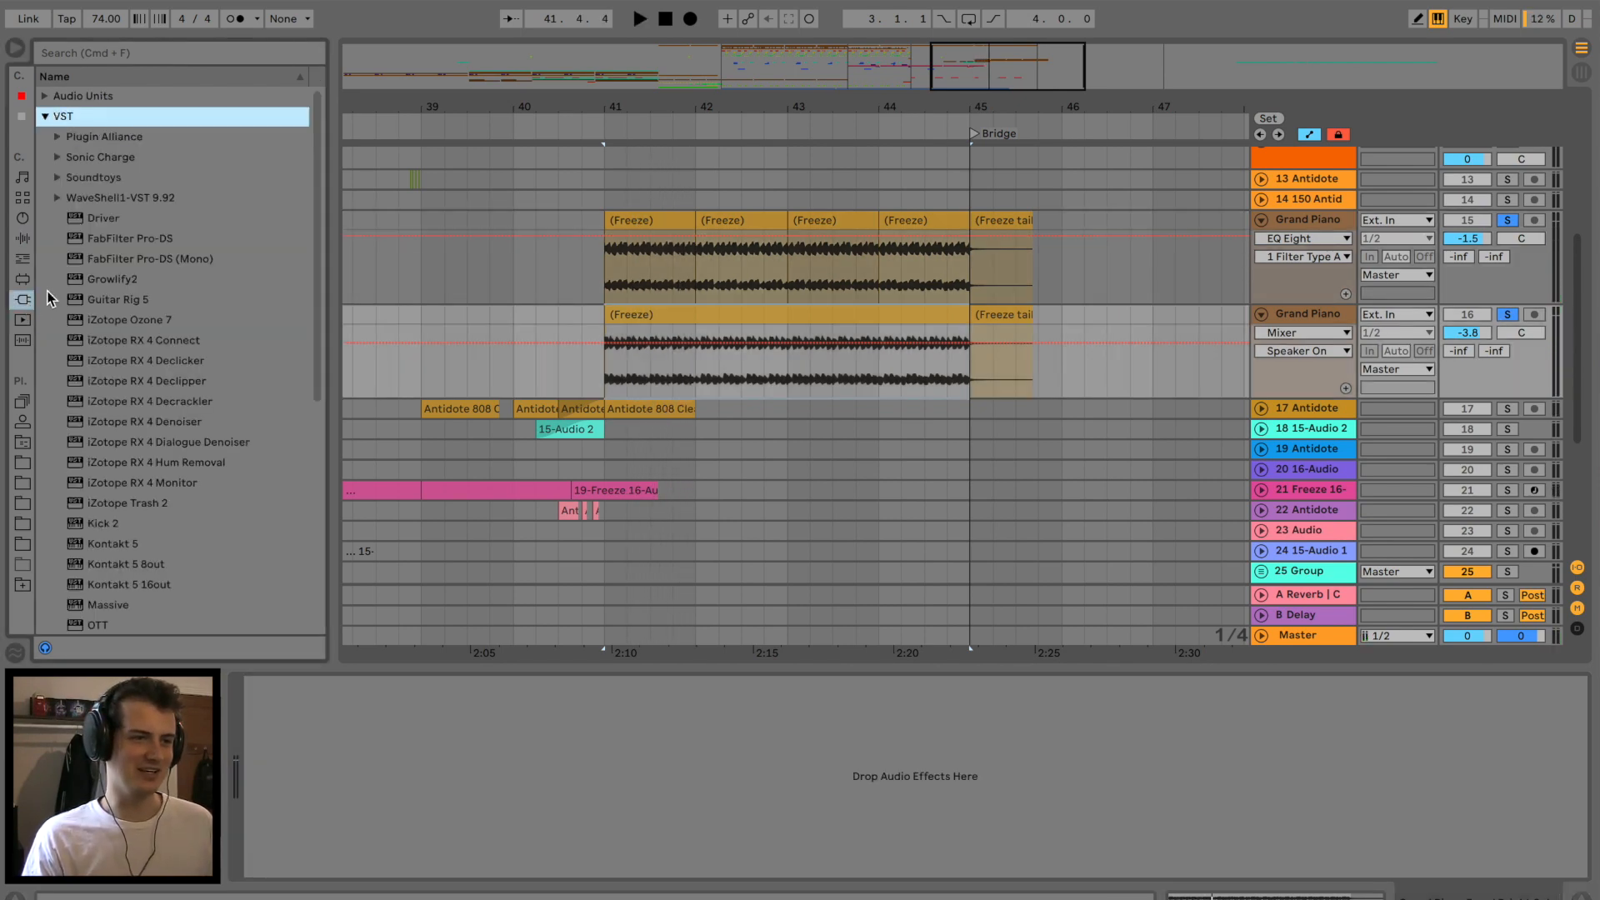
{"action": "left_click_drag", "start_coordinate": [892, 380], "coordinate": [866, 411]}
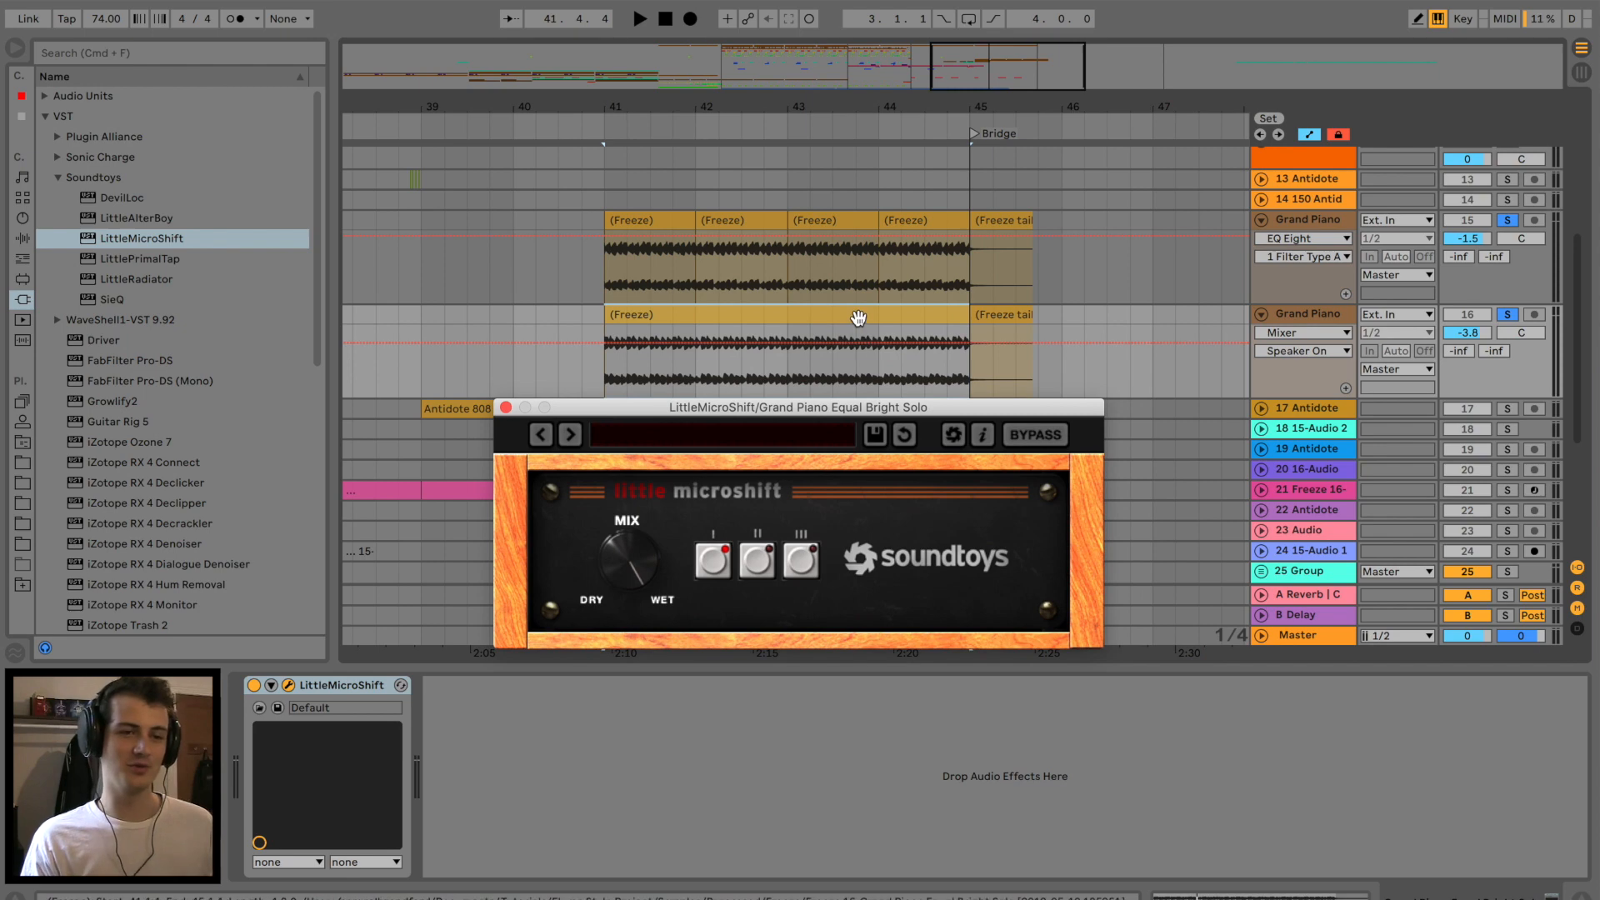
{"action": "left_click", "coordinate": [858, 318]}
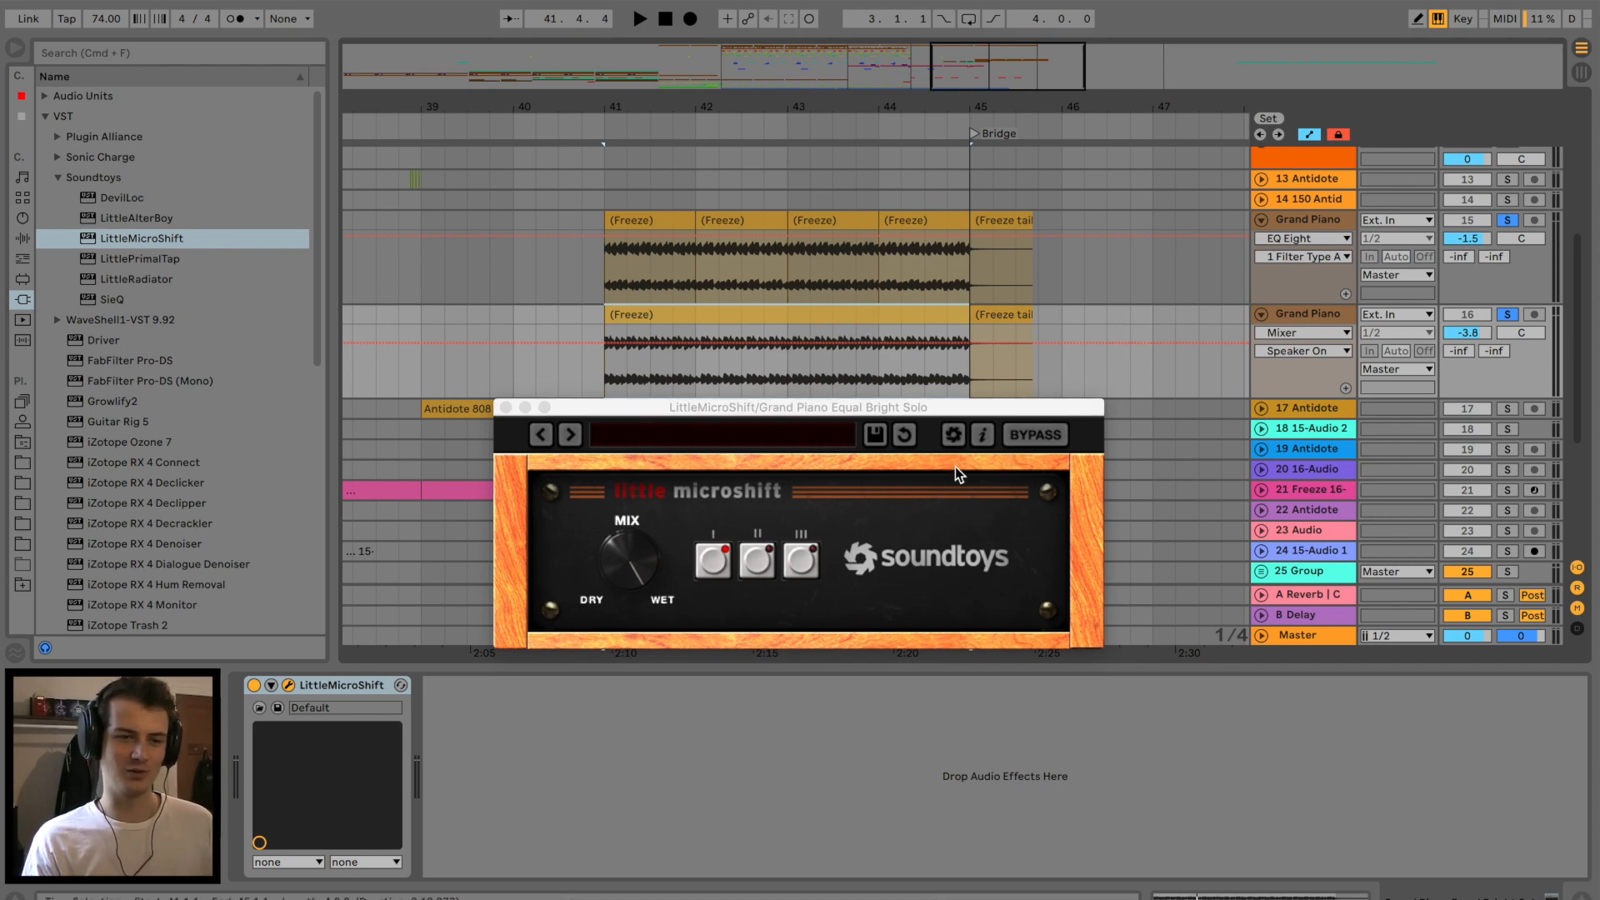
{"action": "left_click_drag", "start_coordinate": [631, 563], "coordinate": [617, 685]}
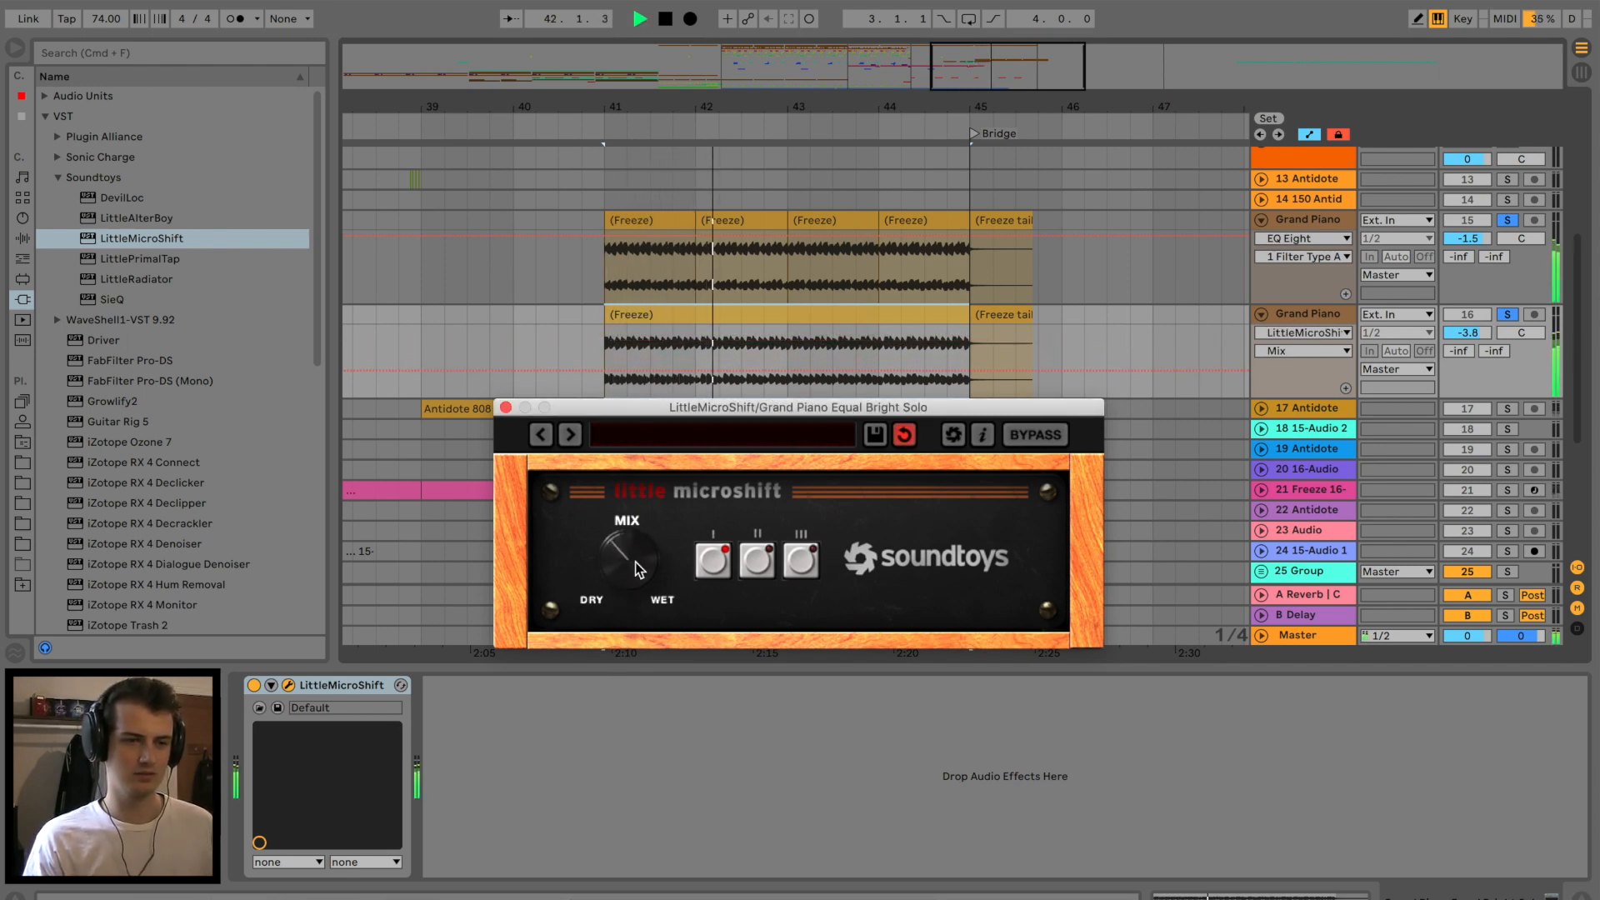
{"action": "left_click", "coordinate": [506, 407]}
Add a Ping Pong Delay to track 16 with a delay time of 2 sixteenths and Dry/Wet at 35%.
{"action": "left_click", "coordinate": [21, 237]}
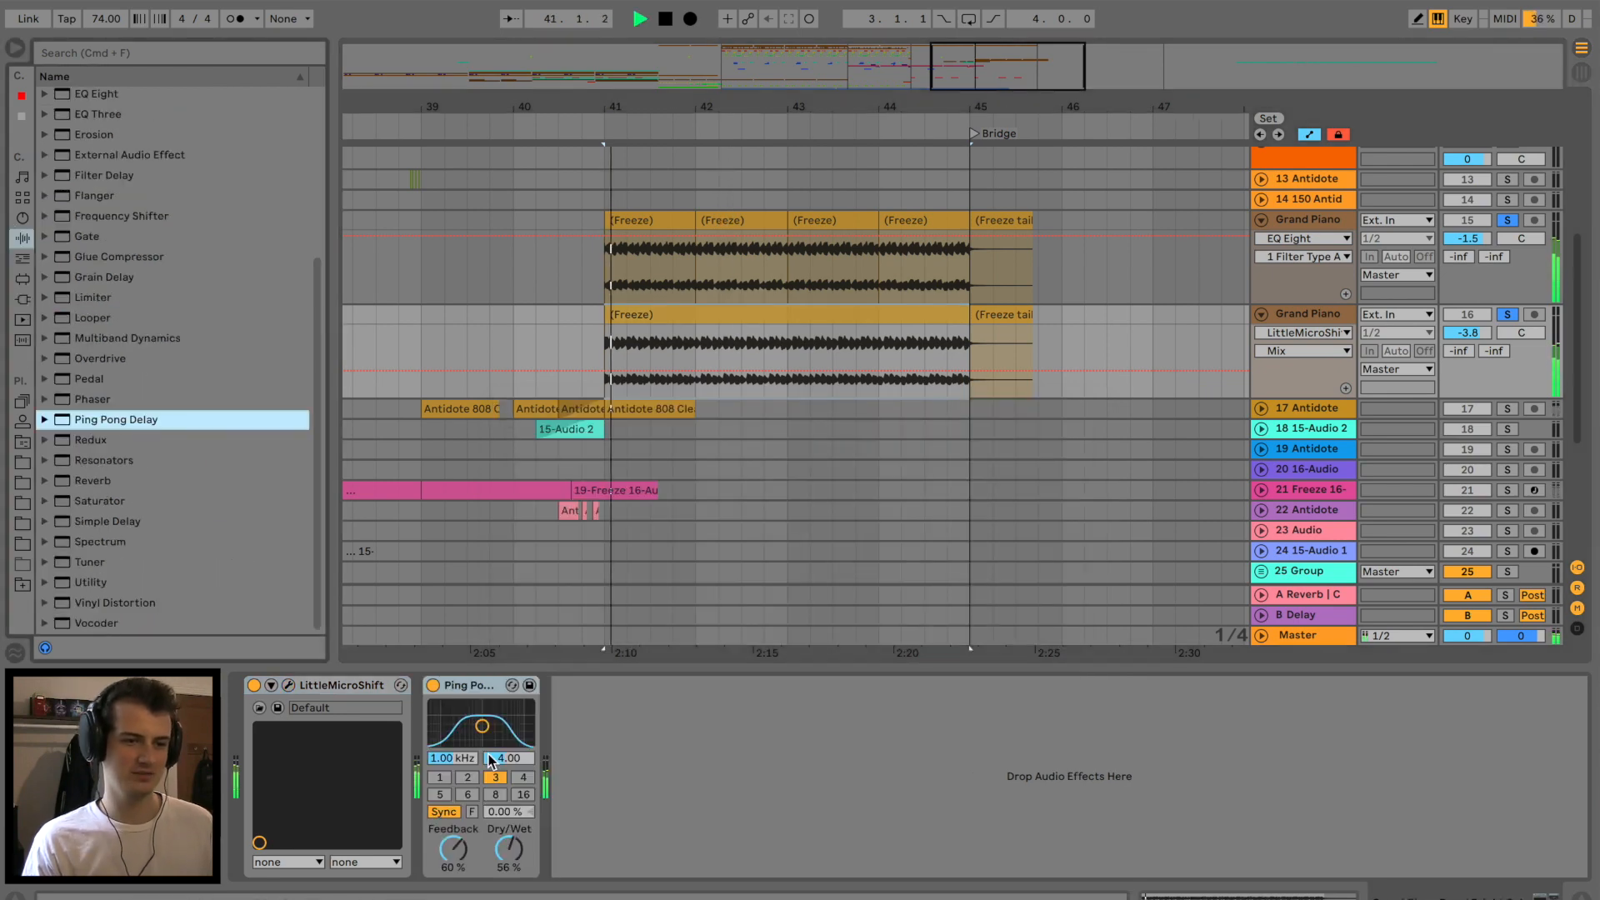
{"action": "left_click", "coordinate": [468, 776]}
{"action": "left_click_drag", "start_coordinate": [508, 848], "coordinate": [509, 868]}
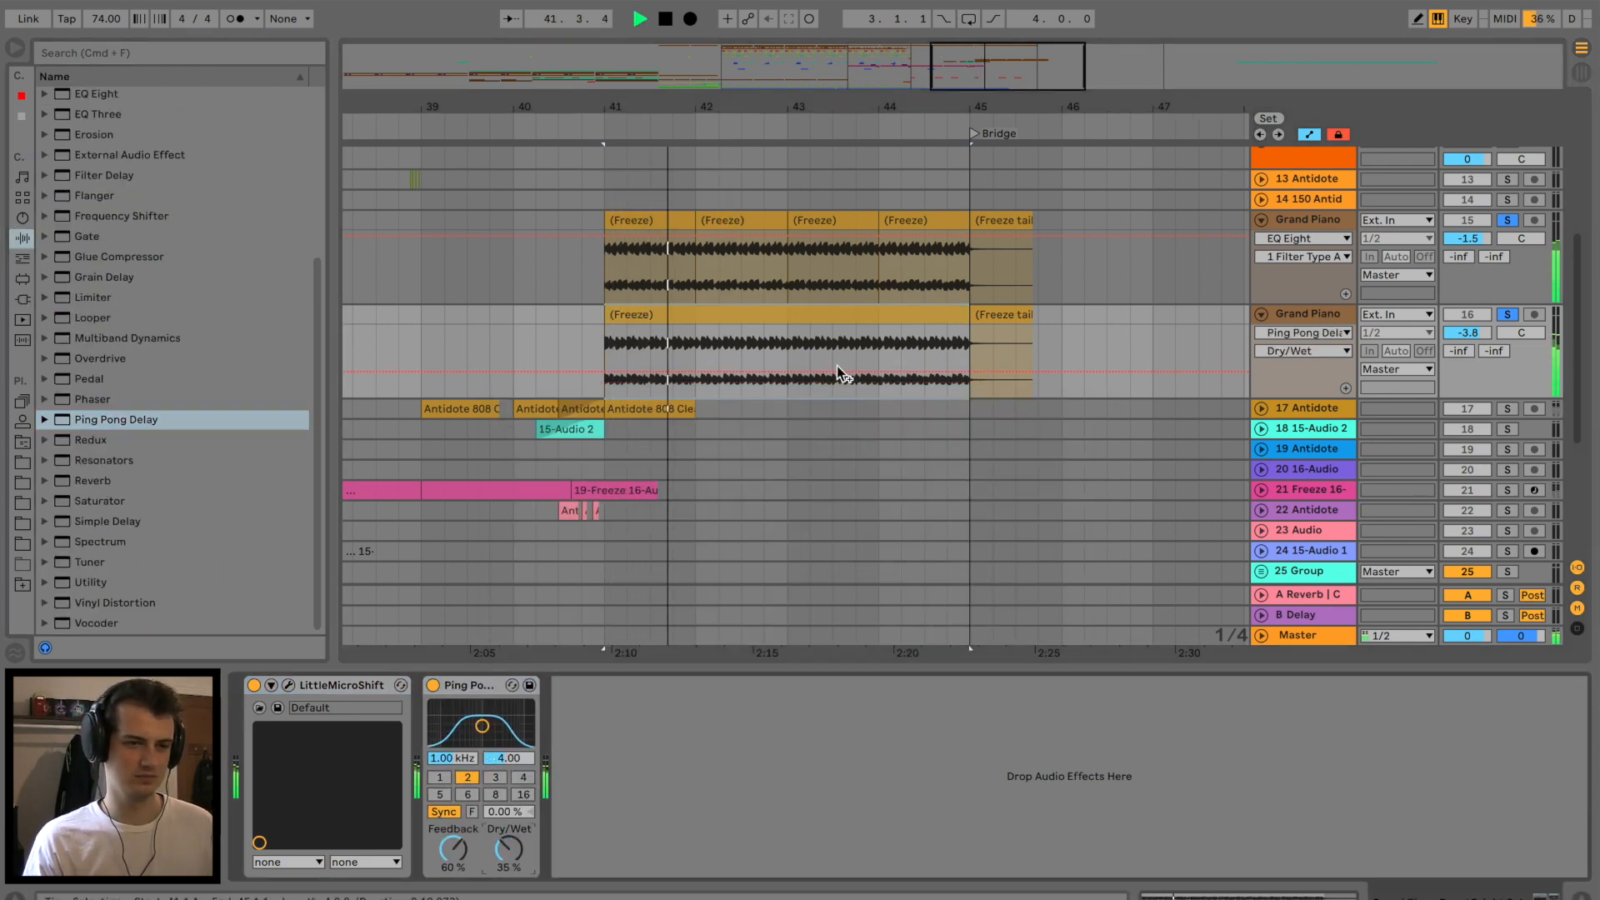
Apply a fade-in spanning the whole track 16 piano clip from bar 41 to 45.
{"action": "left_click", "coordinate": [762, 321]}
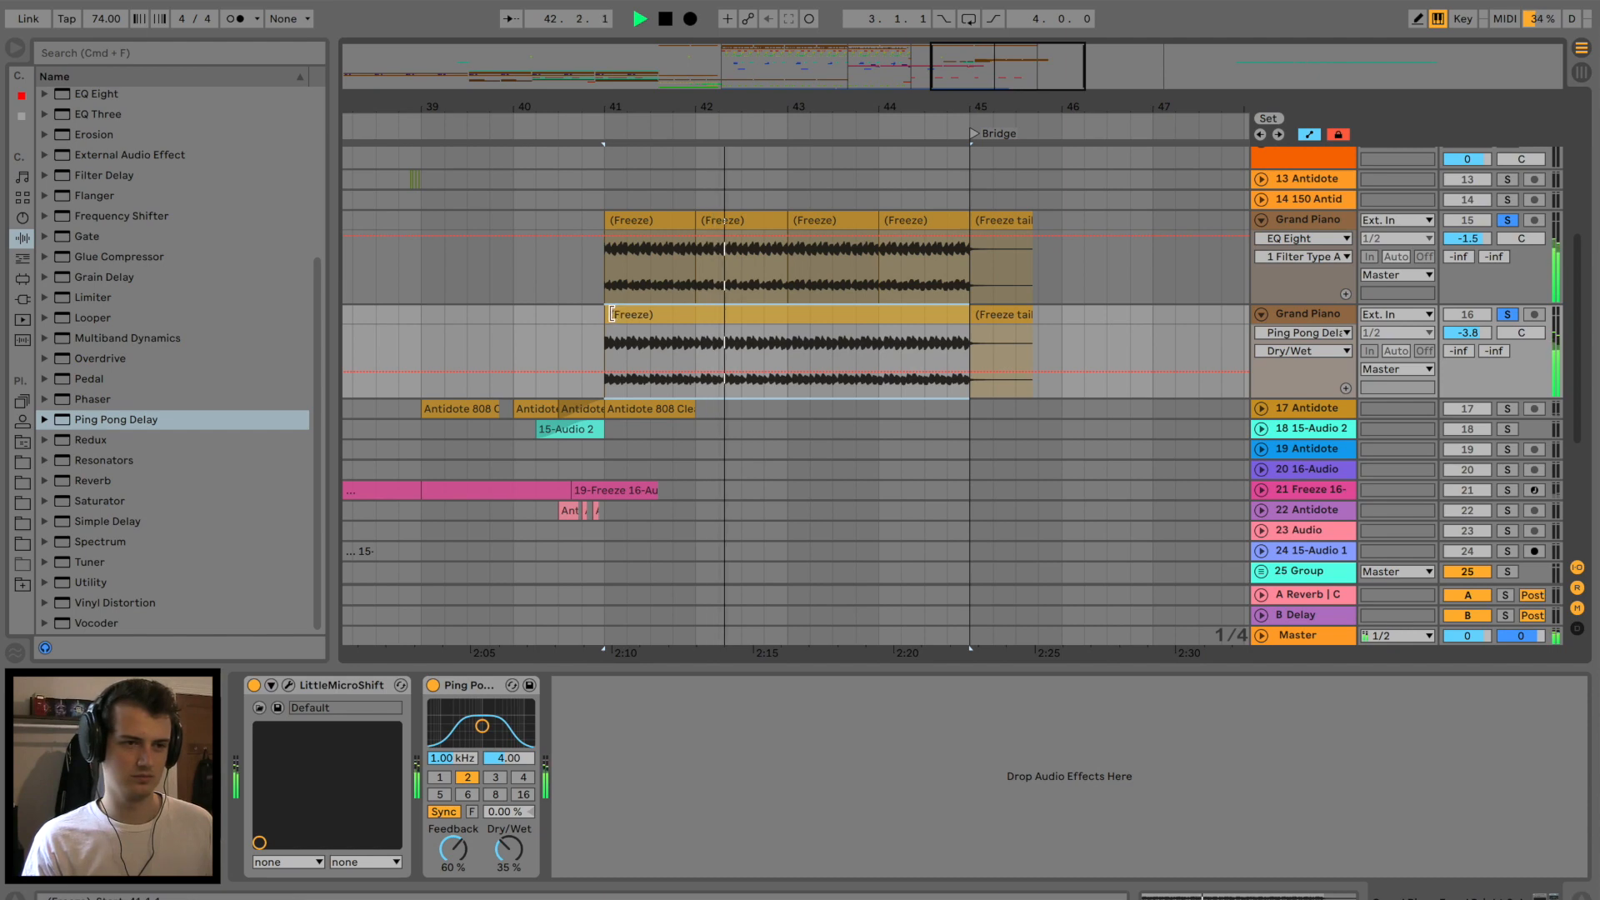
{"action": "key", "text": "a"}
{"action": "left_click_drag", "start_coordinate": [609, 310], "coordinate": [1004, 301]}
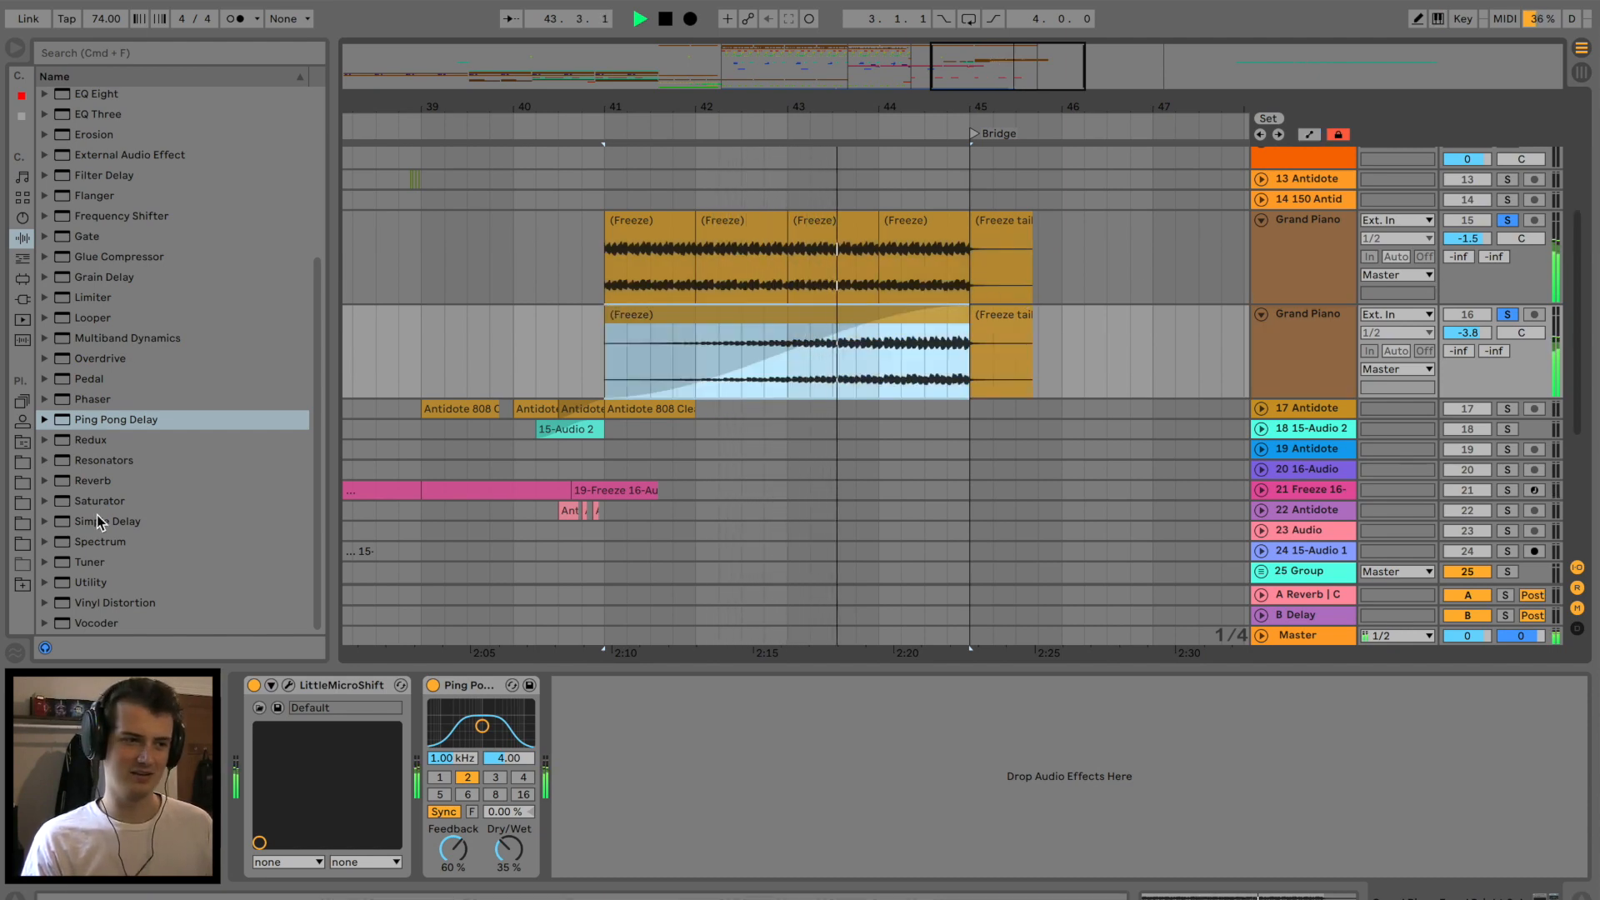
Add Overdrive to track 16 at 1.19 kHz with bandwidth 0.50, and automate its Dry/Wet rising from bar 41 to 45.
{"action": "key", "text": "Up"}
{"action": "key", "text": "Up"}
{"action": "key", "text": "Up"}
{"action": "key", "text": "Return"}
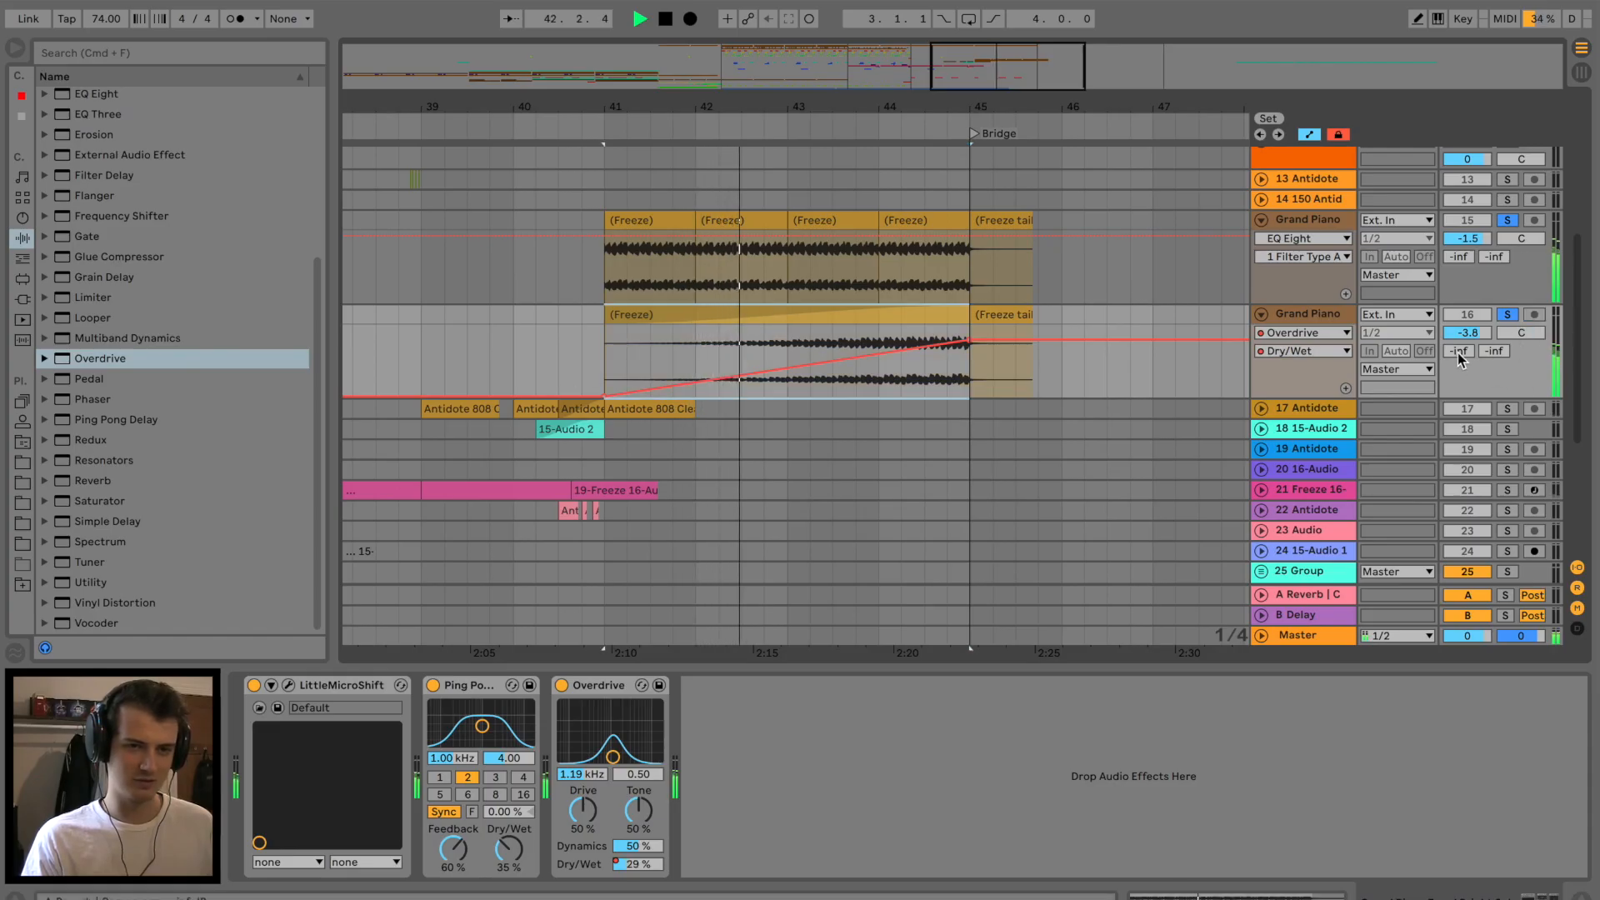
Set track 16's reverb send to -13.0 dB and lower the Overdrive Dry/Wet automation point at bar 45 to about 47%.
{"action": "left_click_drag", "start_coordinate": [1460, 351], "coordinate": [1461, 356]}
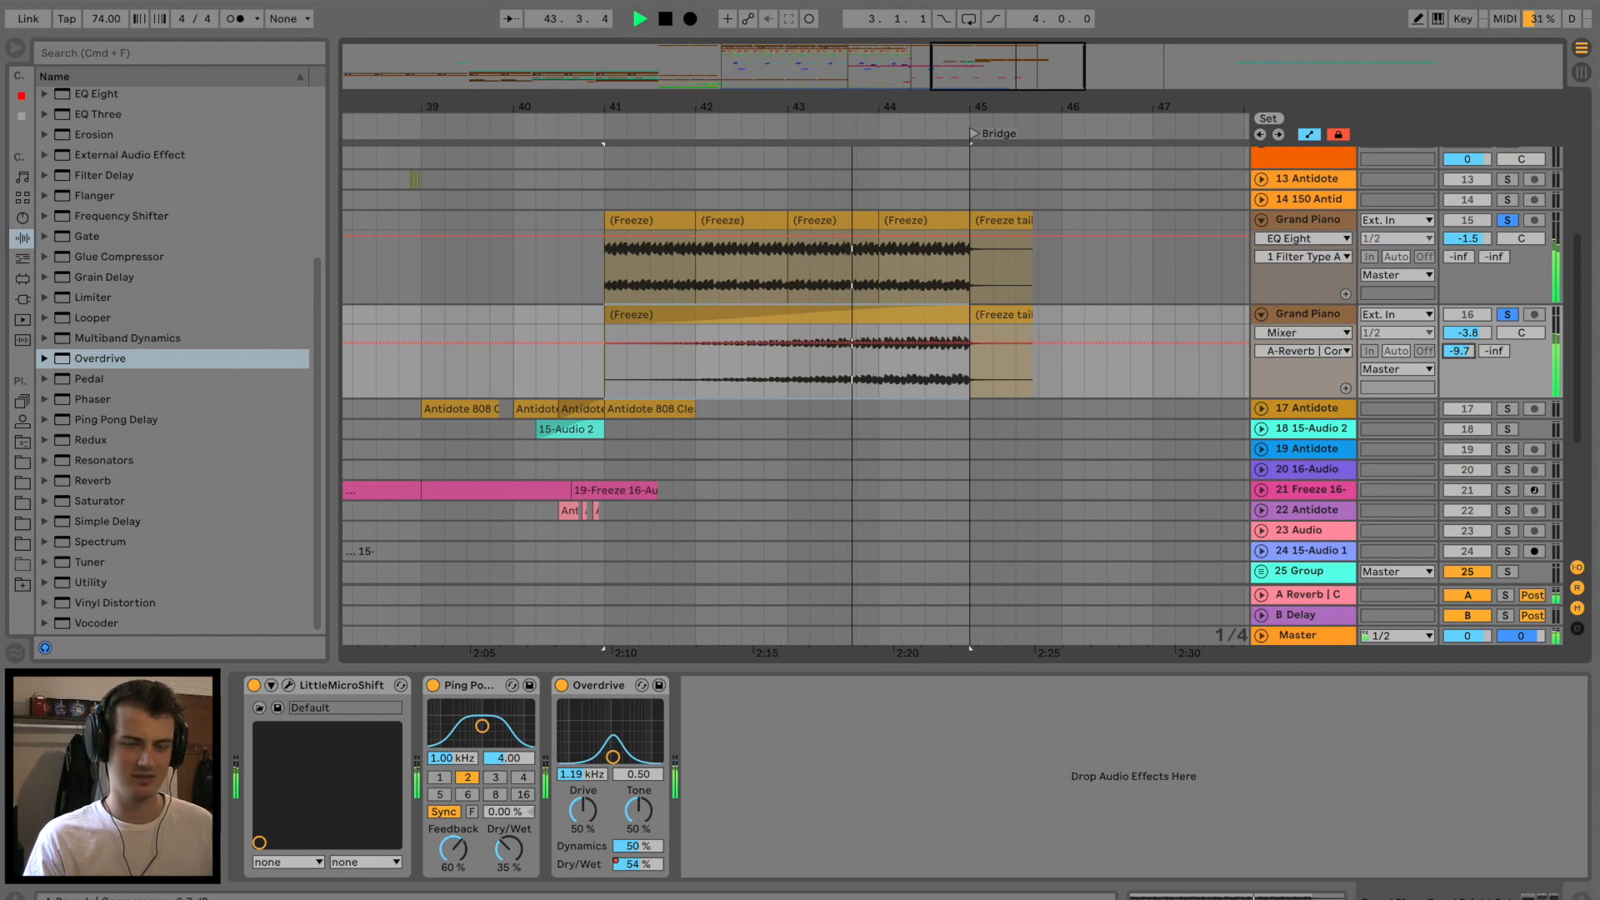
{"action": "left_click_drag", "start_coordinate": [1459, 358], "coordinate": [1460, 365]}
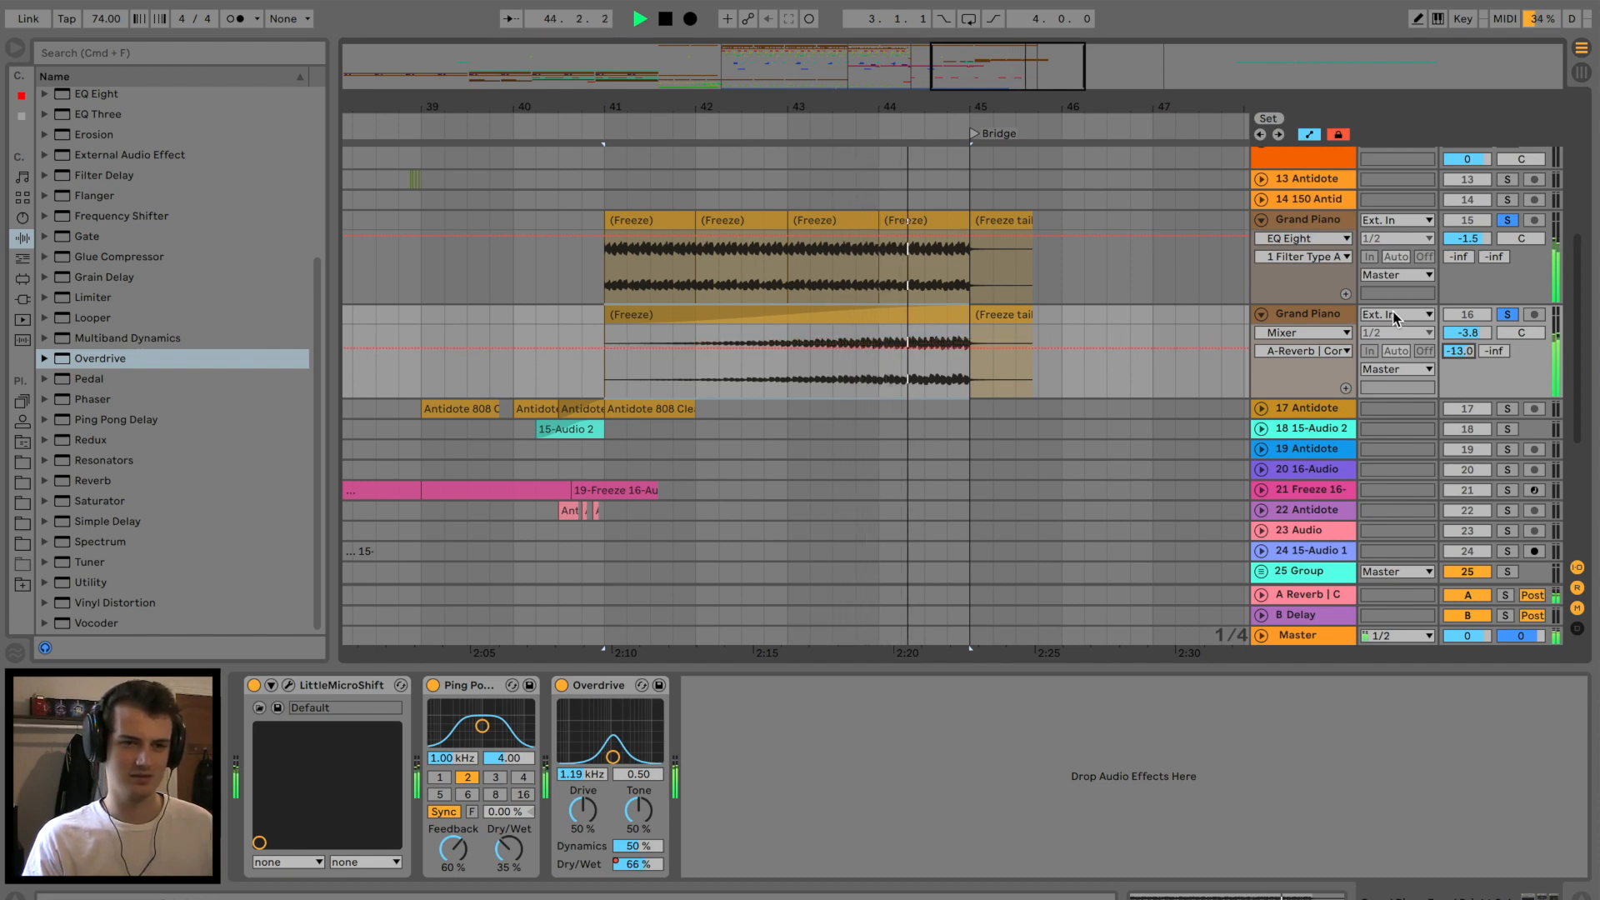
{"action": "left_click", "coordinate": [637, 864]}
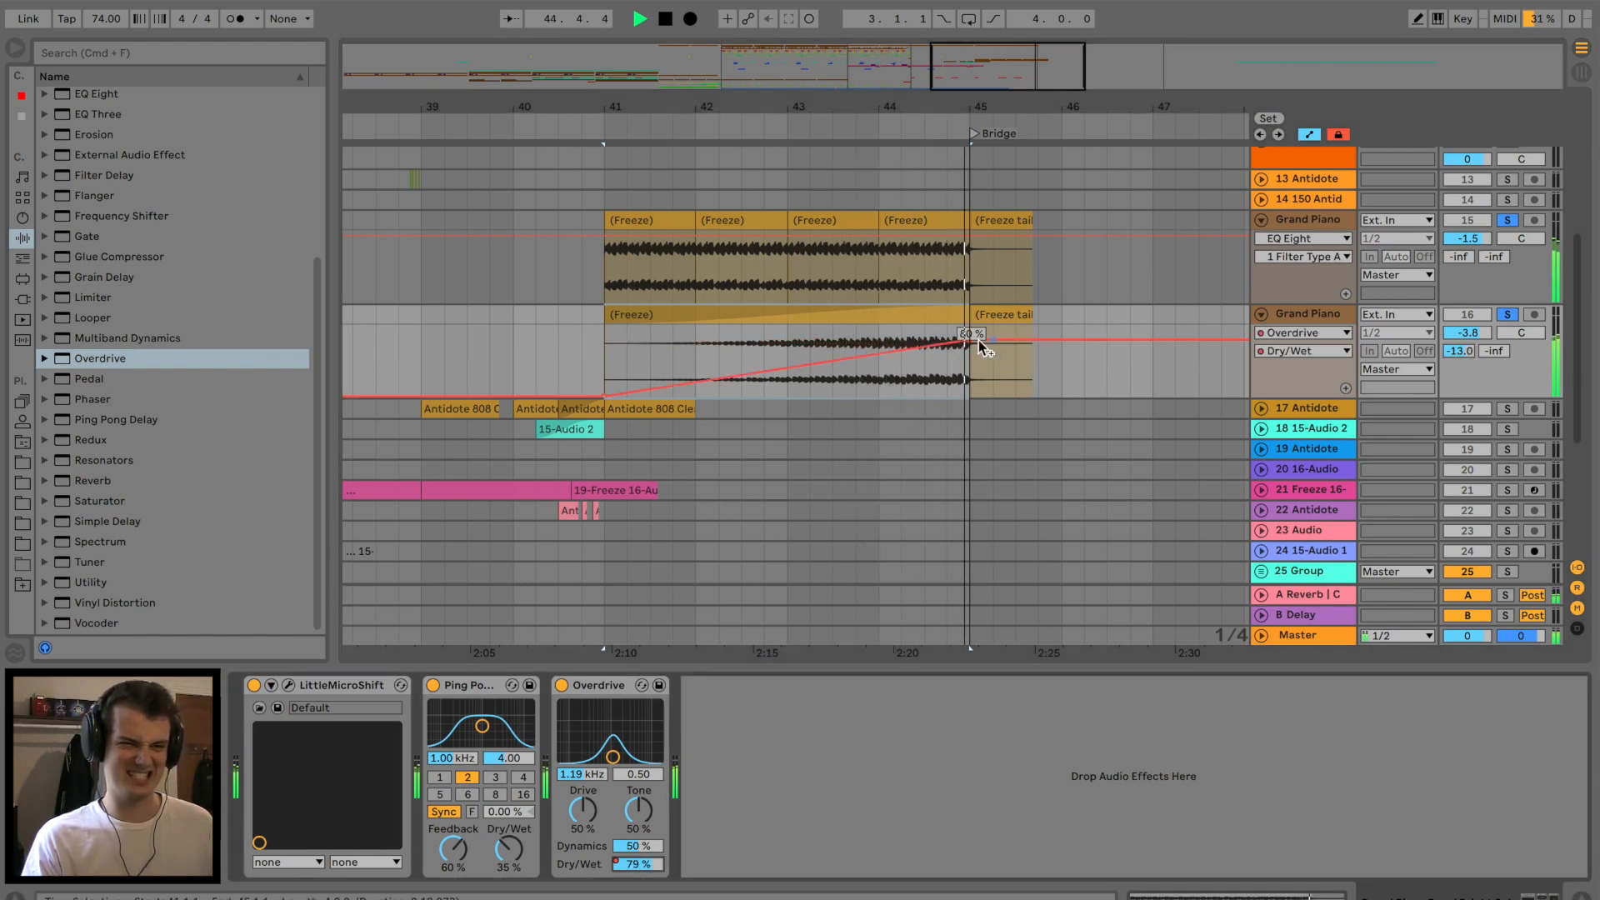
{"action": "key", "text": "space"}
{"action": "left_click_drag", "start_coordinate": [970, 340], "coordinate": [970, 363]}
Add an EQ Eight to track 16, cutting bands 1 and 3, gently boosting band 2 and raising band 4 about 4.3 dB at 4.17 kHz.
{"action": "double_click", "coordinate": [90, 95]}
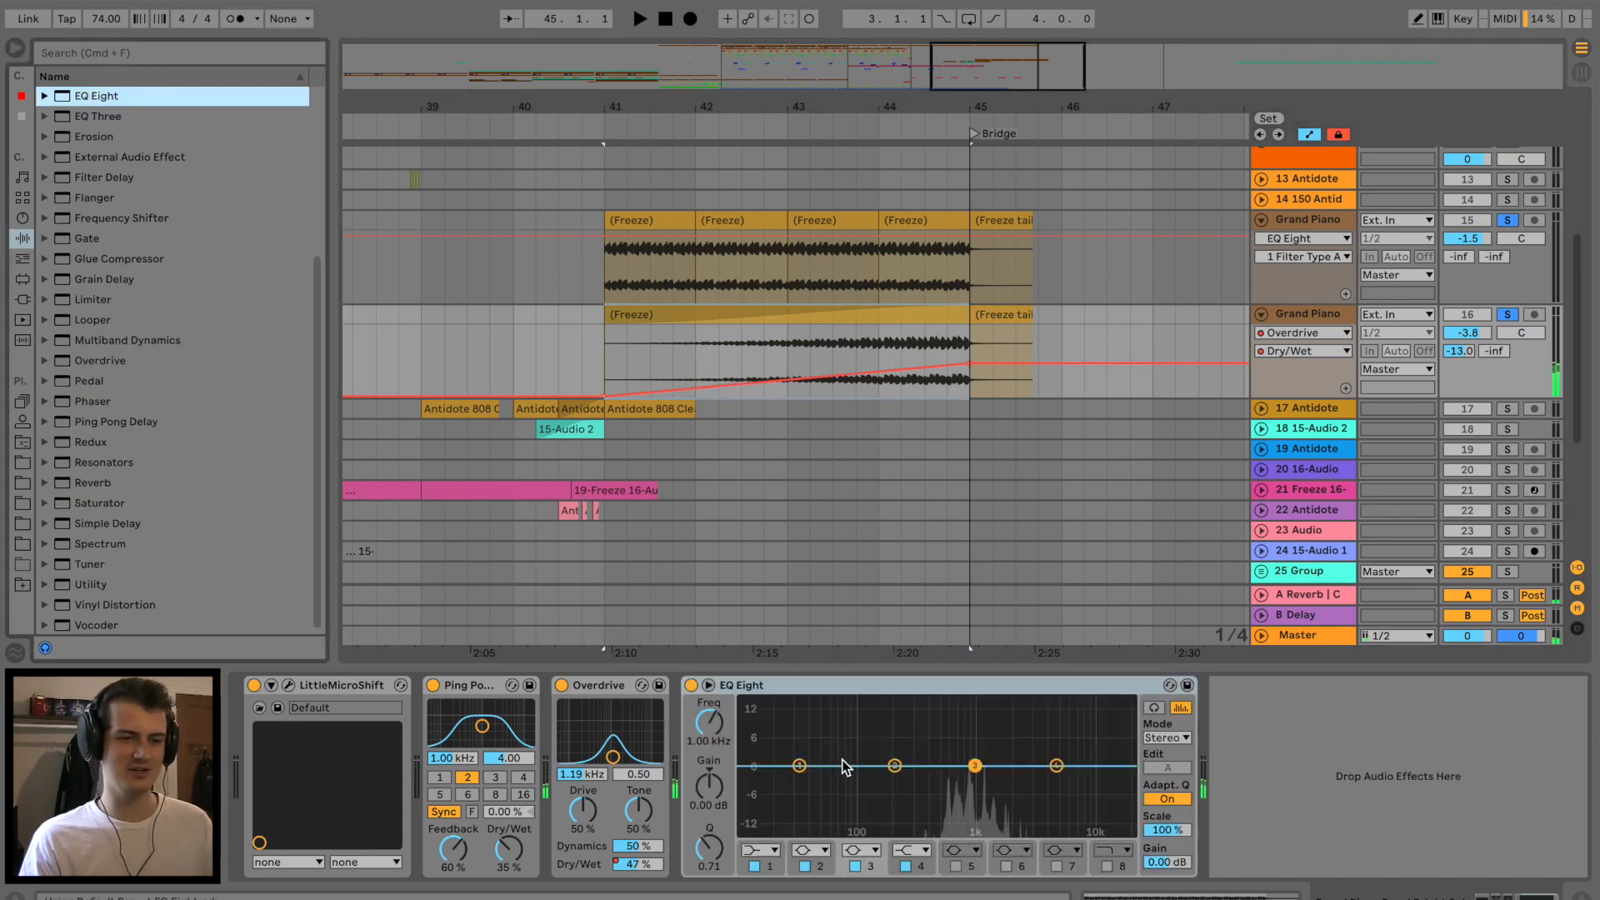
{"action": "key", "text": "space"}
{"action": "left_click_drag", "start_coordinate": [976, 766], "coordinate": [1046, 747]}
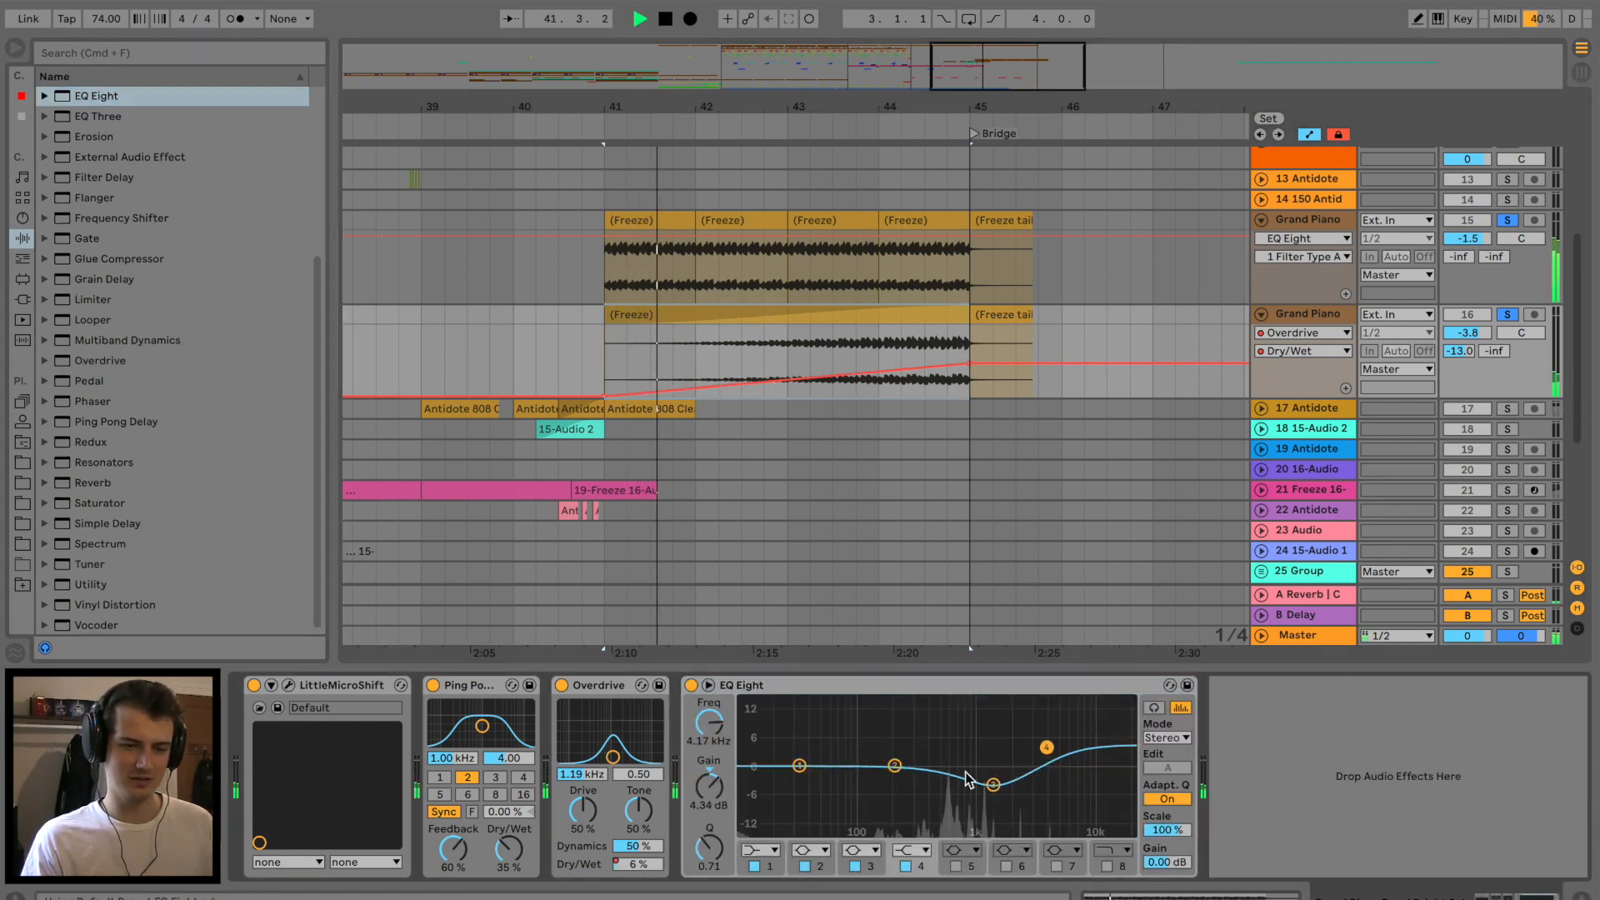
{"action": "left_click_drag", "start_coordinate": [895, 766], "coordinate": [931, 756]}
{"action": "left_click_drag", "start_coordinate": [799, 765], "coordinate": [798, 785]}
{"action": "key", "text": "space"}
Add Overdrive to track 15 at 2.37 kHz, bandwidth 0.50 and 35% Dry/Wet, setting the track volume to -5.1 dB and reverb send to 0 dB.
{"action": "left_click", "coordinate": [1305, 225]}
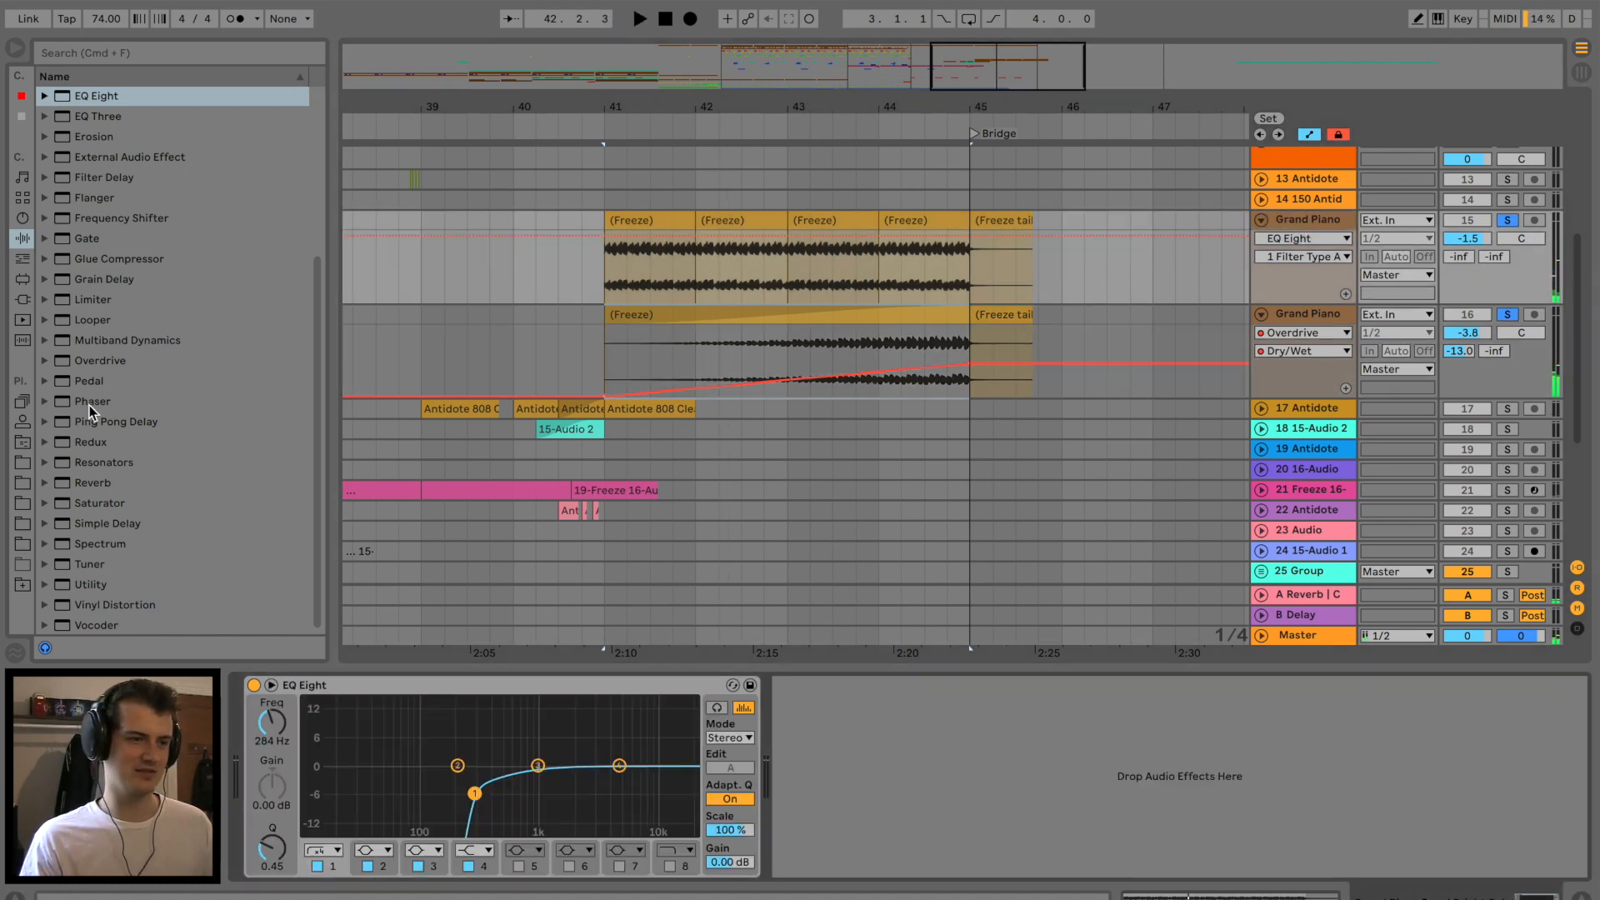
{"action": "left_click_drag", "start_coordinate": [87, 366], "coordinate": [946, 792]}
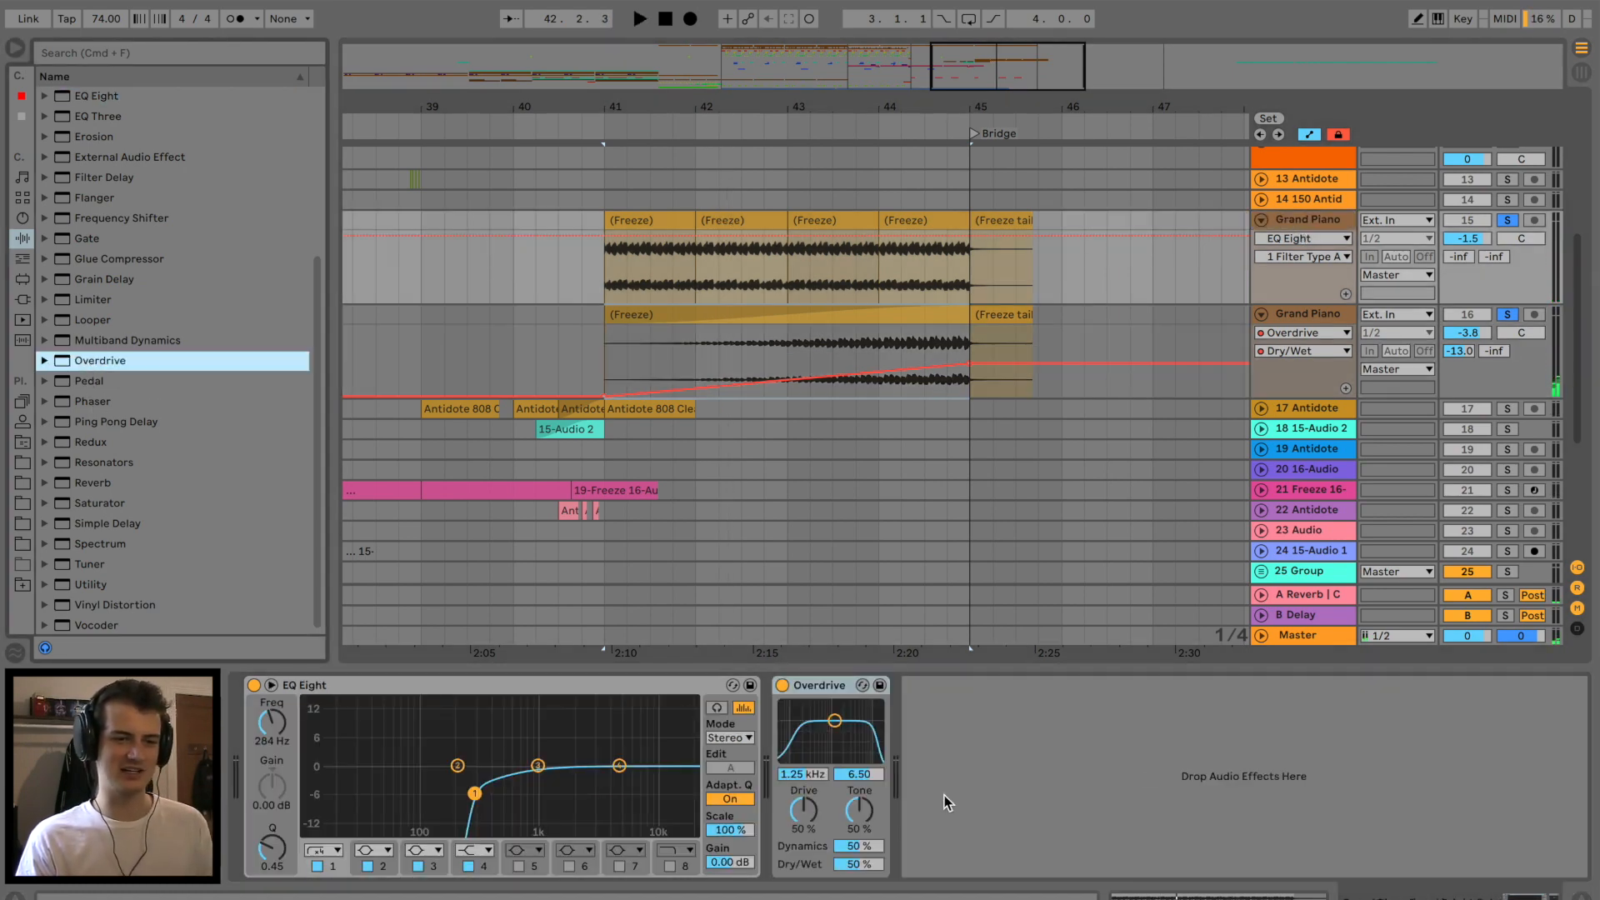
{"action": "key", "text": "space"}
{"action": "left_click_drag", "start_coordinate": [837, 757], "coordinate": [836, 756]}
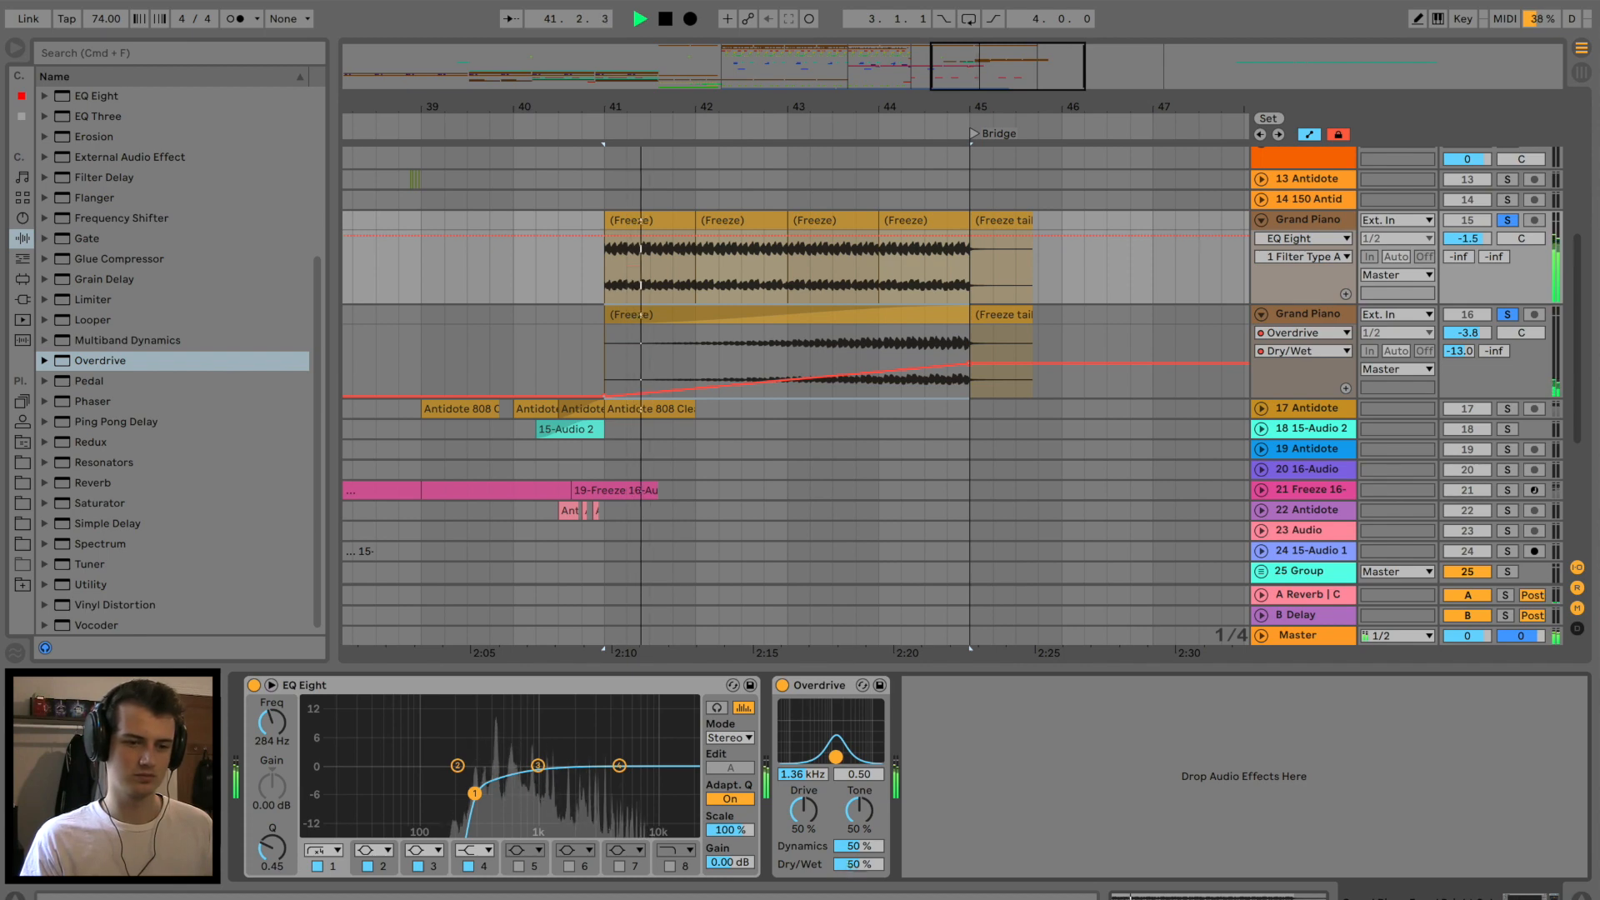
{"action": "left_click_drag", "start_coordinate": [859, 864], "coordinate": [859, 871]}
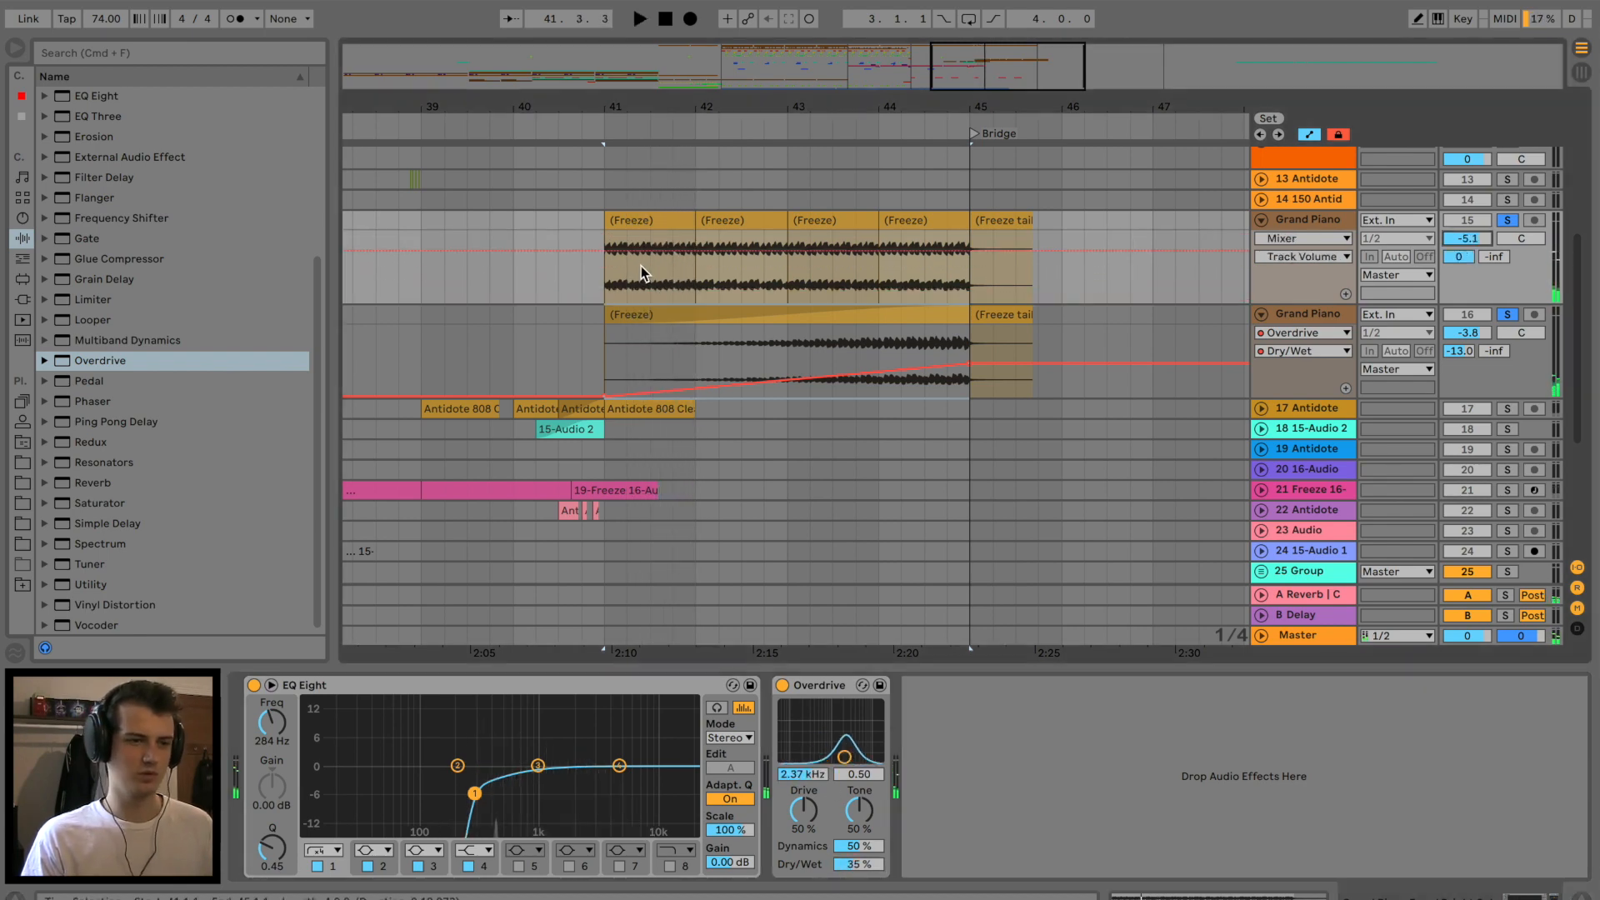
Load the Echo preset Analog Triplet Dub from Vintage Delay onto track 15 and play it back.
{"action": "left_click", "coordinate": [69, 345]}
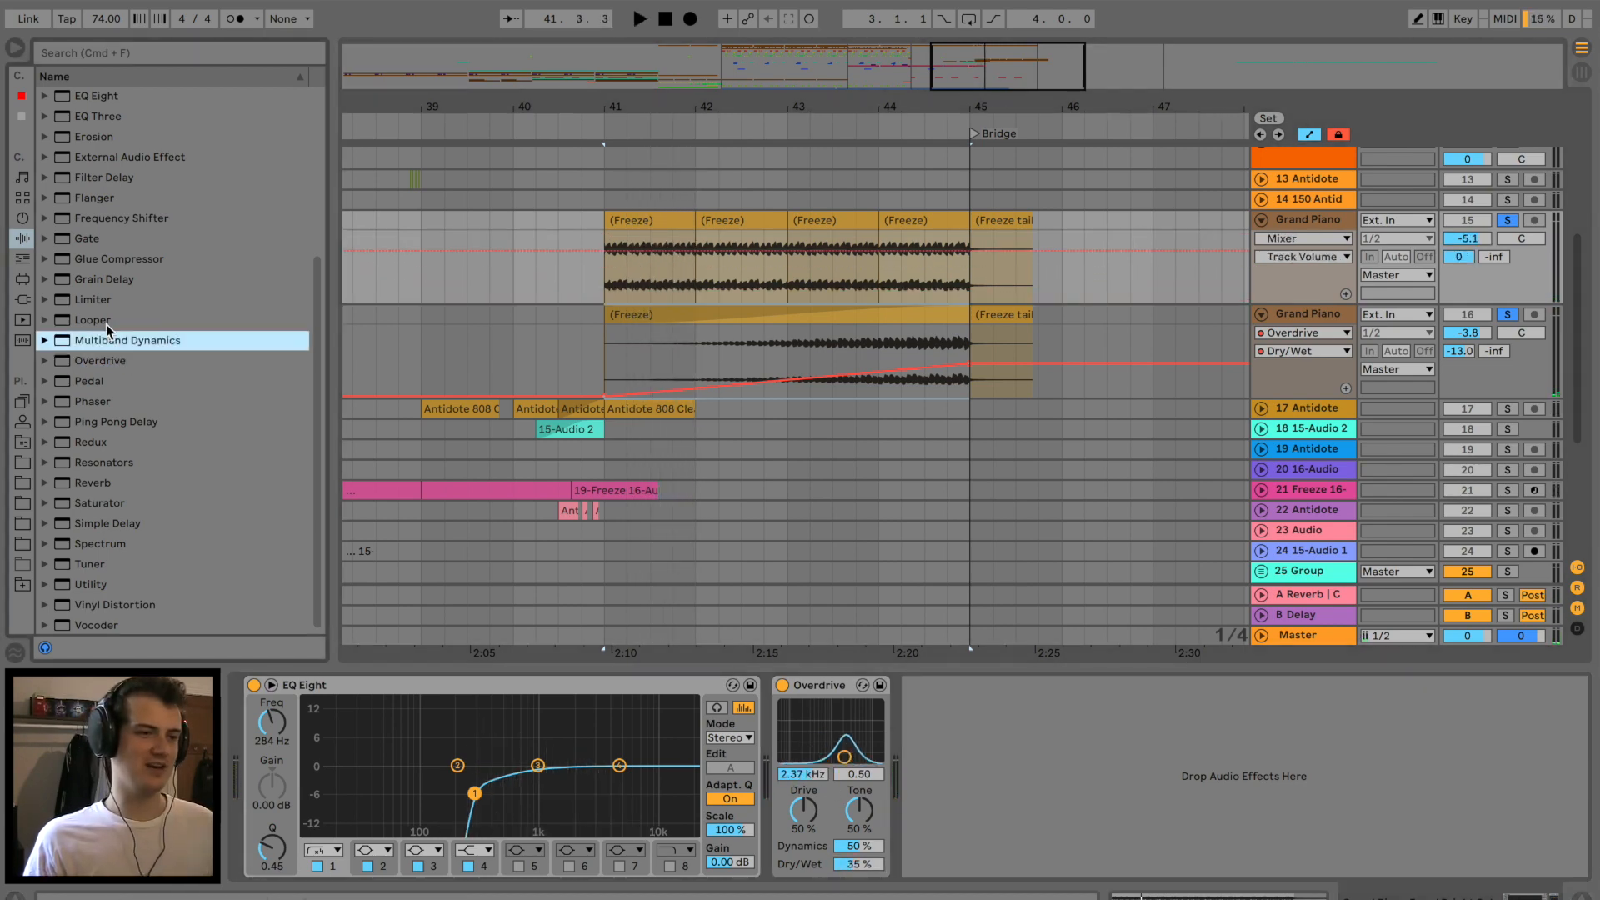
{"action": "scroll", "coordinate": [109, 322], "scroll_direction": "up", "scroll_amount": 5}
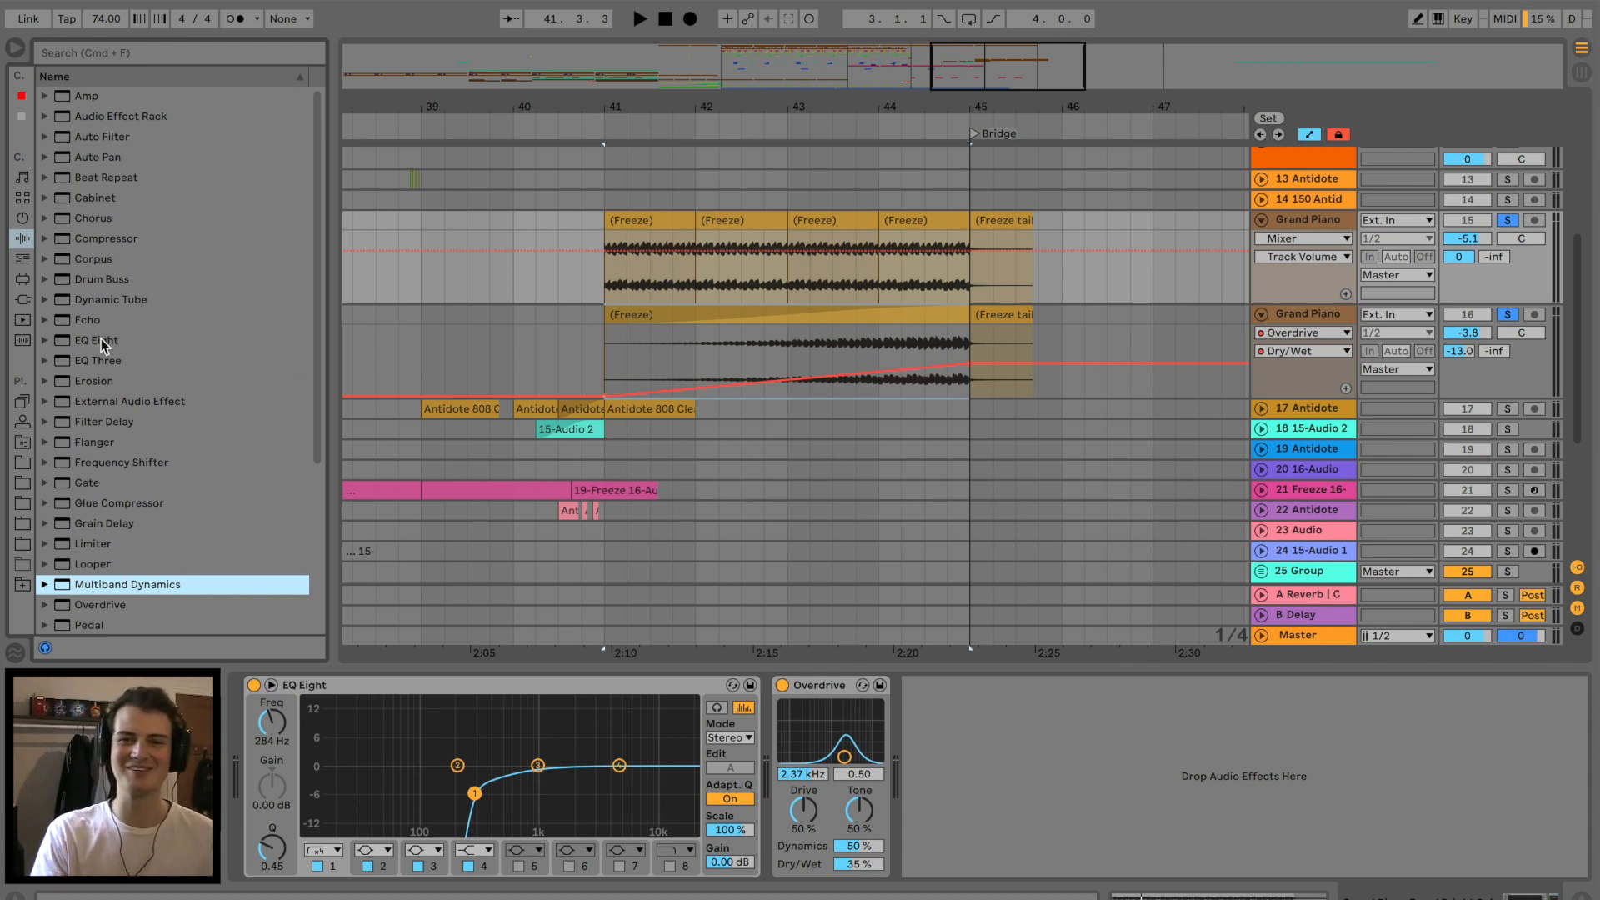
{"action": "left_click", "coordinate": [87, 320]}
{"action": "left_click", "coordinate": [102, 400]}
{"action": "left_click", "coordinate": [129, 442]}
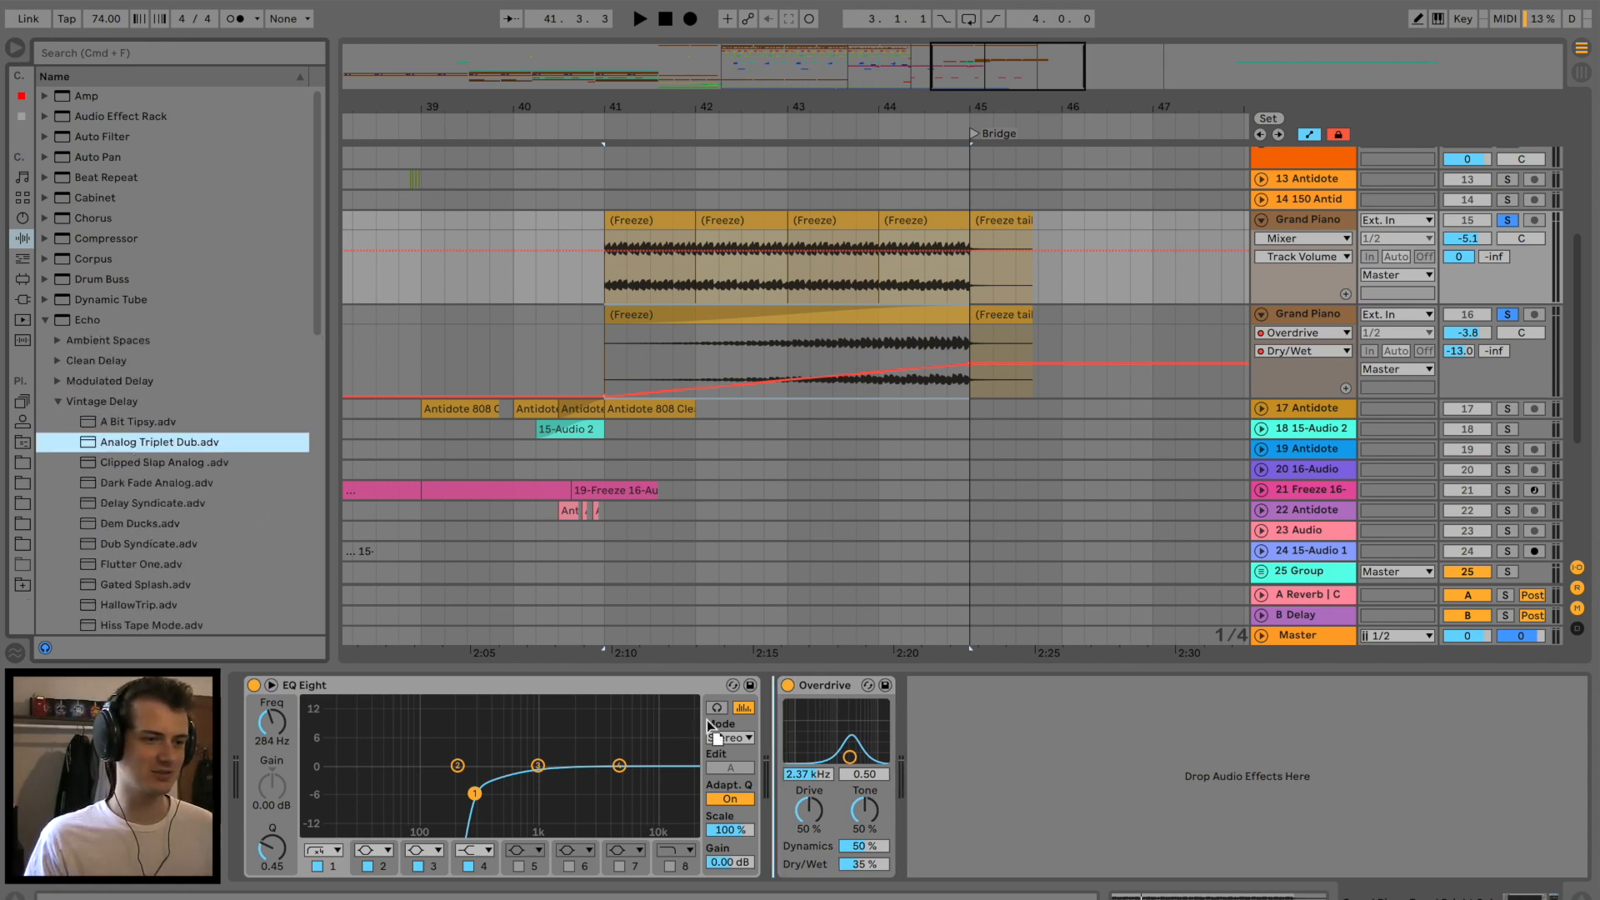
{"action": "key", "text": "Return"}
{"action": "key", "text": "space"}
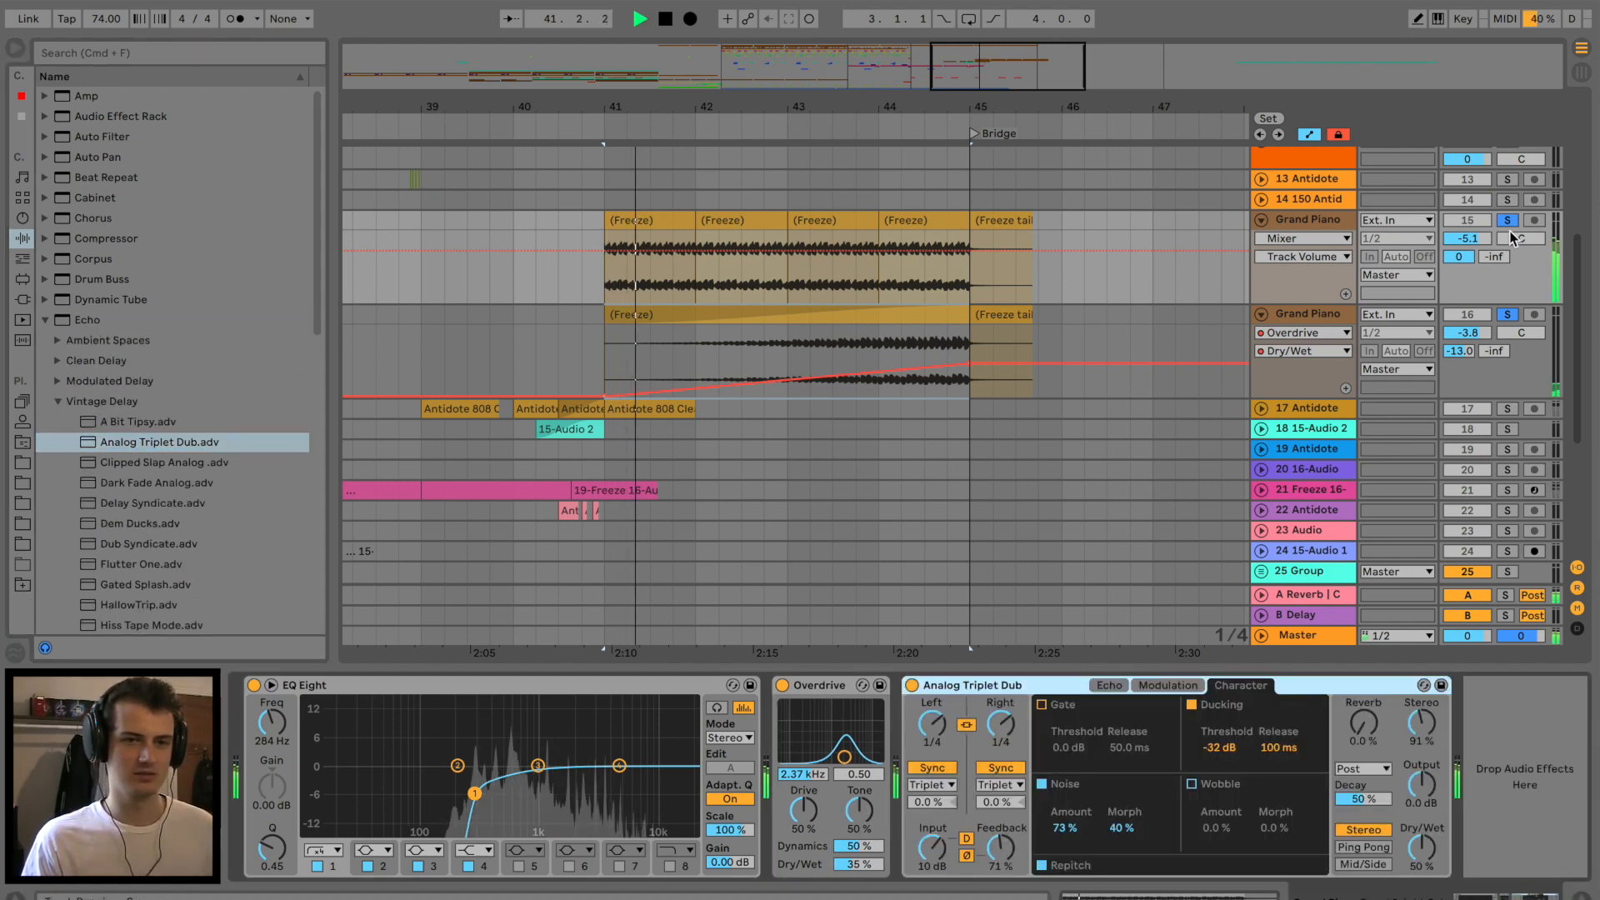
Set the echo's Dry/Wet to 0% and automate it rising from bar 44 to about 53% at bar 45.
{"action": "left_click", "coordinate": [143, 463]}
{"action": "key", "text": "space"}
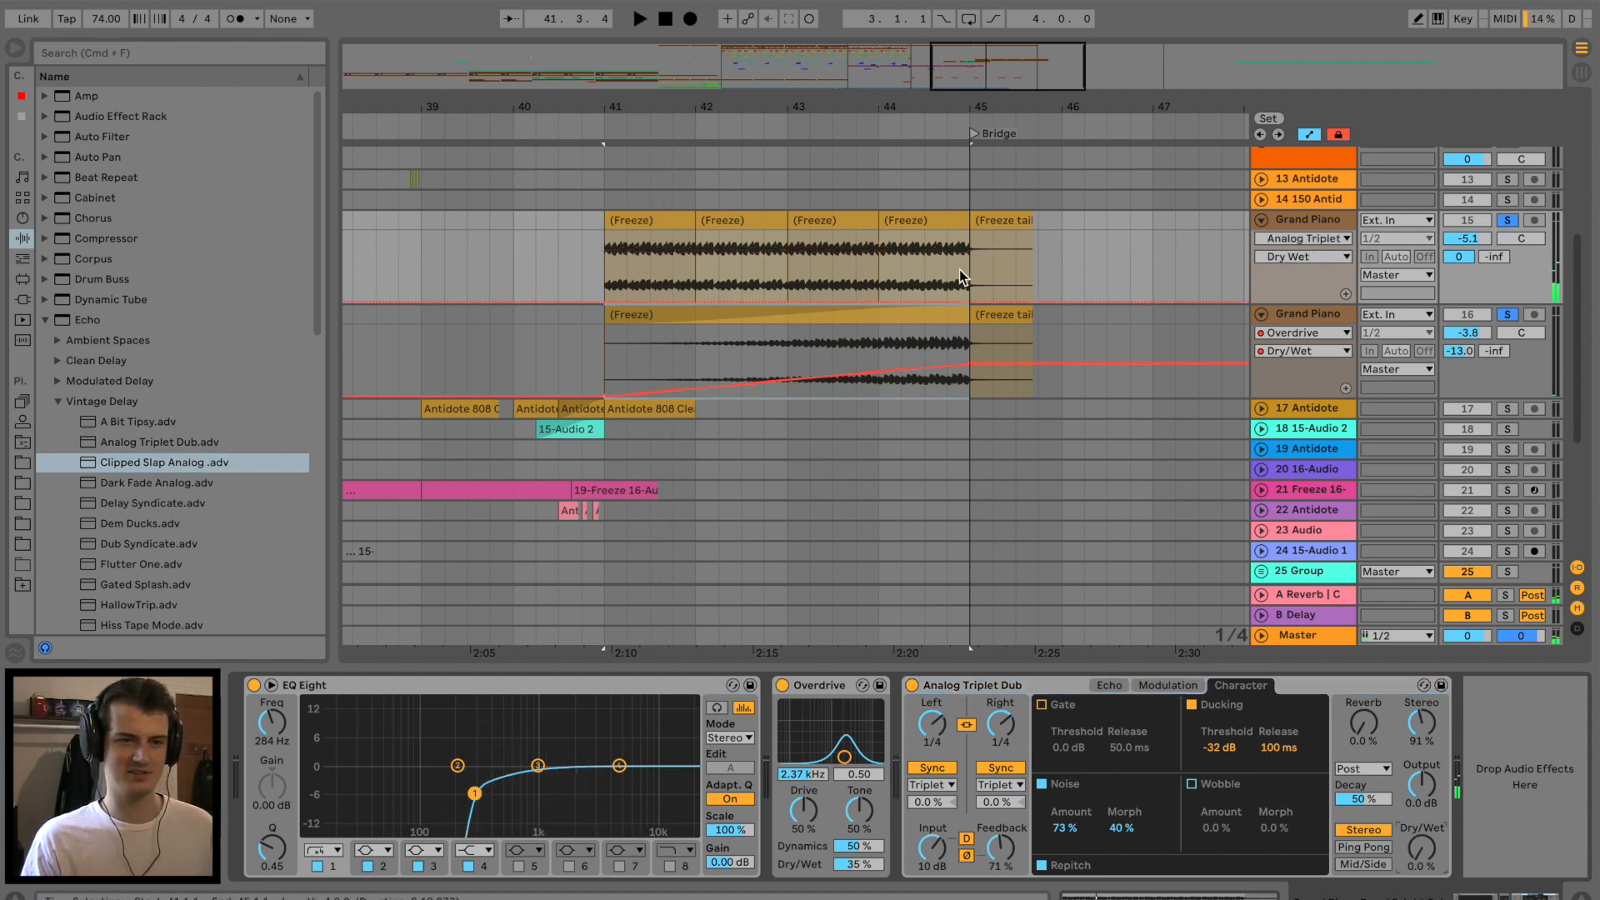
{"action": "left_click", "coordinate": [950, 300]}
{"action": "left_click_drag", "start_coordinate": [968, 297], "coordinate": [956, 258]}
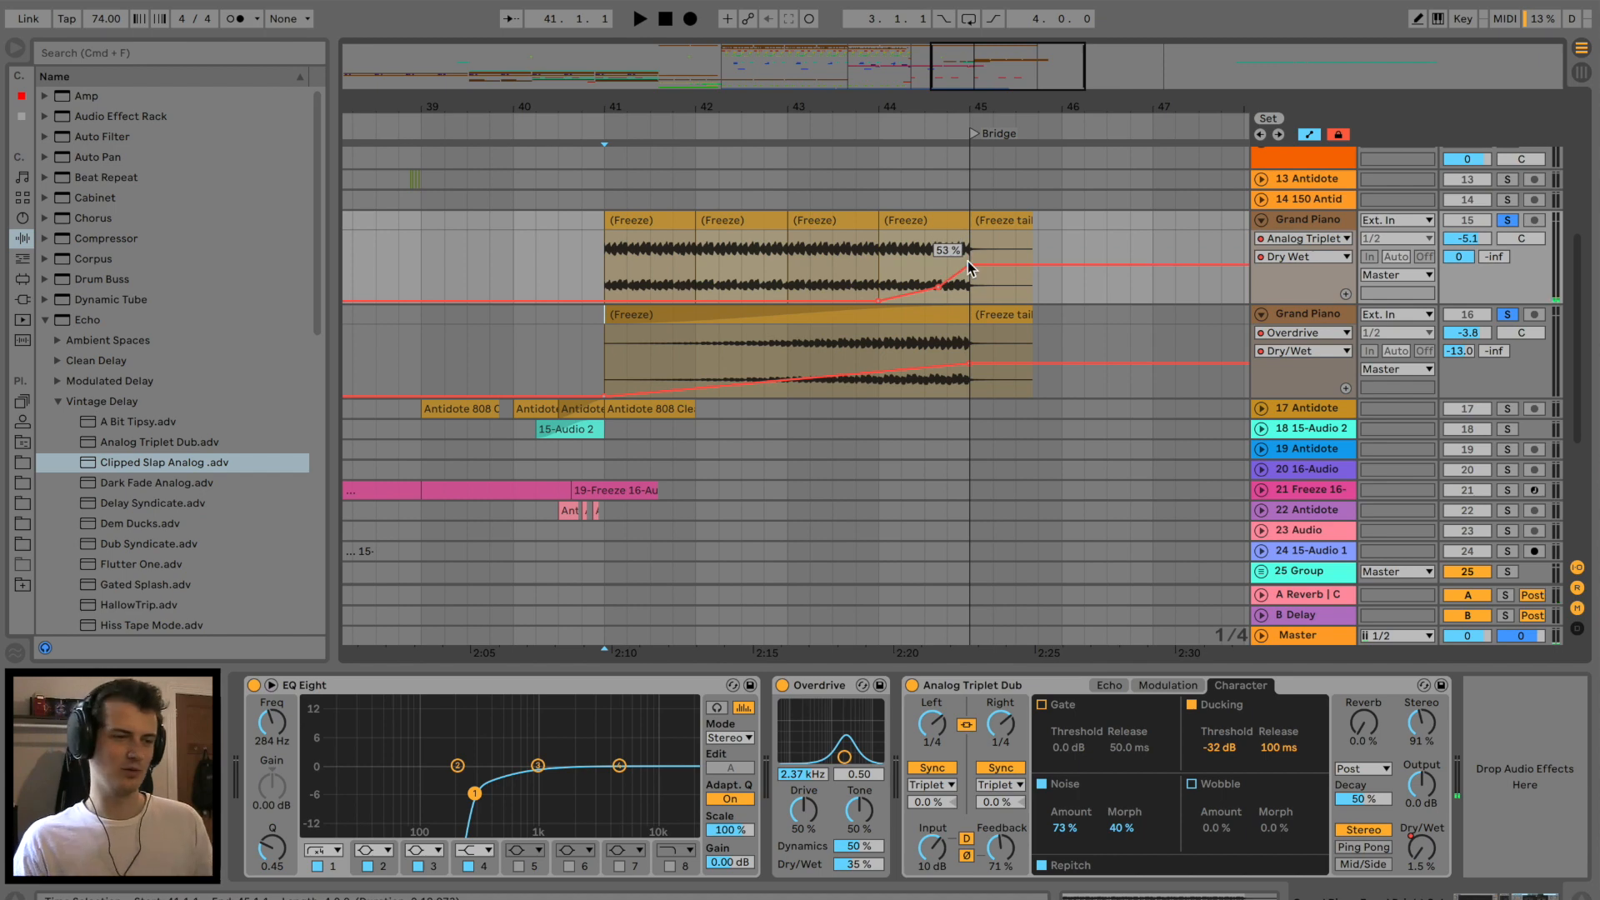
Copy track 16's Ping Pong Delay to the end of track 15's chain, with delay time 1 sixteenth and Dry/Wet 26%.
{"action": "left_click", "coordinate": [1335, 318]}
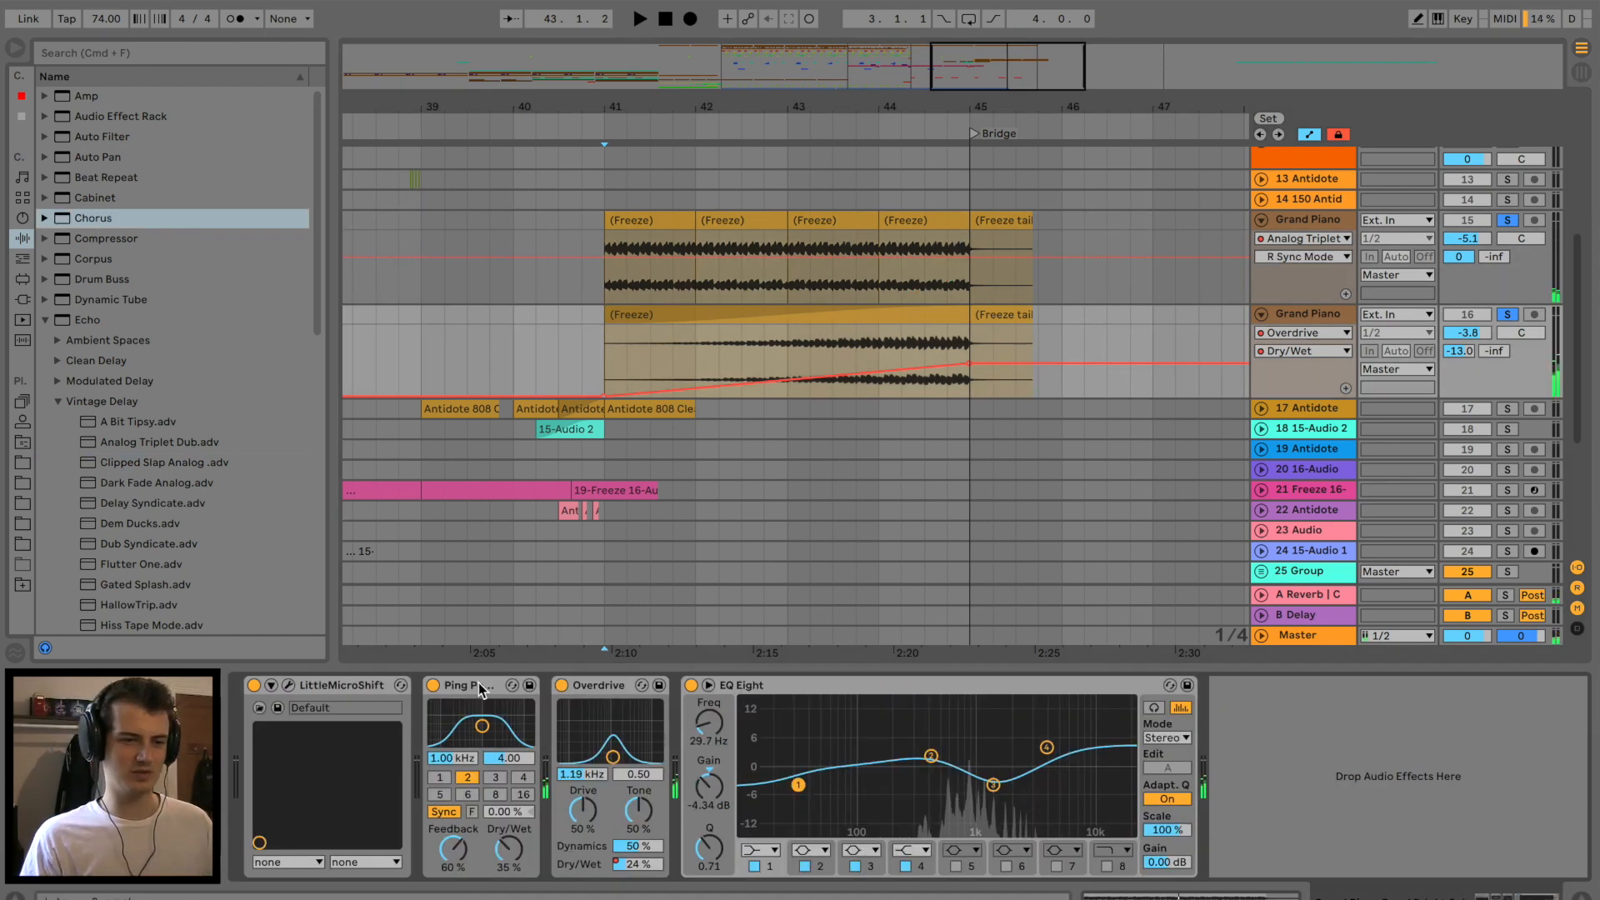
{"action": "left_click", "coordinate": [641, 221]}
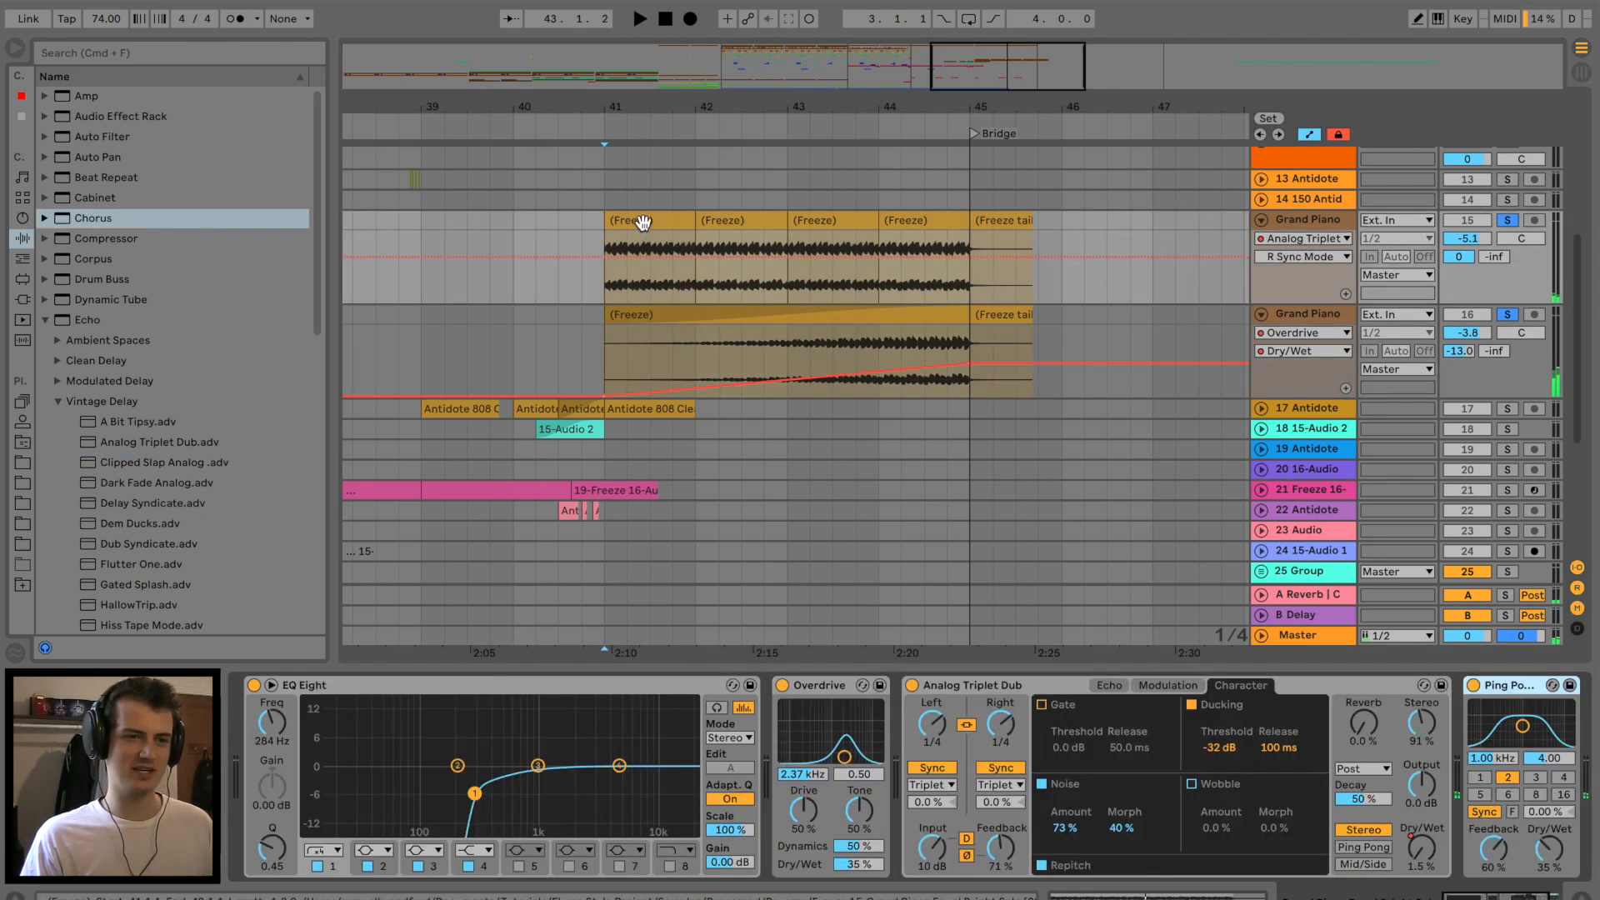
{"action": "key", "text": "space"}
{"action": "left_click", "coordinate": [1480, 776]}
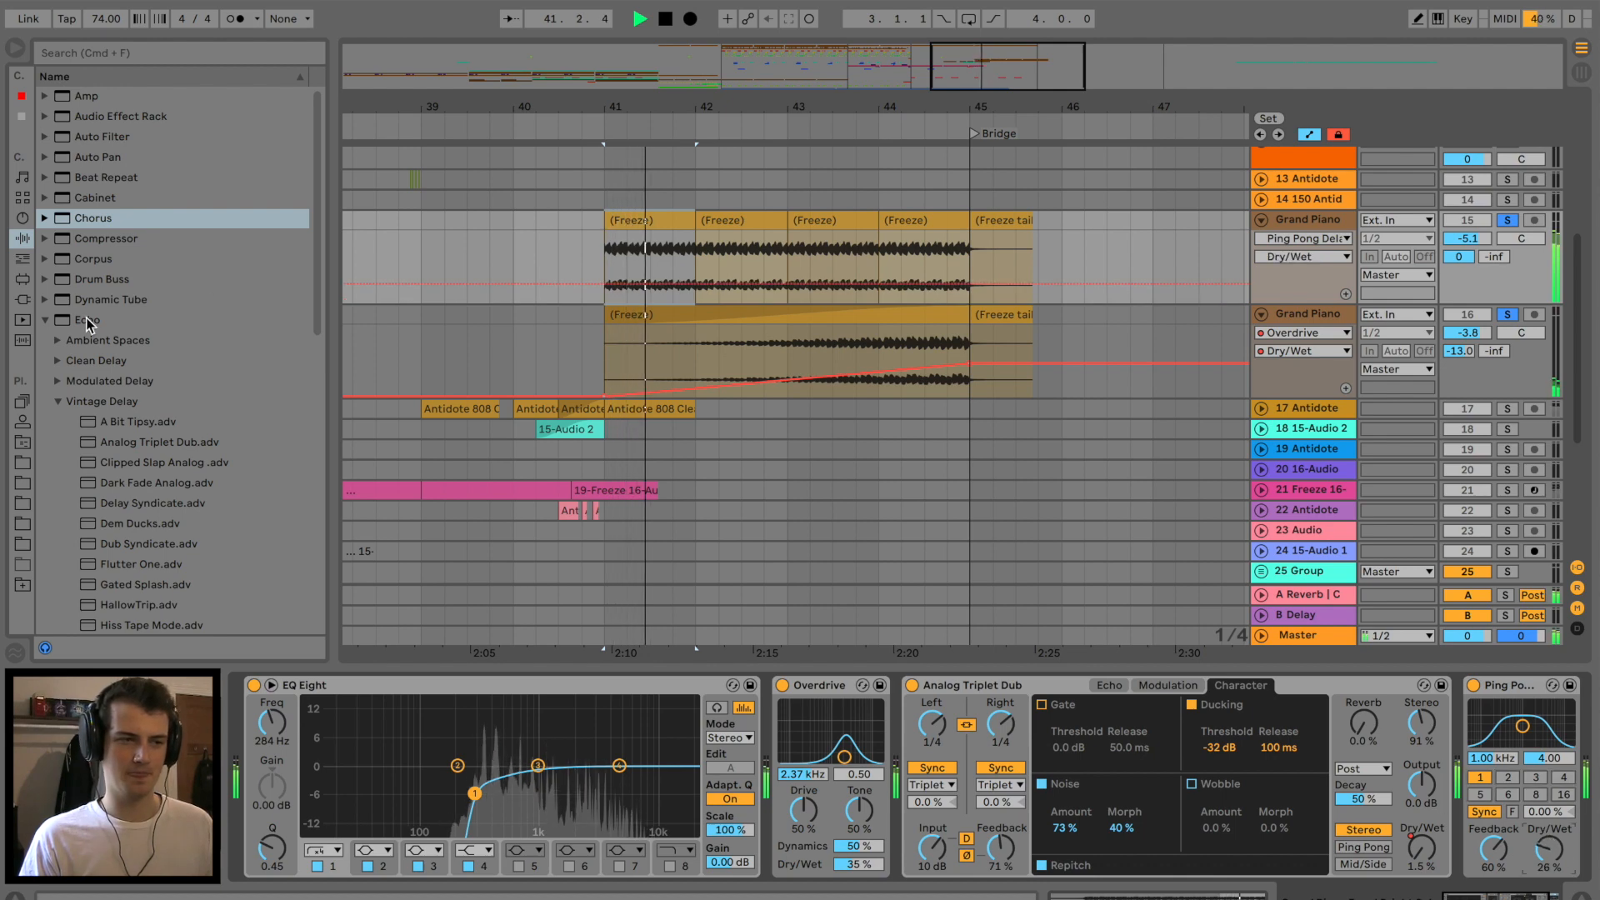
Cut track 15's EQ Eight band 3 about 7.3 dB at 1.04 kHz and move the EQ after the Overdrive.
{"action": "left_click_drag", "start_coordinate": [538, 765], "coordinate": [540, 798]}
{"action": "key", "text": "space"}
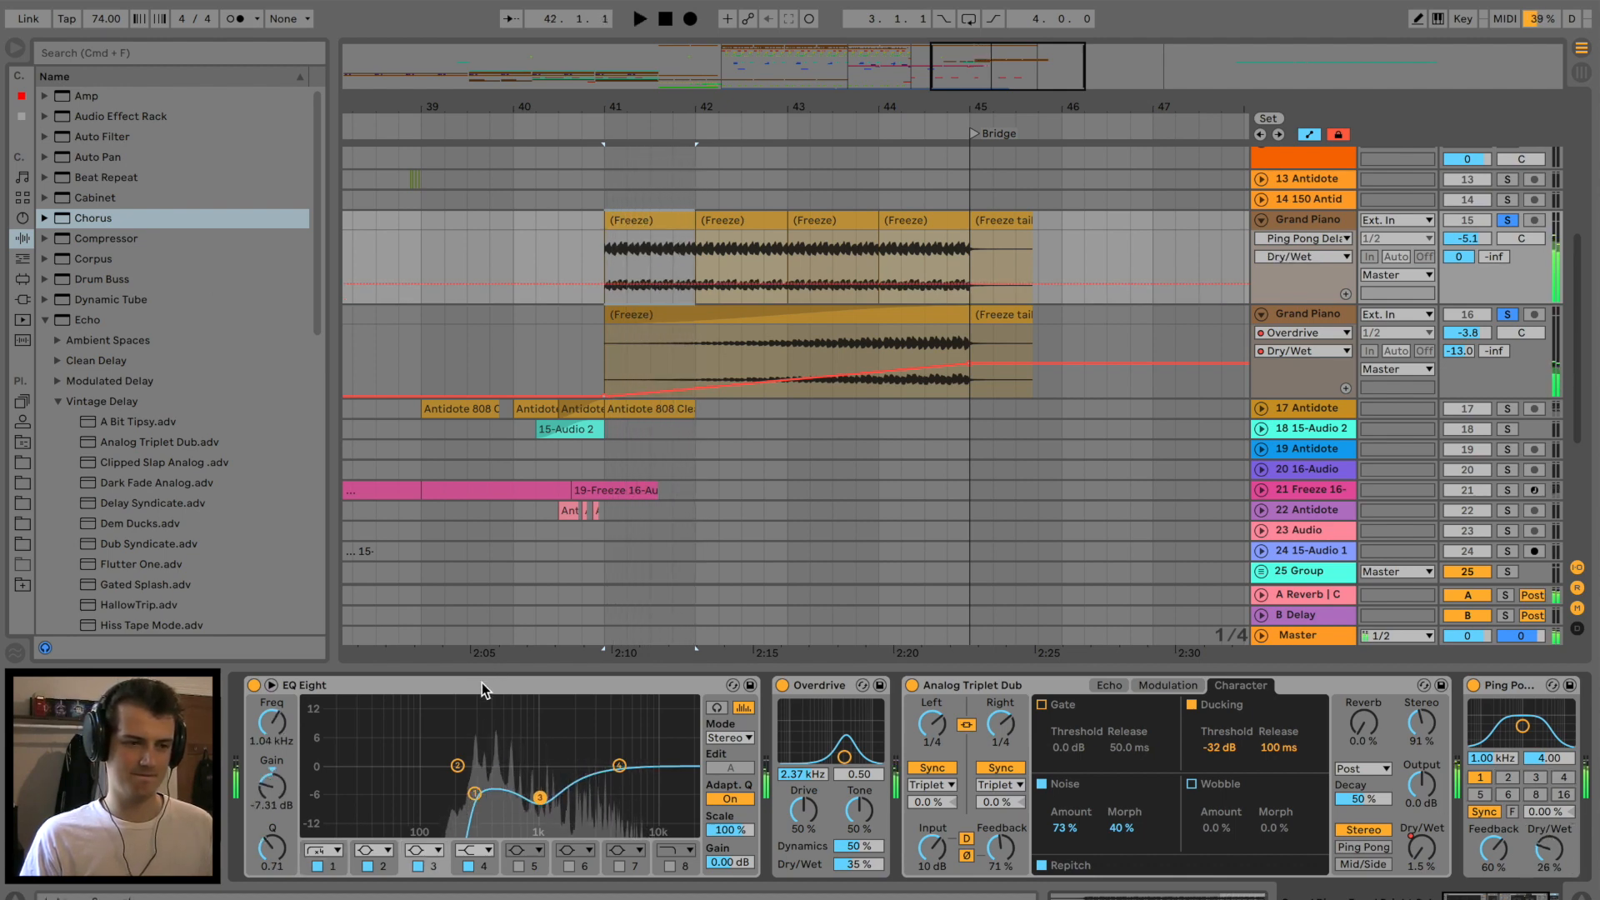
{"action": "left_click_drag", "start_coordinate": [483, 690], "coordinate": [919, 716]}
{"action": "key", "text": "space"}
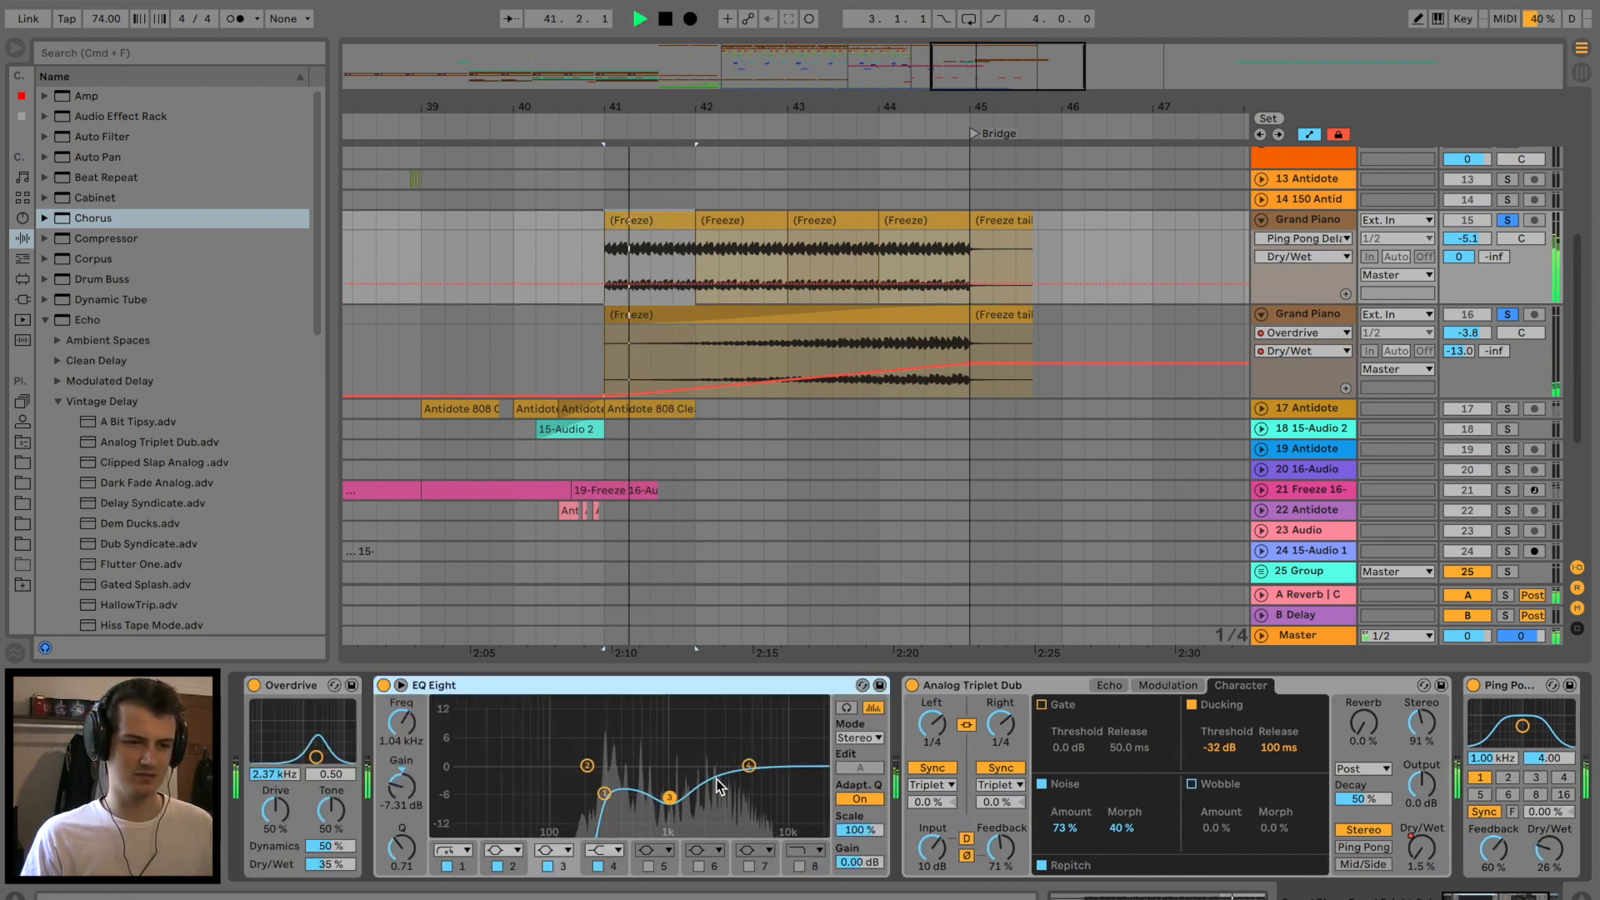
Unsolo the grand piano tracks and play the full arrangement from bar 39.
{"action": "key", "text": "space"}
{"action": "left_click", "coordinate": [1508, 221]}
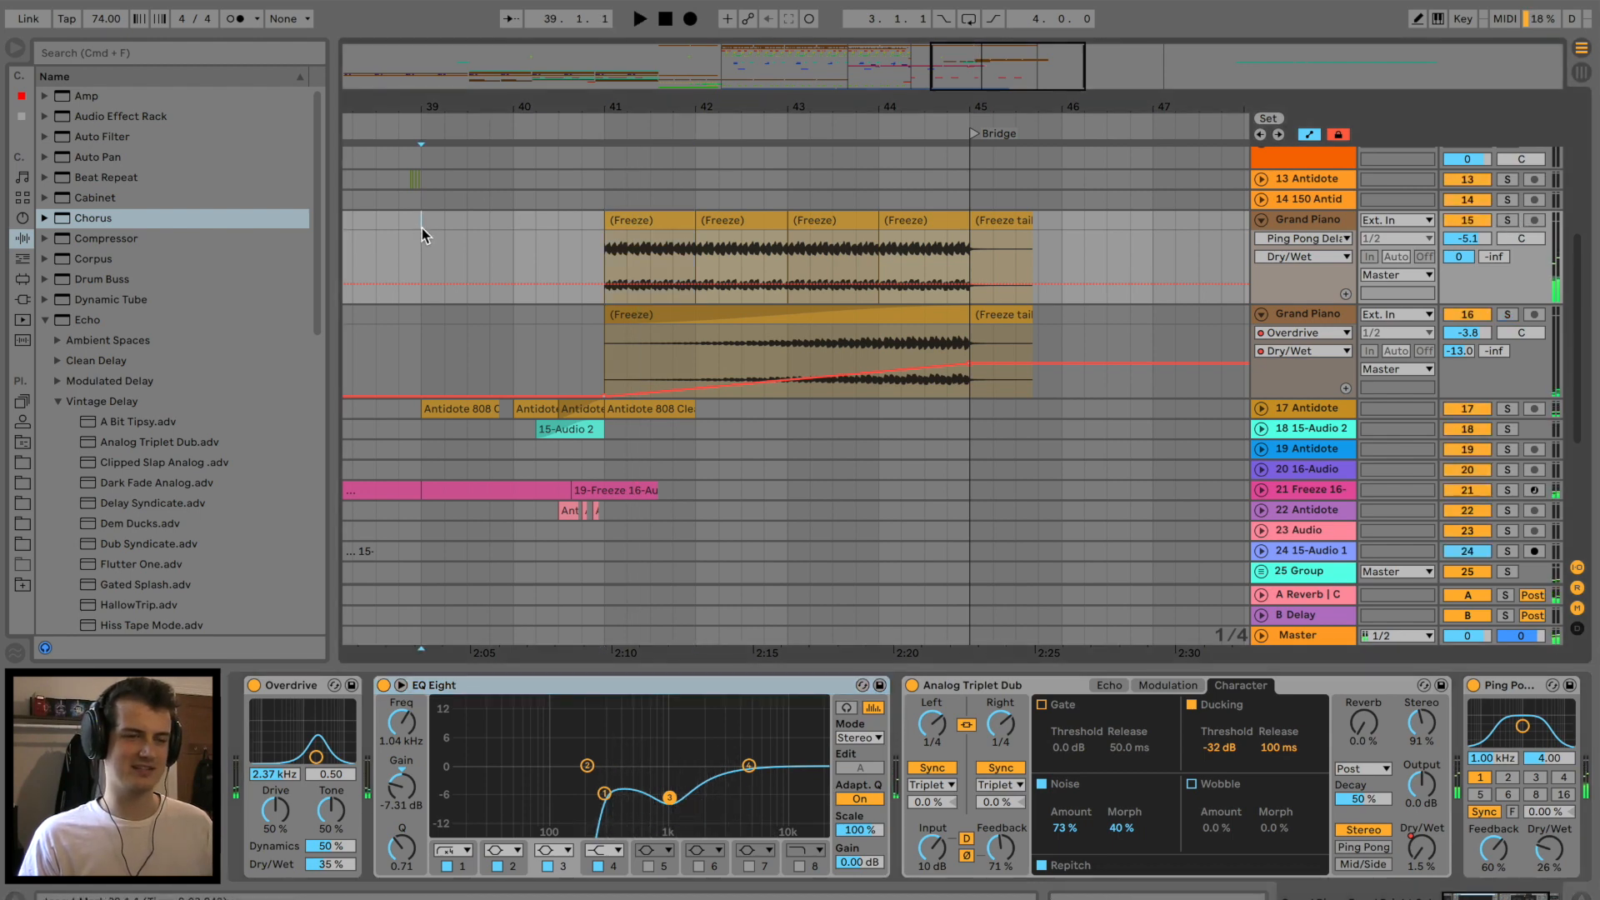
{"action": "key", "text": "space"}
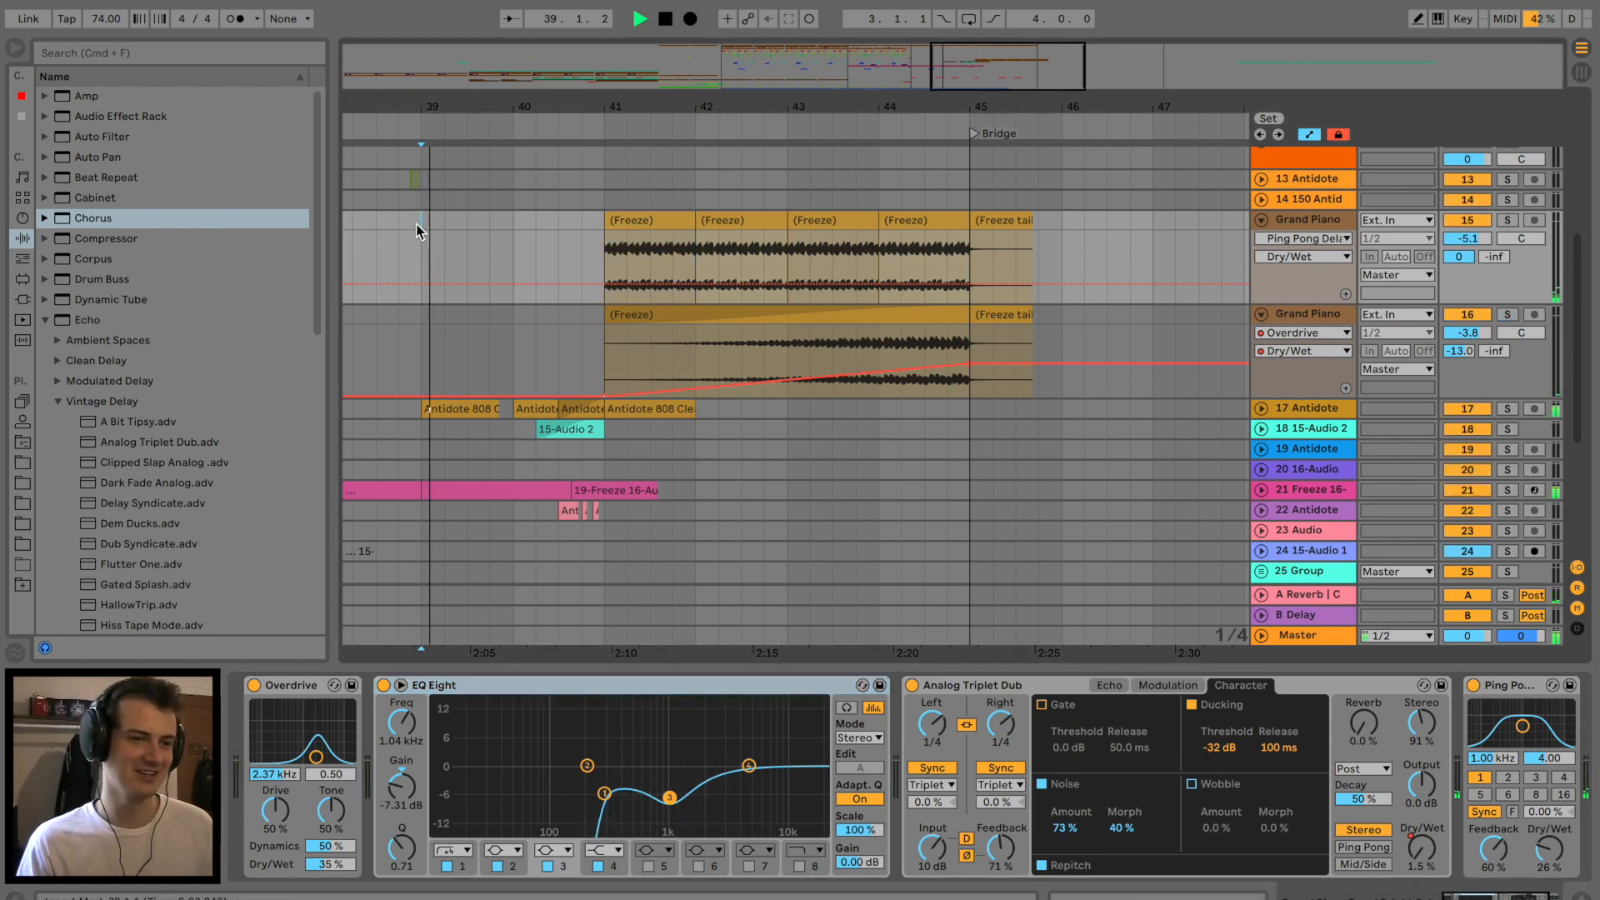
Group the two grand piano tracks and name the upper one REV, lowering its volume to -11.5 dB.
{"action": "left_click", "coordinate": [1315, 220], "text": "shift"}
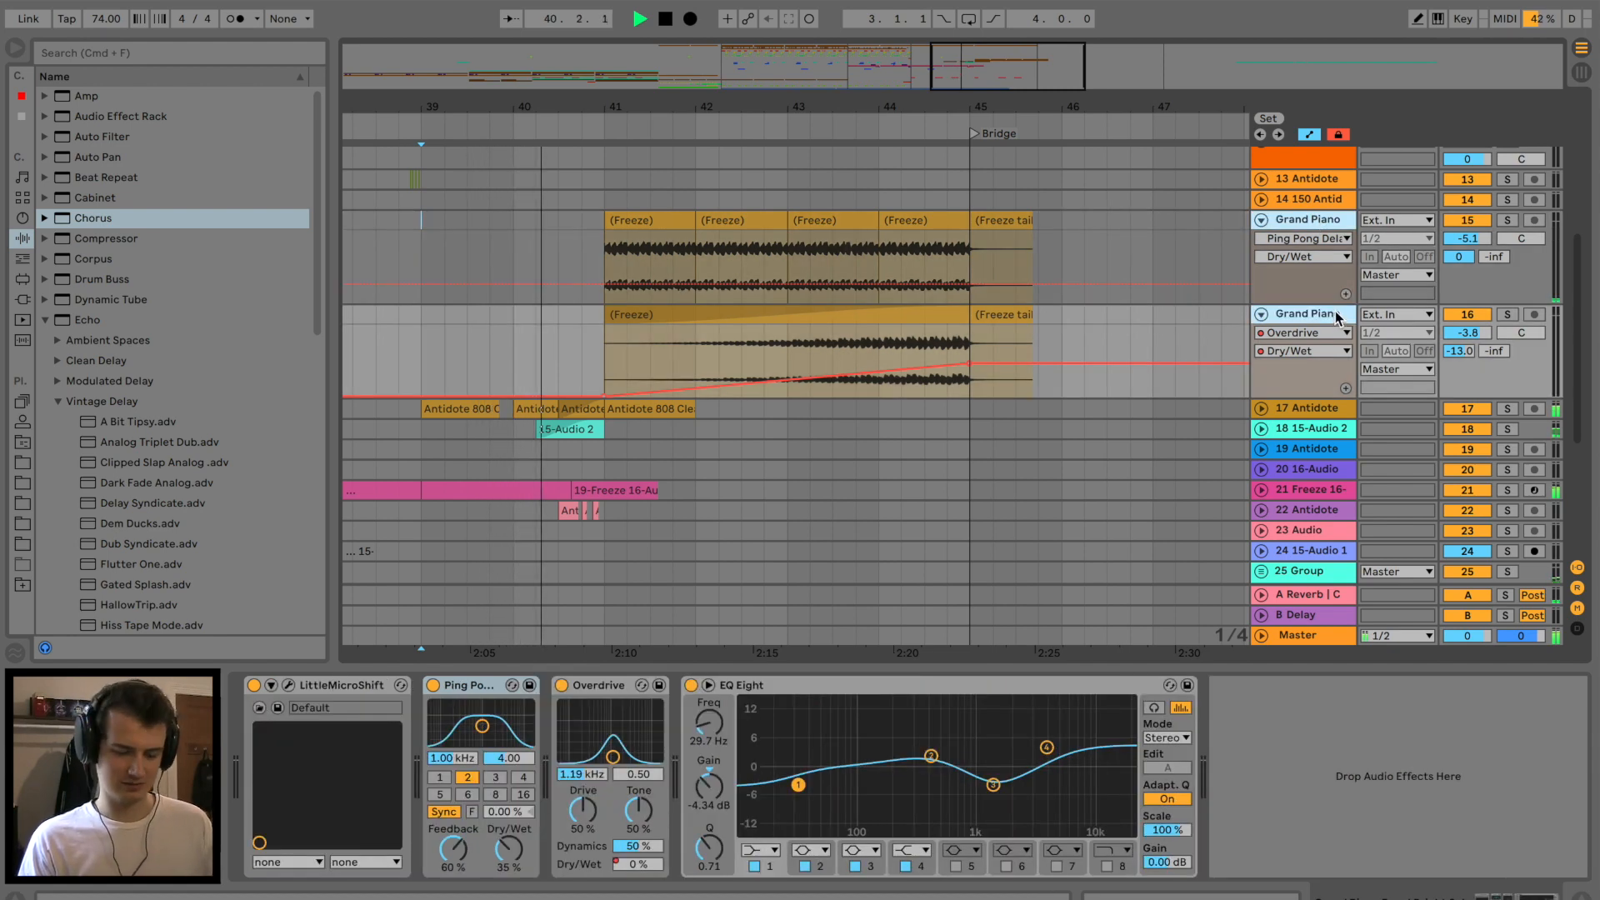
{"action": "key", "text": "super+g"}
{"action": "double_click", "coordinate": [1310, 296]}
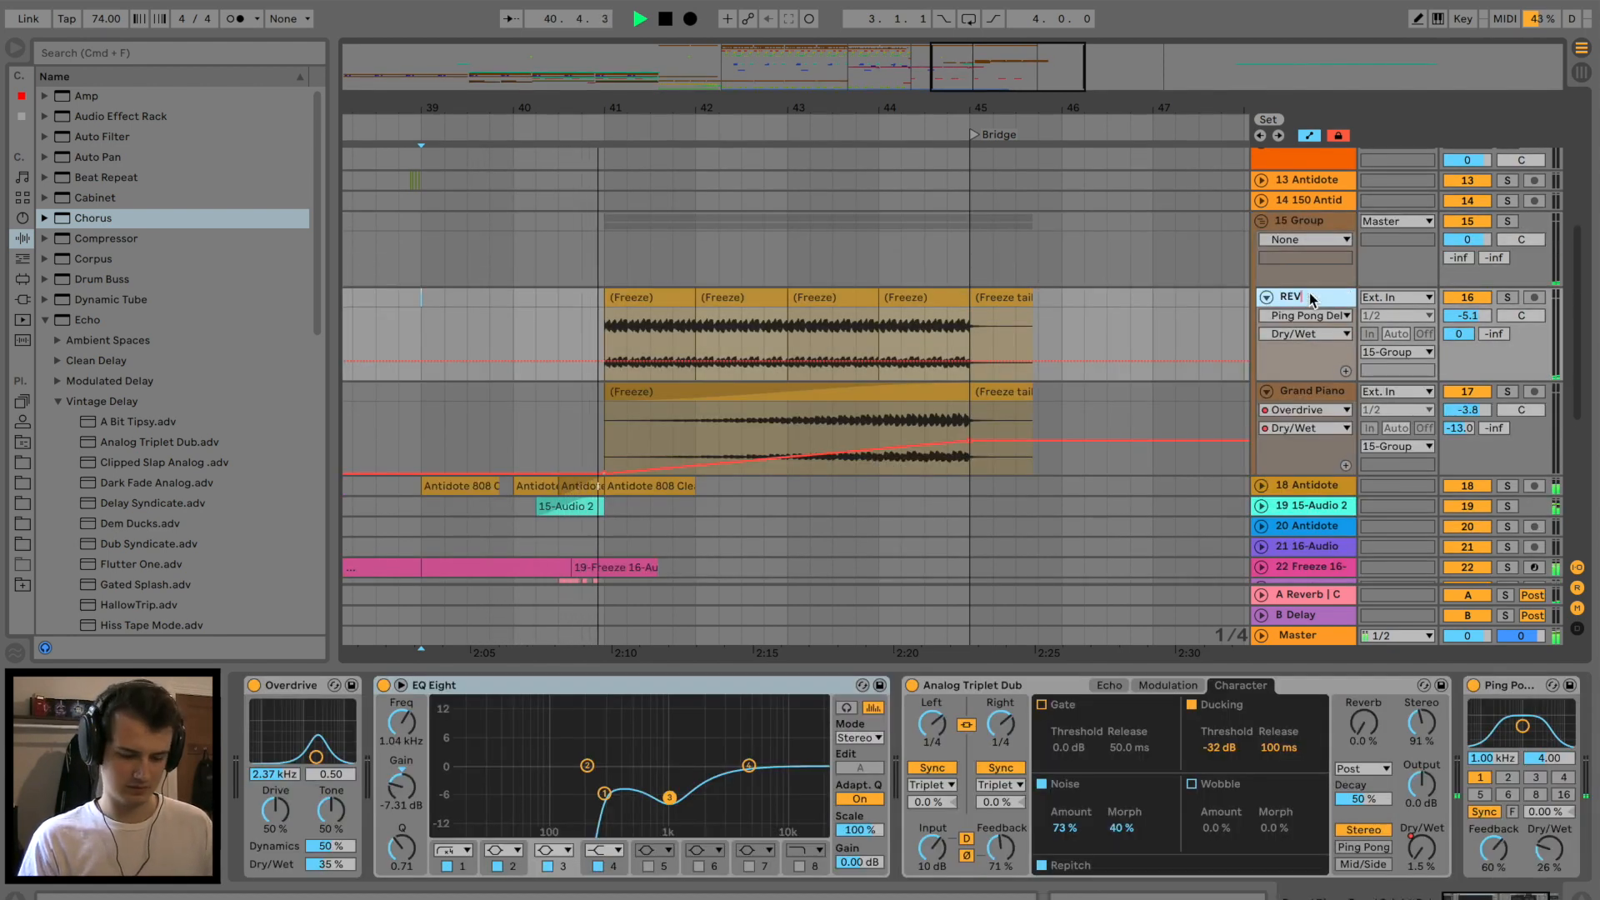
{"action": "left_click_drag", "start_coordinate": [1458, 315], "coordinate": [1472, 329]}
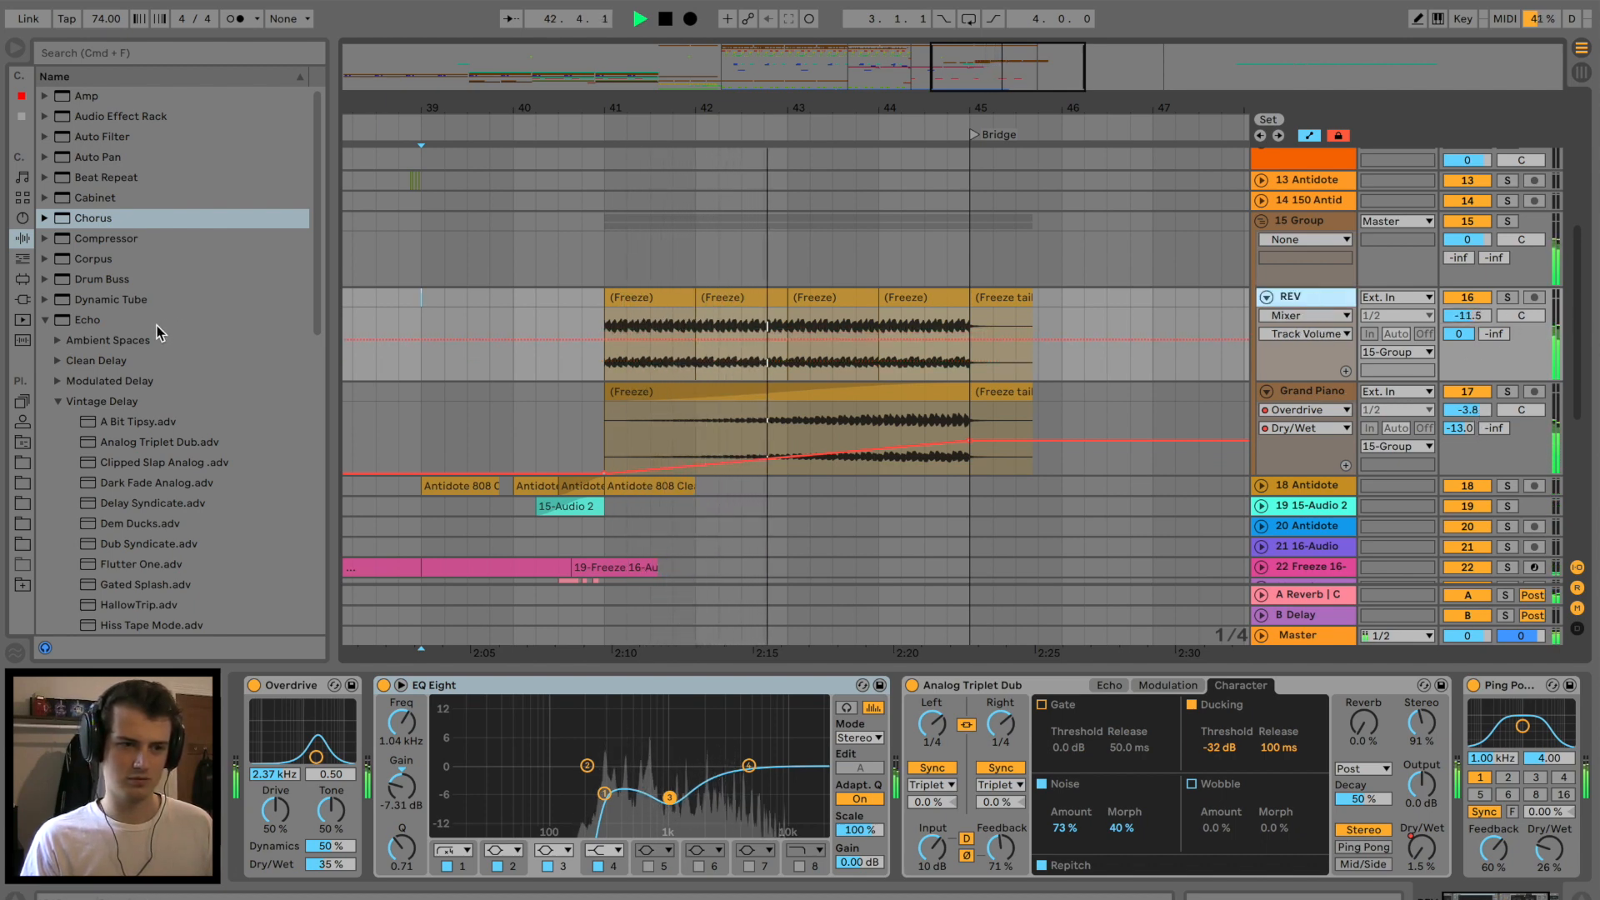
Add an Auto Filter to the REV track and automate its frequency rising from about 238 Hz at bar 41 to bar 45.
{"action": "left_click", "coordinate": [98, 136]}
{"action": "key", "text": "Return"}
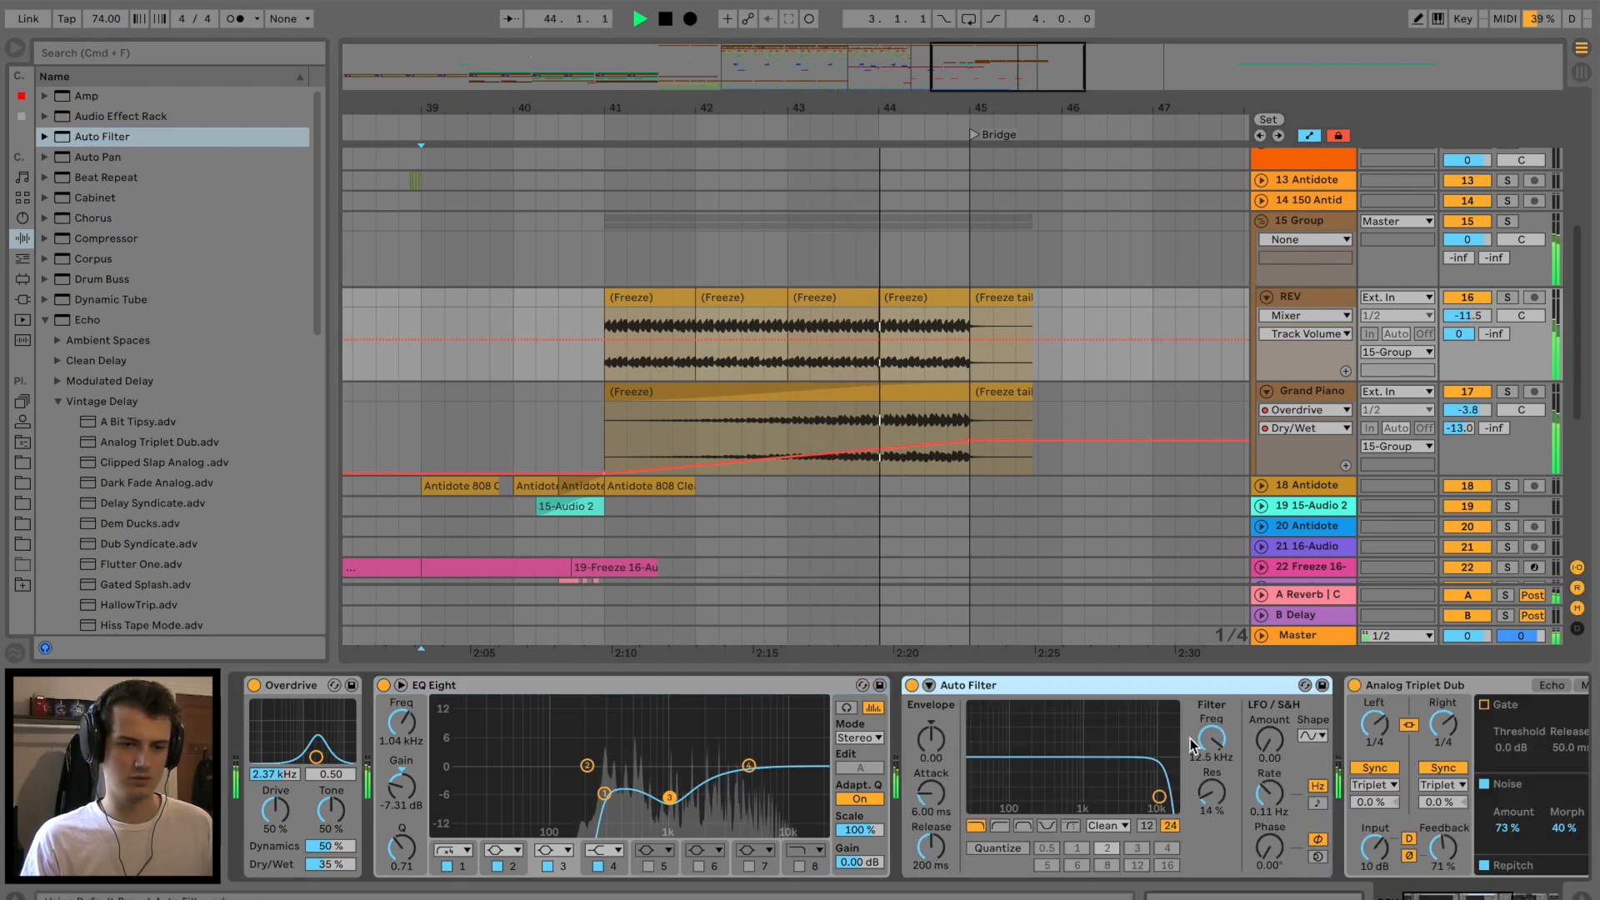
{"action": "left_click_drag", "start_coordinate": [1211, 738], "coordinate": [1212, 808]}
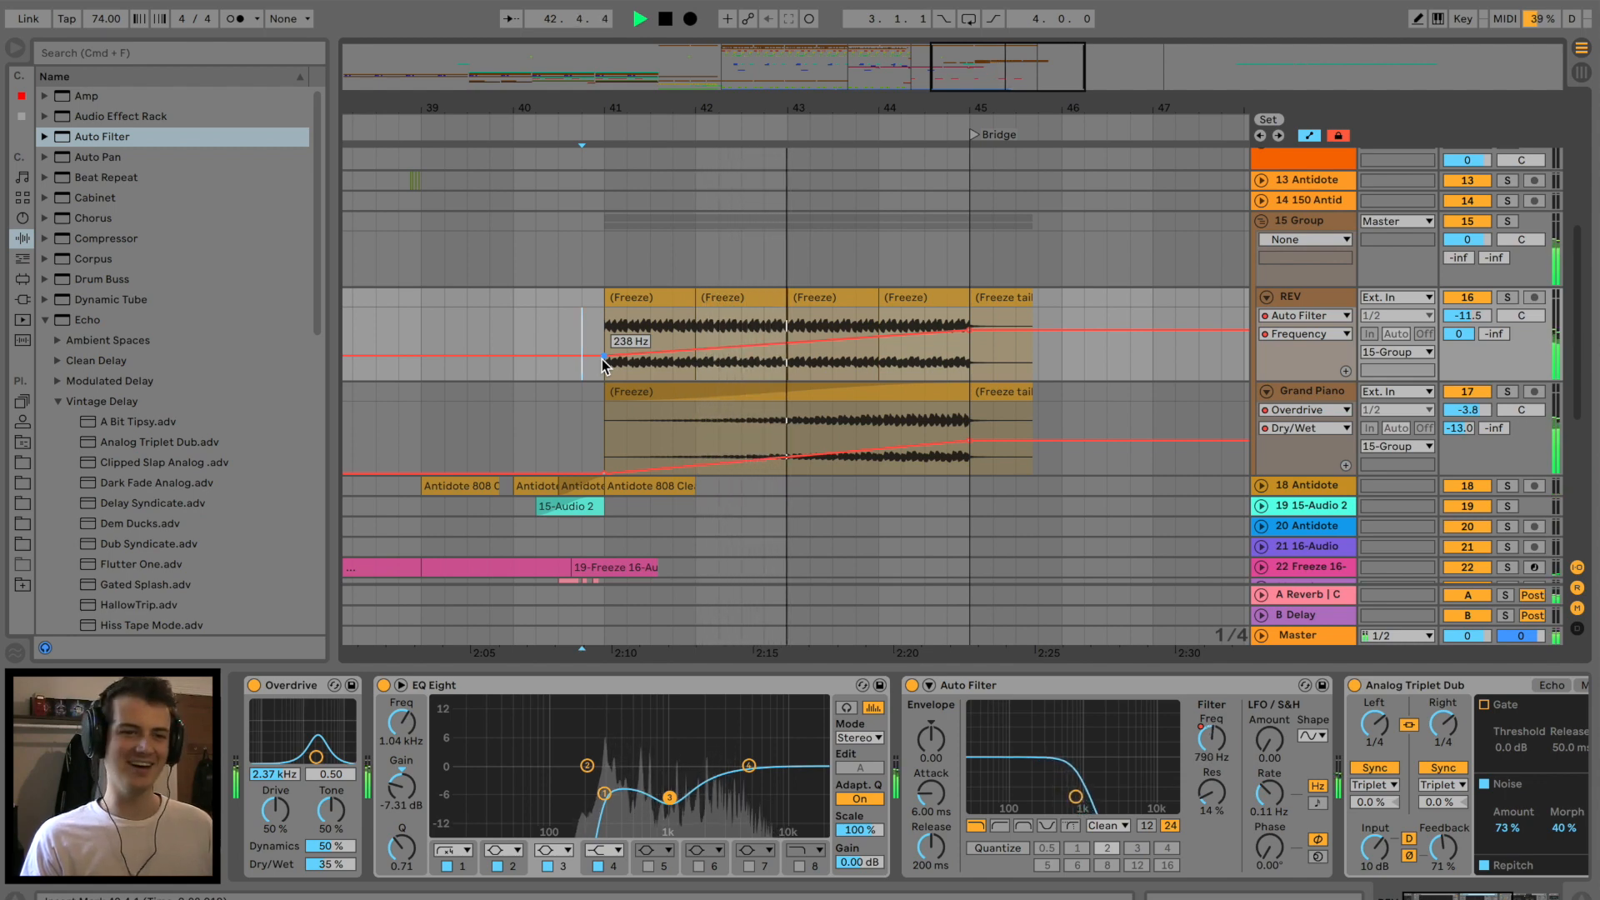
{"action": "mouse_move", "coordinate": [950, 332]}
{"action": "left_mouse_down"}
{"action": "mouse_move", "coordinate": [950, 310]}
{"action": "mouse_move", "coordinate": [931, 323]}
{"action": "left_mouse_up"}
{"action": "left_click", "coordinate": [855, 338]}
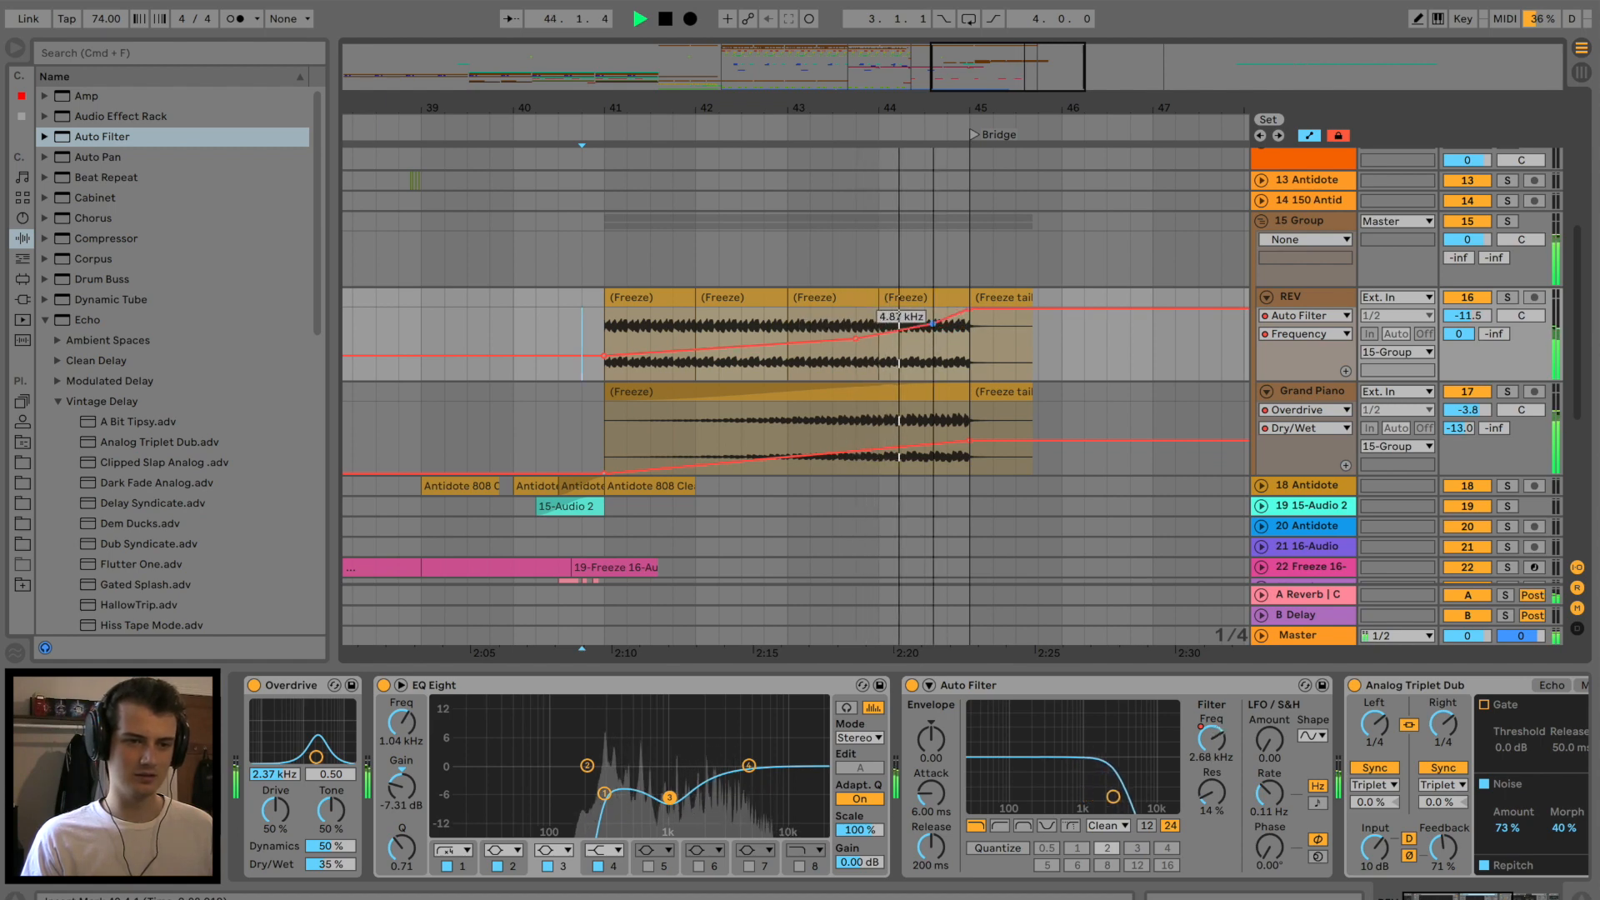
Copy 6 Group's clips from bars 25–33 to the start of the Bridge at bar 45 and play from just before it.
{"action": "left_click_drag", "start_coordinate": [935, 107], "coordinate": [930, 117]}
{"action": "scroll", "coordinate": [673, 417], "scroll_direction": "down", "scroll_amount": 3}
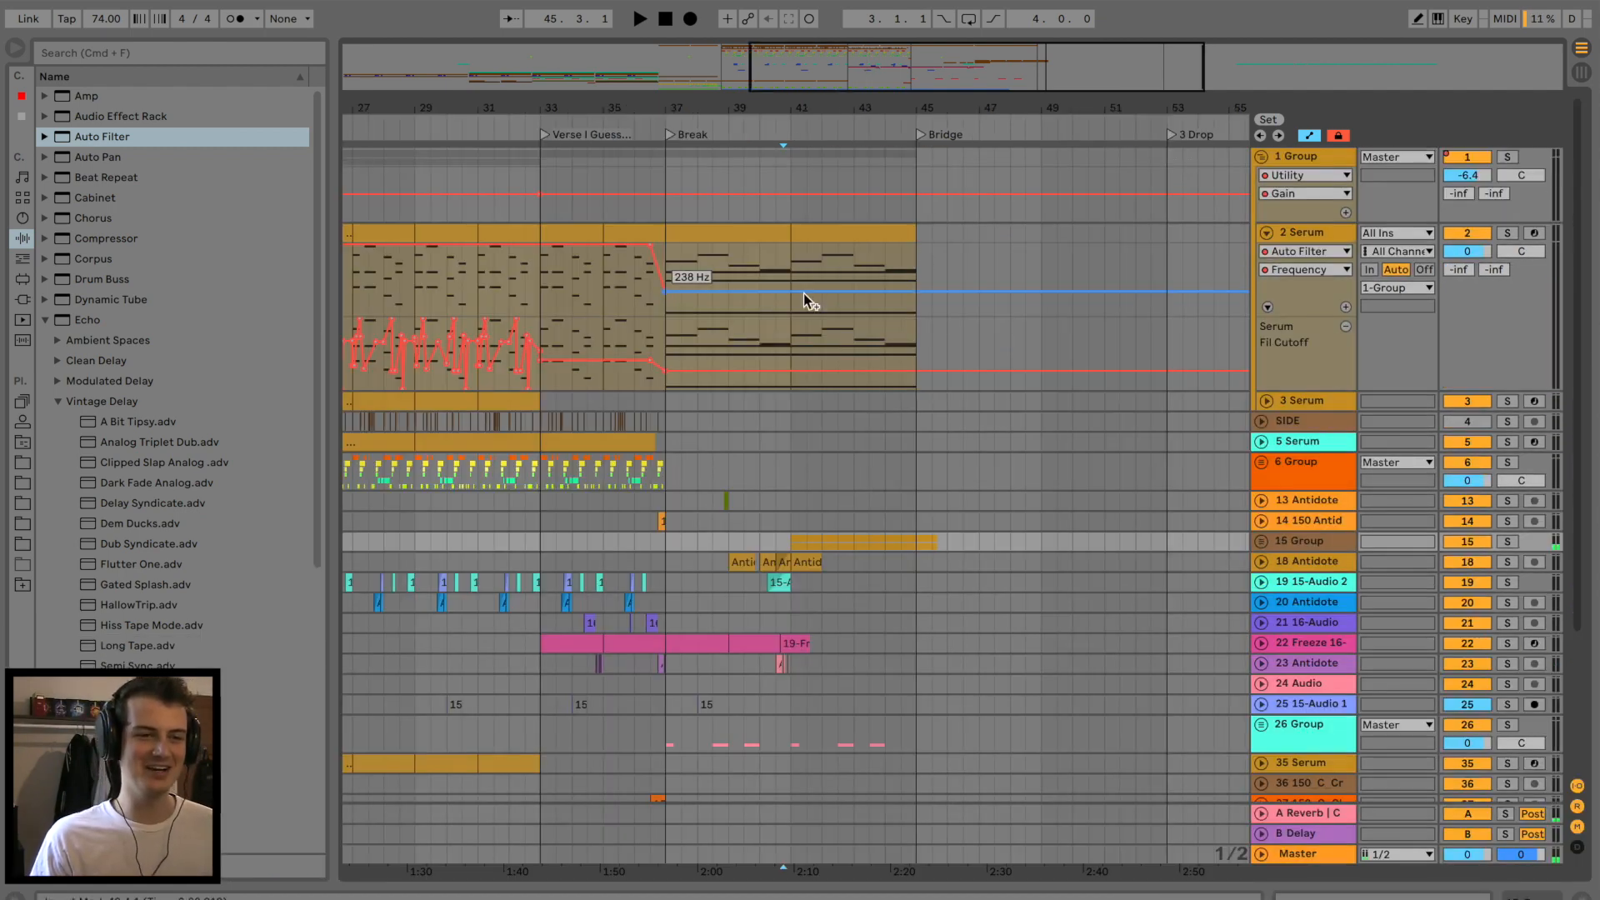
{"action": "scroll", "coordinate": [730, 347], "scroll_direction": "left", "scroll_amount": 5}
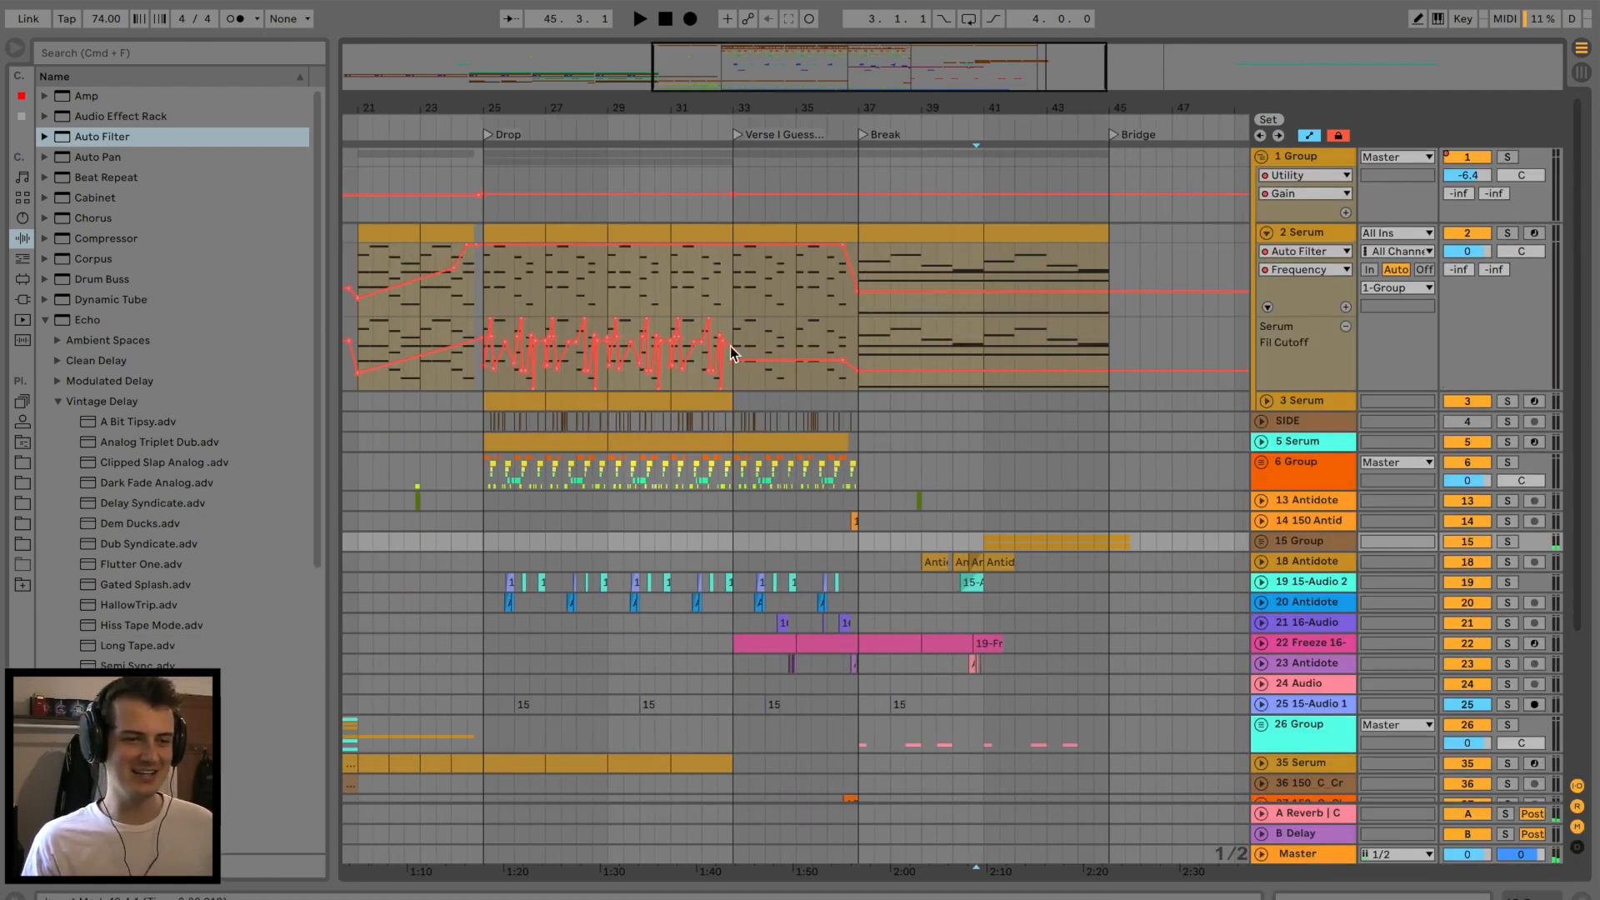
{"action": "left_click_drag", "start_coordinate": [653, 467], "coordinate": [737, 473]}
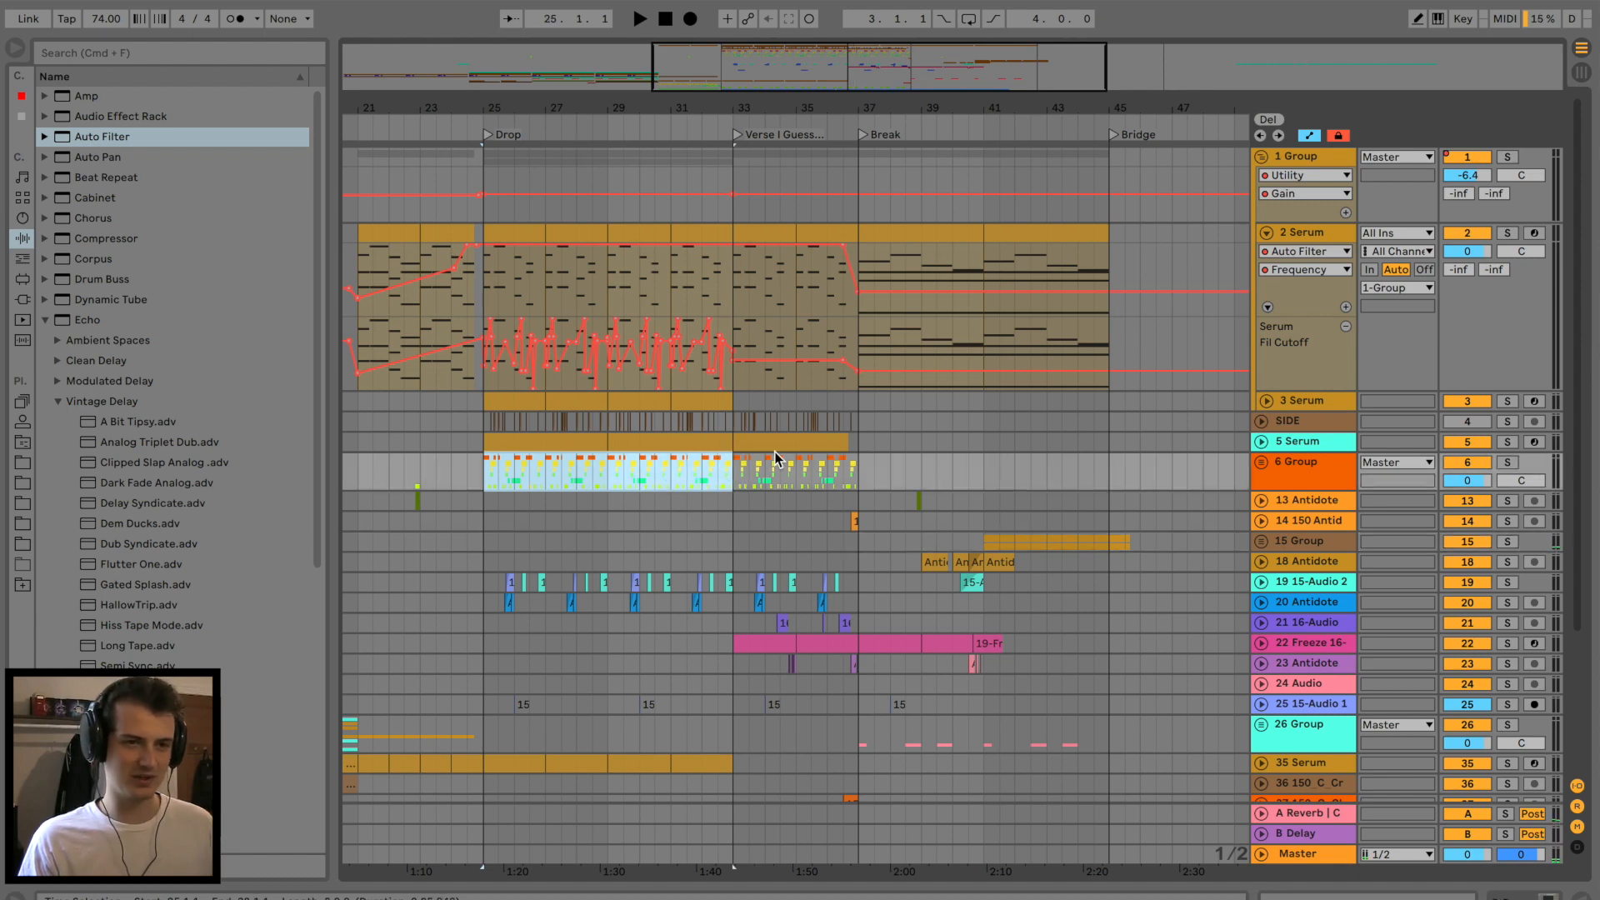
{"action": "scroll", "coordinate": [785, 444], "scroll_direction": "right", "scroll_amount": 6}
{"action": "left_click", "coordinate": [830, 468]}
{"action": "key", "text": "ctrl+v"}
{"action": "key", "text": "space"}
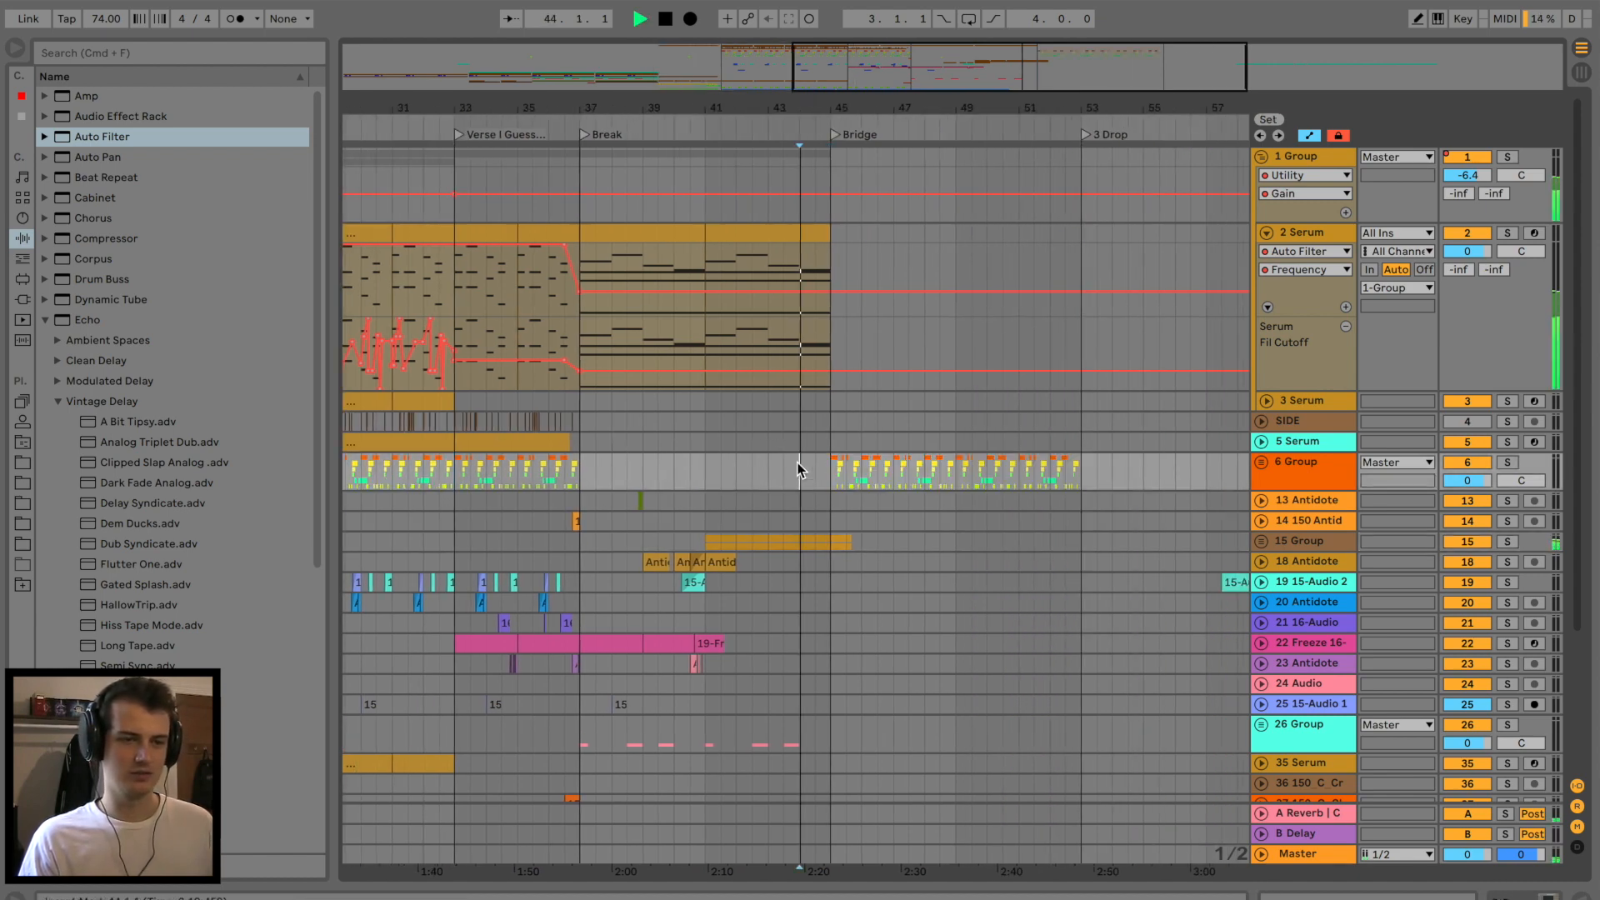
Copy earlier 2 Serum chord clips from before the Break into the Bridge, filling bars 45–53.
{"action": "left_click", "coordinate": [721, 233]}
{"action": "scroll", "coordinate": [666, 260], "scroll_direction": "left", "scroll_amount": 15}
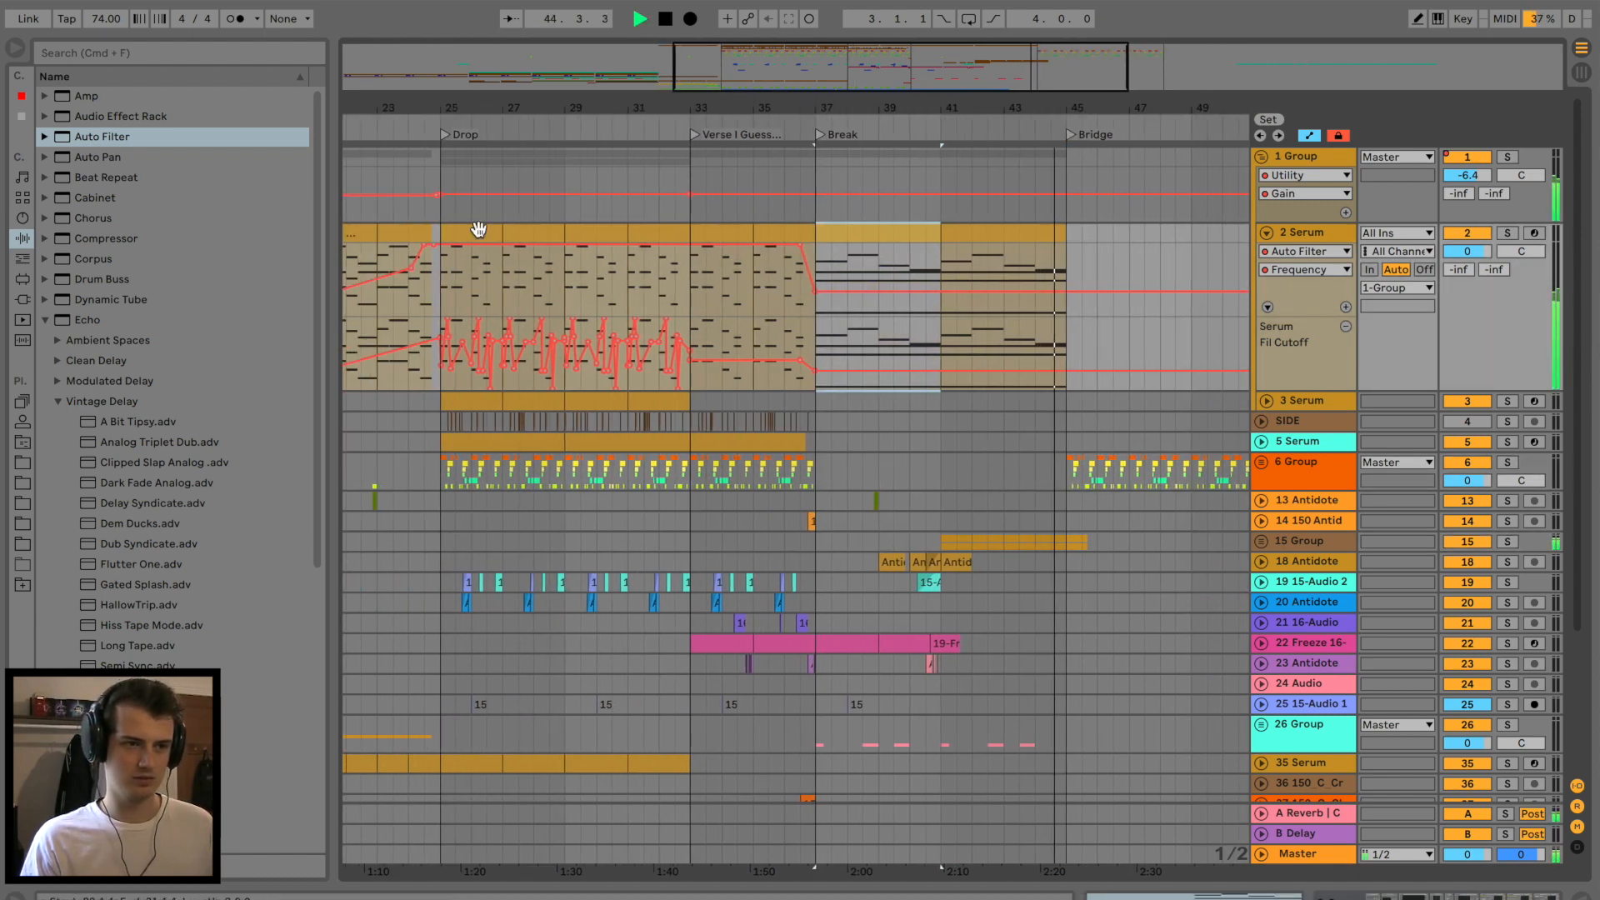
{"action": "left_click", "coordinate": [622, 233]}
{"action": "key", "text": "space"}
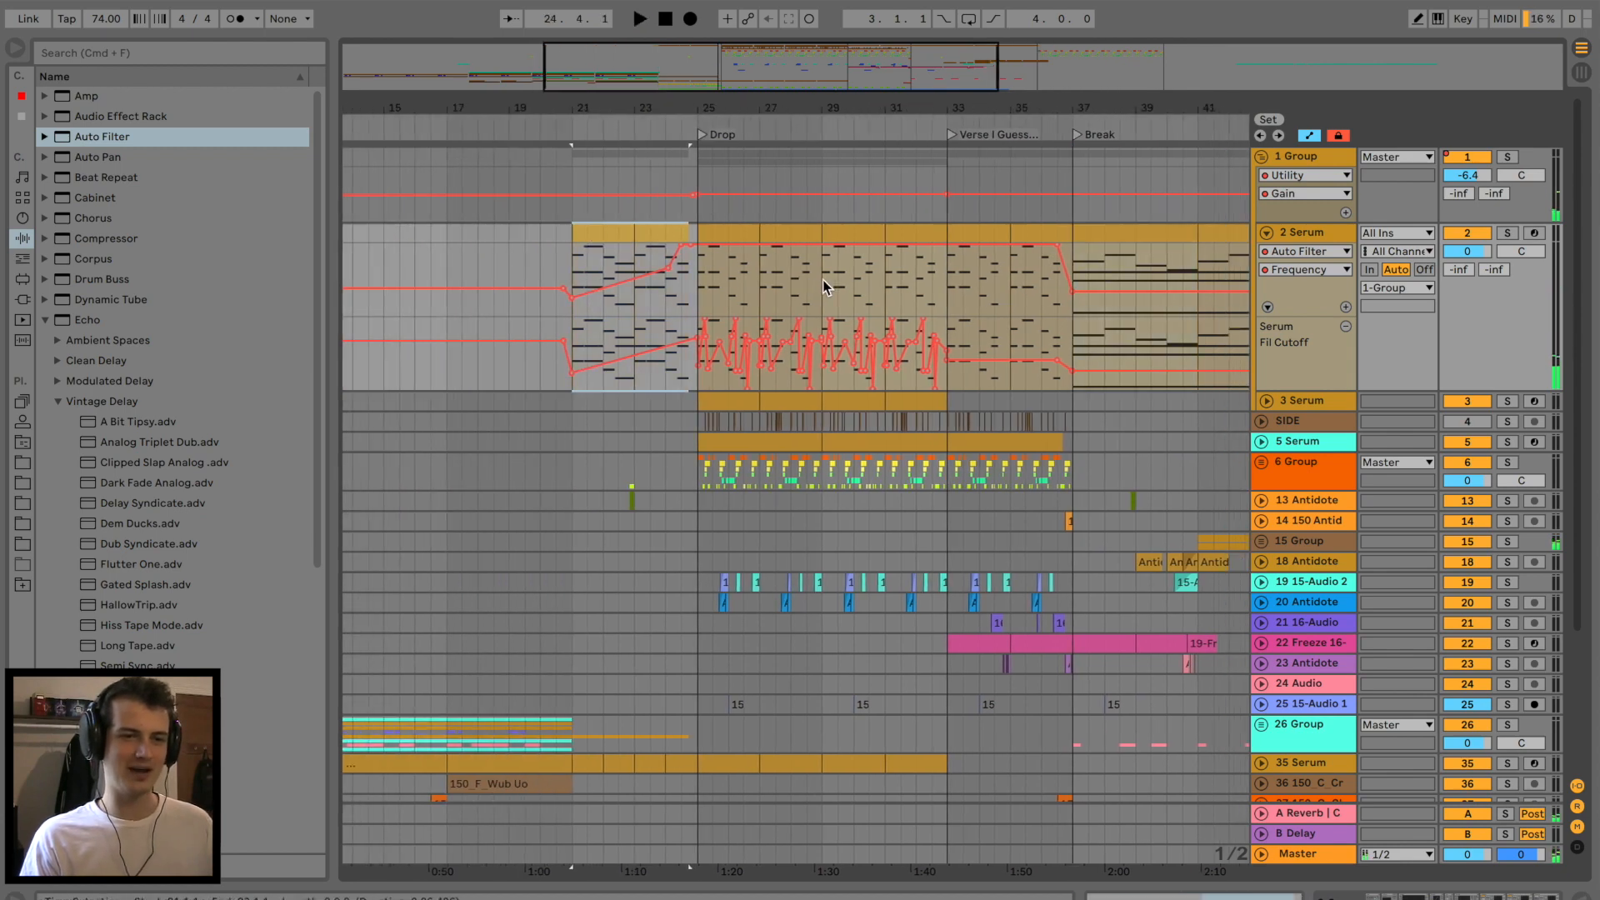
{"action": "scroll", "coordinate": [822, 278], "scroll_direction": "right", "scroll_amount": 15}
{"action": "key", "text": "ctrl+v"}
Automate 2 Serum's Auto Filter frequency to rise gradually across the Bridge up to bar 53 during playback.
{"action": "left_click", "coordinate": [790, 286]}
{"action": "key", "text": "space"}
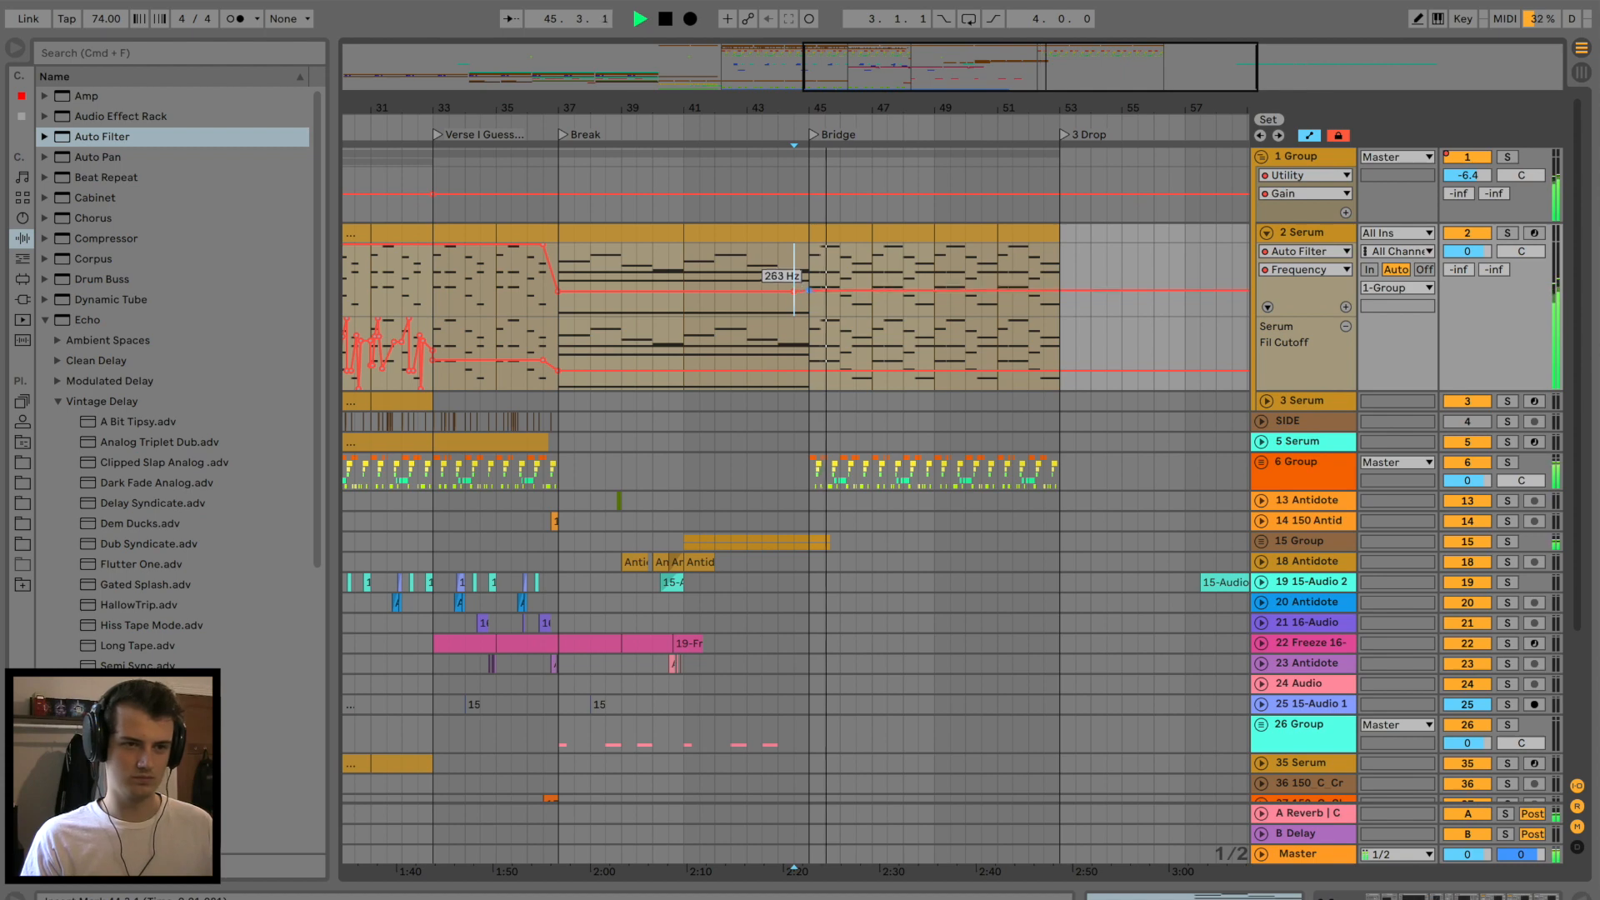
{"action": "left_click_drag", "start_coordinate": [807, 291], "coordinate": [809, 287]}
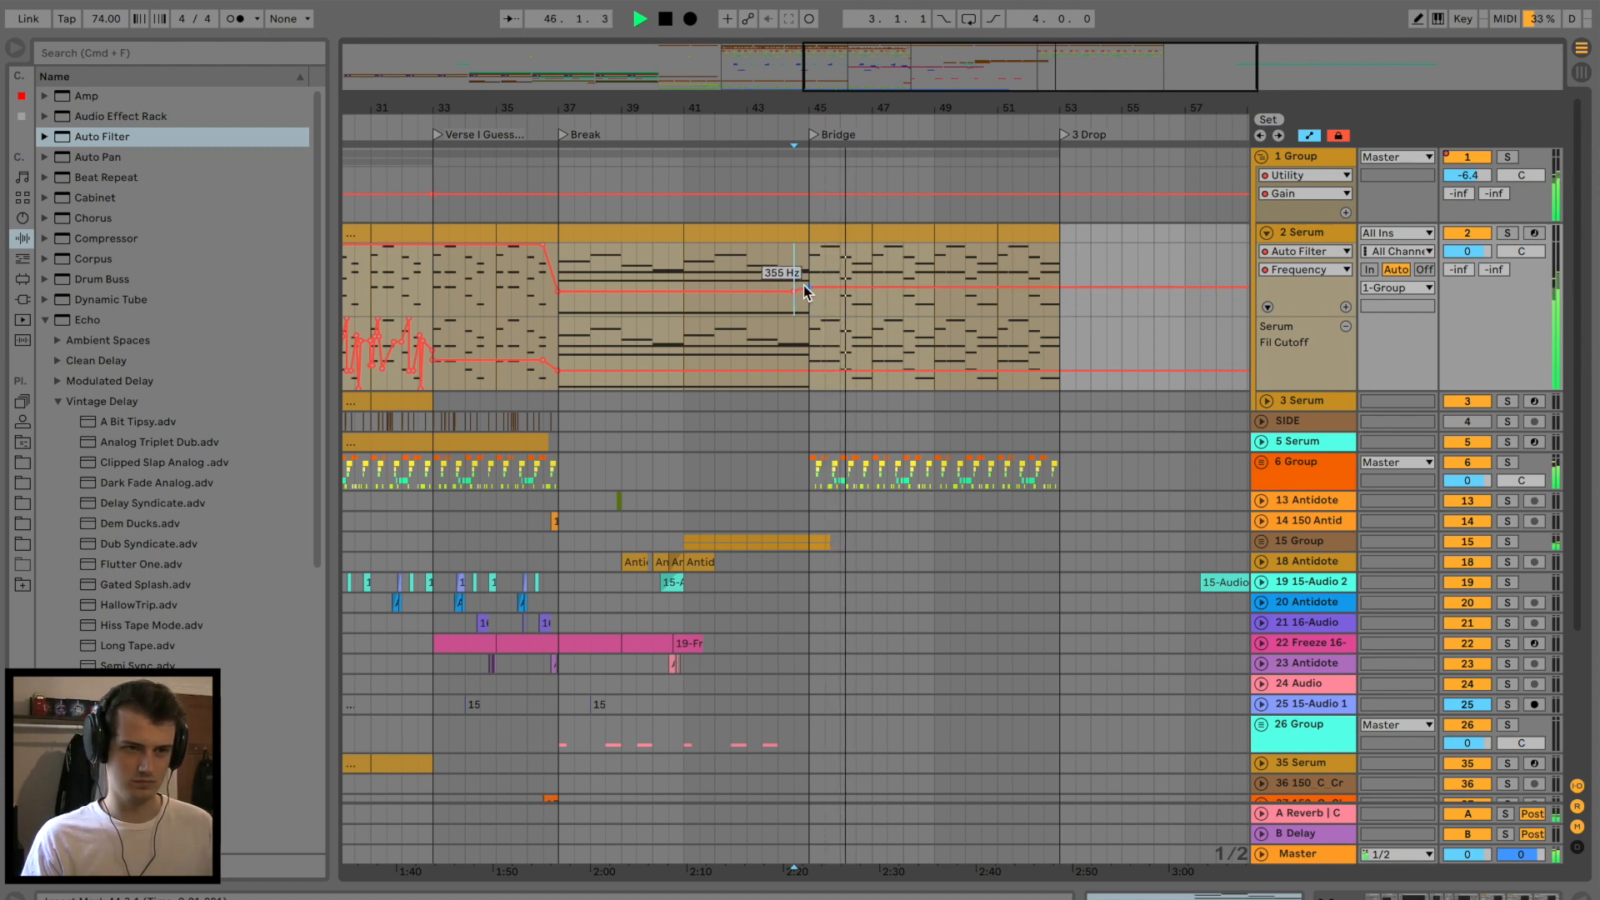
{"action": "mouse_move", "coordinate": [1052, 286]}
{"action": "left_mouse_down"}
{"action": "mouse_move", "coordinate": [1054, 246]}
{"action": "mouse_move", "coordinate": [1056, 268]}
{"action": "left_mouse_up"}
Add a Ping Pong Delay to 15 Group with a delay time of 4 sixteenths and Dry/Wet at 1.6%.
{"action": "scroll", "coordinate": [622, 383], "scroll_direction": "left", "scroll_amount": 4}
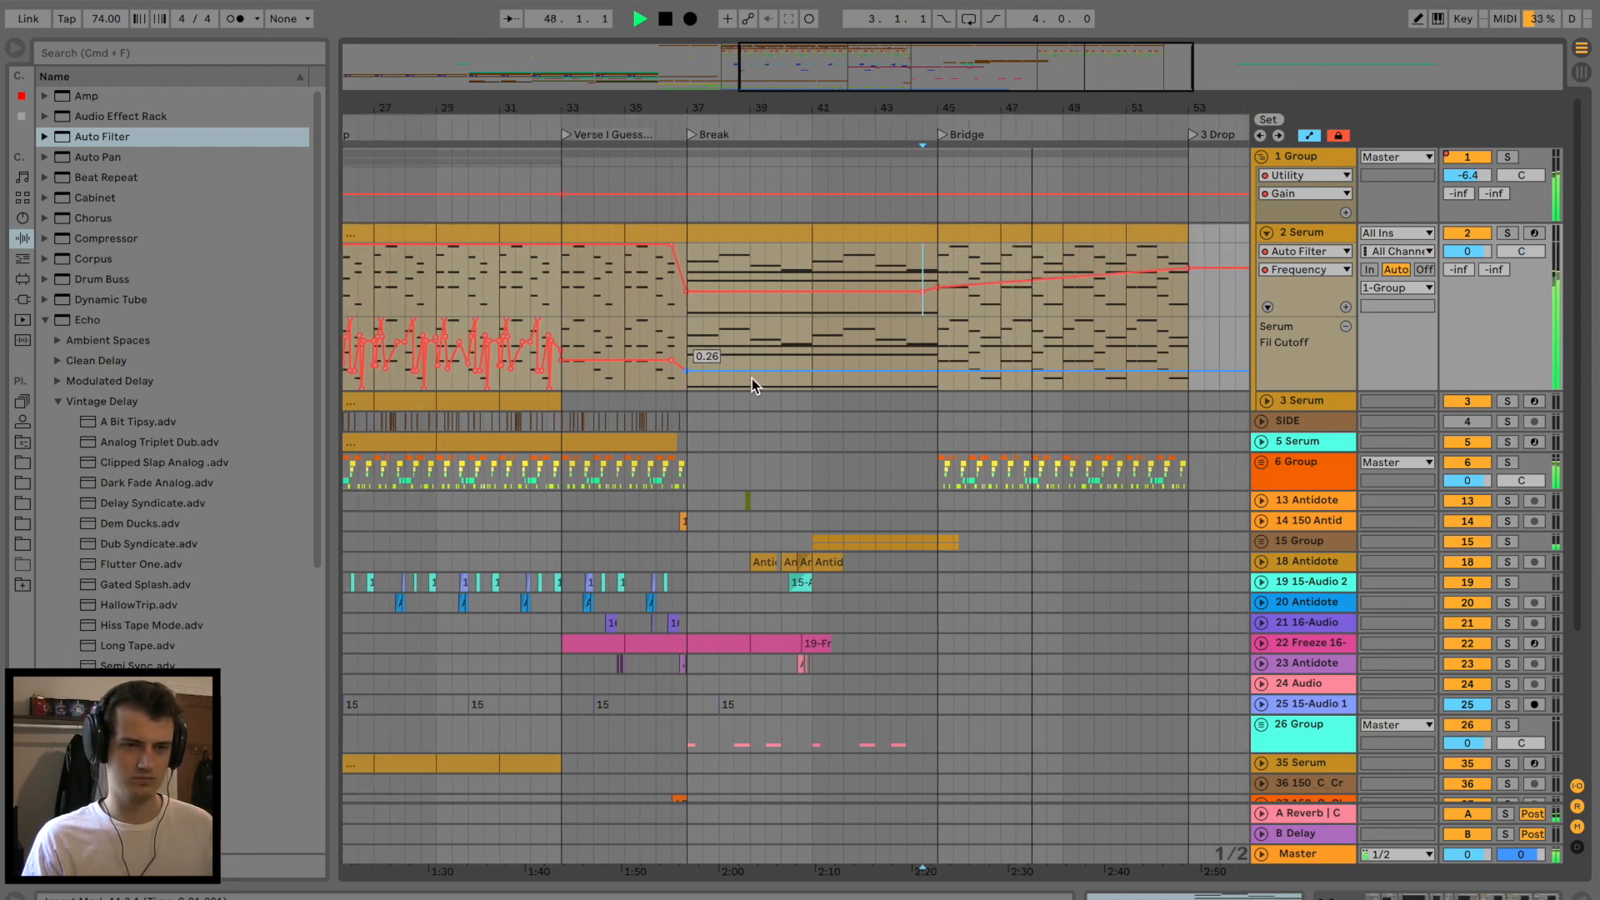
{"action": "scroll", "coordinate": [712, 422], "scroll_direction": "down", "scroll_amount": 1}
{"action": "scroll", "coordinate": [712, 422], "scroll_direction": "down", "scroll_amount": 4}
{"action": "left_click", "coordinate": [629, 357]}
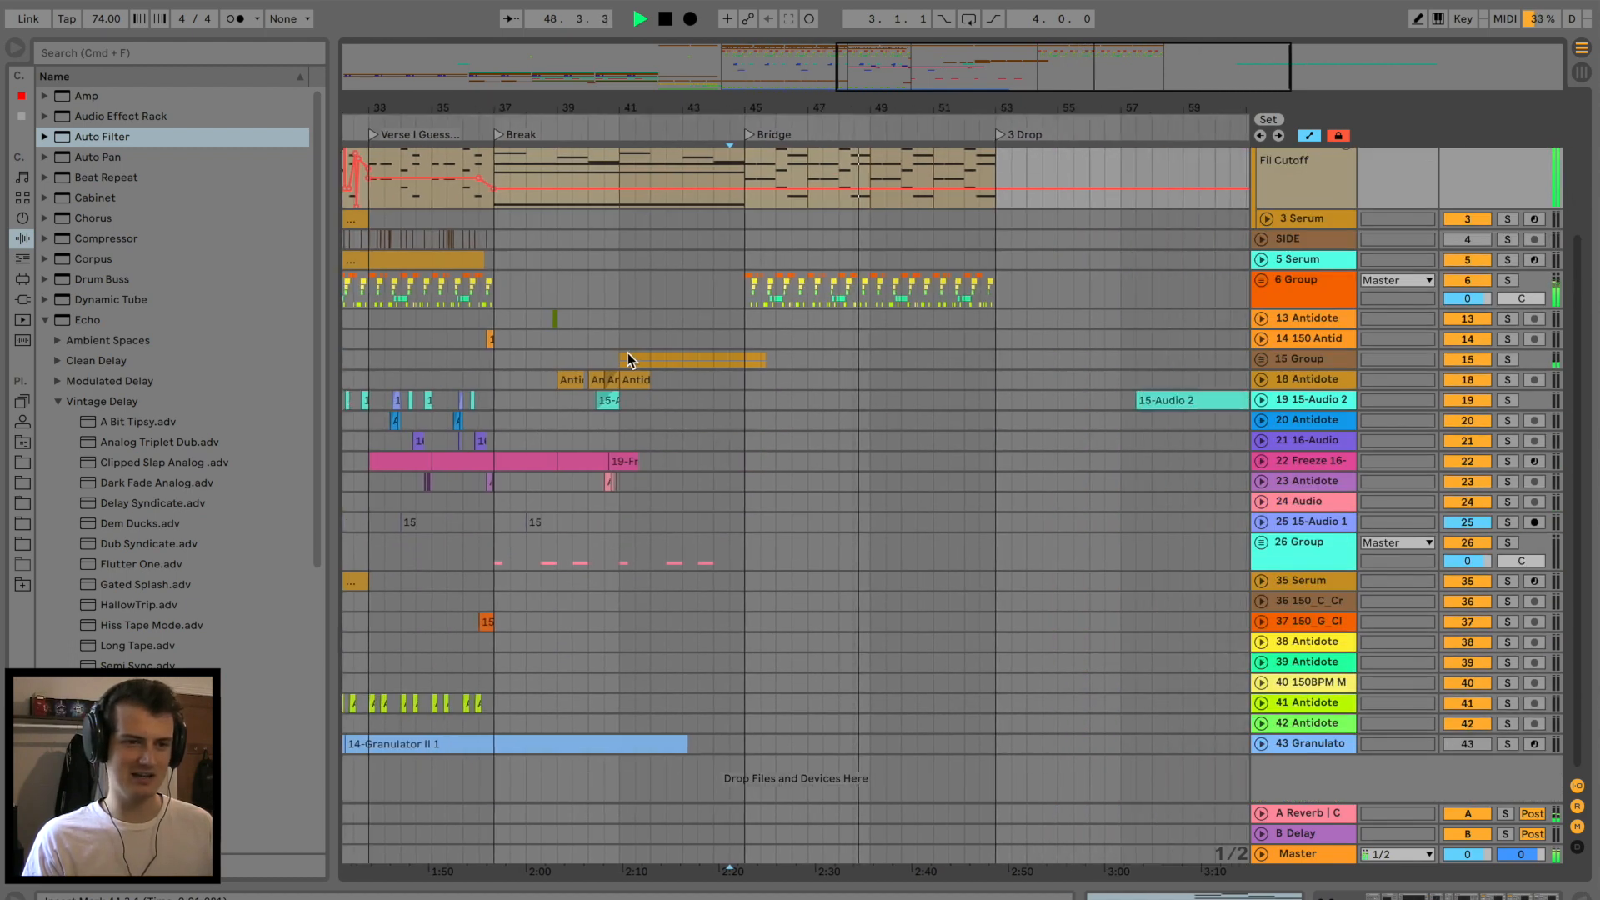
{"action": "key", "text": "space"}
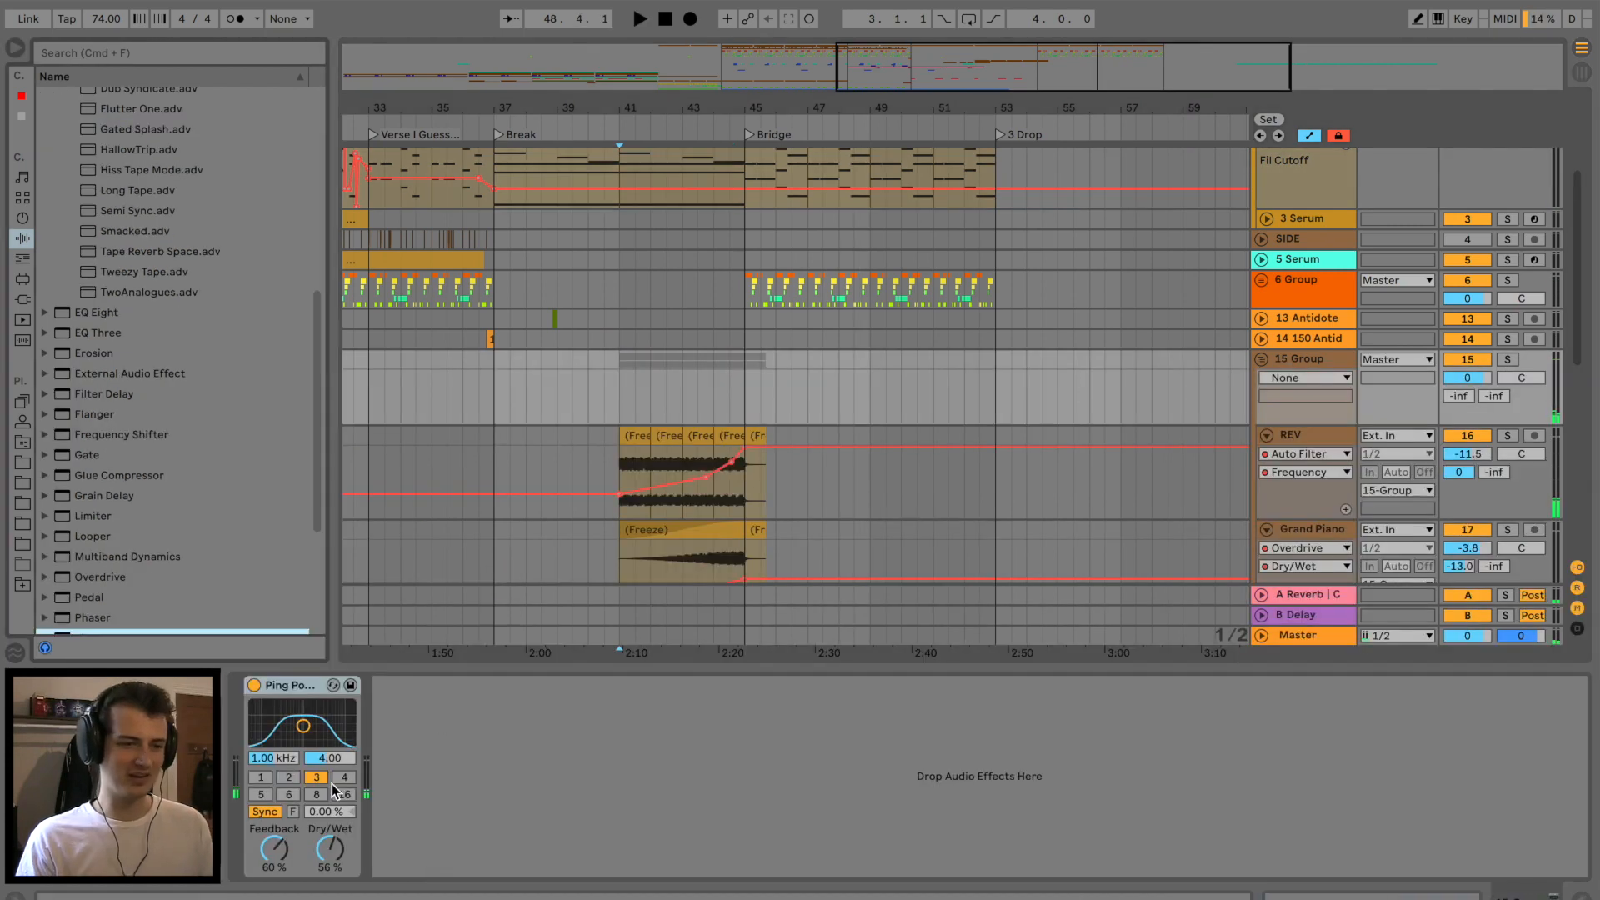
{"action": "left_click", "coordinate": [345, 776]}
{"action": "left_click_drag", "start_coordinate": [330, 848], "coordinate": [329, 883]}
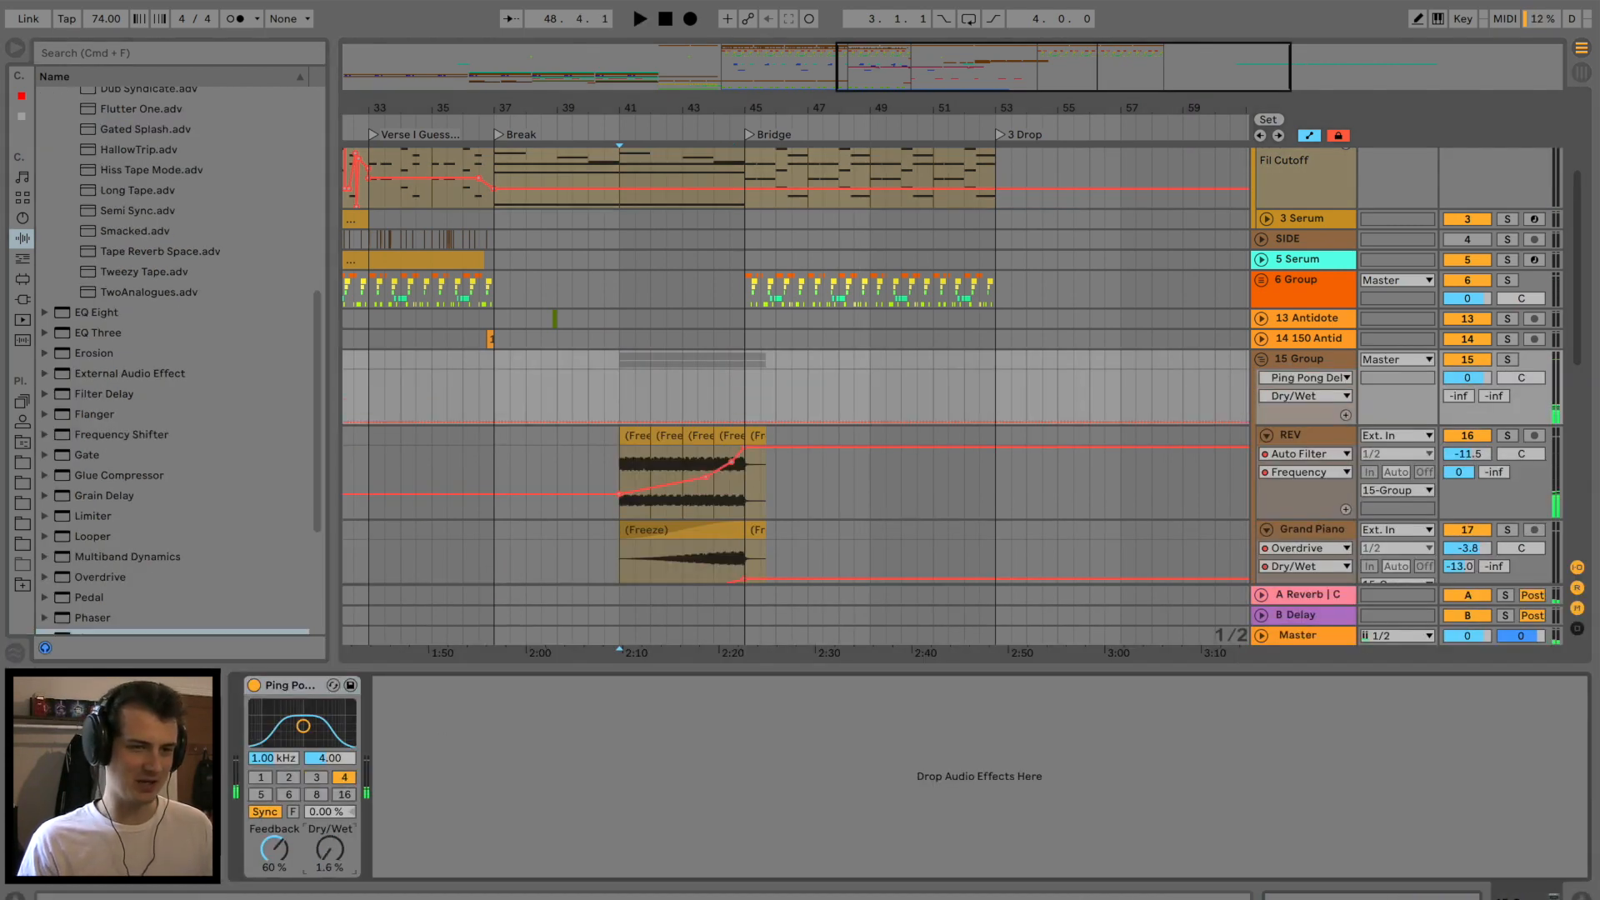
Automate the group delay's Dry/Wet rising to 63% at bar 45, set its feedback to 80% and play from bar 44.
{"action": "left_click_drag", "start_coordinate": [744, 401], "coordinate": [745, 391]}
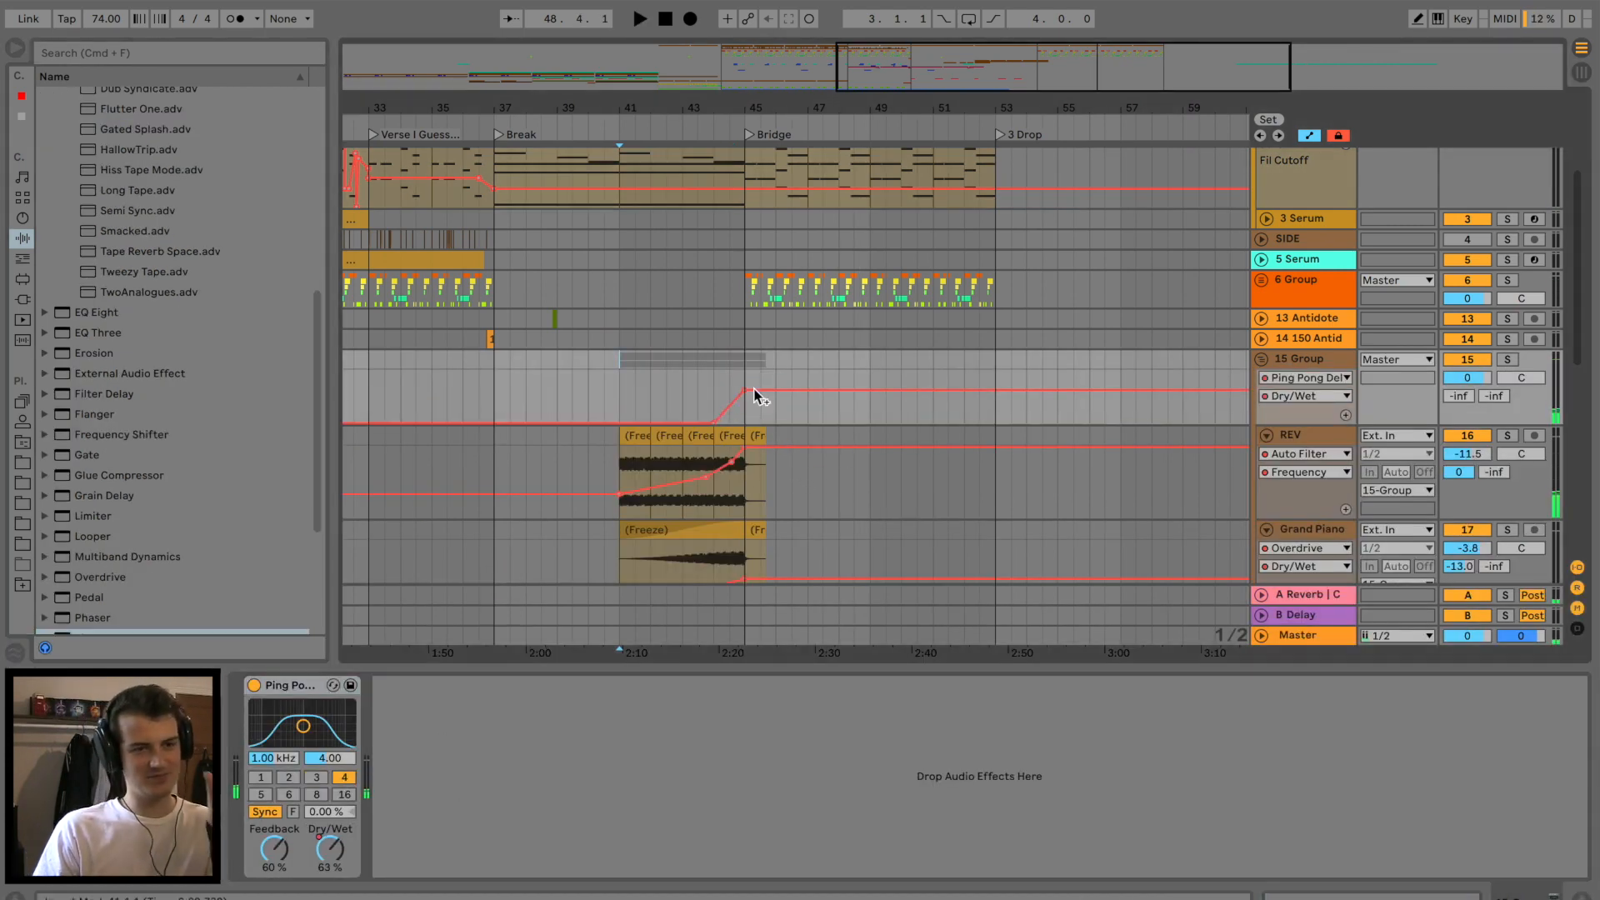
{"action": "left_click_drag", "start_coordinate": [727, 109], "coordinate": [698, 163]}
{"action": "left_click_drag", "start_coordinate": [283, 841], "coordinate": [284, 829]}
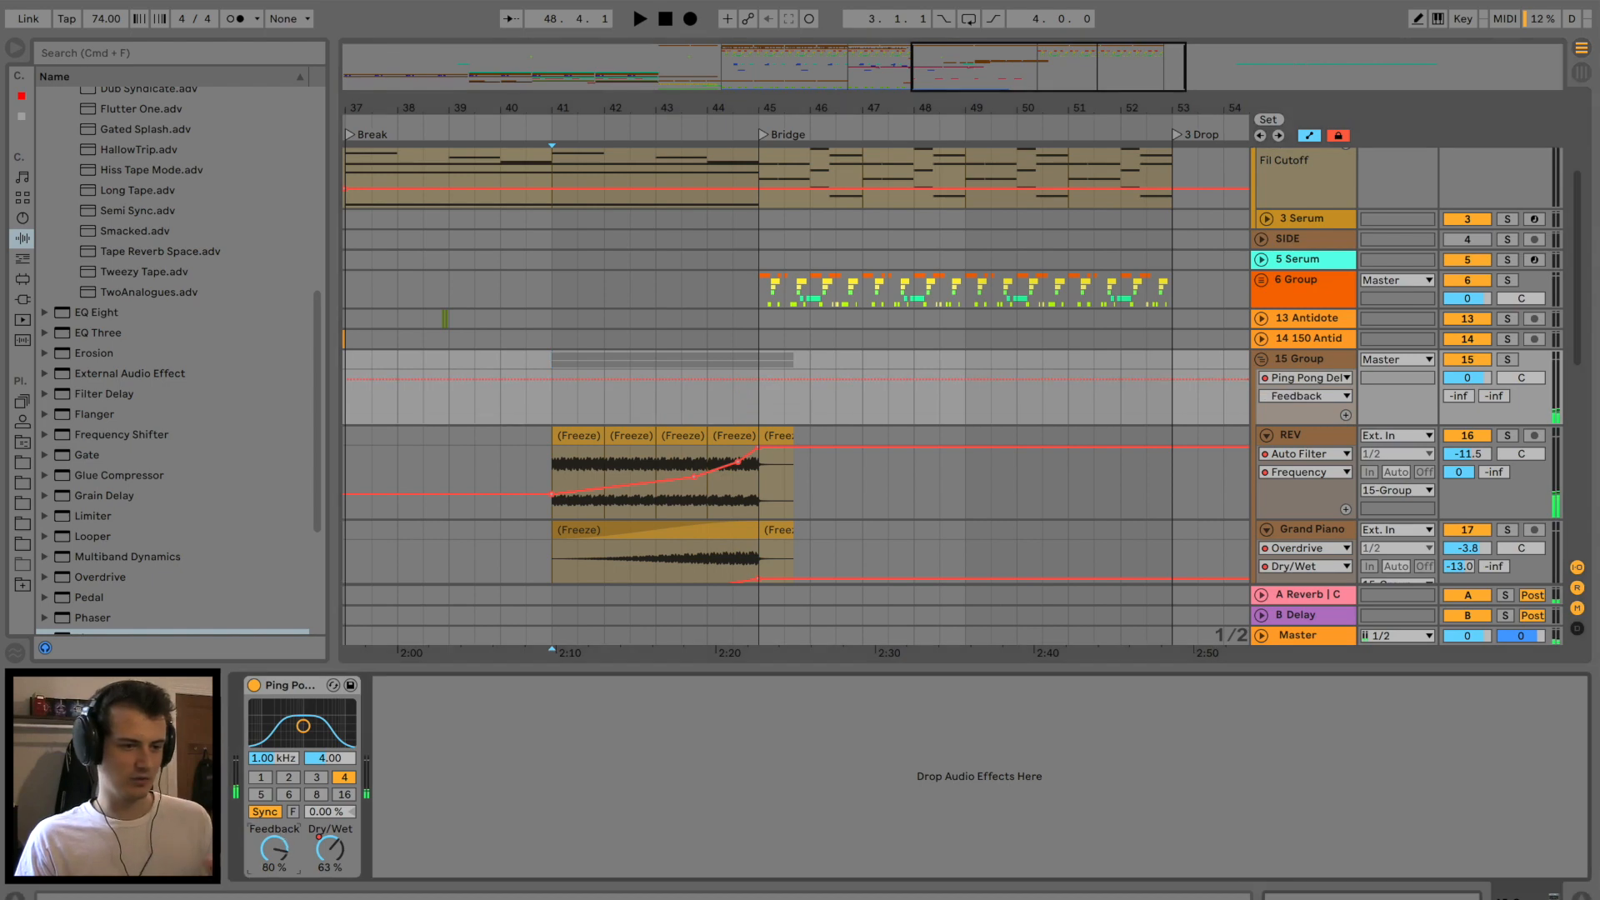
{"action": "left_click", "coordinate": [707, 414]}
{"action": "key", "text": "space"}
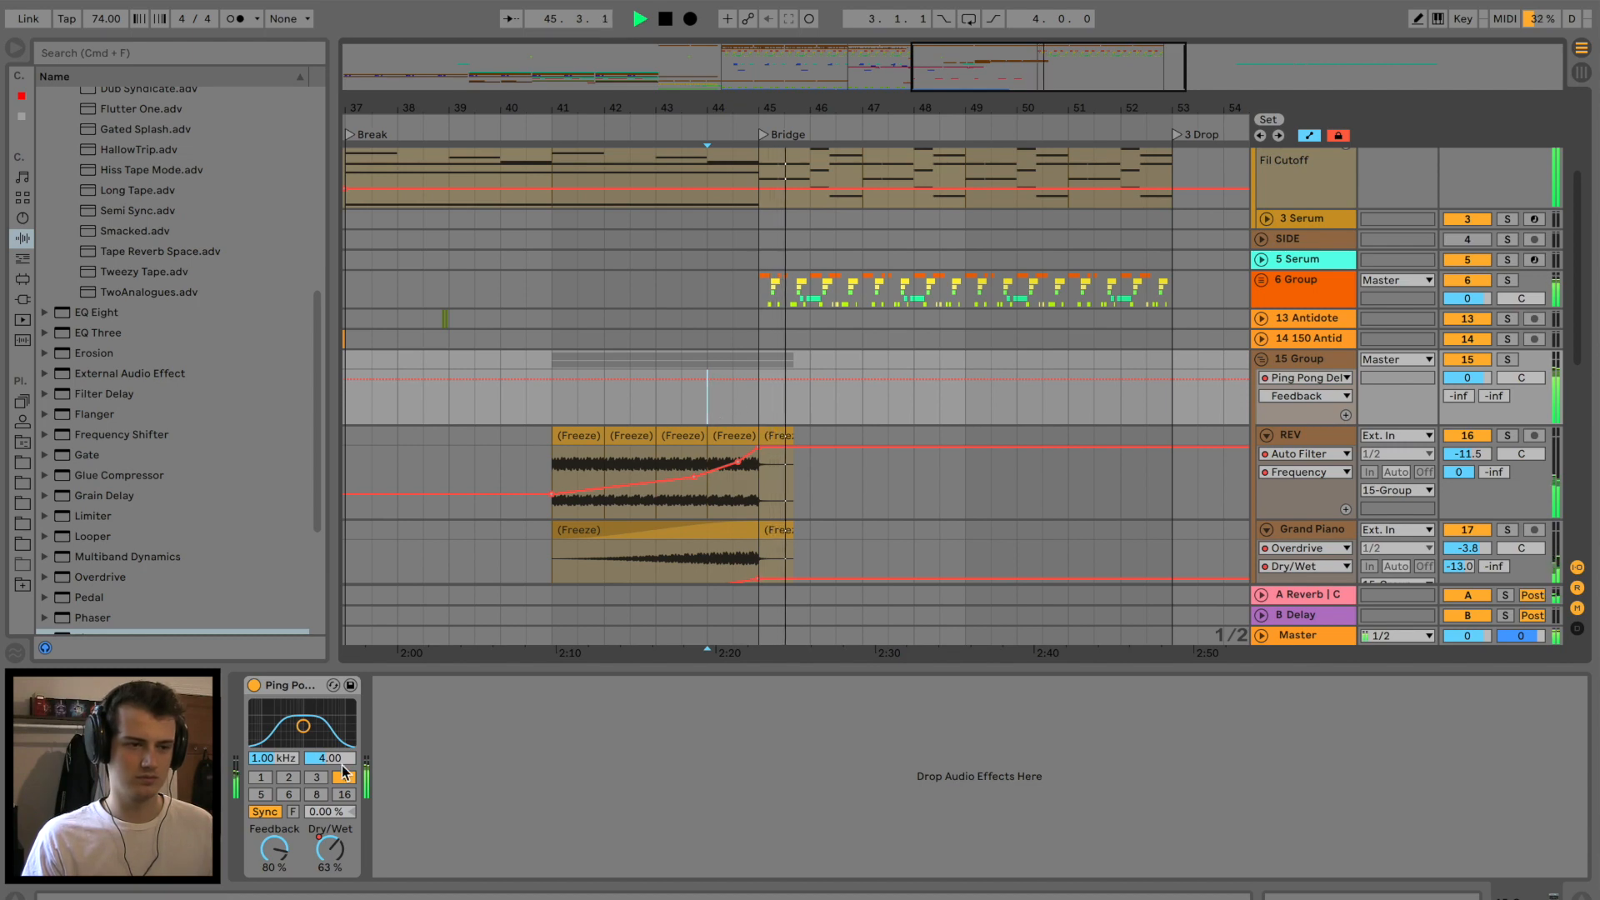
Lower the delay's Dry/Wet automation at bar 45 to about 51% and set its filter to 1.42 kHz with width 1.02.
{"action": "left_click", "coordinate": [1330, 358]}
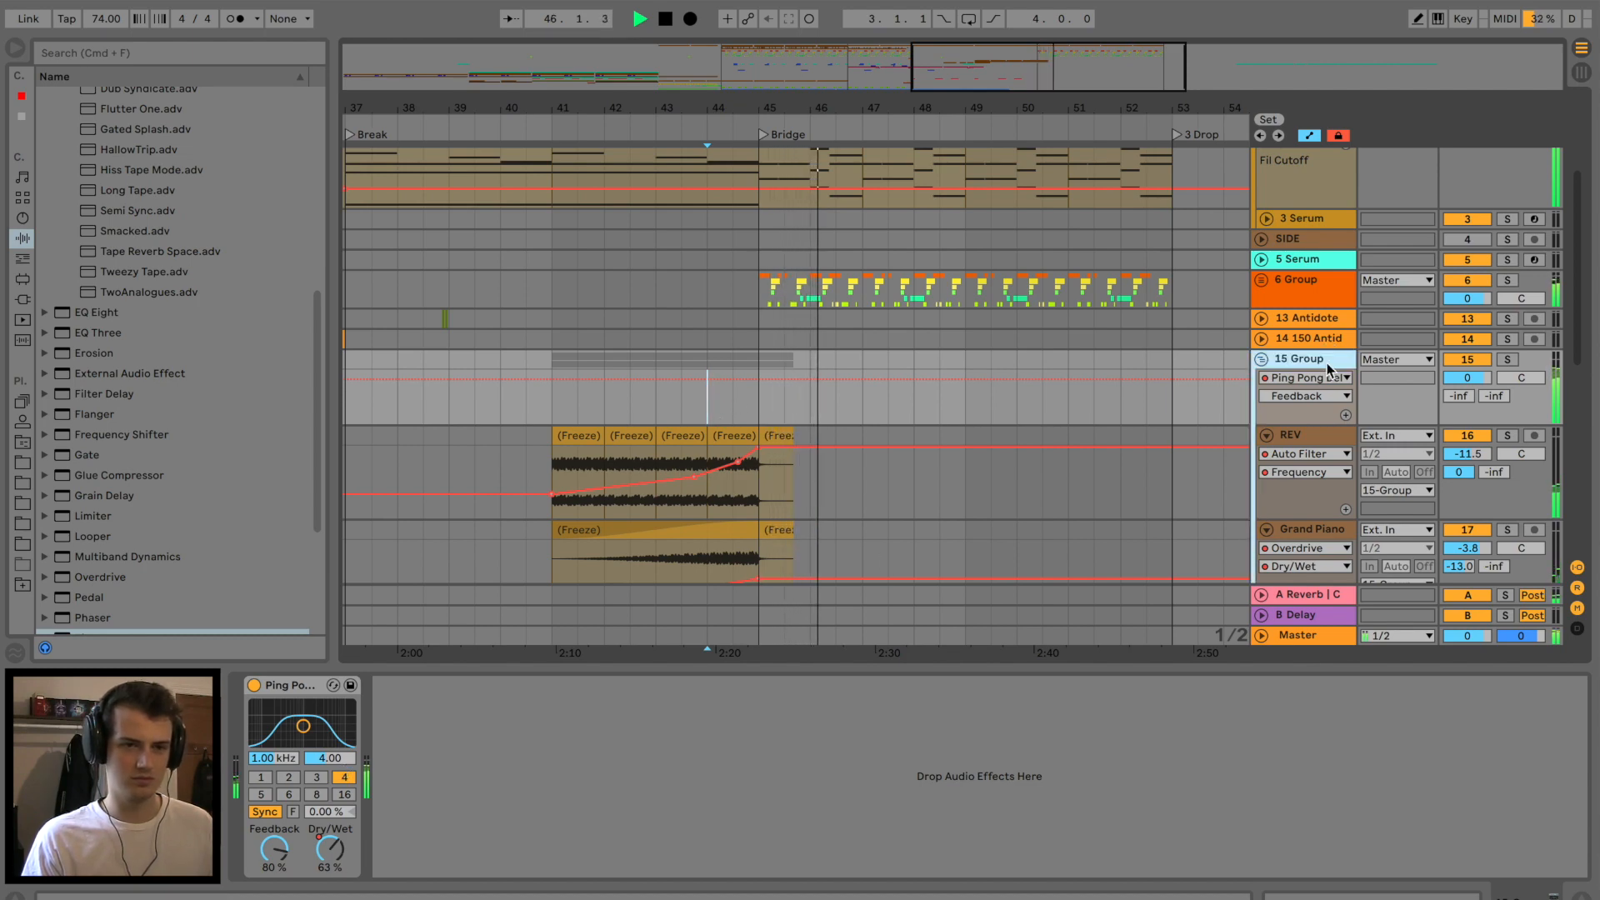
{"action": "left_click", "coordinate": [326, 861]}
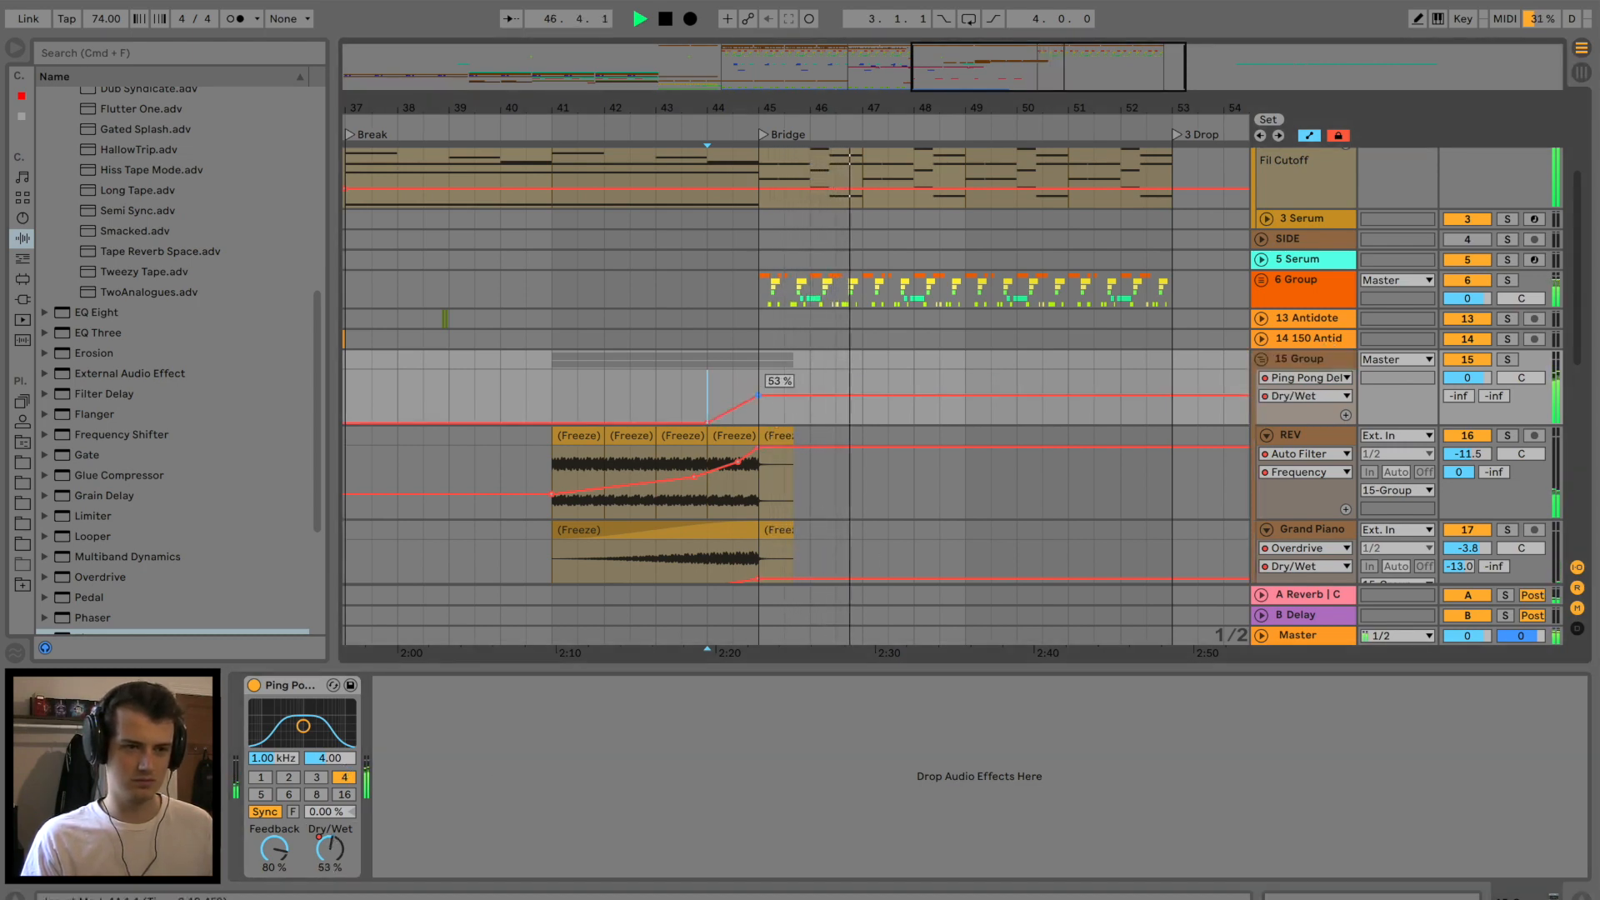
{"action": "left_click_drag", "start_coordinate": [768, 388], "coordinate": [768, 396]}
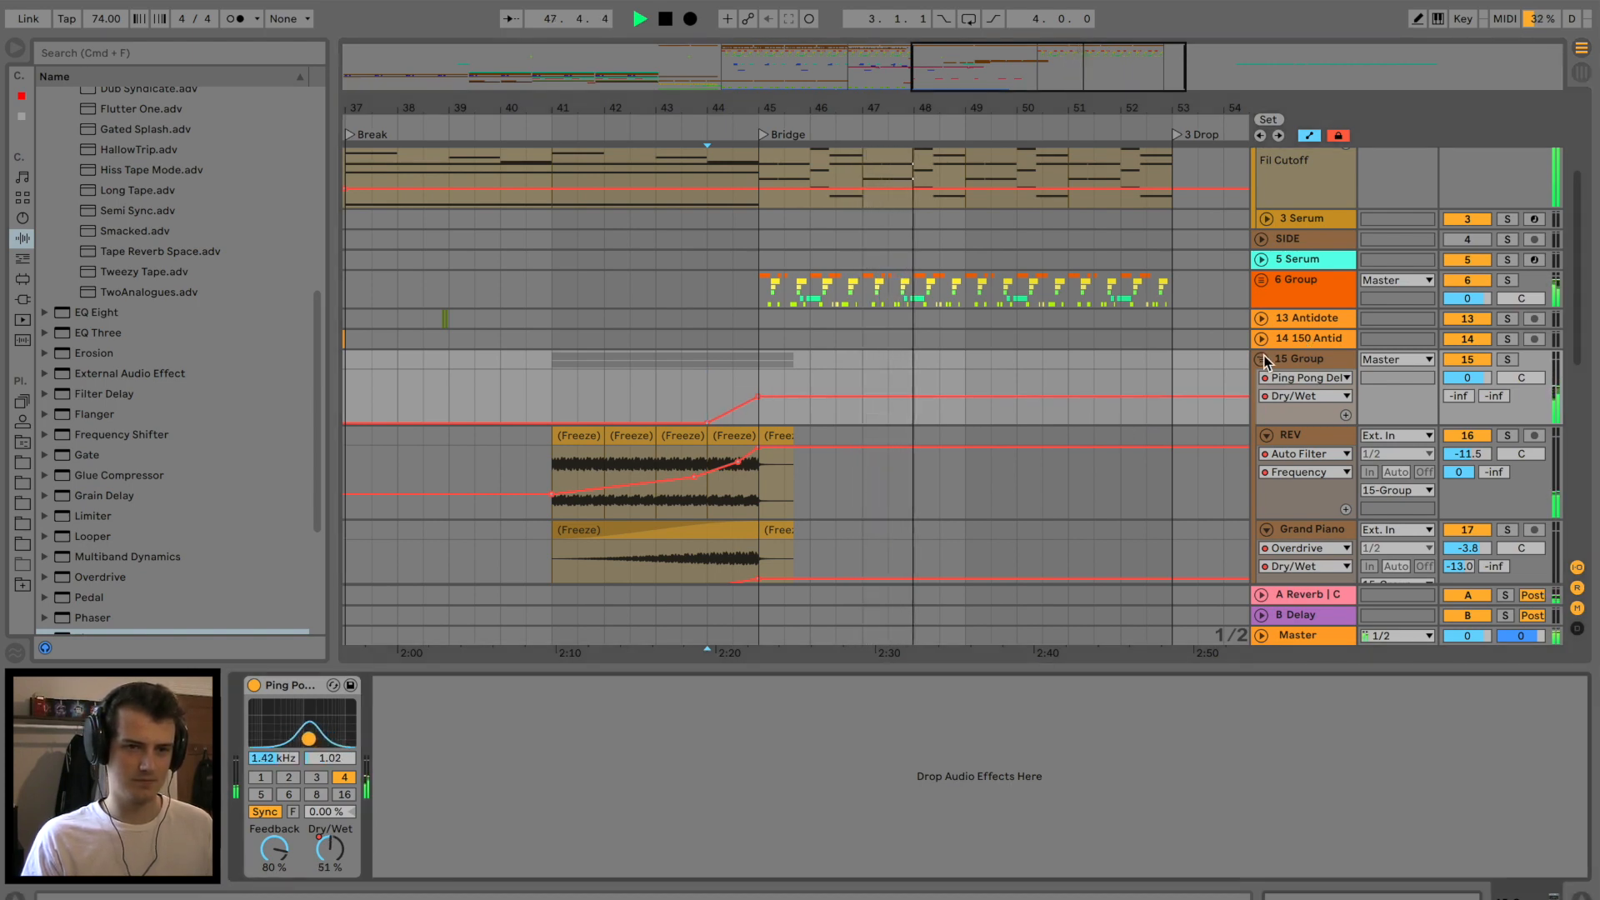
Automate 15 Group's A Reverb send rising from -inf dB just before bar 45, and fold the group.
{"action": "left_click", "coordinate": [1456, 397]}
{"action": "left_click", "coordinate": [720, 422]}
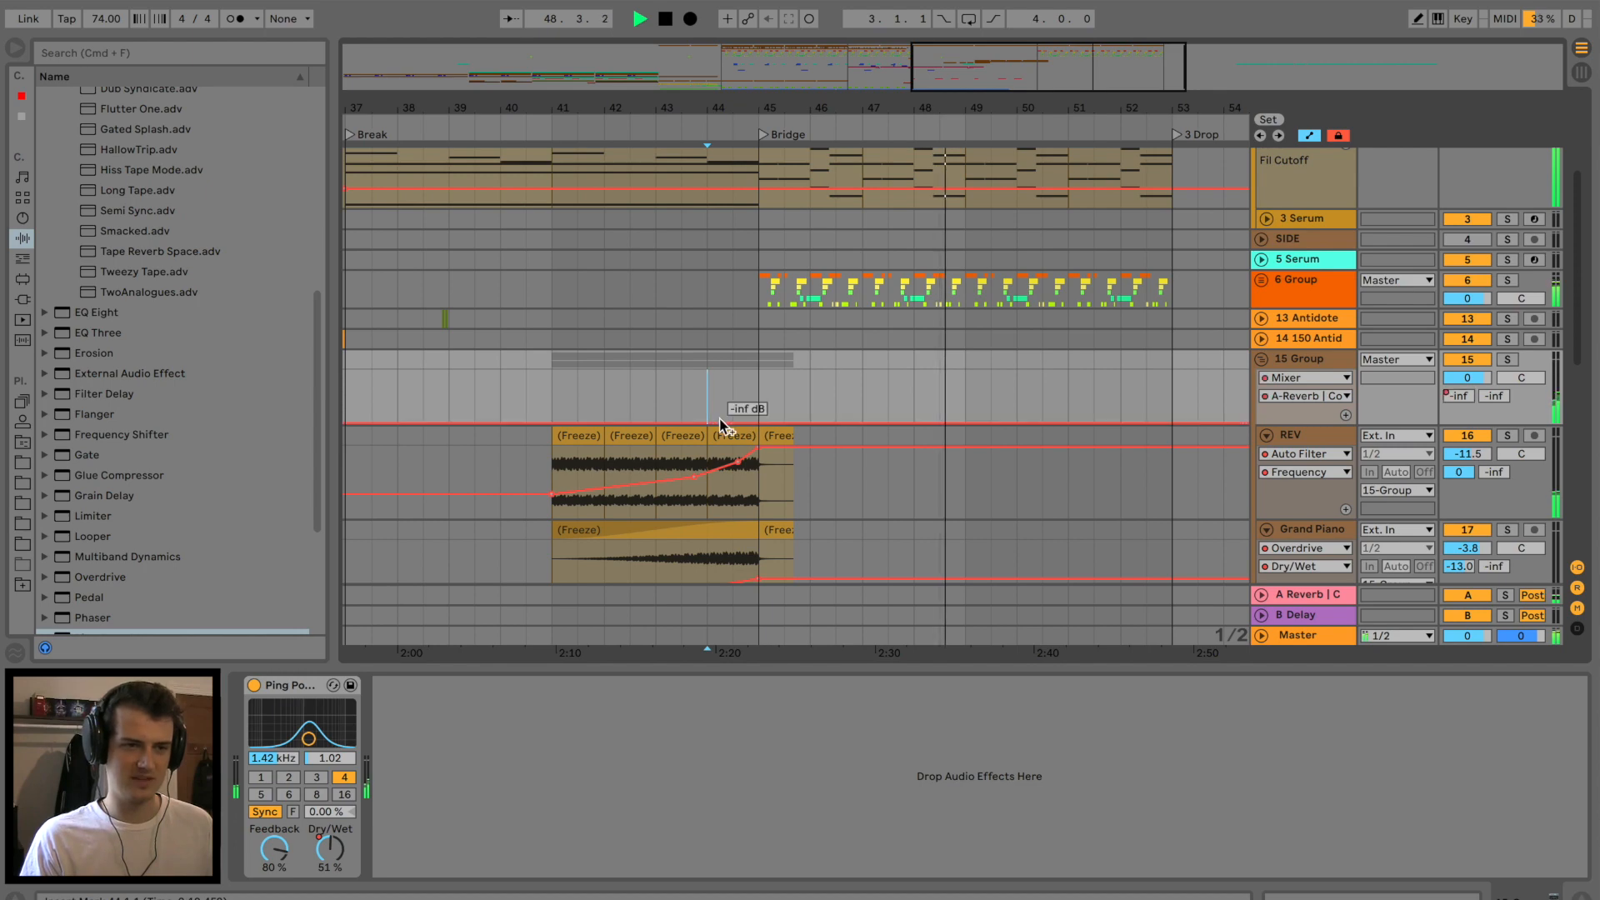
{"action": "left_click_drag", "start_coordinate": [754, 423], "coordinate": [758, 399]}
{"action": "left_click", "coordinate": [1261, 359]}
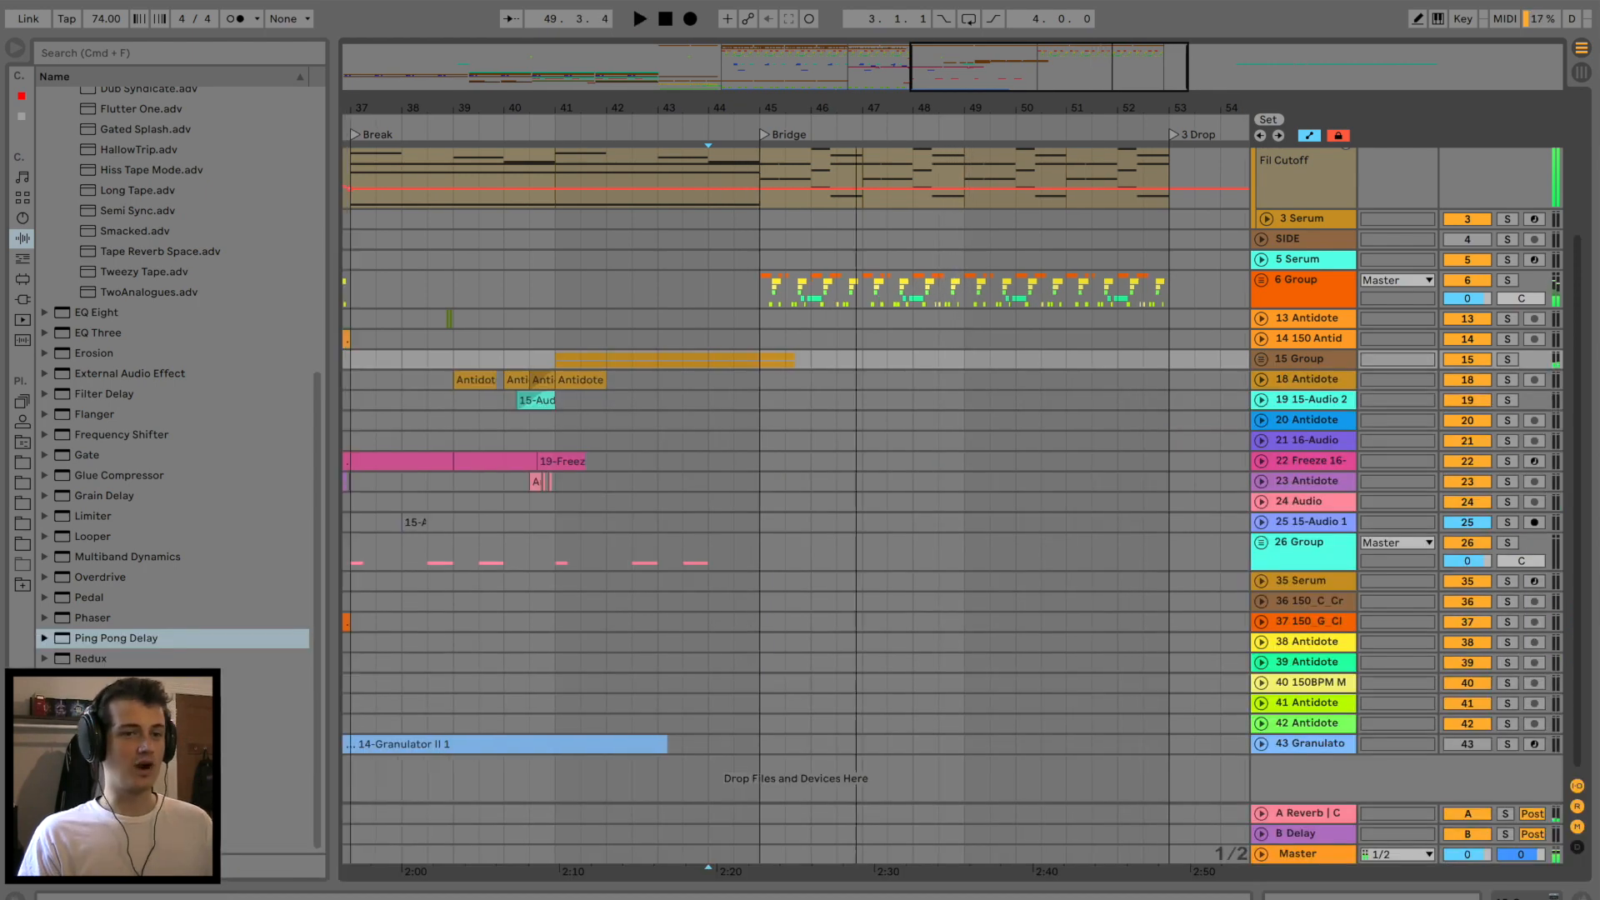
Copy track 42's Antidote Audio clip from bar 21 to bar 49 in the Bridge.
{"action": "scroll", "coordinate": [769, 509], "scroll_direction": "down", "scroll_amount": 5}
{"action": "scroll", "coordinate": [768, 511], "scroll_direction": "left", "scroll_amount": 10}
{"action": "left_click", "coordinate": [806, 723]}
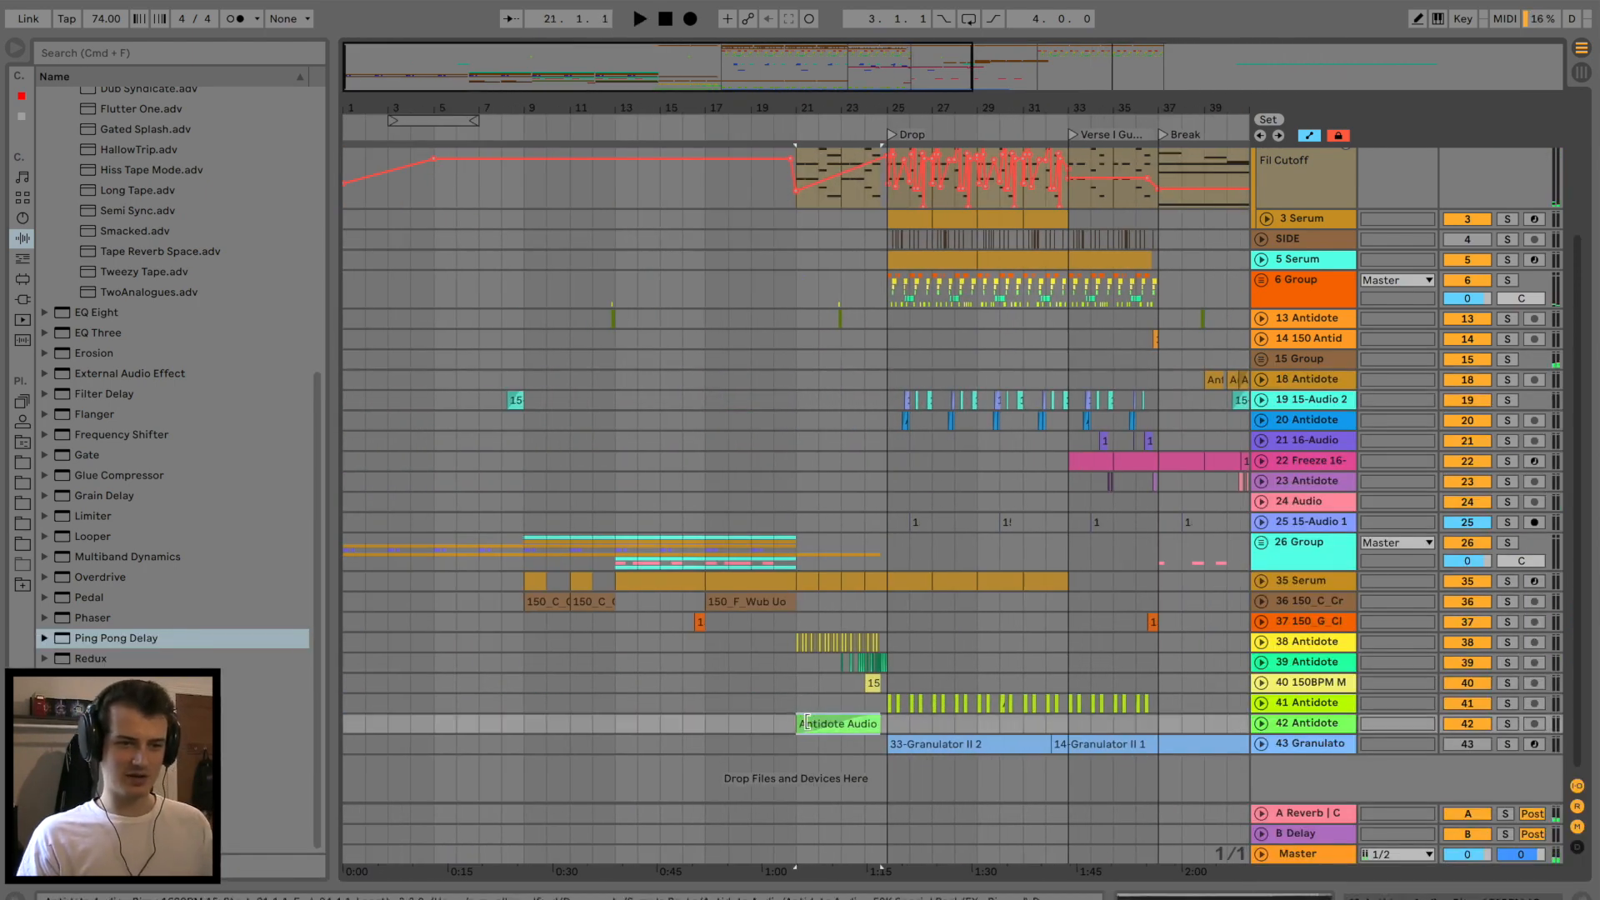
{"action": "scroll", "coordinate": [883, 723], "scroll_direction": "right", "scroll_amount": 8}
{"action": "left_click", "coordinate": [1087, 723]}
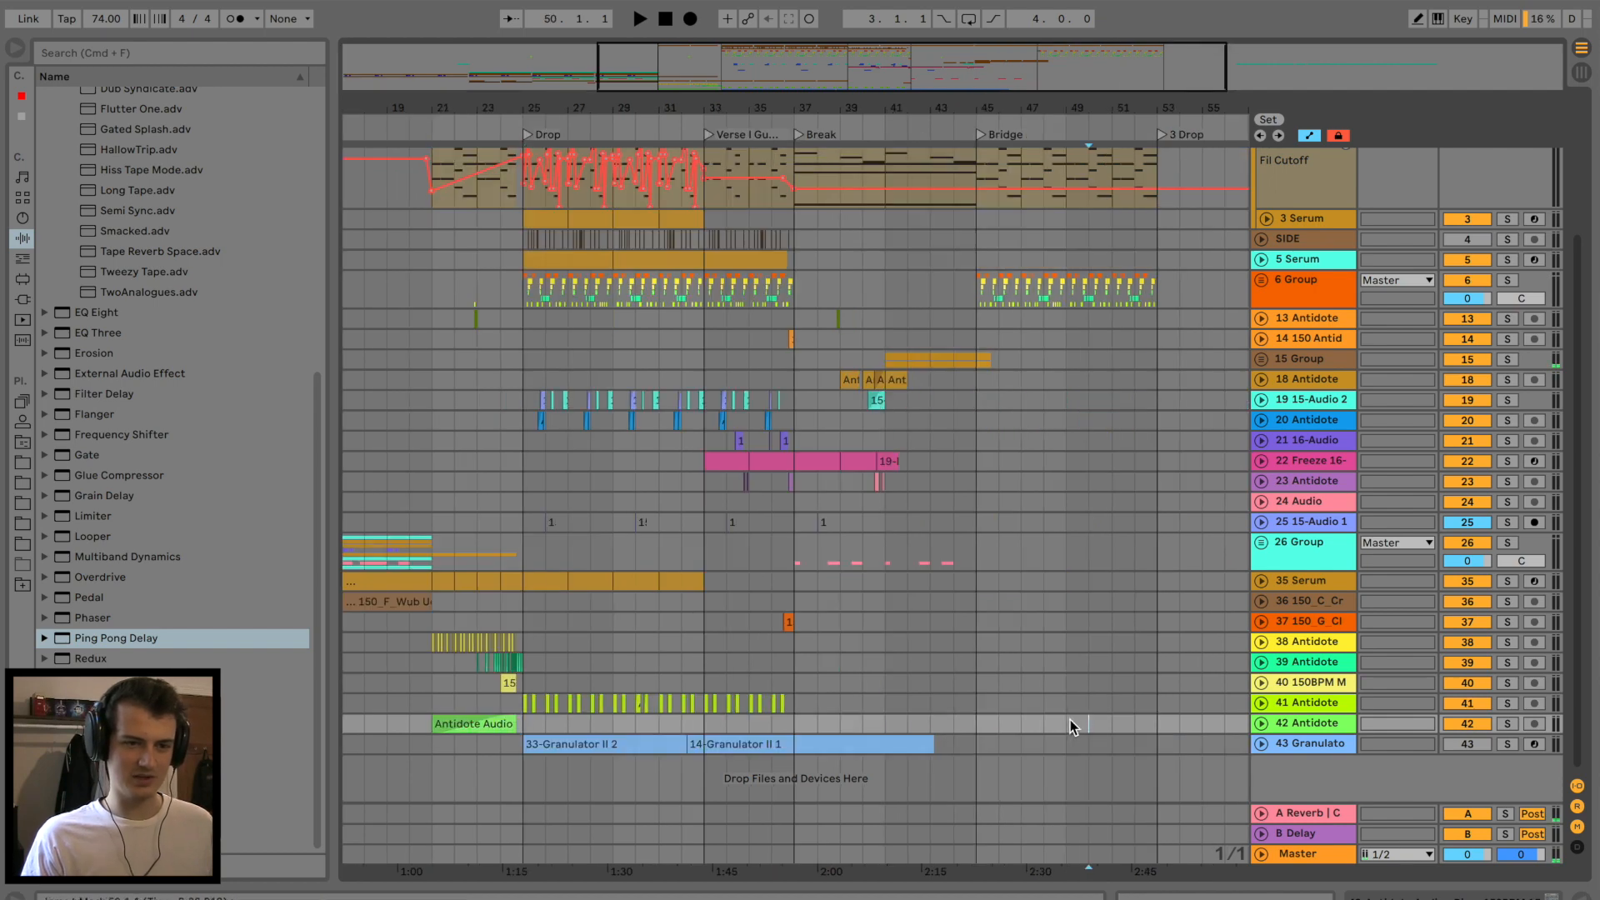
{"action": "left_click", "coordinate": [1056, 722]}
Turn off Lock Envelopes, copy 26 Group's clips from before the Drop to bars 49–53 and play them back.
{"action": "key", "text": "space"}
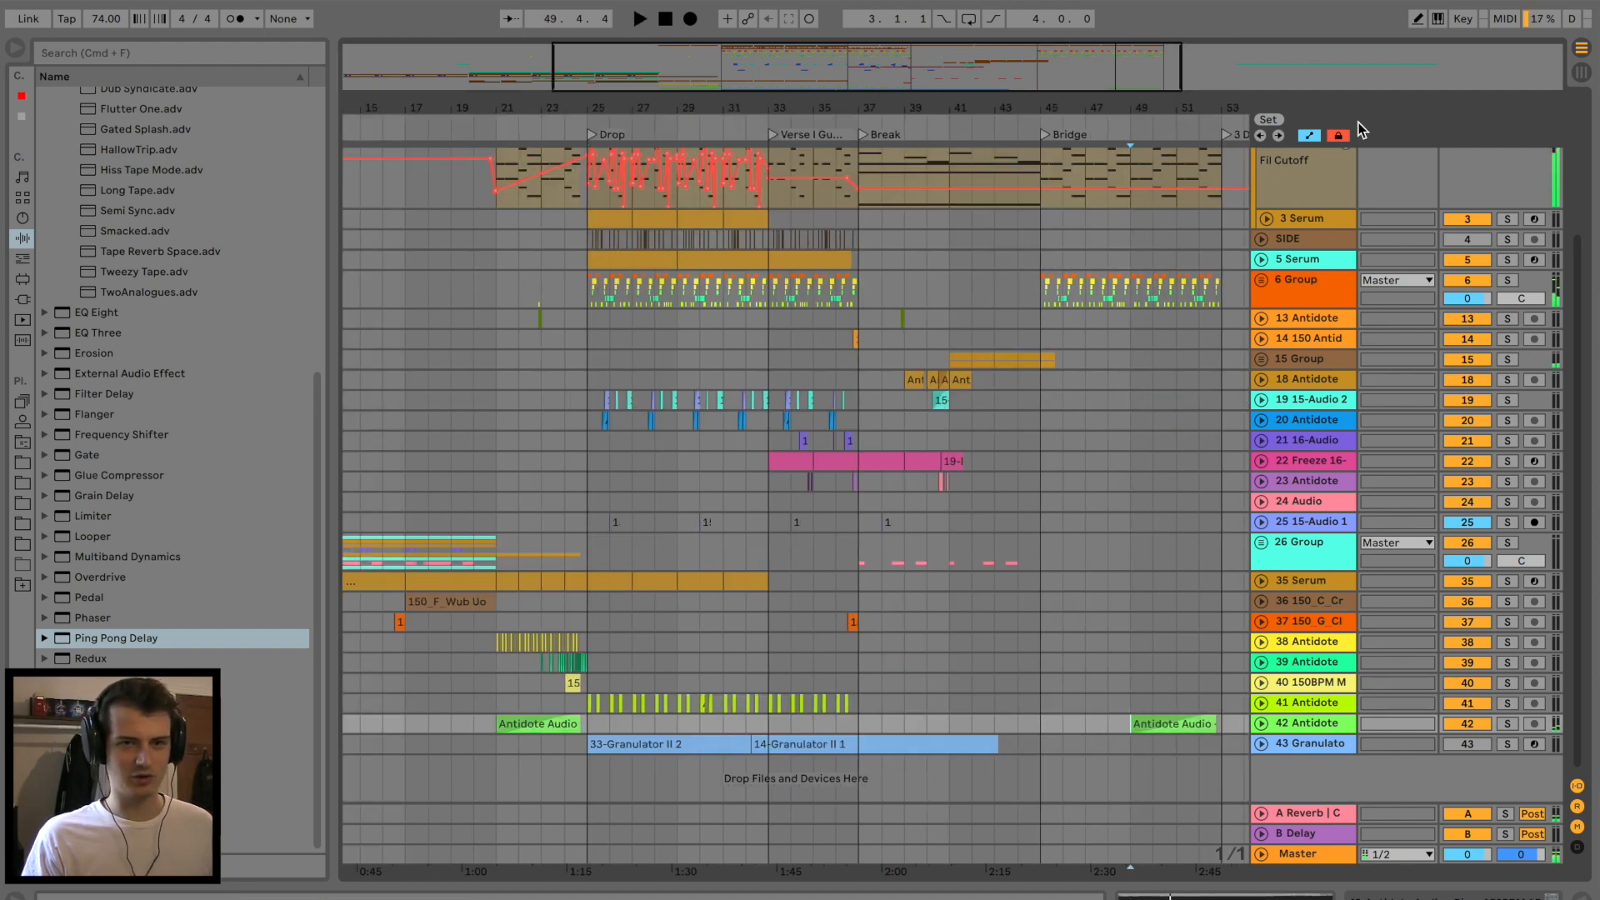
{"action": "left_click", "coordinate": [1130, 563]}
{"action": "key", "text": "space"}
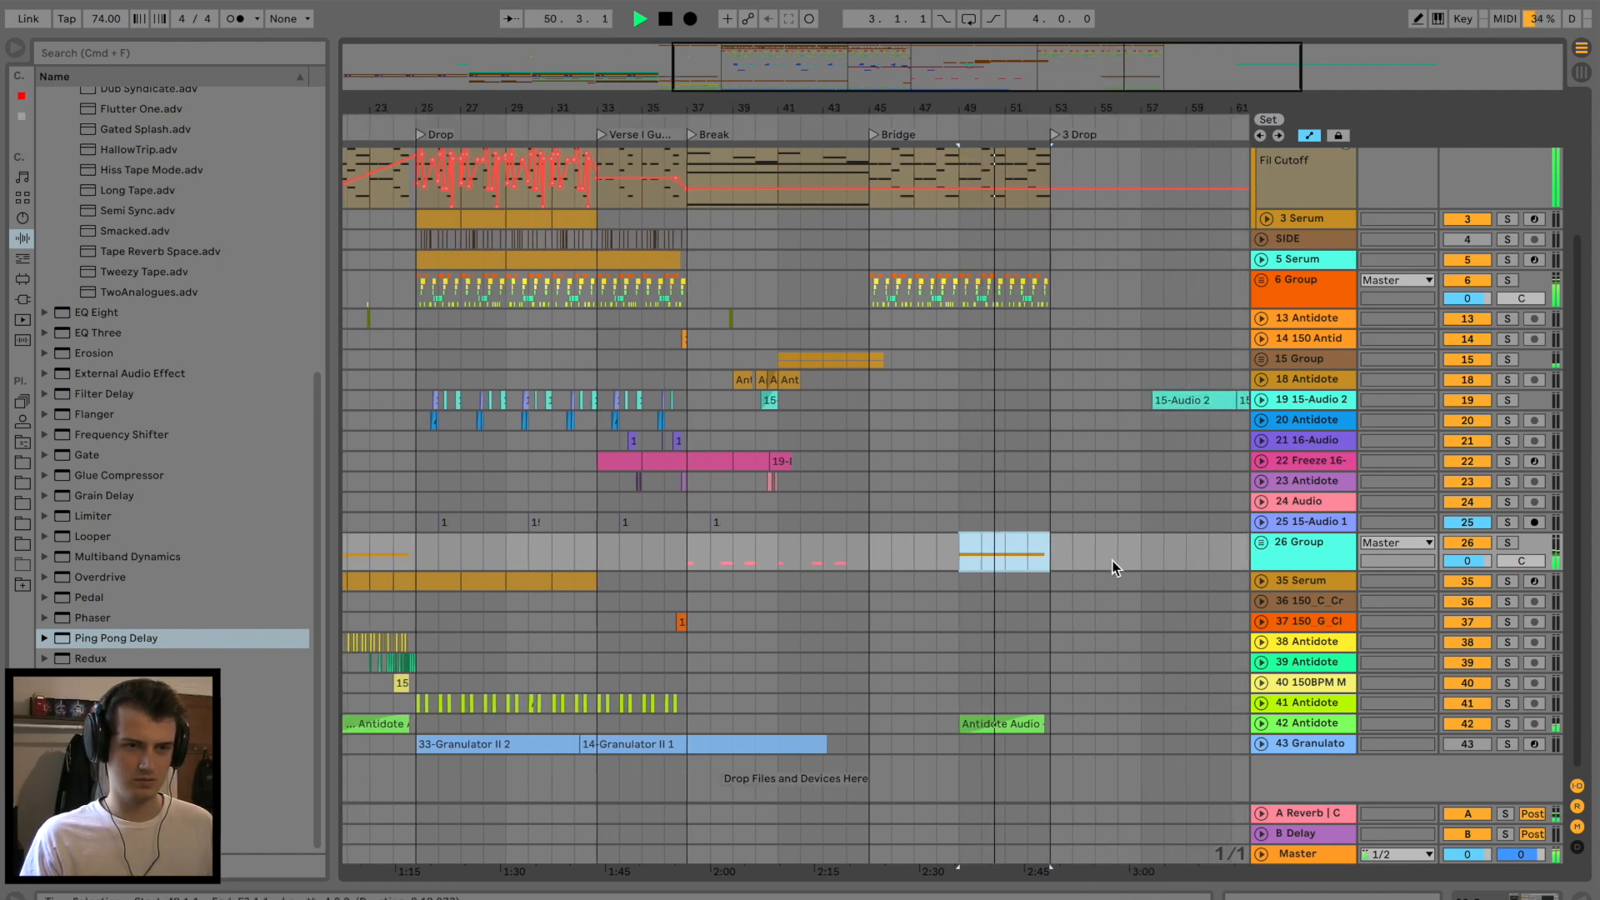
Copy the bar before the Drop on all tracks, with its automation, to bar 52 just before the 3 Drop marker.
{"action": "scroll", "coordinate": [1116, 550], "scroll_direction": "up", "scroll_amount": 3}
{"action": "scroll", "coordinate": [1117, 568], "scroll_direction": "up", "scroll_amount": 2}
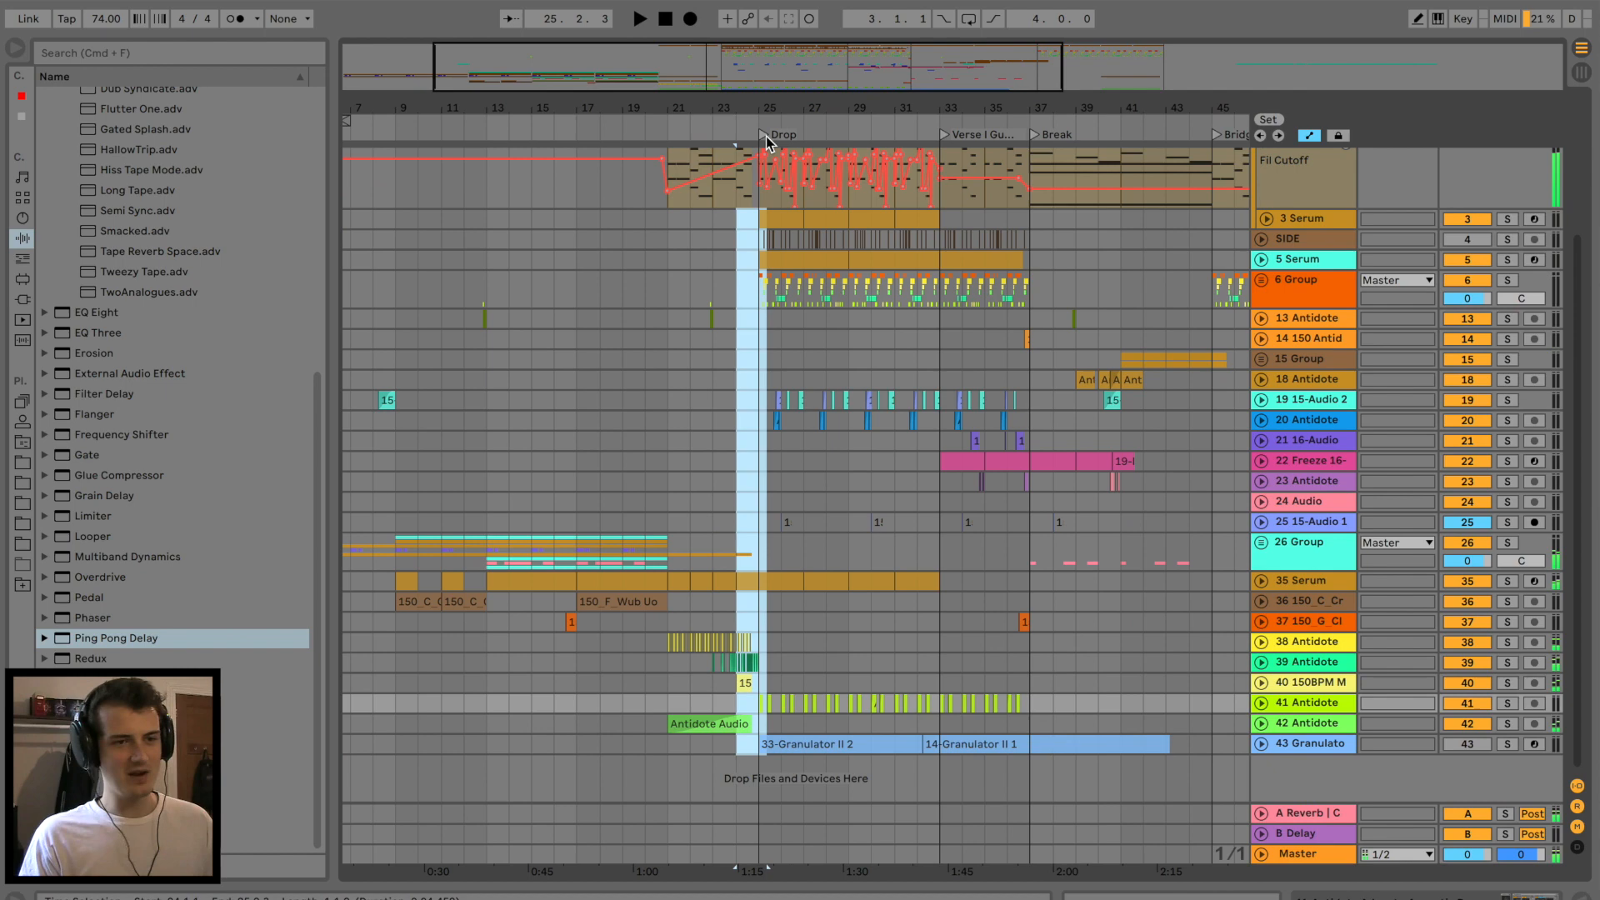
{"action": "scroll", "coordinate": [756, 138], "scroll_direction": "up", "scroll_amount": 5}
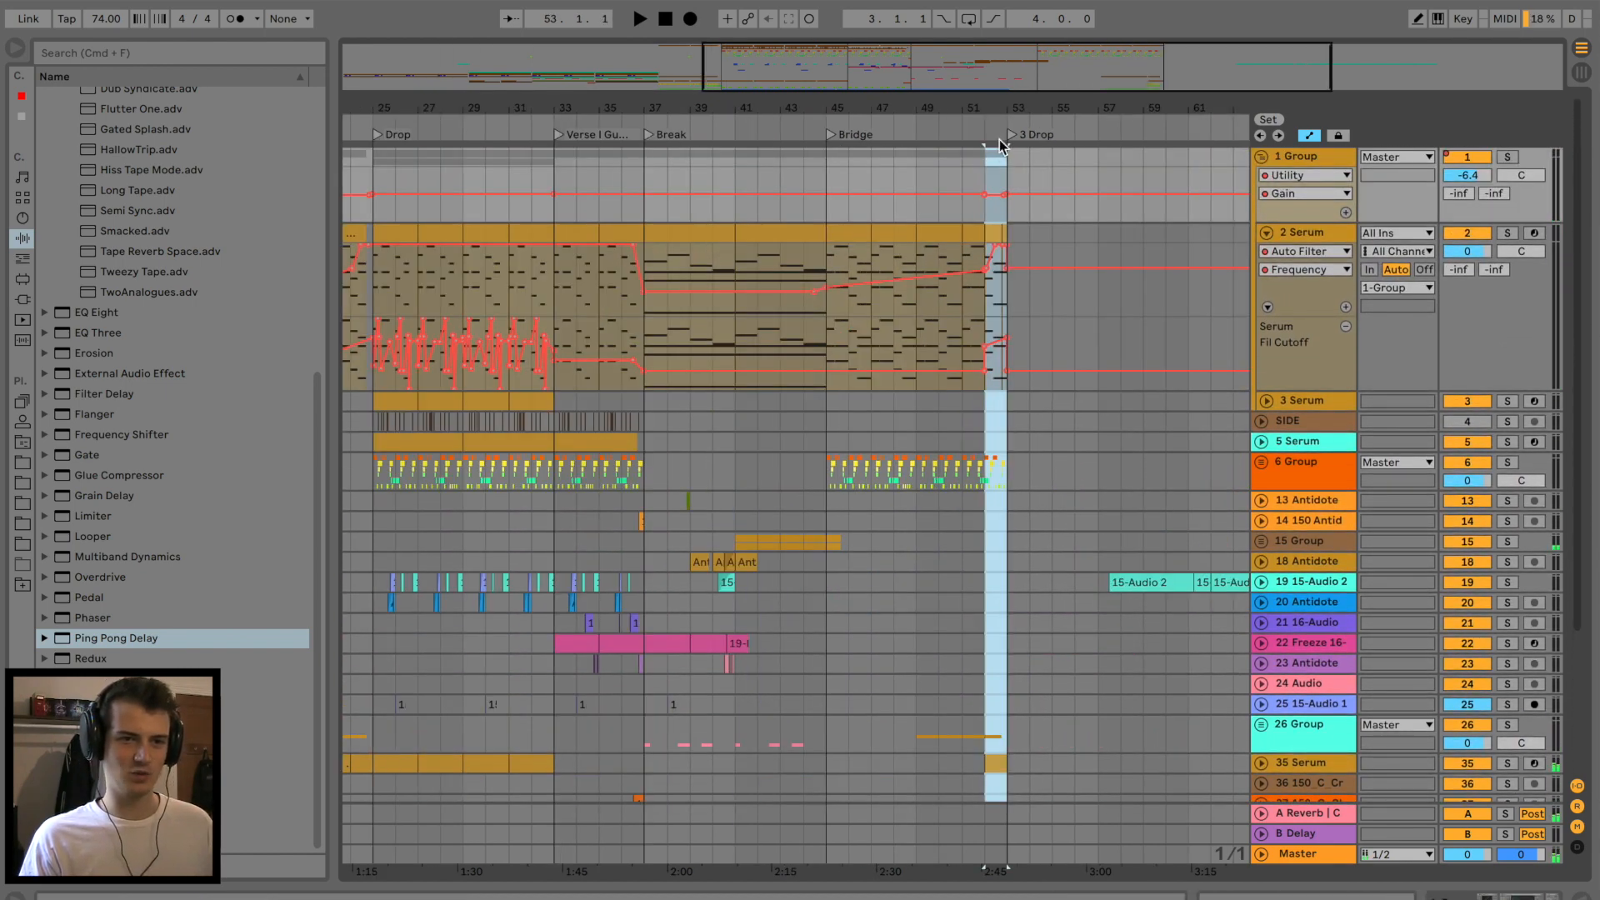
{"action": "left_click", "coordinate": [986, 160]}
{"action": "key", "text": "super+v"}
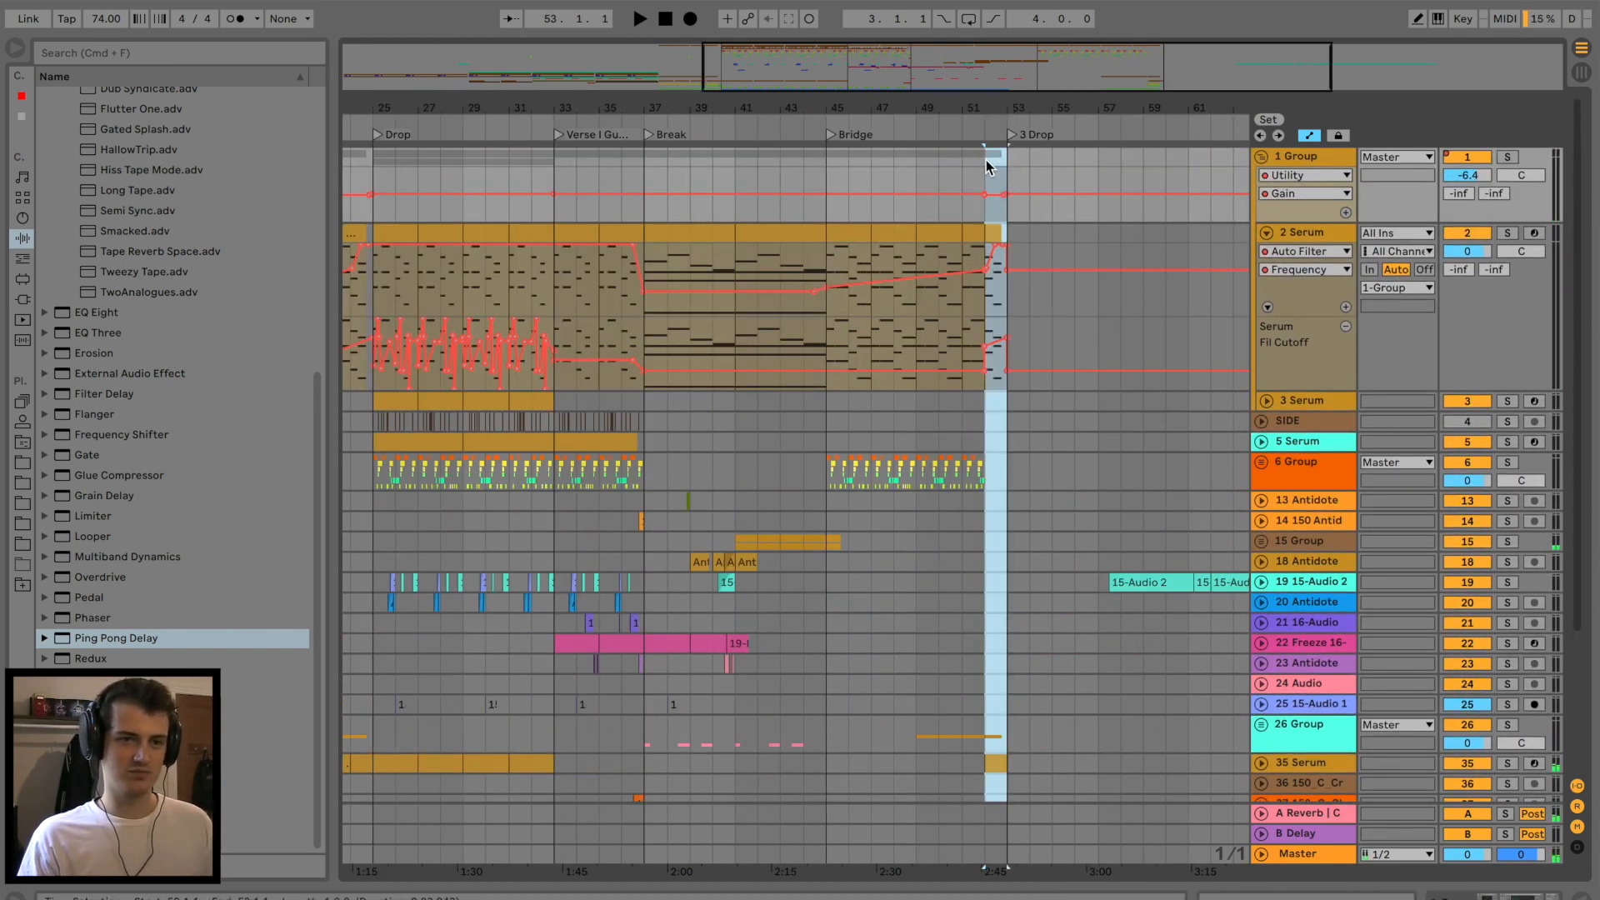
Play back the copied bar leading into the 3 Drop marker.
{"action": "left_click", "coordinate": [965, 129]}
{"action": "key", "text": "plus"}
{"action": "key", "text": "plus"}
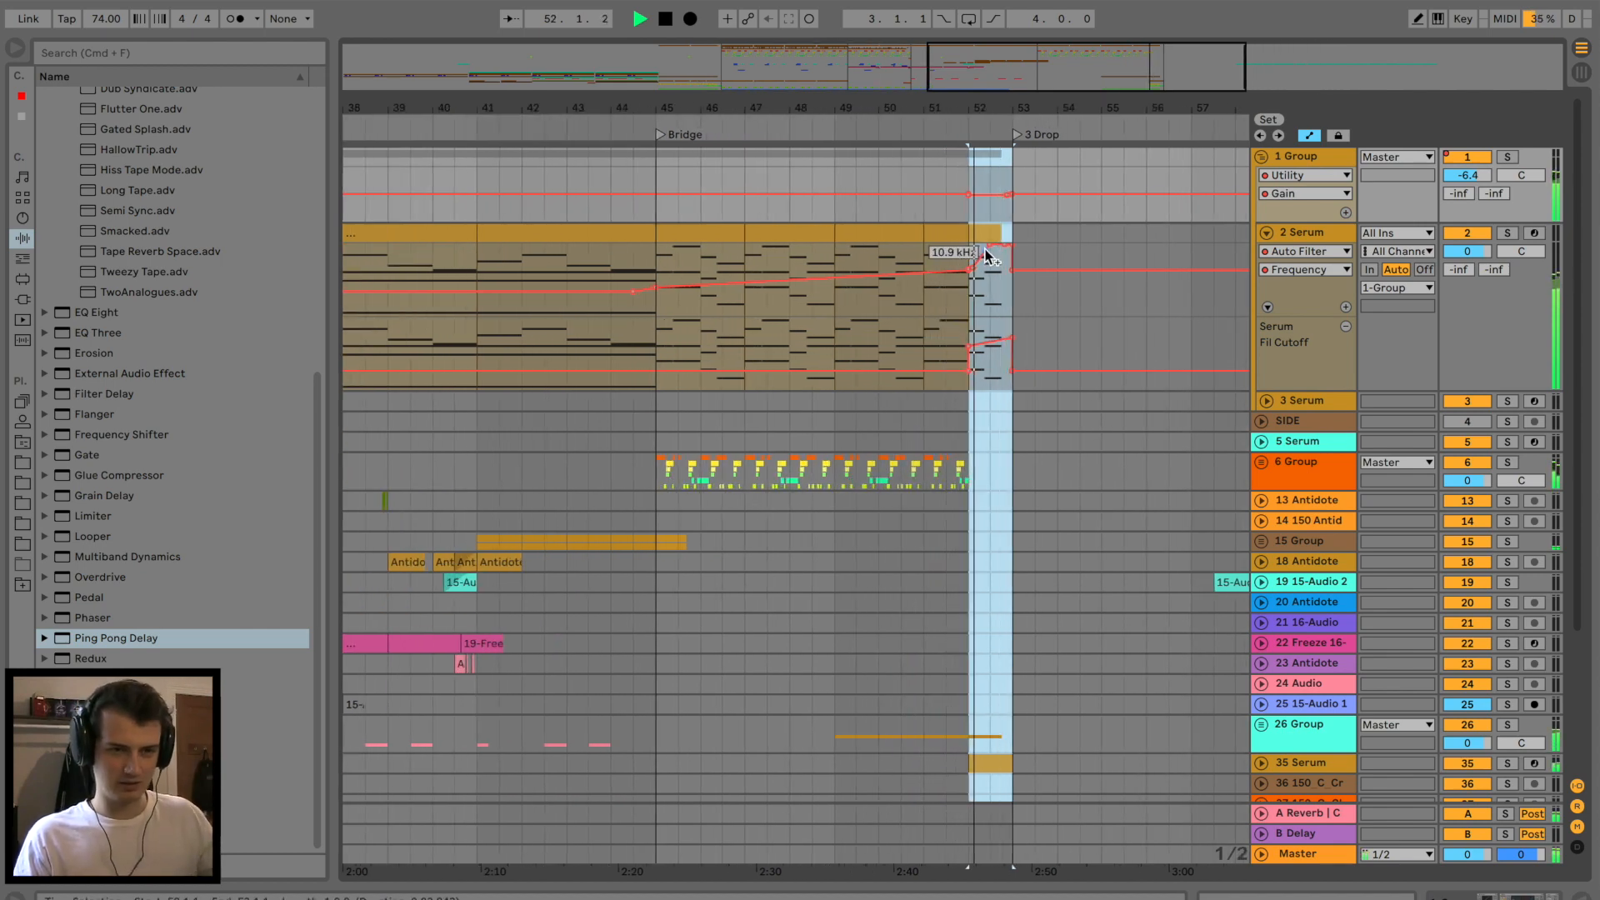
{"action": "key", "text": "minus"}
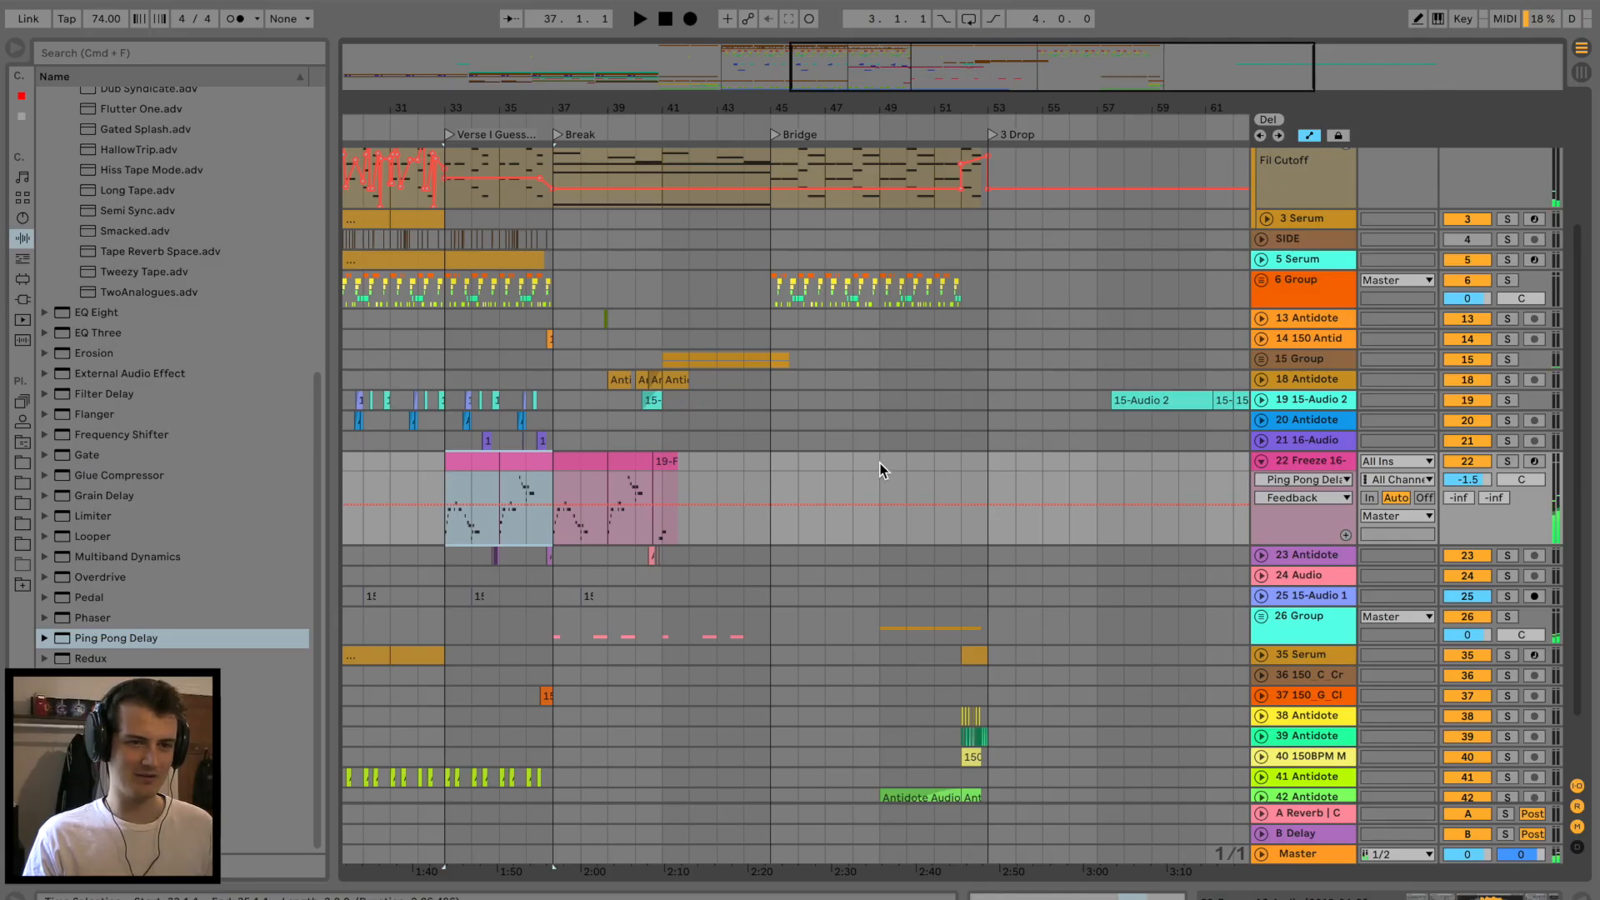
Copy track 22's Freeze clip from bar 33 to bar 49, transpose its notes up to C3–G4, and play it back.
{"action": "left_click", "coordinate": [881, 470]}
{"action": "left_click_drag", "start_coordinate": [502, 480], "coordinate": [944, 463]}
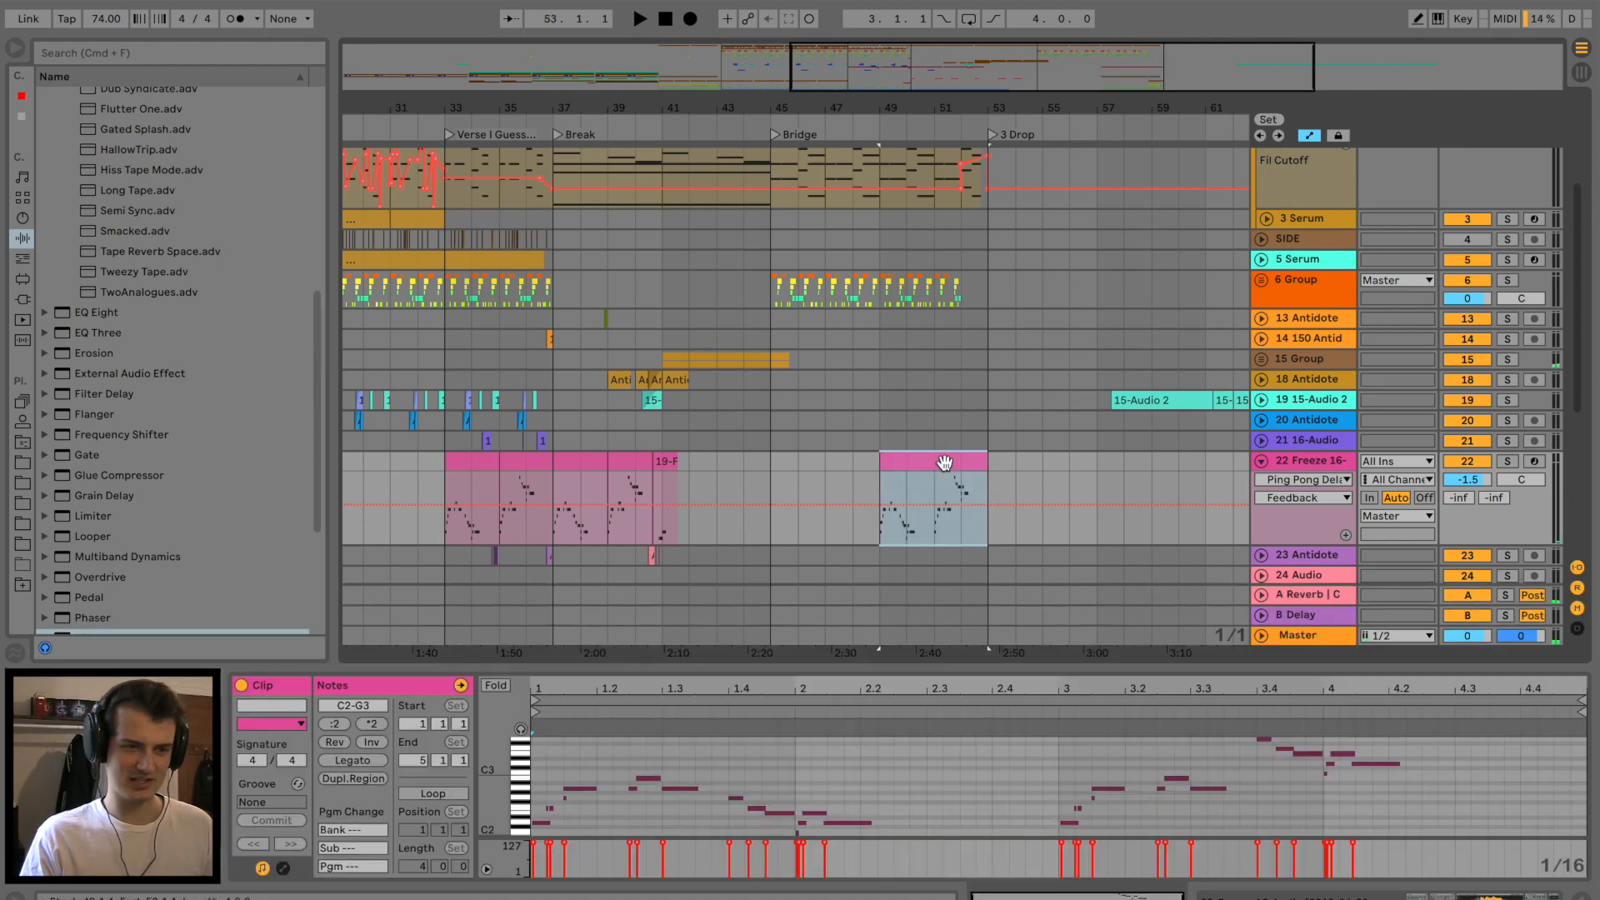
{"action": "key", "text": "super+a"}
{"action": "key", "text": "shift+Up"}
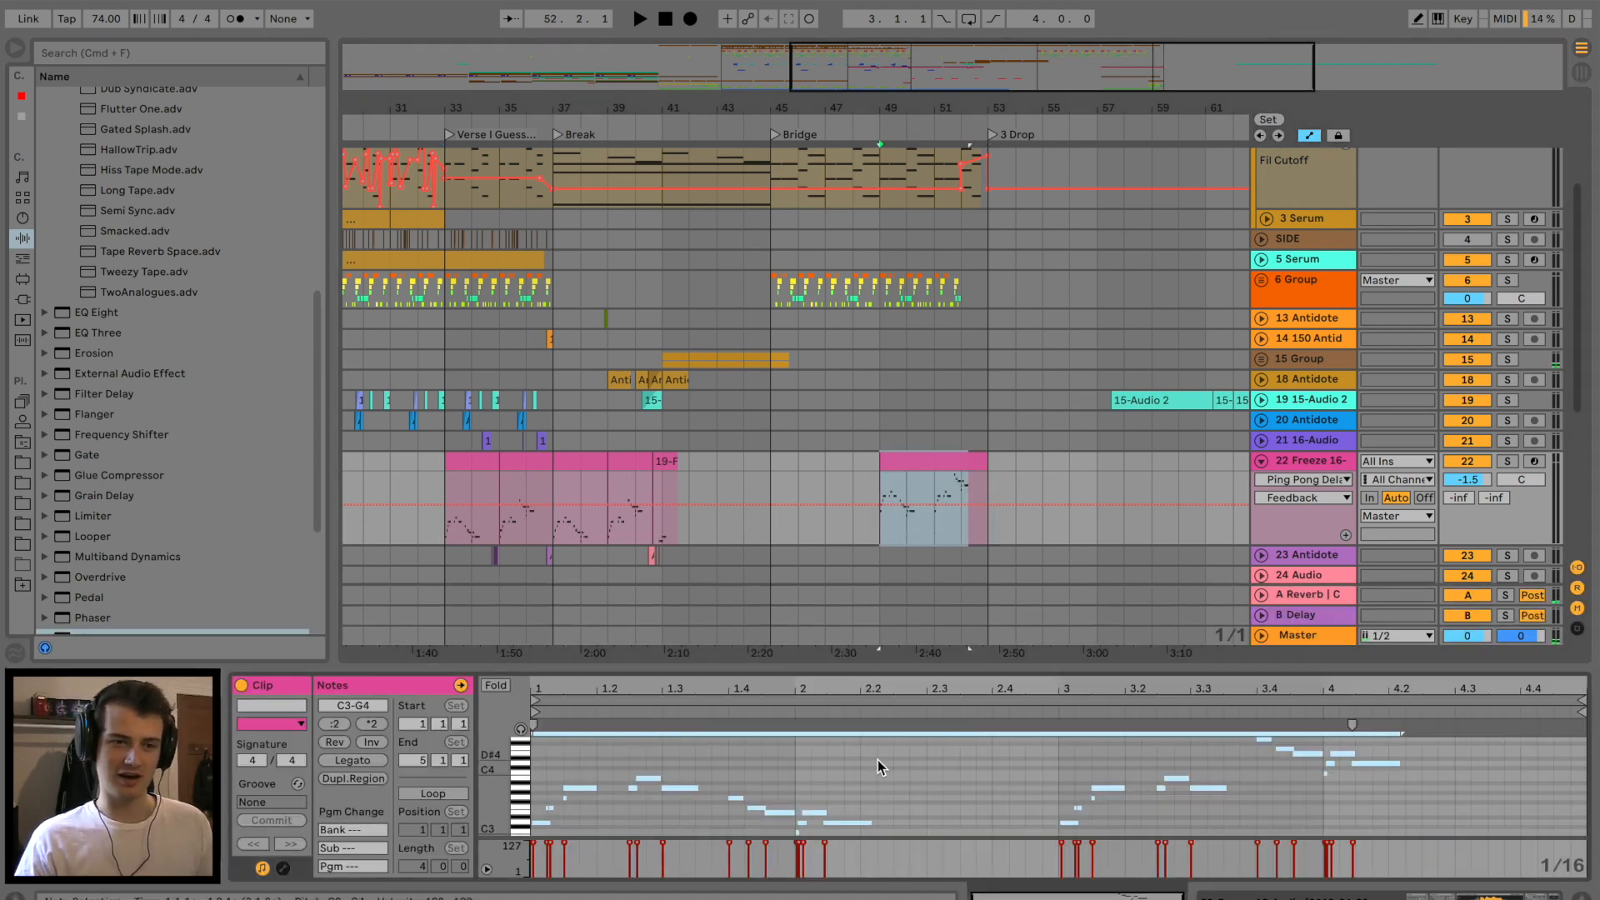
{"action": "left_click_drag", "start_coordinate": [1016, 666], "coordinate": [1030, 337]}
{"action": "key", "text": "space"}
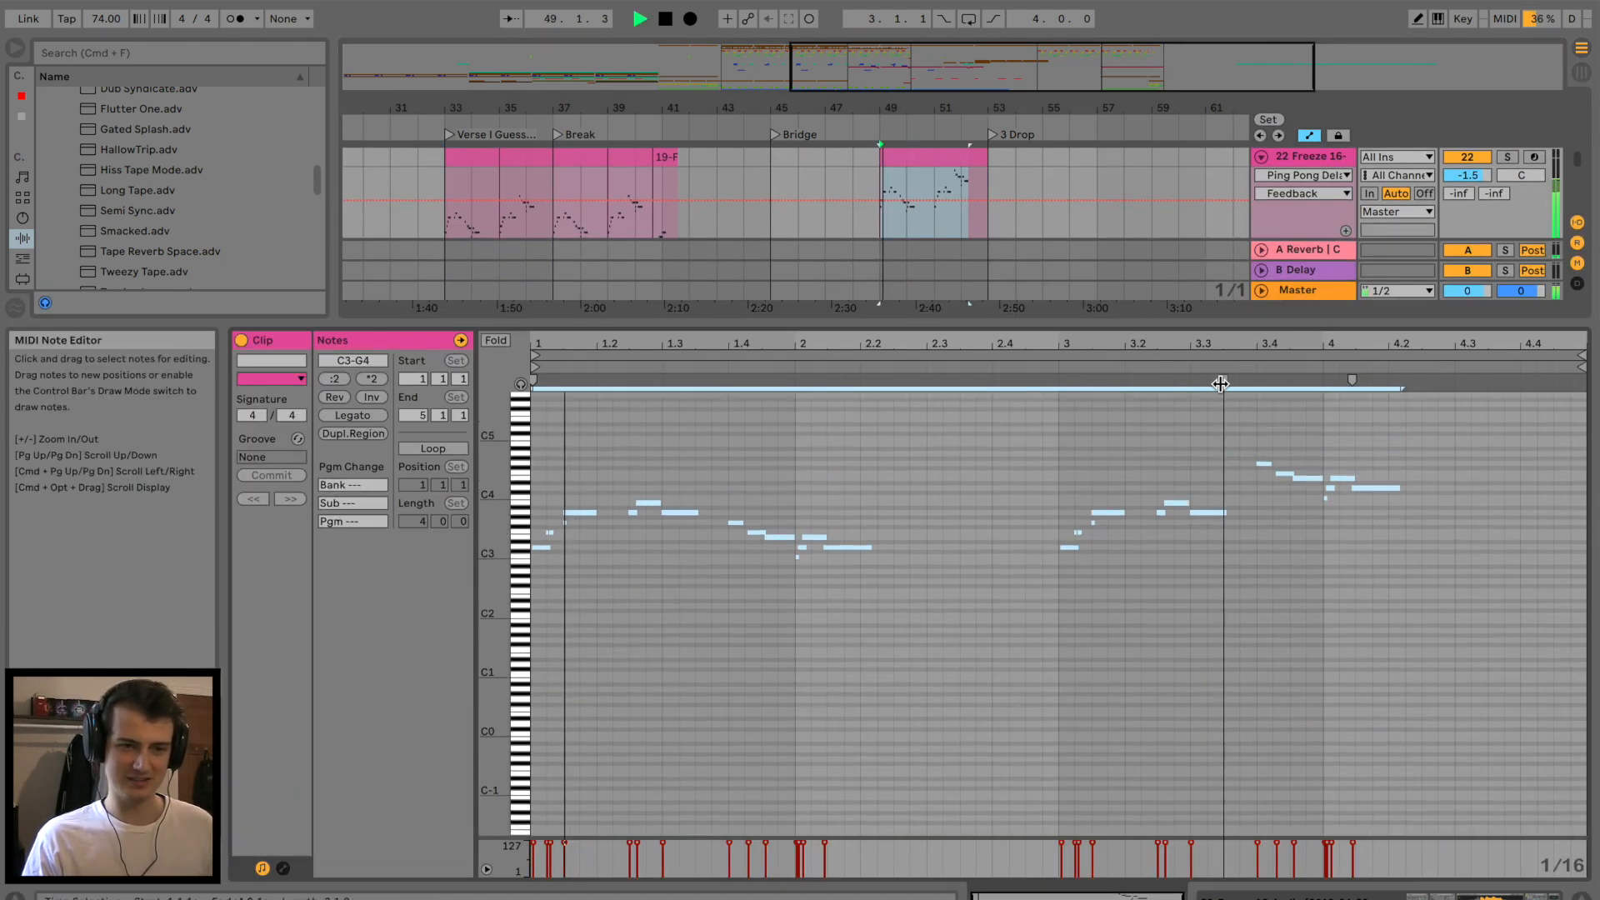
{"action": "left_click_drag", "start_coordinate": [1240, 325], "coordinate": [1217, 833]}
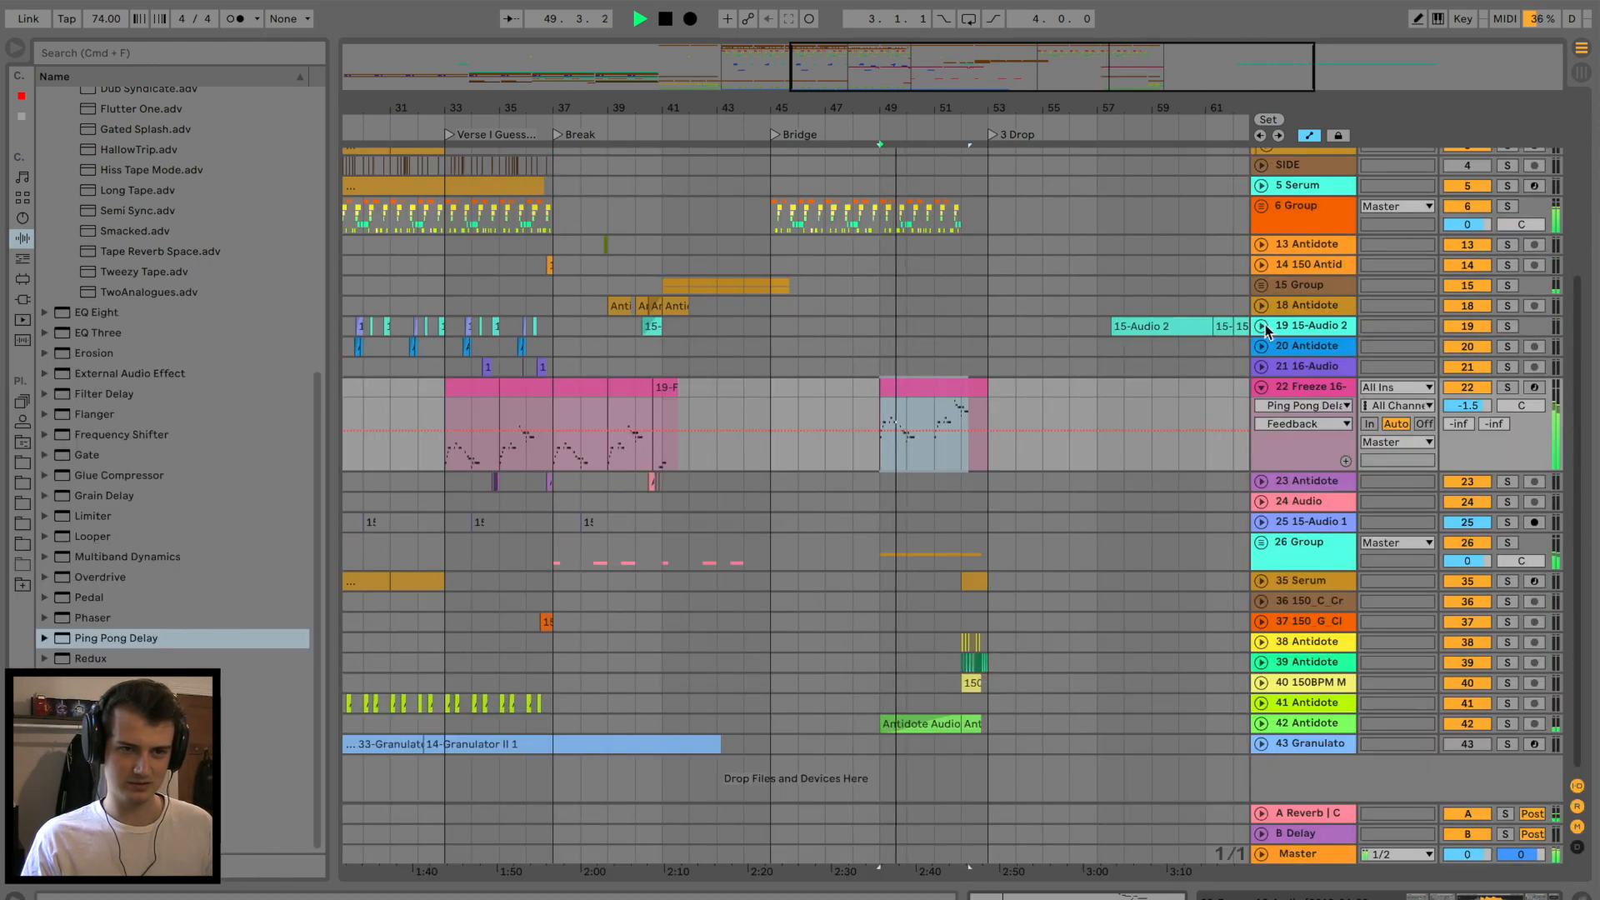
Automate track 22's Auto Filter Frequency to dip at bar 49 and rise to about 19.9 kHz at bar 53.
{"action": "double_click", "coordinate": [1326, 387]}
{"action": "scroll", "coordinate": [904, 797], "scroll_direction": "right", "scroll_amount": 6}
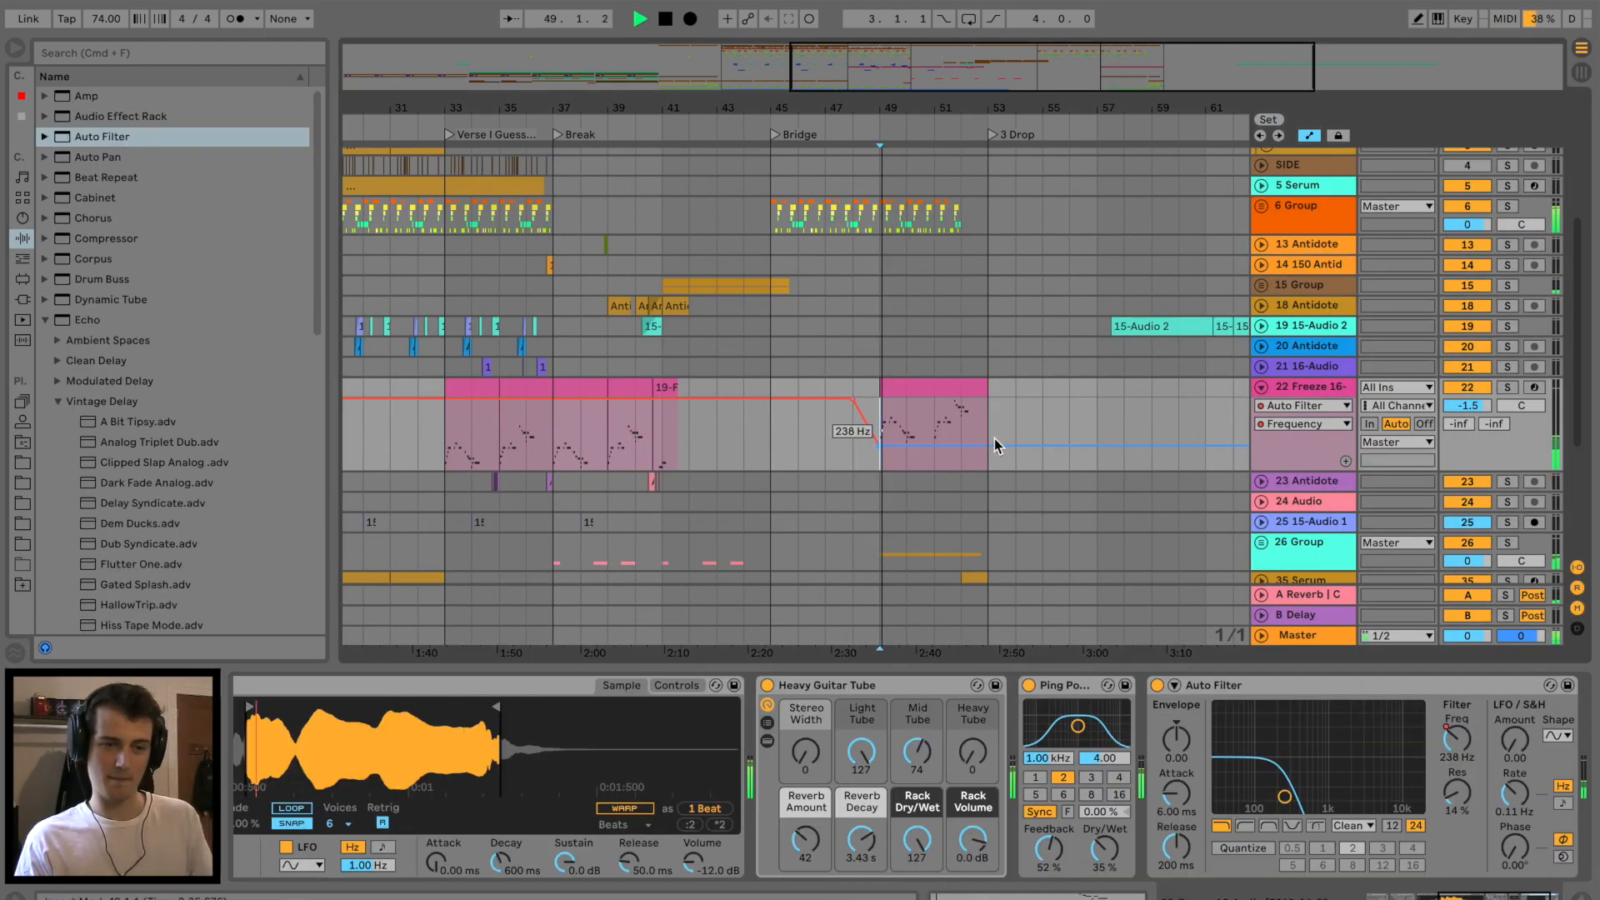
{"action": "left_click_drag", "start_coordinate": [994, 445], "coordinate": [987, 400]}
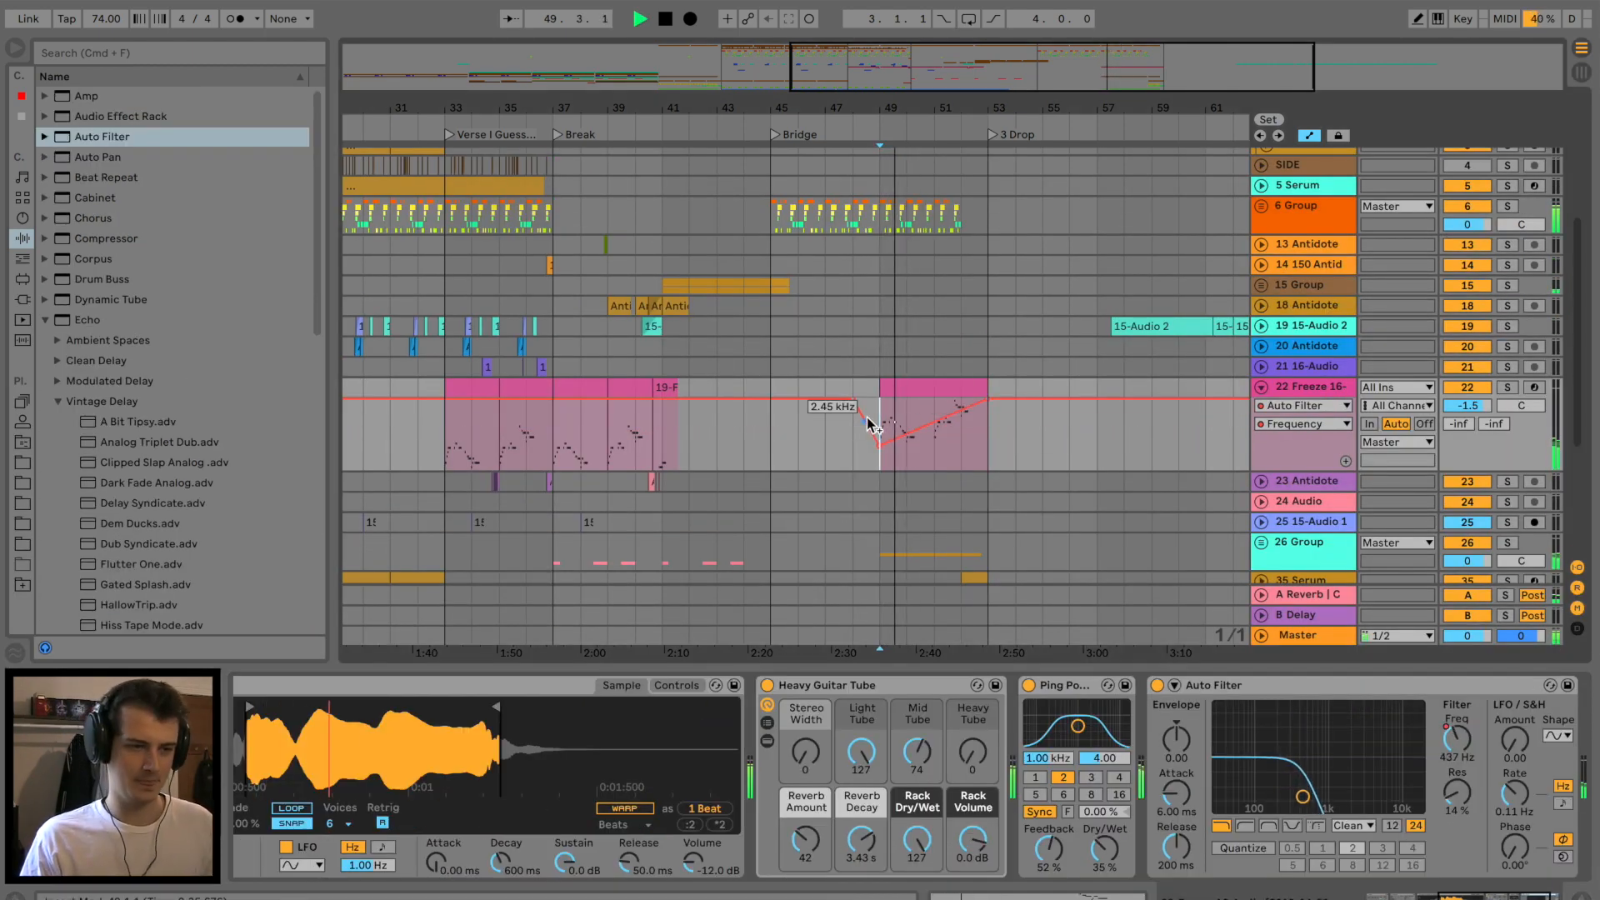
{"action": "left_click_drag", "start_coordinate": [872, 426], "coordinate": [879, 442]}
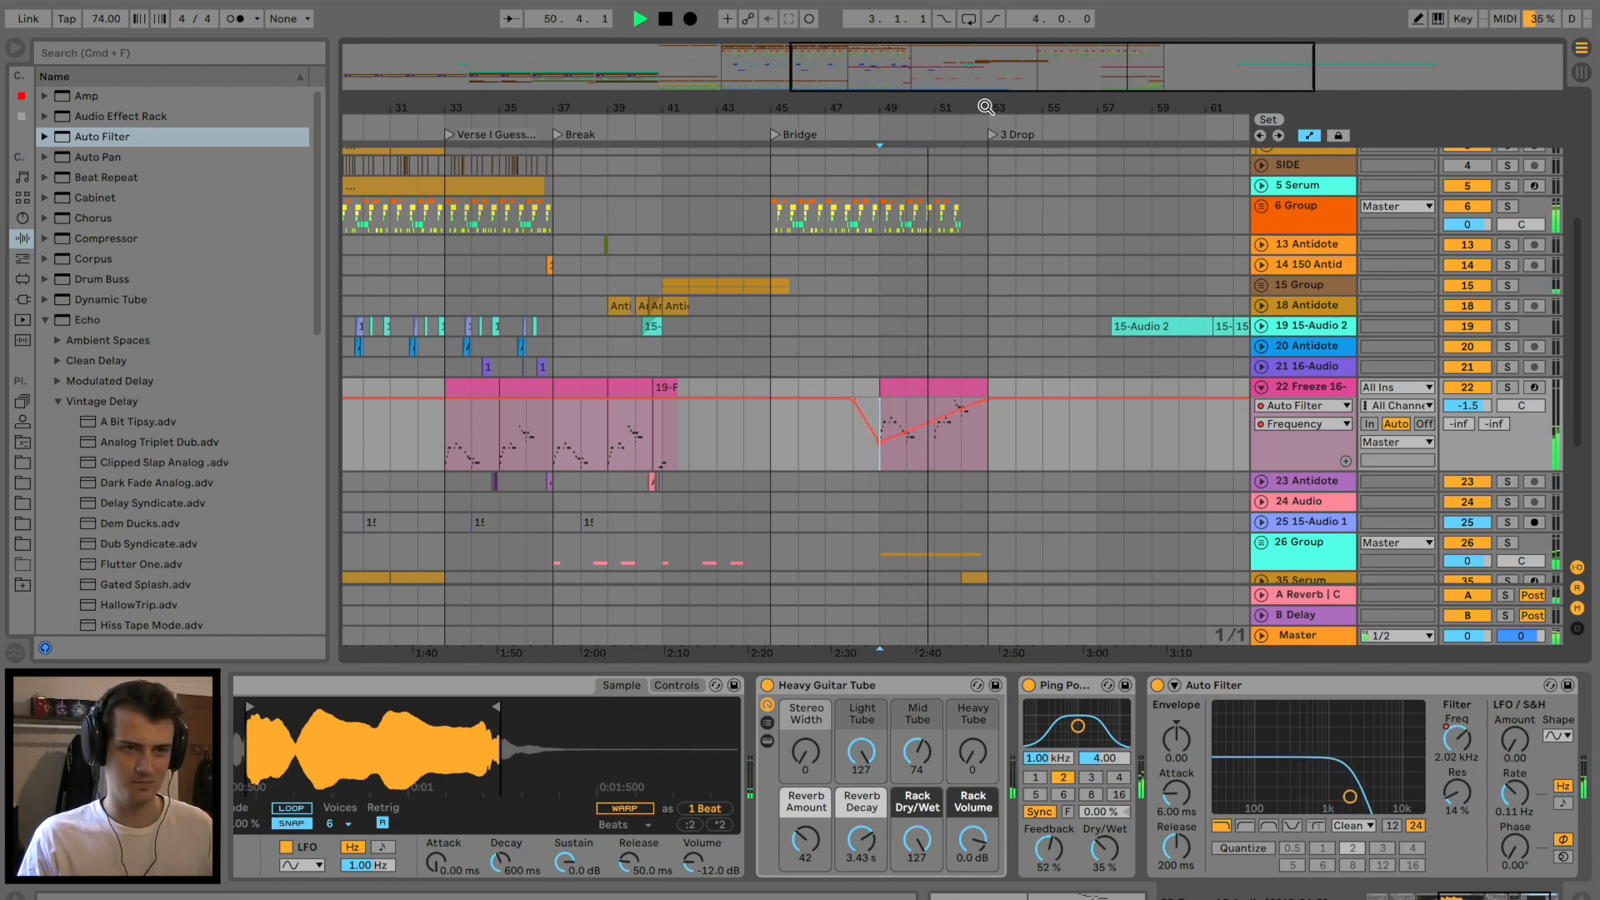
{"action": "key", "text": "plus"}
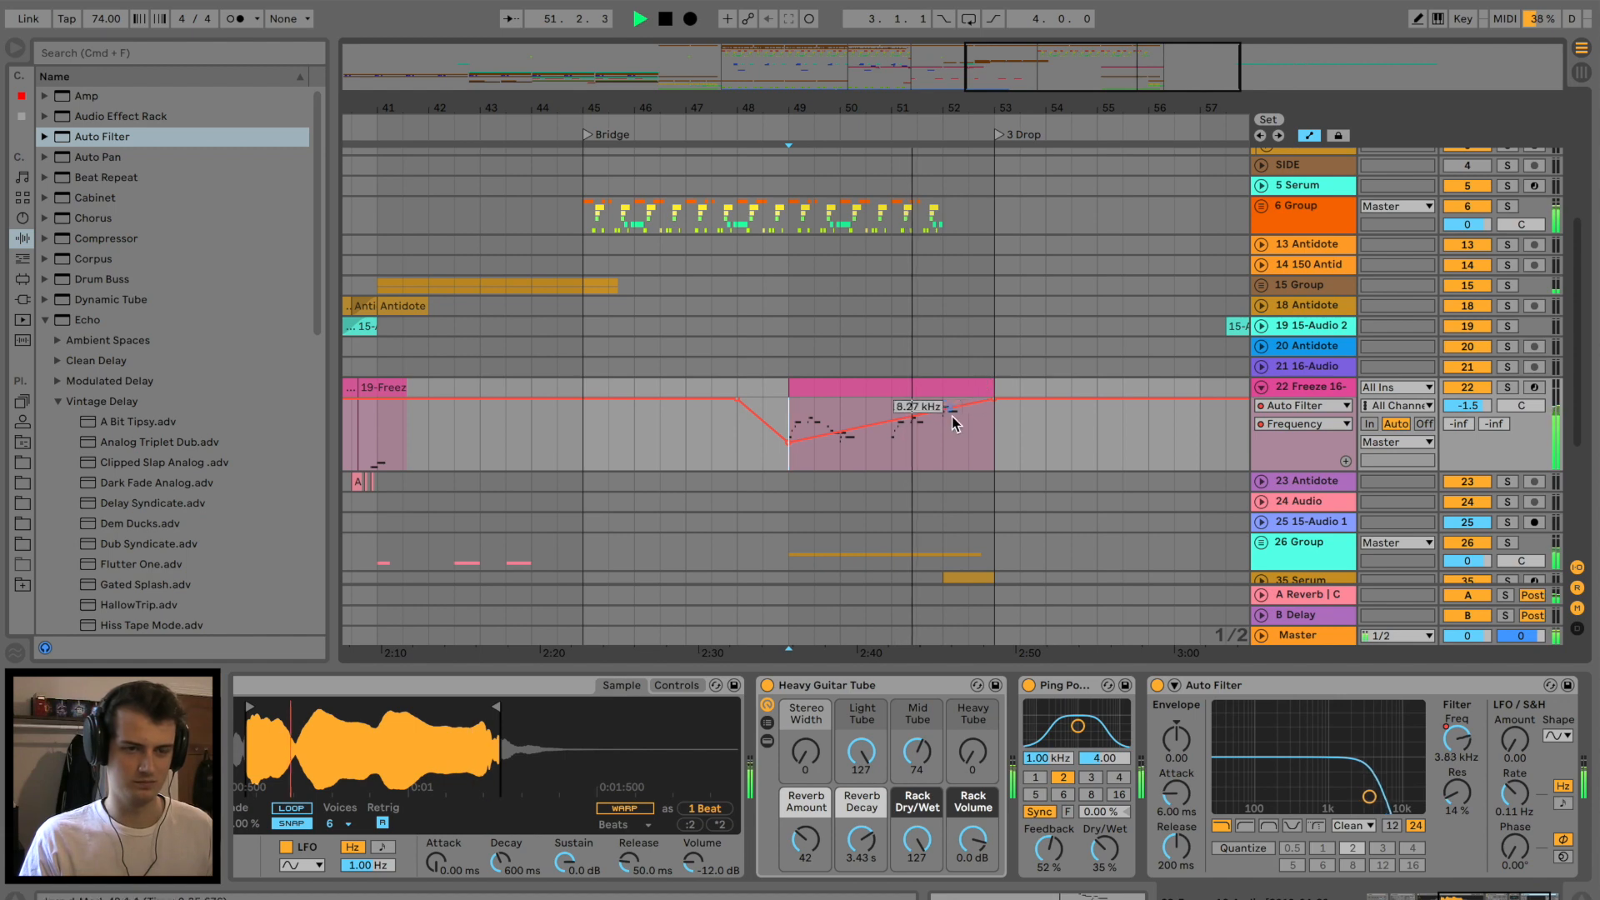
{"action": "scroll", "coordinate": [964, 403], "scroll_direction": "down", "scroll_amount": 5}
{"action": "scroll", "coordinate": [964, 403], "scroll_direction": "up", "scroll_amount": 3}
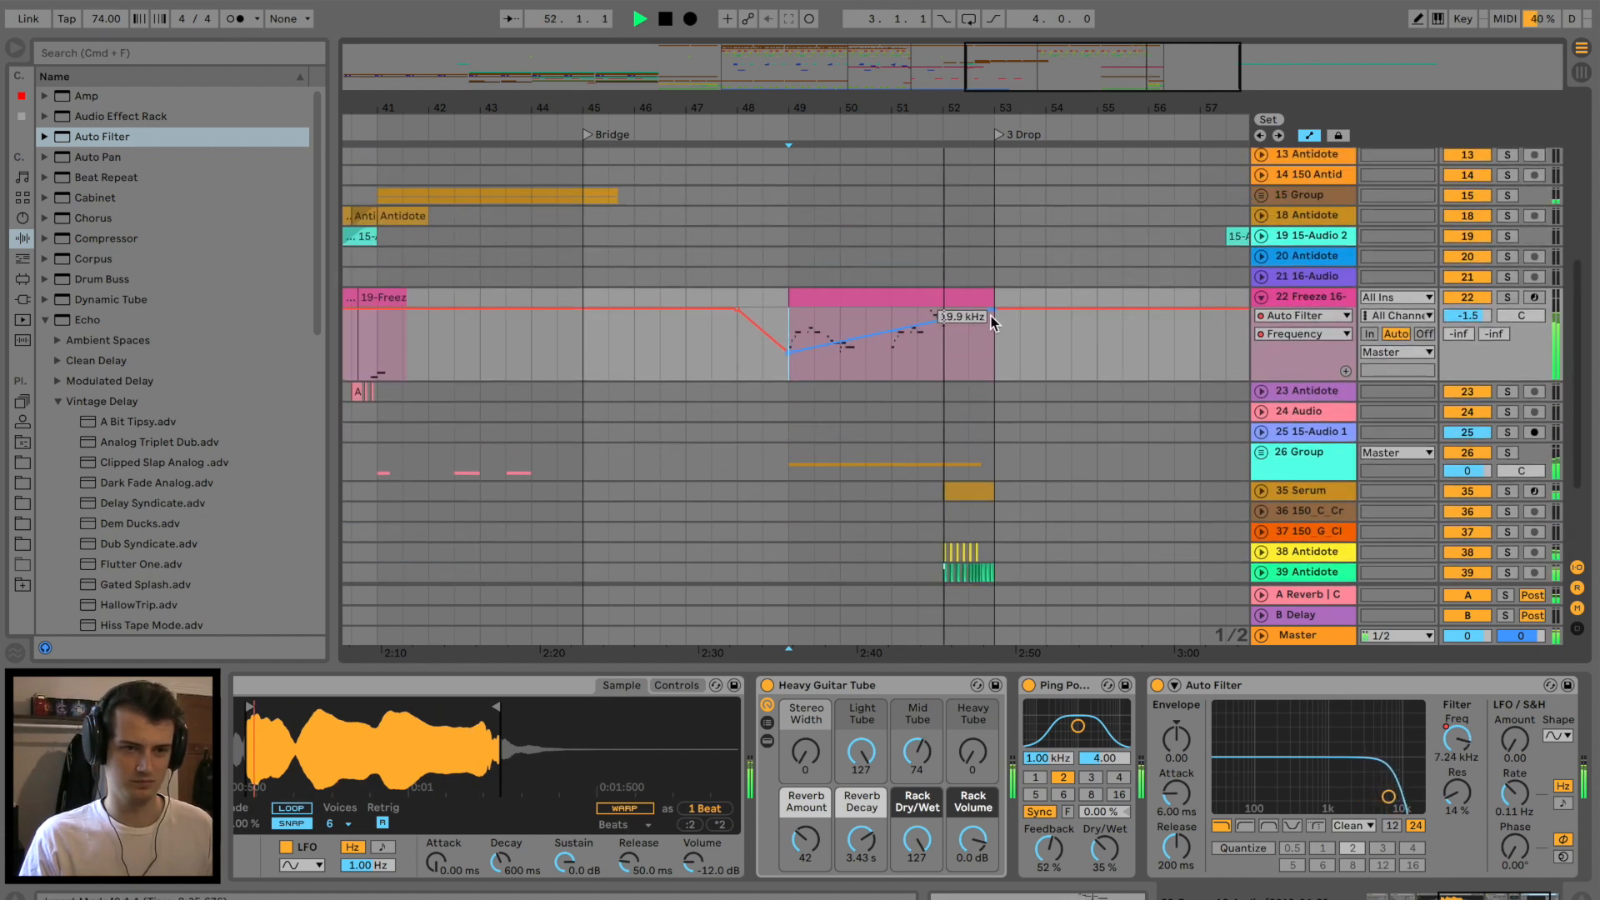
Copy track 38's Antidote clips from before the Drop to bar 49, and lengthen the last D4 note in track 22's Bridge clip.
{"action": "key", "text": "minus"}
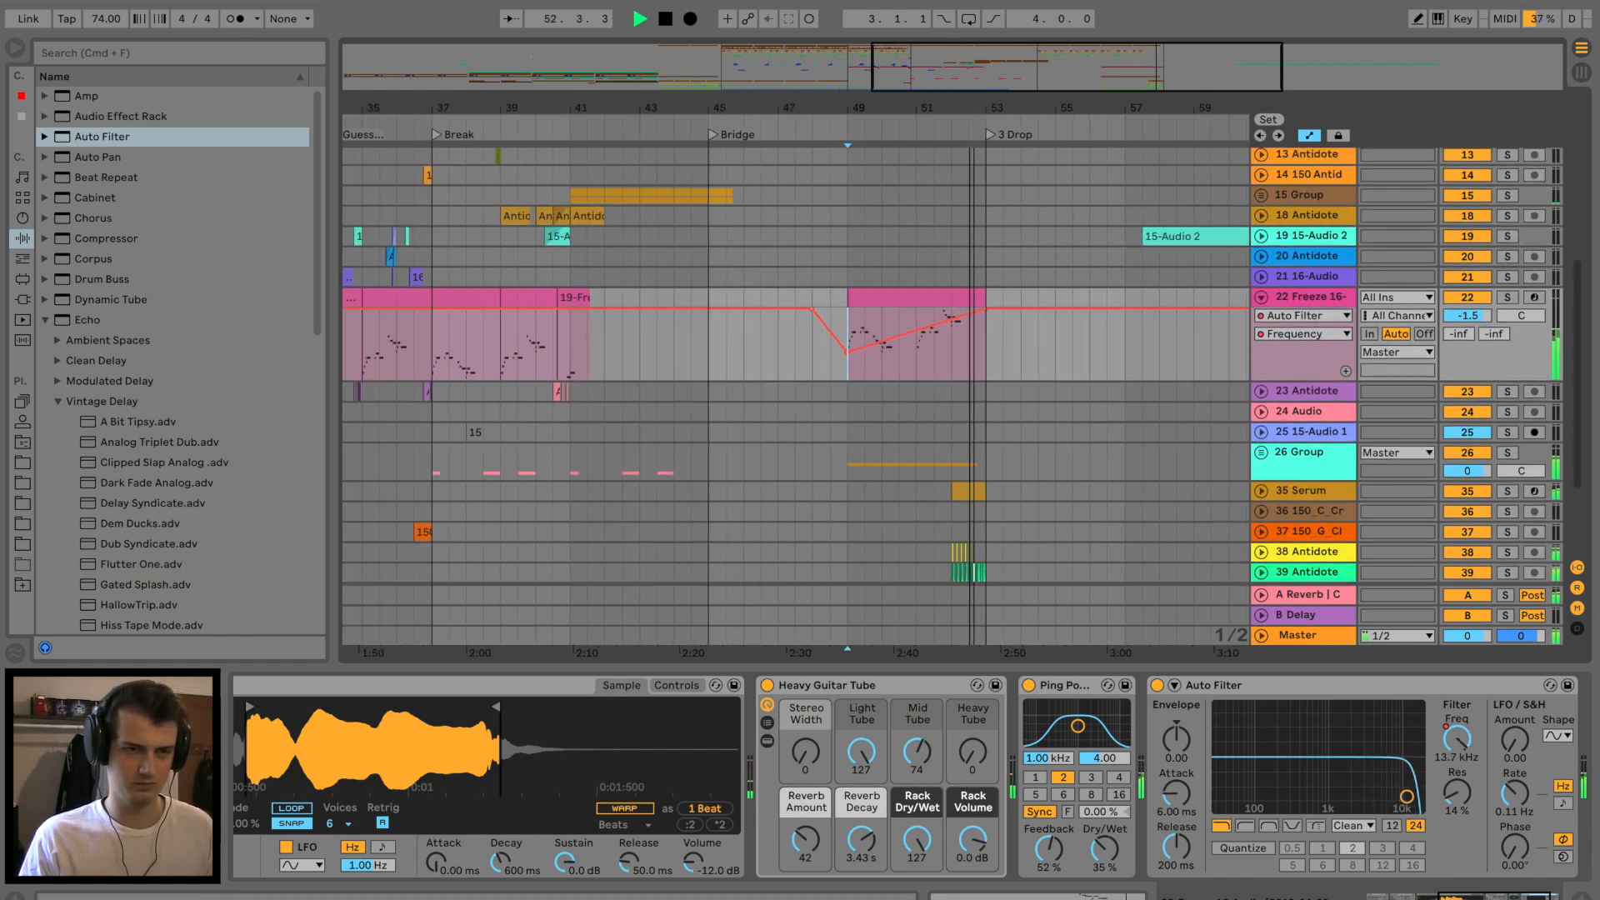
{"action": "key", "text": "minus"}
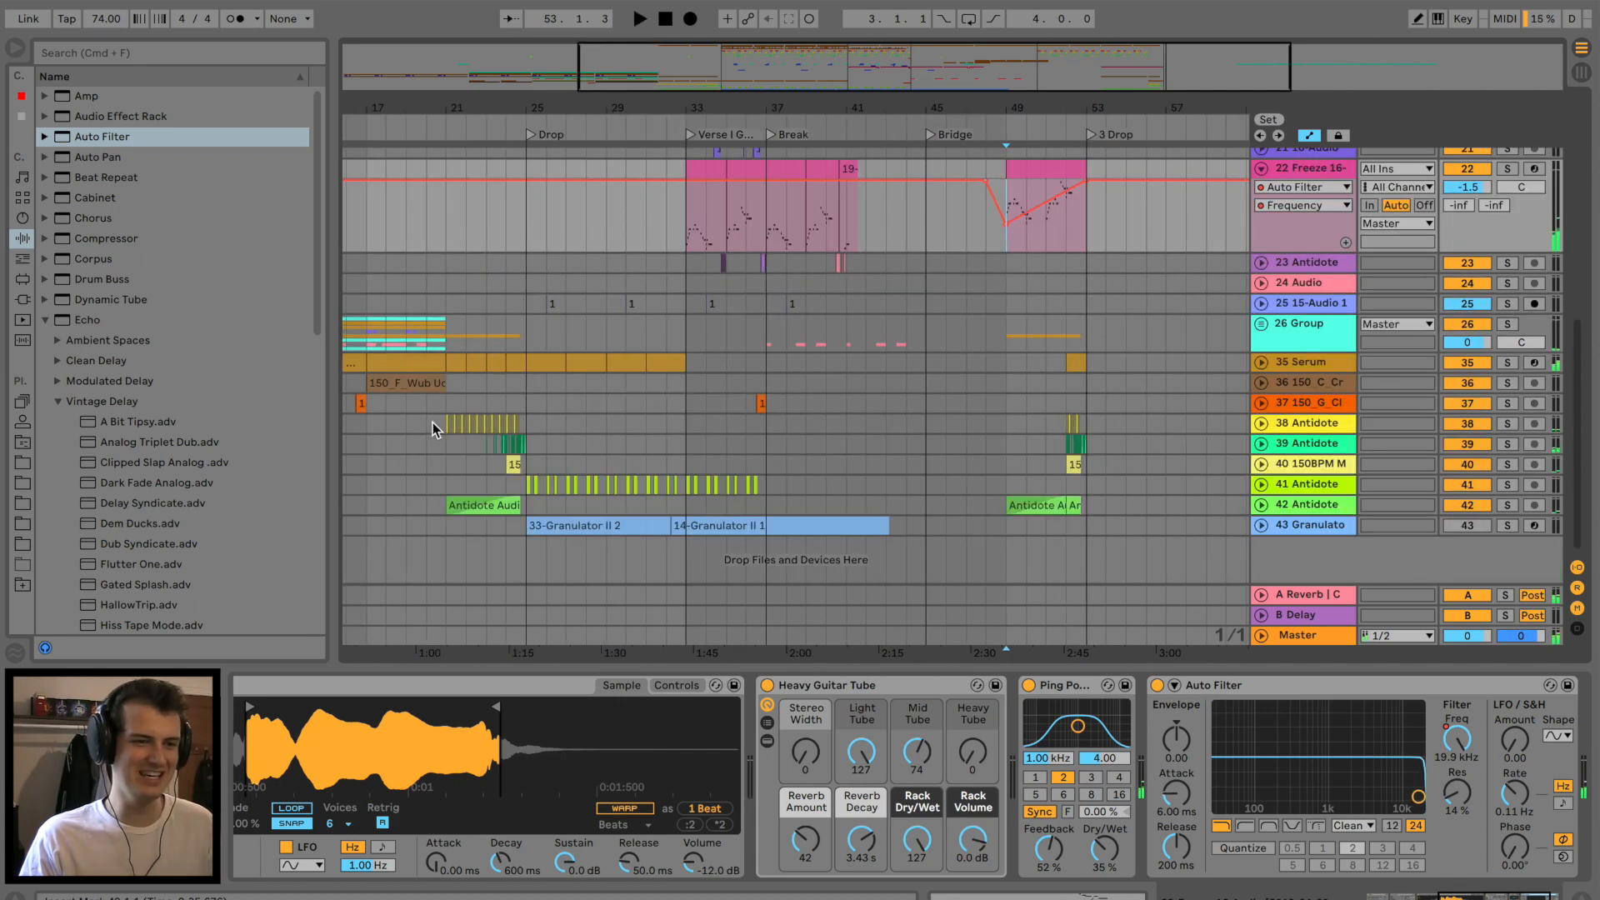
{"action": "left_click", "coordinate": [434, 423]}
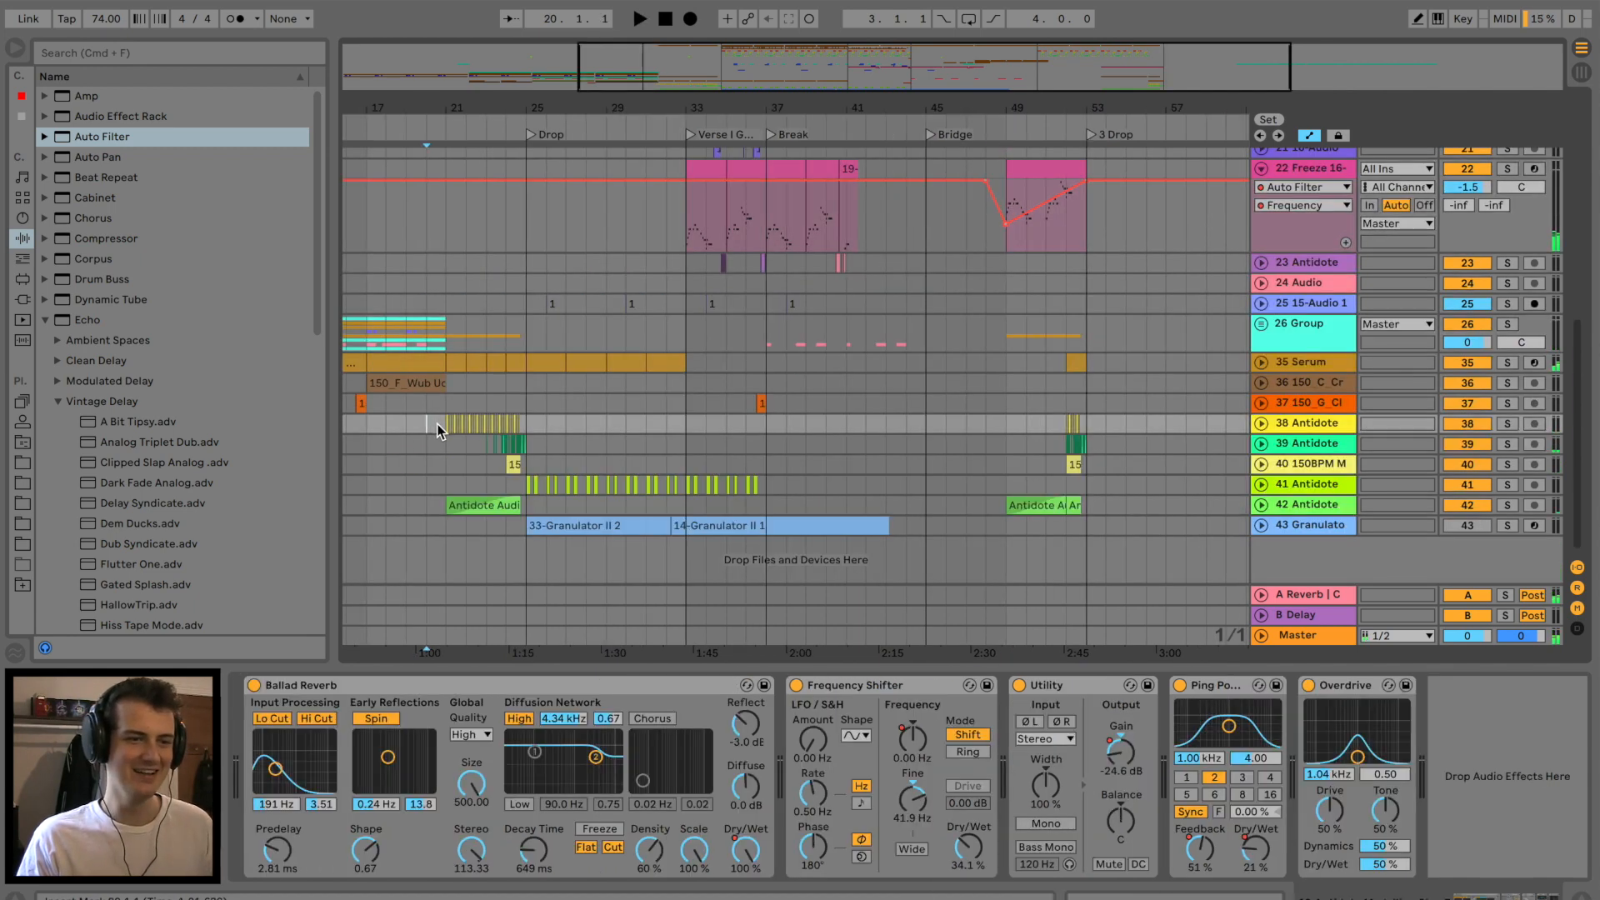
{"action": "left_click", "coordinate": [940, 430]}
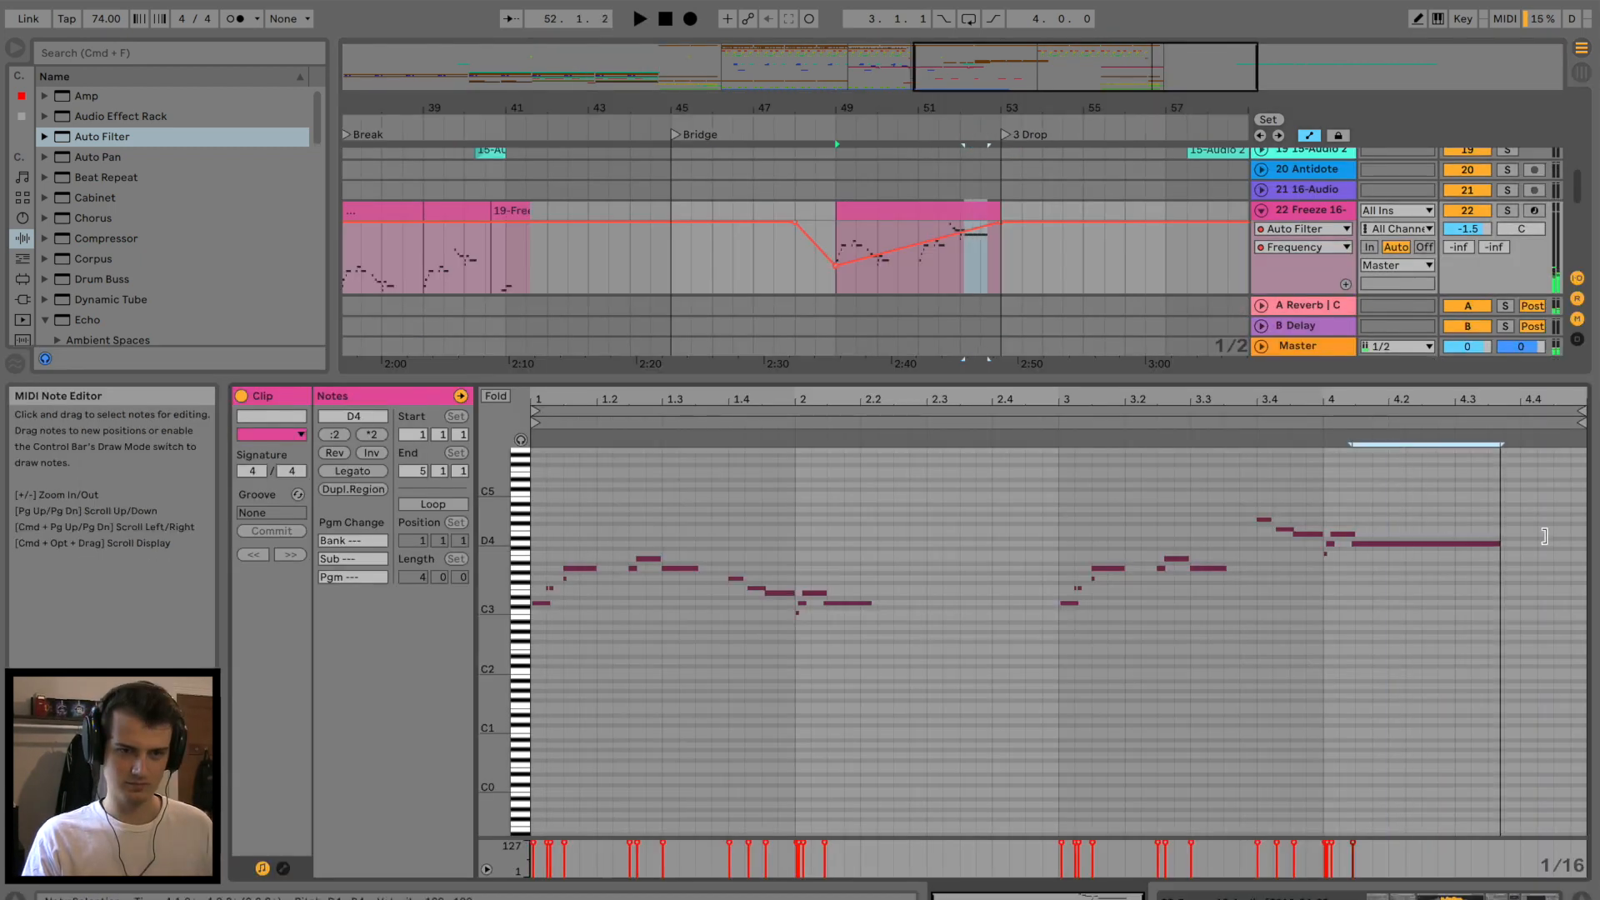
{"action": "left_click", "coordinate": [948, 270]}
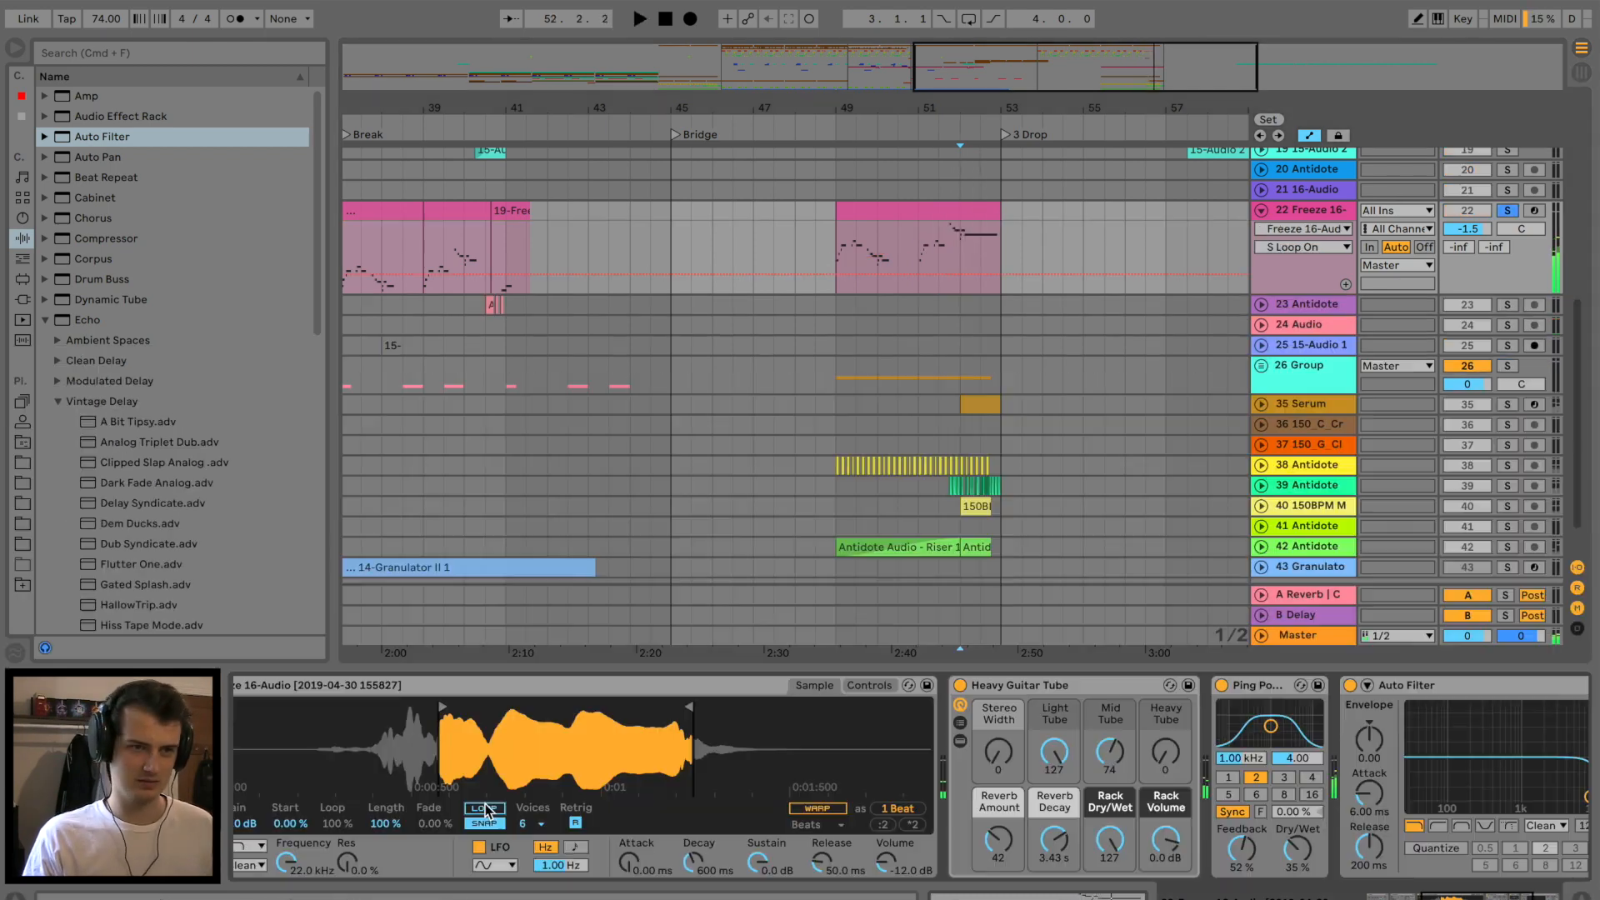
Automate track 22's S Loop On to switch on from bar 52 to bar 53.
{"action": "left_click", "coordinate": [484, 808]}
{"action": "key", "text": "space"}
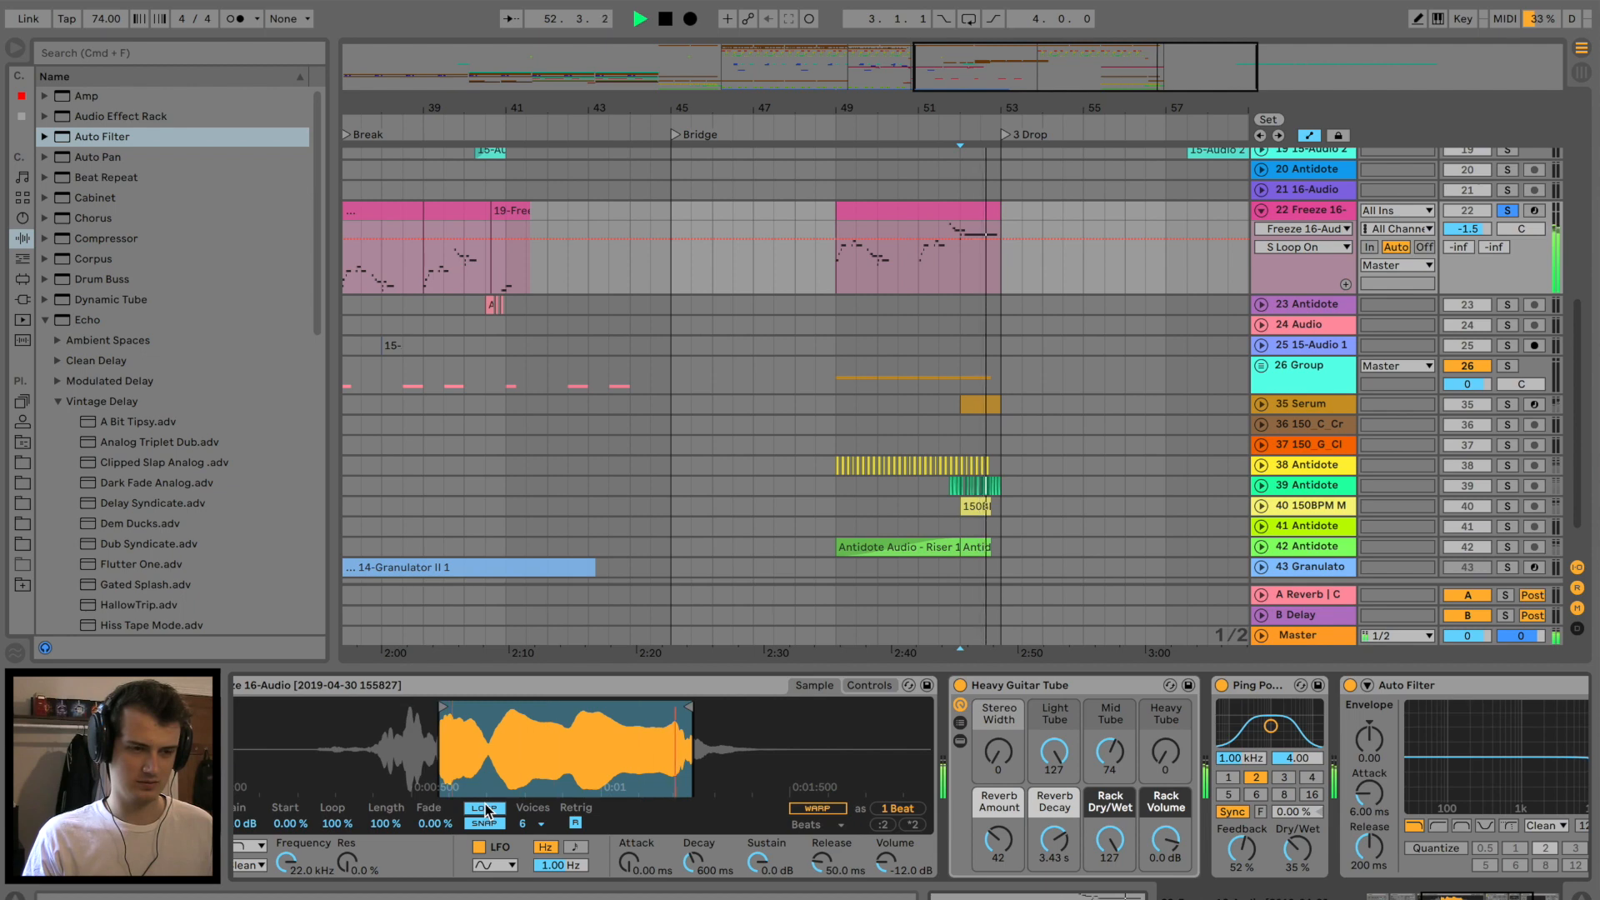
{"action": "left_click", "coordinate": [484, 808]}
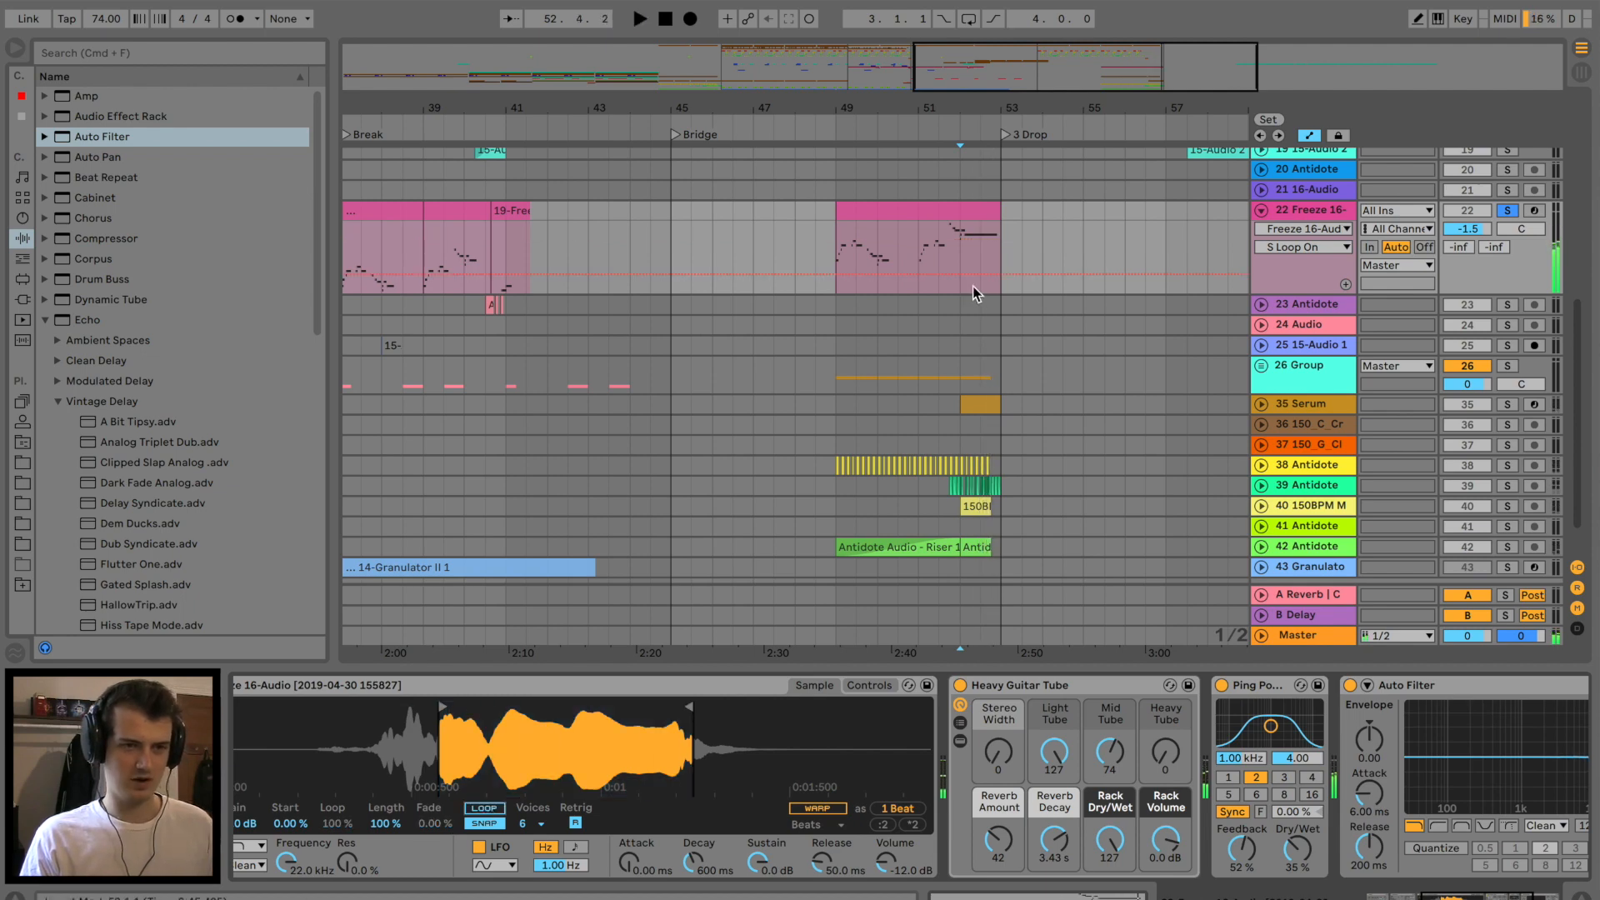
{"action": "left_click_drag", "start_coordinate": [956, 271], "coordinate": [961, 230]}
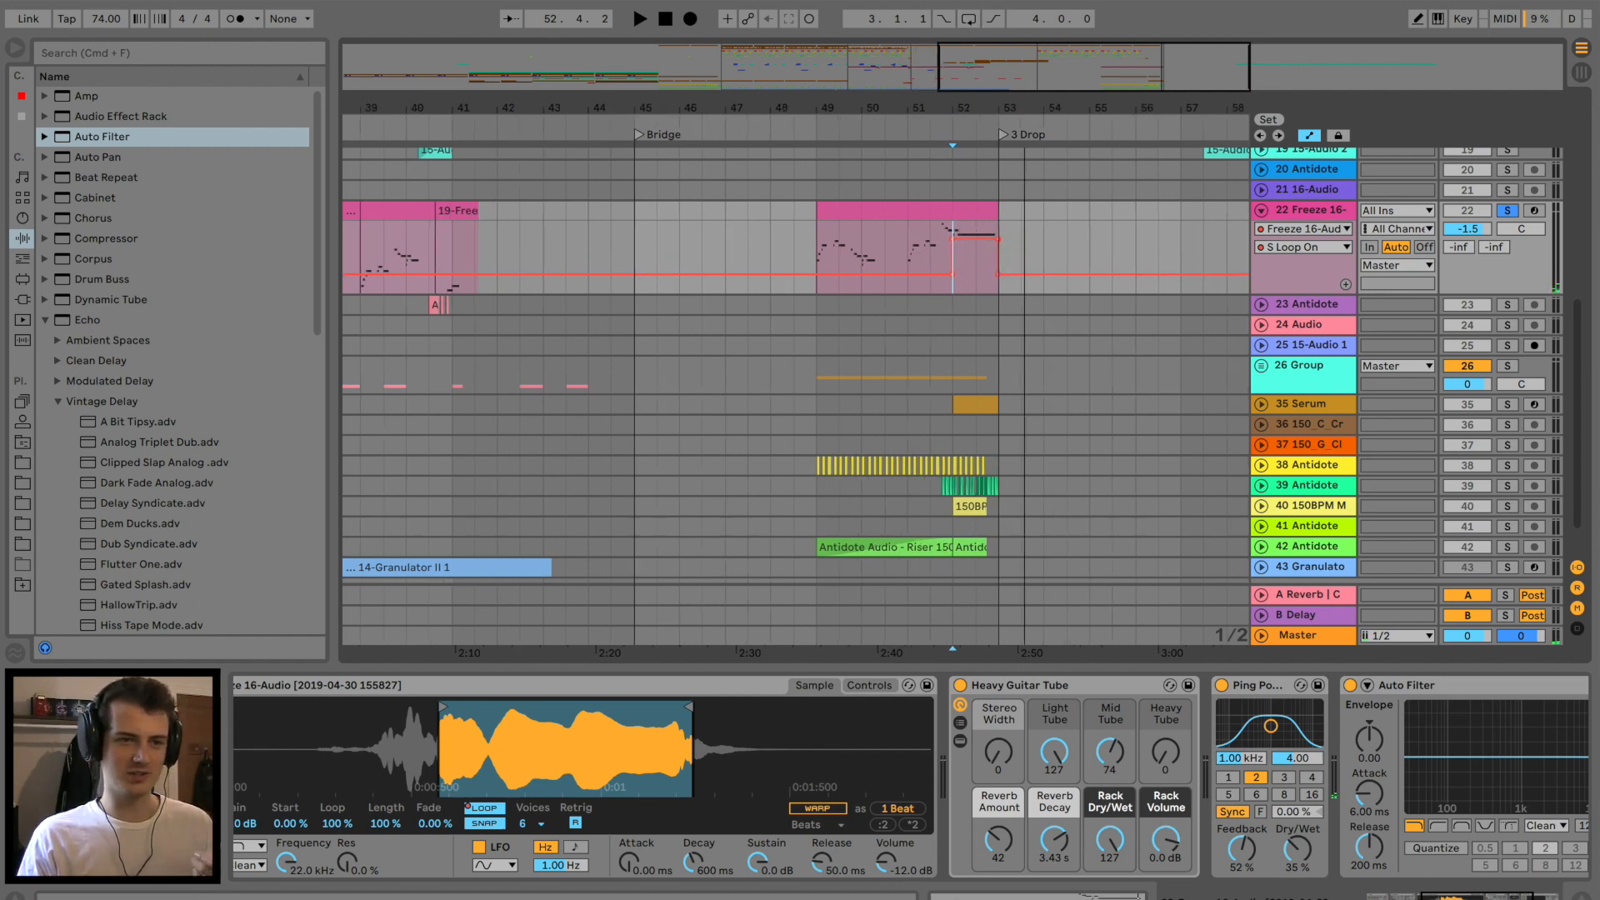
Automate track 22's S Length from 100 % down at bar 52 to 0 % just before bar 53, and play it back.
{"action": "left_click_drag", "start_coordinate": [1023, 96], "coordinate": [742, 258]}
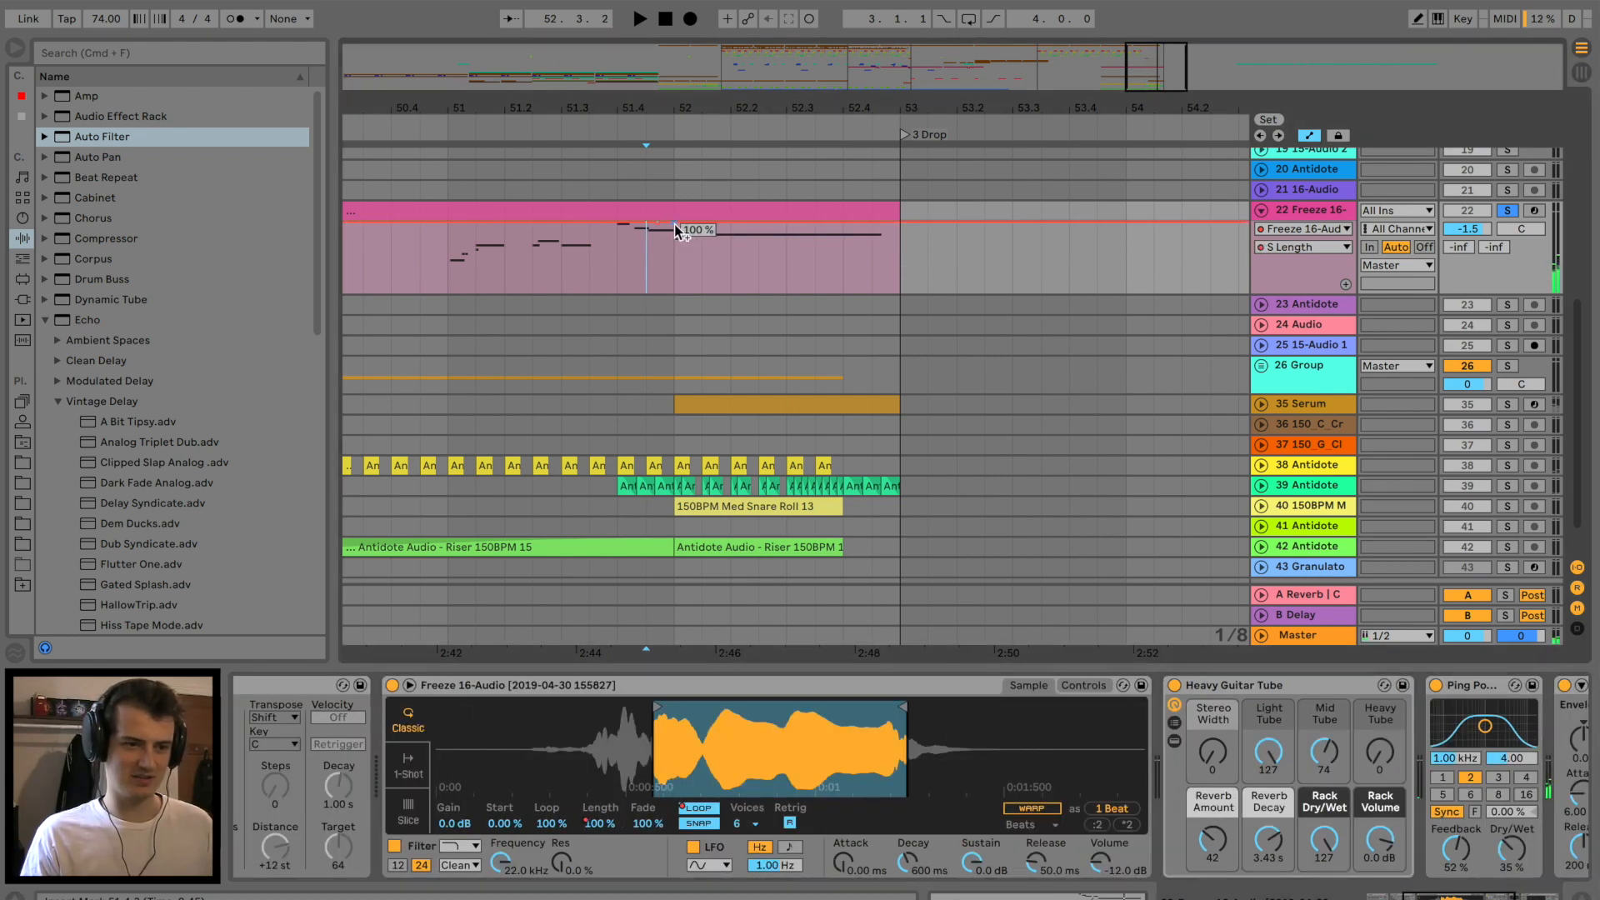
{"action": "left_click_drag", "start_coordinate": [674, 223], "coordinate": [675, 256]}
{"action": "key", "text": "space"}
{"action": "left_click_drag", "start_coordinate": [811, 256], "coordinate": [875, 292]}
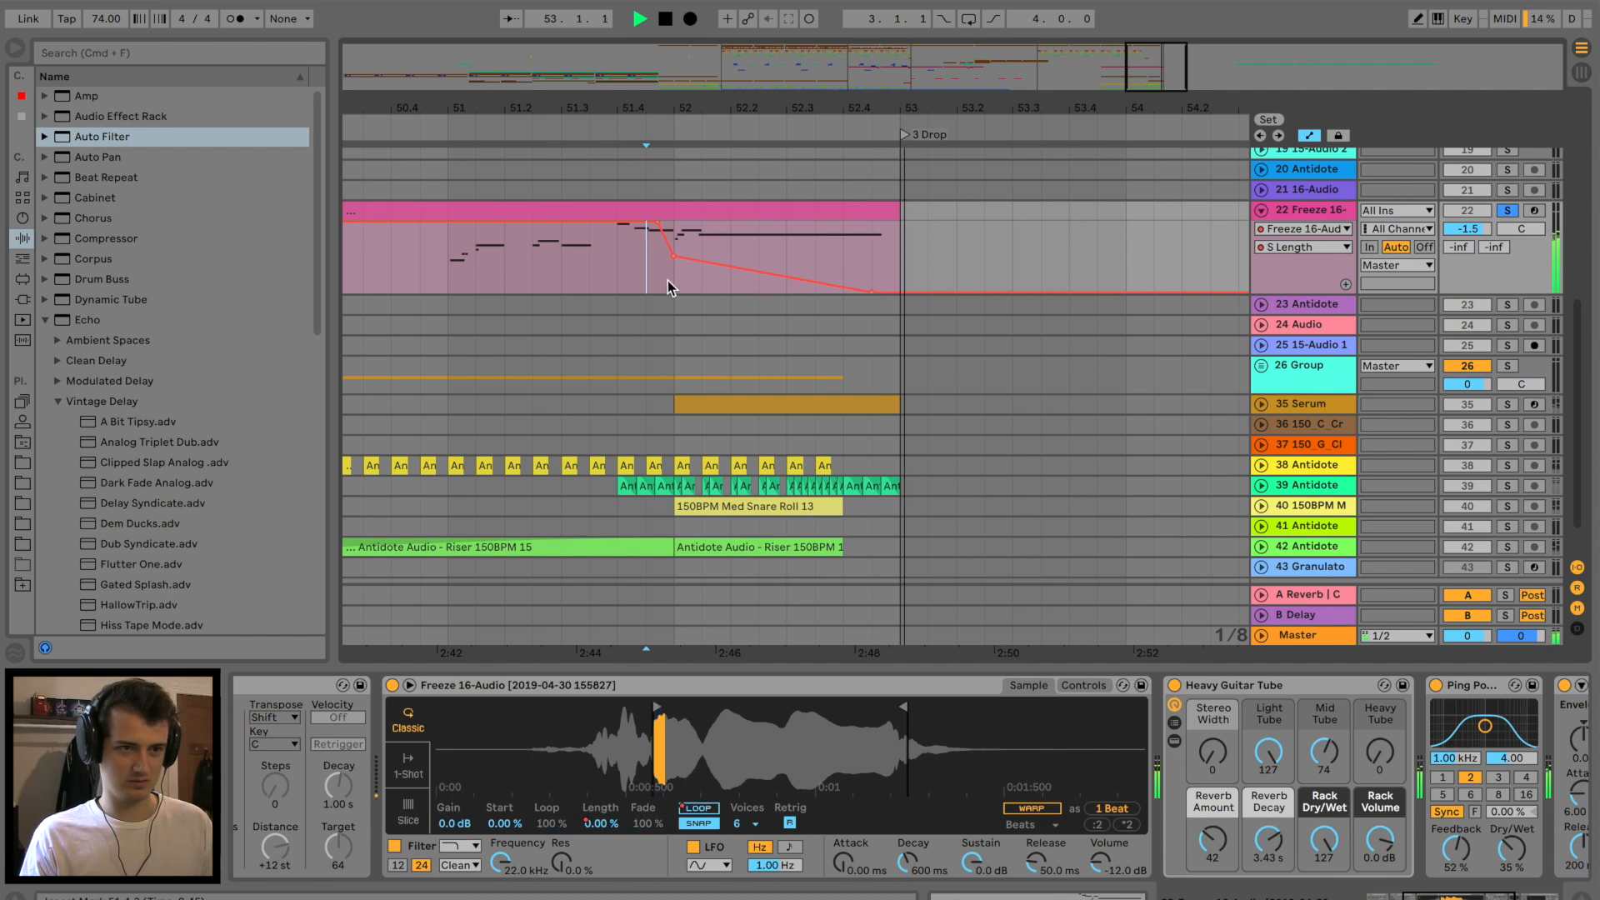
{"action": "left_click", "coordinate": [504, 258]}
{"action": "key", "text": "space"}
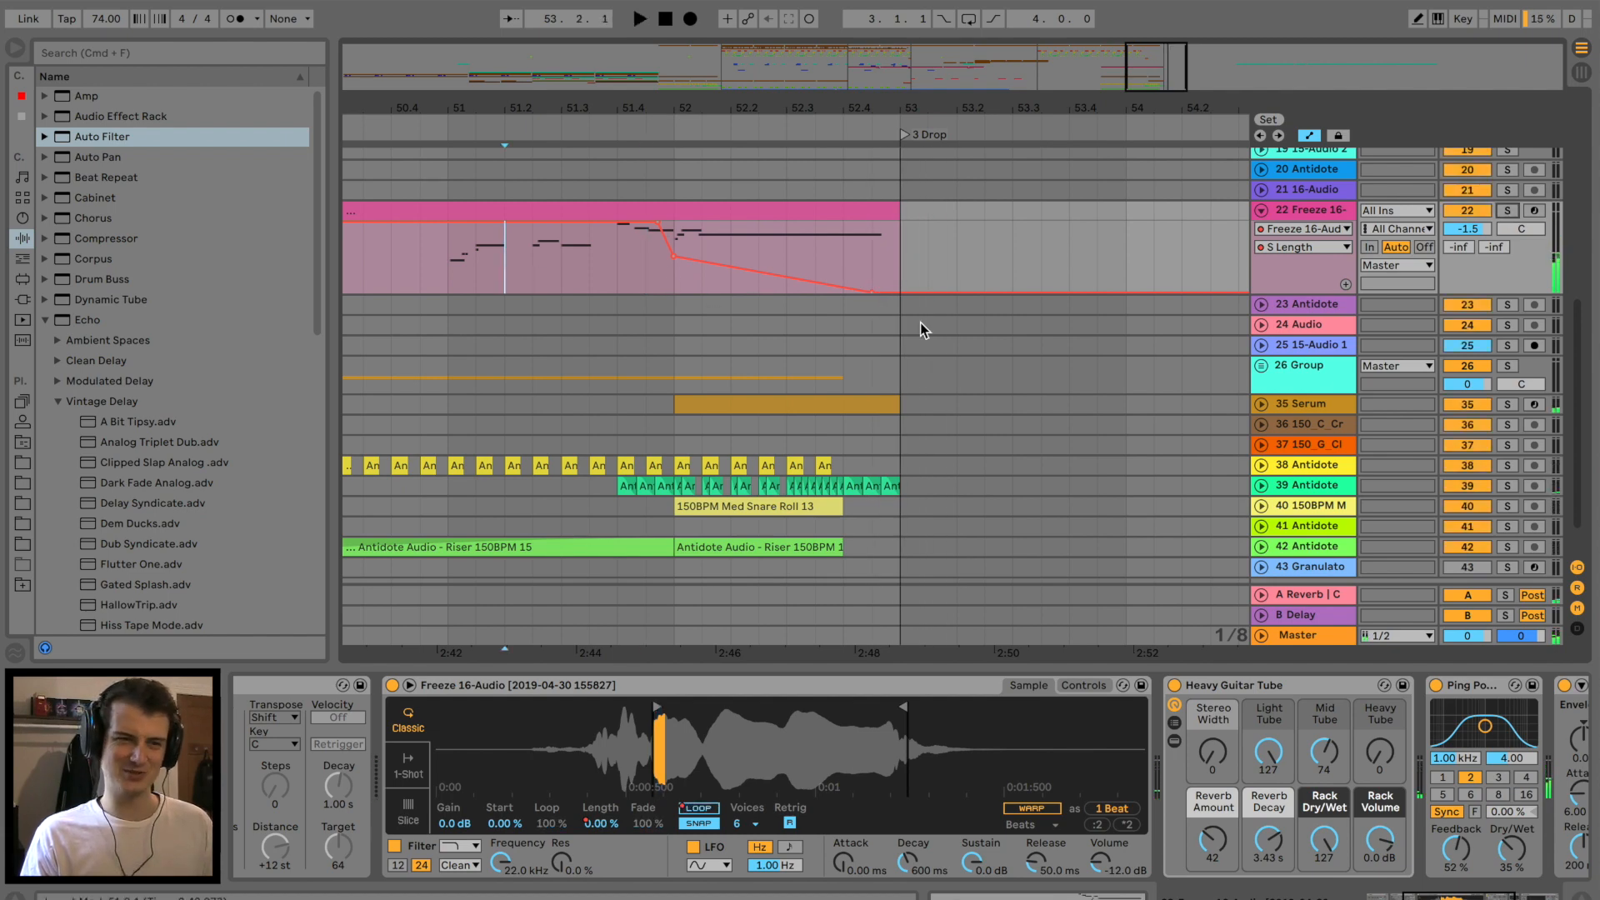
{"action": "key", "text": "space"}
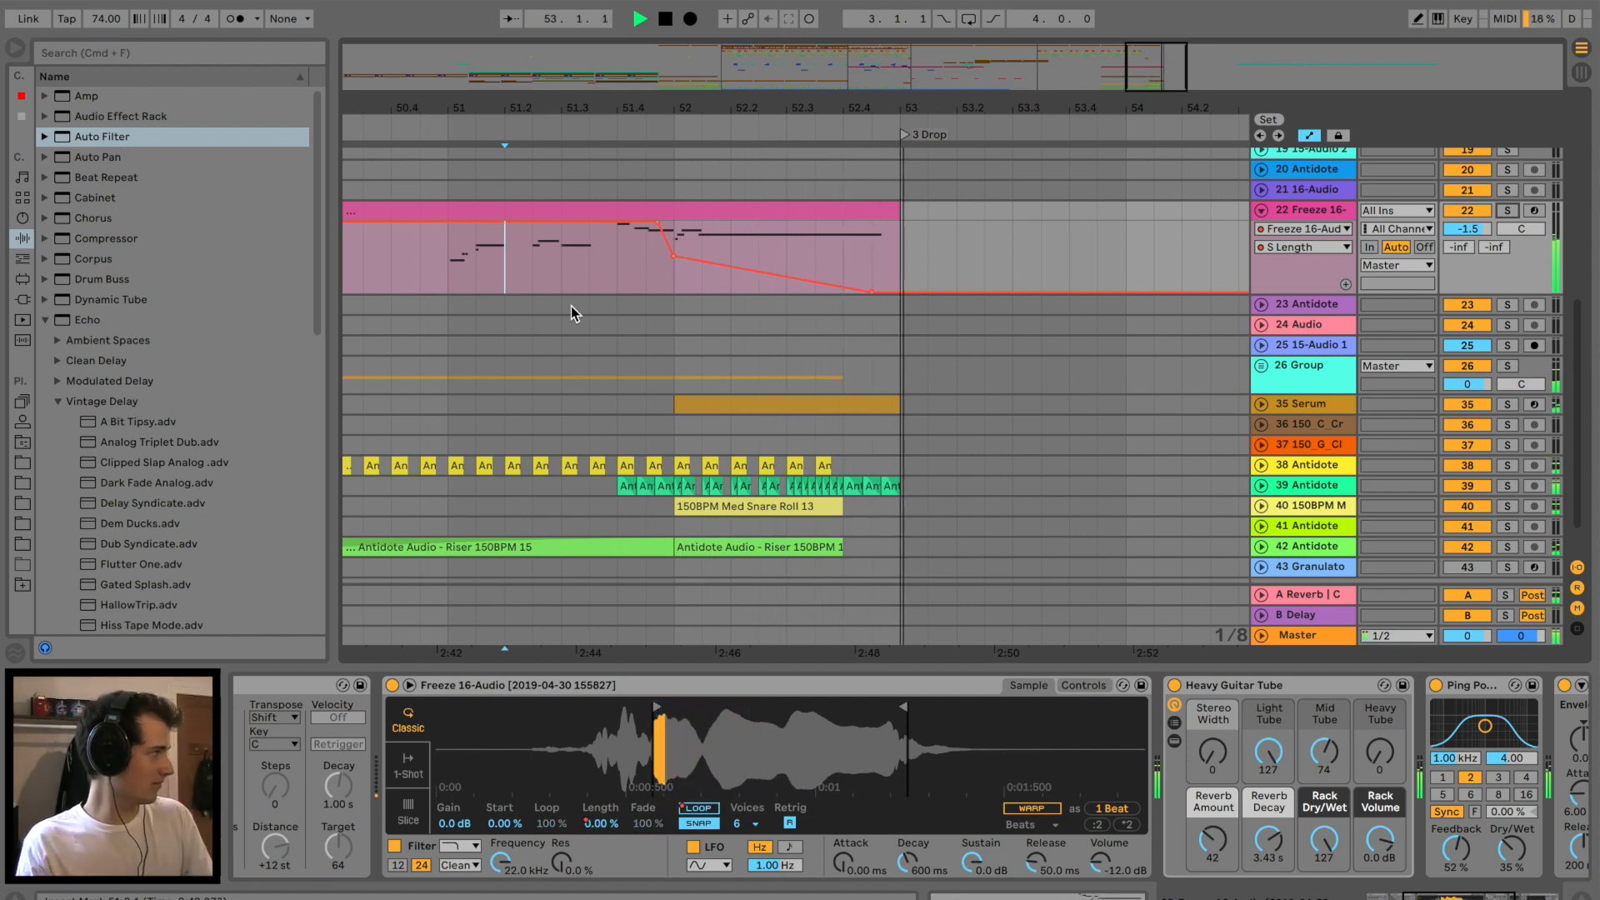
Automate track 22's Auto Filter Frequency to fall from bar 52.3 to 26.0 Hz at bar 53, checking it in playback.
{"action": "left_click", "coordinate": [1352, 748]}
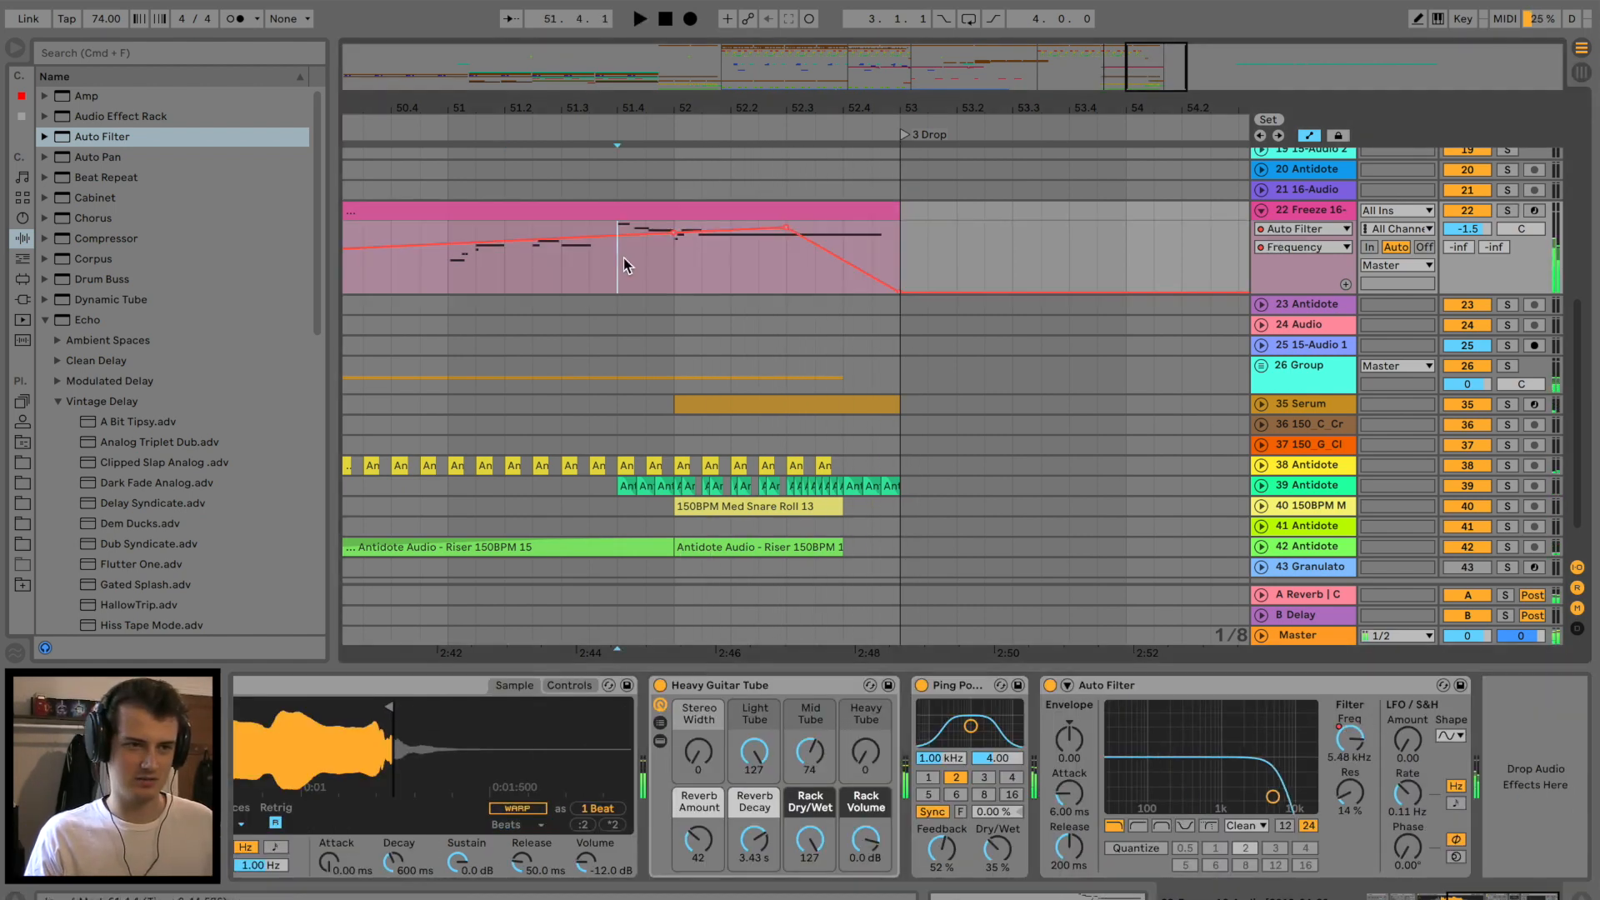
{"action": "key", "text": "space"}
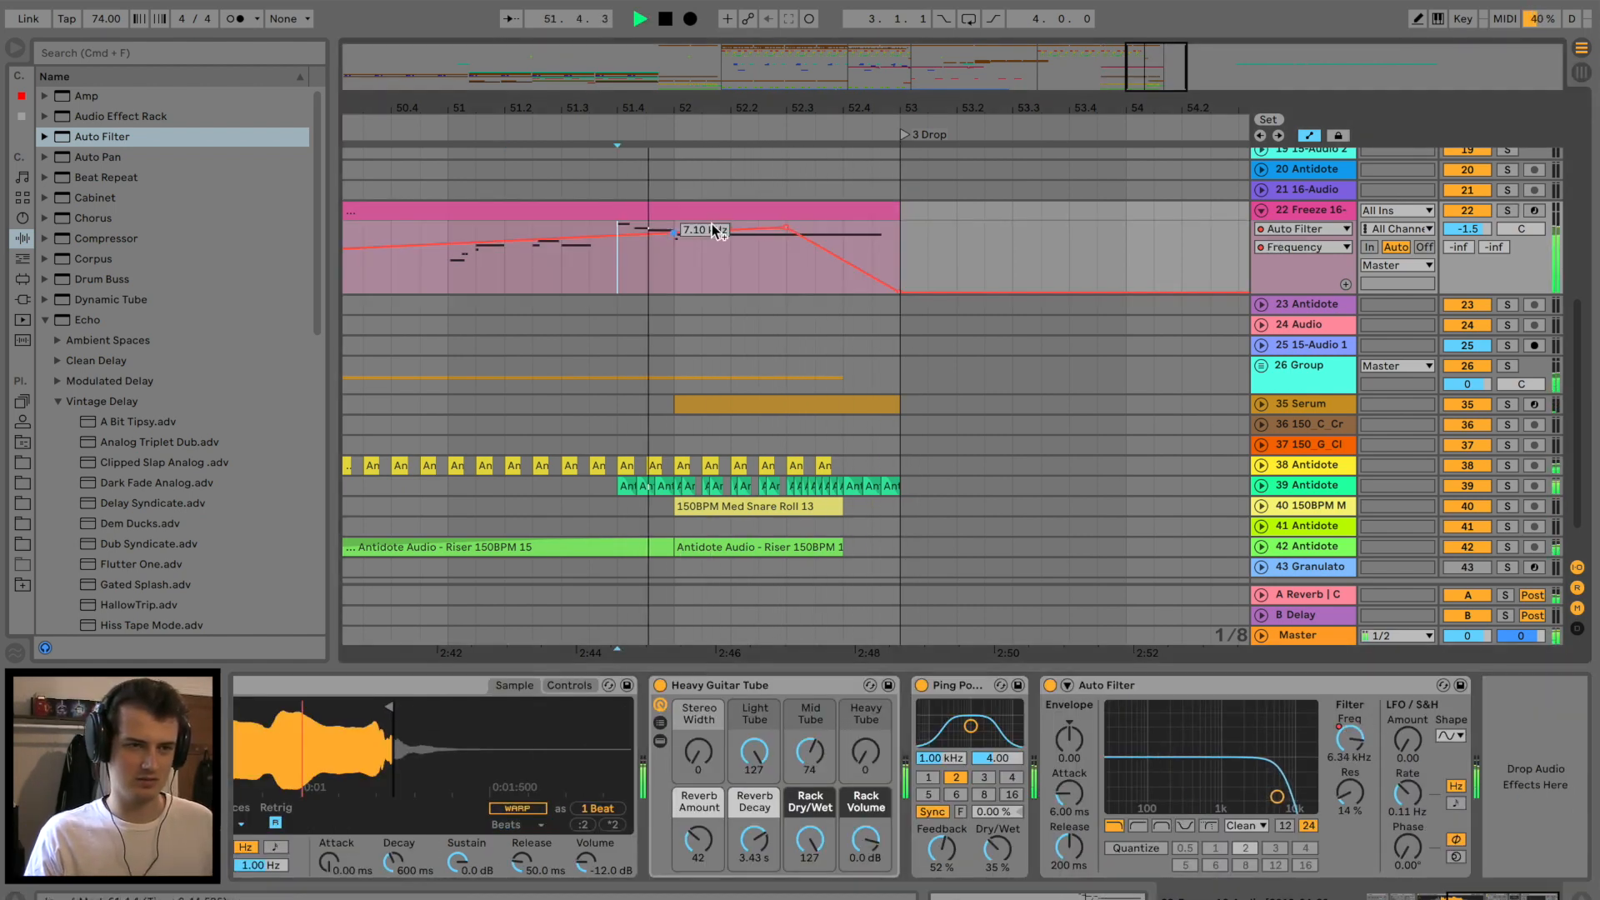
{"action": "left_click", "coordinate": [843, 257]}
{"action": "left_click_drag", "start_coordinate": [843, 257], "coordinate": [843, 254]}
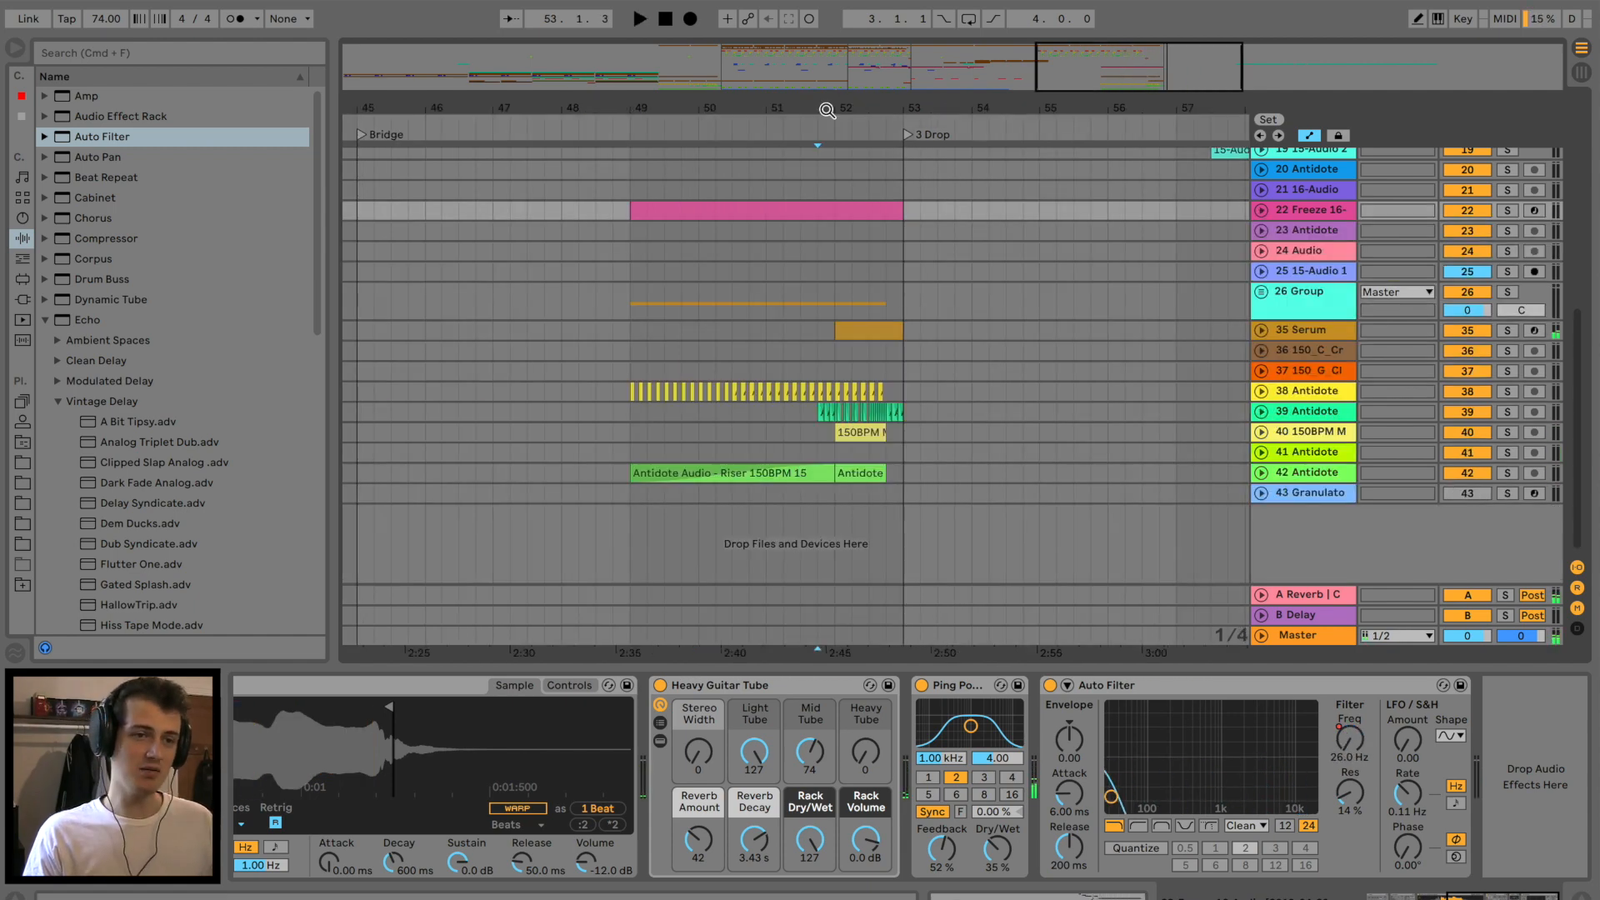
Fold 1 Group to make room for the tracks below it.
{"action": "left_click_drag", "start_coordinate": [824, 110], "coordinate": [824, 93]}
{"action": "scroll", "coordinate": [385, 279], "scroll_direction": "up", "scroll_amount": 10}
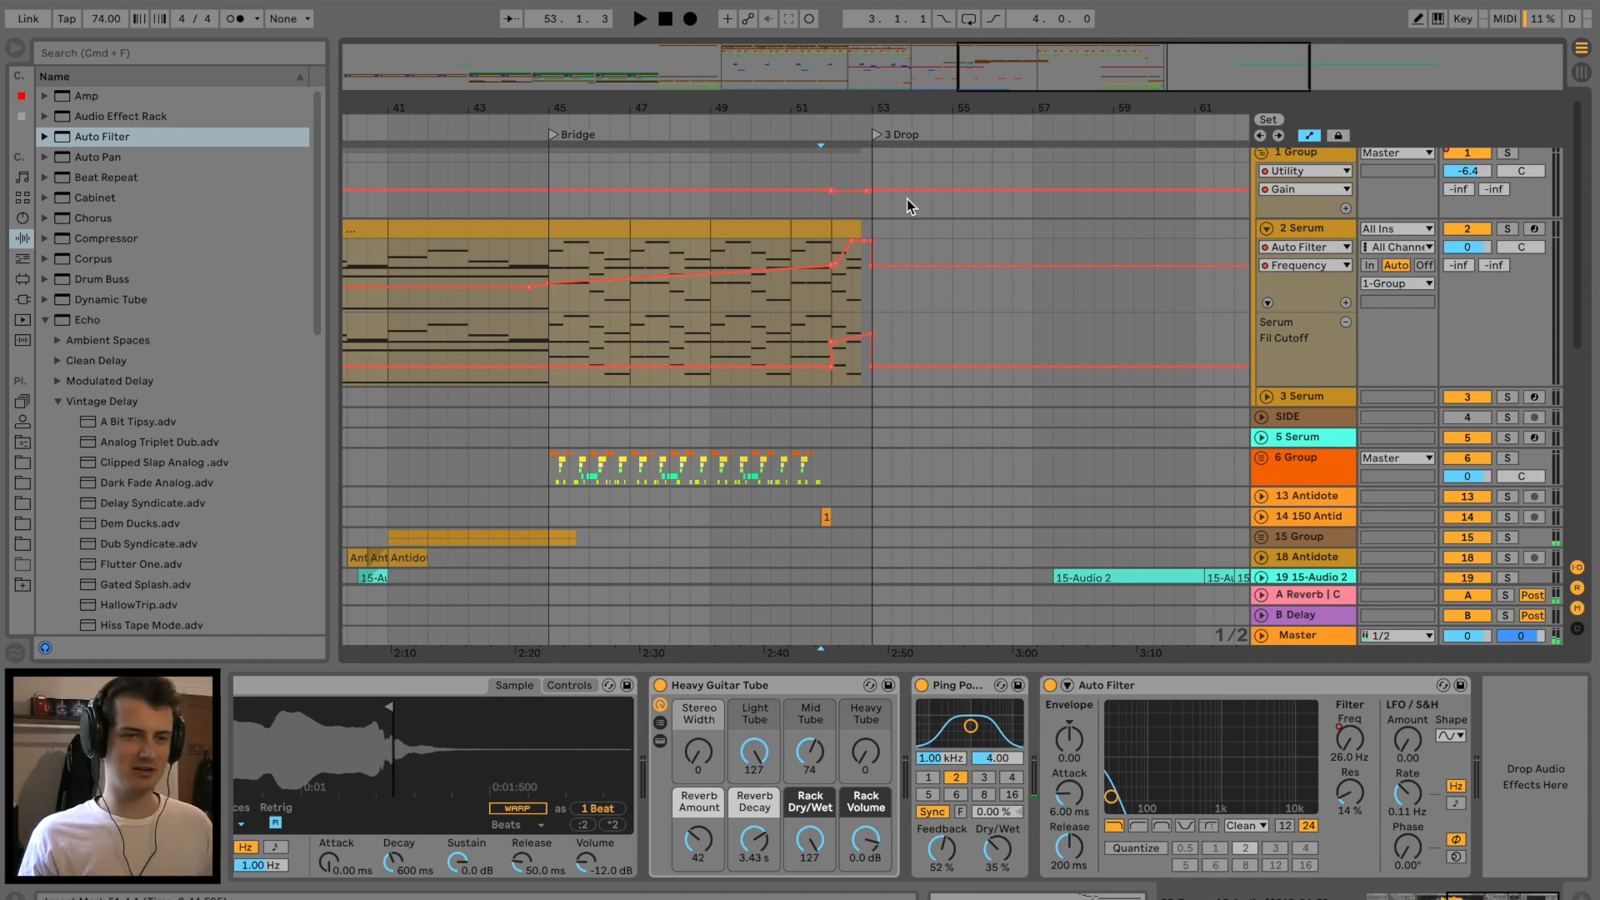
{"action": "left_click", "coordinate": [1261, 153]}
{"action": "scroll", "coordinate": [713, 259], "scroll_direction": "left", "scroll_amount": 5}
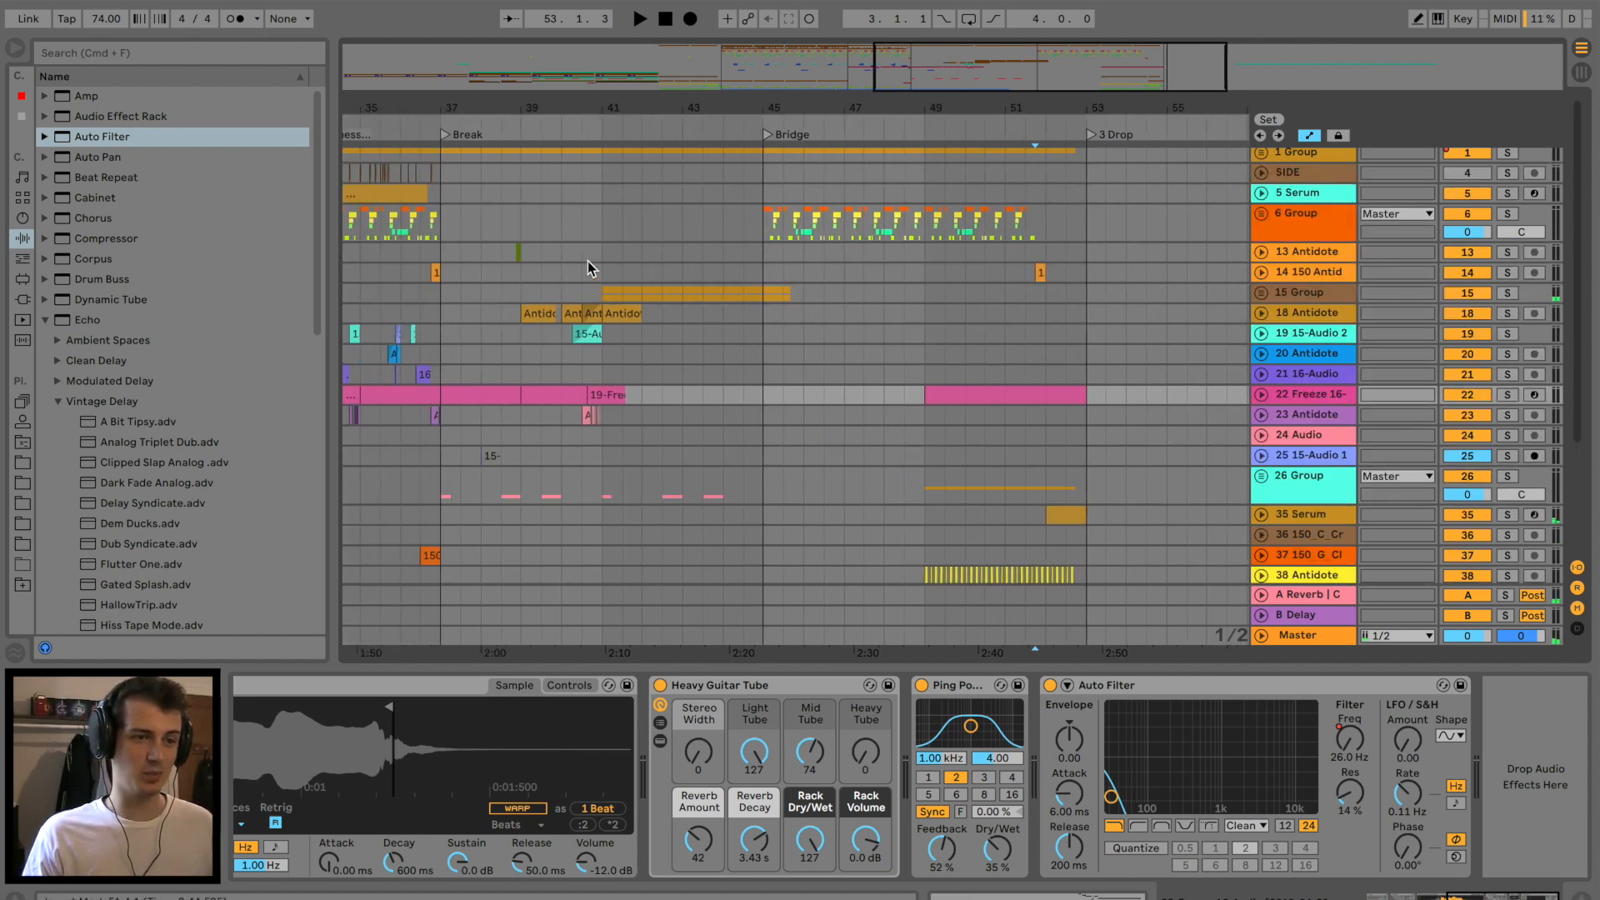
Copy track 19's two bars of audio clips from the start of the Drop to bar 45 and play them back.
{"action": "left_click", "coordinate": [765, 222]}
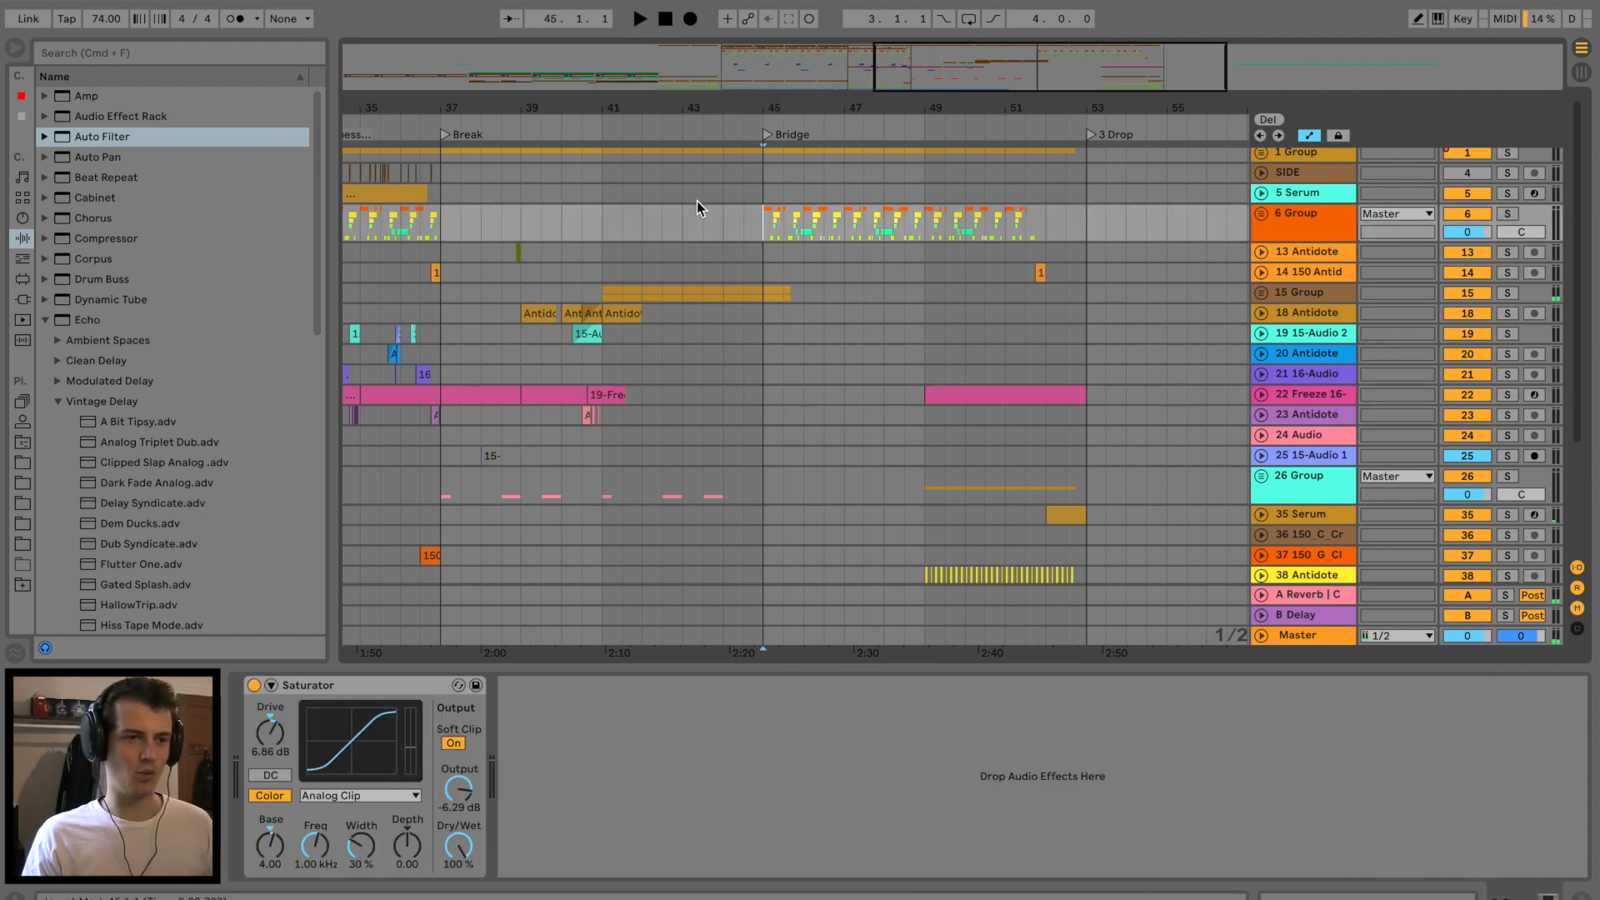
{"action": "scroll", "coordinate": [700, 250], "scroll_direction": "left", "scroll_amount": 6}
{"action": "left_click", "coordinate": [506, 336]}
{"action": "key", "text": "space"}
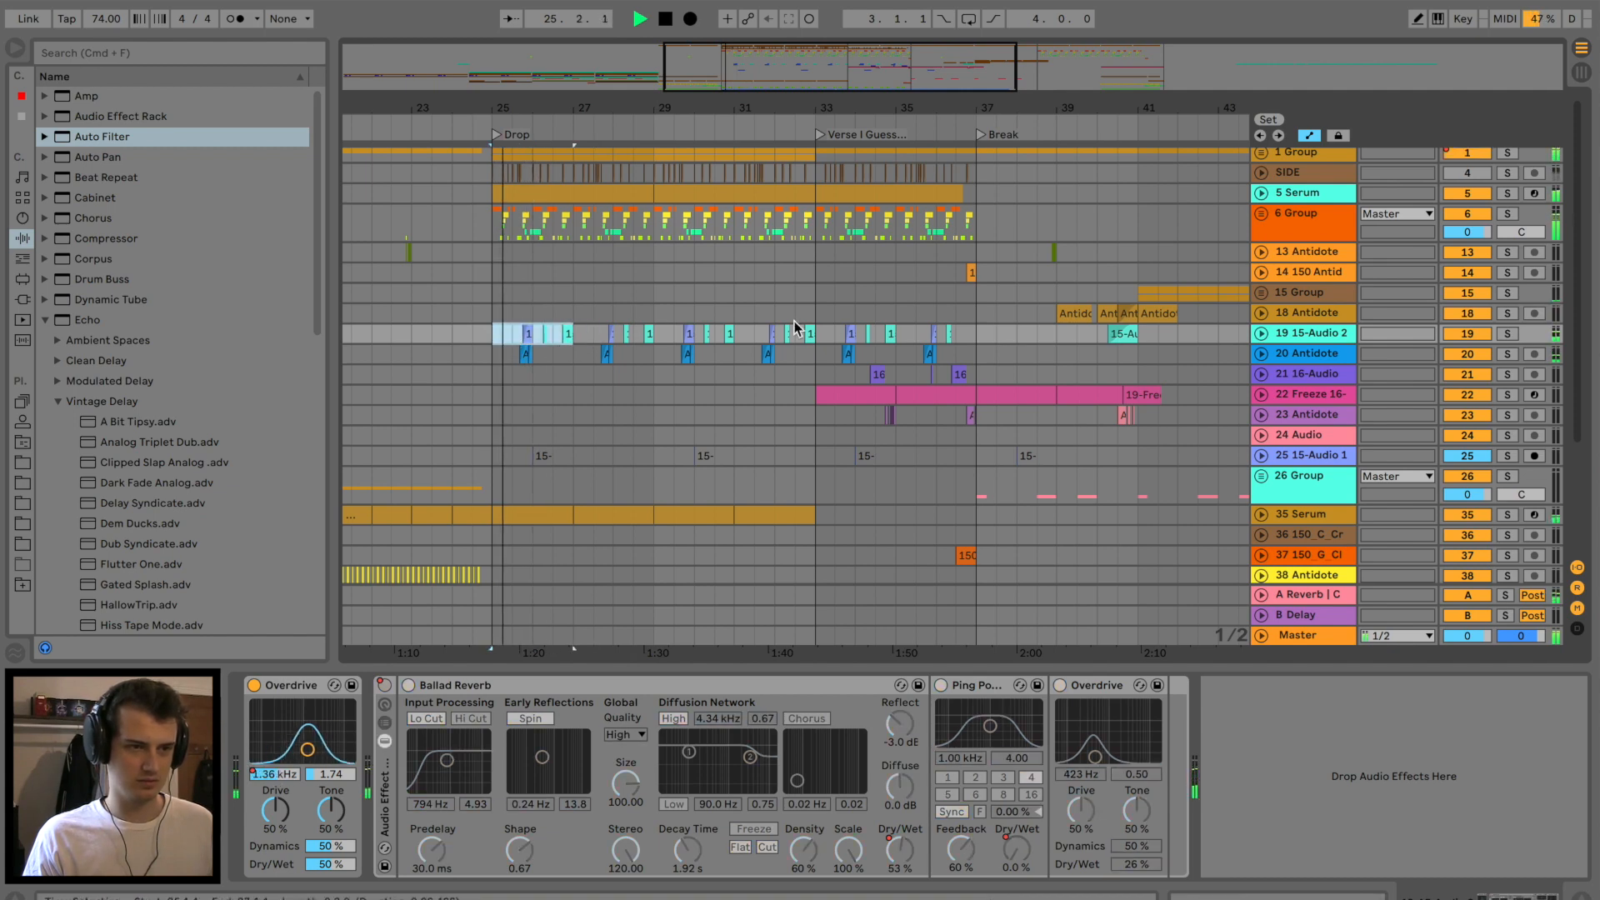
{"action": "scroll", "coordinate": [828, 320], "scroll_direction": "right", "scroll_amount": 6}
{"action": "key", "text": "space"}
{"action": "left_click", "coordinate": [762, 332]}
{"action": "key", "text": "super+v"}
{"action": "key", "text": "space"}
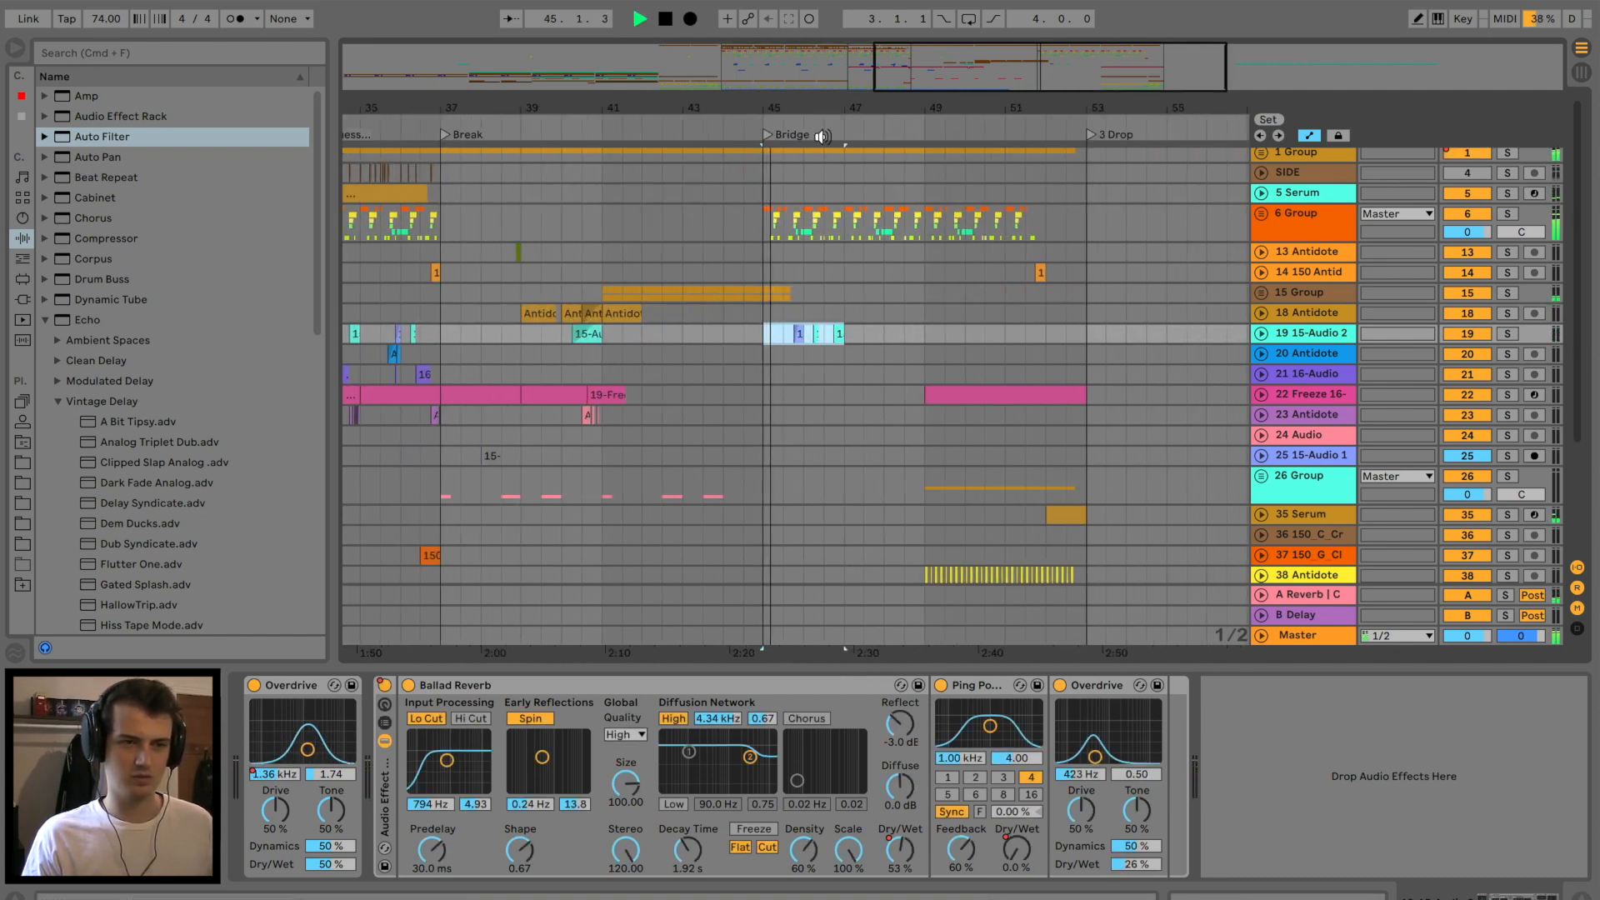
Keep only the last of track 19's copied Bridge clips and duplicate the two-bar section along the Bridge.
{"action": "left_click_drag", "start_coordinate": [804, 110], "coordinate": [804, 147]}
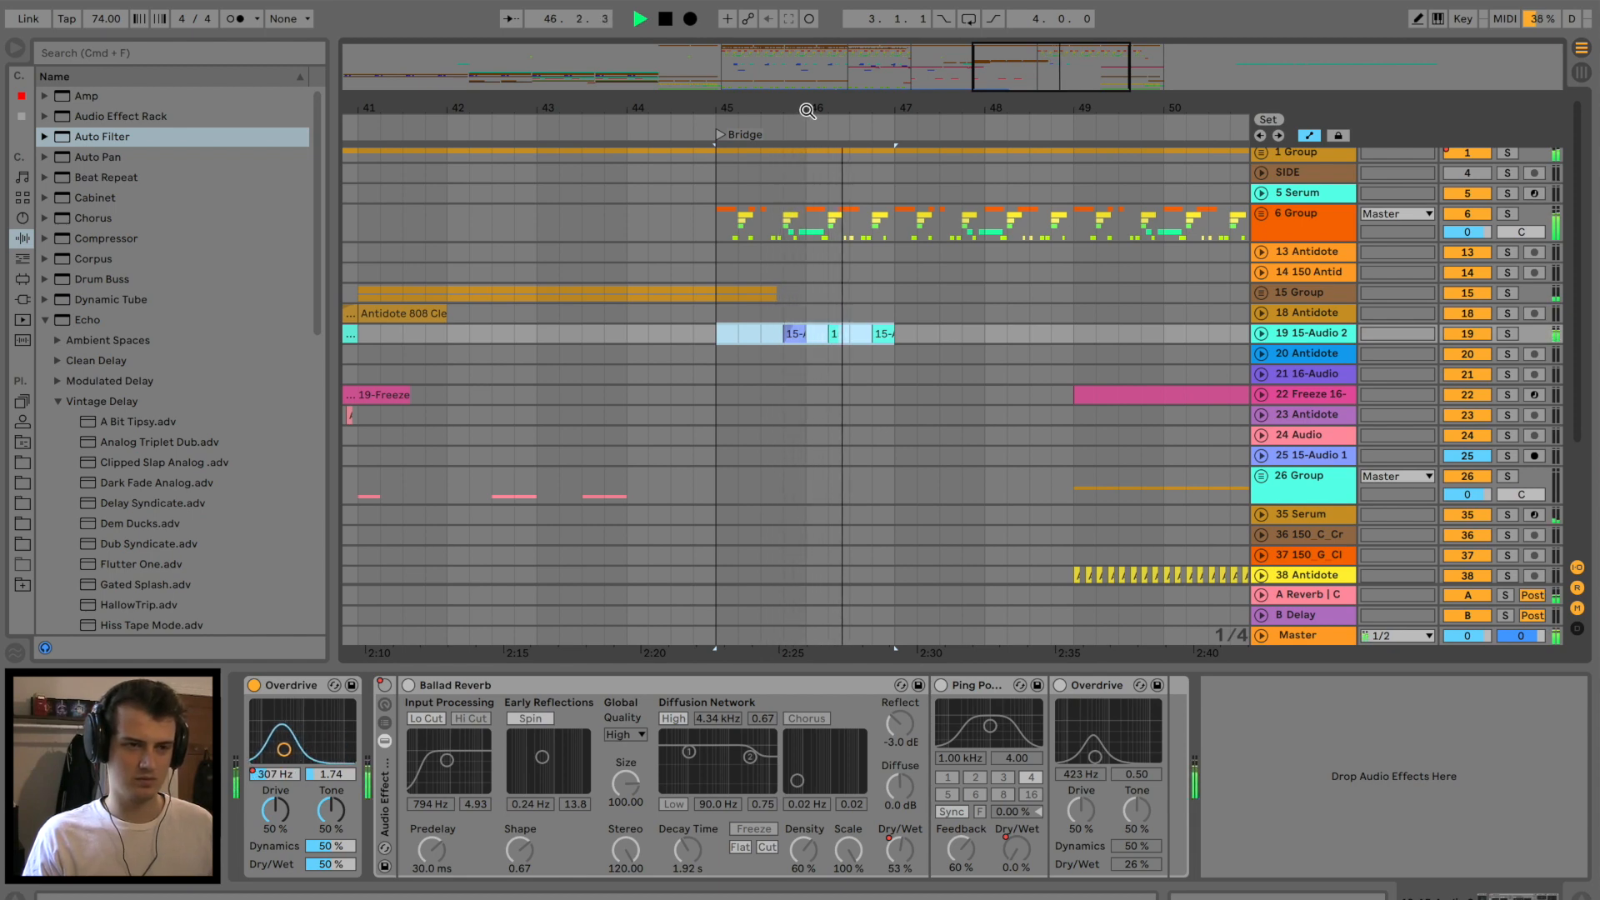
{"action": "left_click_drag", "start_coordinate": [802, 112], "coordinate": [806, 102]}
{"action": "left_click", "coordinate": [778, 336]}
{"action": "left_click_drag", "start_coordinate": [777, 337], "coordinate": [860, 336]}
{"action": "key", "text": "super+d"}
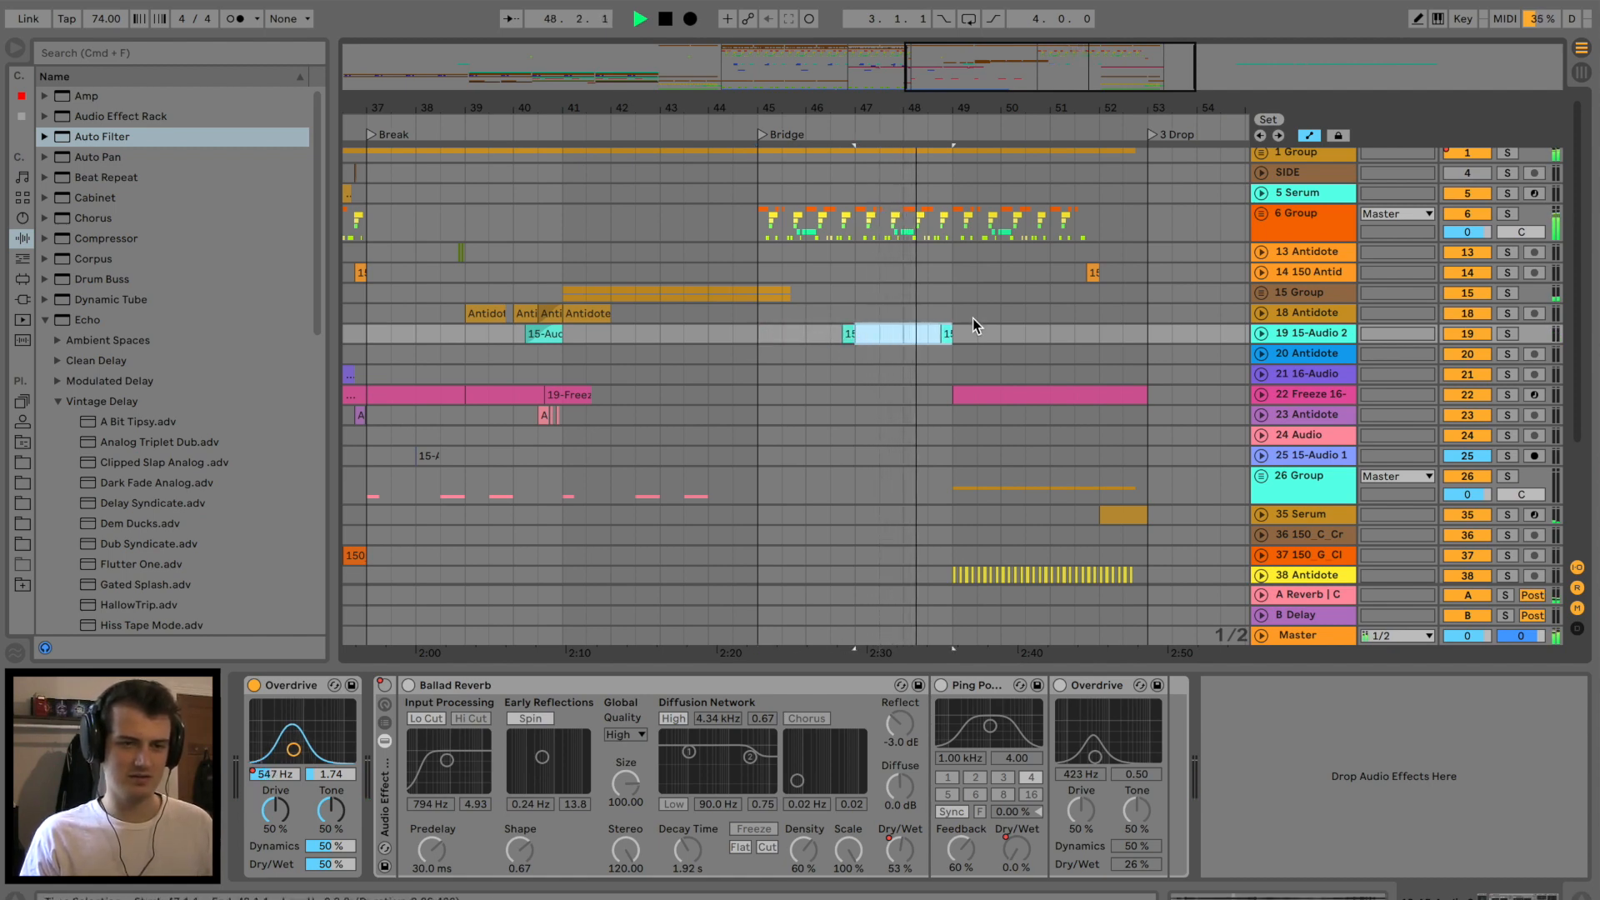
{"action": "key", "text": "super+d"}
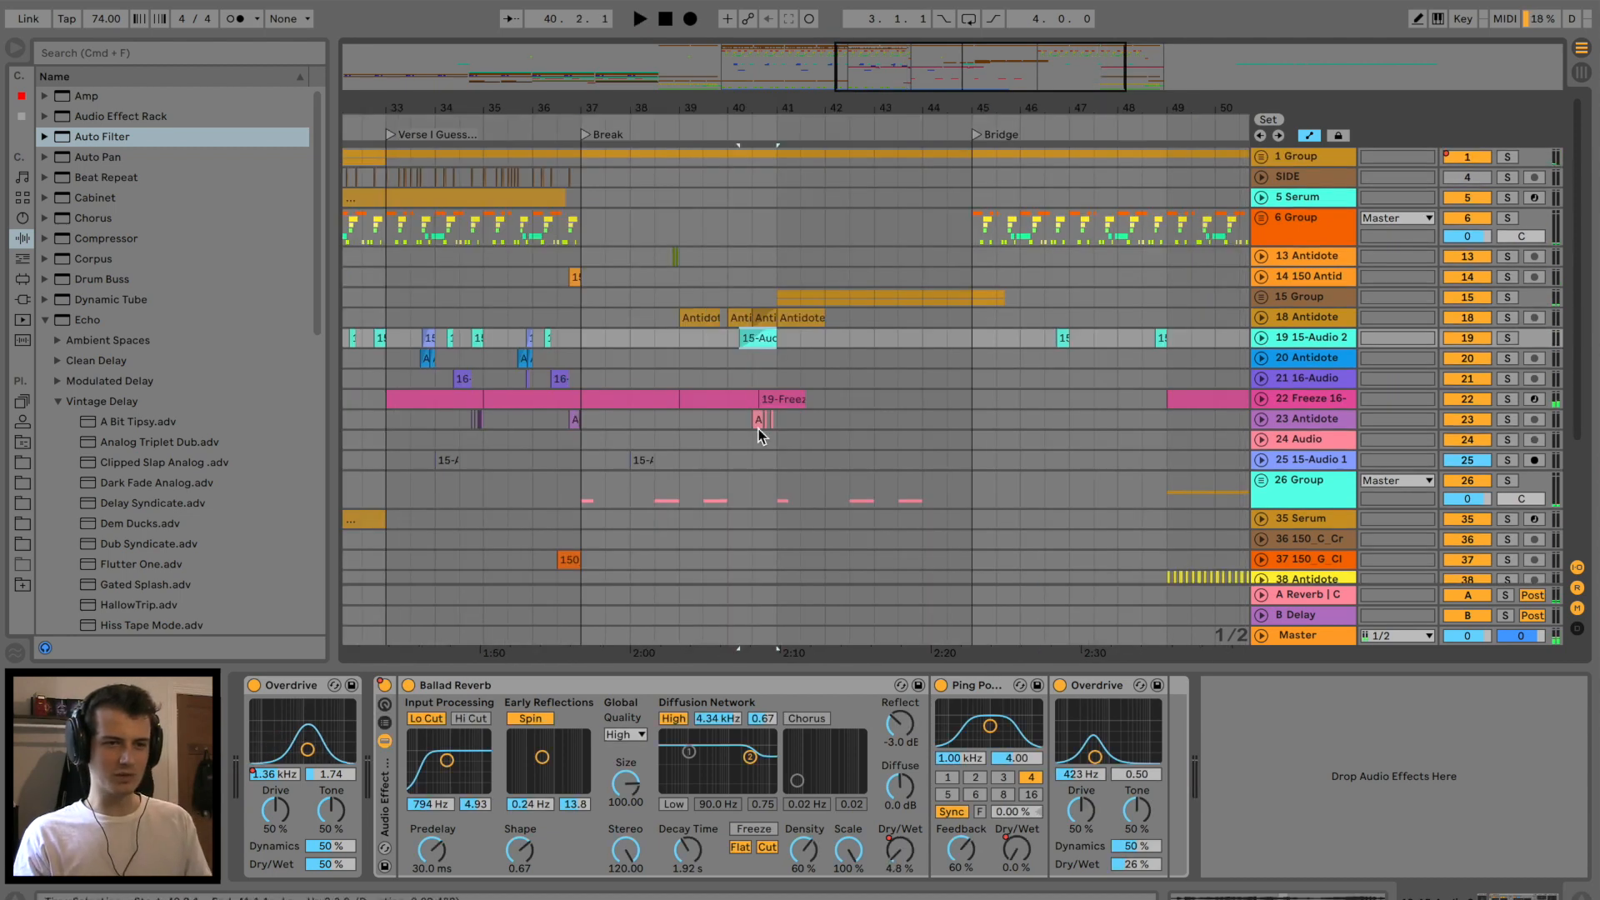
Copy track 23's last two short clips from the end of bar 40 to just before bar 49 and play the section.
{"action": "left_click", "coordinate": [758, 421]}
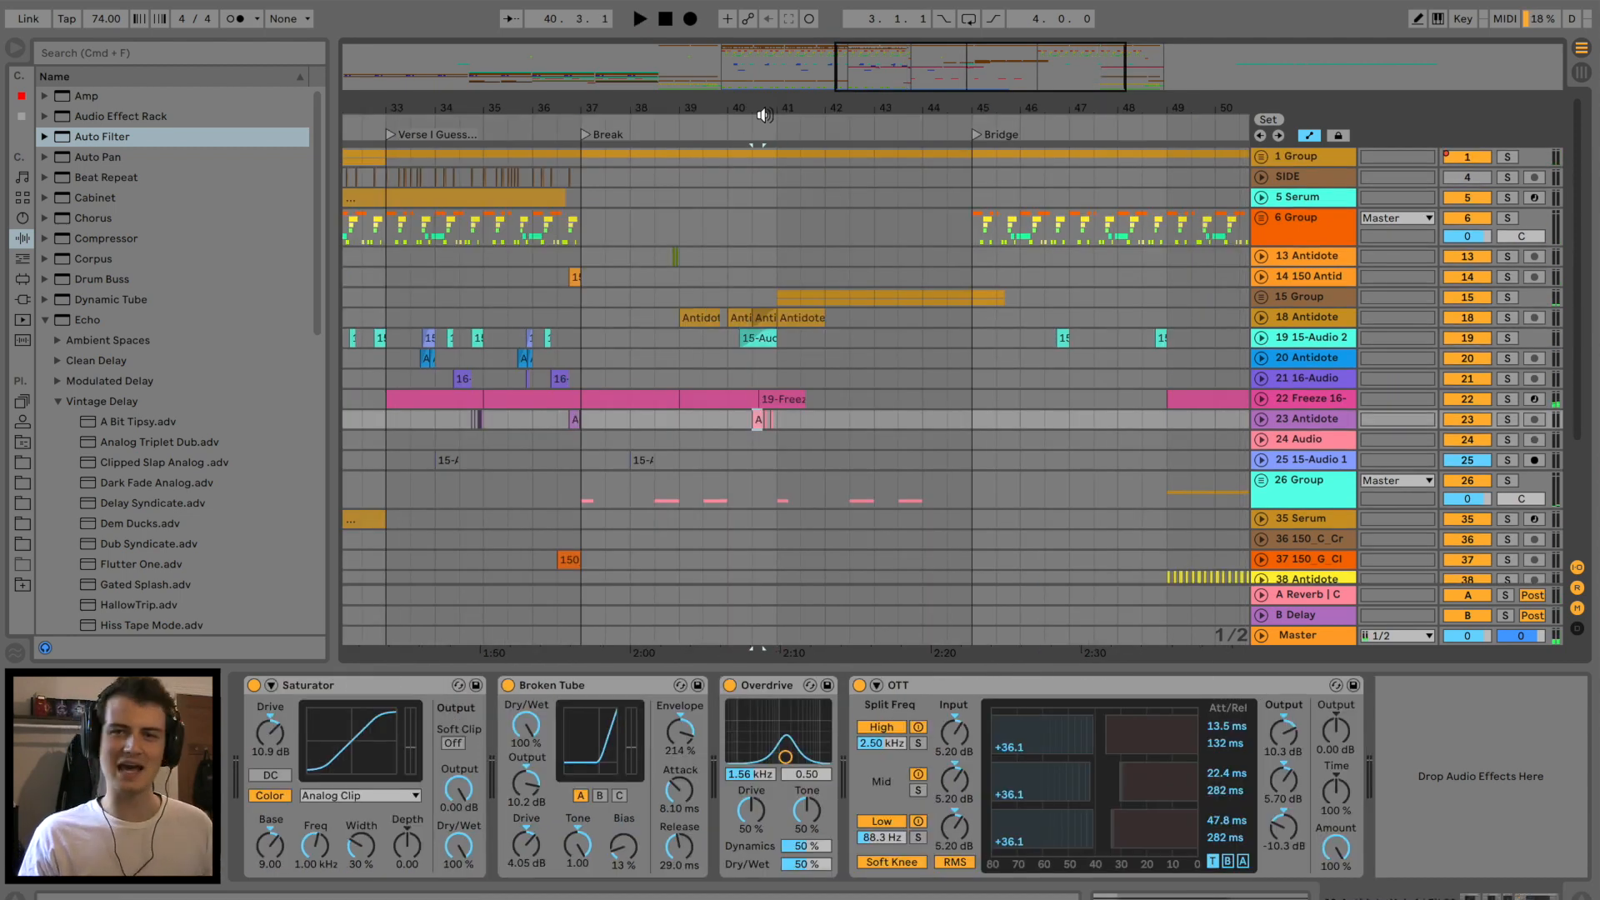
{"action": "left_click_drag", "start_coordinate": [761, 113], "coordinate": [760, 116]}
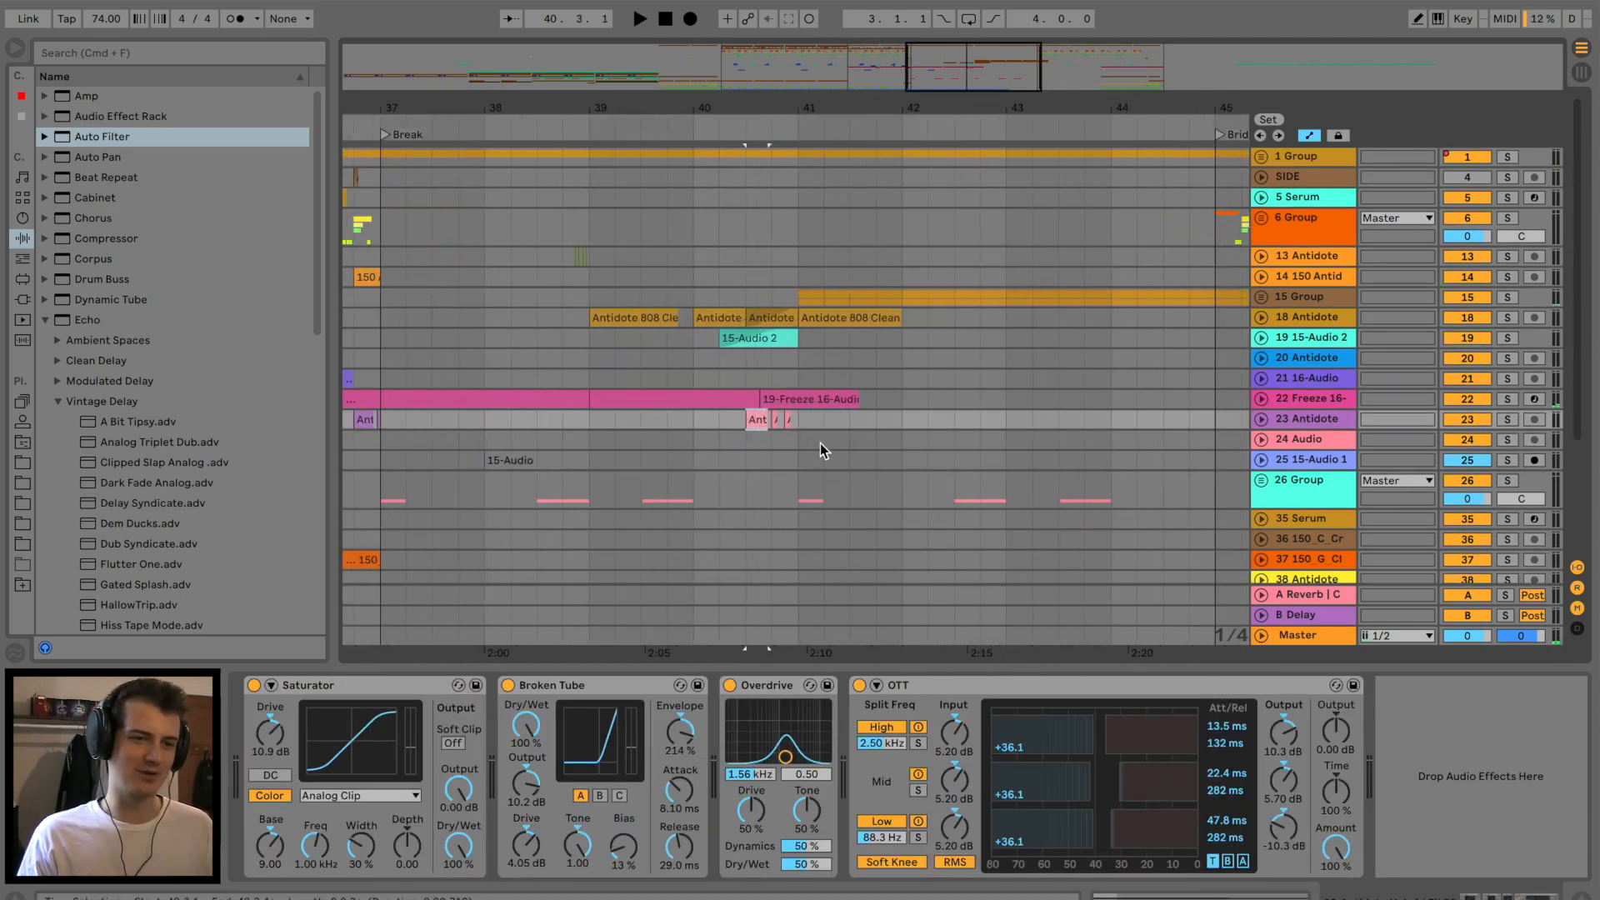
{"action": "key", "text": "space"}
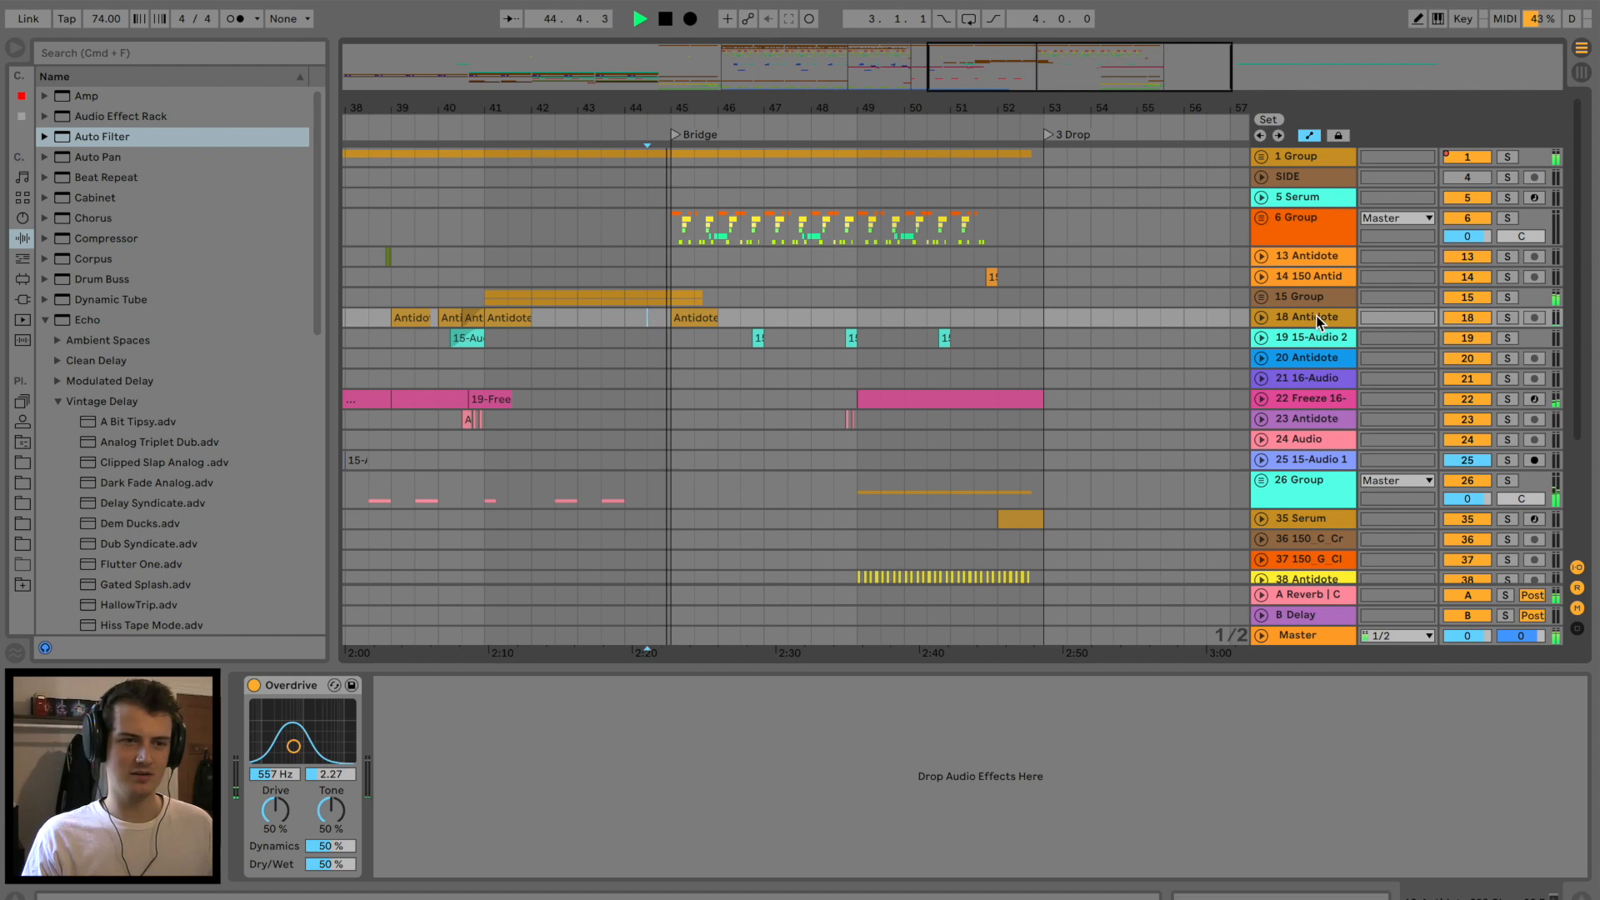
Duplicate track 18's Antidote 808 clip from bar 45 to bar 46 during playback.
{"action": "left_click", "coordinate": [708, 314]}
{"action": "key", "text": "super+d"}
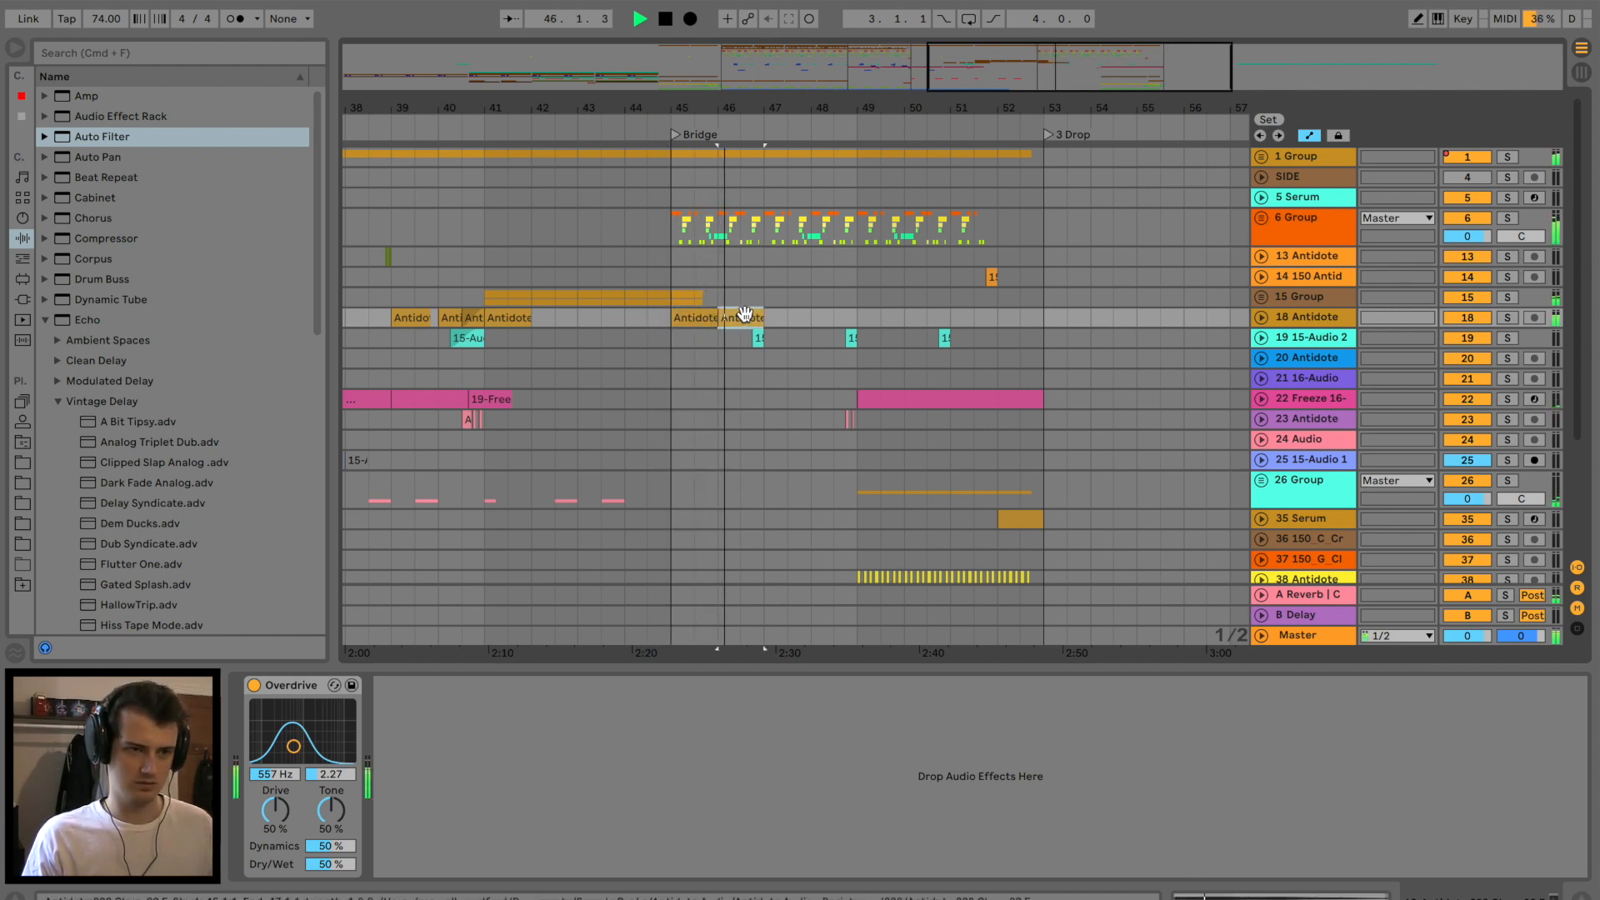
{"action": "key", "text": "space"}
Transpose the 808 clip at bar 46 to 5 st and set its gain to -8.94 dB, checking it in playback.
{"action": "double_click", "coordinate": [733, 319]}
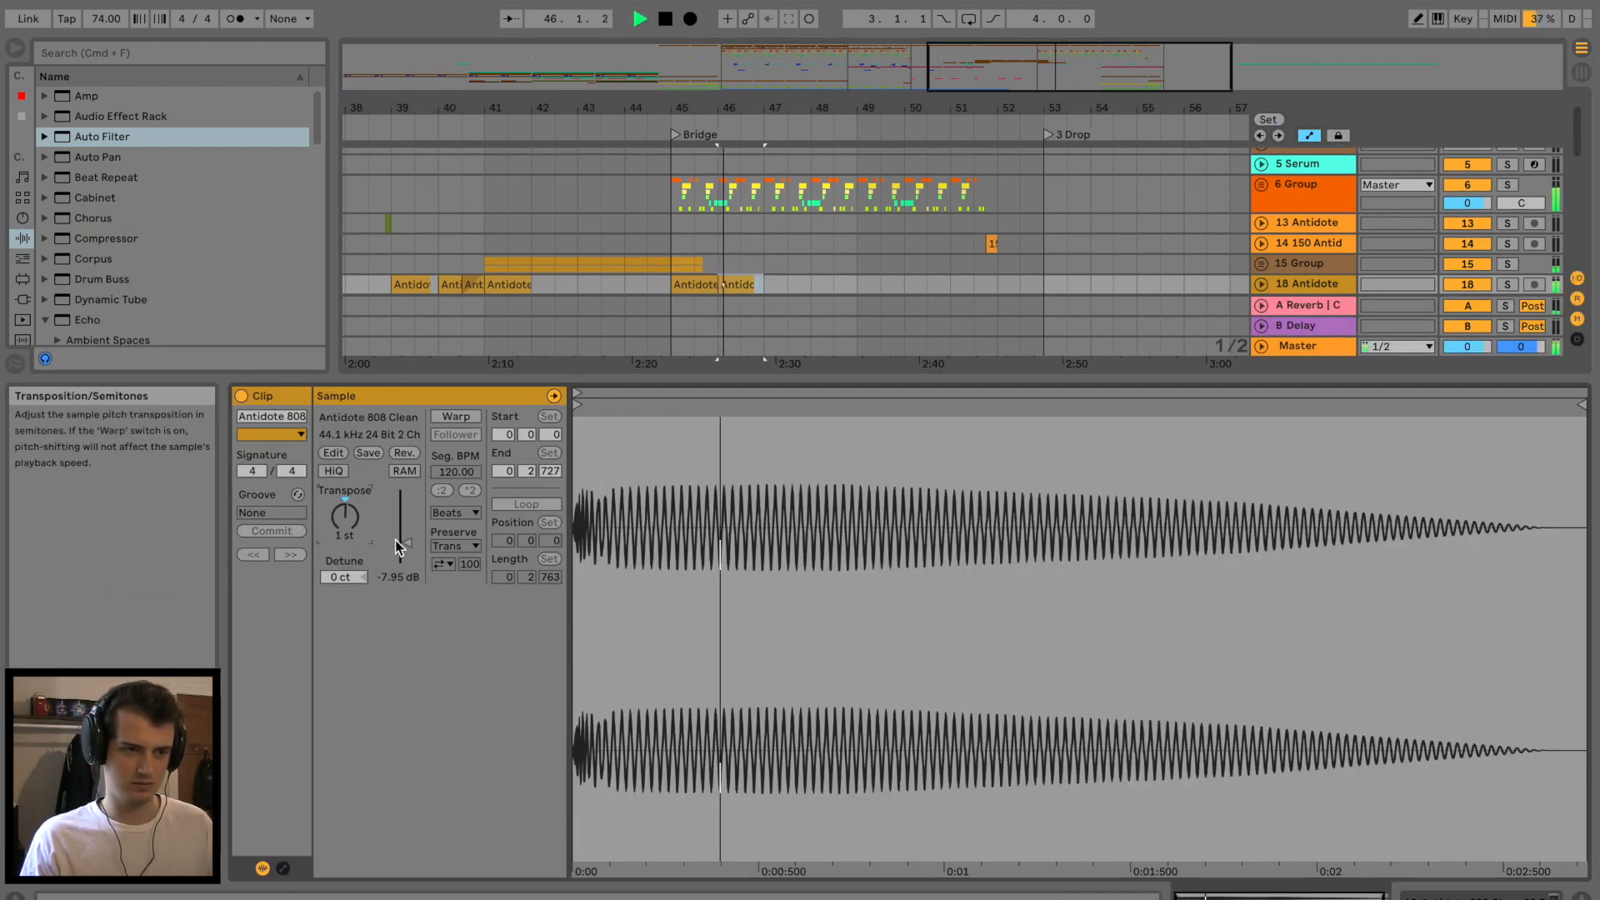
{"action": "left_click", "coordinate": [724, 284]}
{"action": "key", "text": "space"}
{"action": "key", "text": "space"}
{"action": "left_click_drag", "start_coordinate": [345, 516], "coordinate": [403, 540]}
{"action": "key", "text": "space"}
{"action": "key", "text": "space"}
{"action": "key", "text": "space"}
{"action": "key", "text": "space"}
{"action": "key", "text": "space"}
{"action": "left_click", "coordinate": [709, 283]}
{"action": "key", "text": "space"}
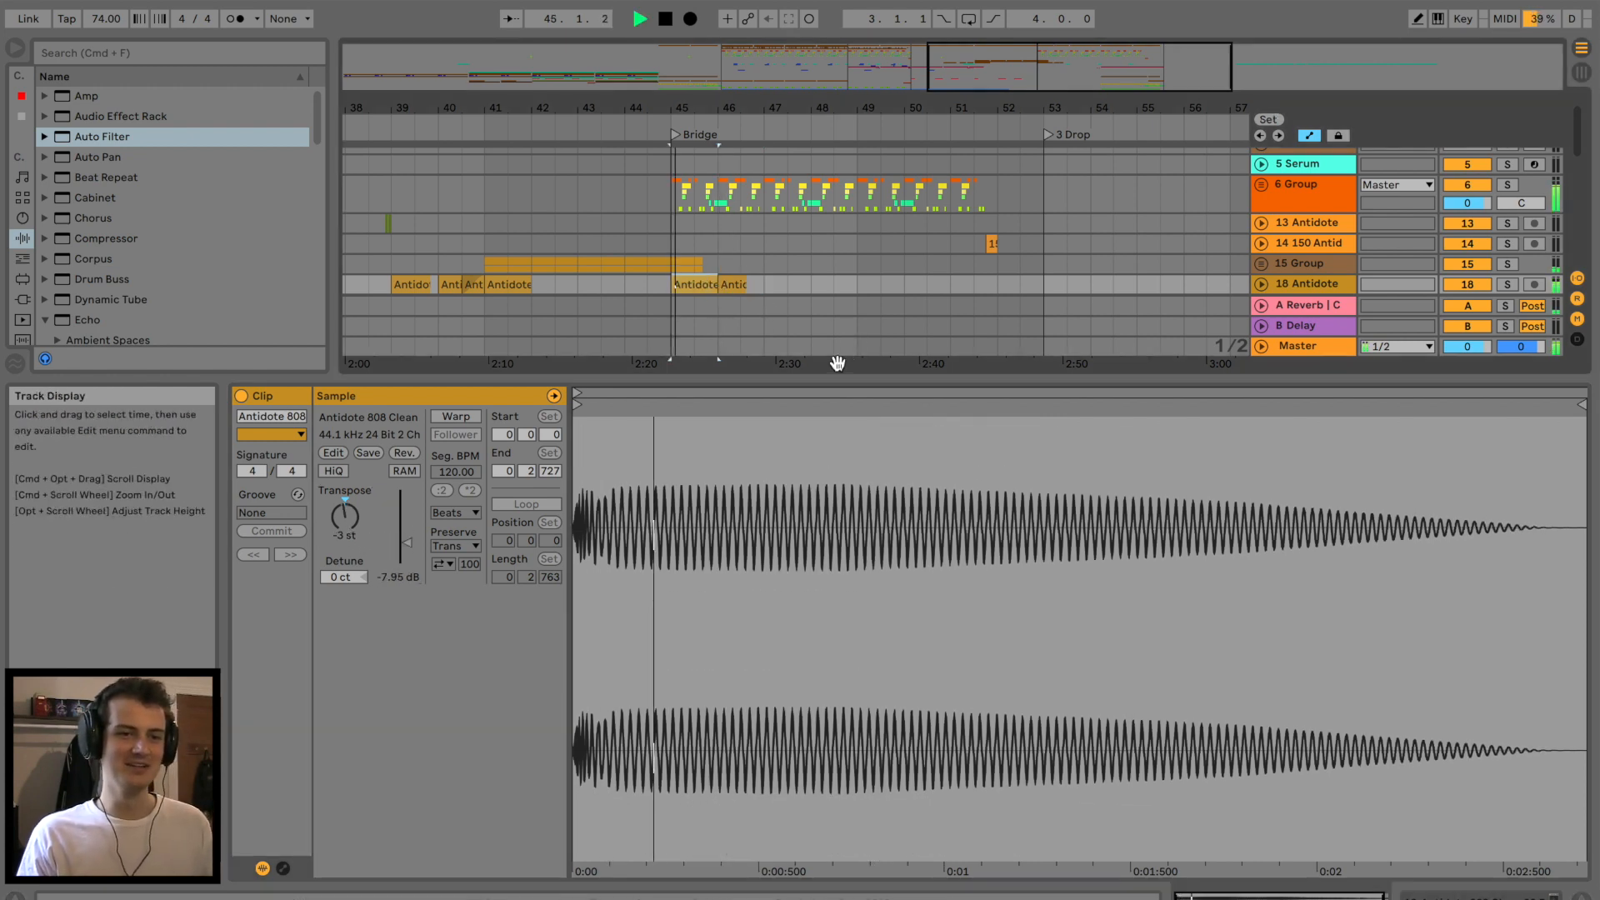
Trim the end of track 18's bar 46 808 clip to about one and a half beats, checking it in playback.
{"action": "left_click_drag", "start_coordinate": [842, 376], "coordinate": [841, 598]}
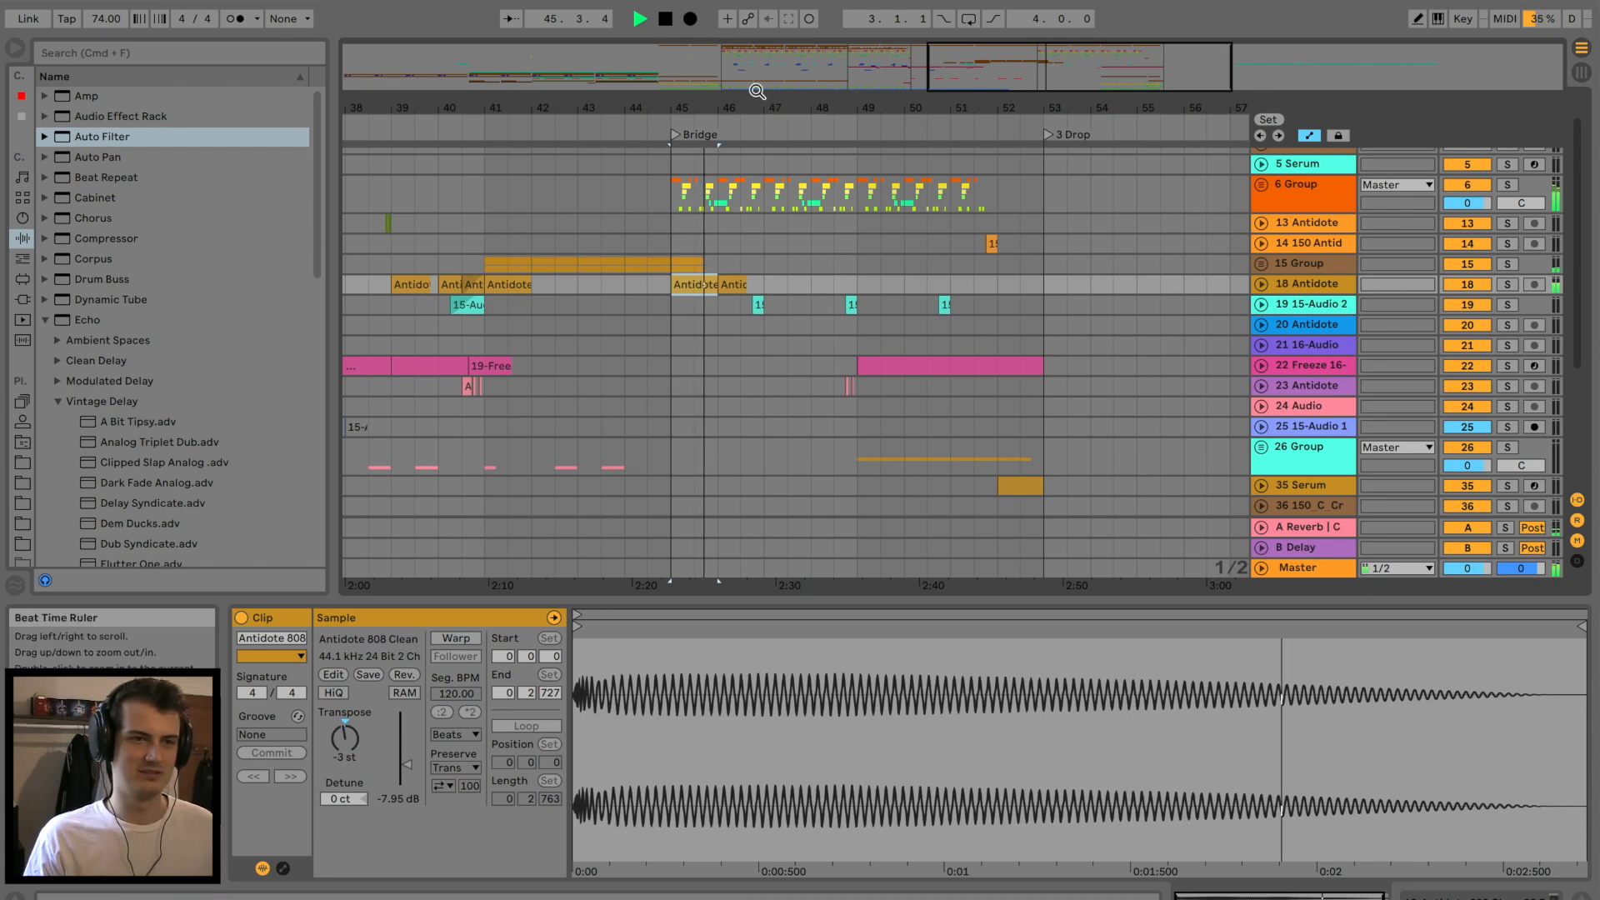
{"action": "left_click_drag", "start_coordinate": [754, 104], "coordinate": [748, 208]}
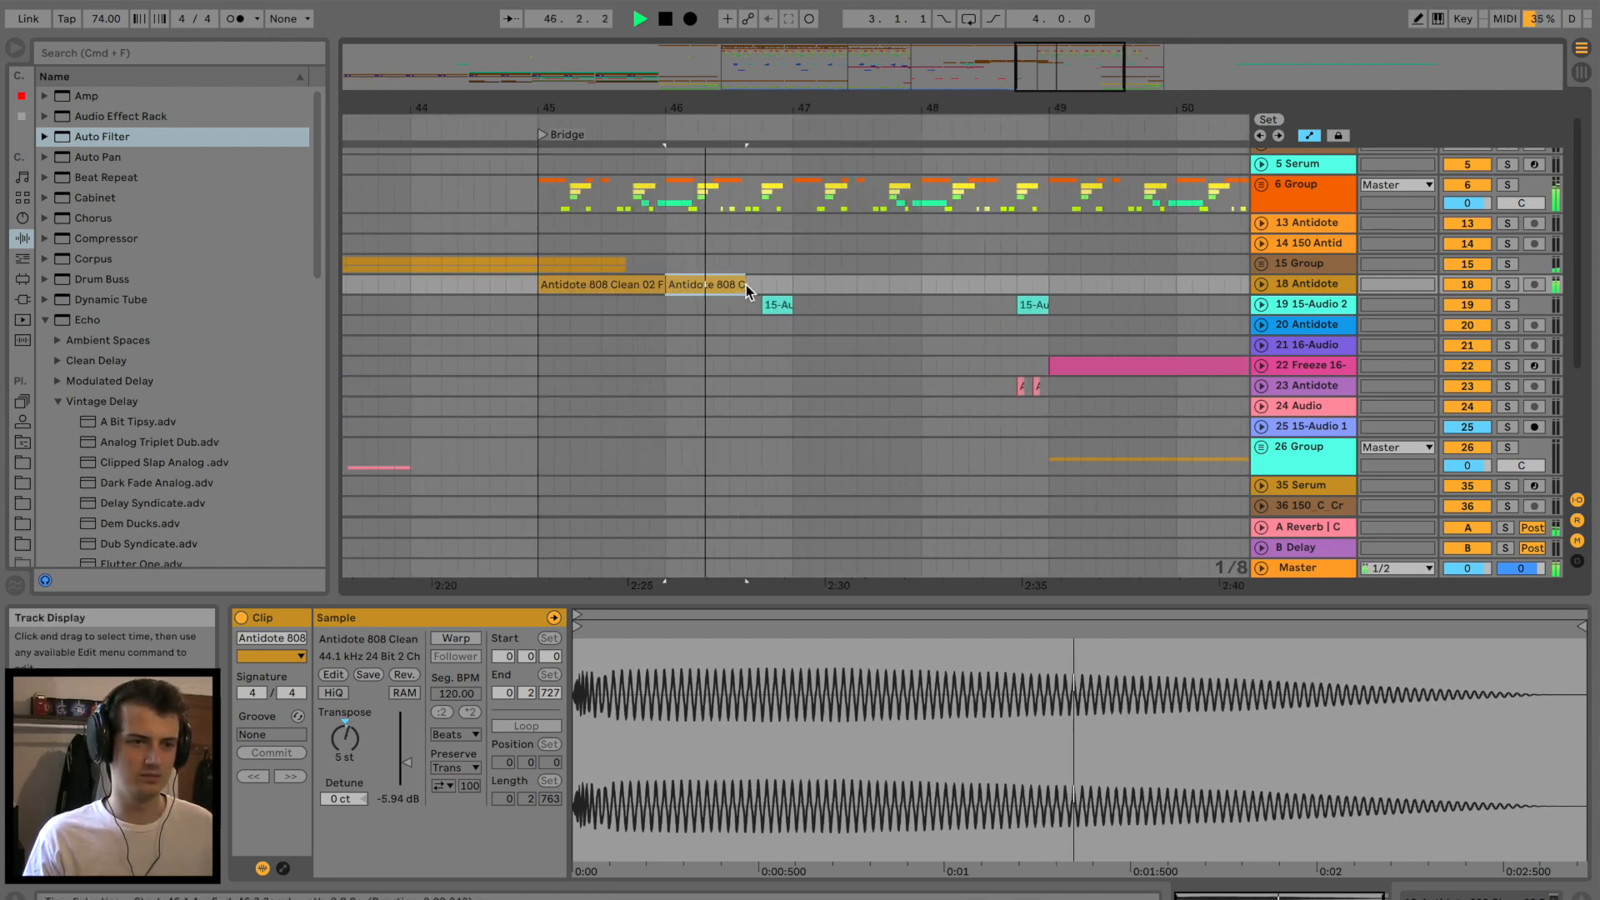
{"action": "left_click_drag", "start_coordinate": [746, 284], "coordinate": [725, 288]}
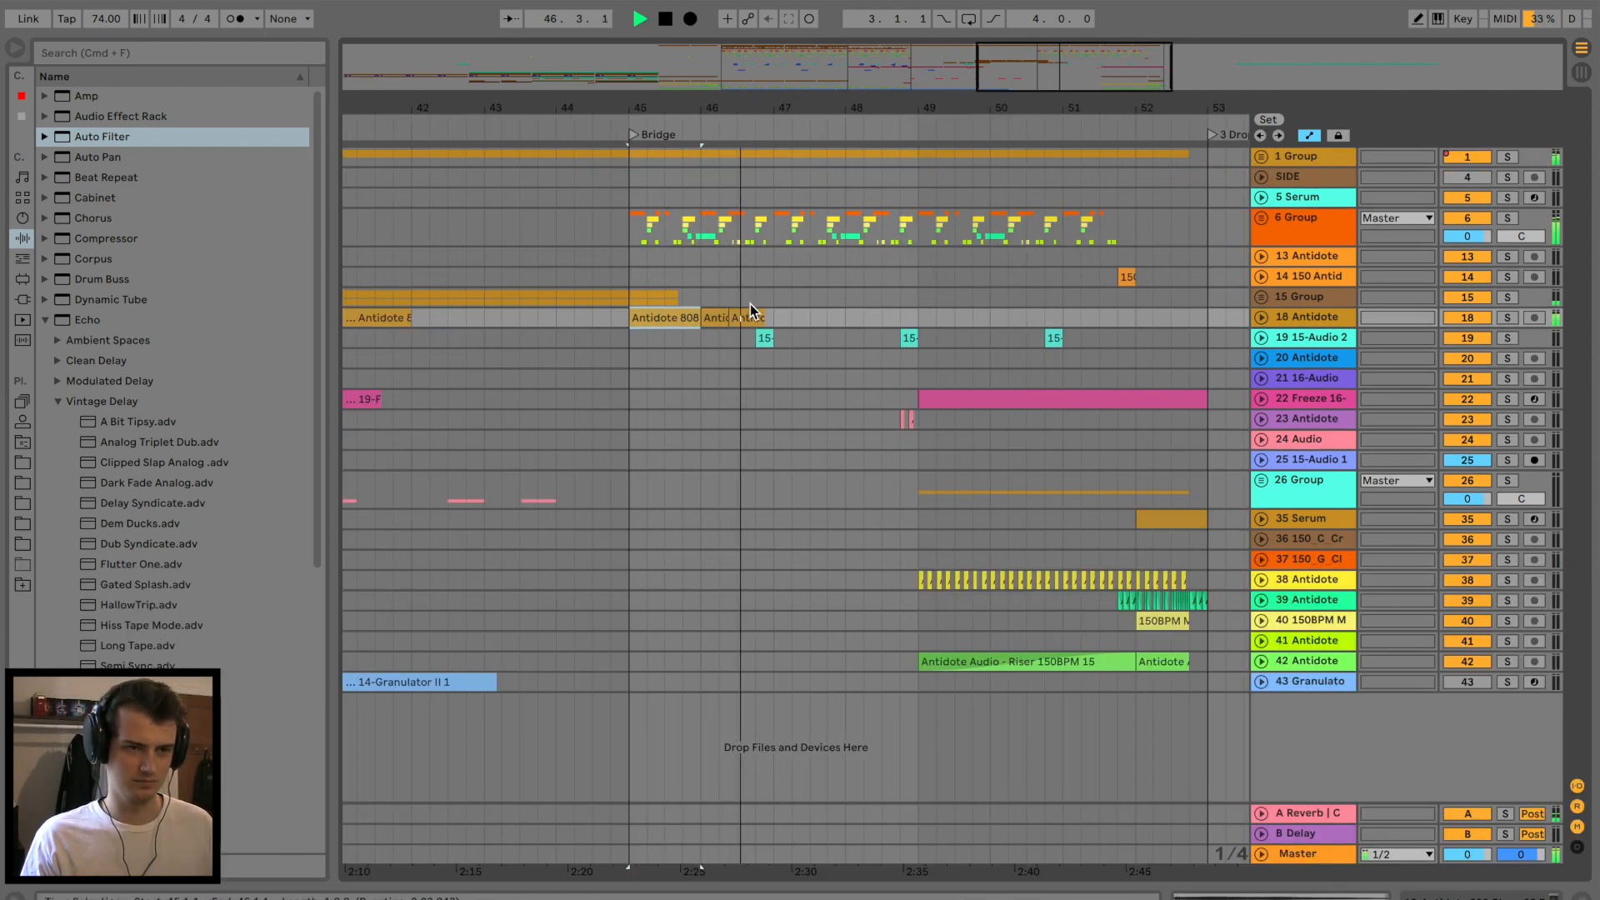
{"action": "left_click", "coordinate": [750, 313]}
{"action": "left_click", "coordinate": [655, 318]}
{"action": "key", "text": "space"}
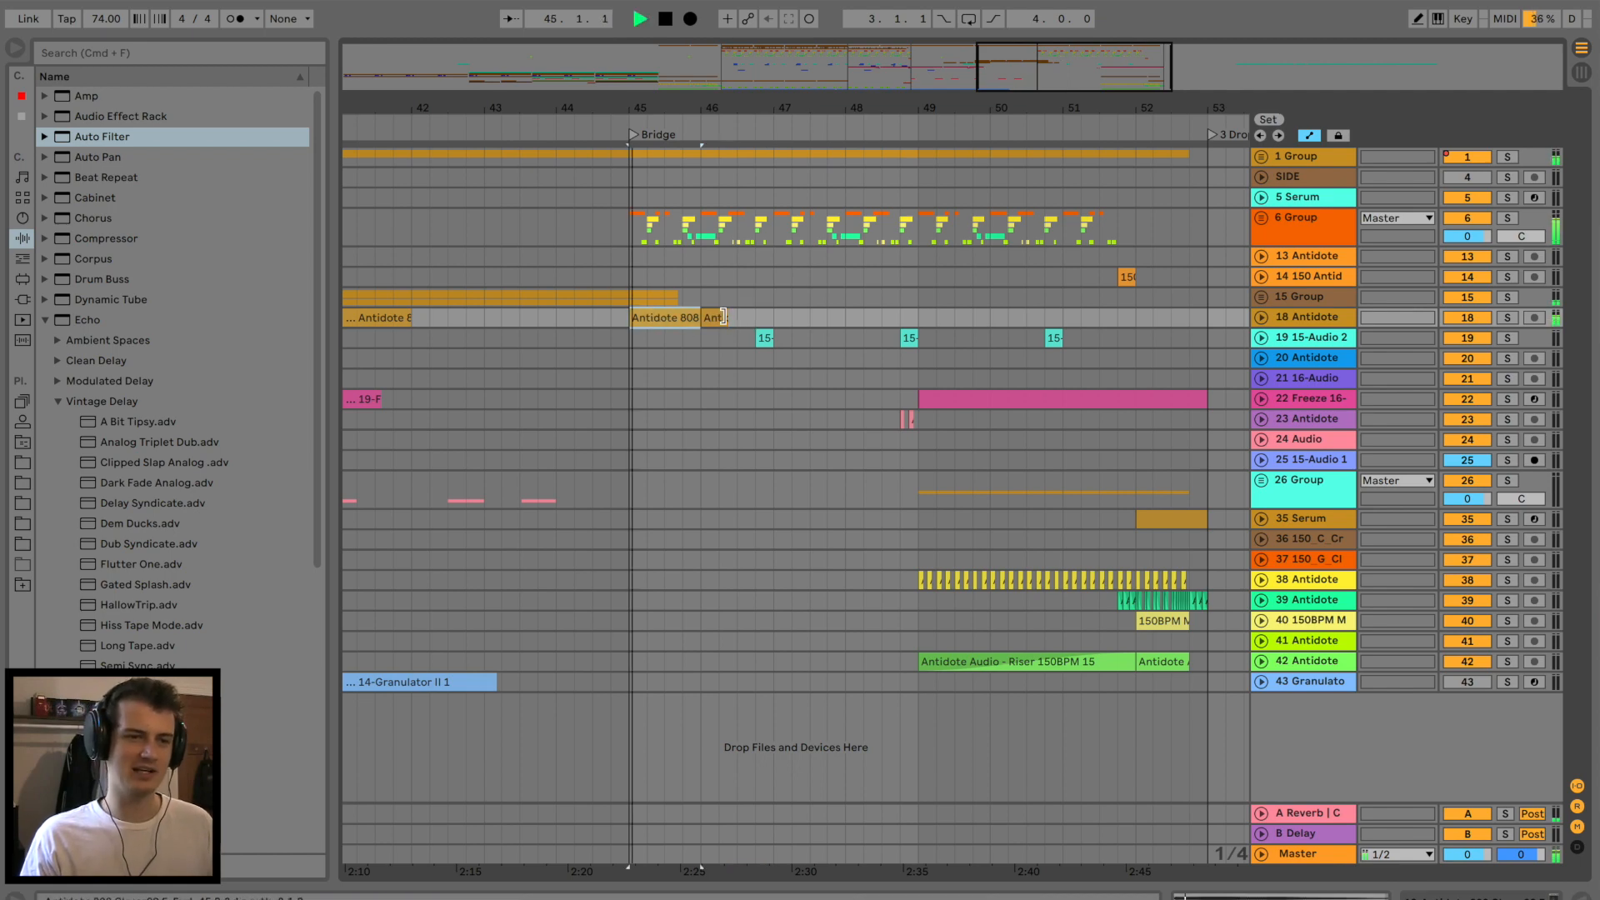
{"action": "mouse_move", "coordinate": [727, 318]}
{"action": "left_mouse_down"}
{"action": "mouse_move", "coordinate": [743, 318]}
{"action": "mouse_move", "coordinate": [729, 323]}
{"action": "left_mouse_up"}
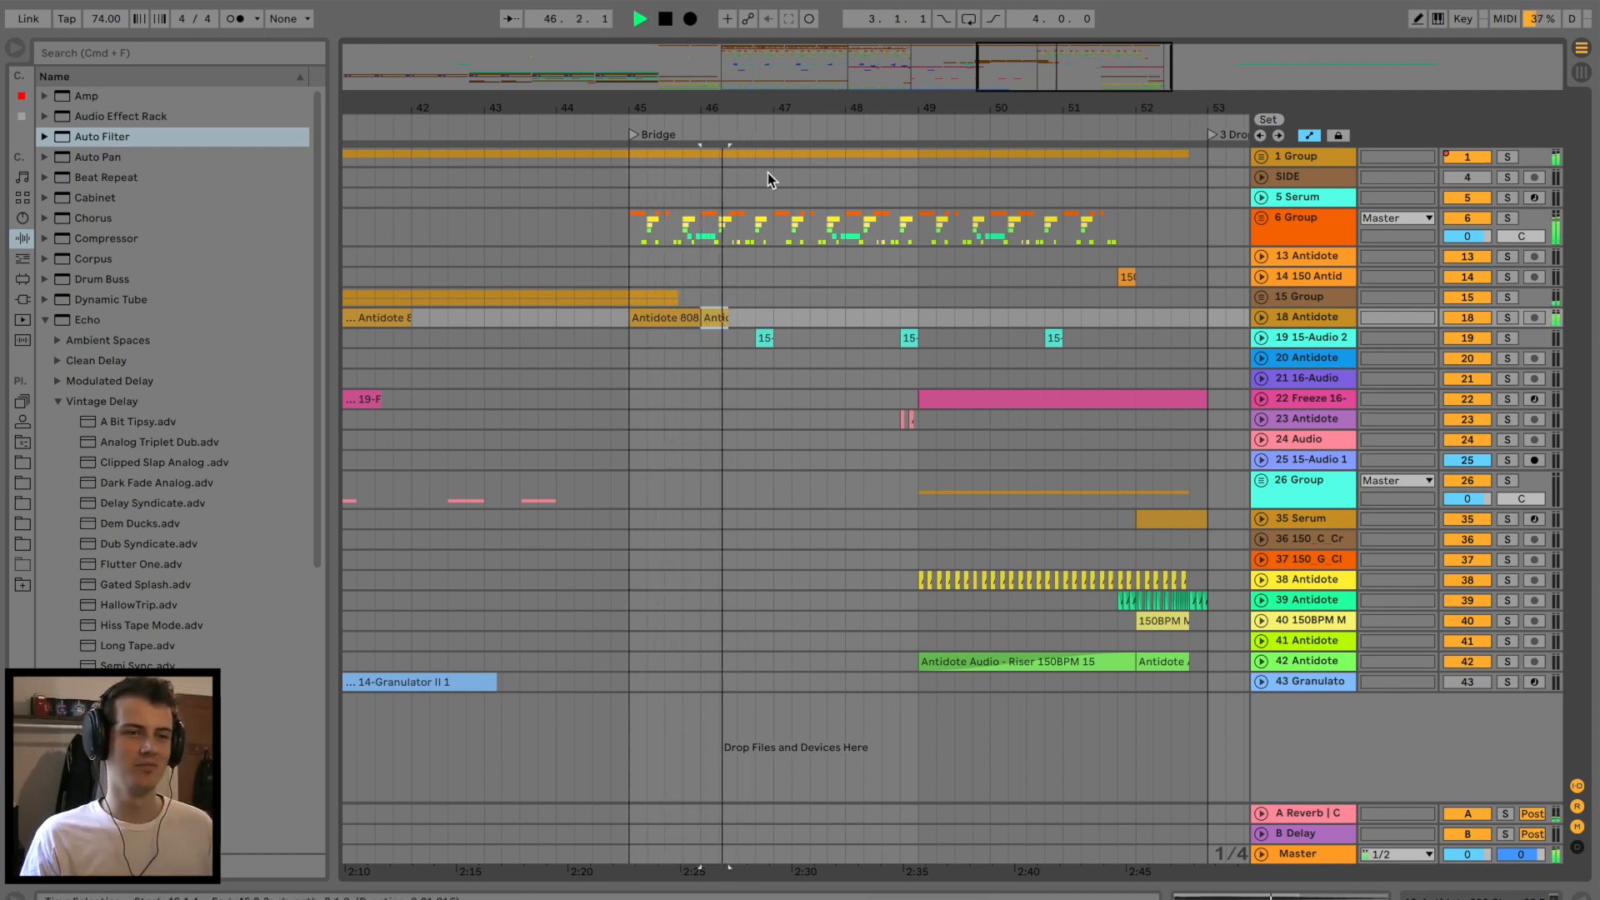
Duplicate track 18's two-bar 808 pattern from bar 45 to bars 47 and 49.
{"action": "mouse_move", "coordinate": [739, 104]}
{"action": "left_mouse_down"}
{"action": "mouse_move", "coordinate": [740, 142]}
{"action": "mouse_move", "coordinate": [740, 122]}
{"action": "left_mouse_up"}
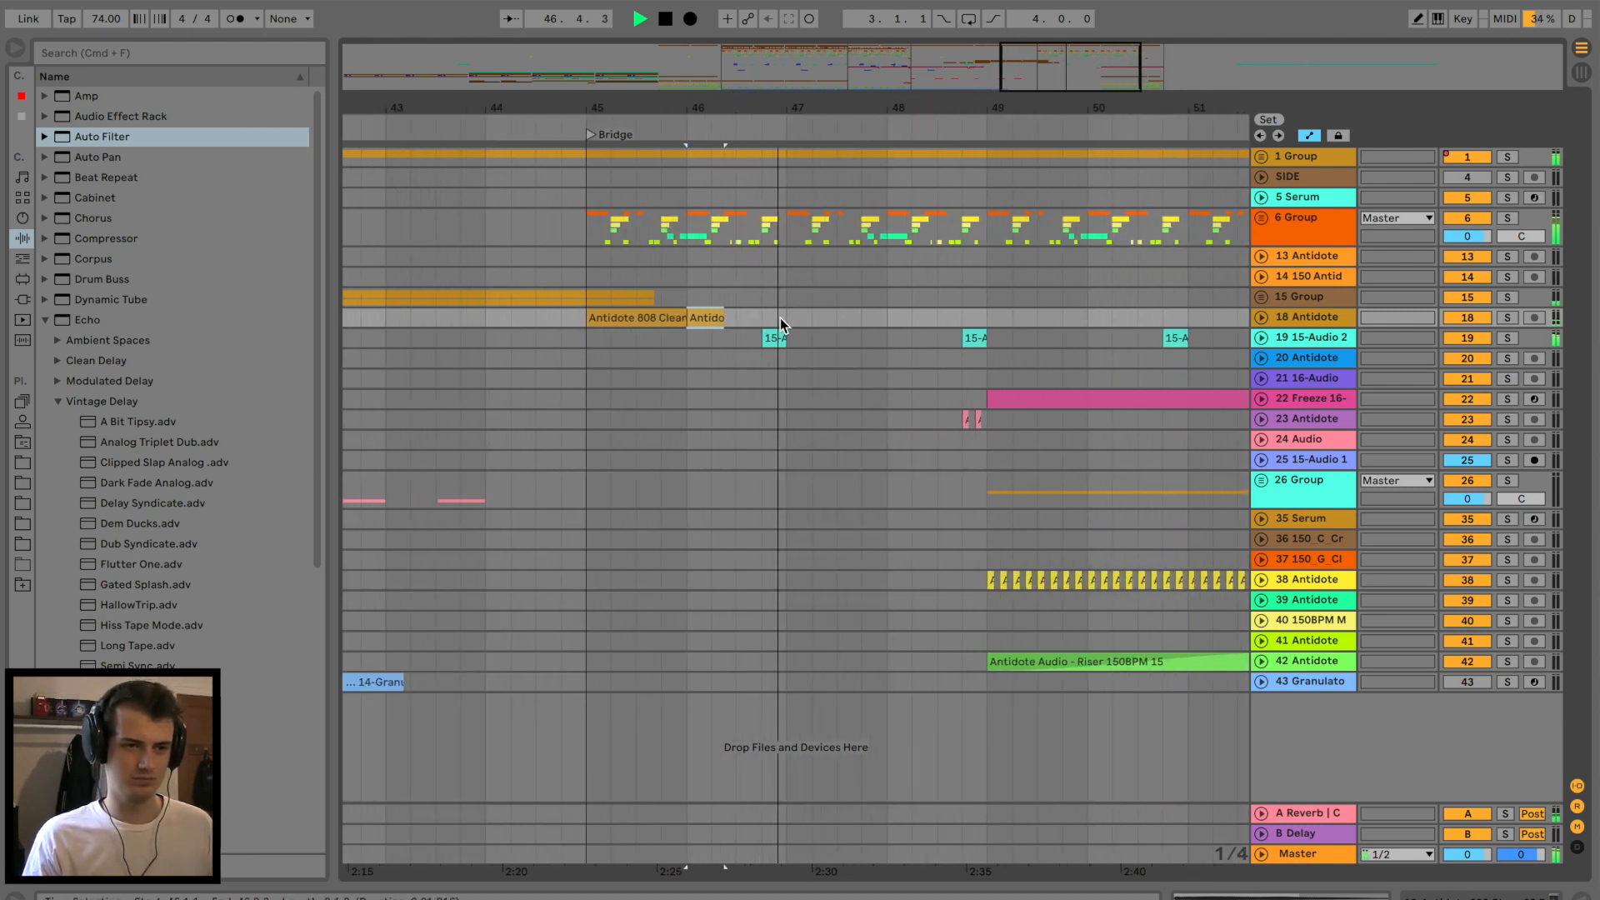
{"action": "left_click_drag", "start_coordinate": [784, 323], "coordinate": [597, 326]}
{"action": "key", "text": "super+d"}
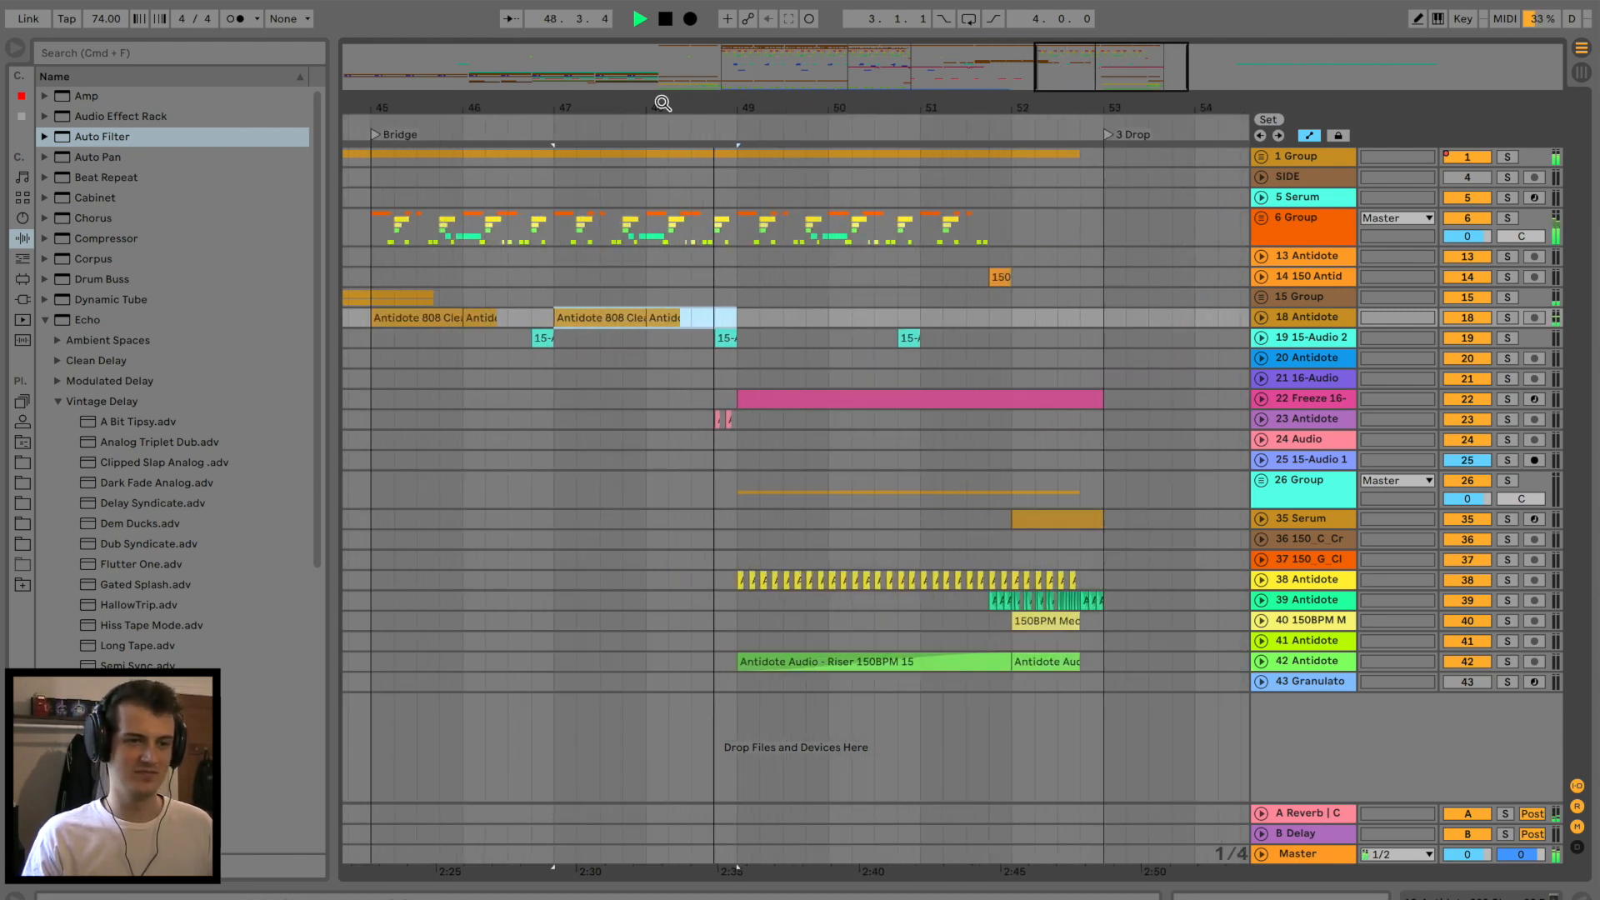
{"action": "key", "text": "super+d"}
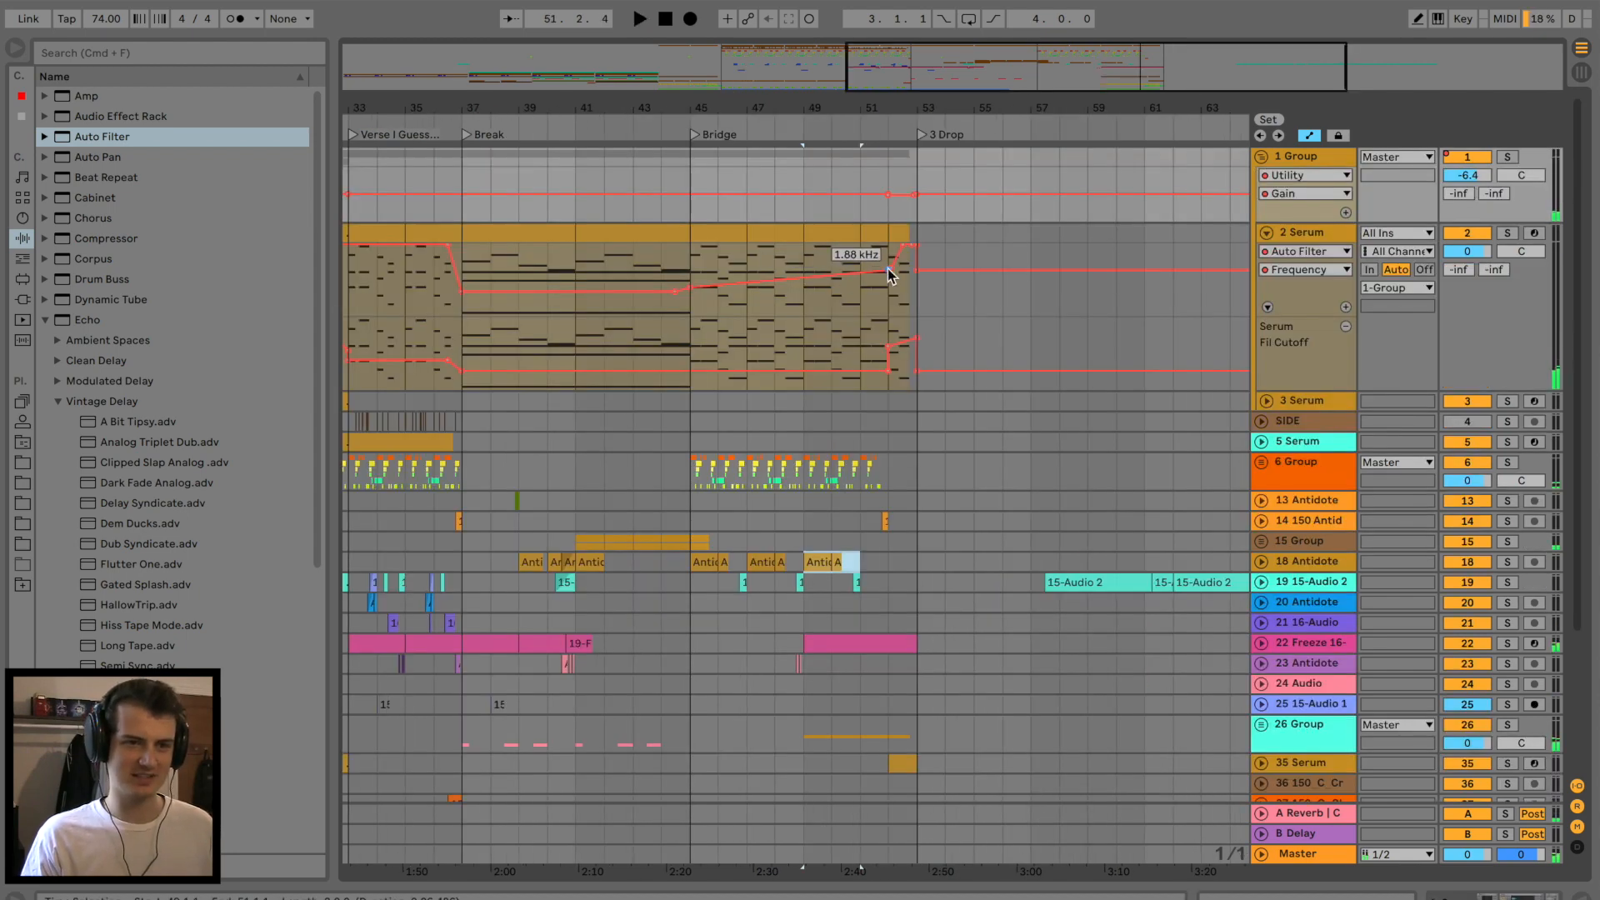
Raise 2 Serum's Auto Filter Frequency near bar 52 and steepen its Fil Cutoff ramp from bar 45 to 53, then unsolo 1 Group.
{"action": "left_click_drag", "start_coordinate": [888, 268], "coordinate": [886, 258]}
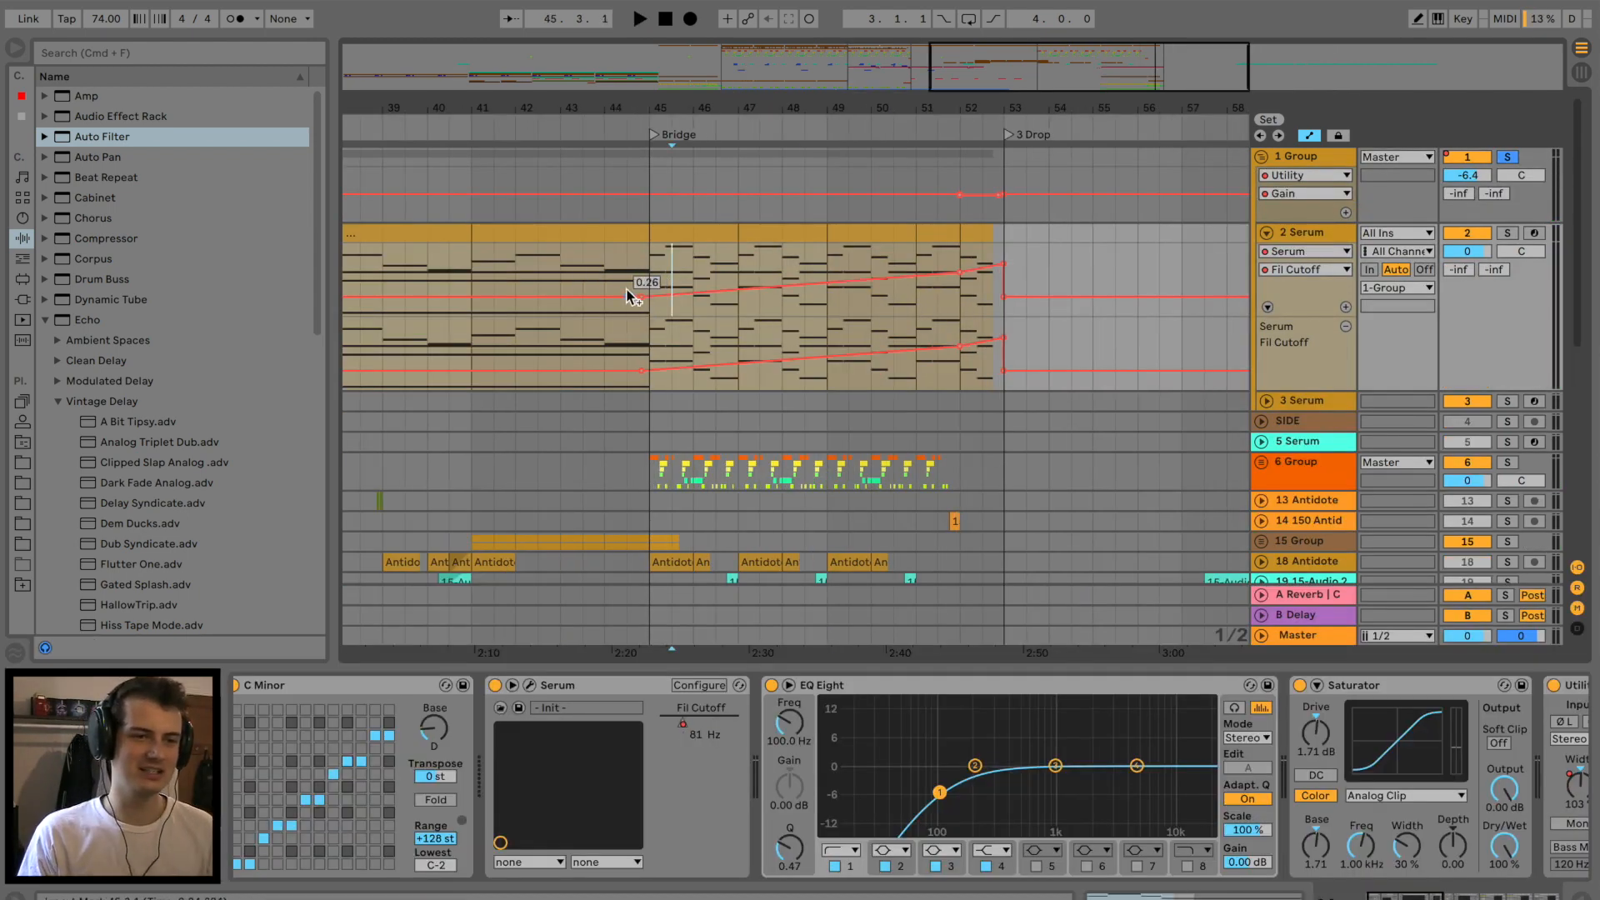
{"action": "key", "text": "space"}
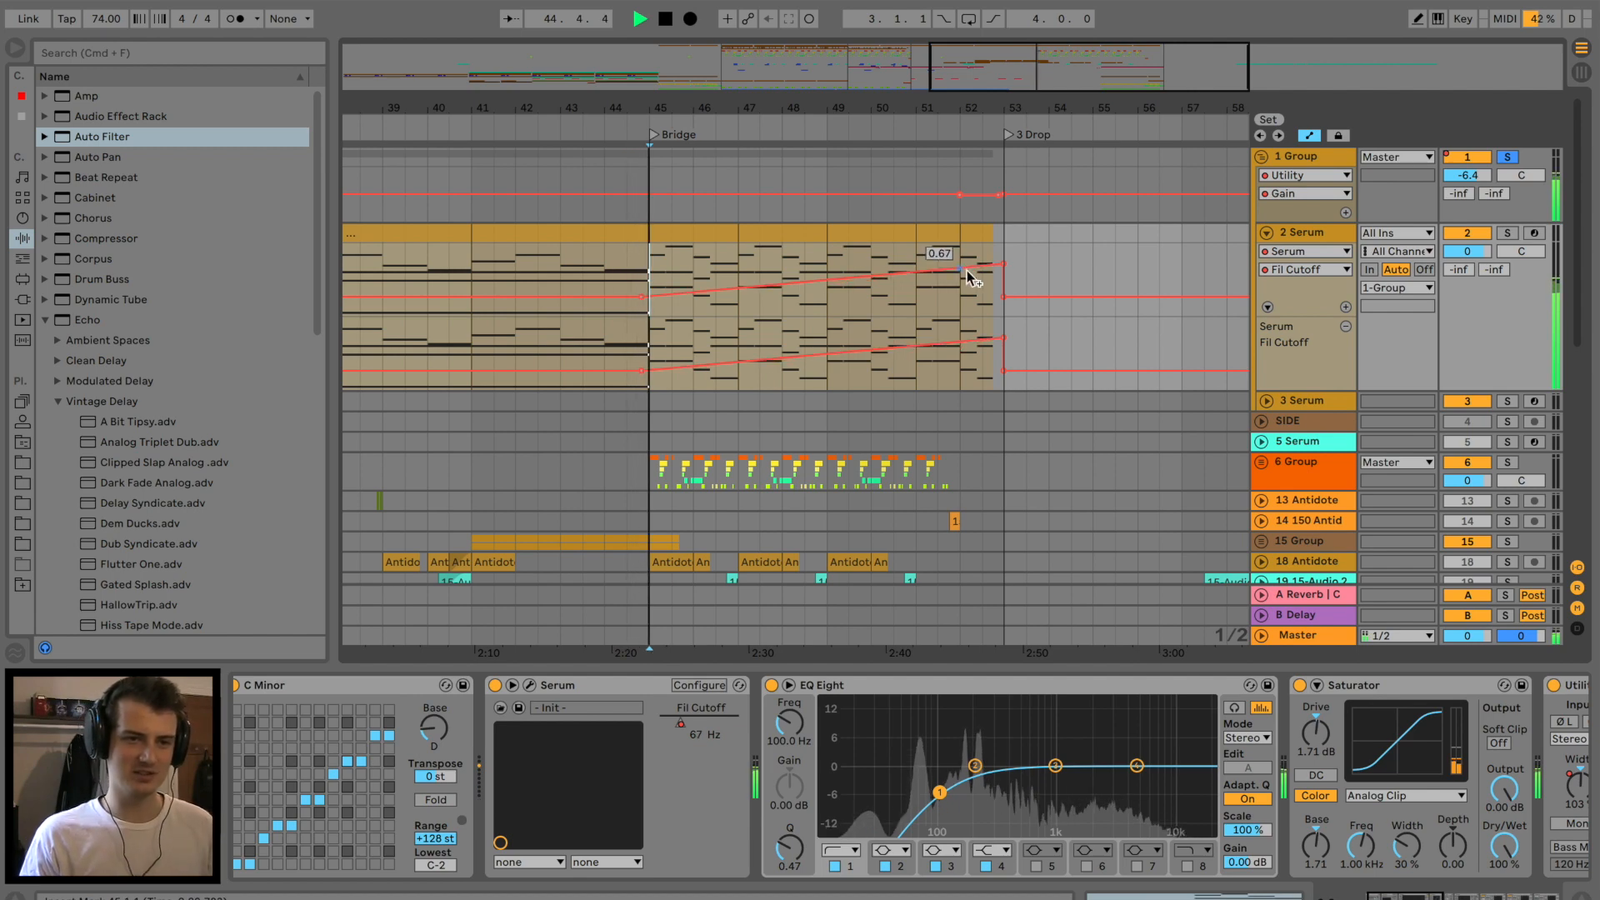
{"action": "left_click_drag", "start_coordinate": [968, 278], "coordinate": [979, 254]}
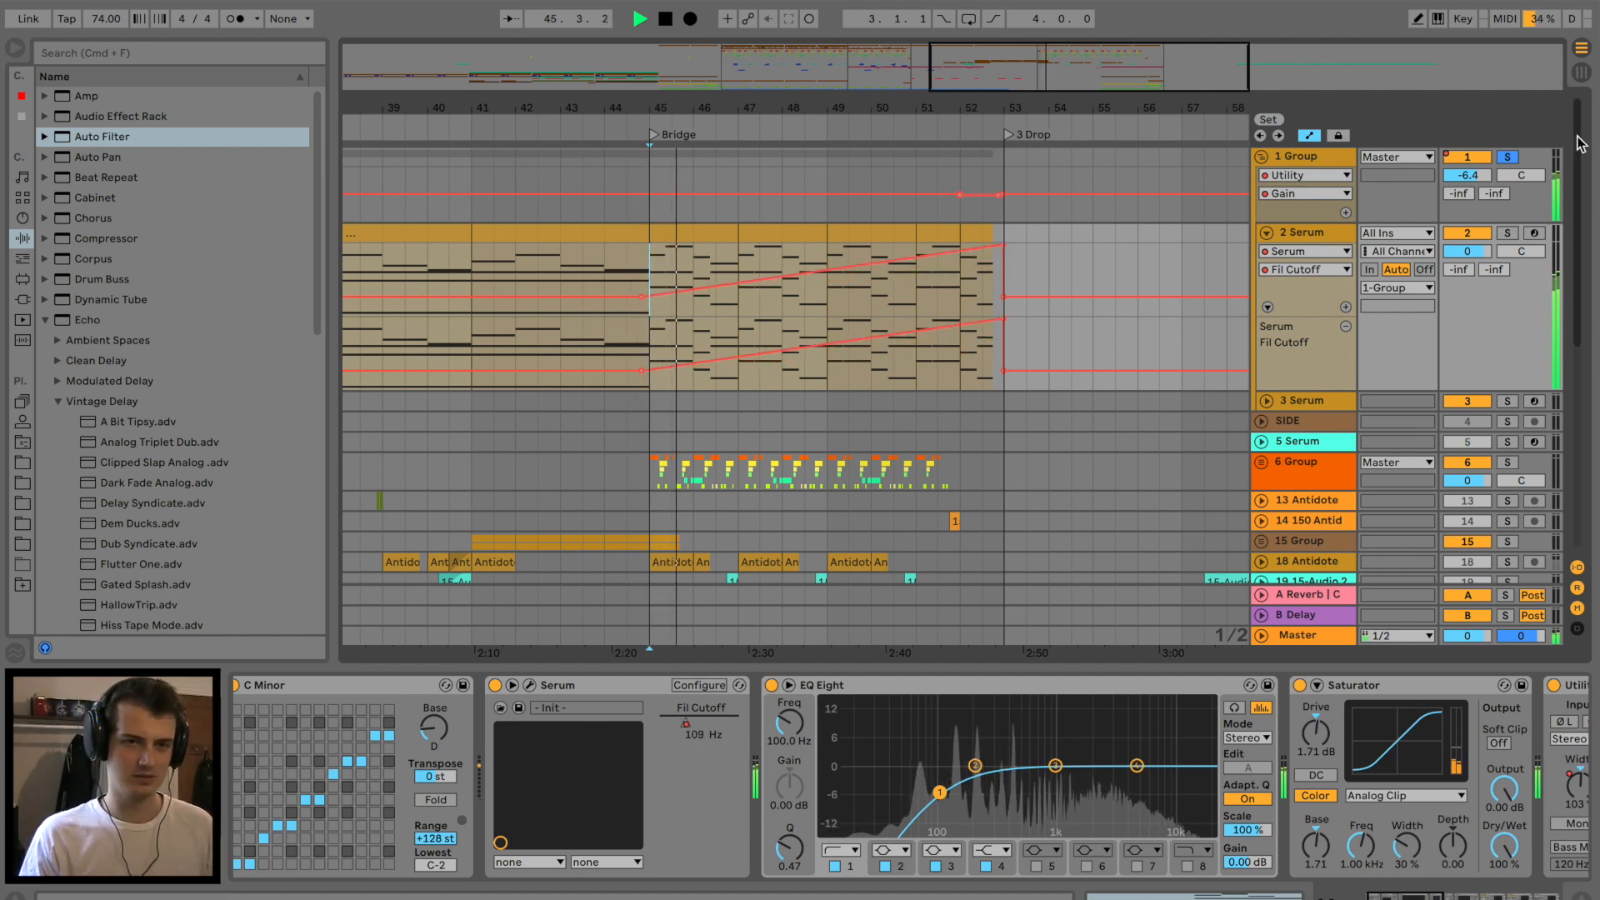
{"action": "left_click", "coordinate": [1506, 157]}
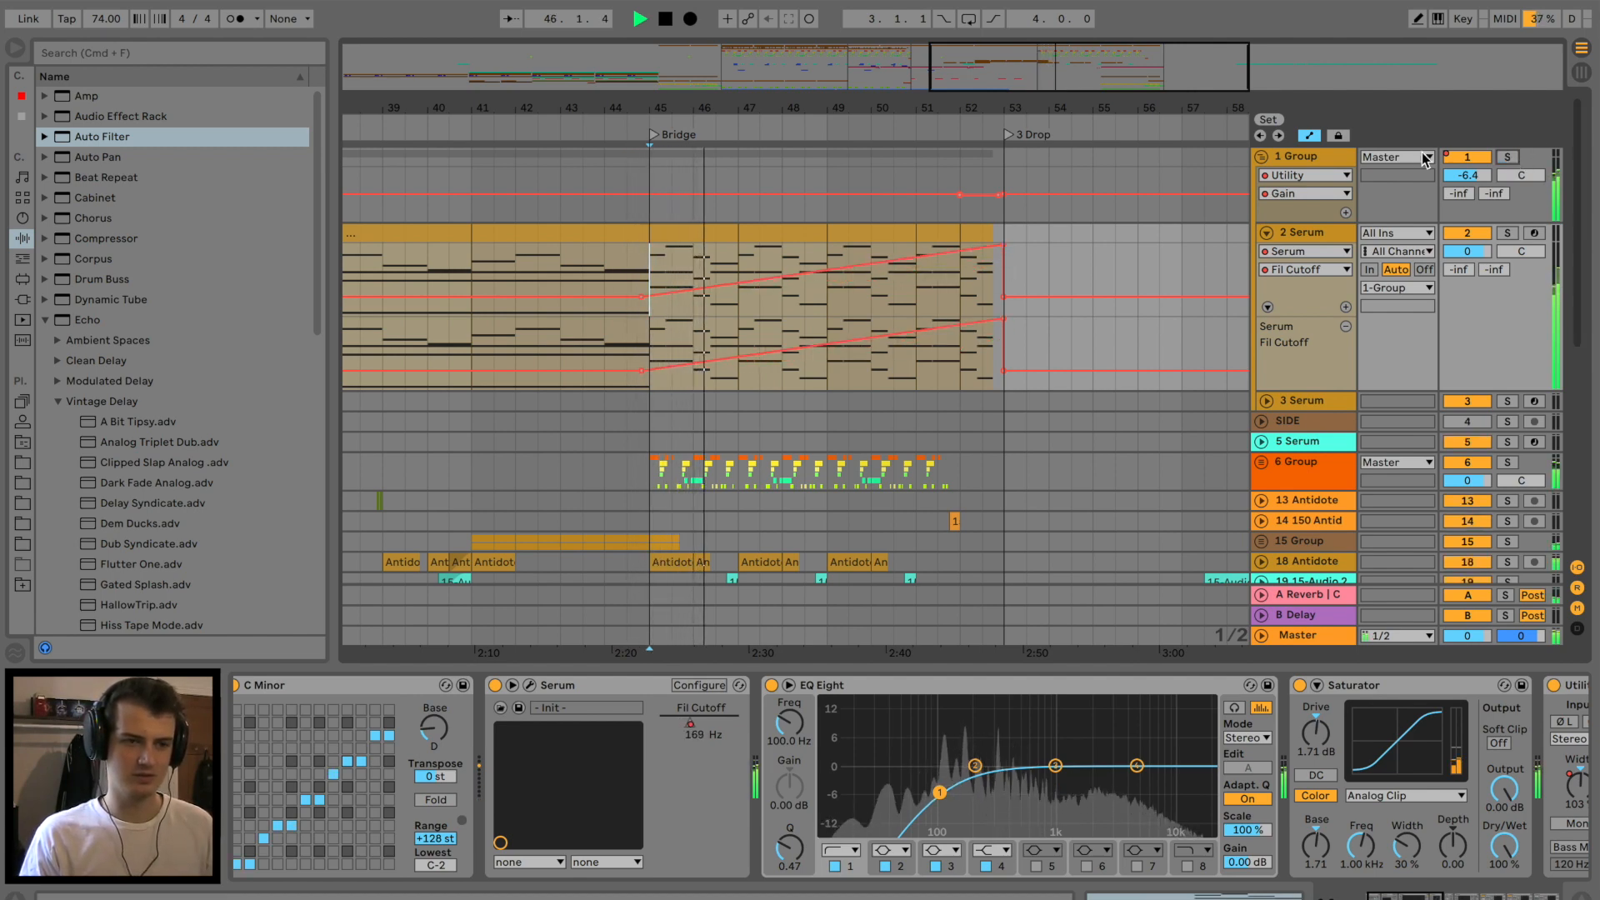
Unfold 15 Group and select its REV and Grand Piano build-up clips from bar 41 into the Bridge.
{"action": "scroll", "coordinate": [857, 178], "scroll_direction": "down", "scroll_amount": 3}
{"action": "scroll", "coordinate": [843, 383], "scroll_direction": "down", "scroll_amount": 5}
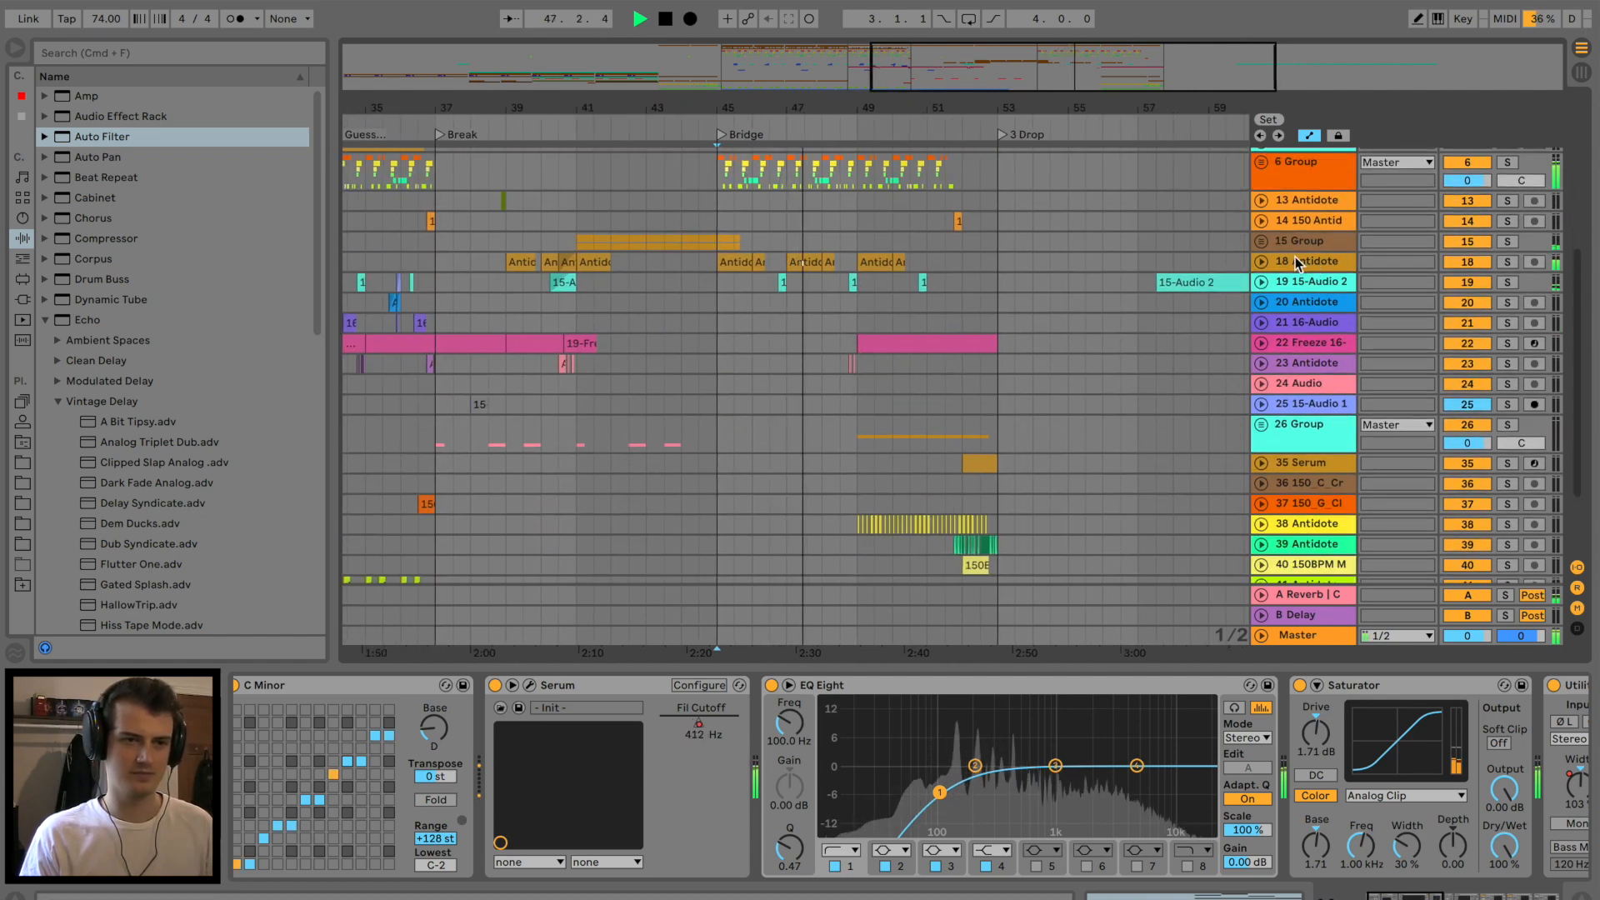
{"action": "key", "text": "space"}
{"action": "left_click", "coordinate": [593, 241]}
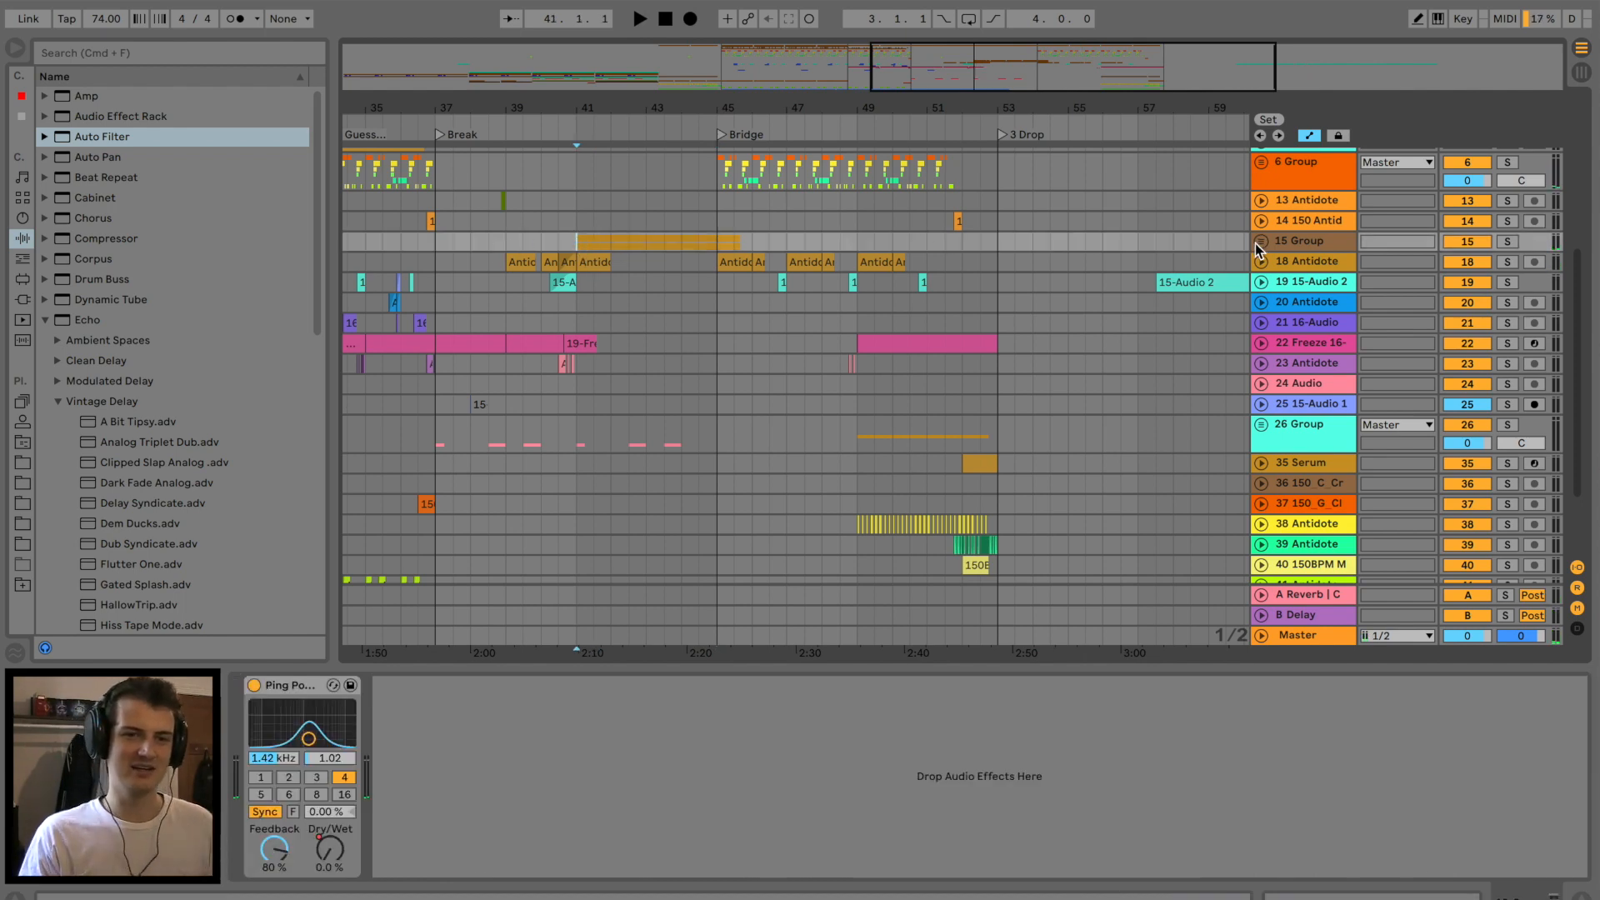
{"action": "left_click", "coordinate": [1259, 241]}
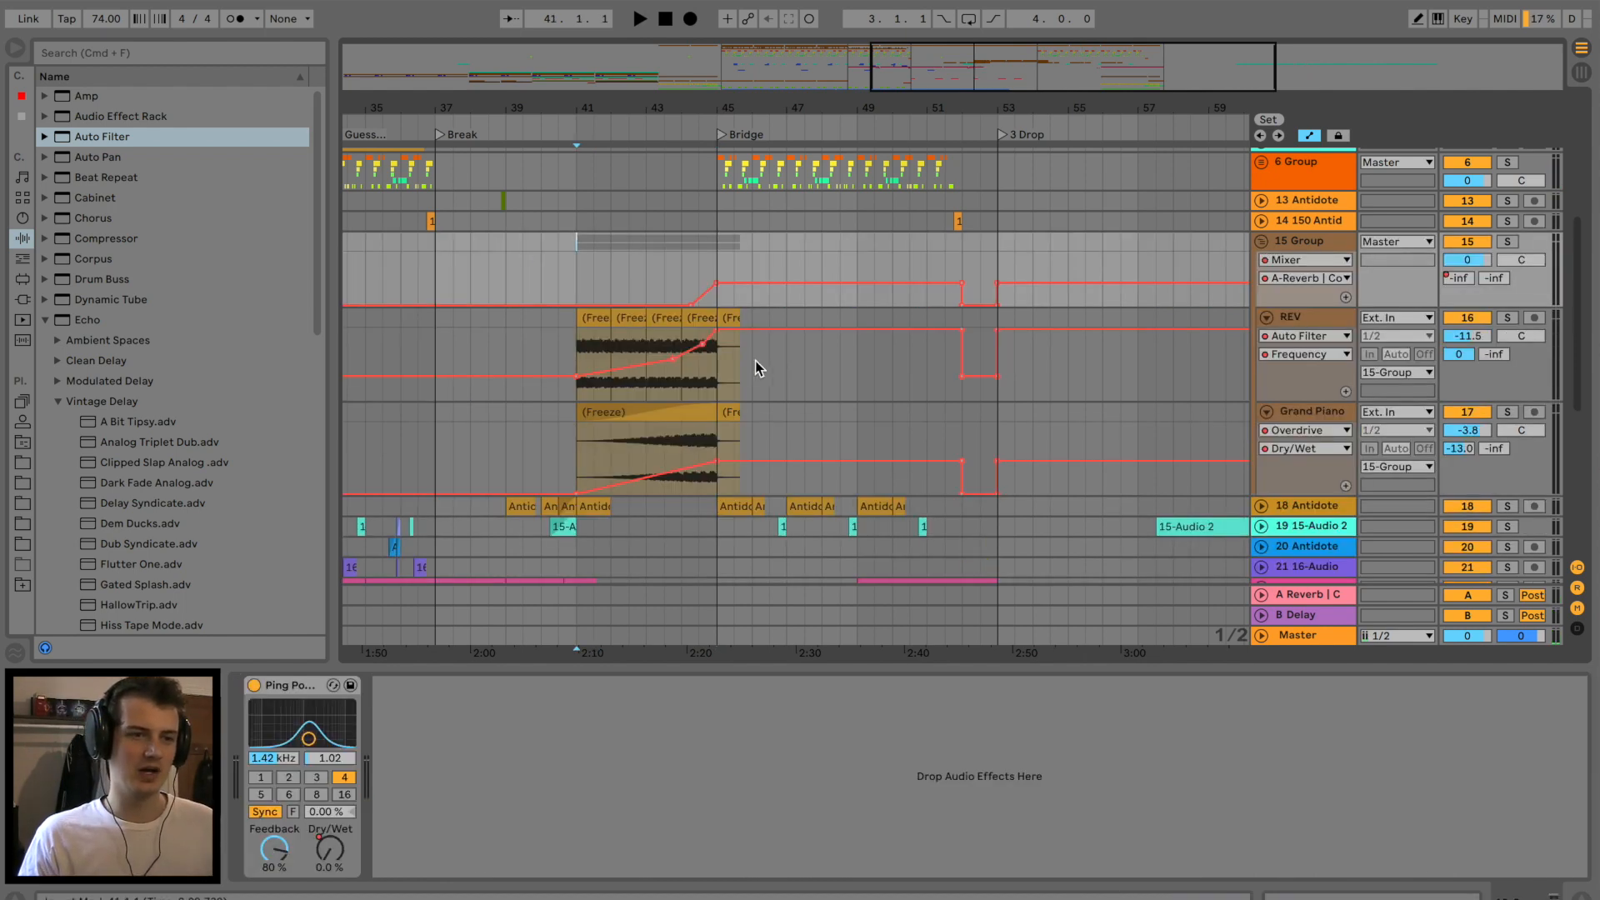
{"action": "left_click", "coordinate": [605, 313]}
{"action": "left_click_drag", "start_coordinate": [577, 321], "coordinate": [768, 467]}
{"action": "left_click_drag", "start_coordinate": [712, 370], "coordinate": [947, 428]}
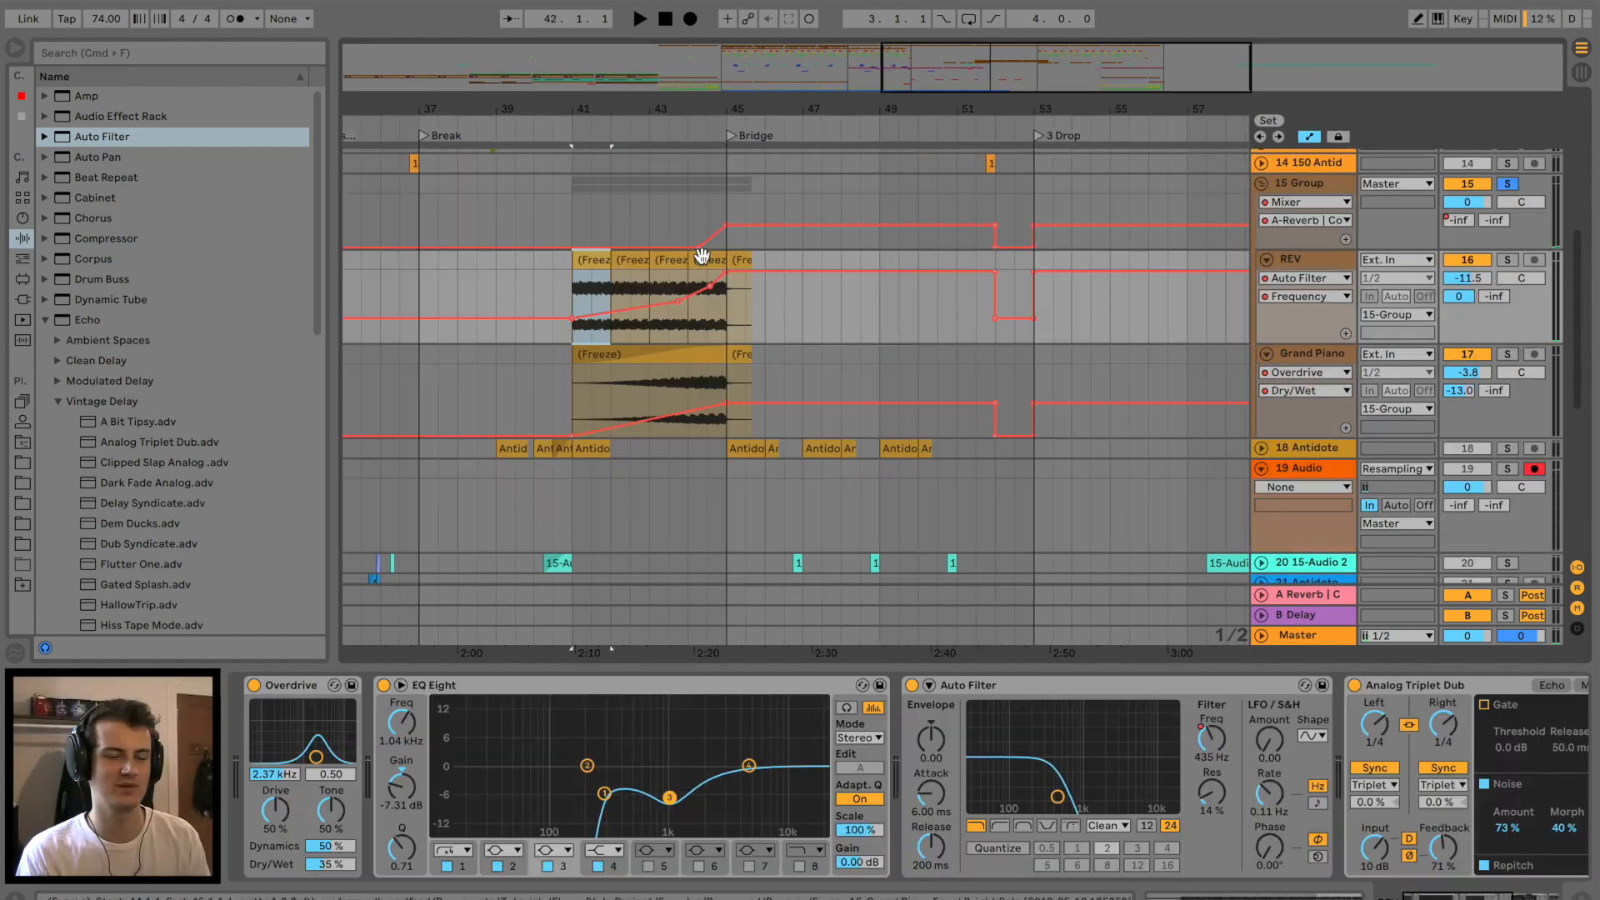
Duplicate 15 Group and repeat its REV and Grand Piano clips in the copy from bar 45 to bar 53.
{"action": "left_click", "coordinate": [702, 255], "text": "shift"}
{"action": "left_click", "coordinate": [1283, 183]}
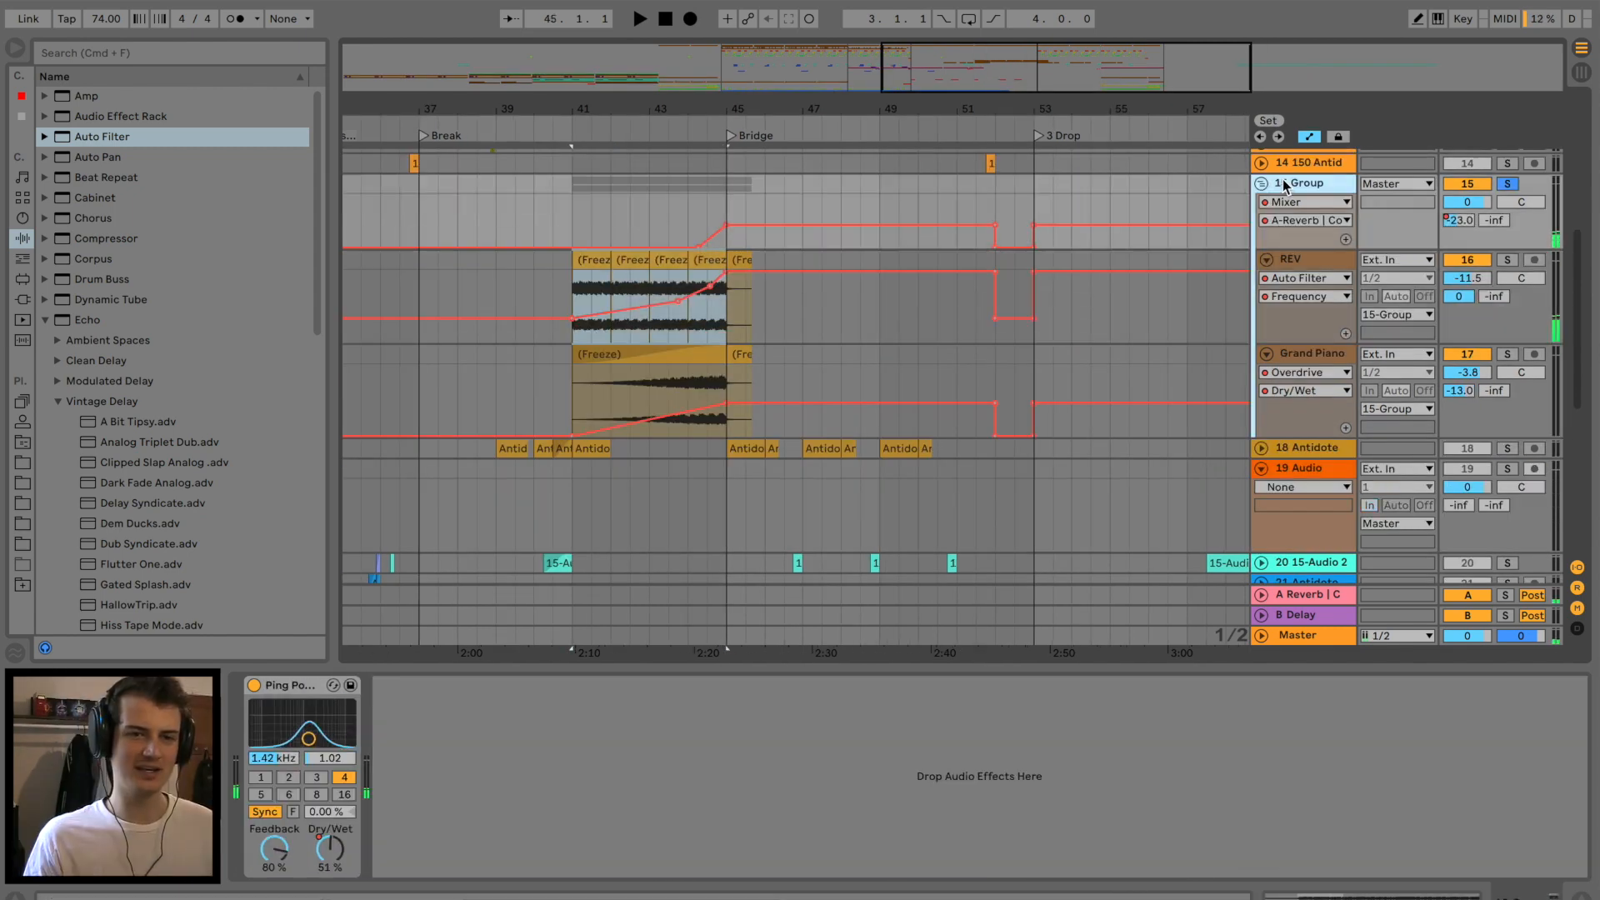
{"action": "key", "text": "super+d"}
{"action": "left_click_drag", "start_coordinate": [591, 302], "coordinate": [745, 322]}
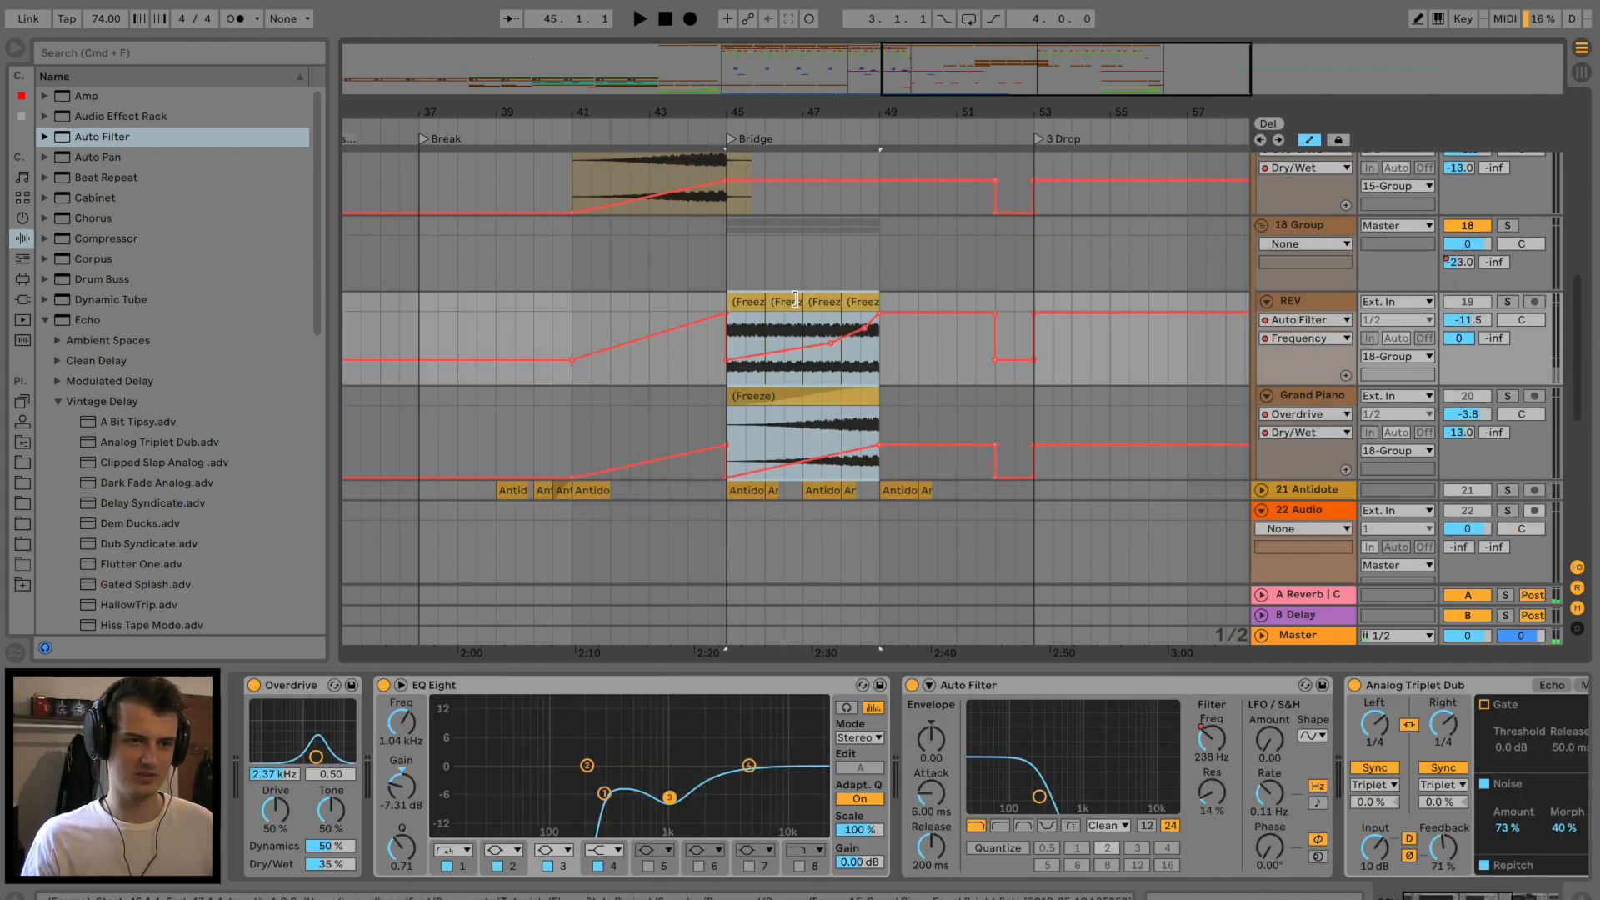
{"action": "key", "text": "super+d"}
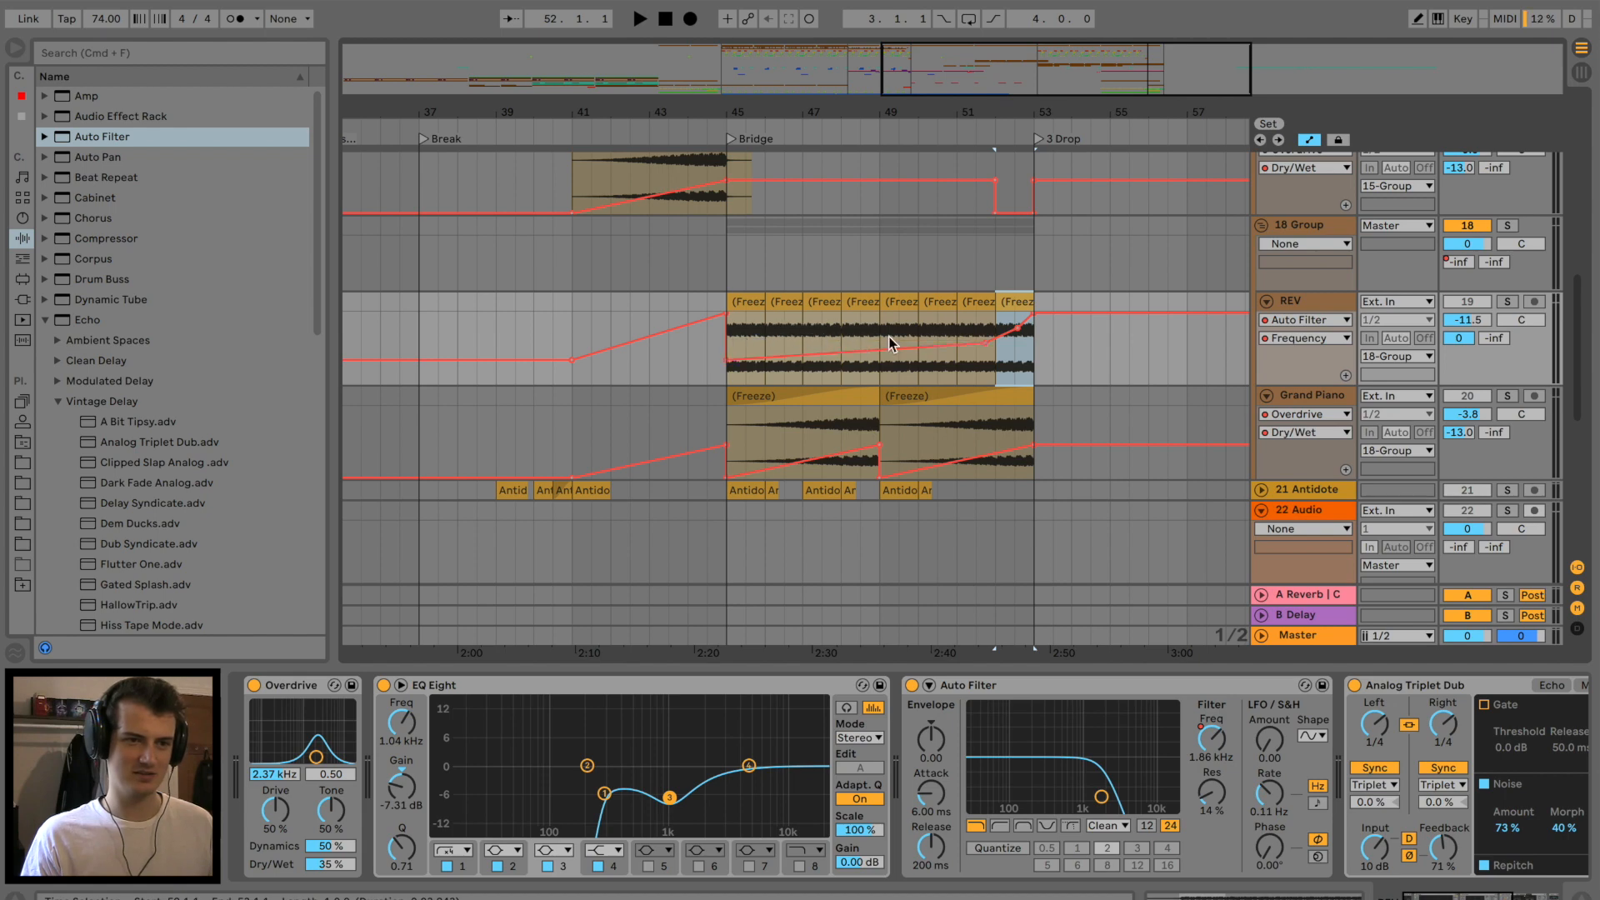
Raise the copied REV's Auto Filter Frequency near bar 52 to about 3.25 kHz and remove the Grand Piano's Dry/Wet automation points at bar 49.
{"action": "left_click_drag", "start_coordinate": [985, 348], "coordinate": [985, 336]}
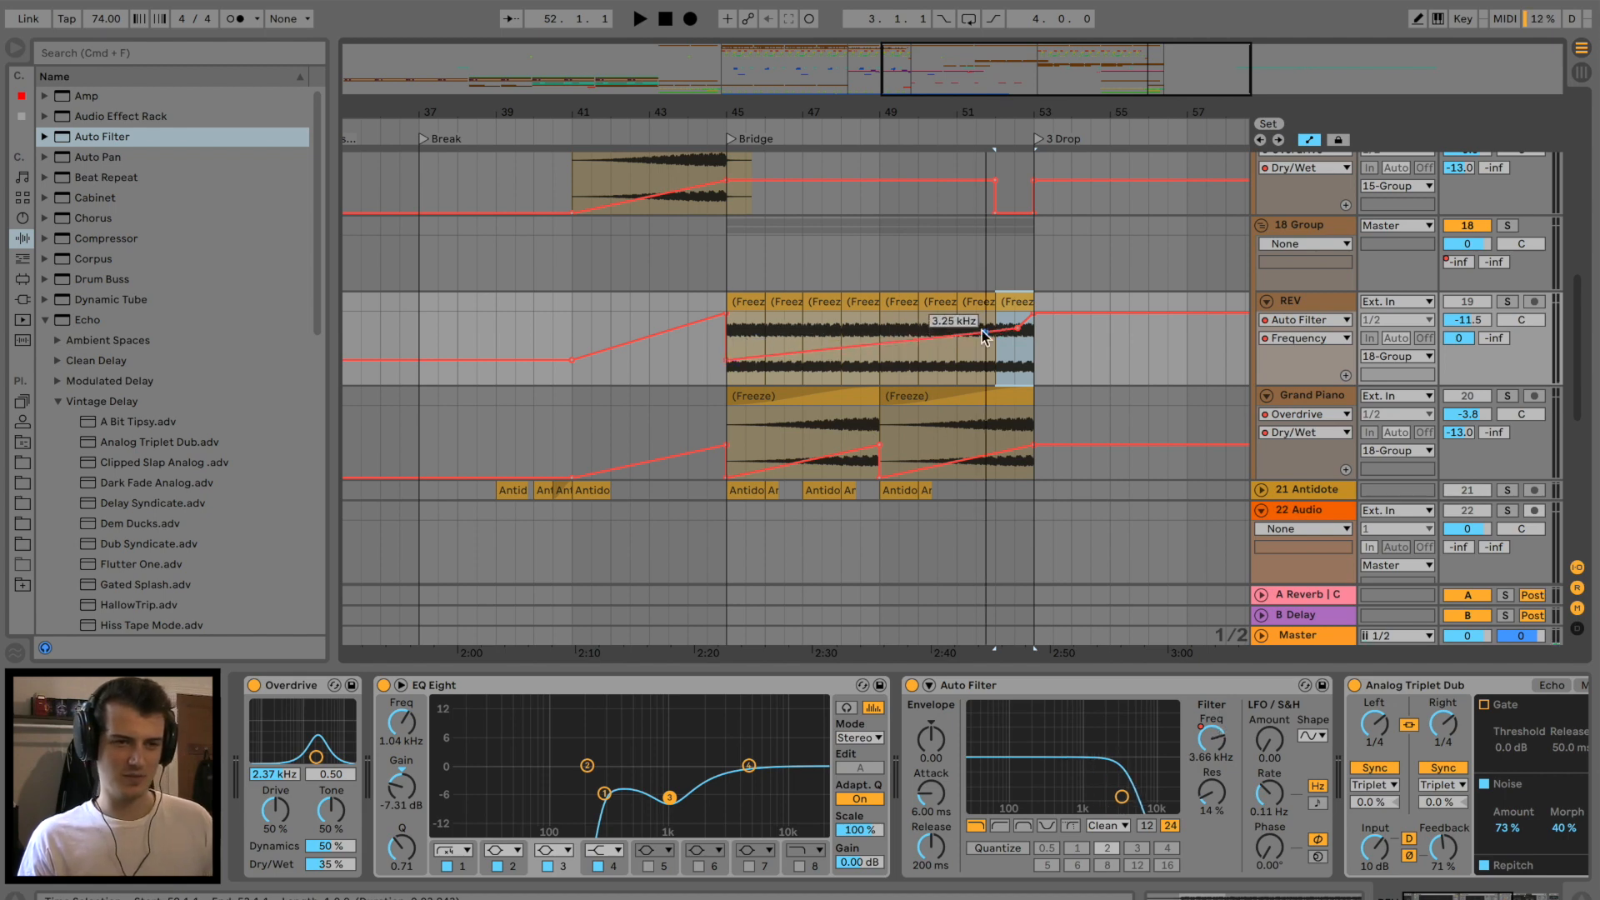
{"action": "left_click", "coordinate": [880, 446]}
{"action": "left_click", "coordinate": [879, 476]}
Turn the copied Grand Piano's Bridge audio into one continuous clip from bar 45 to 53 and rename the group numbo 2.
{"action": "left_click", "coordinate": [762, 411]}
{"action": "left_click", "coordinate": [740, 398]}
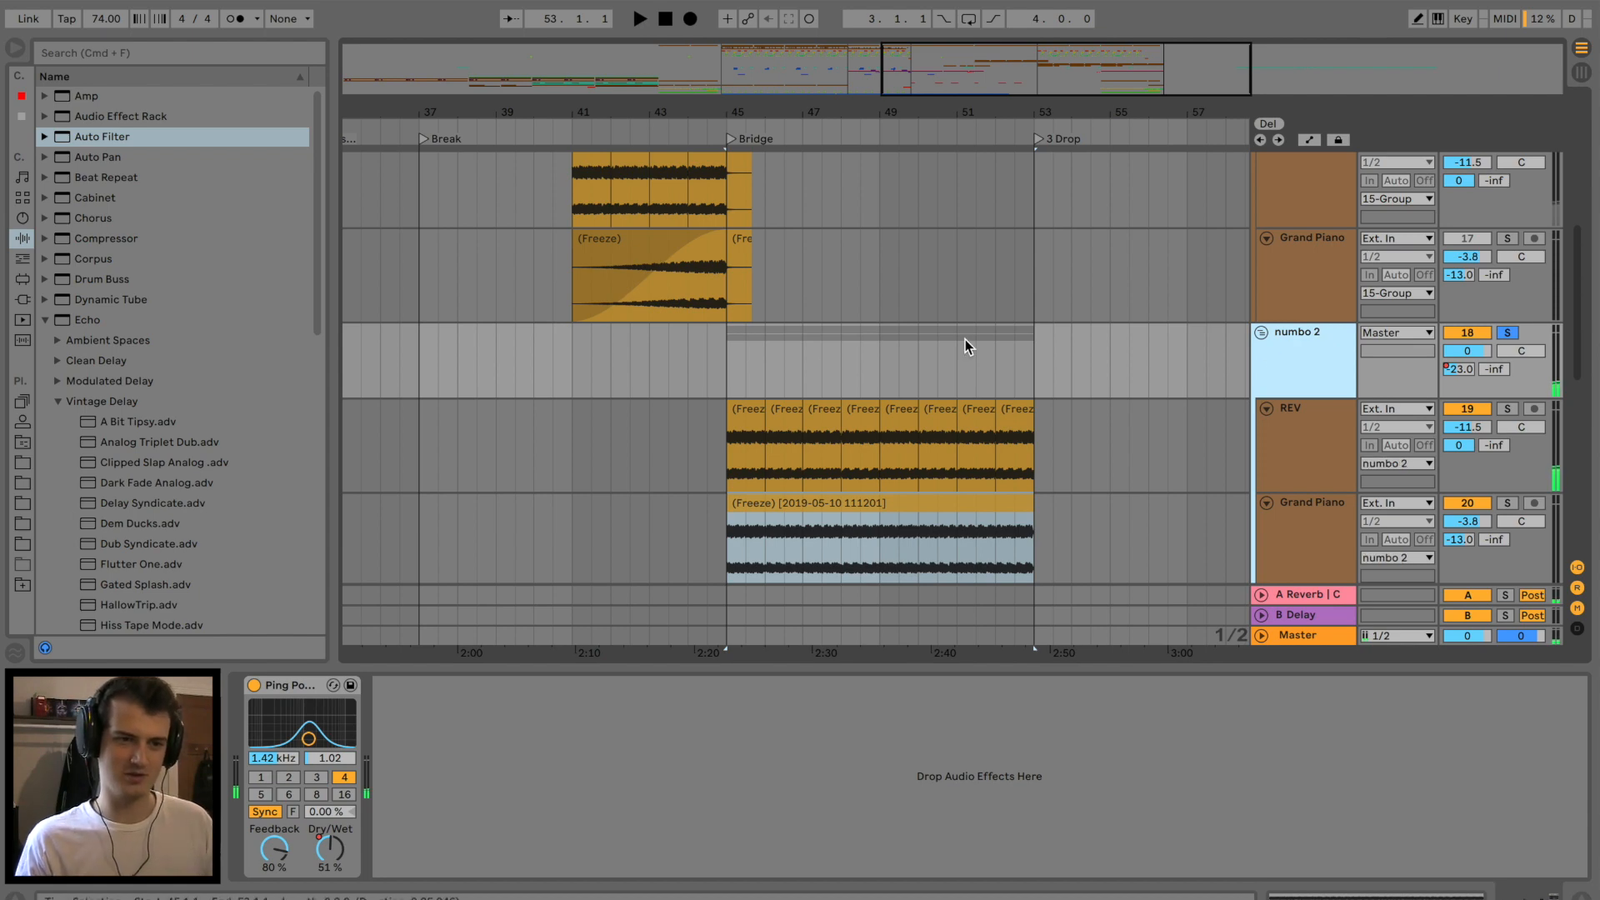
Automate numbo 2's Ping Pong Delay Dry/Wet to rise from 0.0 % at bar 45 to 24 % at bar 52, listening through the Bridge.
{"action": "key", "text": "space"}
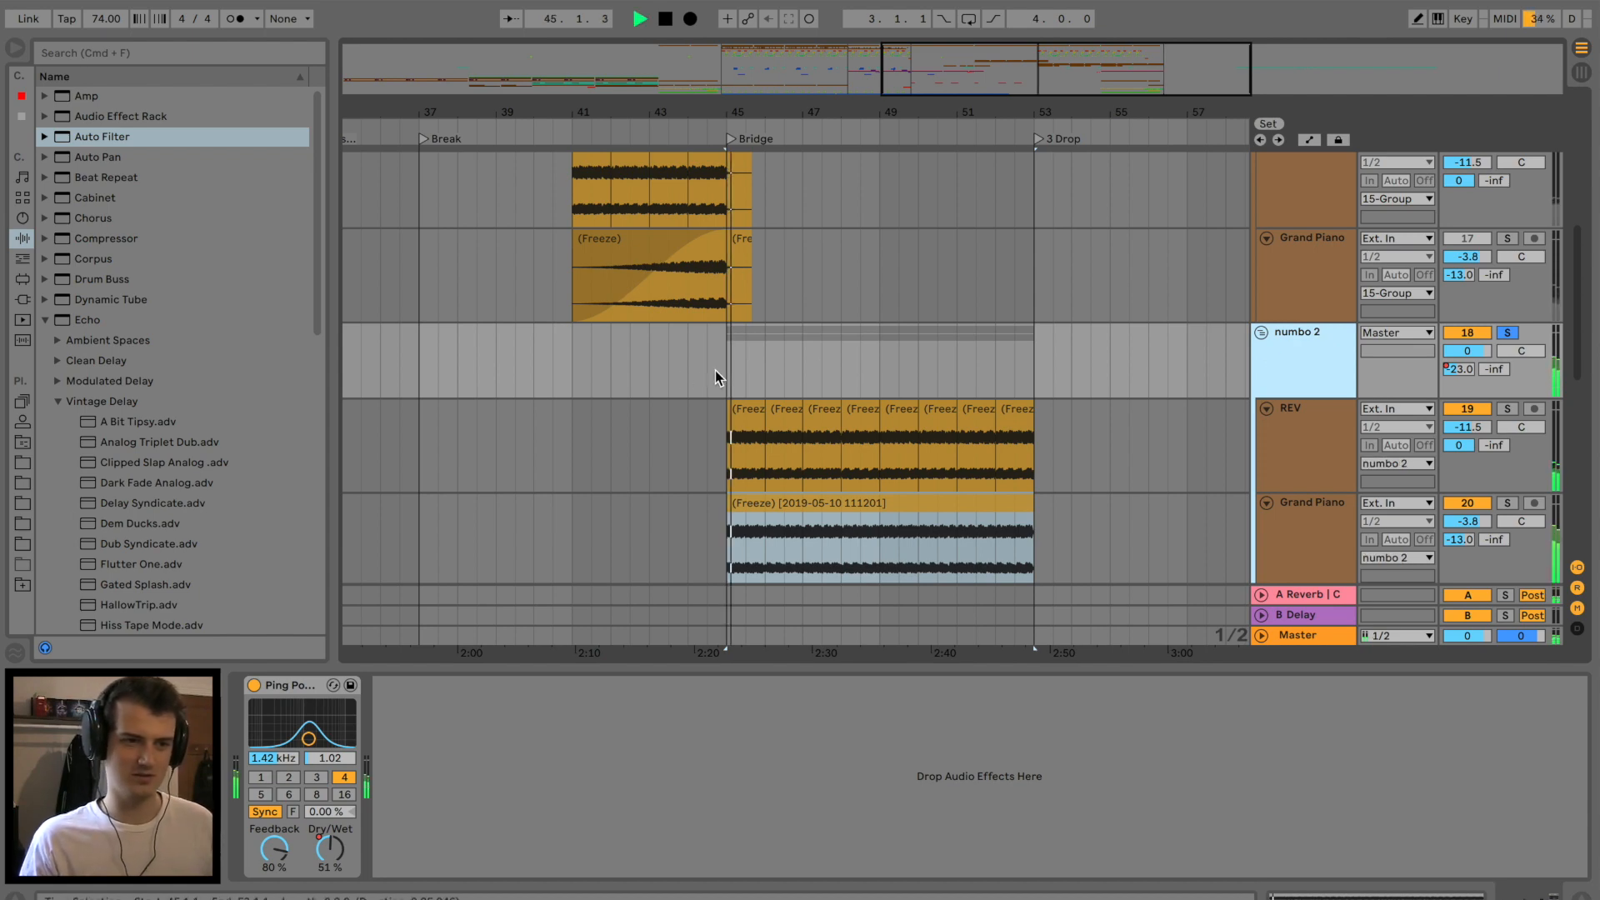
{"action": "scroll", "coordinate": [1221, 347], "scroll_direction": "down", "scroll_amount": 3}
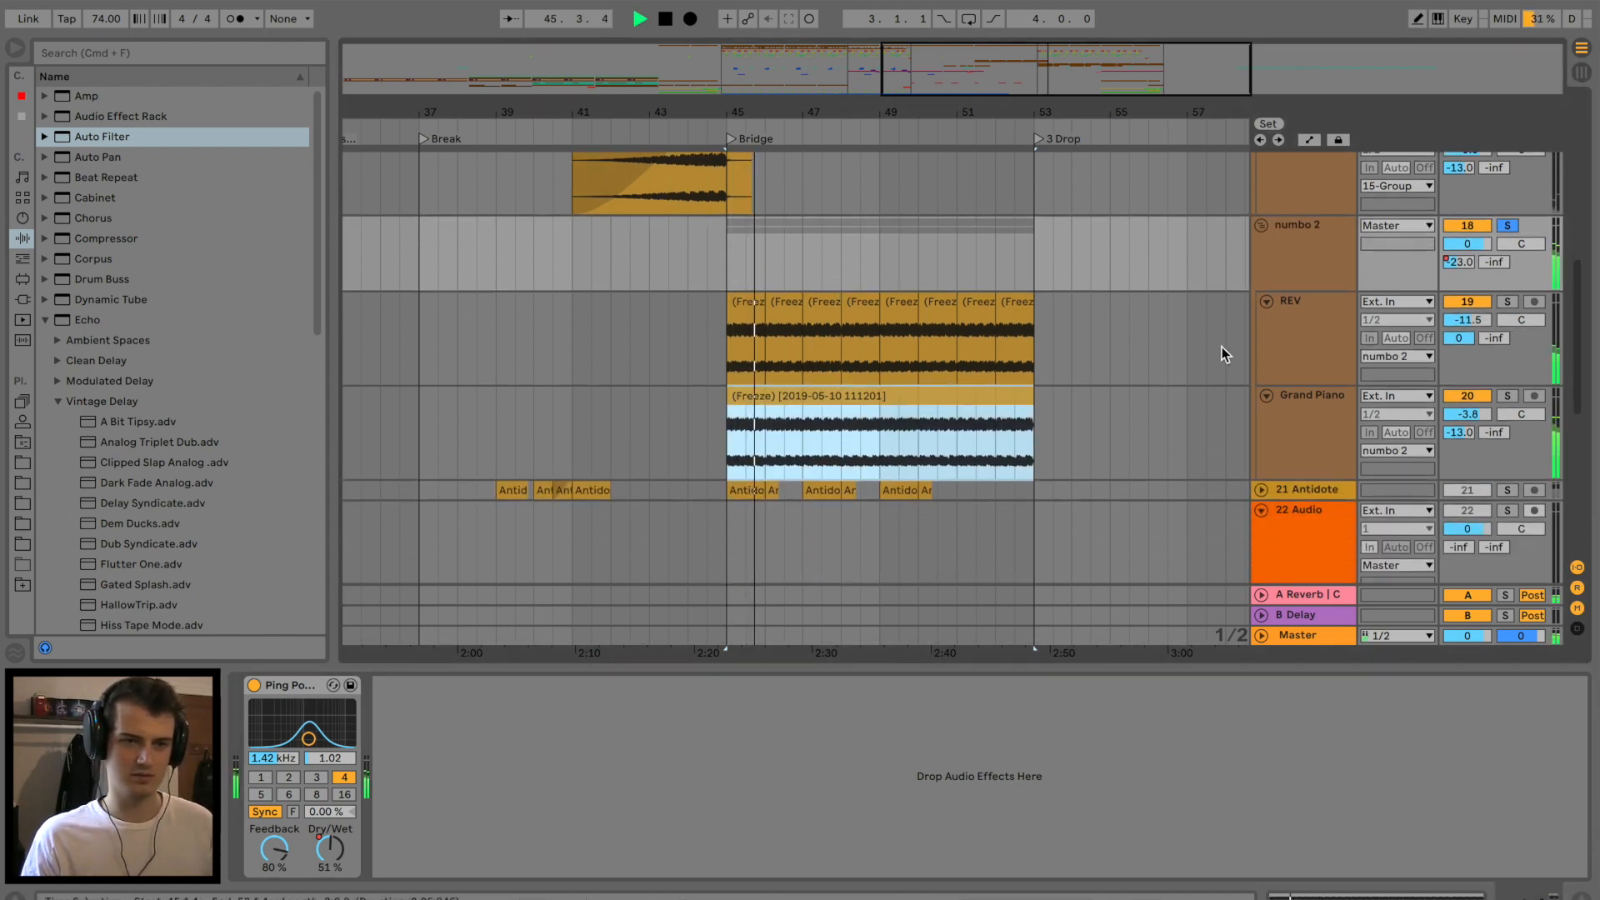
{"action": "left_click", "coordinate": [1275, 328]}
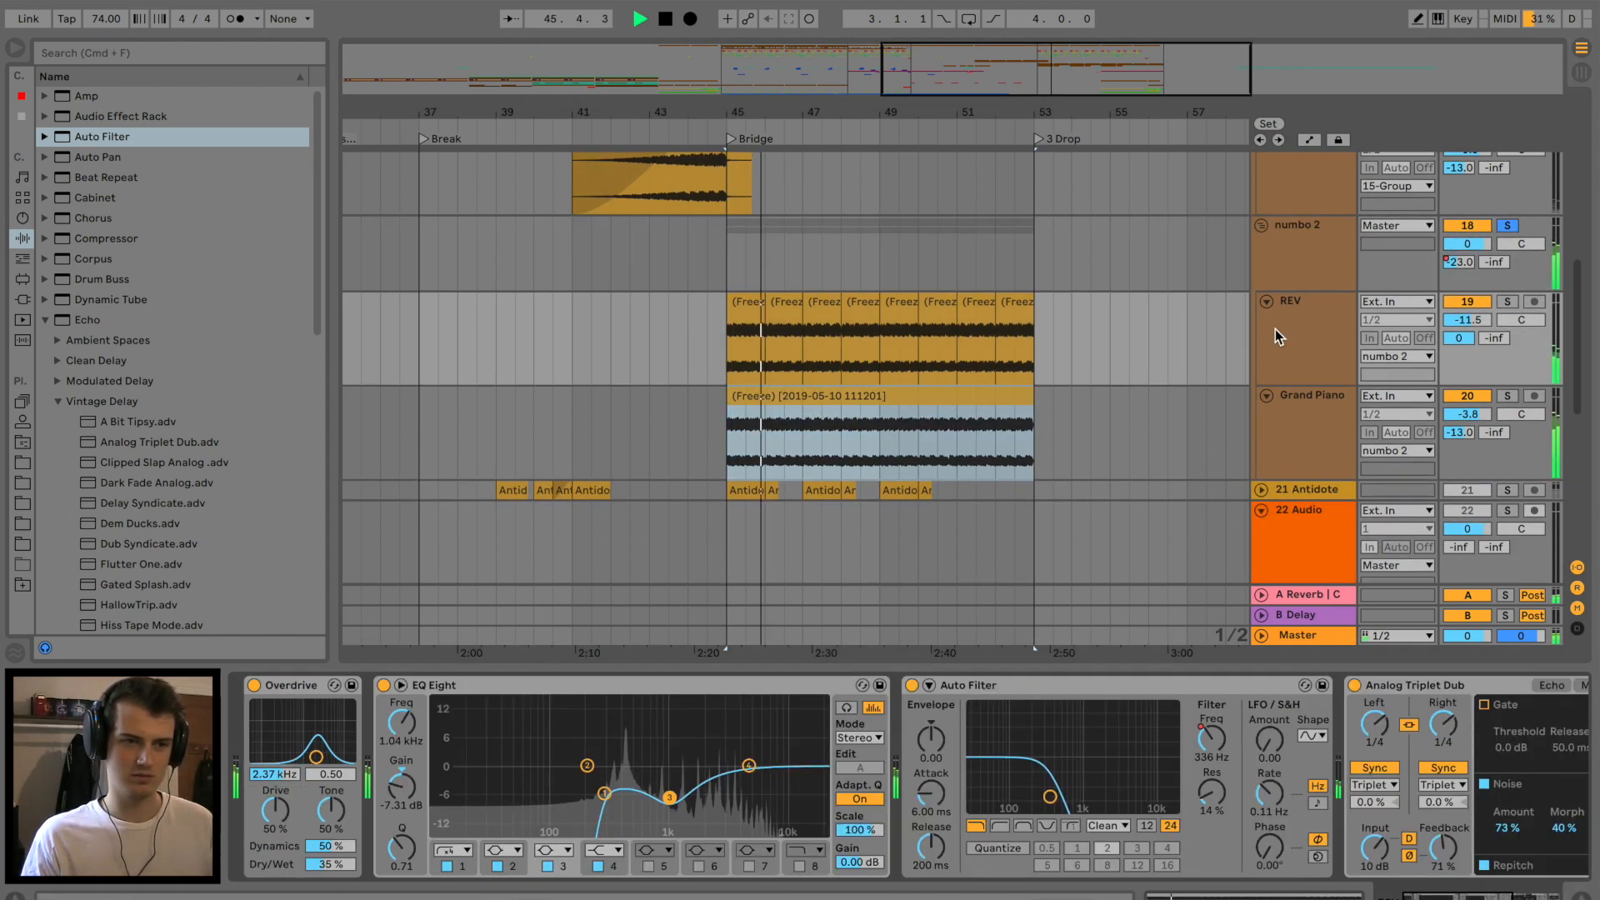
{"action": "left_click", "coordinate": [1287, 252]}
{"action": "key", "text": "a"}
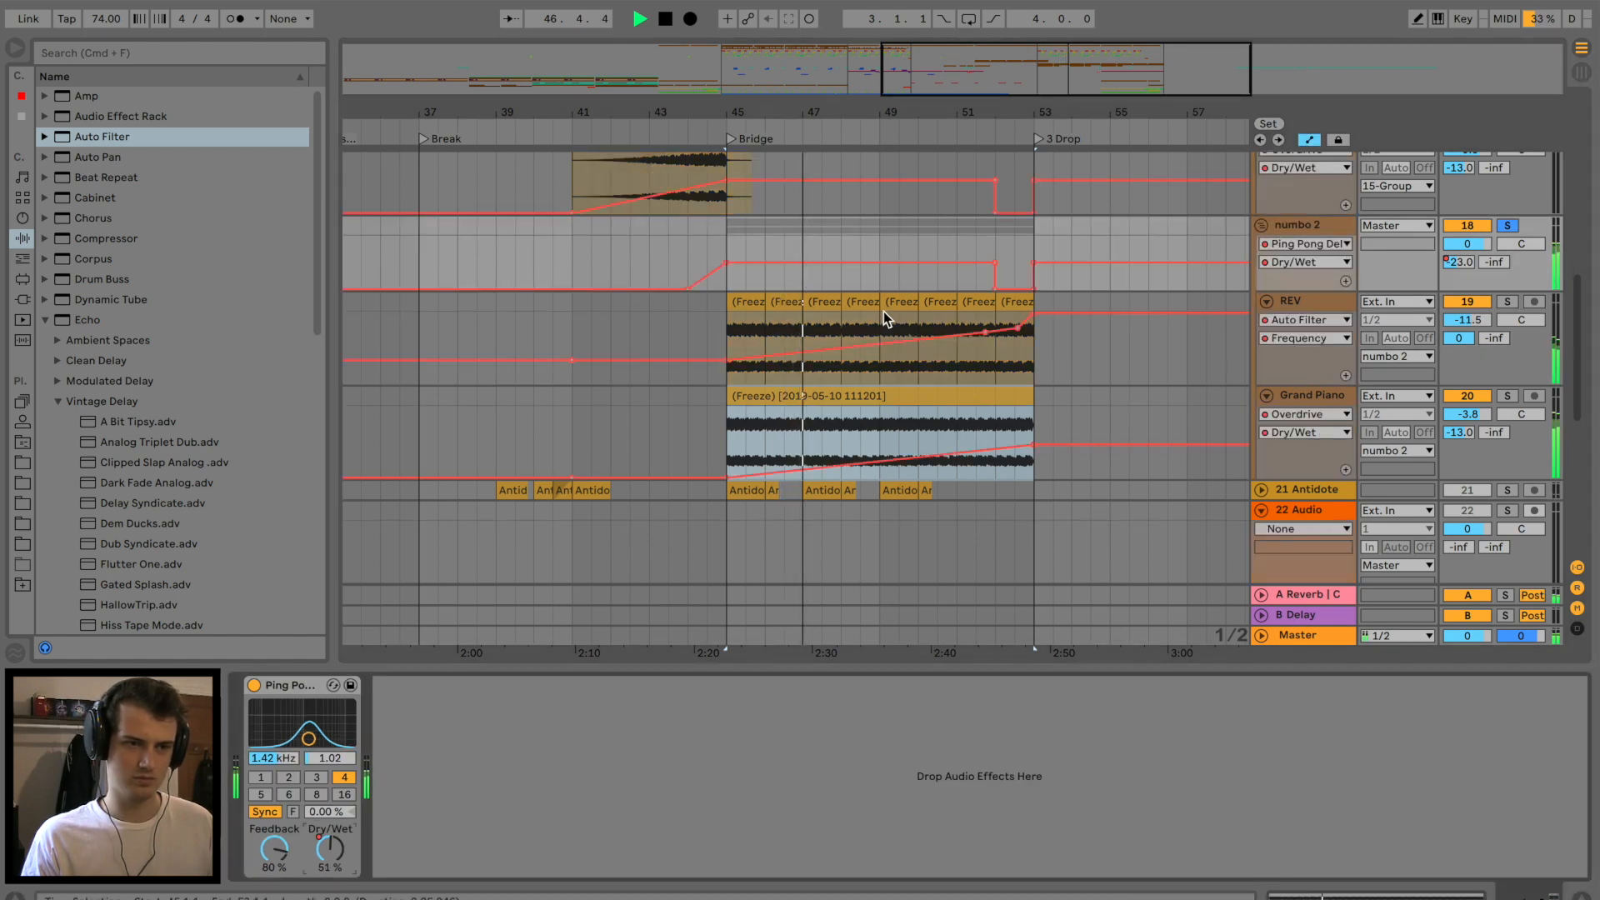
{"action": "left_click", "coordinate": [727, 262]}
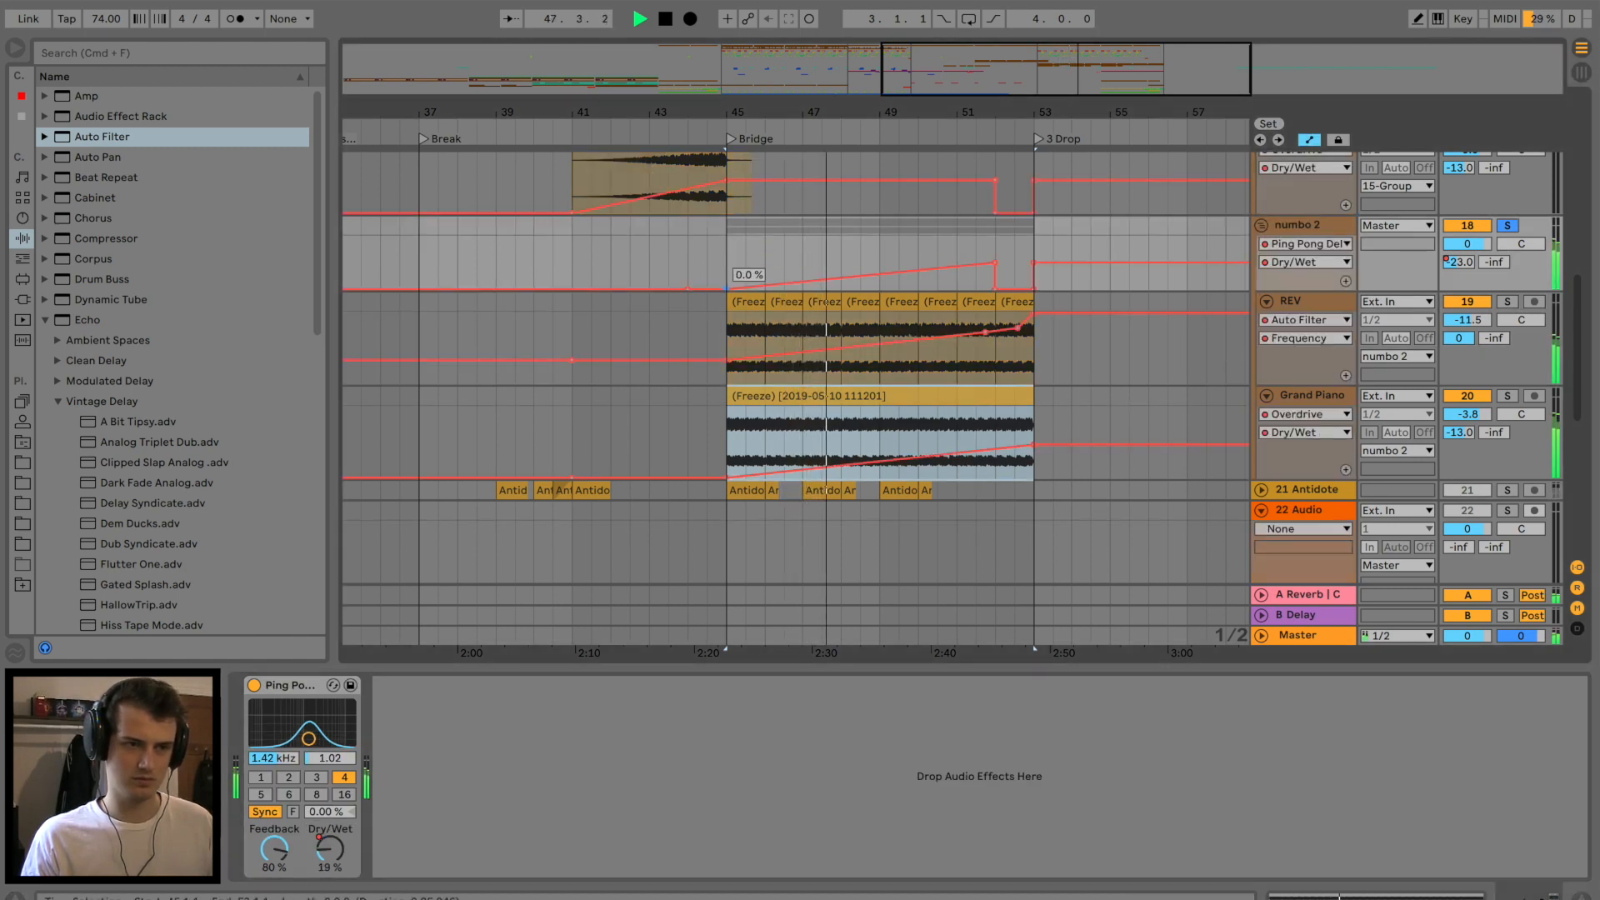
{"action": "left_click_drag", "start_coordinate": [995, 263], "coordinate": [995, 272]}
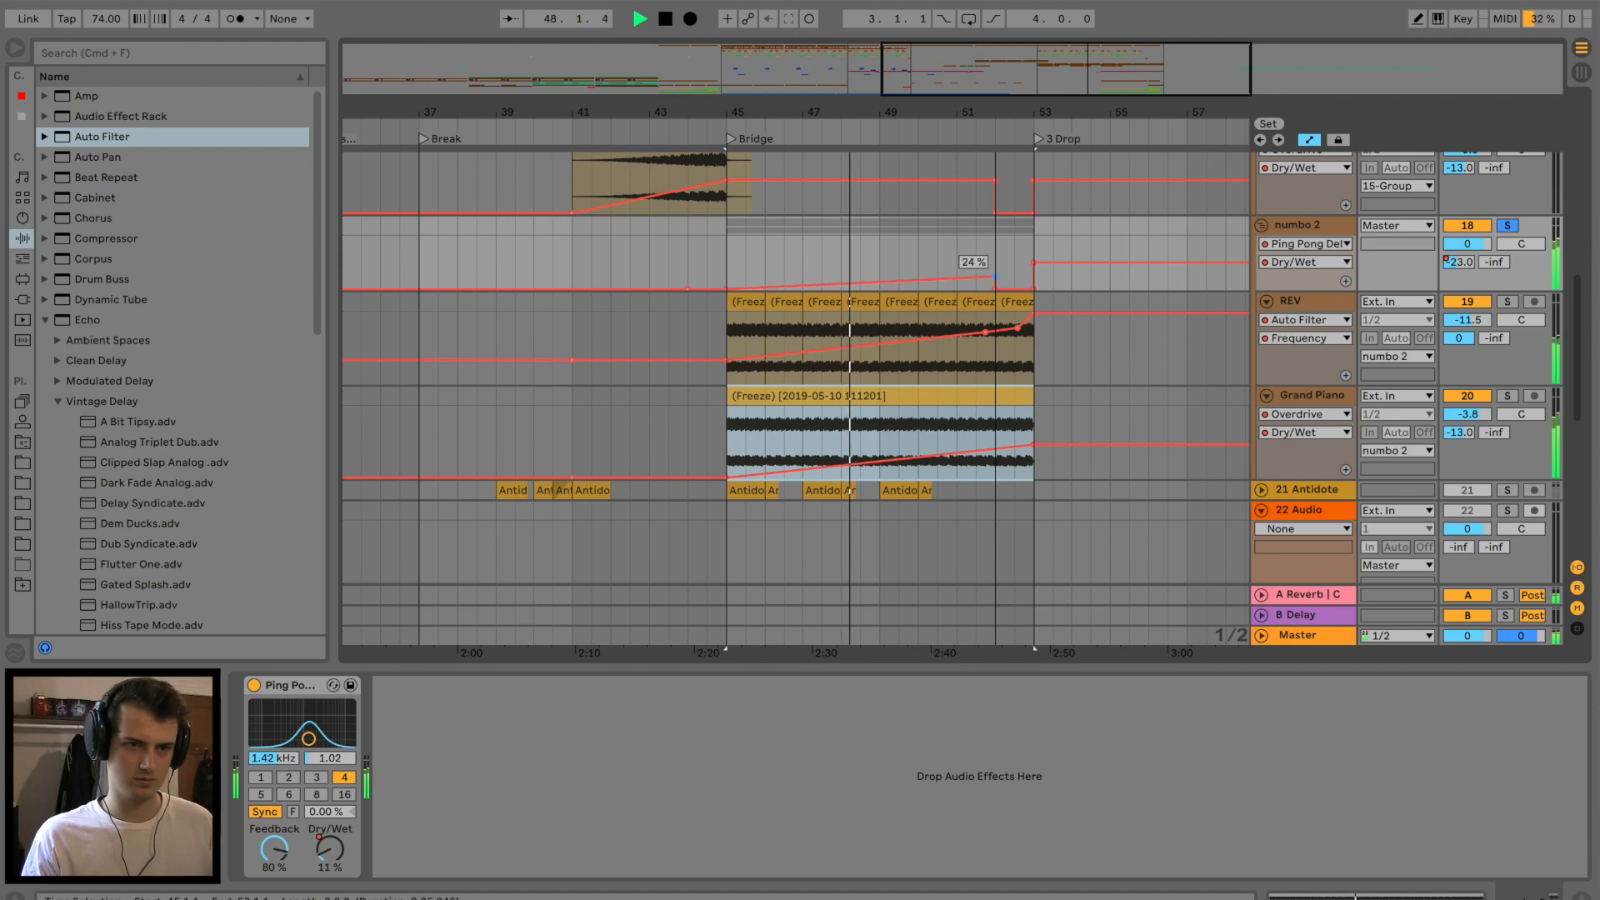
{"action": "left_click", "coordinate": [1278, 310]}
{"action": "scroll", "coordinate": [930, 814], "scroll_direction": "right", "scroll_amount": 5}
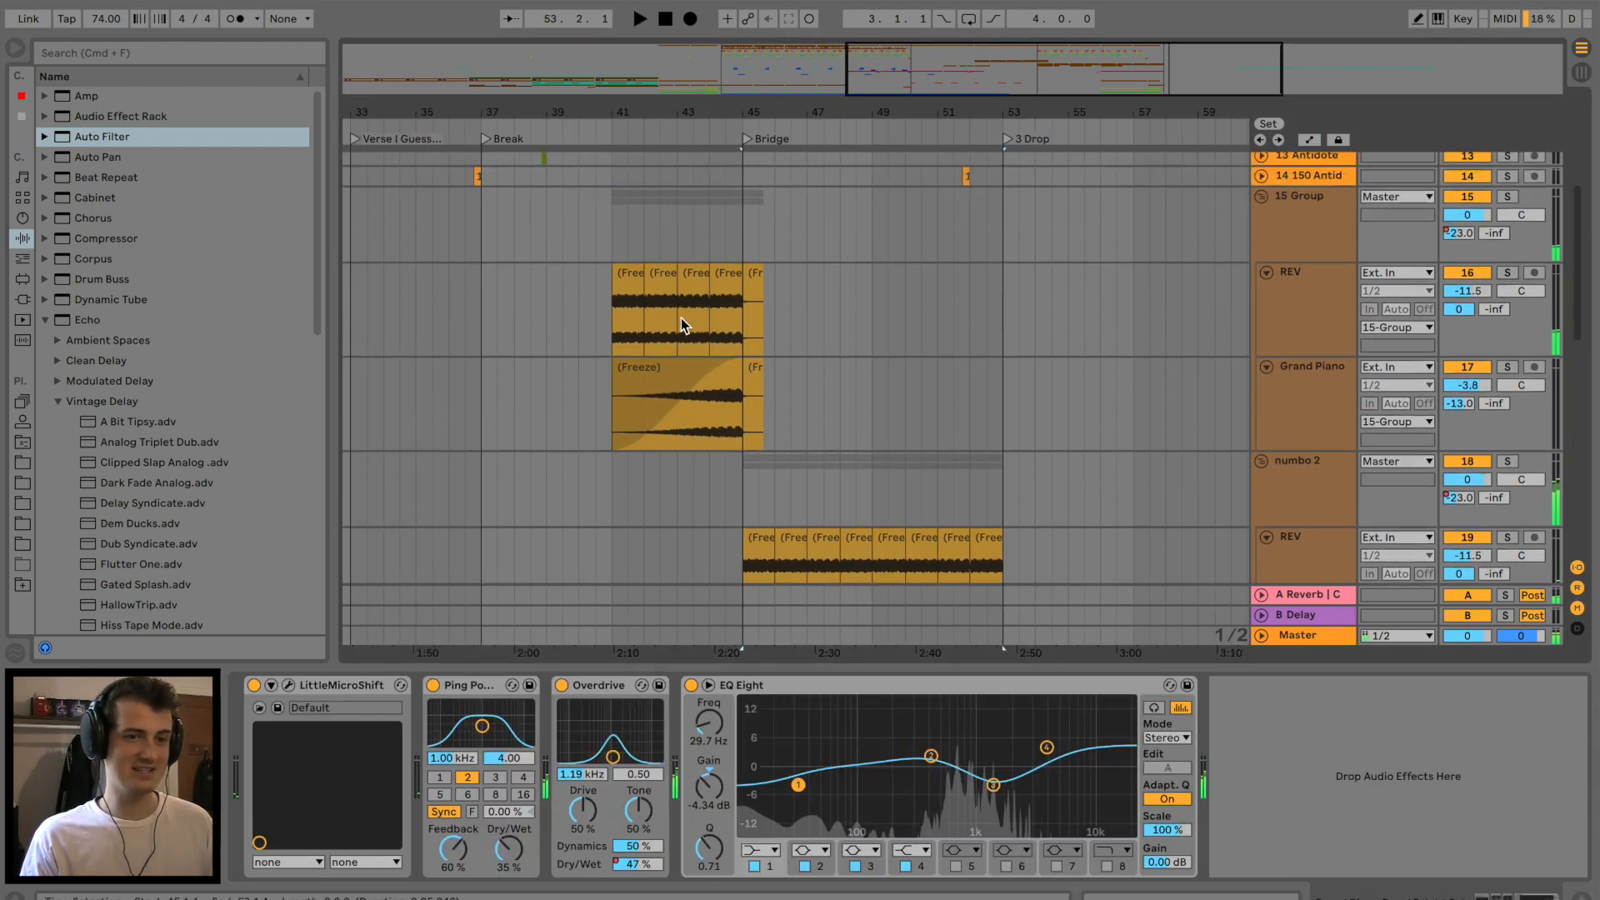
{"action": "scroll", "coordinate": [683, 326], "scroll_direction": "up", "scroll_amount": 1}
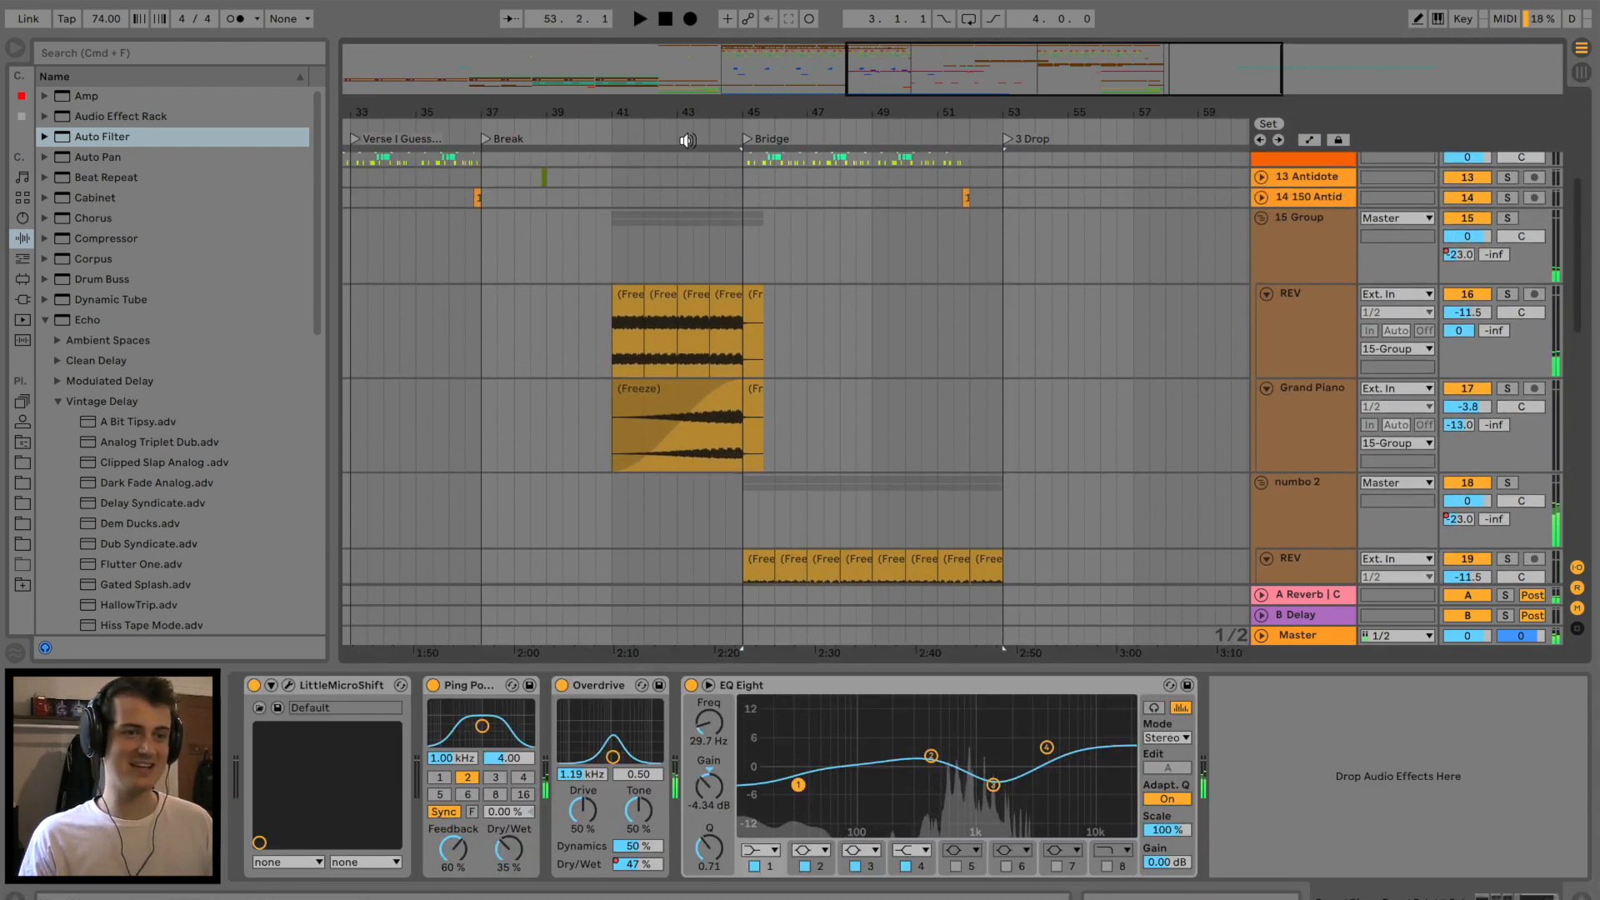
Play the Bridge from just before bar 45 to about bar 51 to check numbo 2's rising delay in context.
{"action": "left_click", "coordinate": [697, 133]}
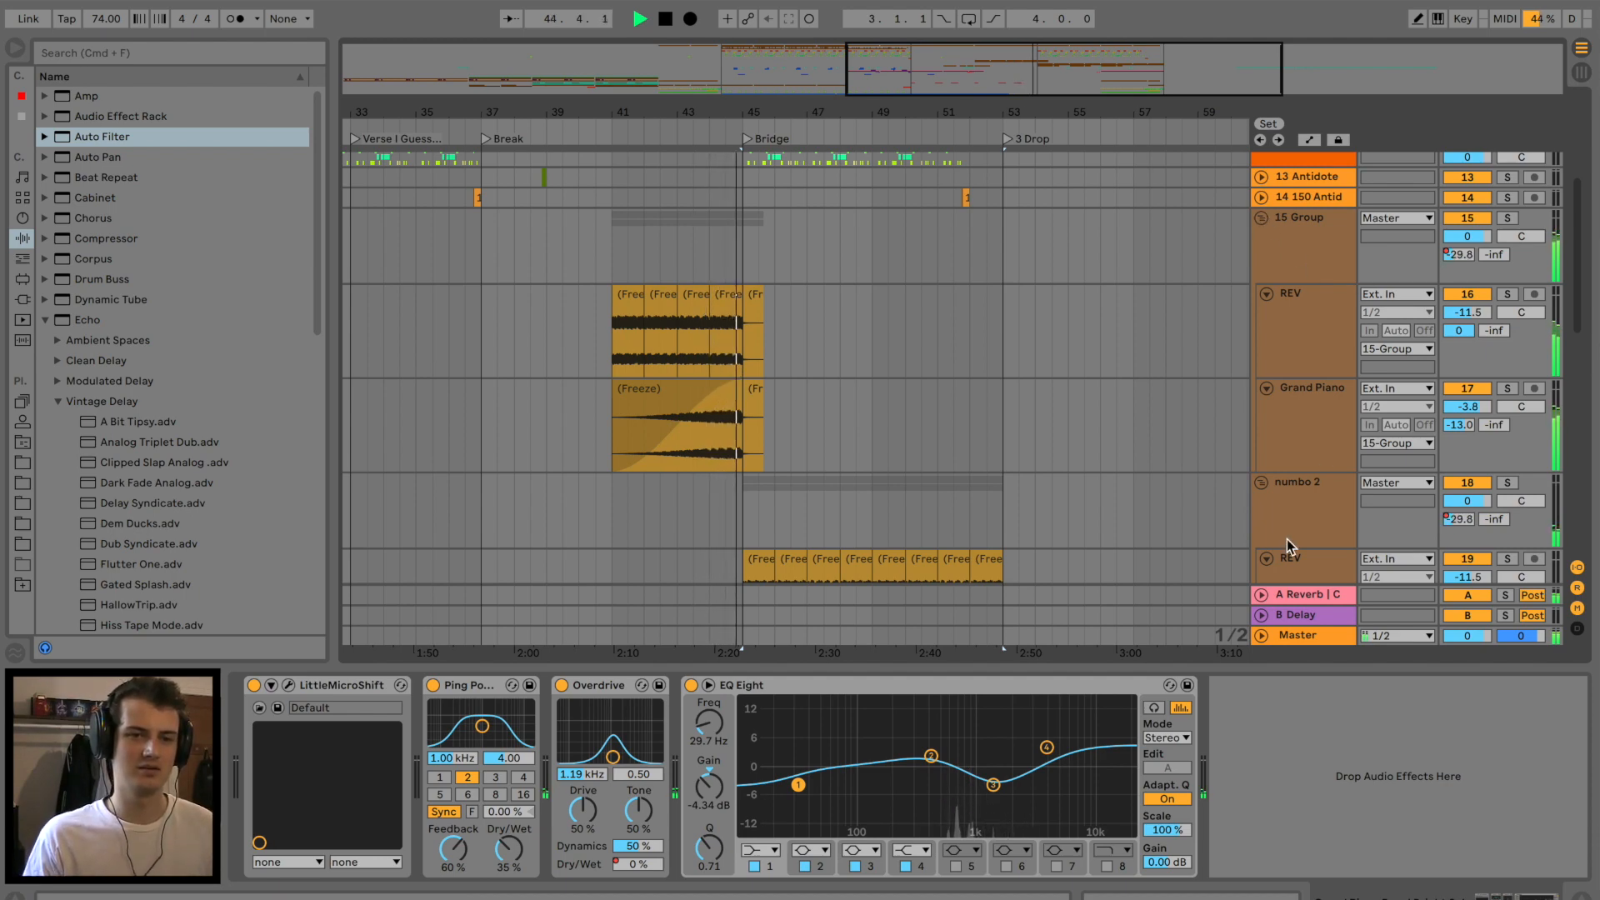
{"action": "left_click", "coordinate": [1307, 517]}
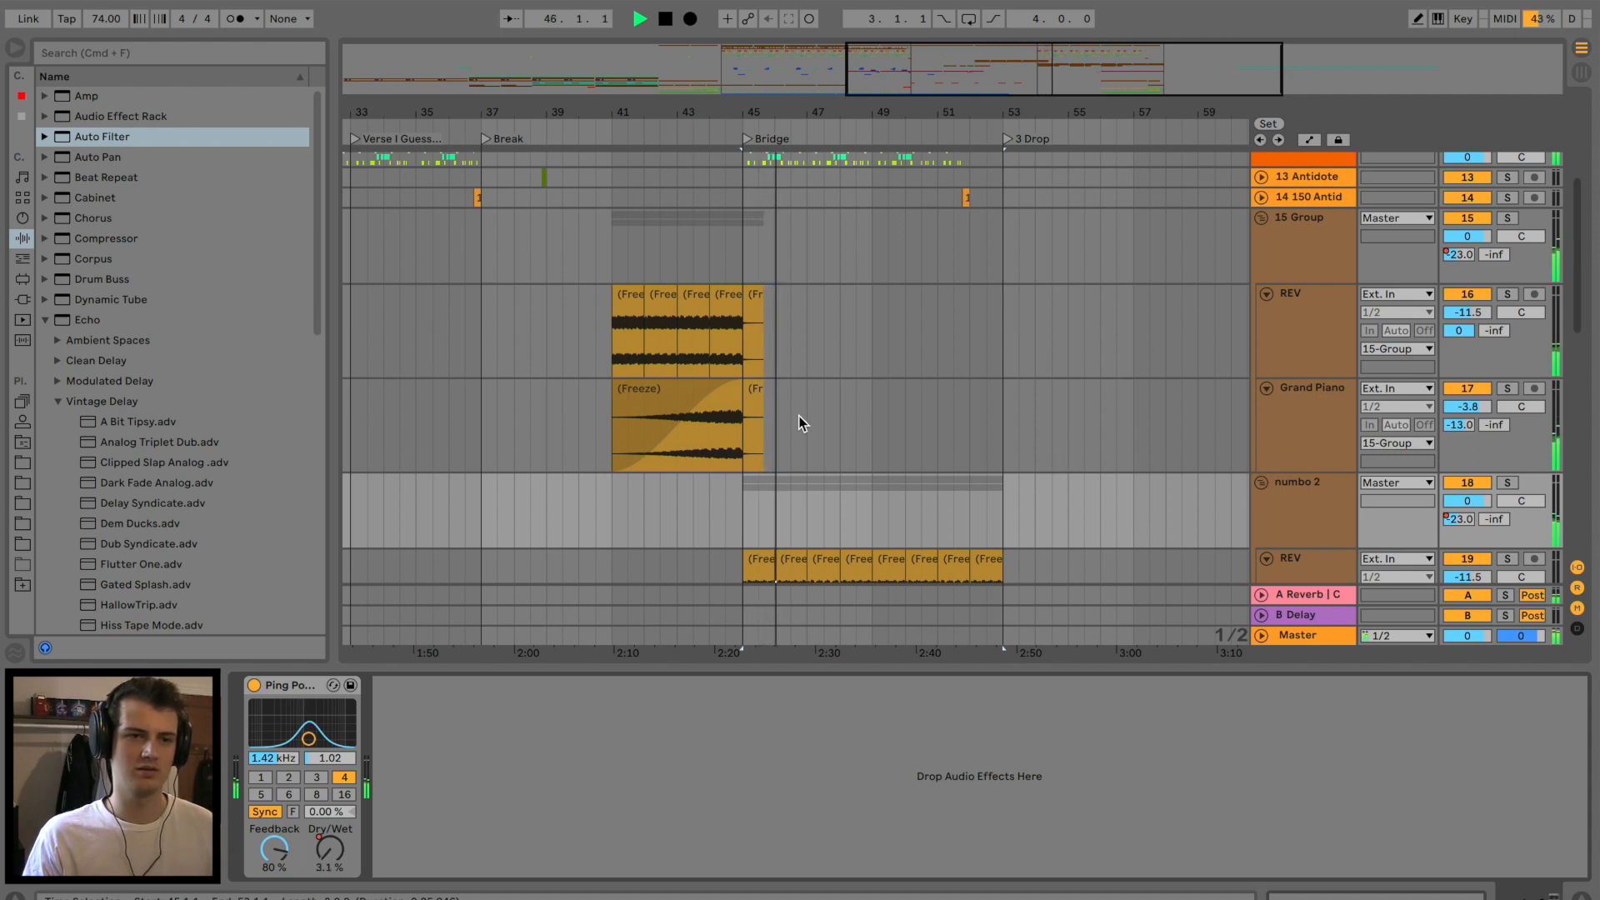
{"action": "scroll", "coordinate": [800, 421], "scroll_direction": "down", "scroll_amount": 5}
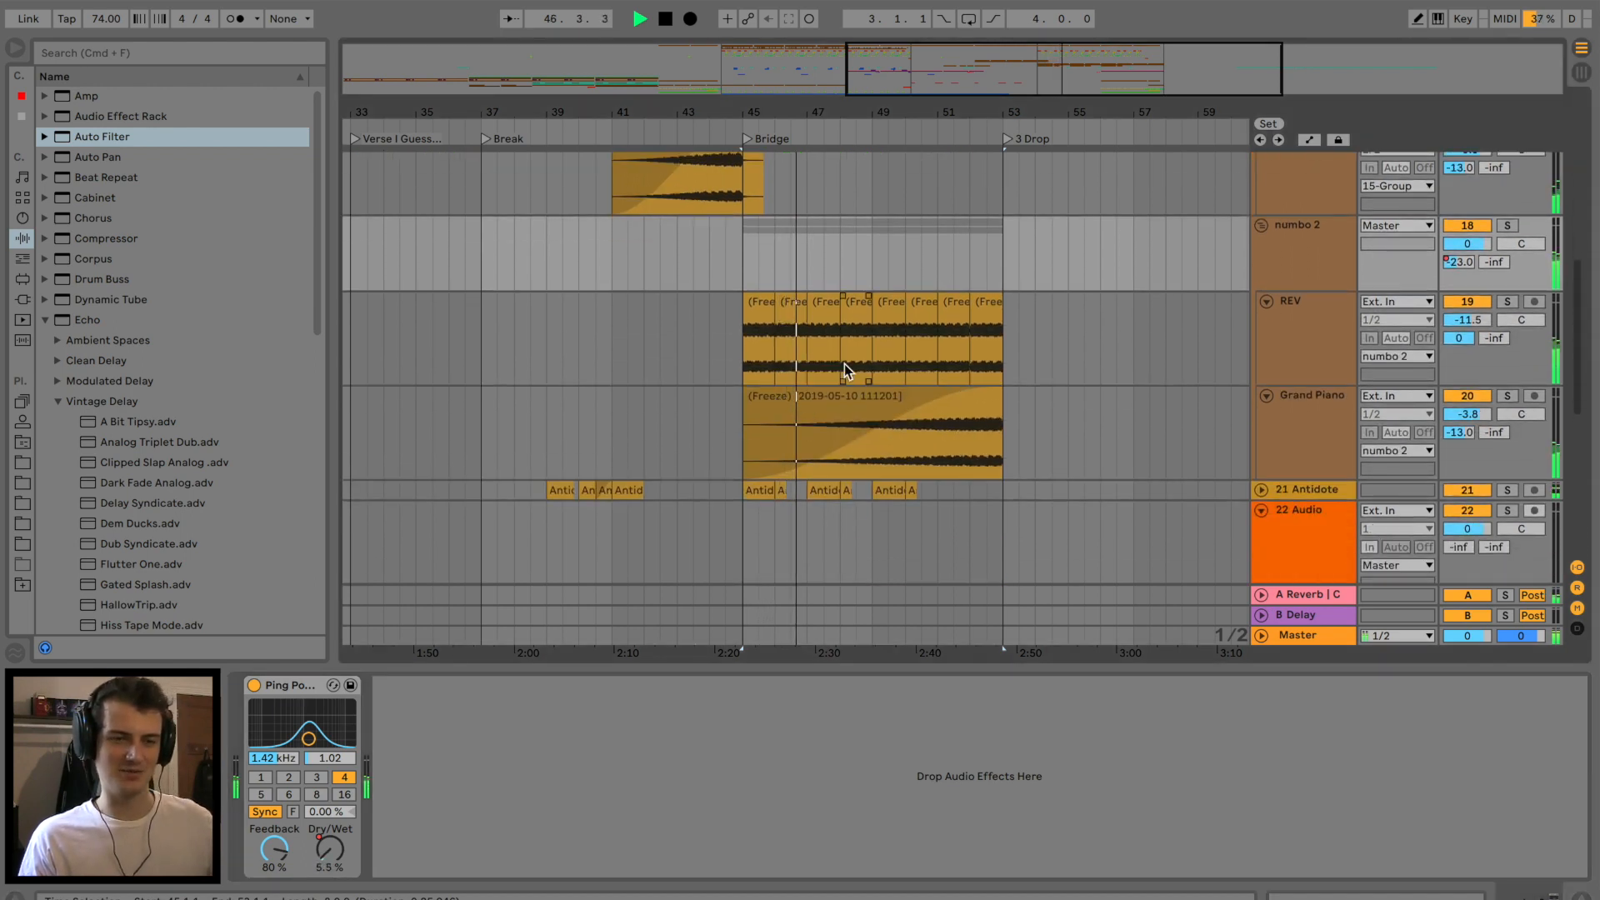
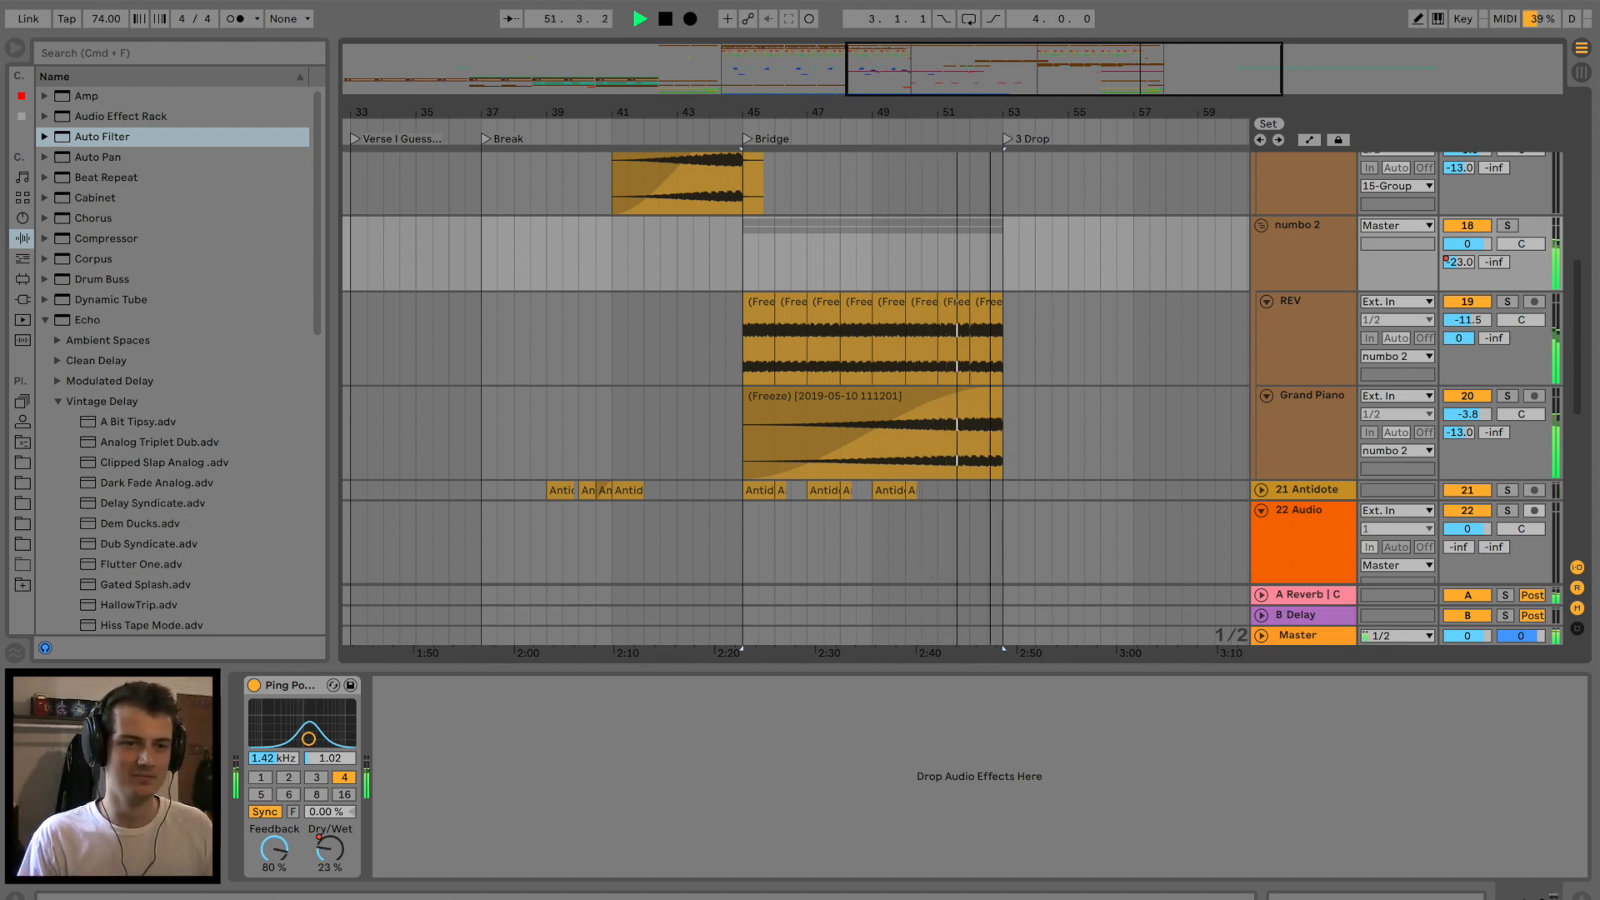
{"action": "left_click_drag", "start_coordinate": [990, 111], "coordinate": [991, 159]}
{"action": "key", "text": "space"}
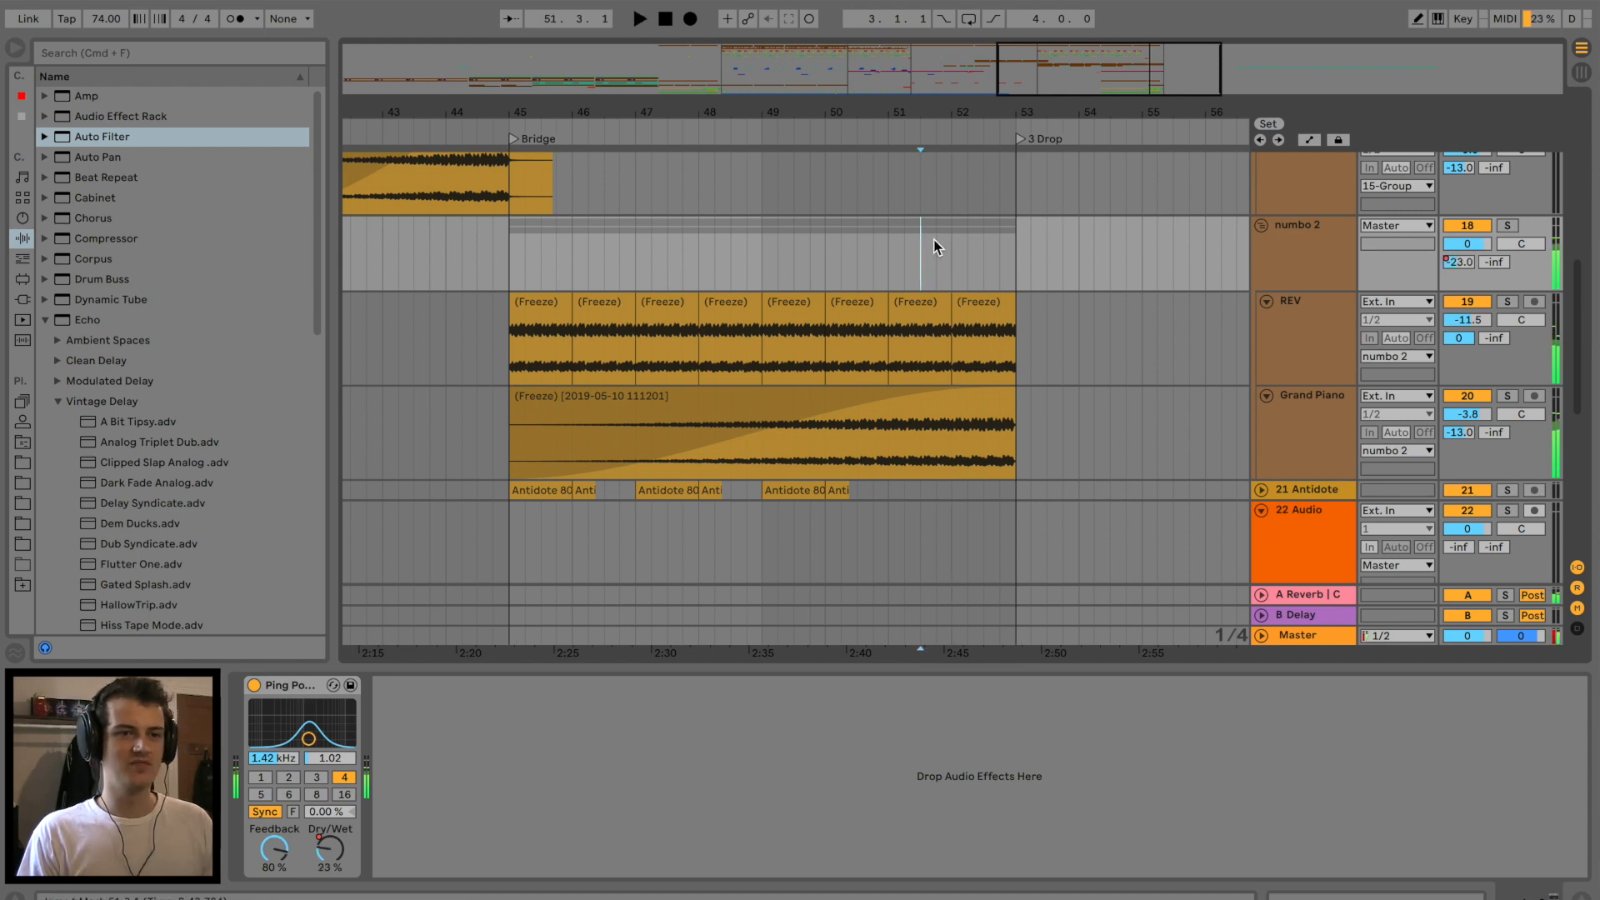
{"action": "scroll", "coordinate": [933, 241], "scroll_direction": "up", "scroll_amount": 10}
{"action": "left_click", "coordinate": [903, 399]}
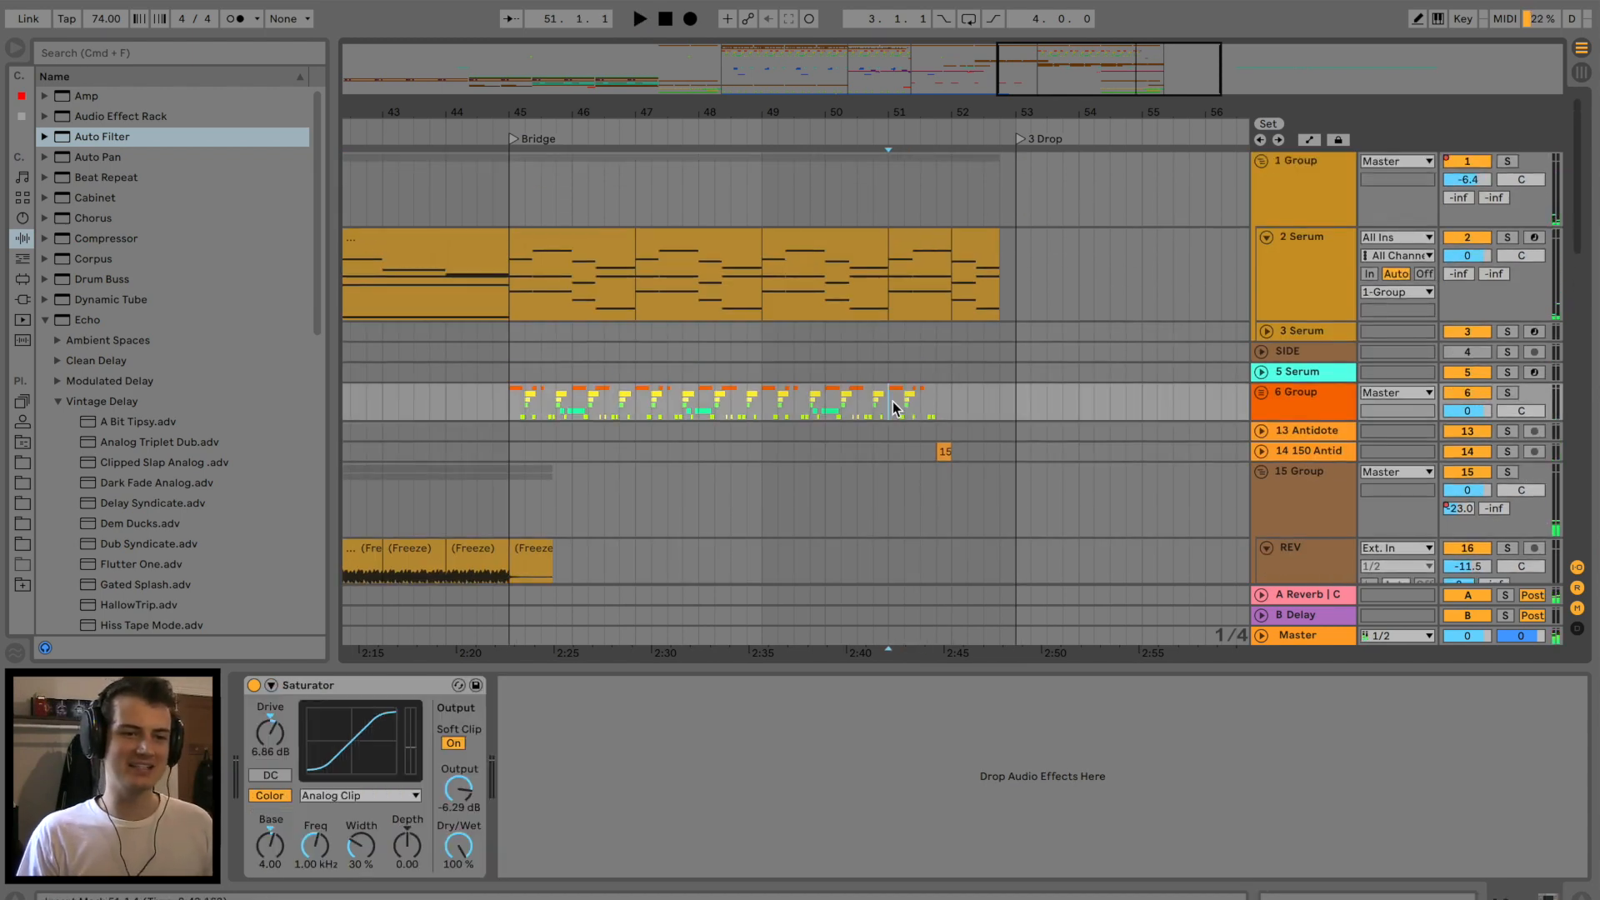
Solo 43 Antidote and audition its drum fill from bar 51.4.
{"action": "scroll", "coordinate": [975, 493], "scroll_direction": "down", "scroll_amount": 10}
{"action": "left_click", "coordinate": [937, 443]}
{"action": "key", "text": "space"}
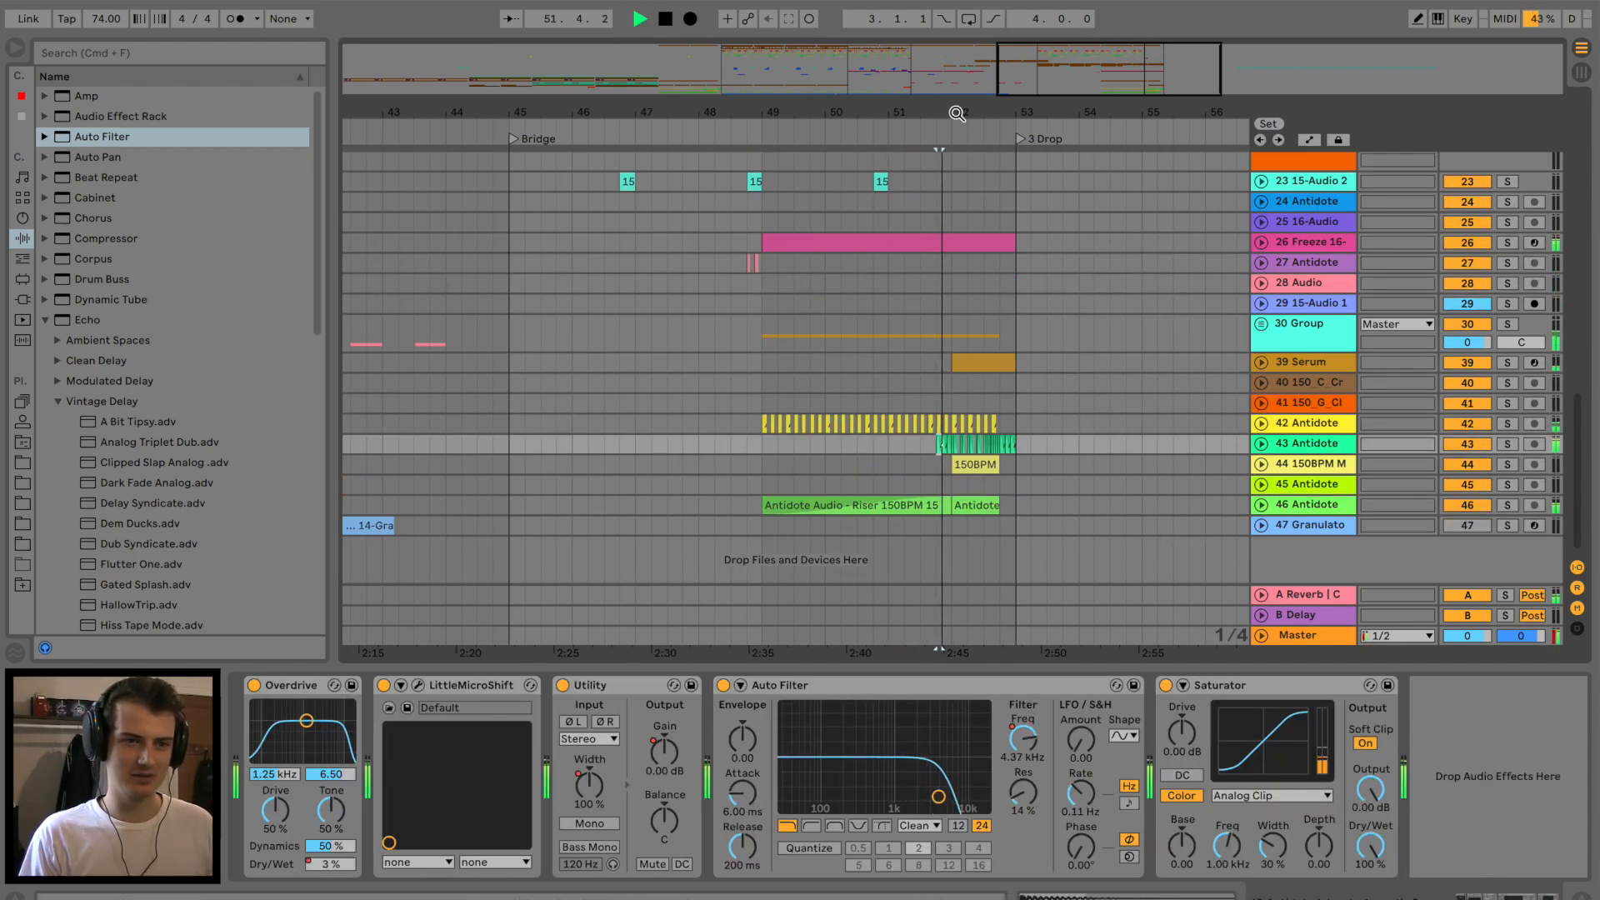
{"action": "key", "text": "plus"}
{"action": "key", "text": "space"}
{"action": "left_click", "coordinate": [1506, 444]}
{"action": "key", "text": "space"}
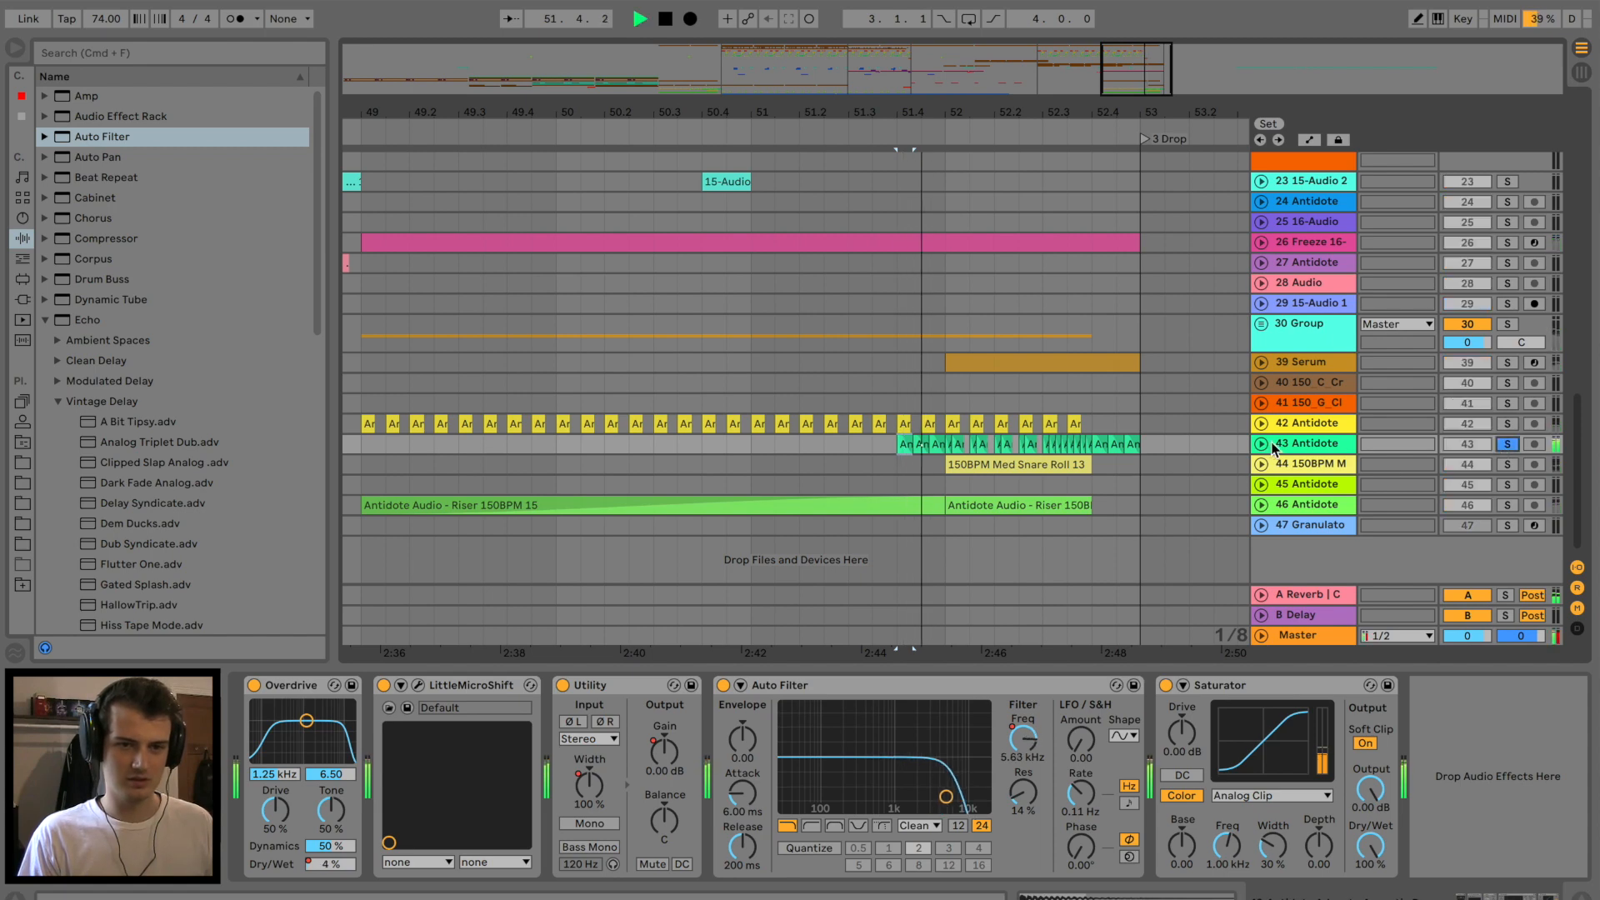
Raise 43 Antidote's Auto Filter Frequency automation at bar 51.4 to about 19.9 kHz, unsolo it, and insert an audio track below.
{"action": "left_click", "coordinate": [1261, 444]}
{"action": "key", "text": "space"}
{"action": "key", "text": "a"}
{"action": "left_click_drag", "start_coordinate": [895, 478], "coordinate": [896, 456]}
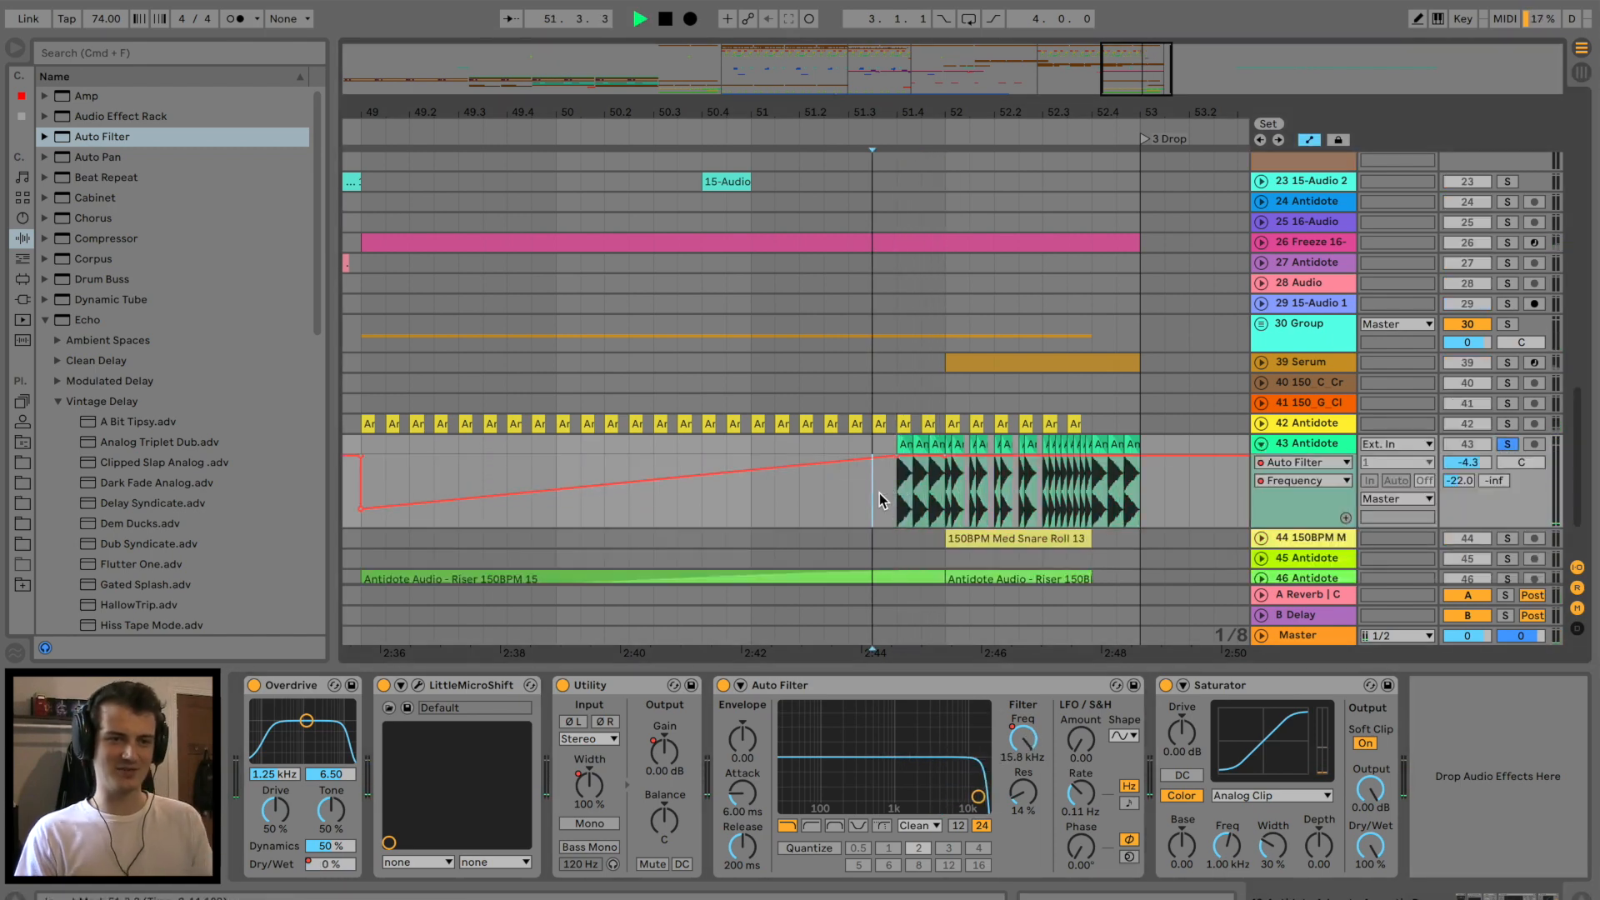
{"action": "left_click", "coordinate": [1506, 444]}
{"action": "key", "text": "space"}
{"action": "key", "text": "space"}
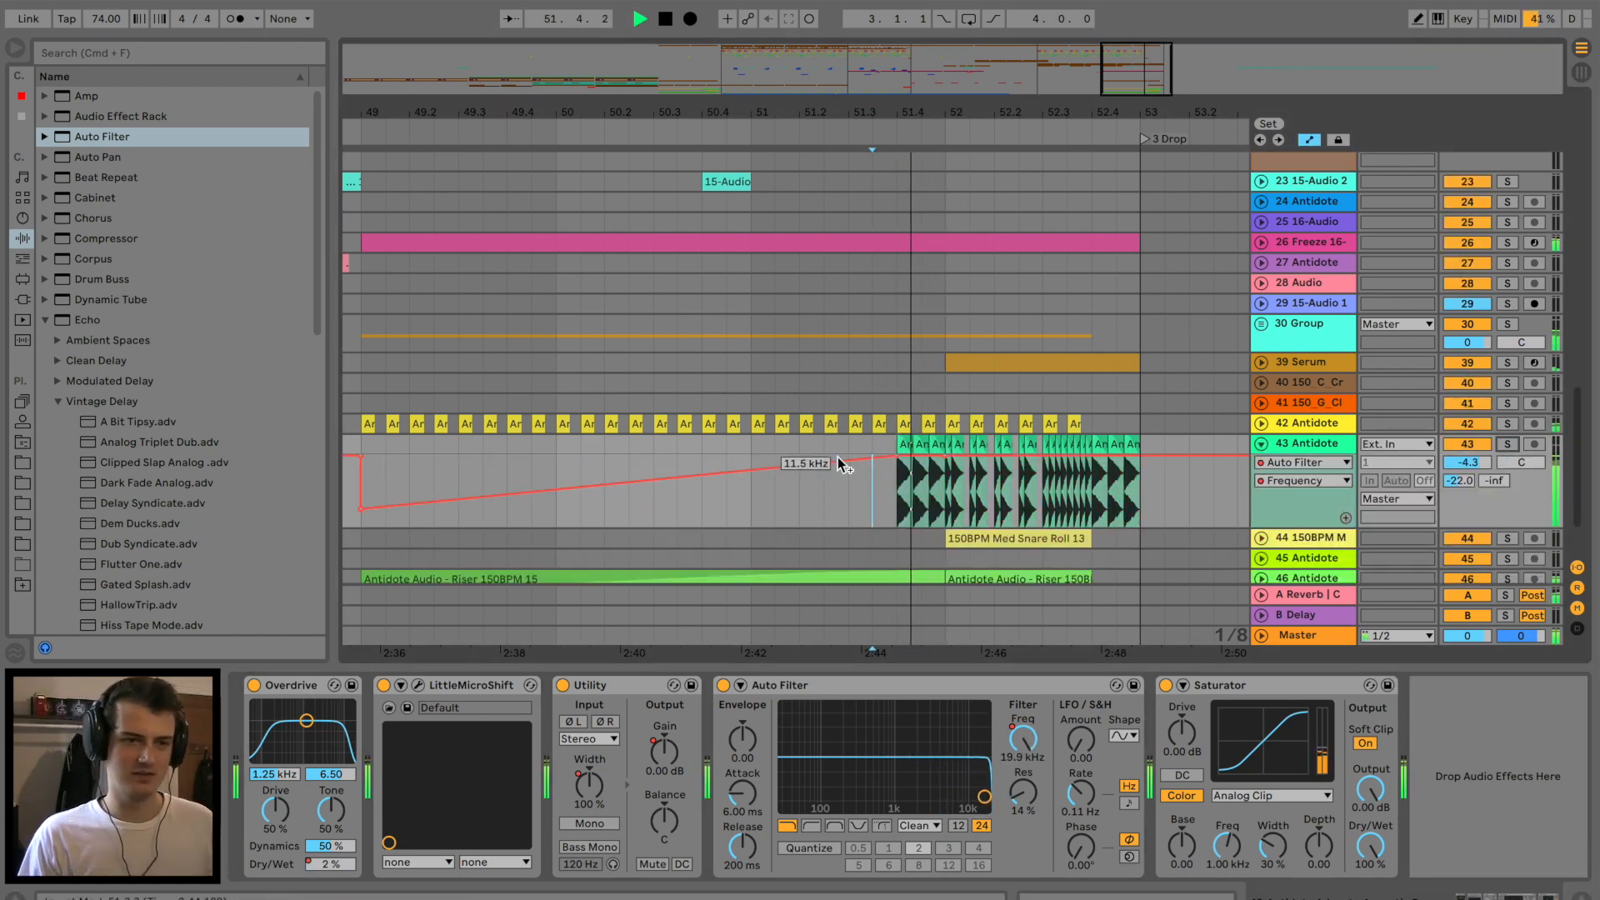
{"action": "key", "text": "space"}
{"action": "key", "text": "super+t"}
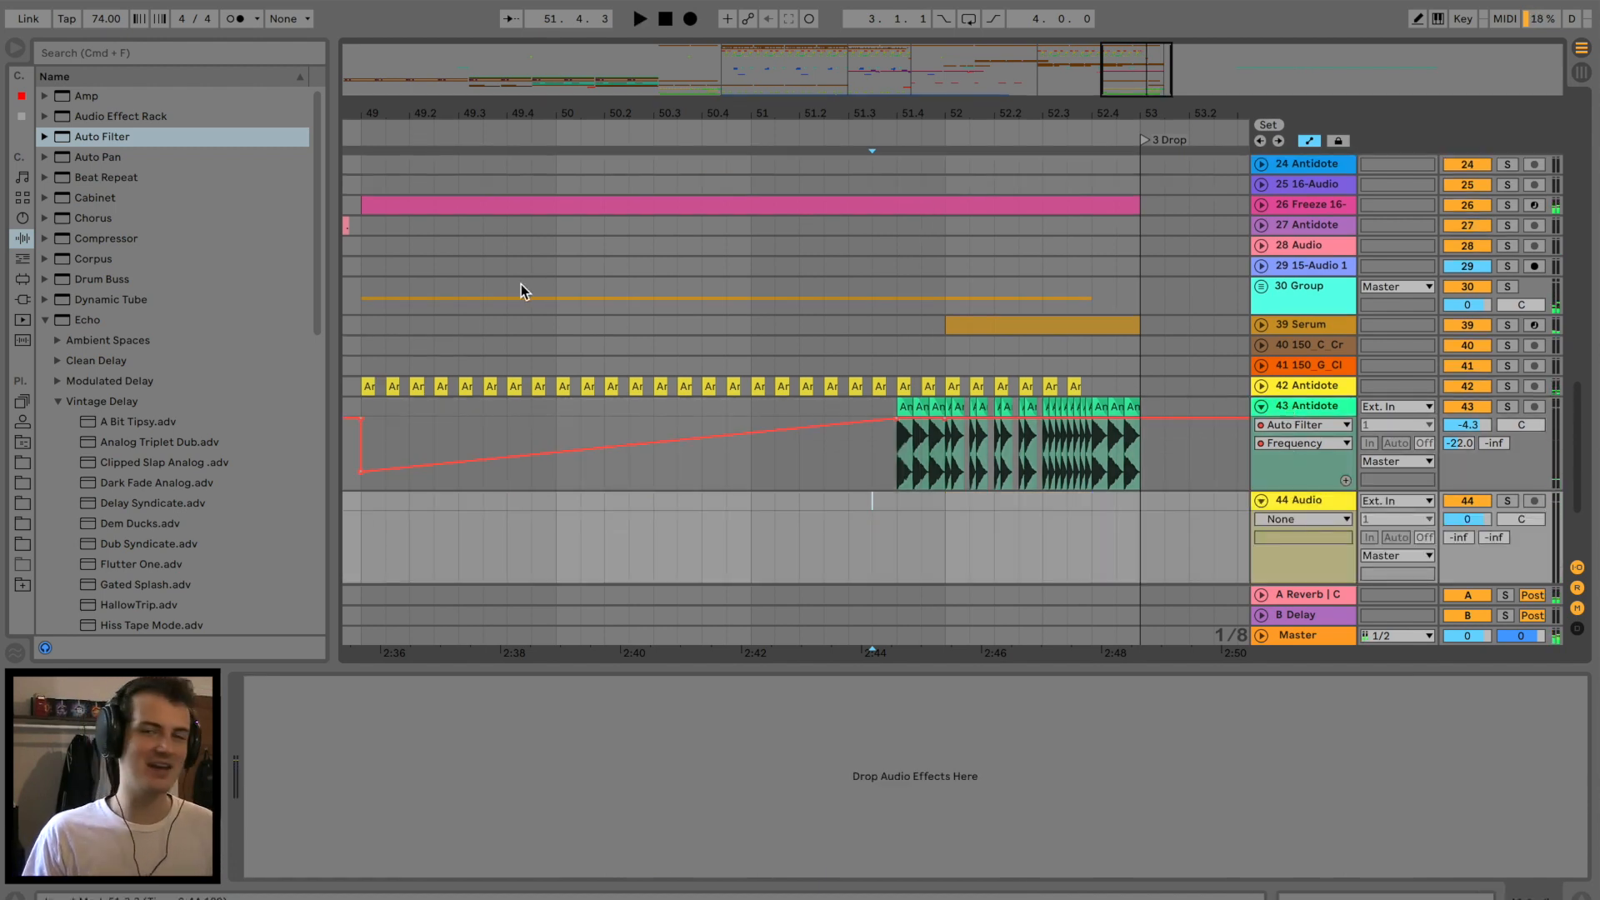
{"action": "left_click", "coordinate": [178, 52]}
{"action": "type", "text": "tank af cinematic"}
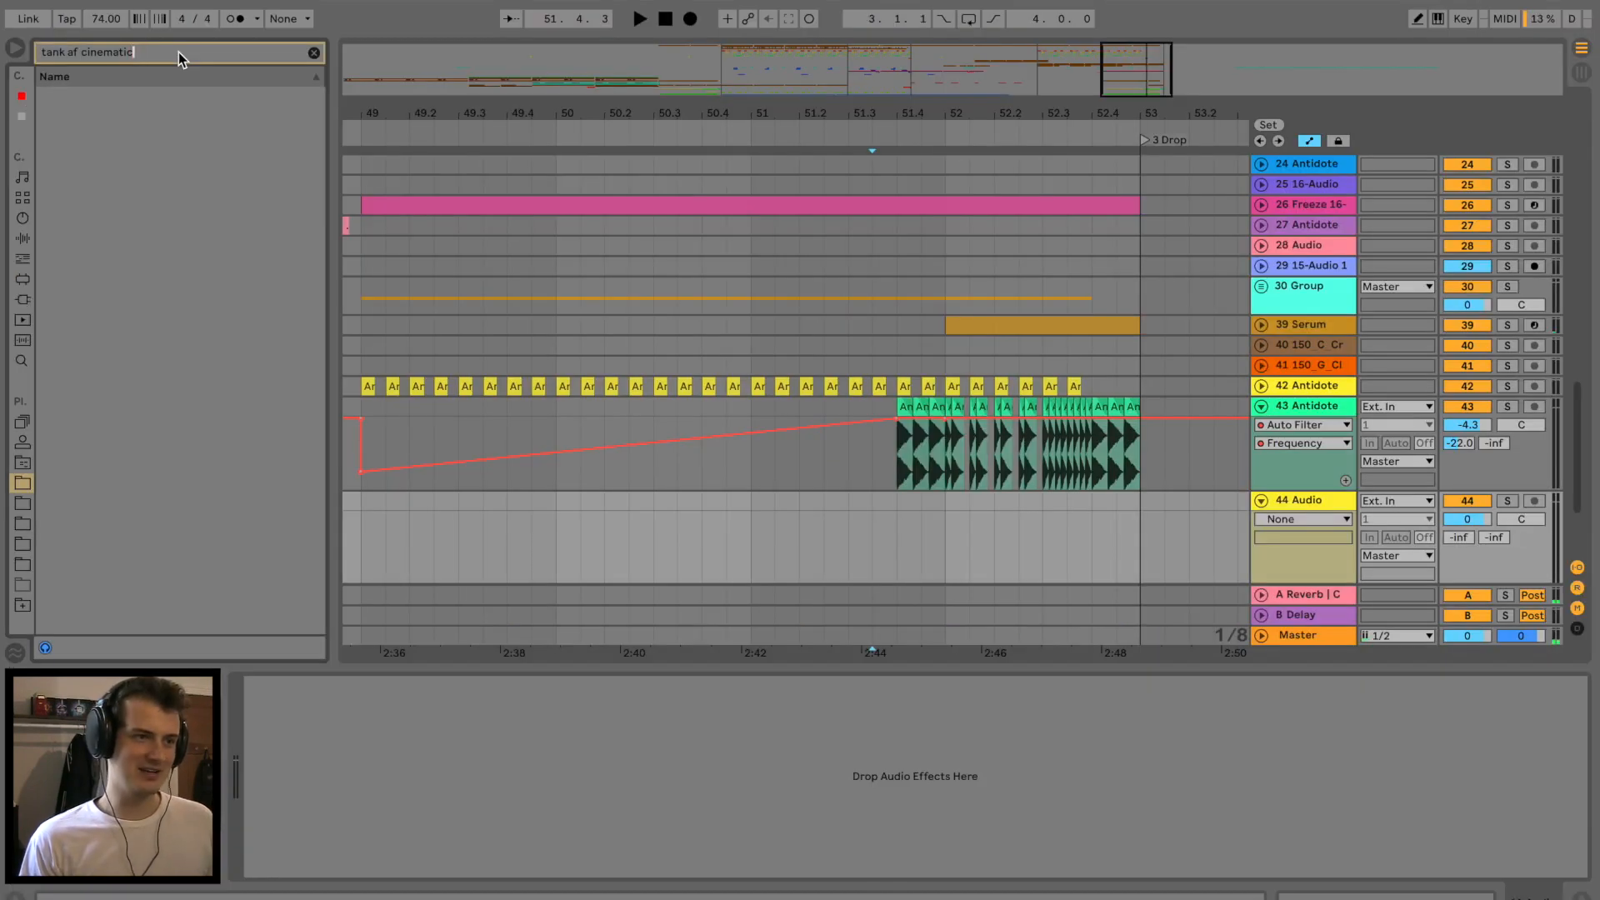
{"action": "key", "text": "ctrl+a"}
{"action": "key", "text": "BackSpace"}
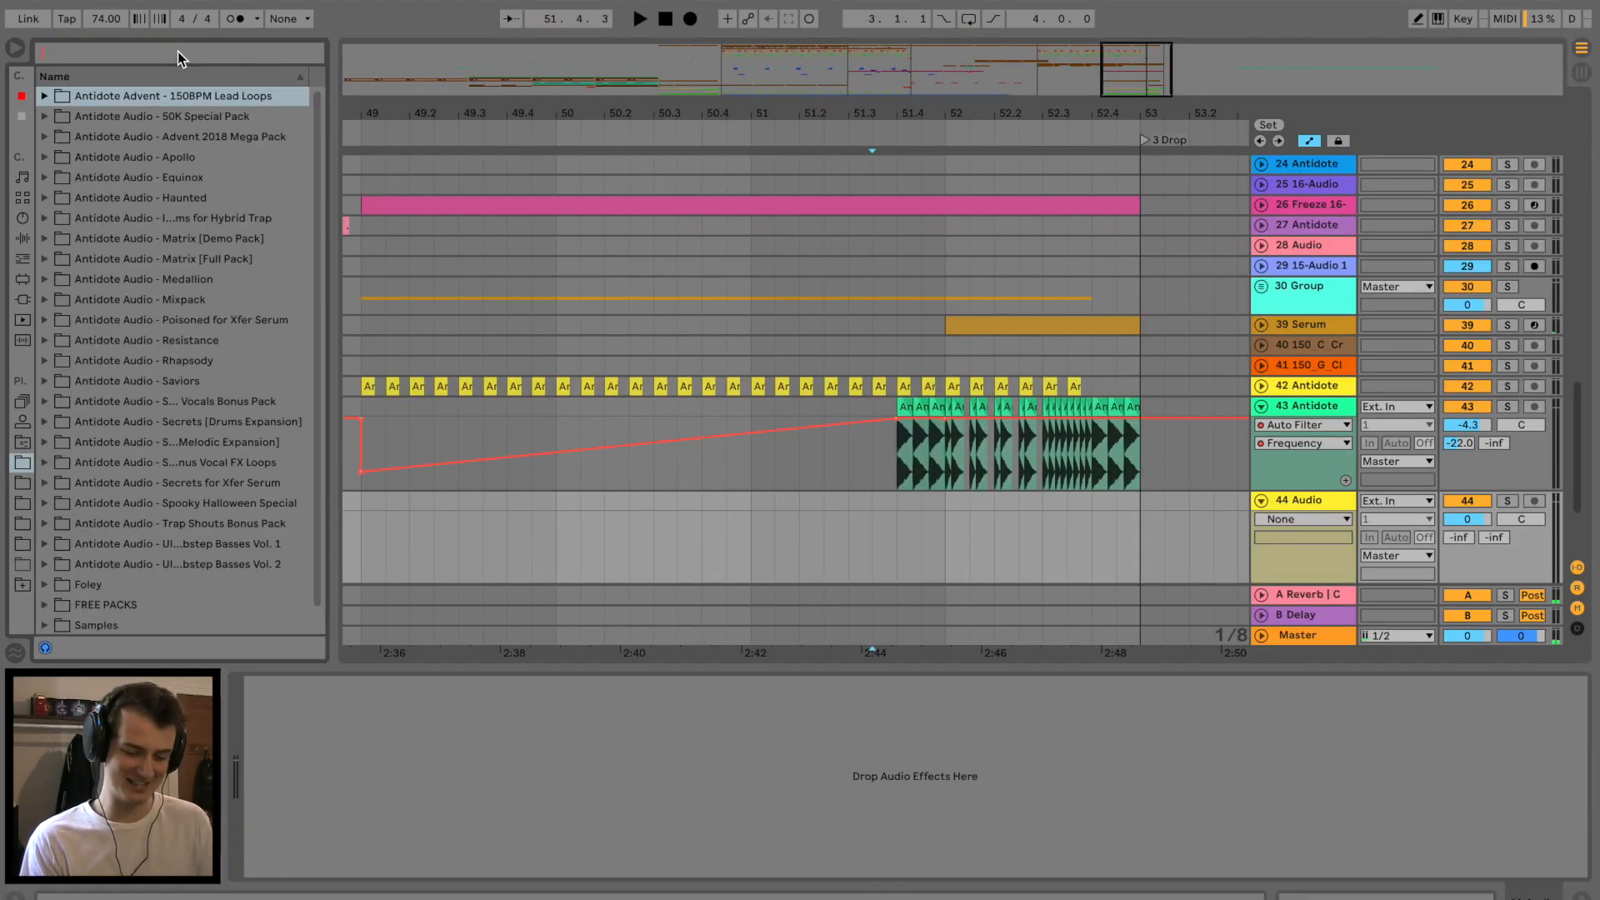
{"action": "key", "text": "super+space"}
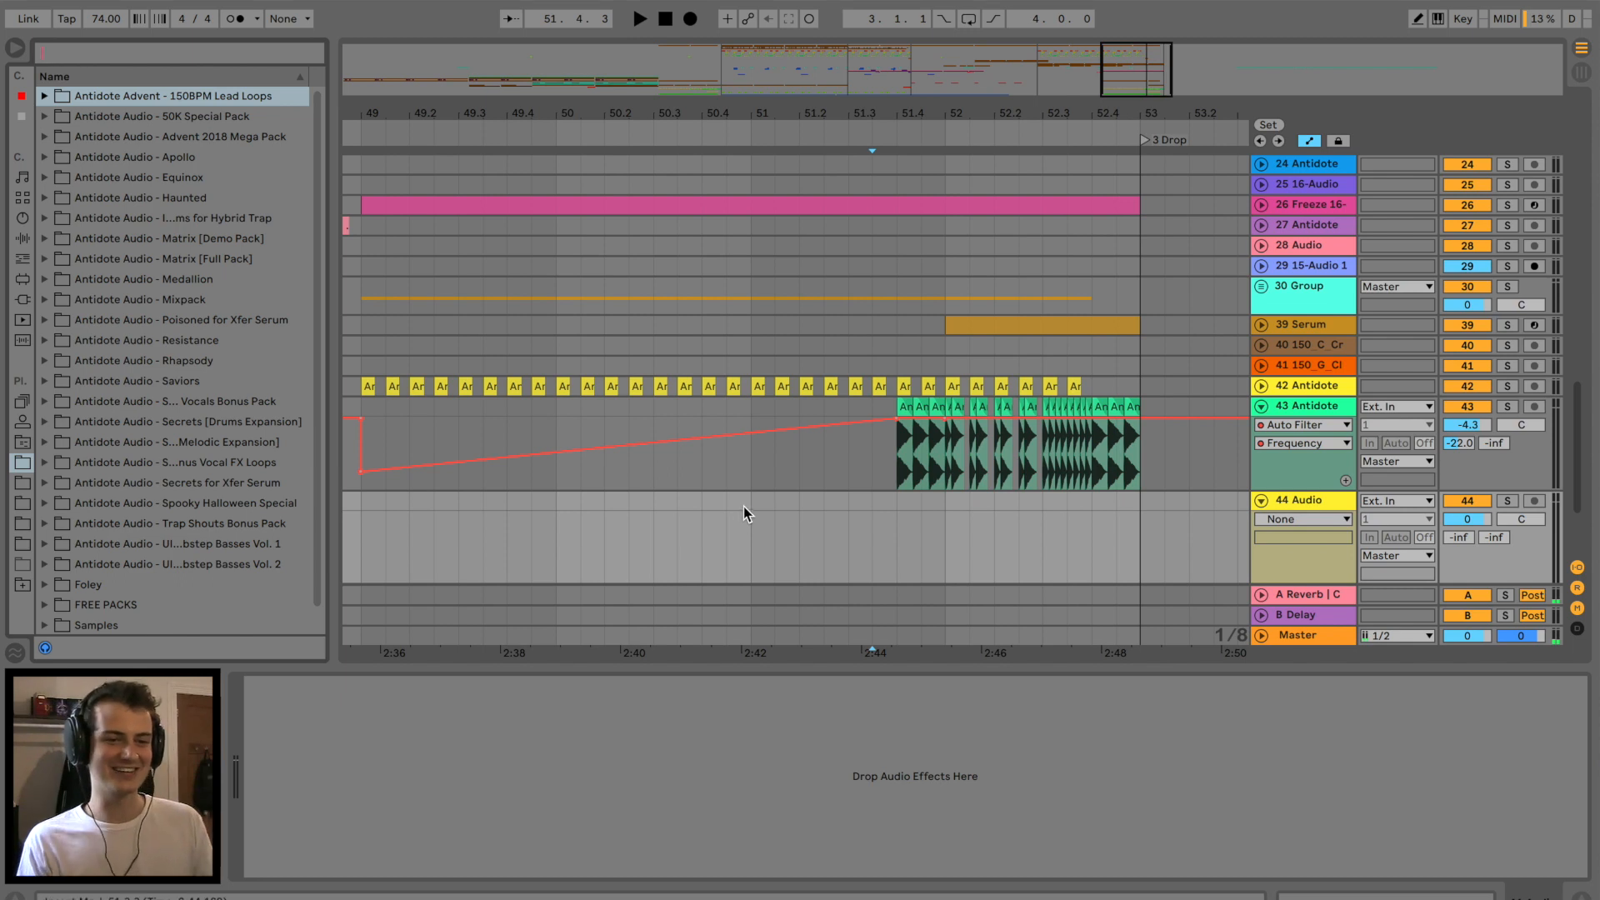
Open the Toms folder of Antidote Audio - Apollo and audition its low tom samples.
{"action": "left_click", "coordinate": [749, 500]}
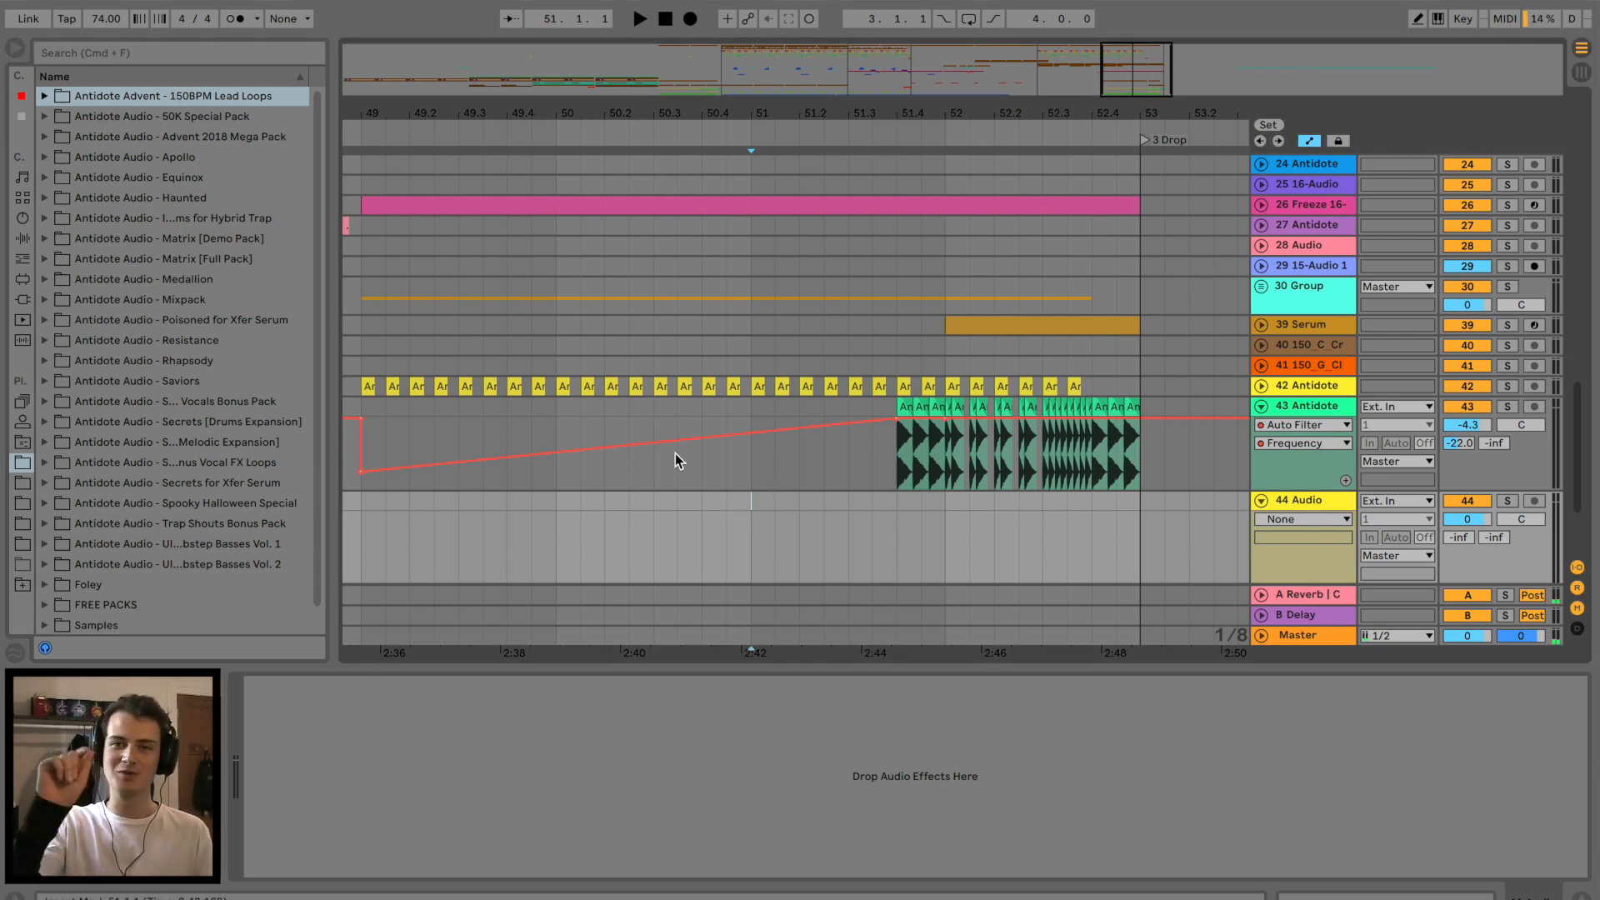
{"action": "left_click", "coordinate": [44, 156]}
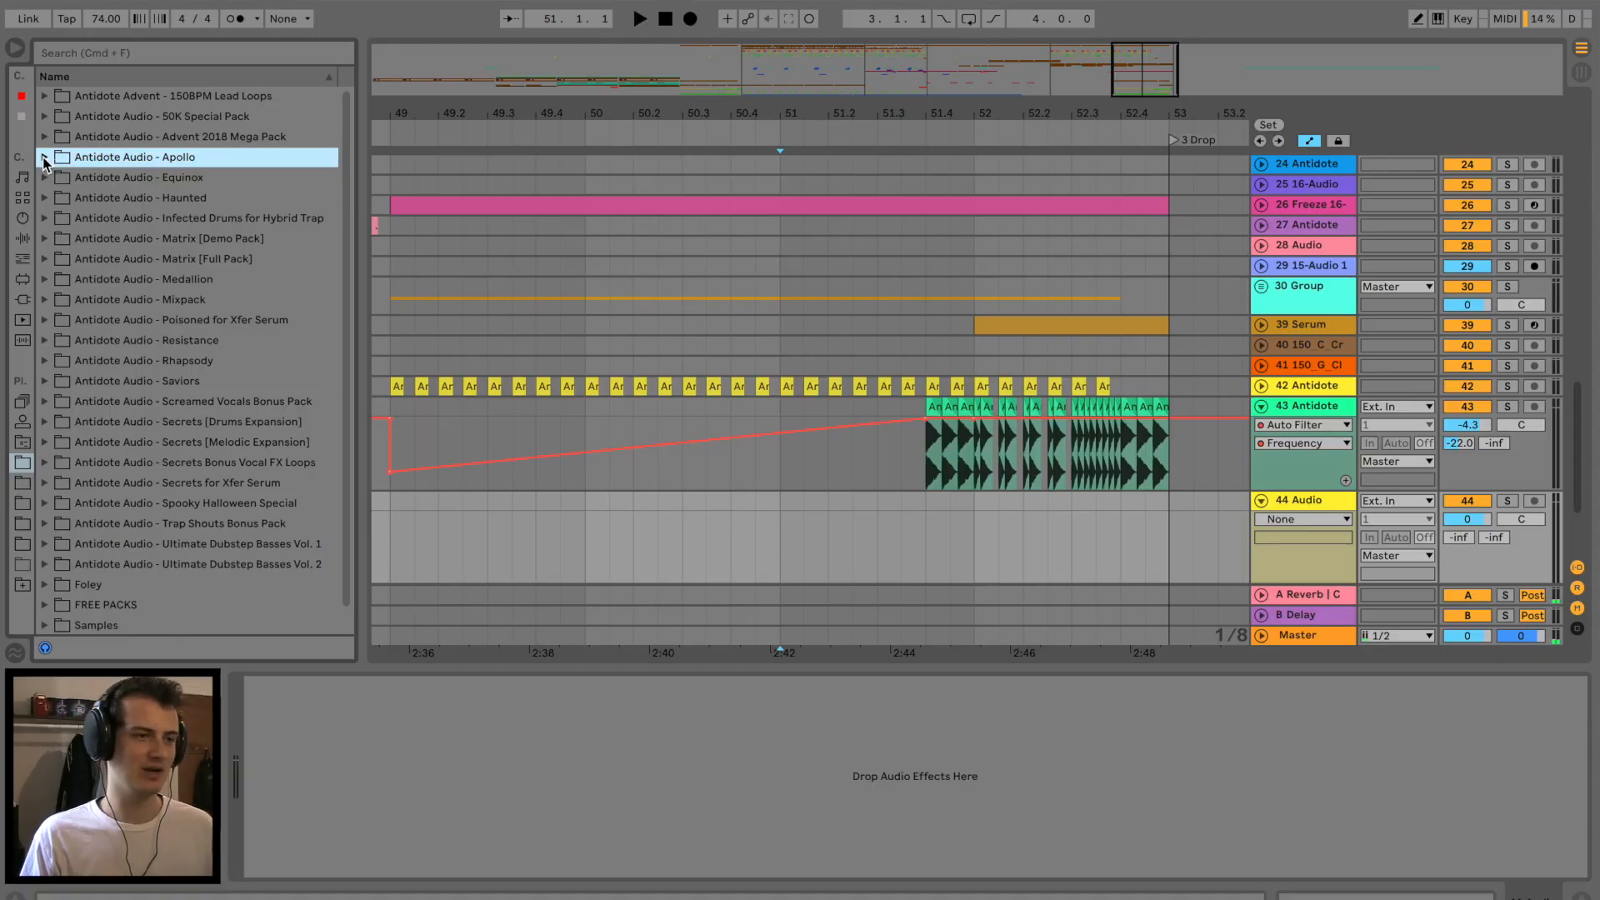
{"action": "left_click", "coordinate": [57, 319]}
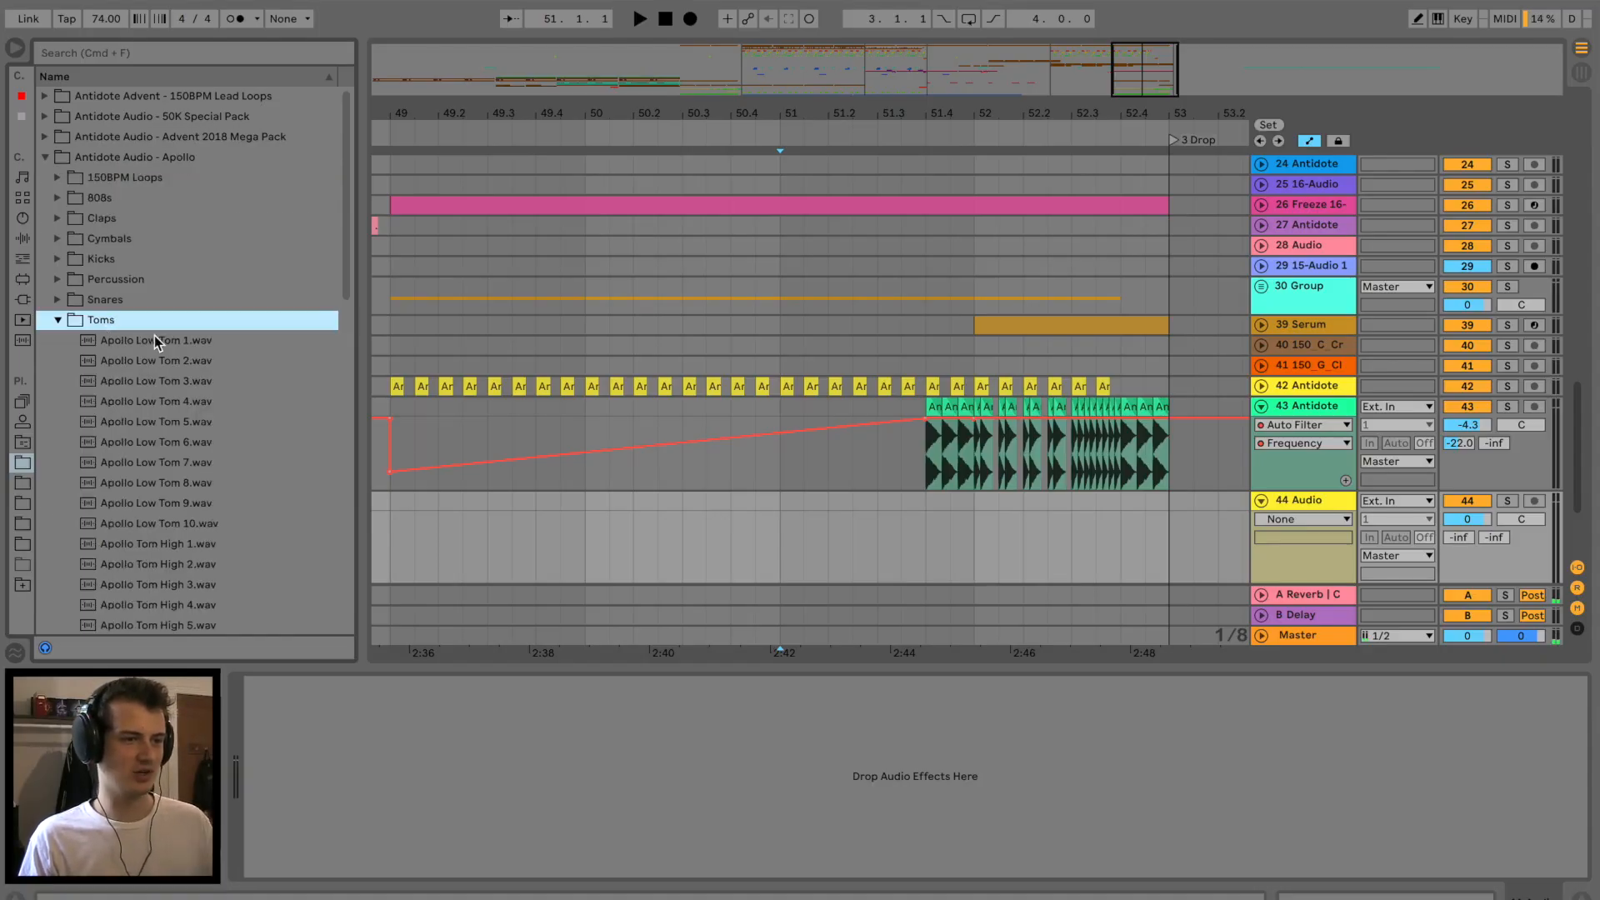
{"action": "scroll", "coordinate": [154, 335], "scroll_direction": "down", "scroll_amount": 5}
{"action": "left_click", "coordinate": [208, 240]}
{"action": "left_click", "coordinate": [200, 219]}
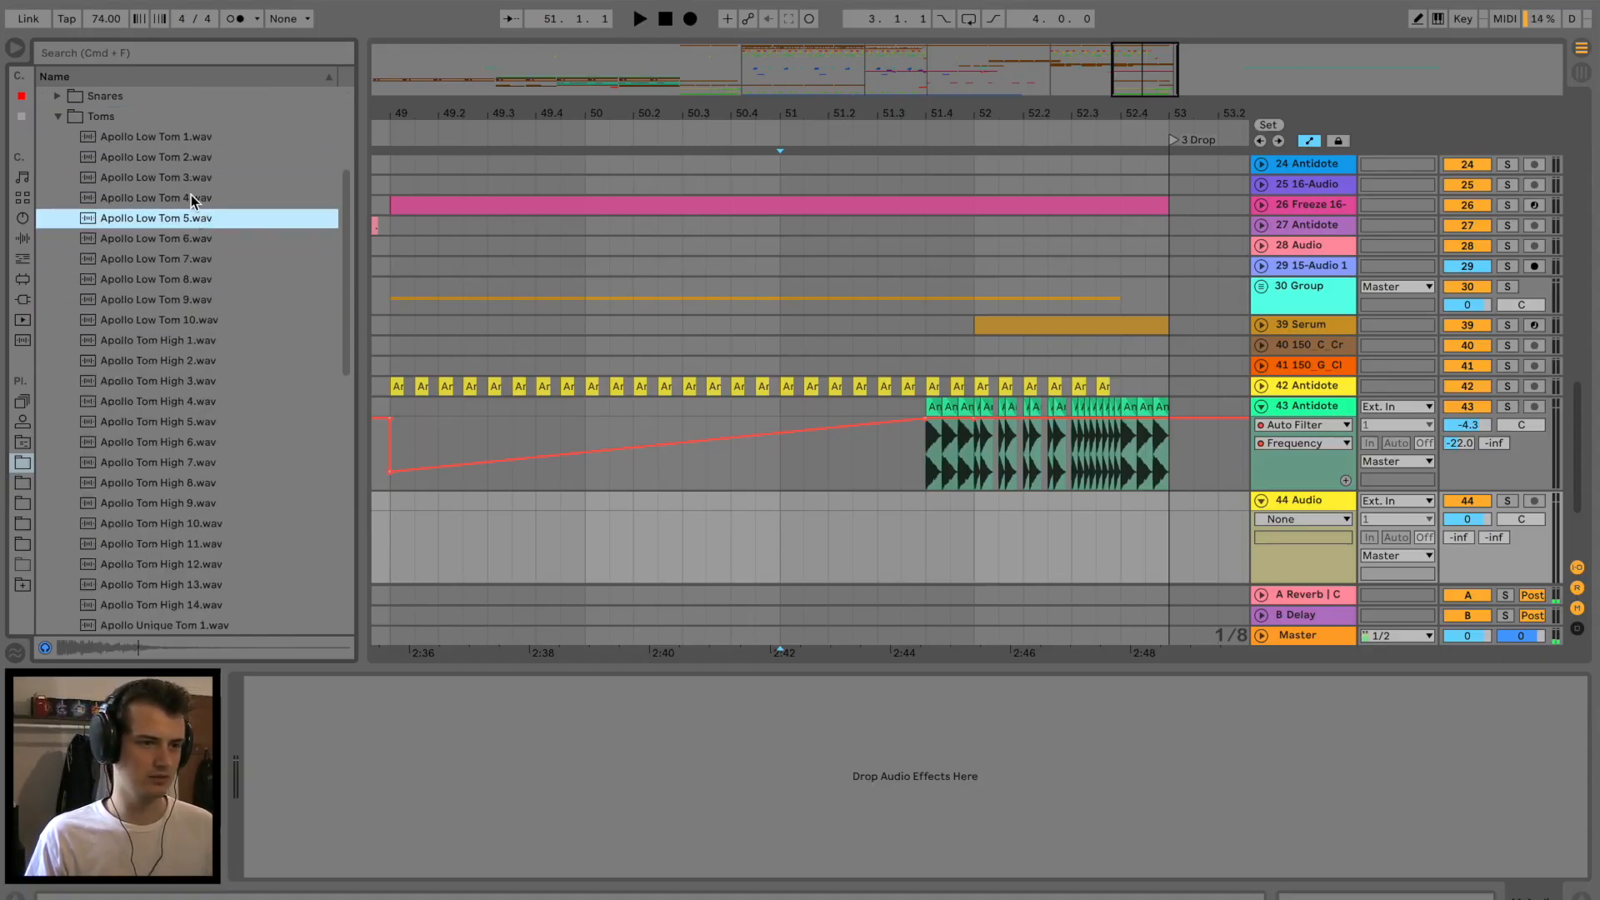
{"action": "left_click", "coordinate": [191, 196]}
{"action": "left_click", "coordinate": [190, 178]}
{"action": "left_click", "coordinate": [188, 157]}
{"action": "key", "text": "Up"}
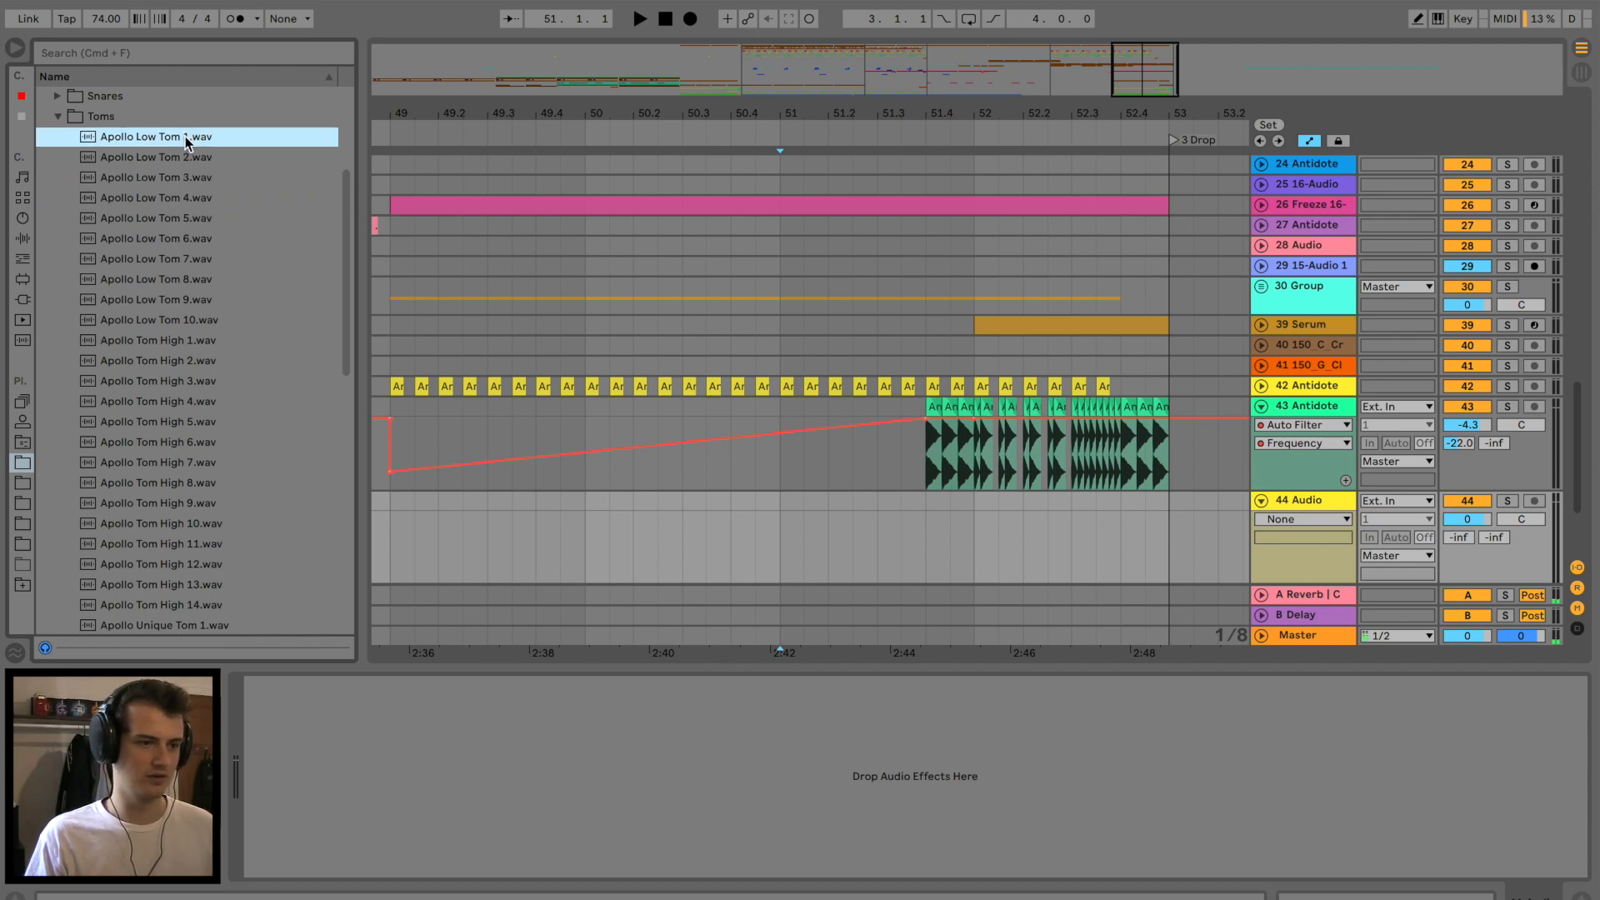
Place Apollo Low Tom 1 at bar 51.4 on the new track 44 and listen to it against the kick fill.
{"action": "left_click_drag", "start_coordinate": [897, 407], "coordinate": [932, 531]}
{"action": "left_click", "coordinate": [848, 515]}
{"action": "key", "text": "space"}
{"action": "left_click_drag", "start_coordinate": [939, 123], "coordinate": [884, 412]}
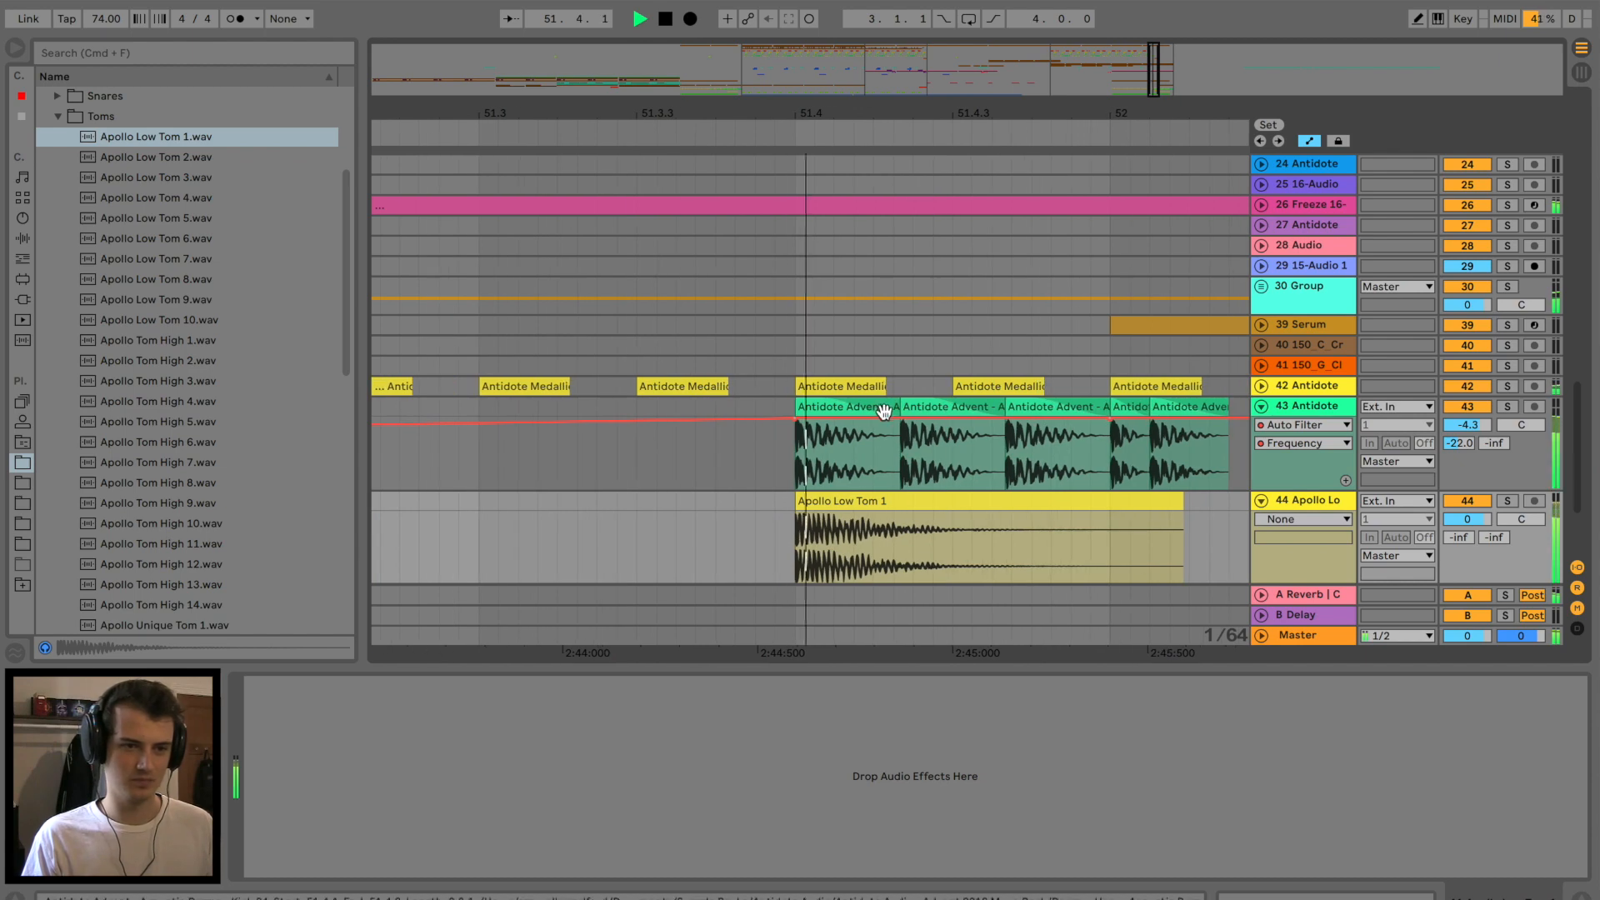
{"action": "key", "text": "space"}
{"action": "left_click_drag", "start_coordinate": [864, 111], "coordinate": [864, 153]}
Preview Apollo Tom High 3 and add two audio tracks below the Apollo Low Tom 1 track.
{"action": "left_click", "coordinate": [205, 389]}
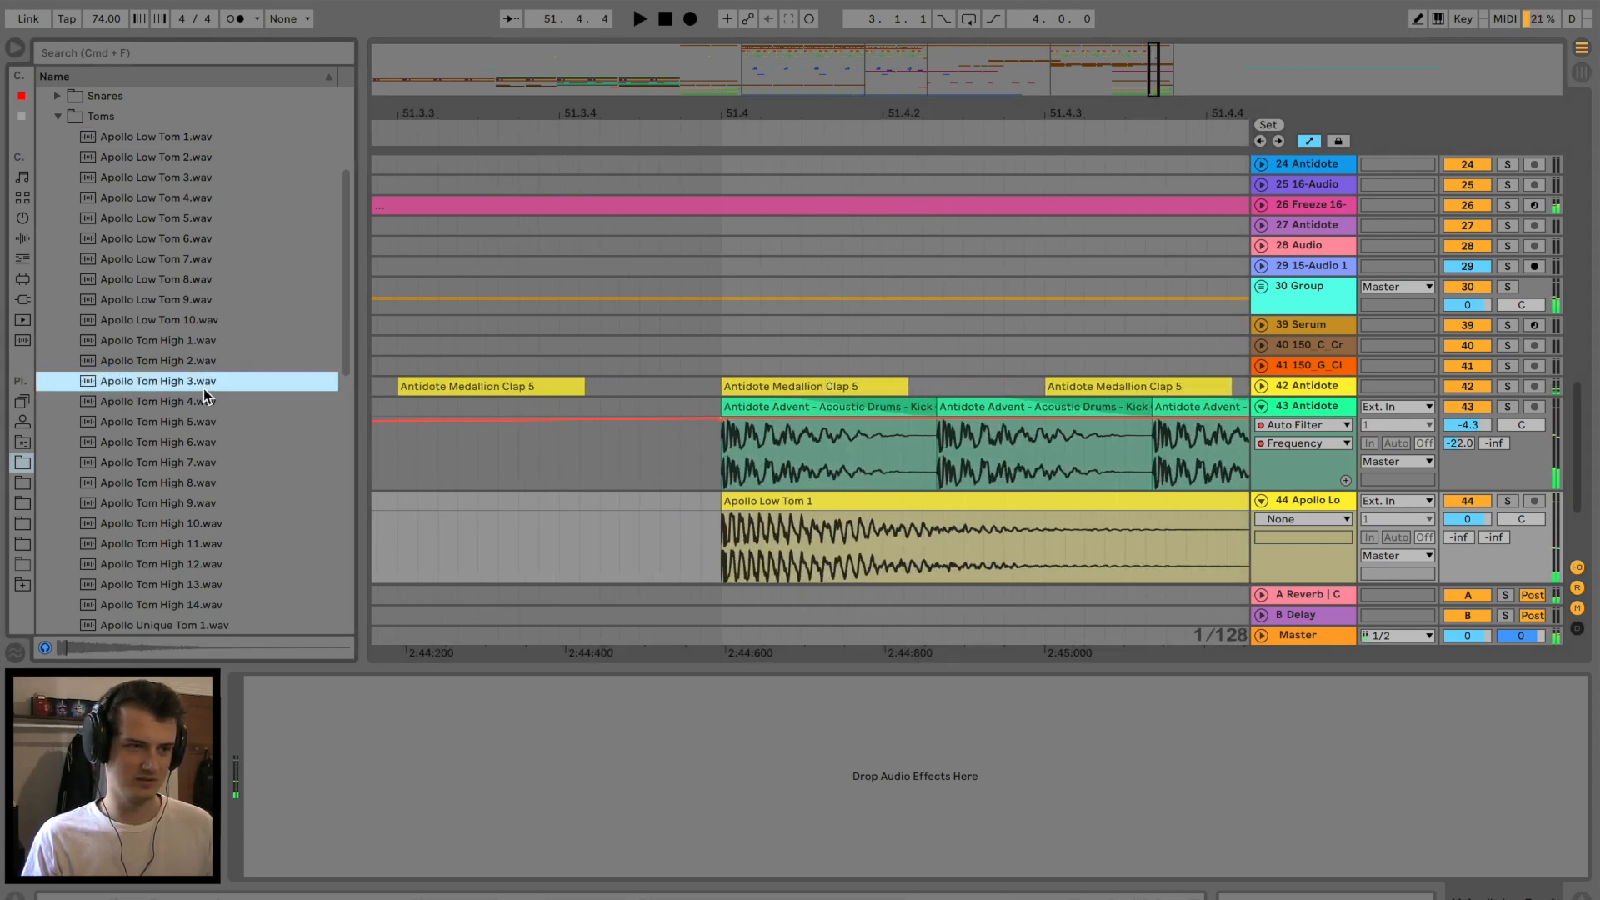
{"action": "left_click", "coordinate": [1276, 366]}
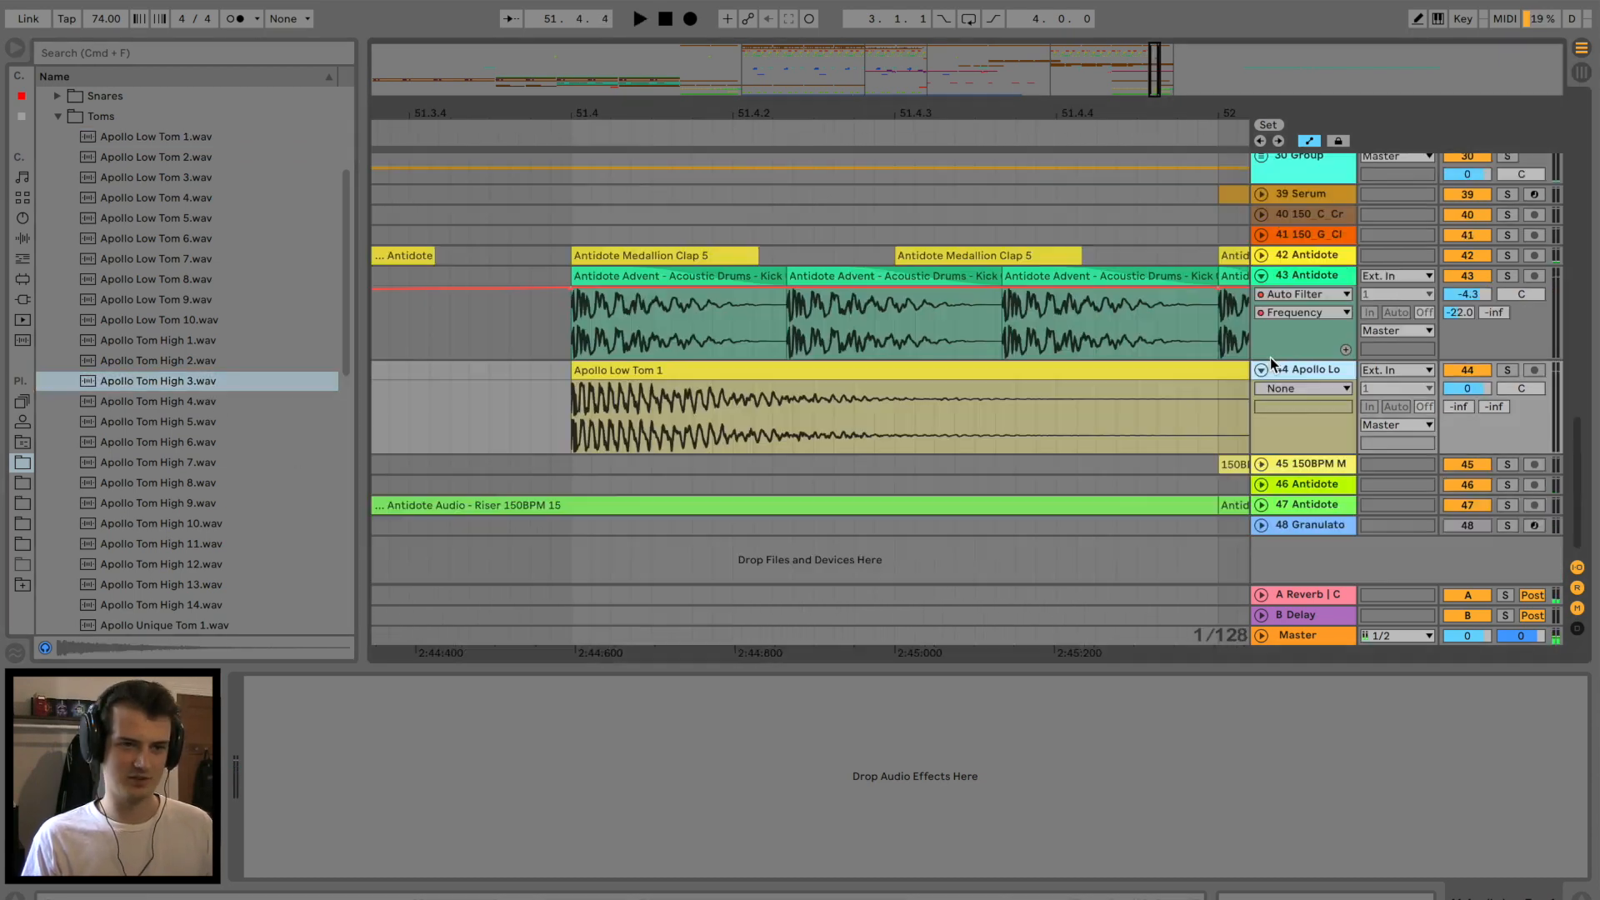
{"action": "key", "text": "super+t"}
{"action": "left_click_drag", "start_coordinate": [810, 118], "coordinate": [811, 114]}
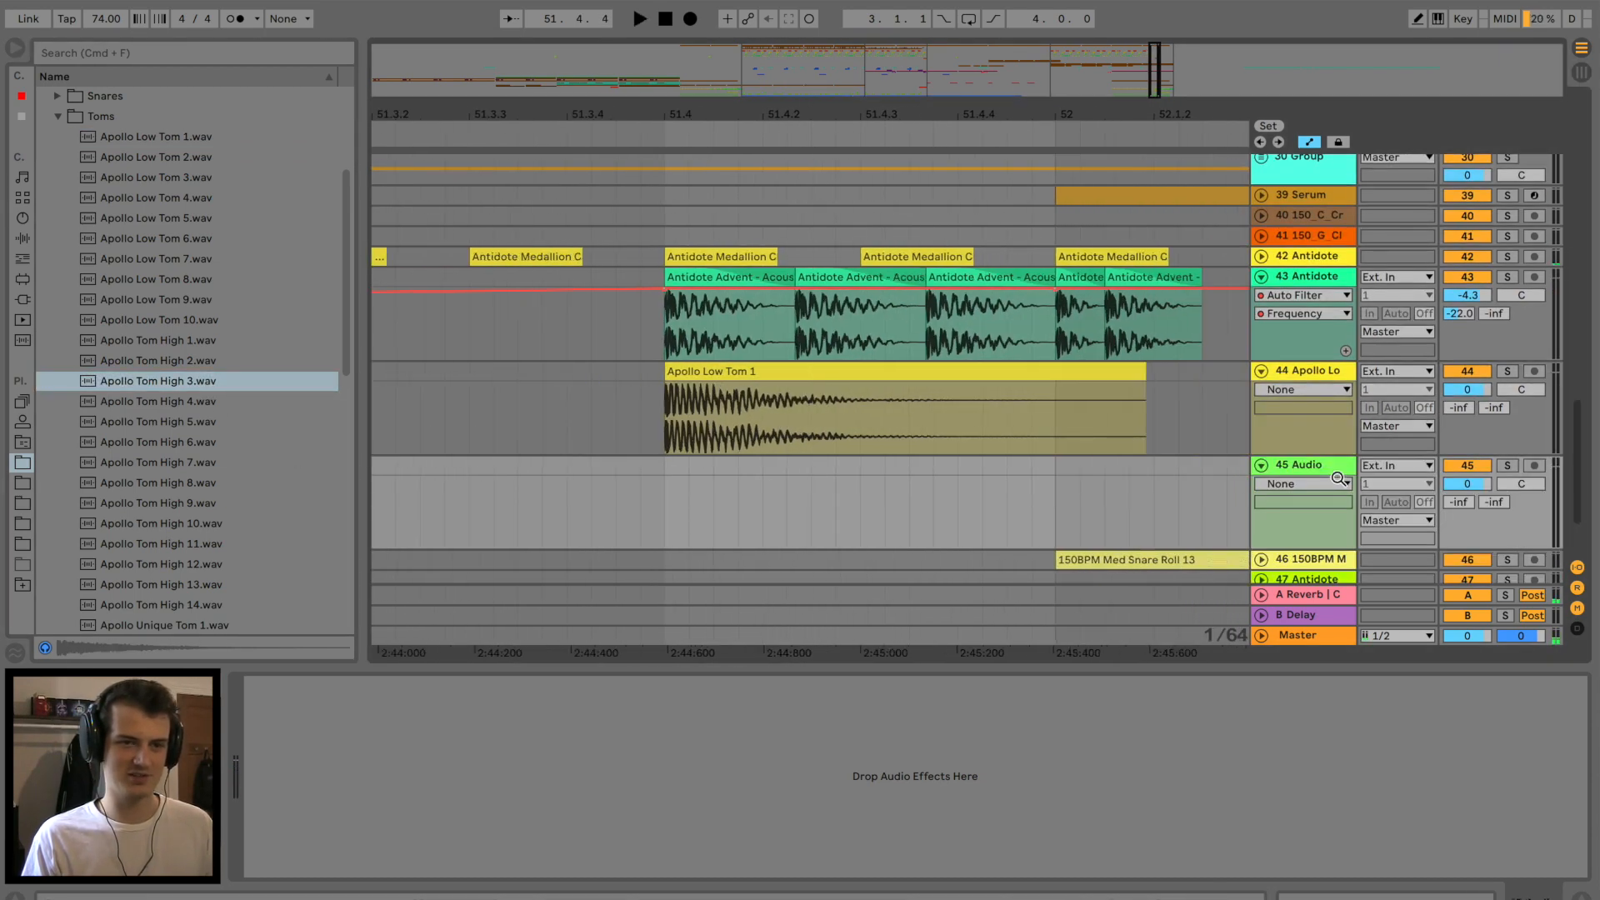
{"action": "key", "text": "super+t"}
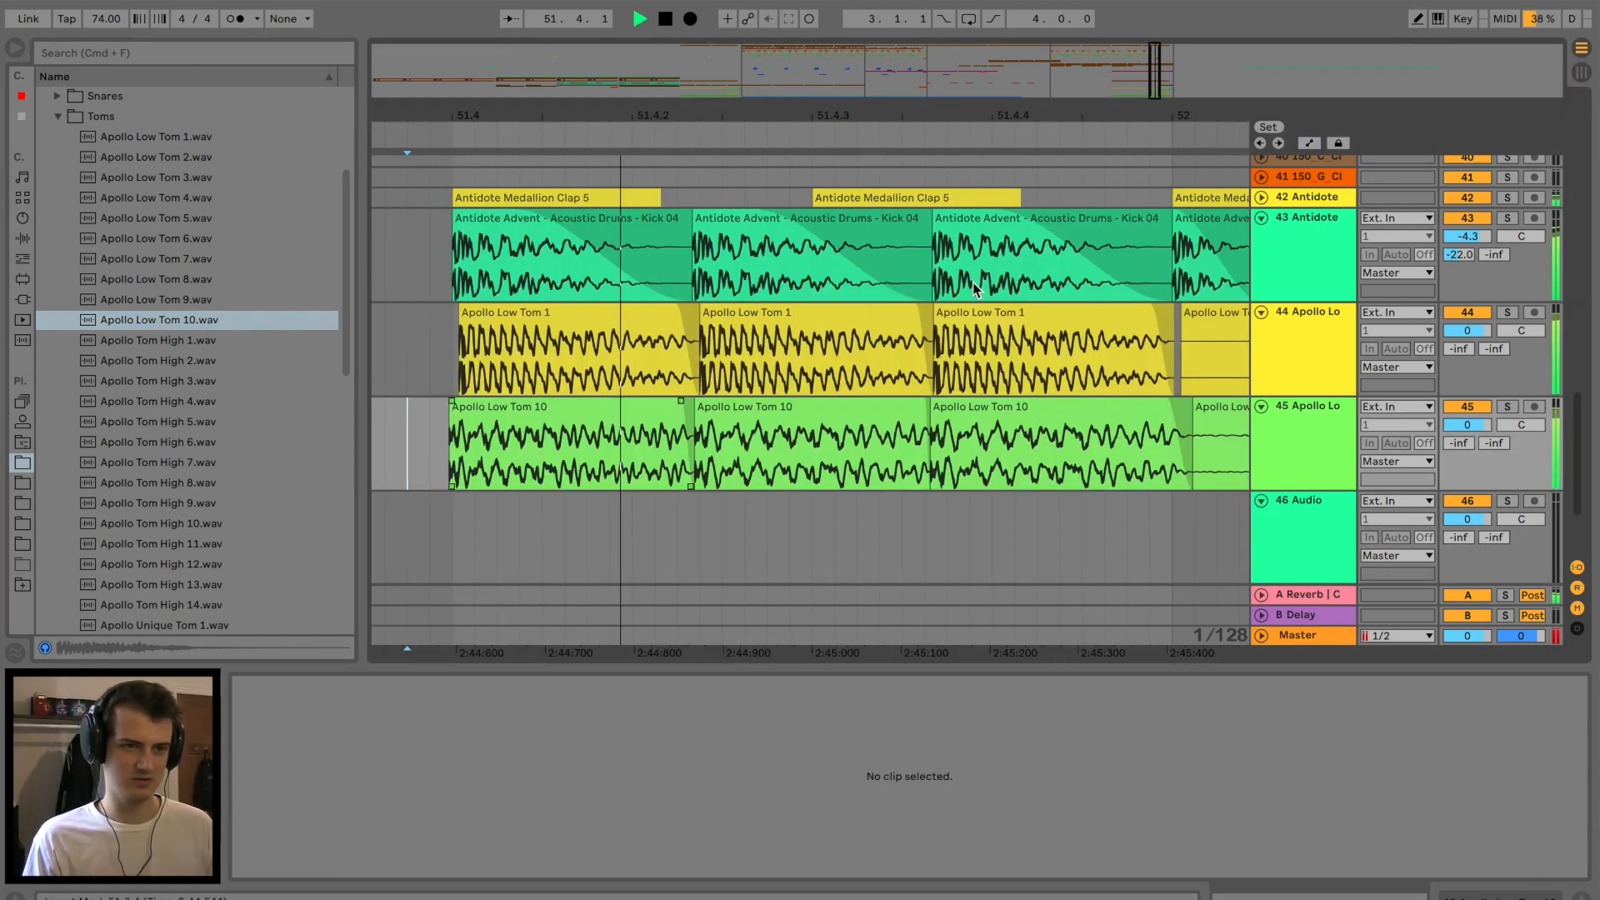
Transpose the second Apollo Low Tom 1 clip down and audition the layered low toms from bar 51.4.
{"action": "left_click", "coordinate": [802, 319]}
{"action": "key", "text": "space"}
{"action": "key", "text": "space"}
{"action": "left_click_drag", "start_coordinate": [344, 806], "coordinate": [345, 839]}
{"action": "key", "text": "space"}
{"action": "left_click", "coordinate": [1030, 314]}
{"action": "key", "text": "space"}
{"action": "key", "text": "space"}
{"action": "key", "text": "space"}
{"action": "key", "text": "space"}
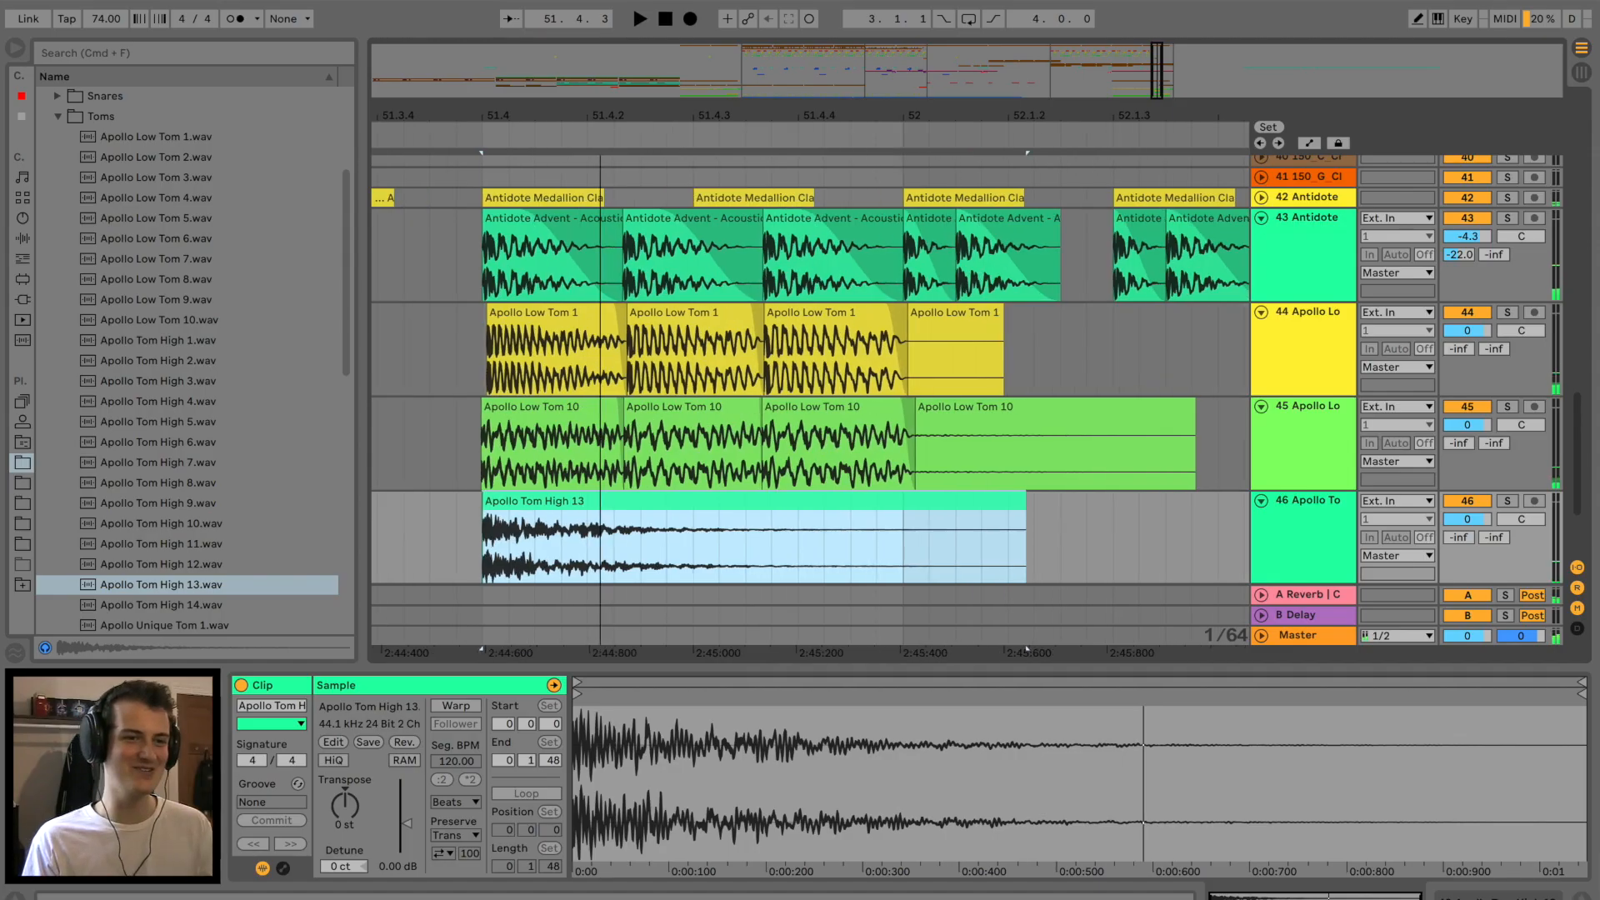
Split Apollo Tom High 13 at the second tom hit and duplicate its first slice twice to follow the low tom hits.
{"action": "left_click_drag", "start_coordinate": [597, 116], "coordinate": [598, 133]}
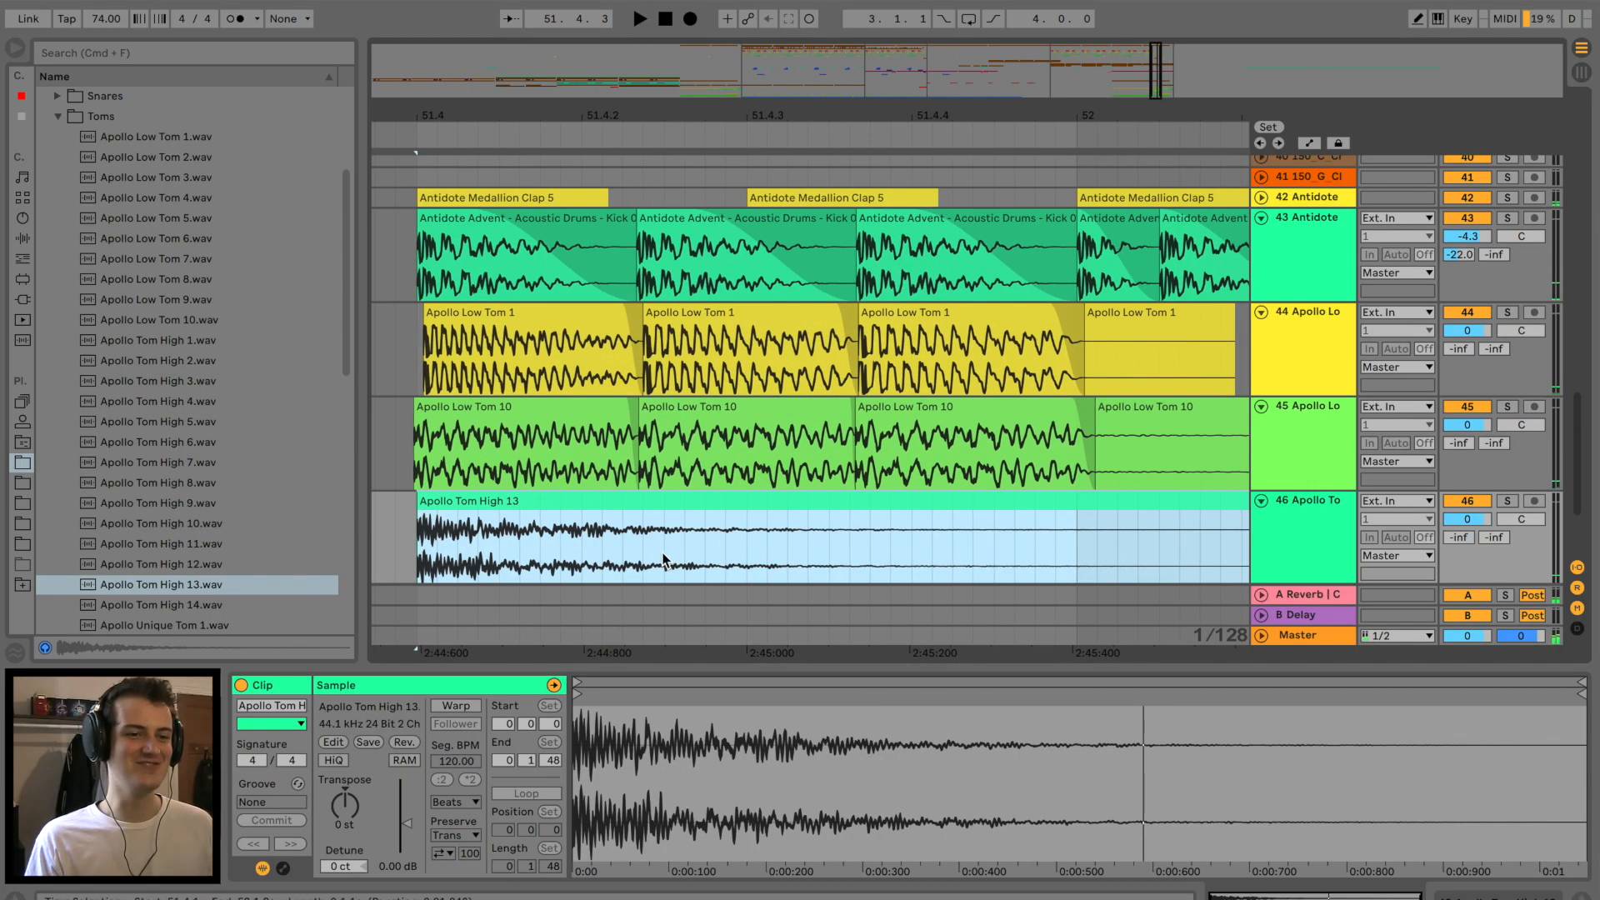
{"action": "left_click", "coordinate": [643, 563]}
{"action": "key", "text": "super+e"}
{"action": "left_click", "coordinate": [601, 486]}
{"action": "left_click", "coordinate": [597, 503]}
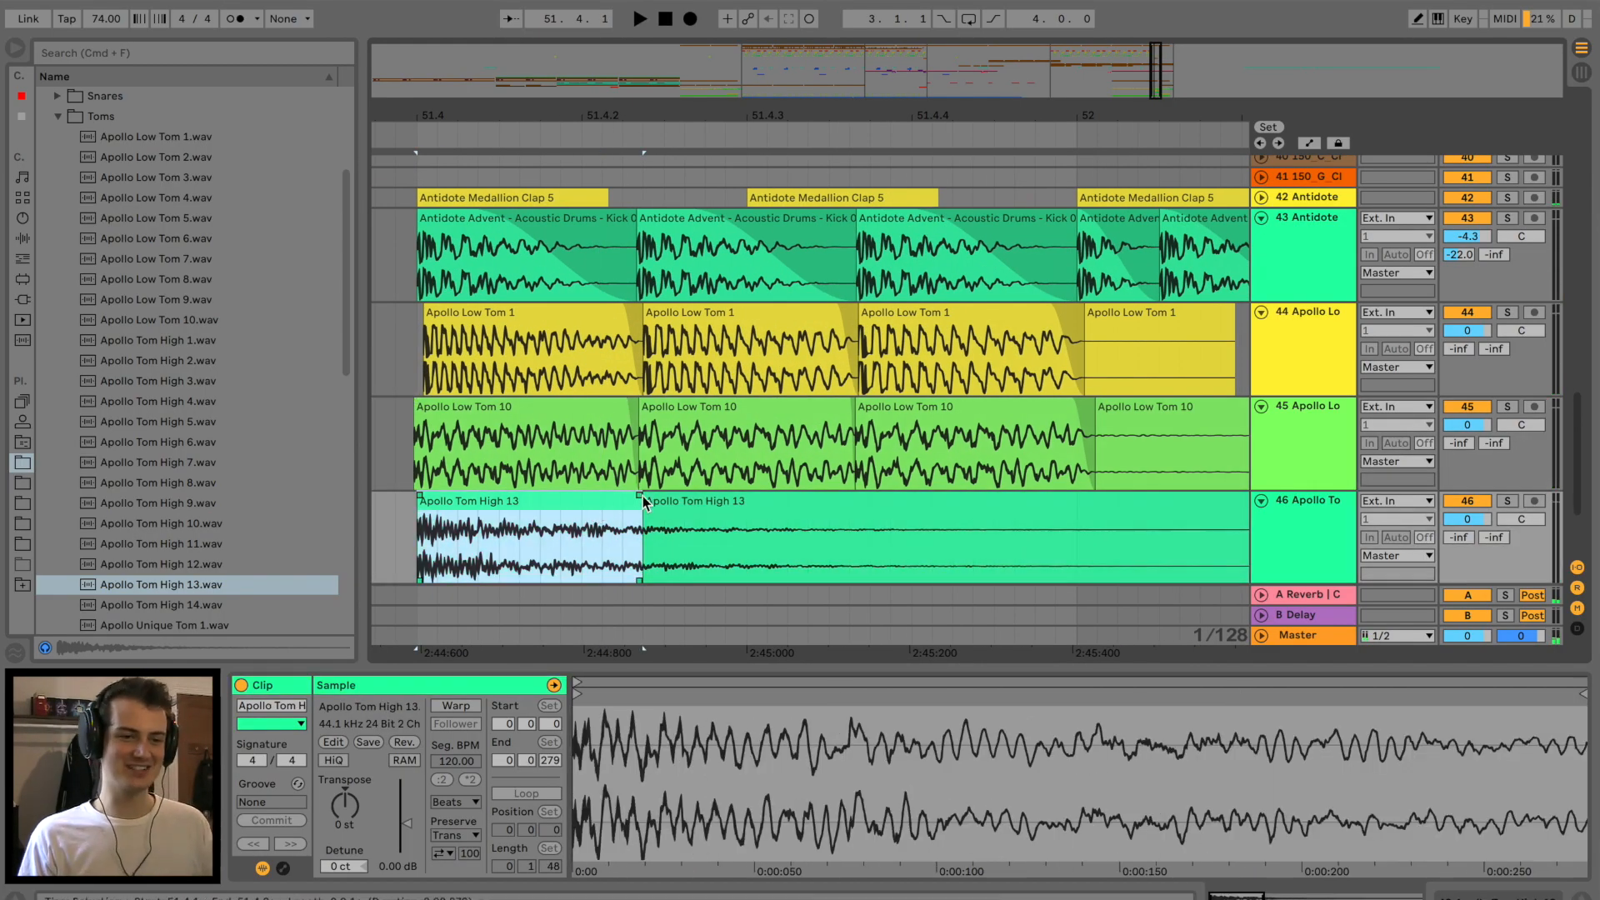
{"action": "left_click", "coordinate": [642, 498]}
{"action": "left_click", "coordinate": [608, 505]}
{"action": "key", "text": "super+d"}
{"action": "key", "text": "super+d"}
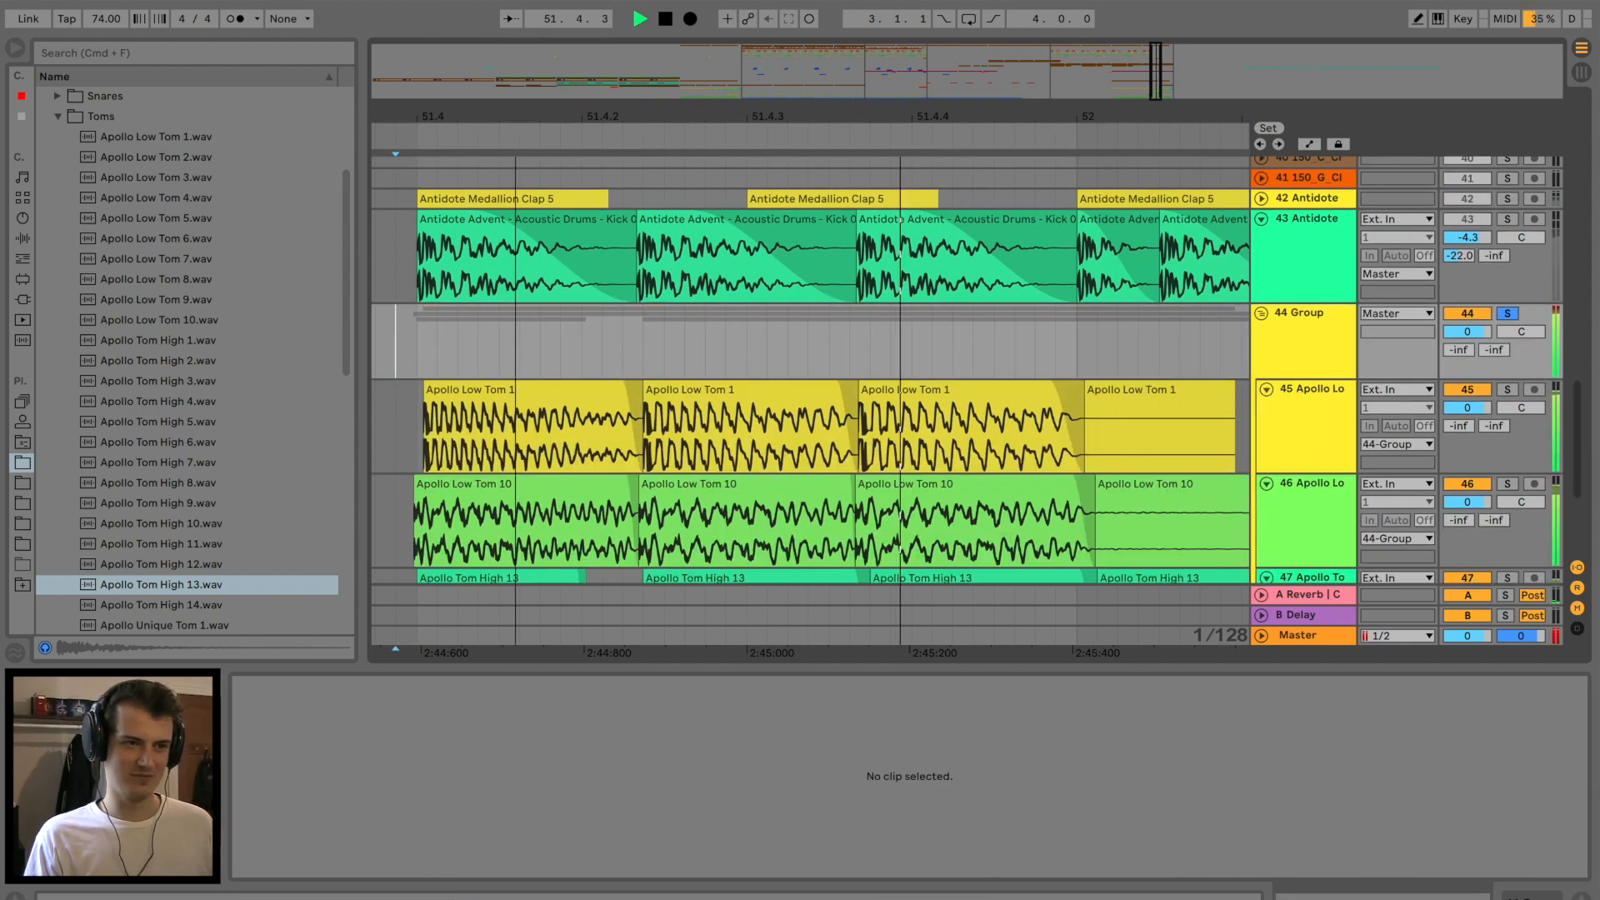
Load the Dynamic Tube preset Discreet Beat Dirt onto 44 Group, which holds the tom layers.
{"action": "key", "text": "space"}
{"action": "key", "text": "minus"}
{"action": "left_click", "coordinate": [20, 242]}
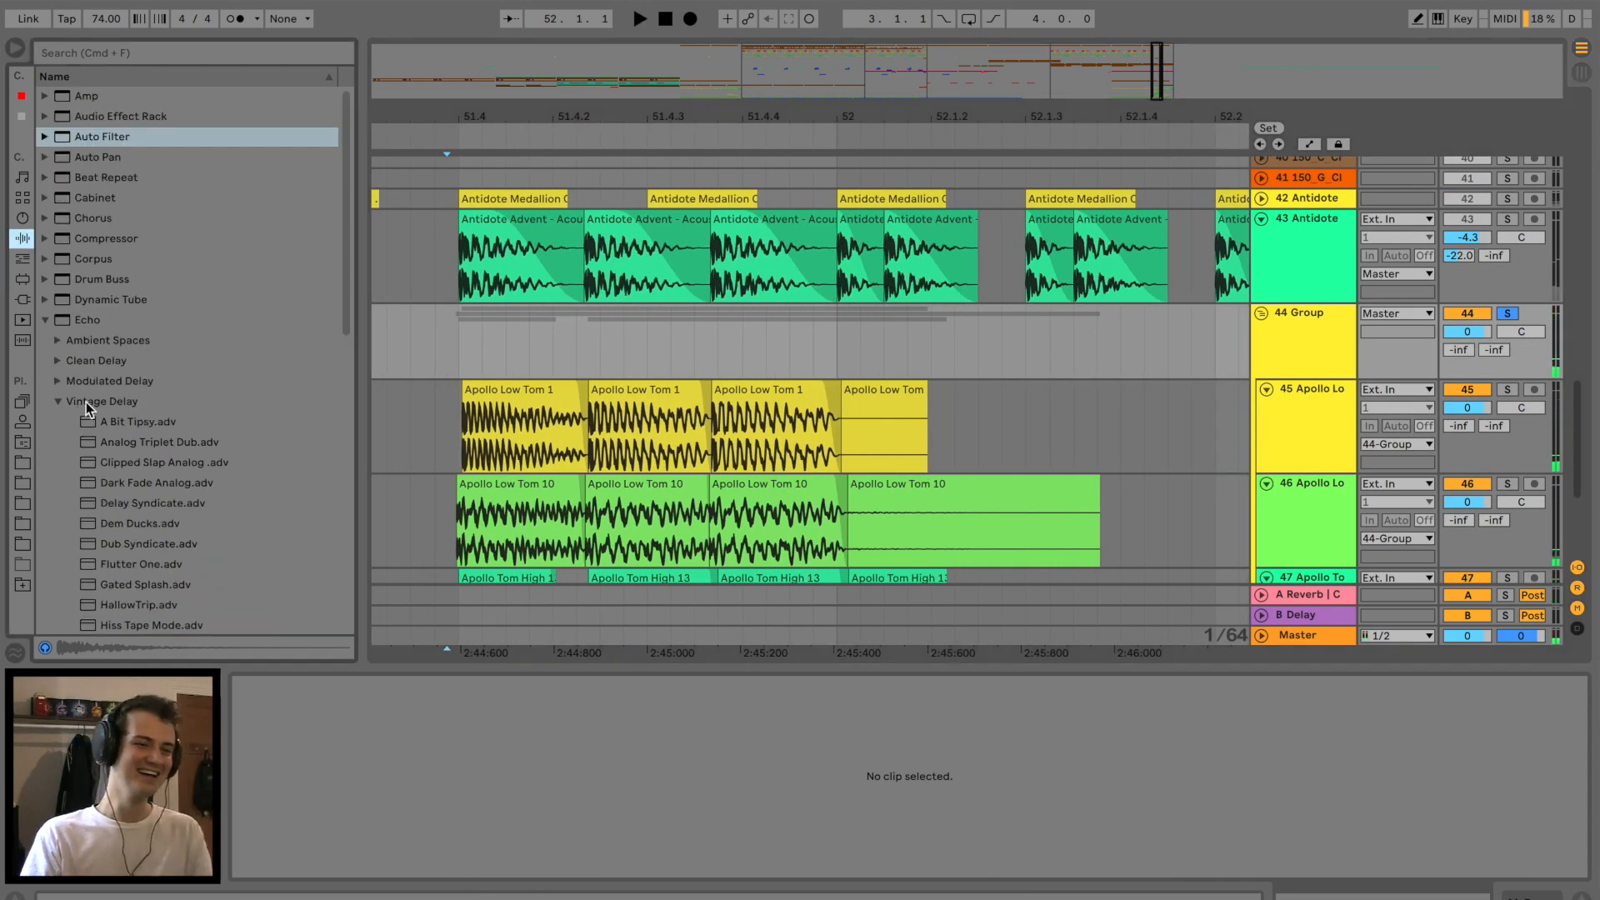
{"action": "left_click", "coordinate": [45, 321]}
{"action": "left_click", "coordinate": [46, 299]}
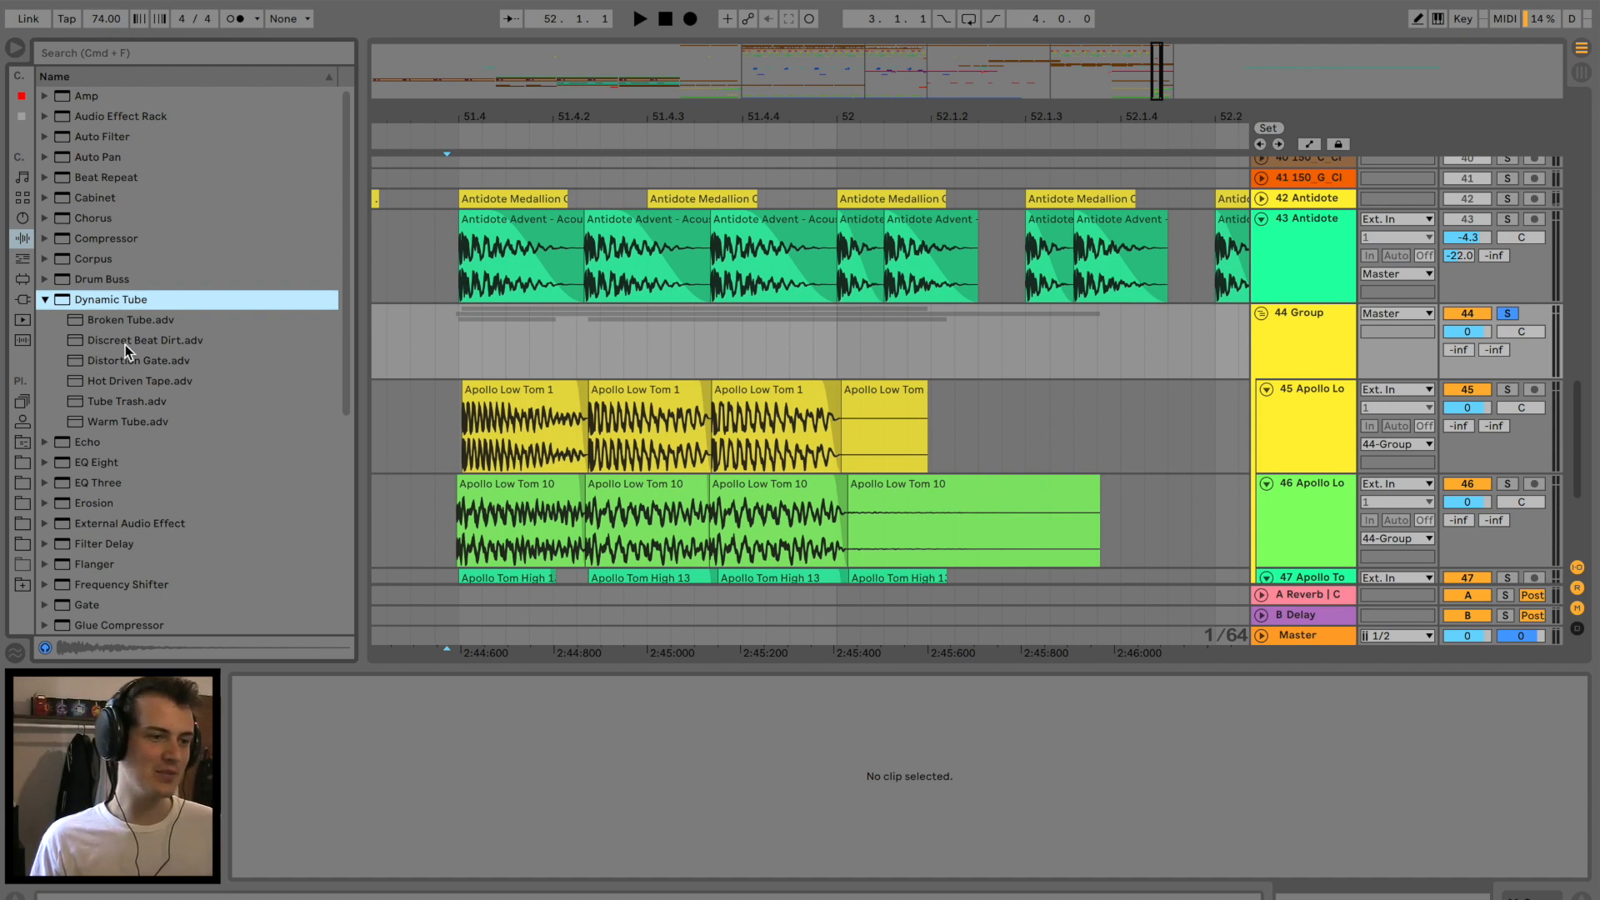
{"action": "left_click_drag", "start_coordinate": [125, 345], "coordinate": [497, 333]}
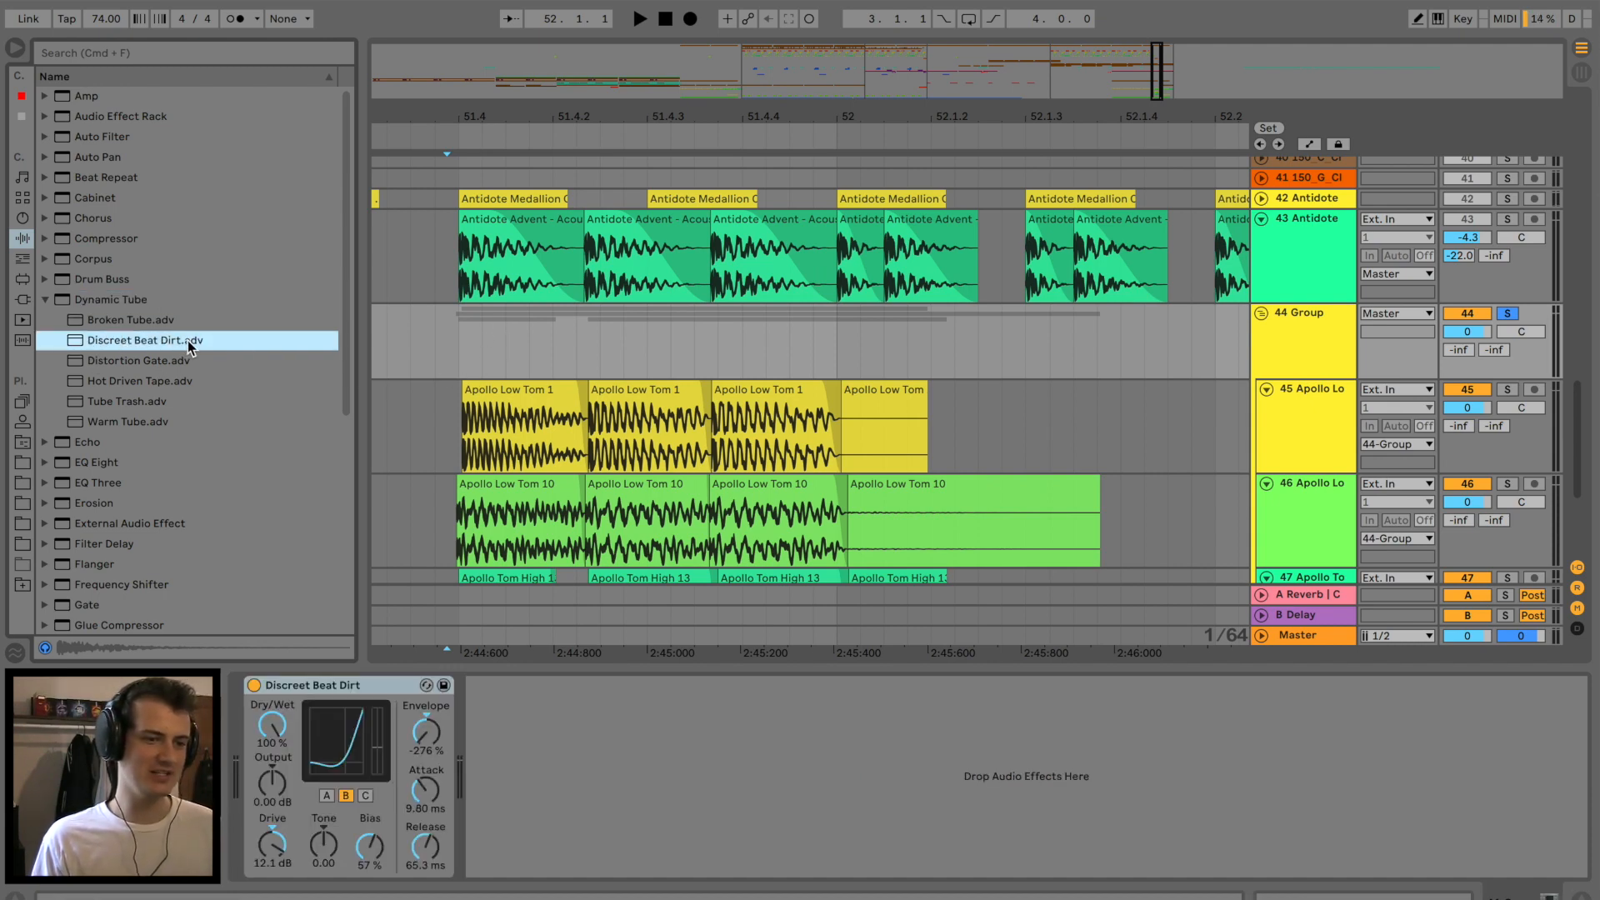
Add Drum Buss after Discreet Beat Dirt on 44 Group and automate its Damp down to 1.94 kHz around bar 52.
{"action": "left_click", "coordinate": [44, 301]}
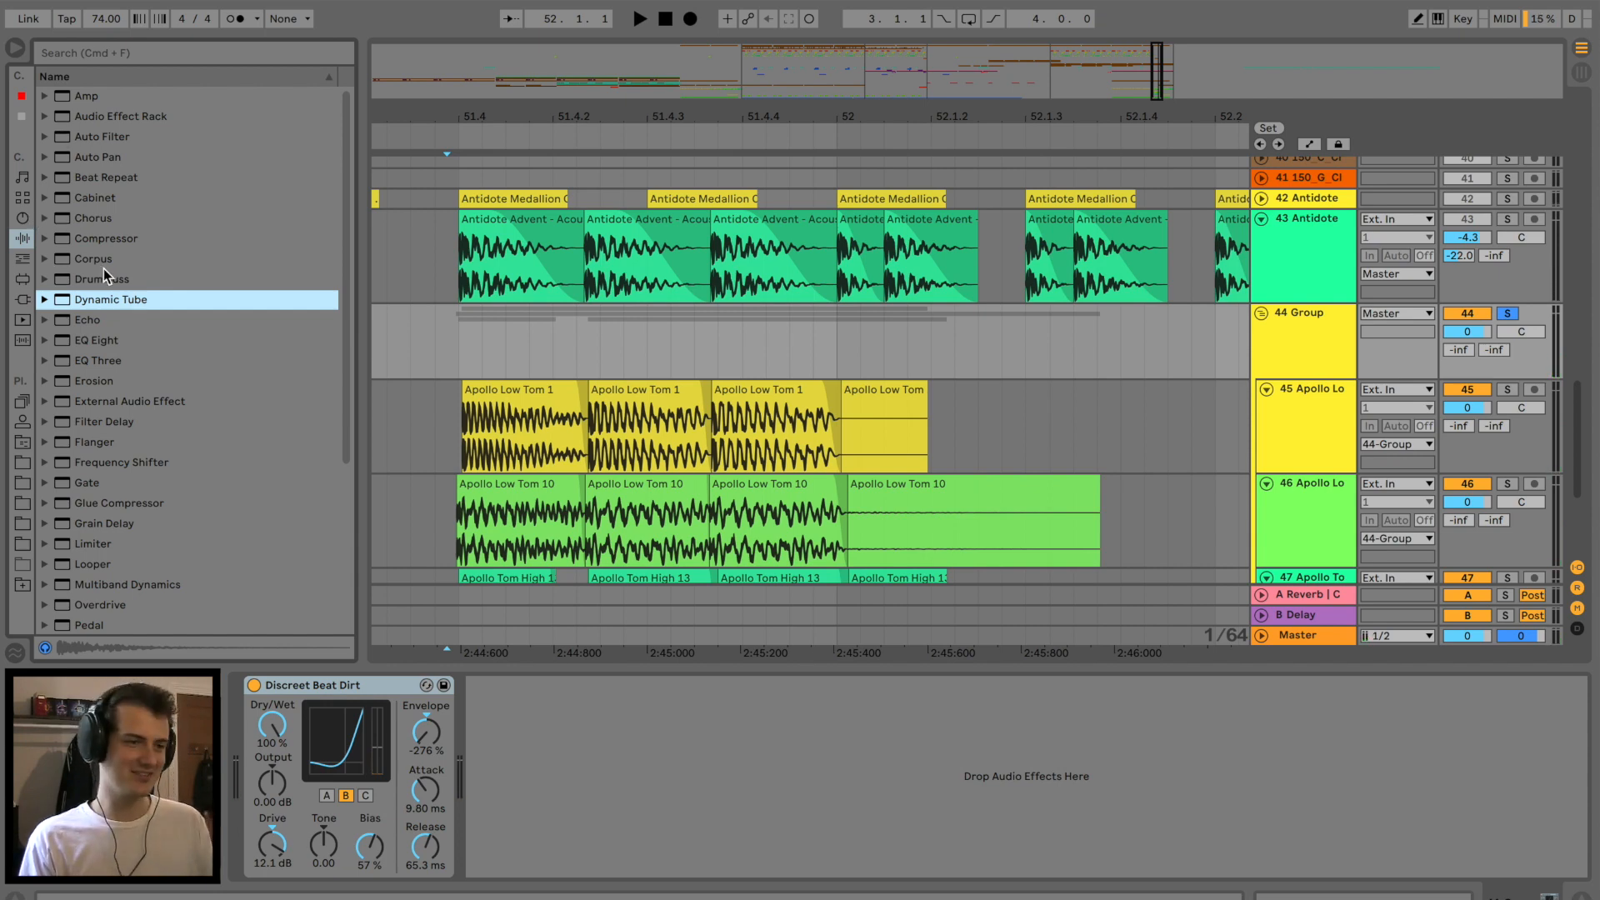
{"action": "left_click", "coordinate": [48, 279]}
{"action": "left_click_drag", "start_coordinate": [108, 283], "coordinate": [597, 717]}
{"action": "left_click", "coordinate": [515, 733]}
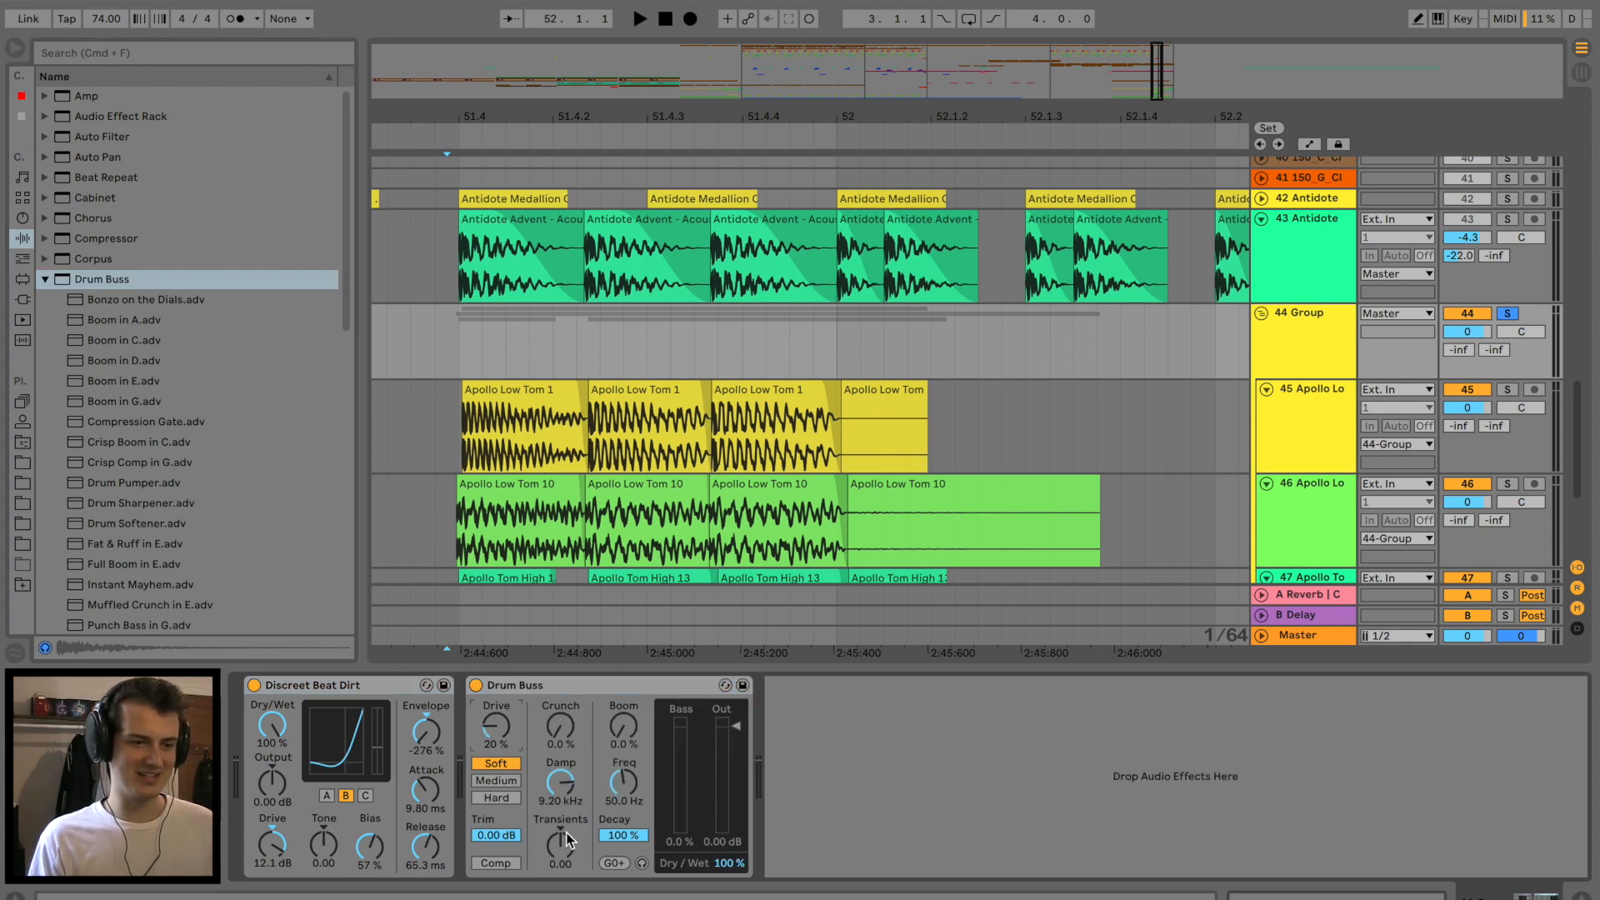
{"action": "key", "text": "space"}
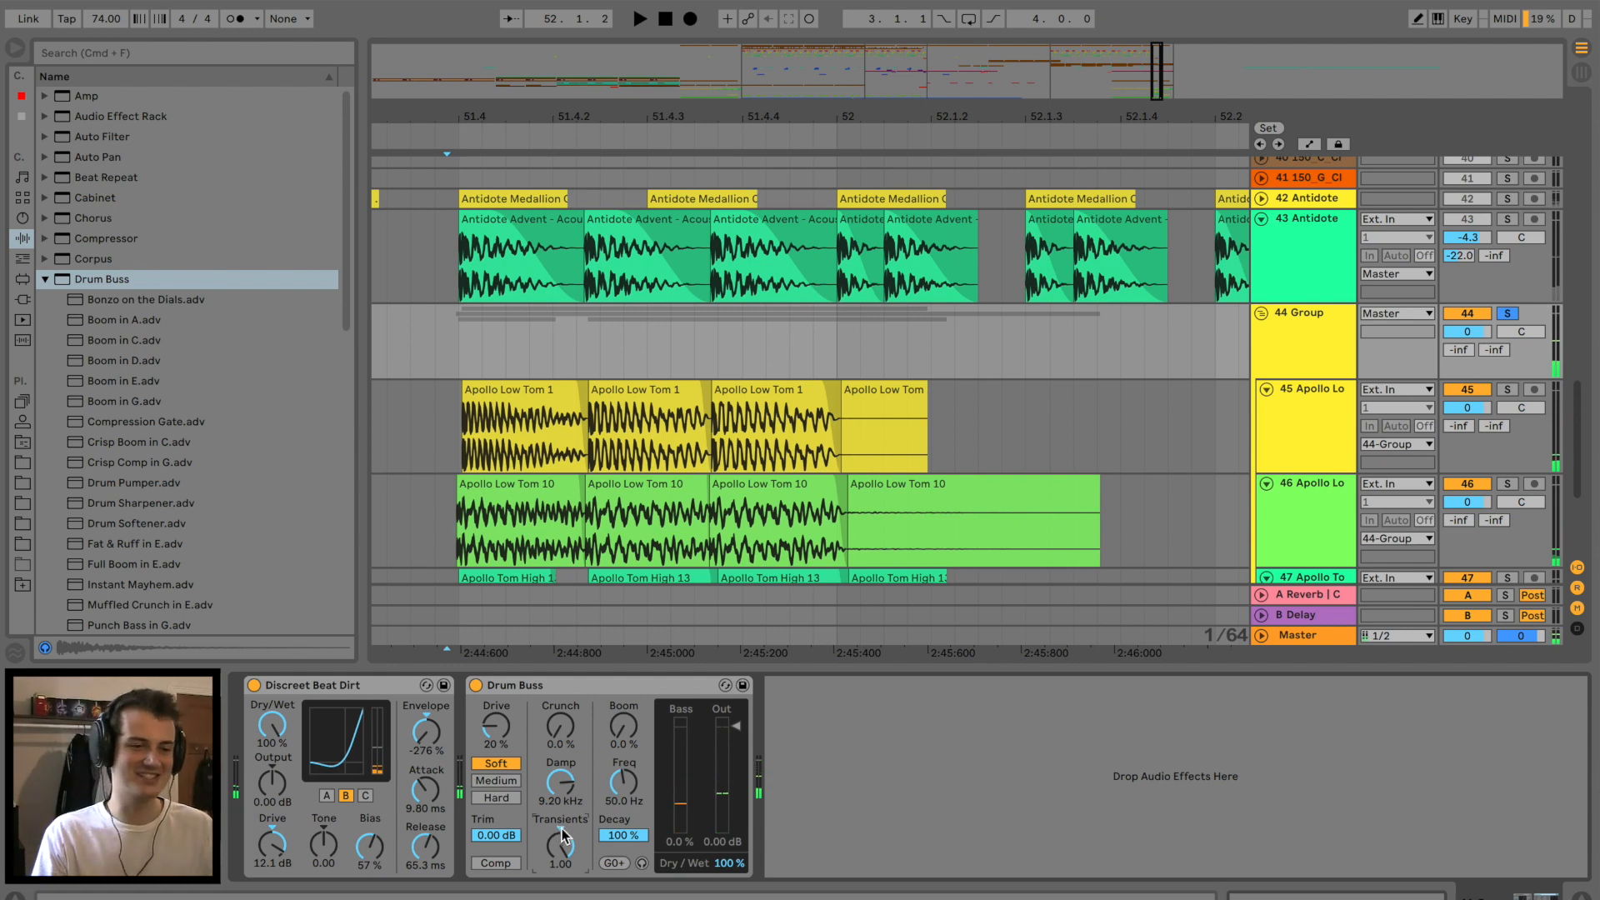
{"action": "key", "text": "a"}
{"action": "left_click_drag", "start_coordinate": [843, 321], "coordinate": [838, 357]}
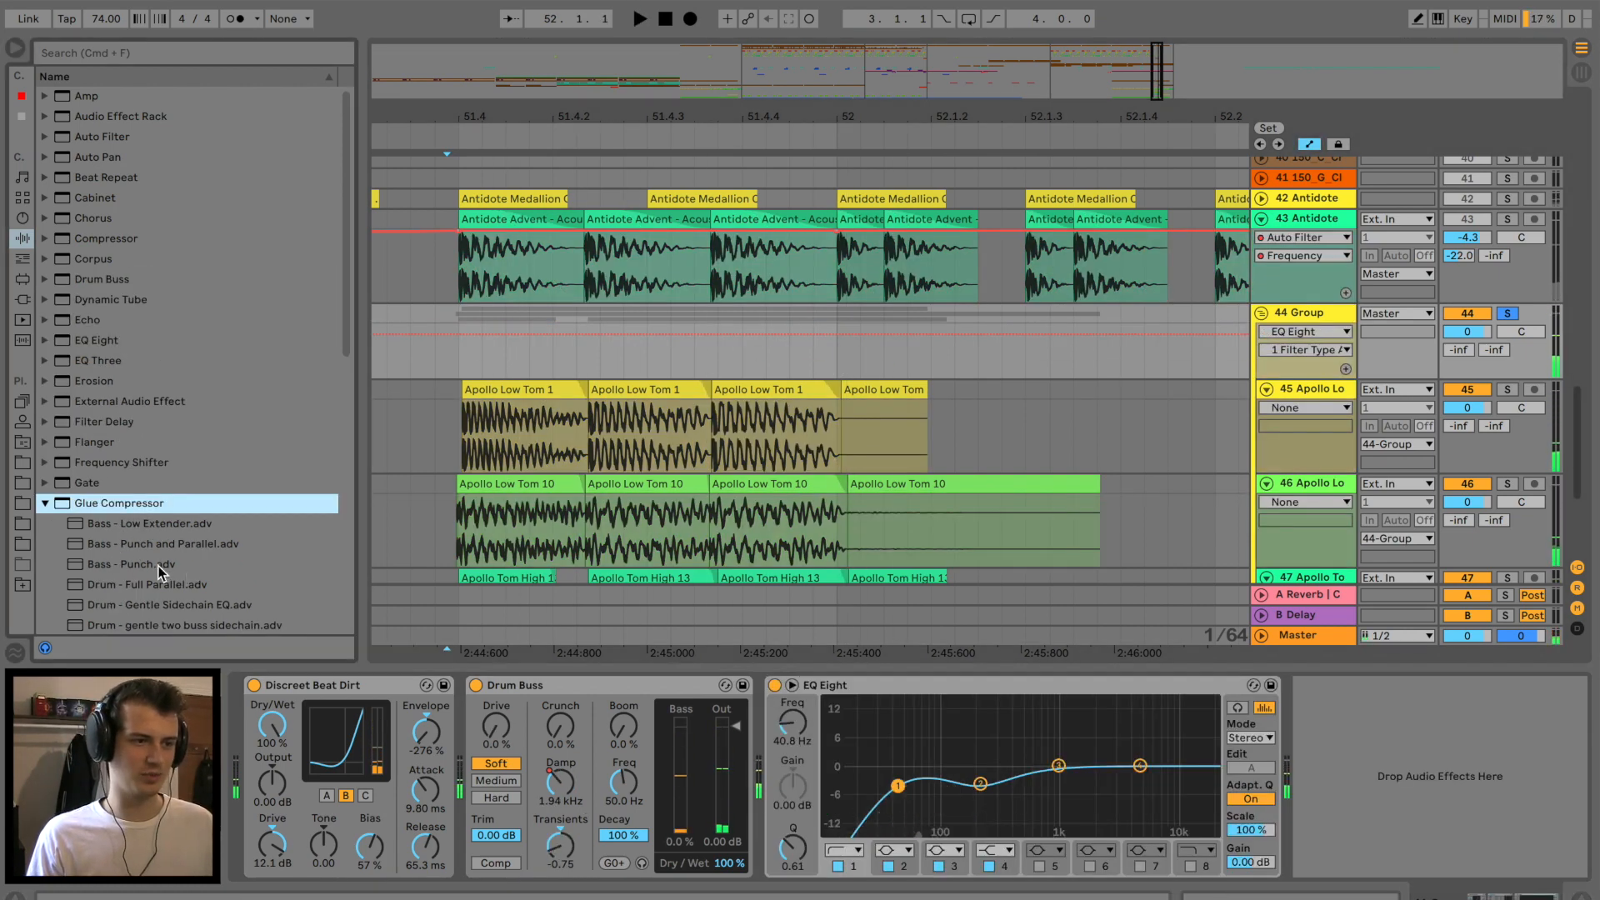
Add the Glue Compressor preset Bass - Punch and a Limiter to 44 Group, with the Limiter's Auto release off and Release at 0.01 ms.
{"action": "left_click", "coordinate": [158, 567]}
{"action": "key", "text": "space"}
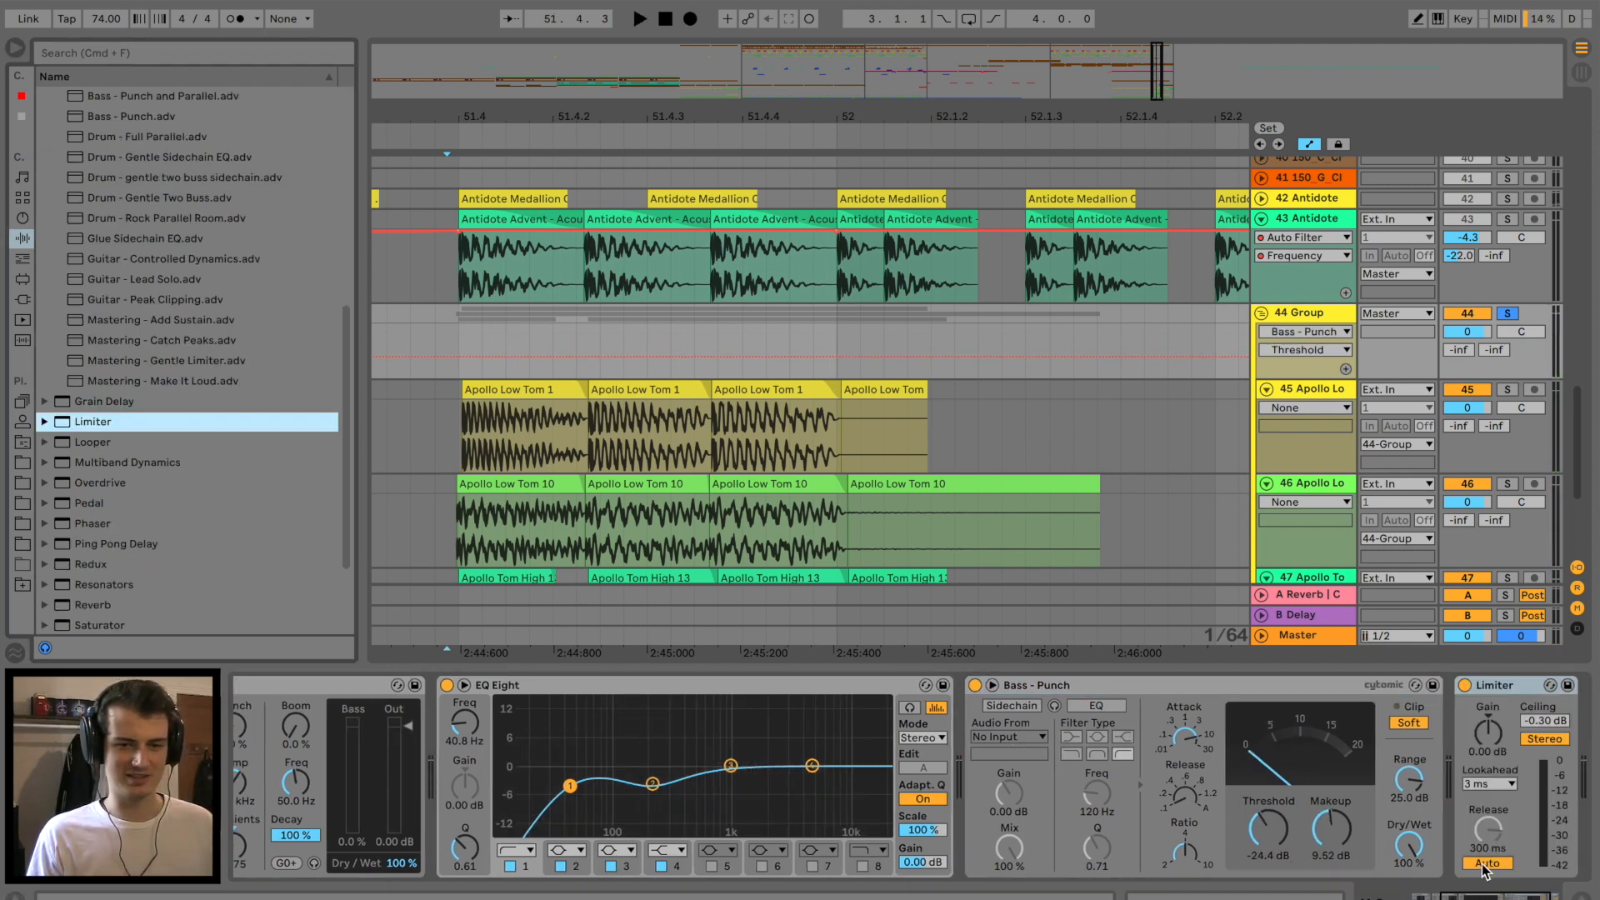
{"action": "left_click", "coordinate": [1485, 863]}
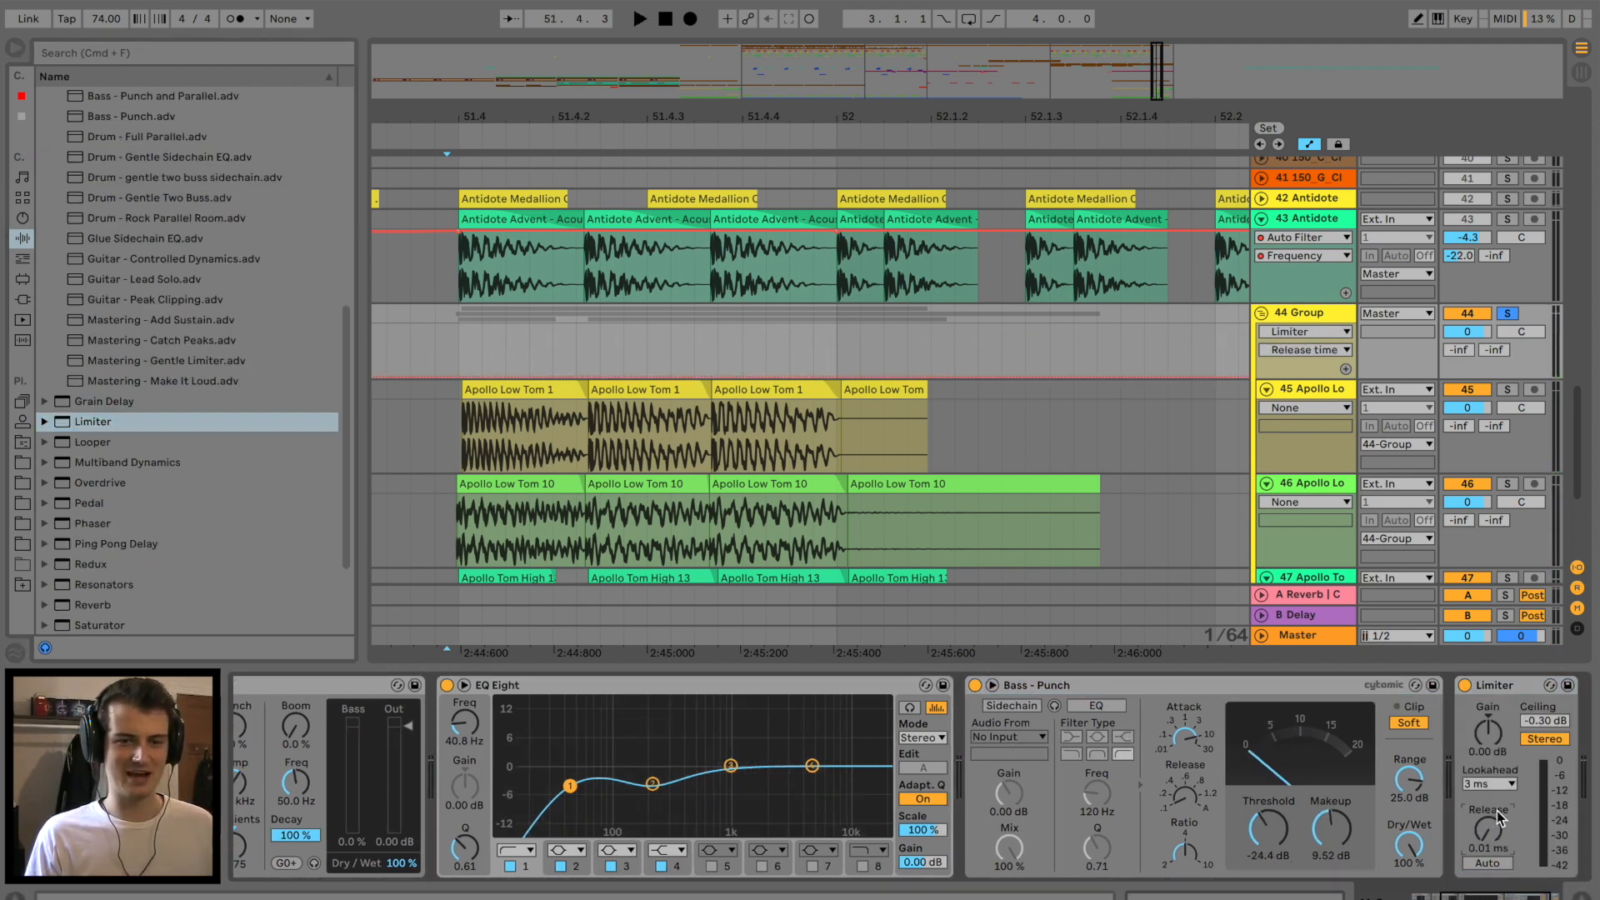
{"action": "key", "text": "space"}
{"action": "key", "text": "space"}
Unsolo 44 Group and play the tom fill in the full mix from ahead of bar 51.4.
{"action": "left_click_drag", "start_coordinate": [964, 115], "coordinate": [964, 51]}
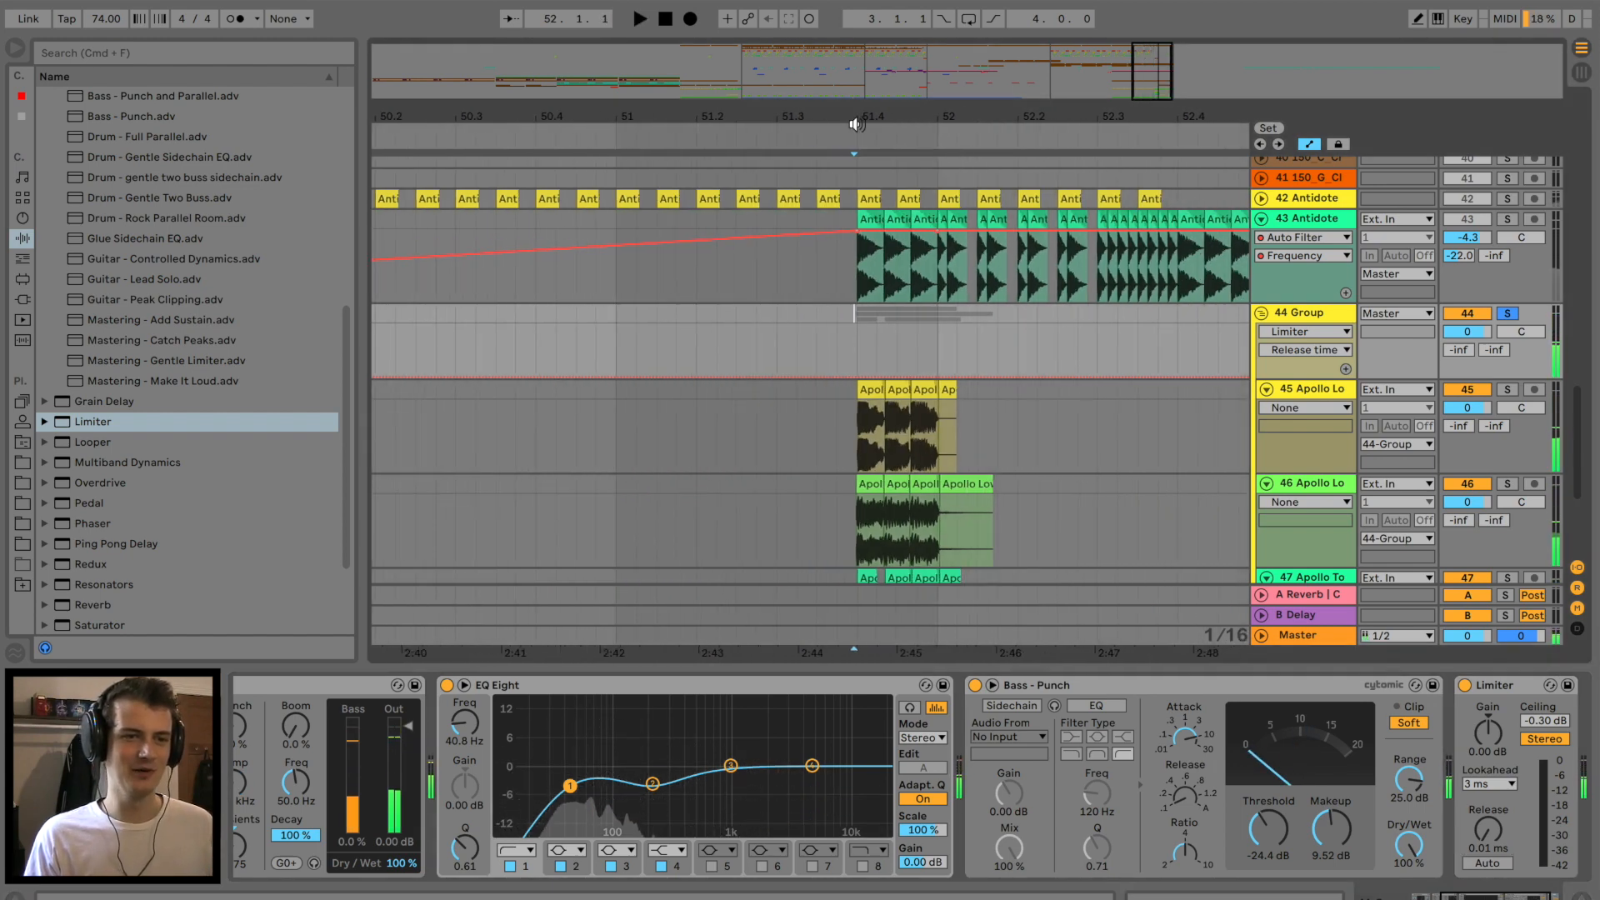
{"action": "left_click", "coordinate": [747, 128]}
{"action": "left_click", "coordinate": [1506, 314]}
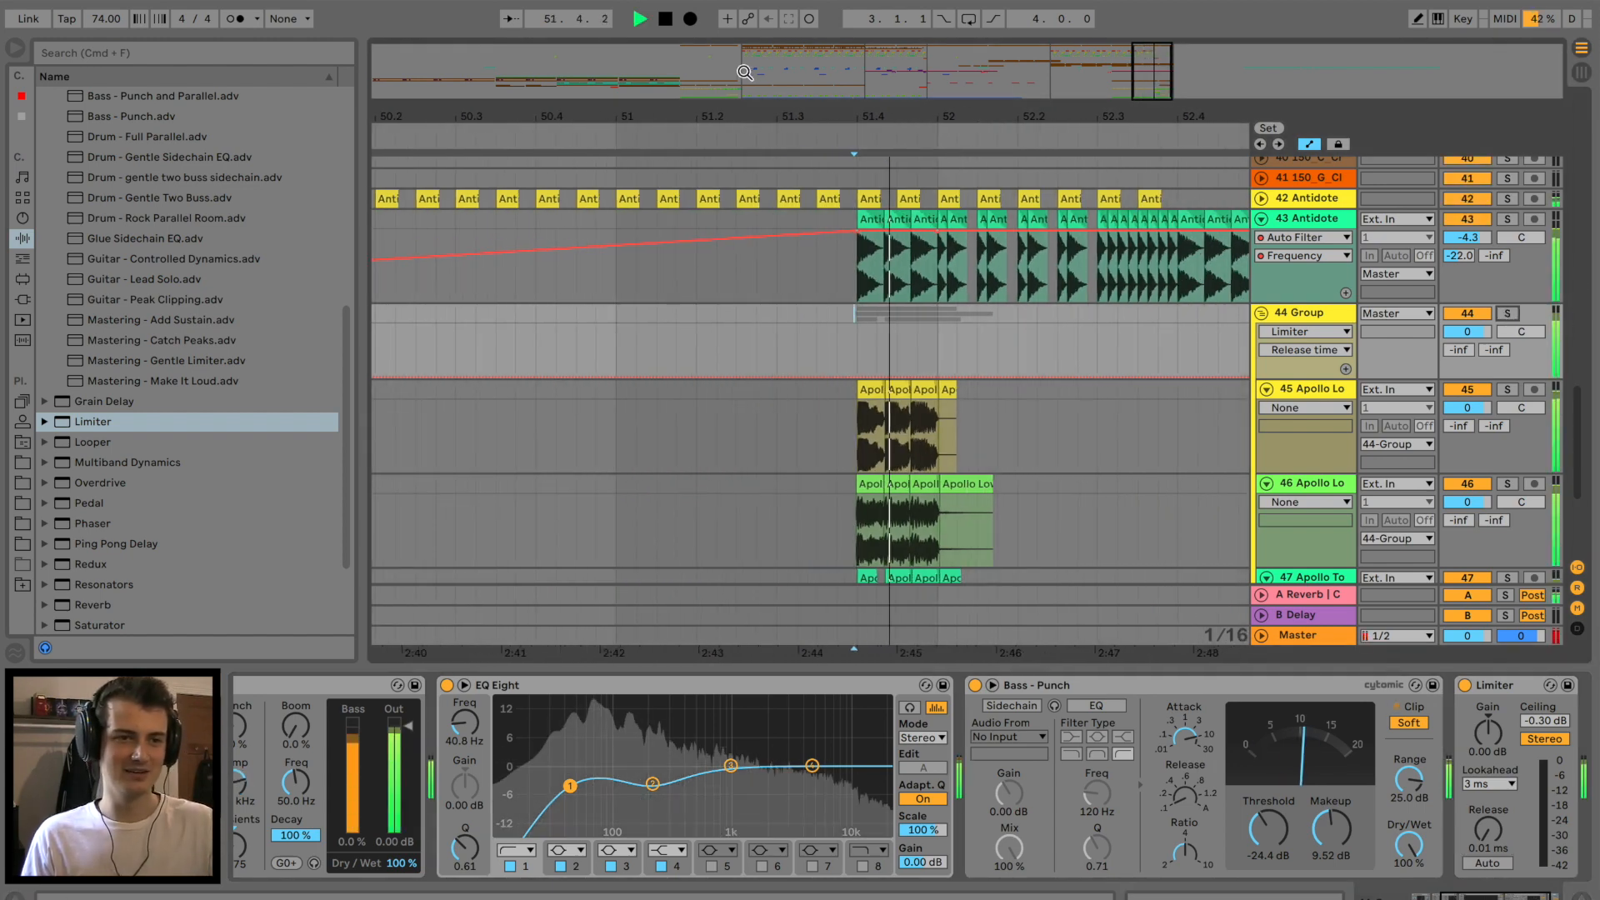
{"action": "key", "text": "space"}
{"action": "left_click", "coordinate": [612, 131]}
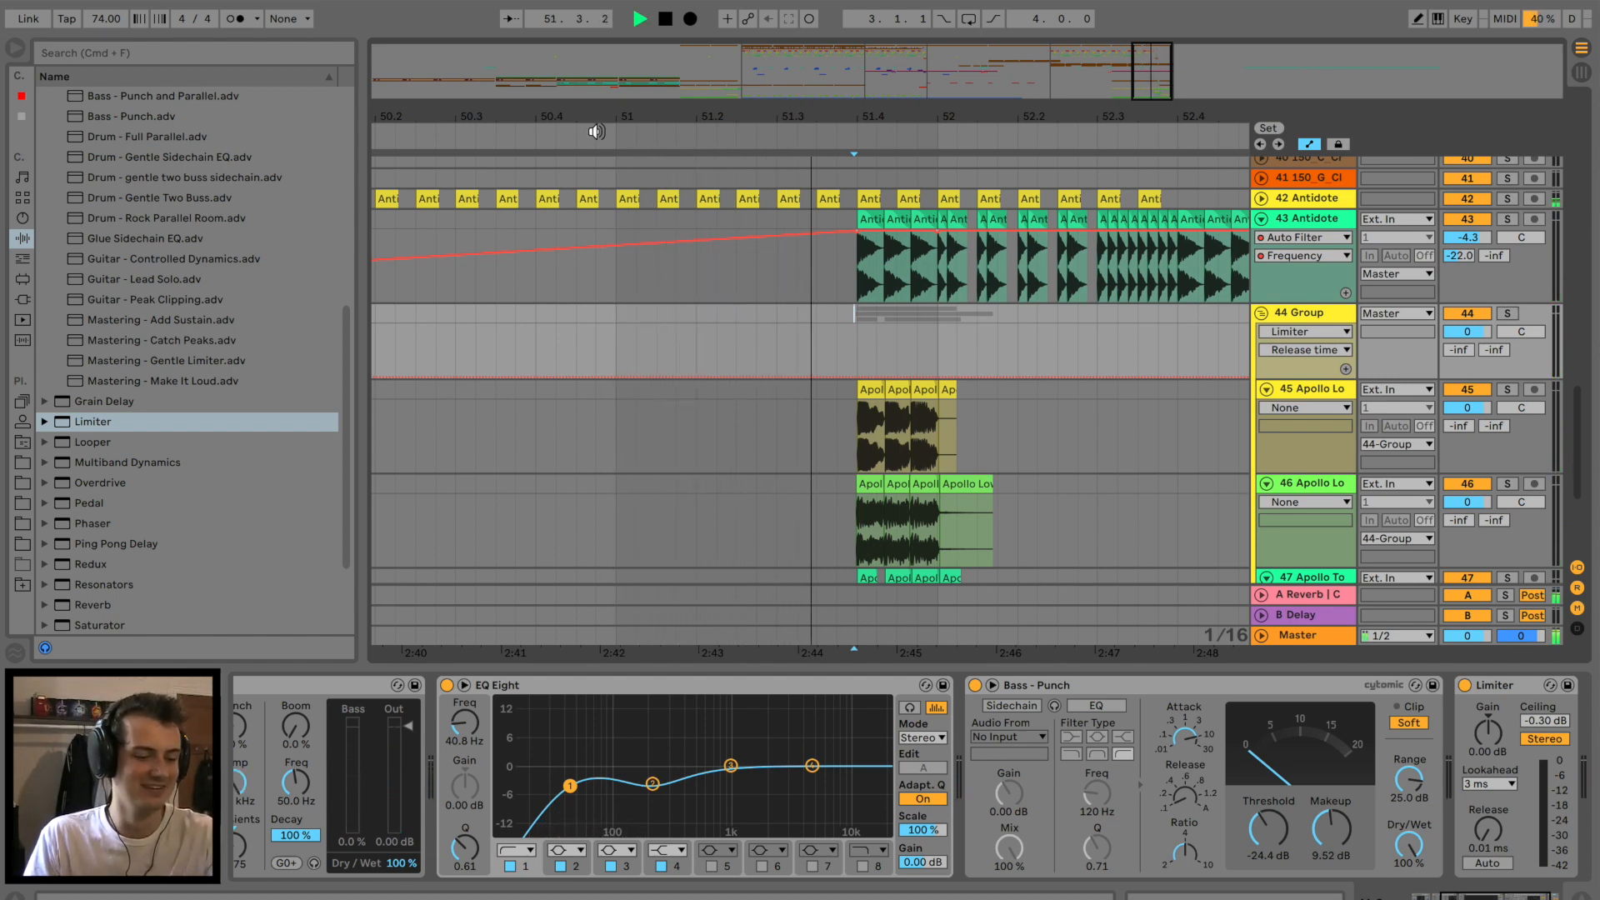
{"action": "left_click_drag", "start_coordinate": [816, 104], "coordinate": [856, 109]}
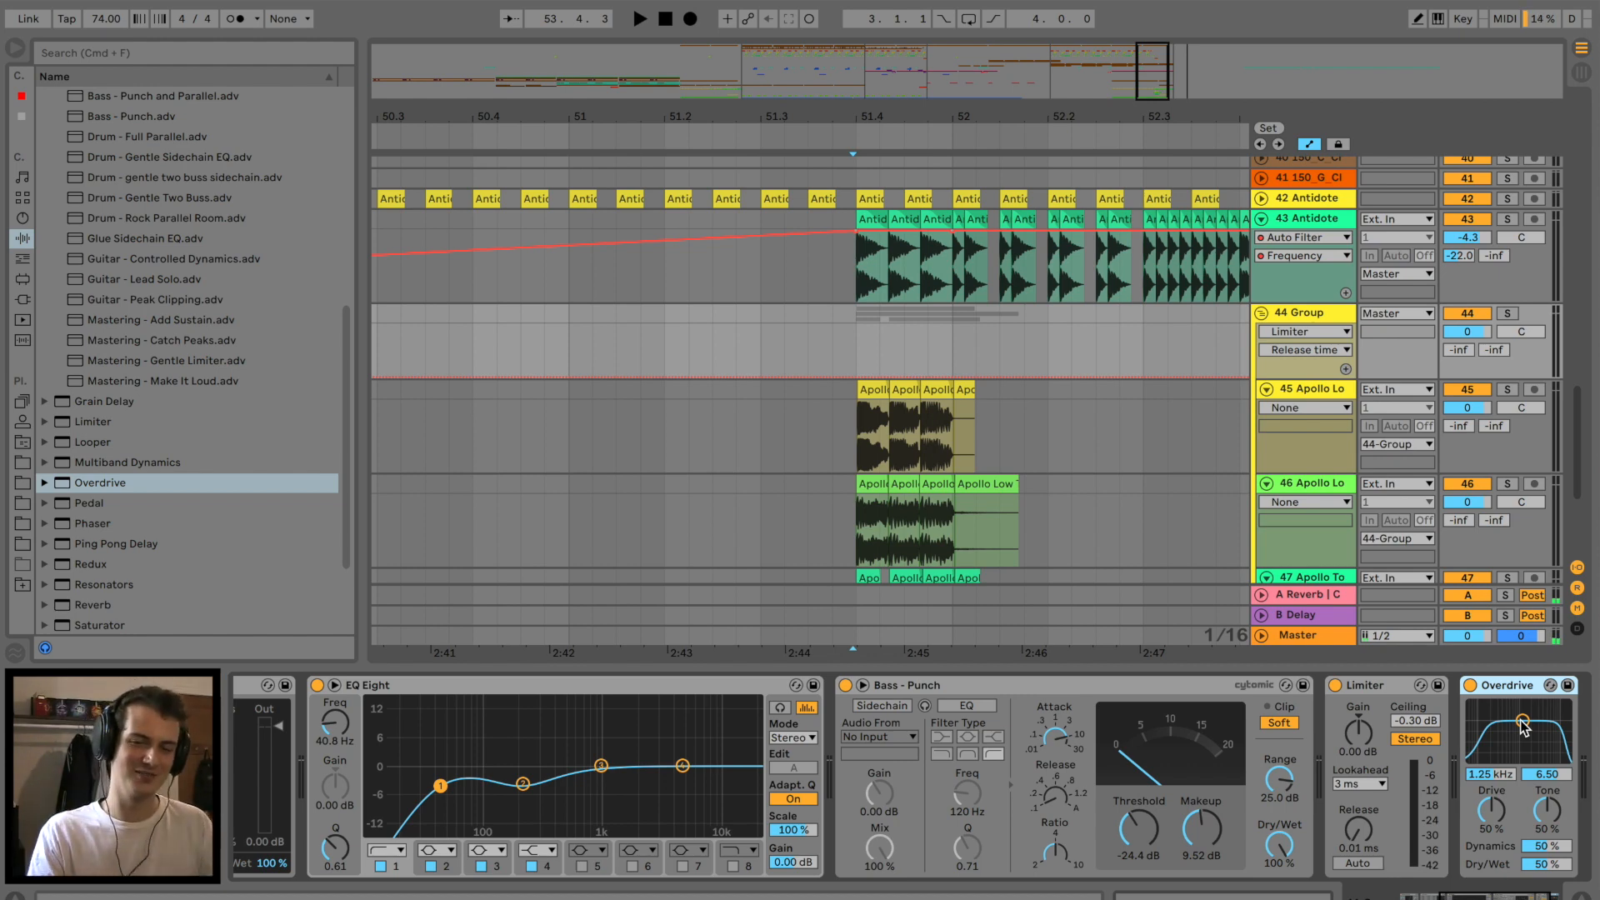
Set the filter of the Overdrive on 44 Group to 2.21 kHz with a bandwidth of 0.68 while auditioning the toms.
{"action": "key", "text": "space"}
{"action": "left_click_drag", "start_coordinate": [1521, 724], "coordinate": [1530, 756]}
{"action": "key", "text": "space"}
{"action": "left_click", "coordinate": [1489, 775]}
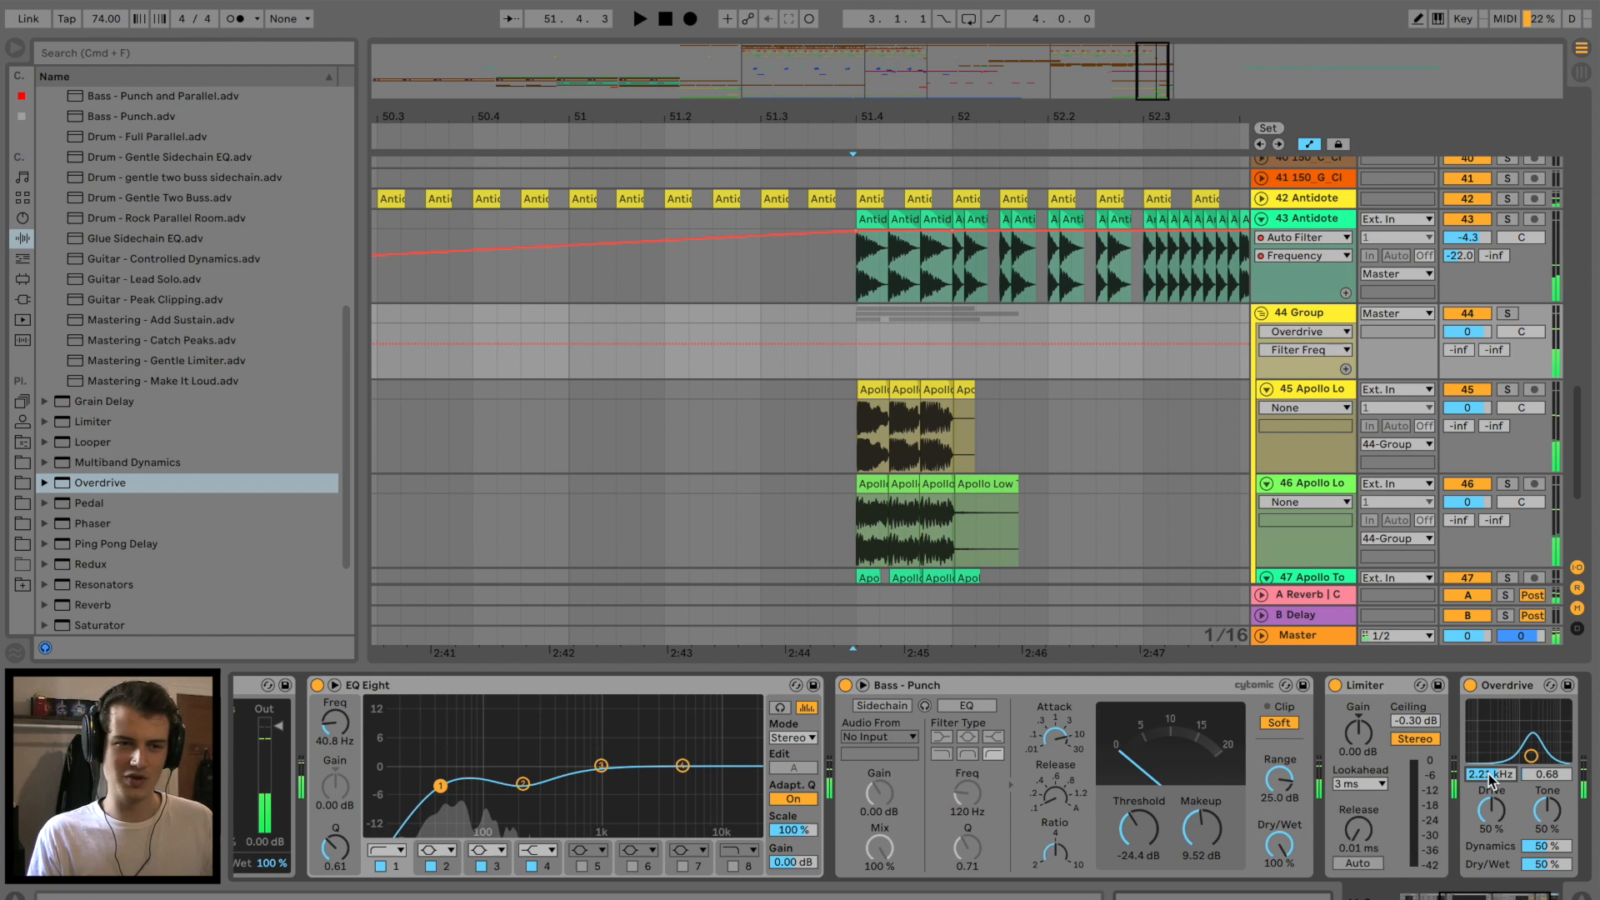
Automate the Overdrive's Filter Freq to fall between bars 51.4 and 52, and lower the volume of 44 Group during playback.
{"action": "left_click", "coordinate": [847, 343]}
{"action": "left_click_drag", "start_coordinate": [962, 340], "coordinate": [954, 358]}
{"action": "left_click", "coordinate": [829, 357]}
{"action": "key", "text": "space"}
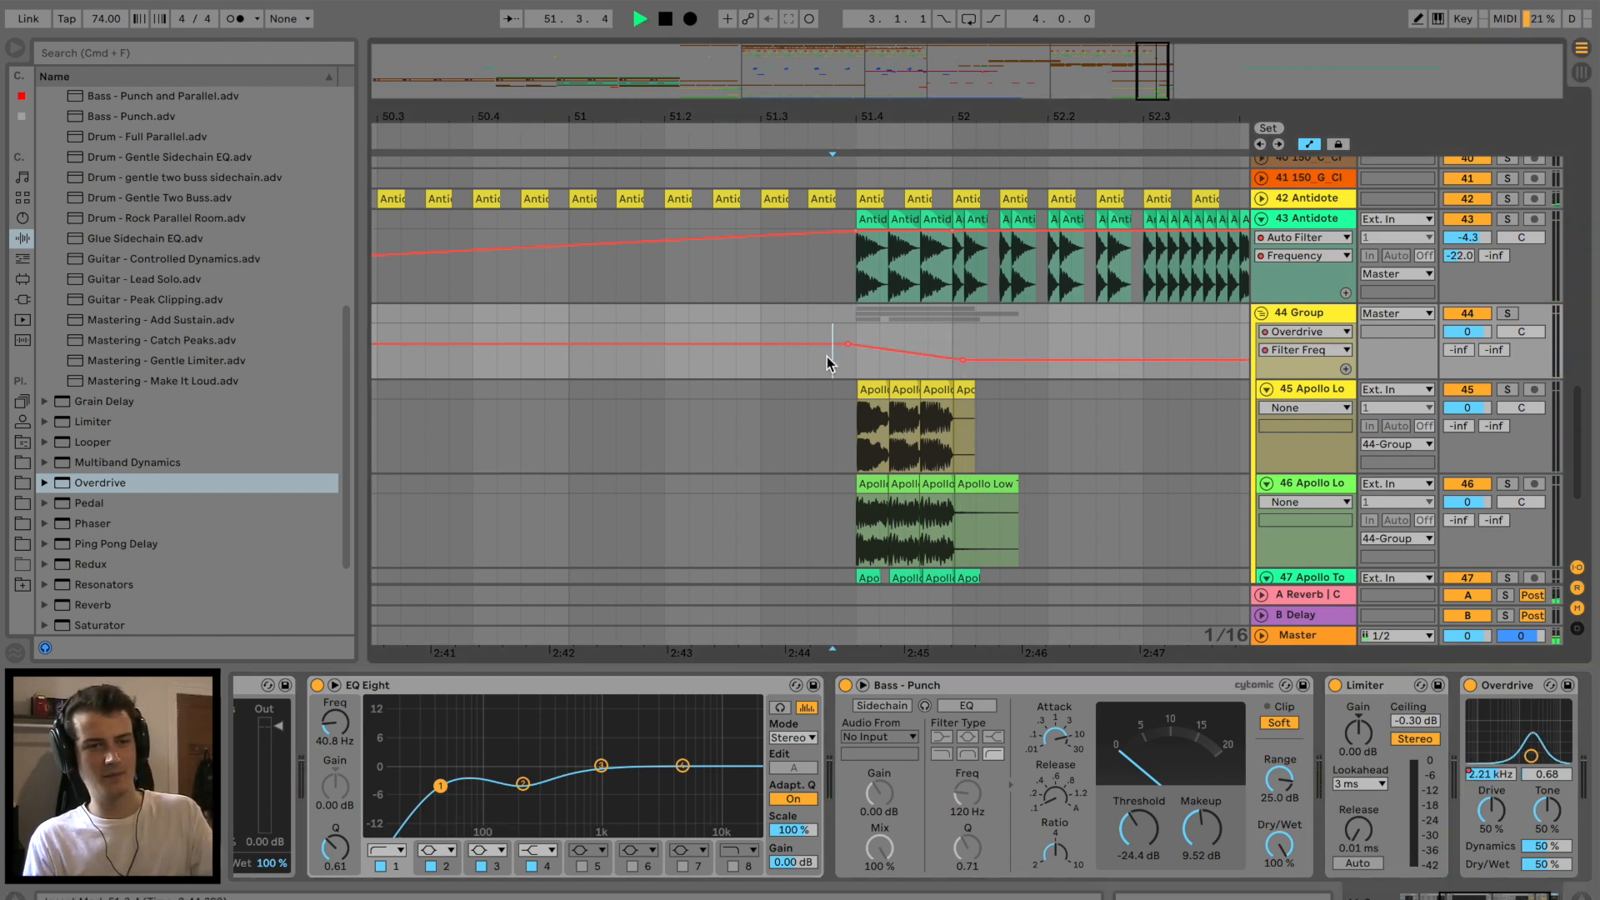
{"action": "left_click", "coordinate": [666, 358]}
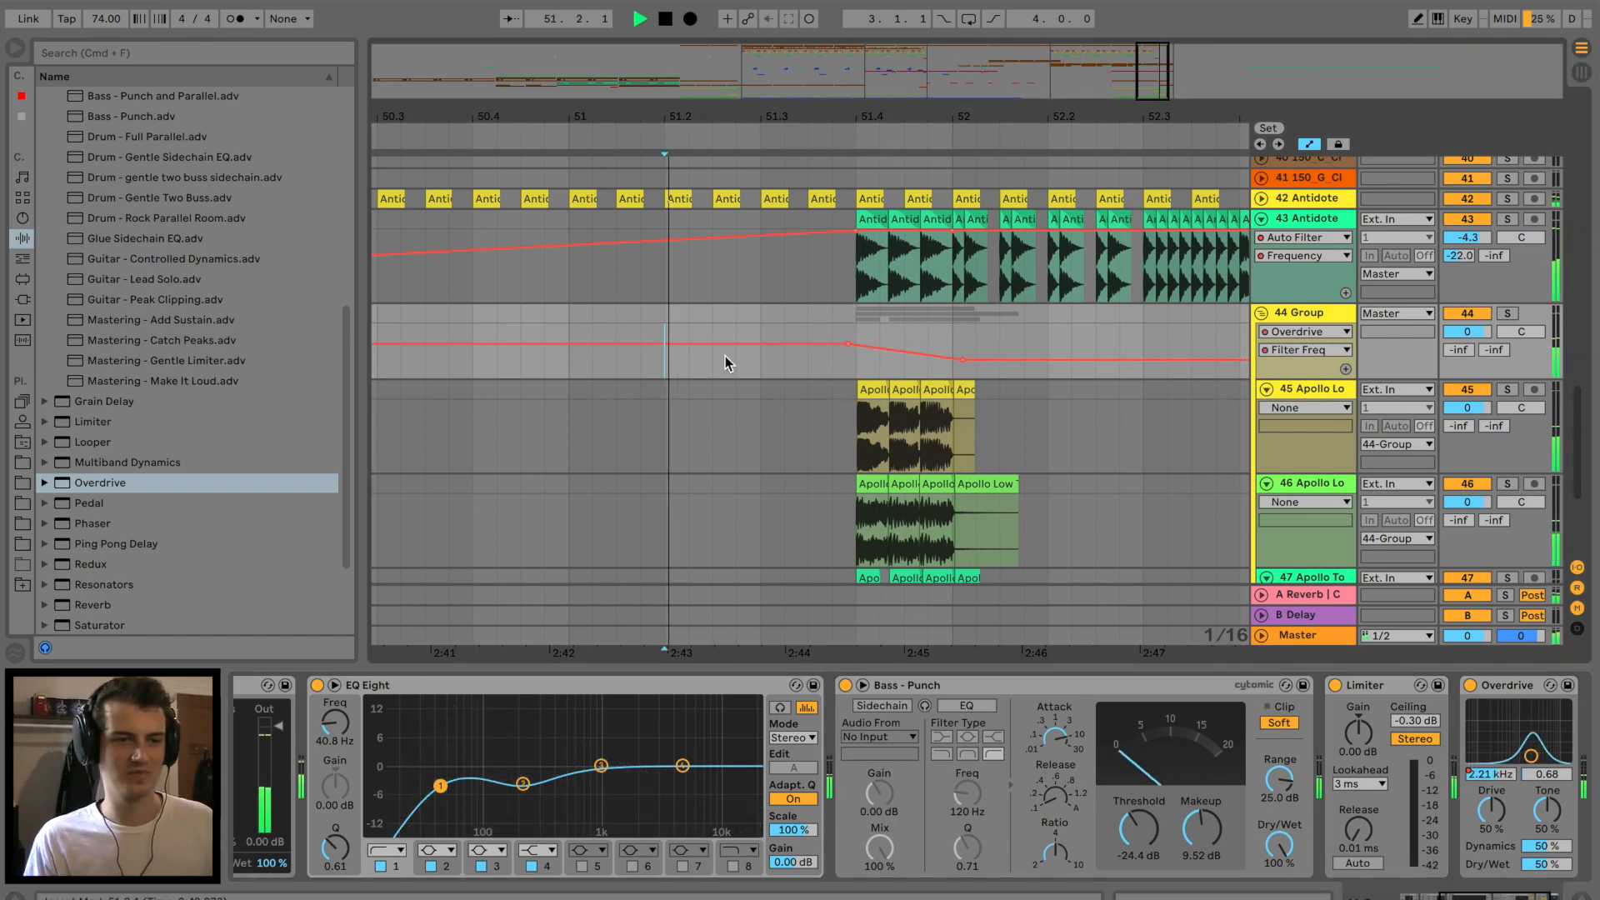
{"action": "left_click_drag", "start_coordinate": [1465, 330], "coordinate": [1464, 335]}
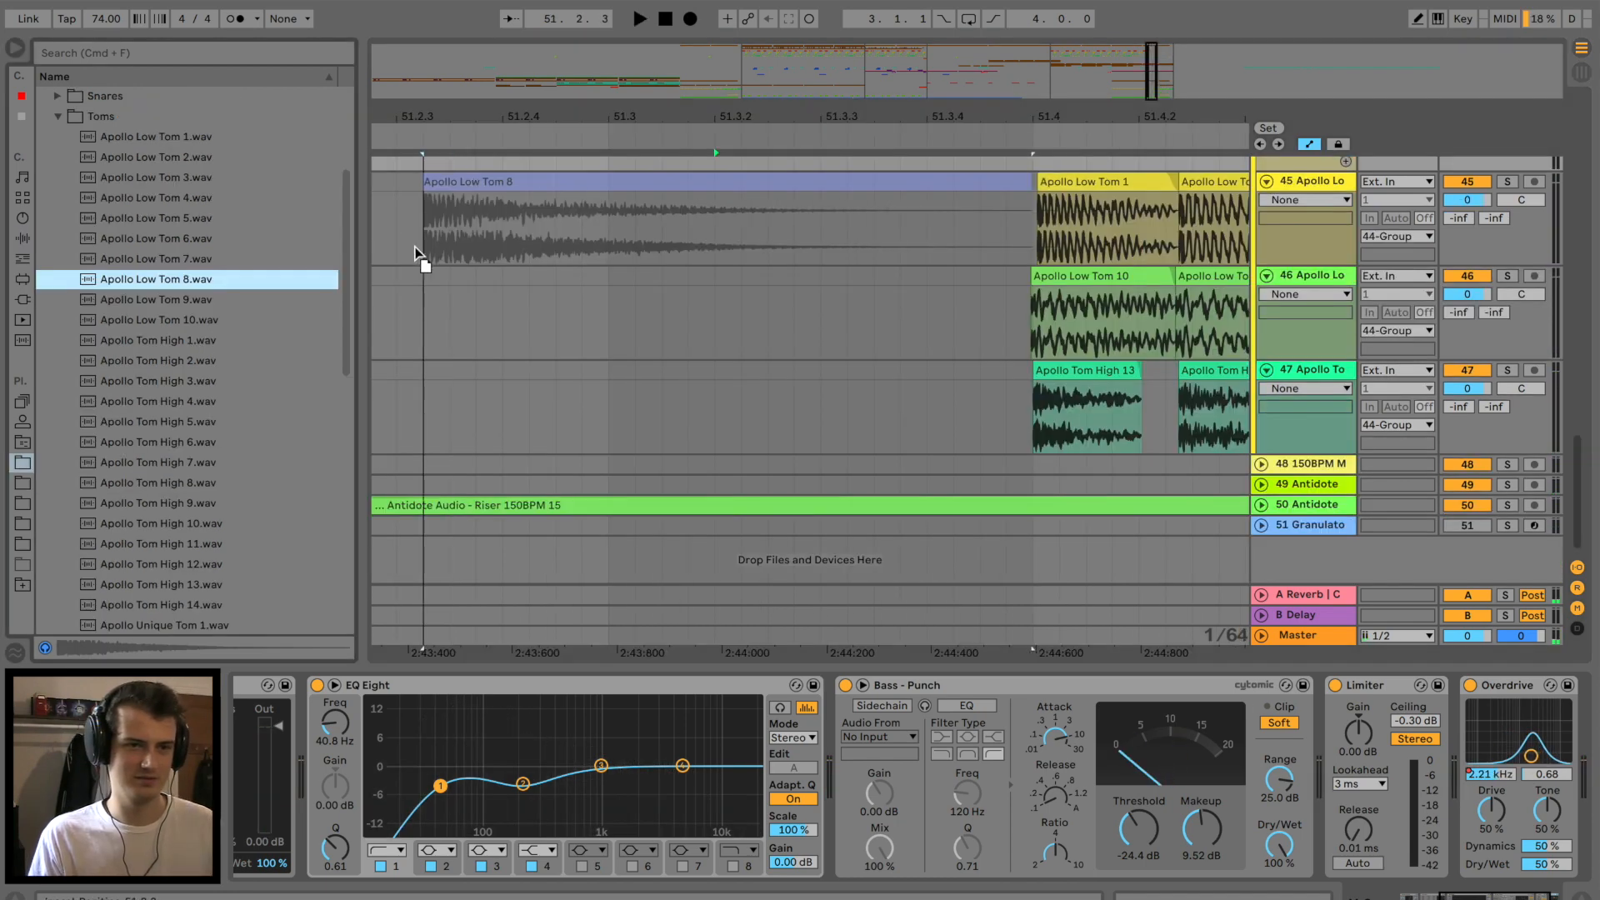
Reverse Apollo Low Tom 8 on track 45 and add a reversed Apollo Tom High 13 on track 46 before bar 51.4.
{"action": "double_click", "coordinate": [464, 178]}
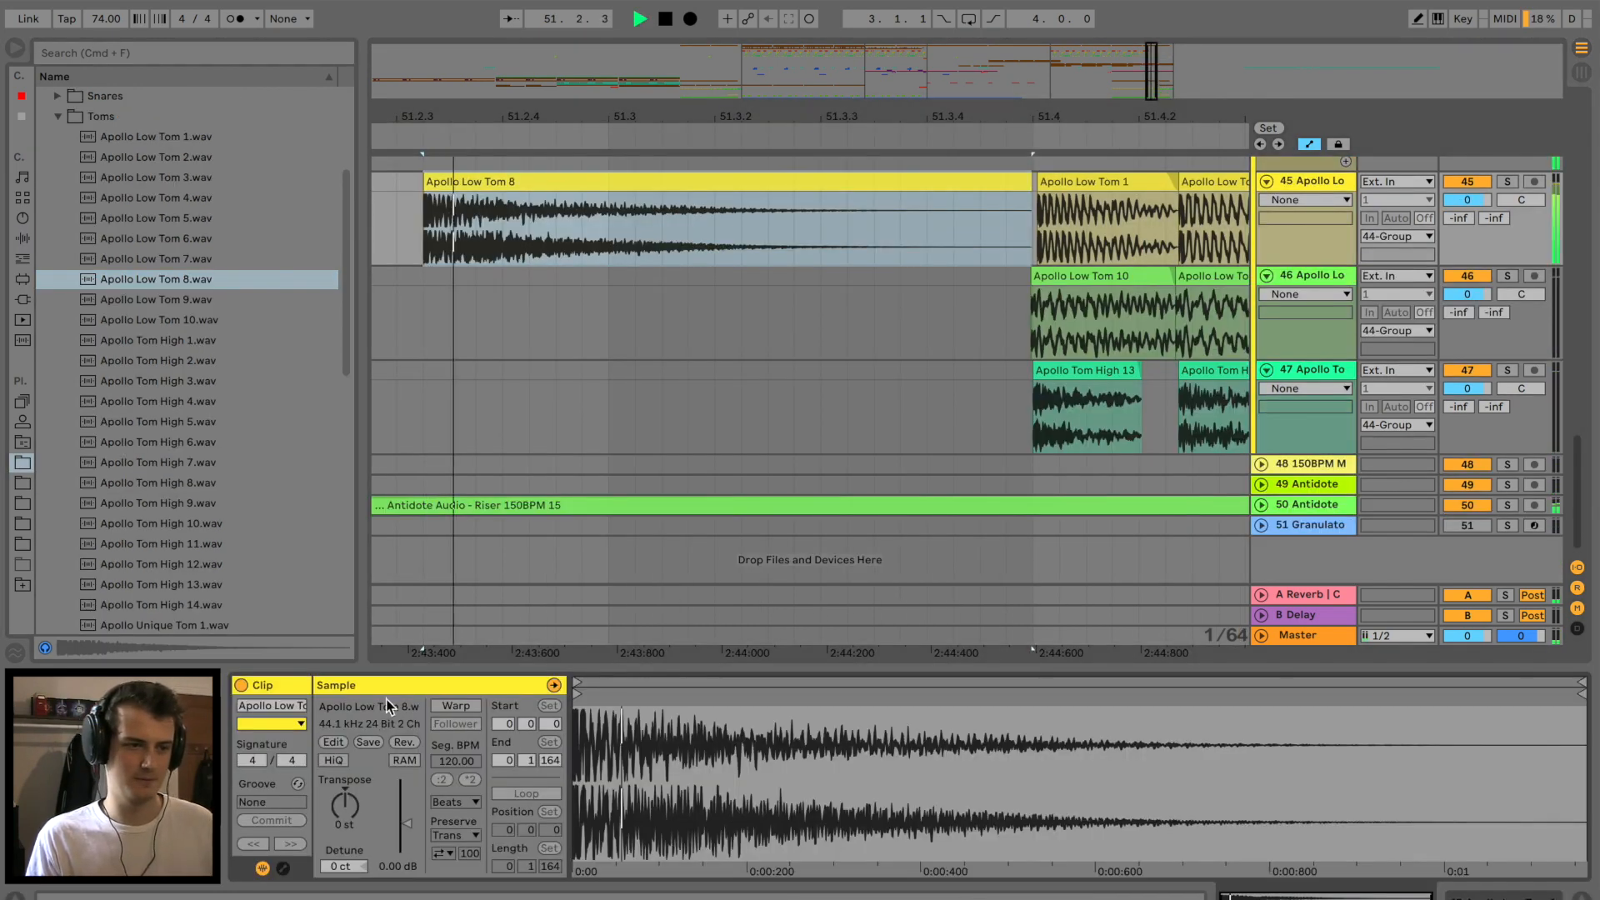
{"action": "left_click", "coordinate": [403, 742]}
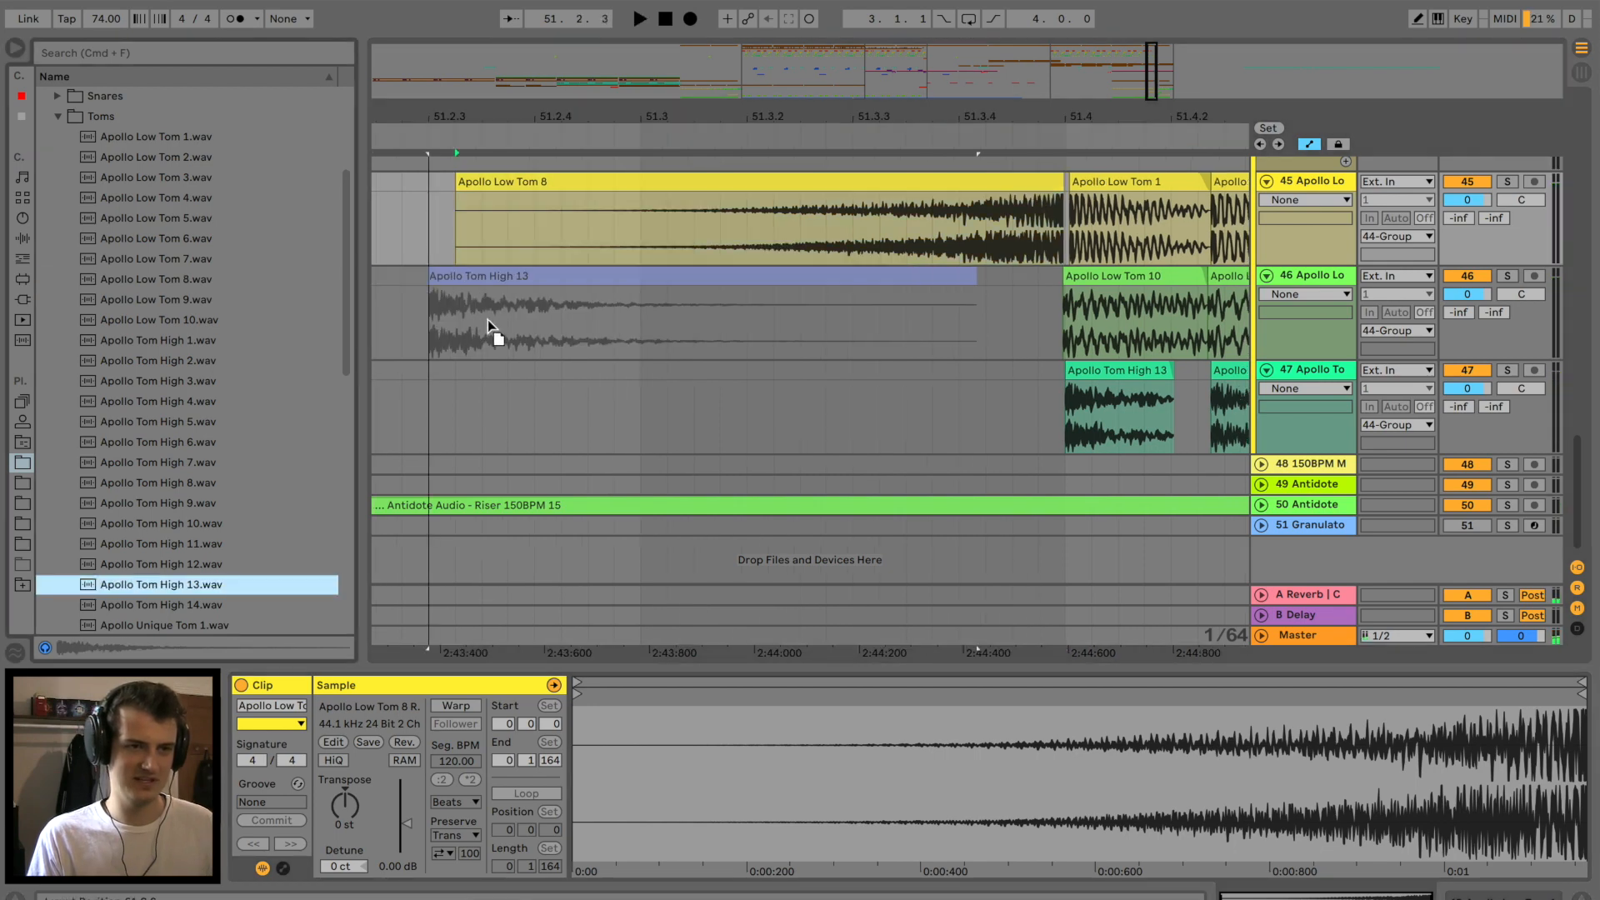
{"action": "left_click_drag", "start_coordinate": [493, 339], "coordinate": [546, 339]}
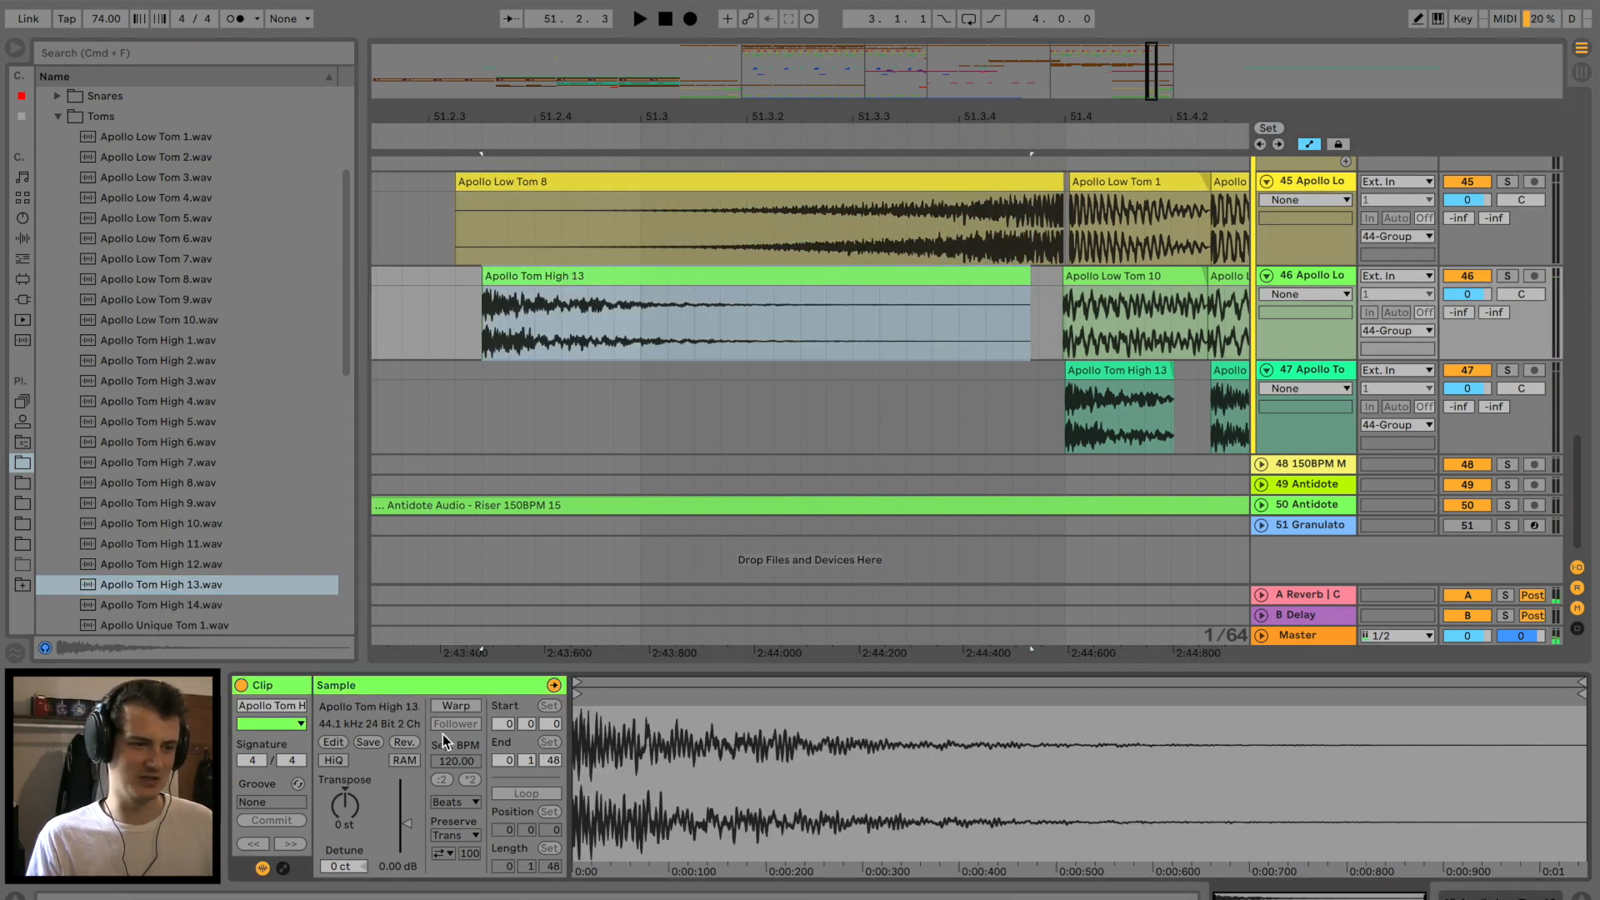
{"action": "left_click", "coordinate": [403, 742]}
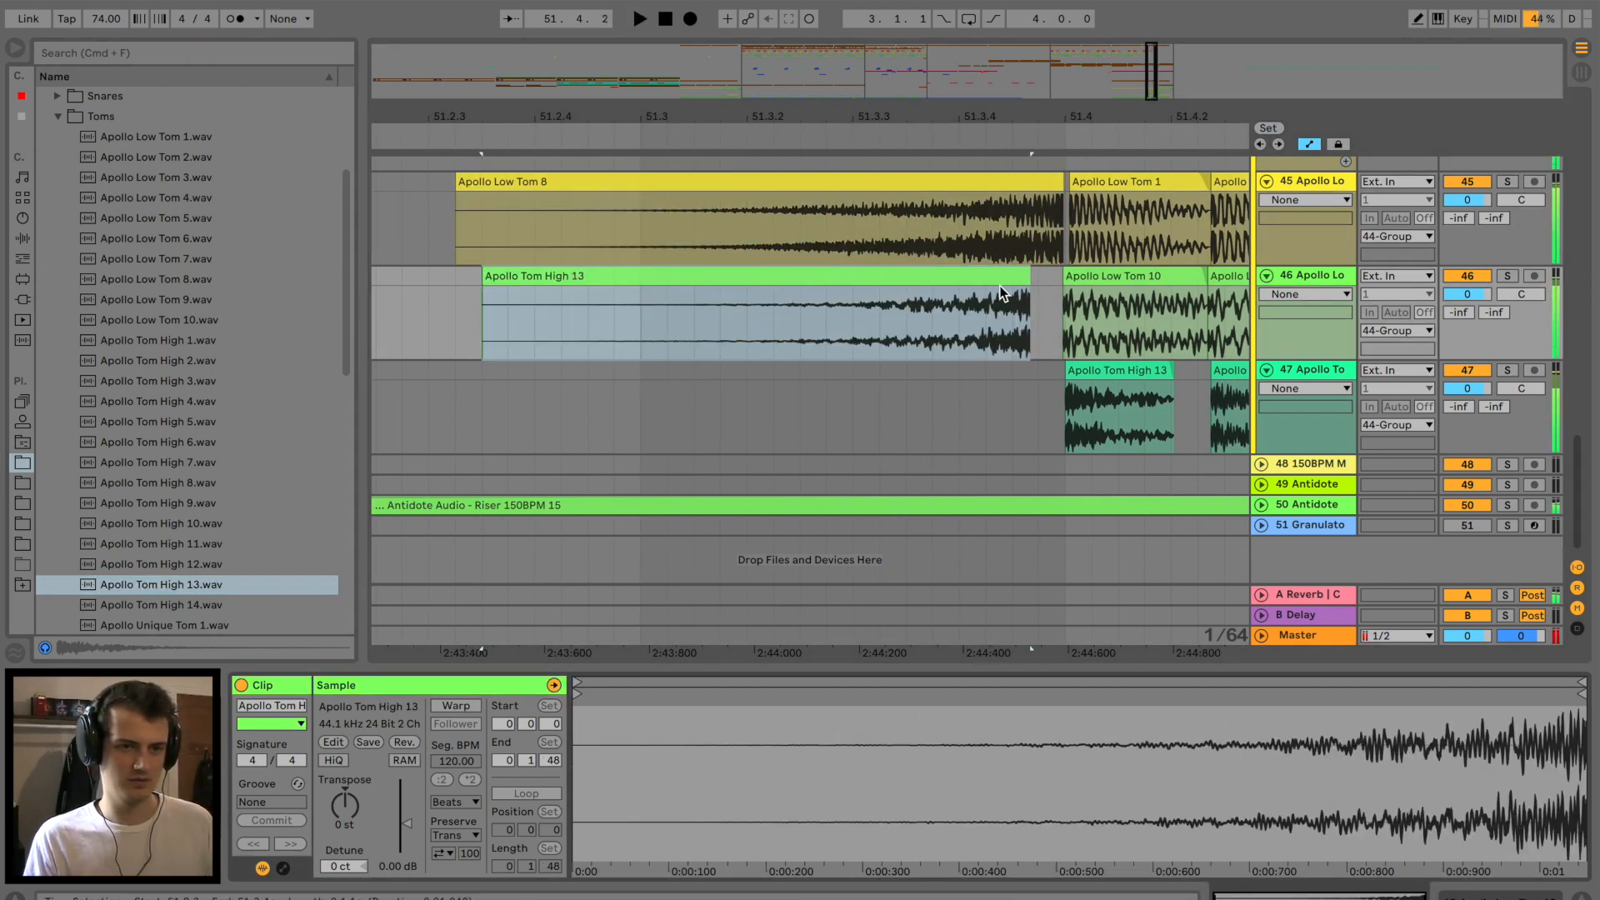
Add Apollo Tom High 4 to track 47, trim and duplicate it, and place the two short hits just before bar 51.4.
{"action": "left_click_drag", "start_coordinate": [156, 399], "coordinate": [481, 397]}
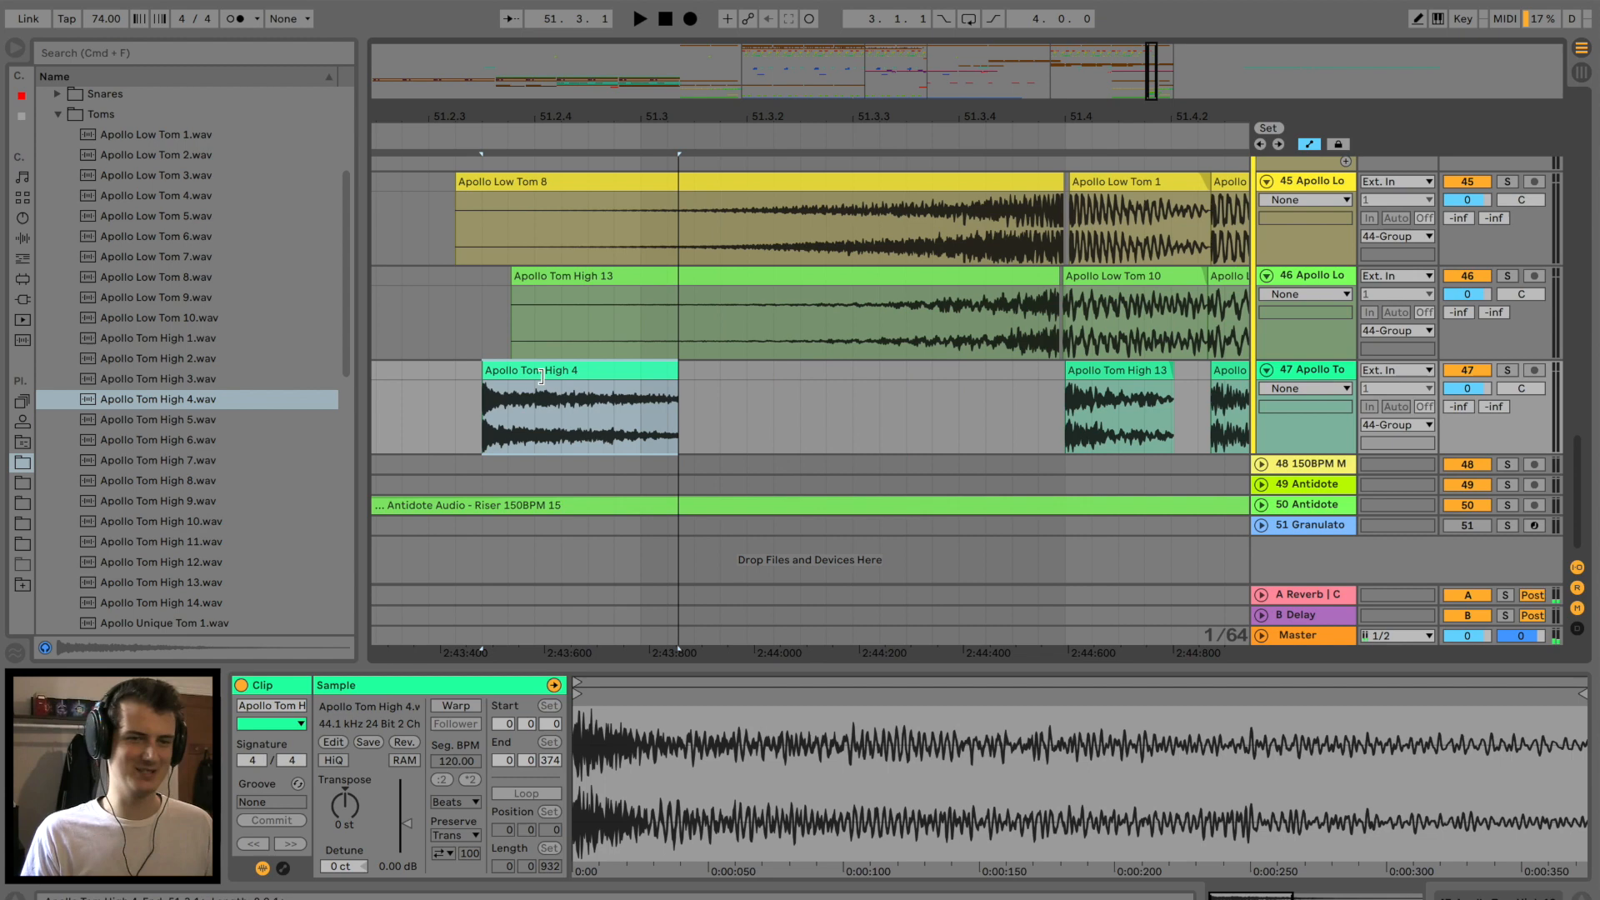
{"action": "left_click_drag", "start_coordinate": [969, 375], "coordinate": [520, 382]}
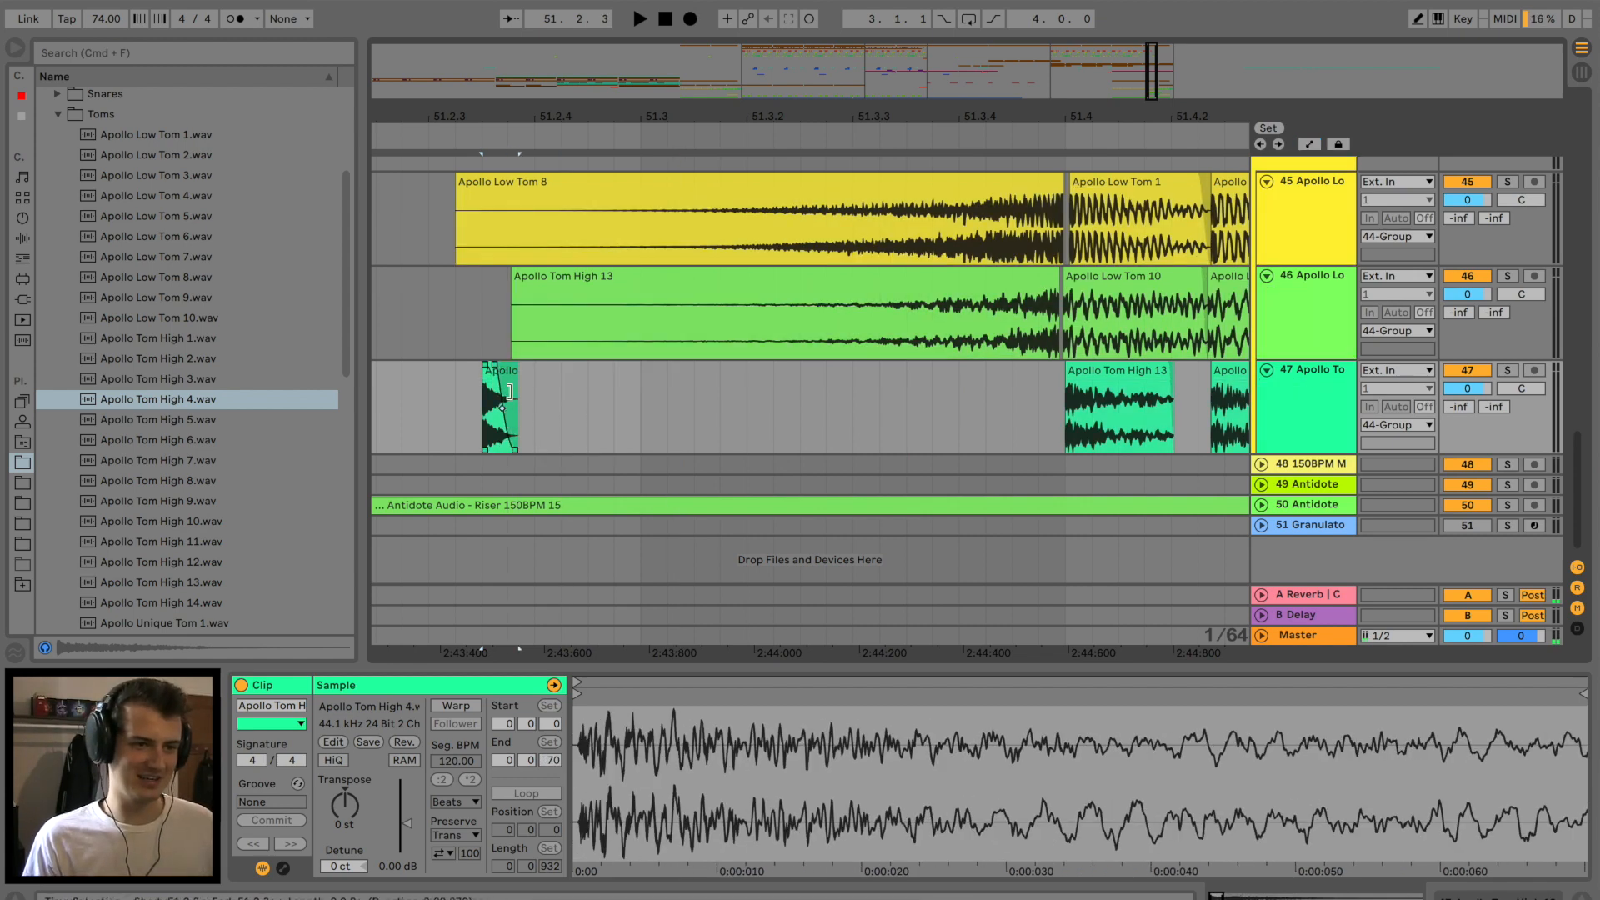
{"action": "key", "text": "super+d"}
{"action": "left_click_drag", "start_coordinate": [673, 376], "coordinate": [1033, 374]}
{"action": "left_click", "coordinate": [747, 379]}
{"action": "key", "text": "space"}
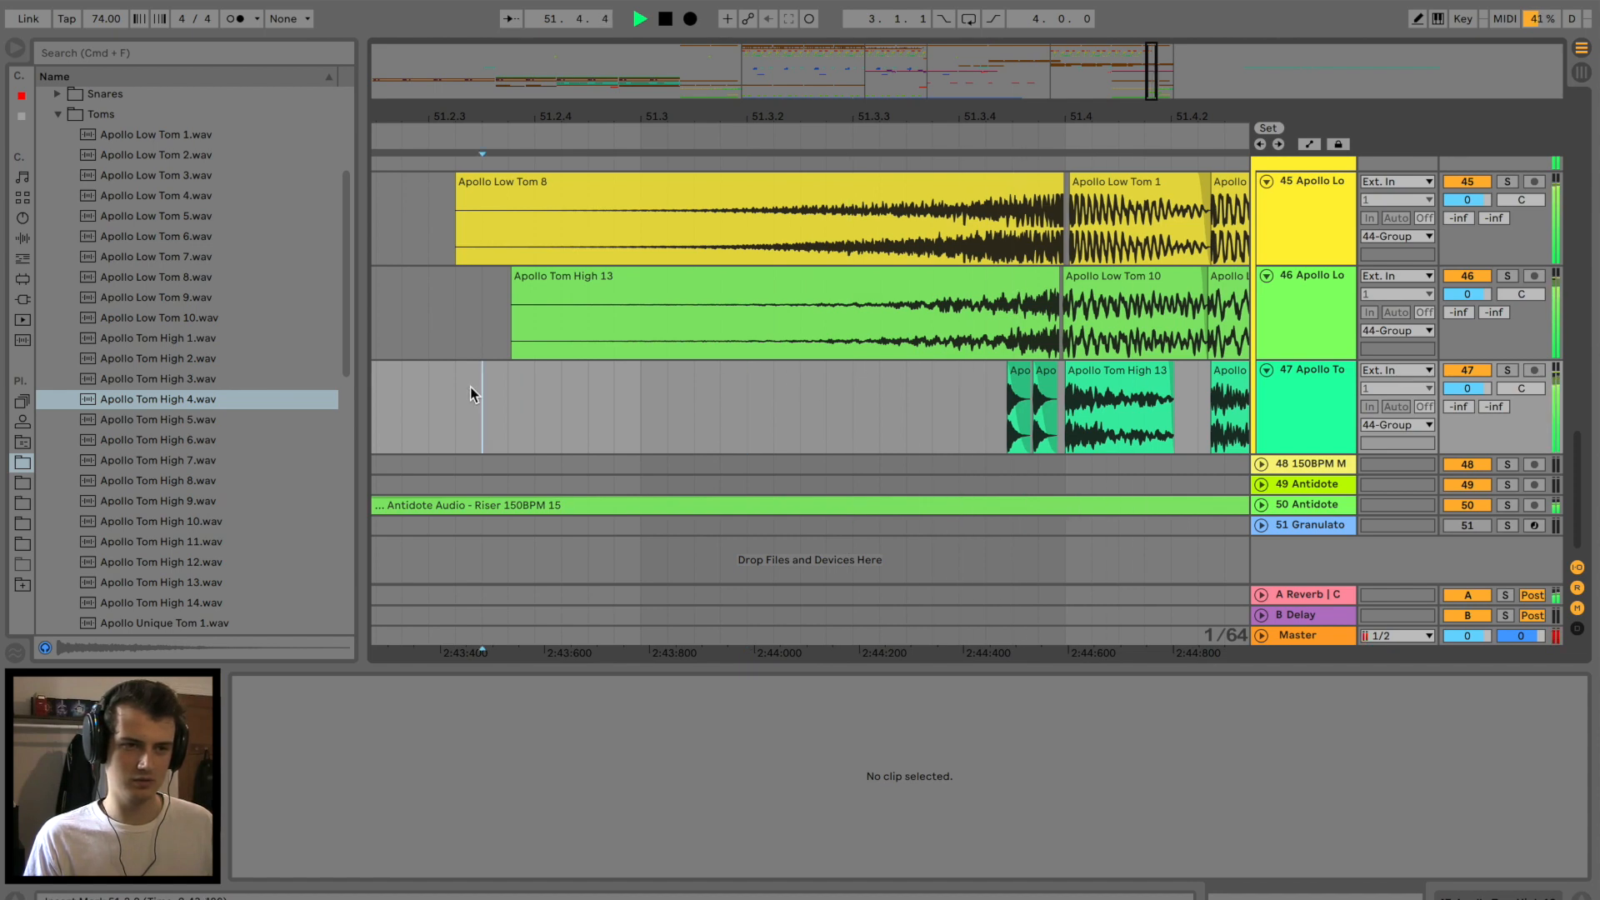
{"action": "left_click", "coordinate": [1011, 372]}
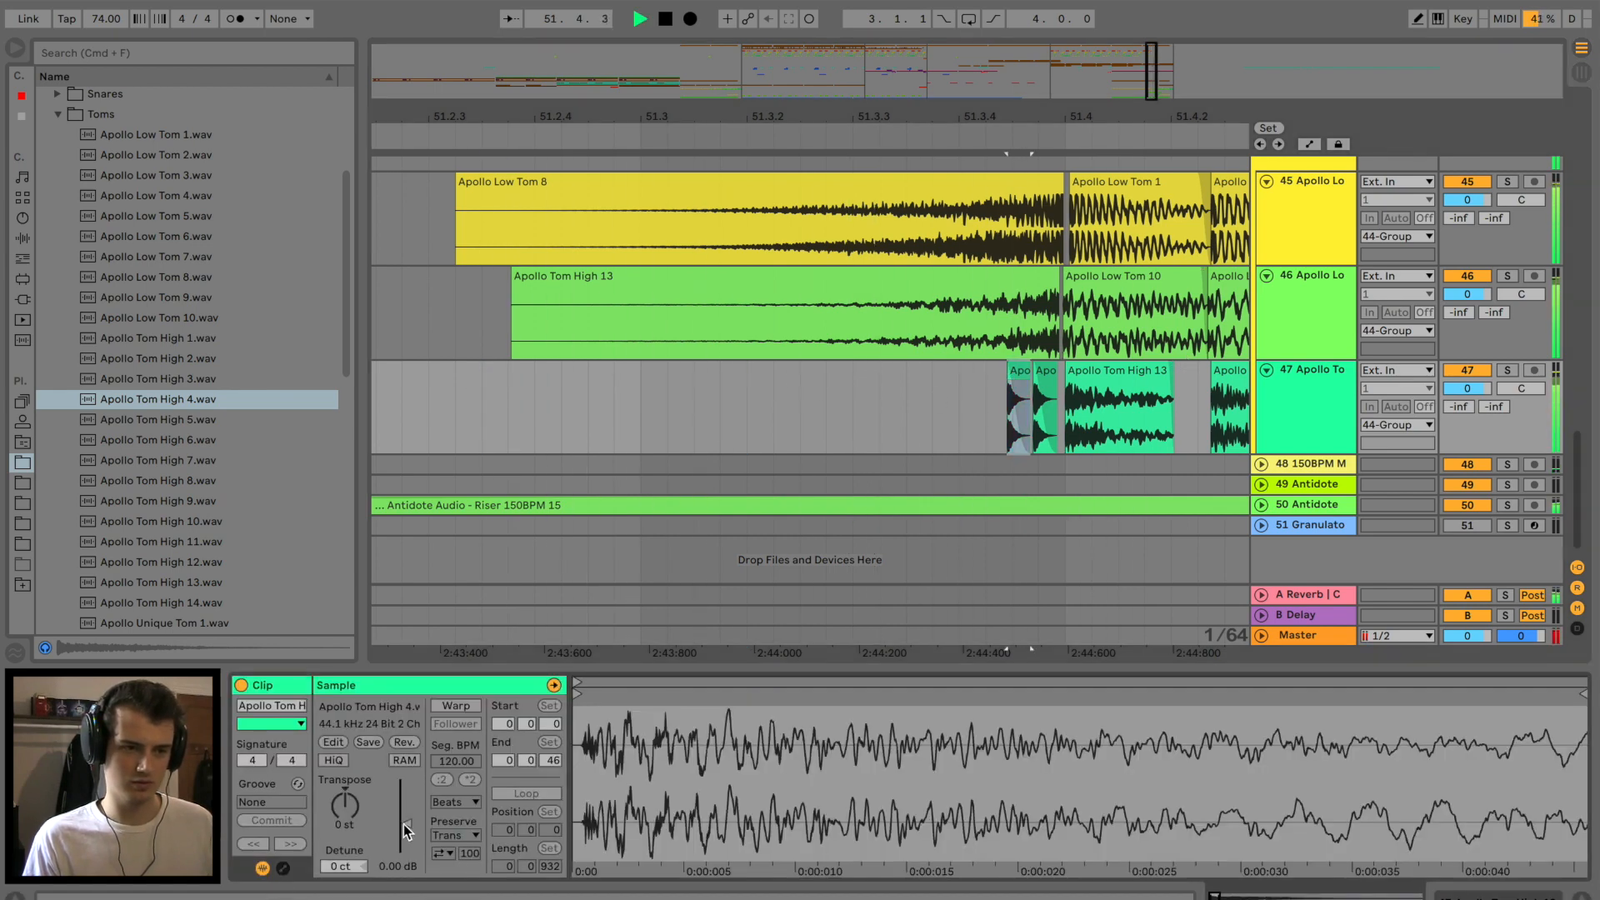
Give the reversed Apollo Tom High 13 and Apollo Low Tom 8 clips full-length fade-ins curved to rise late, and audition them.
{"action": "left_click", "coordinate": [541, 277]}
{"action": "key", "text": "space"}
{"action": "left_click_drag", "start_coordinate": [518, 280], "coordinate": [979, 288]}
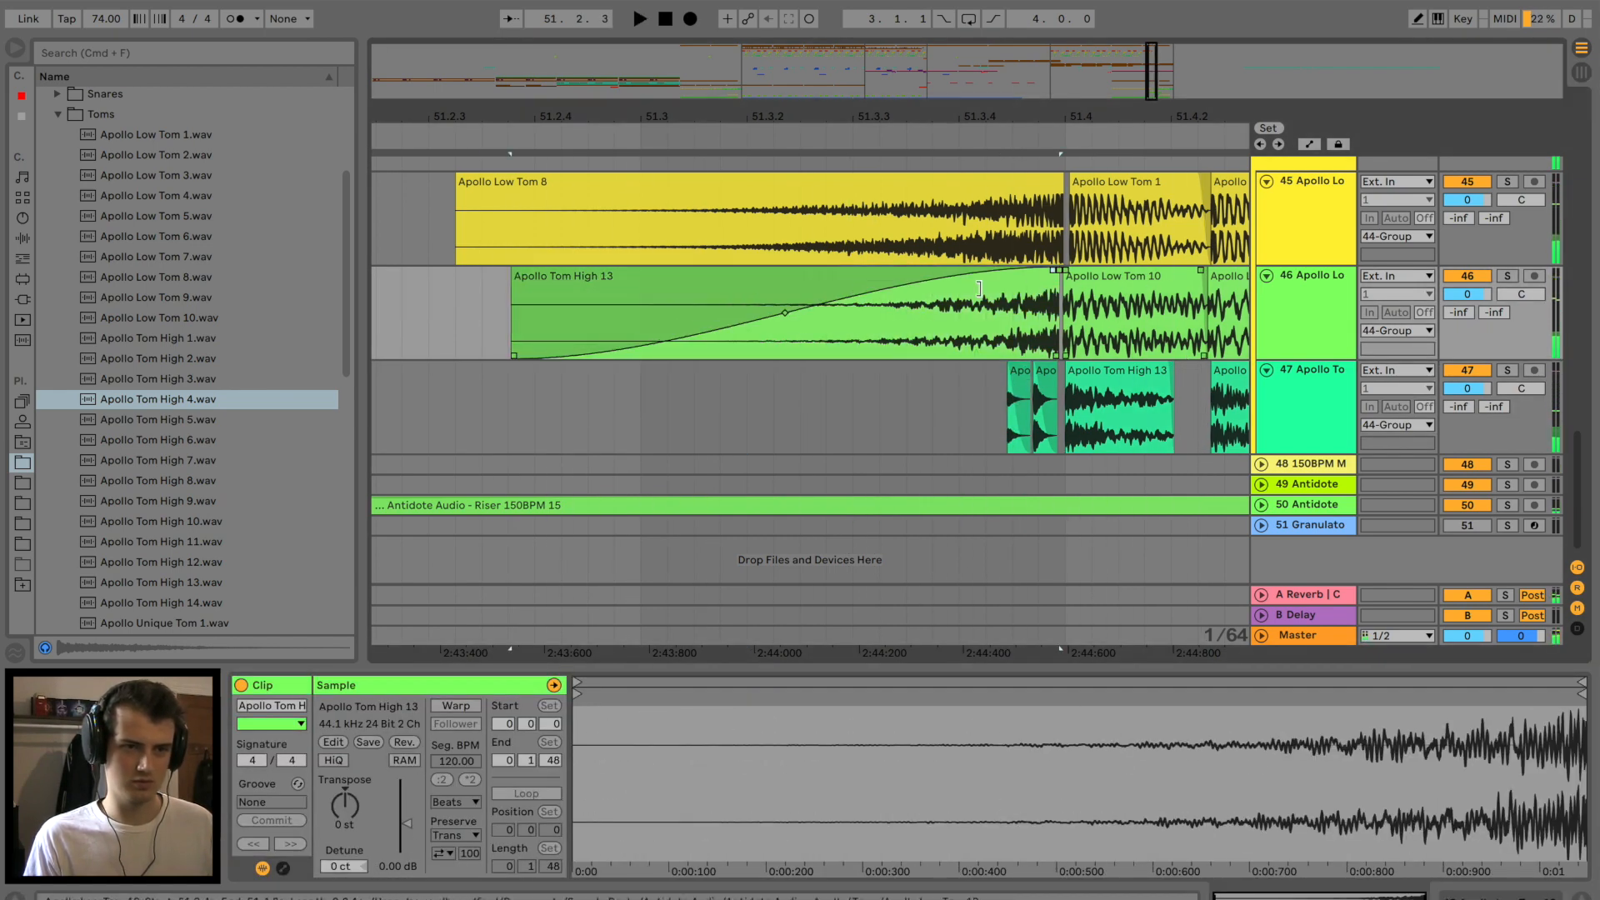
{"action": "left_click_drag", "start_coordinate": [784, 317], "coordinate": [944, 393]}
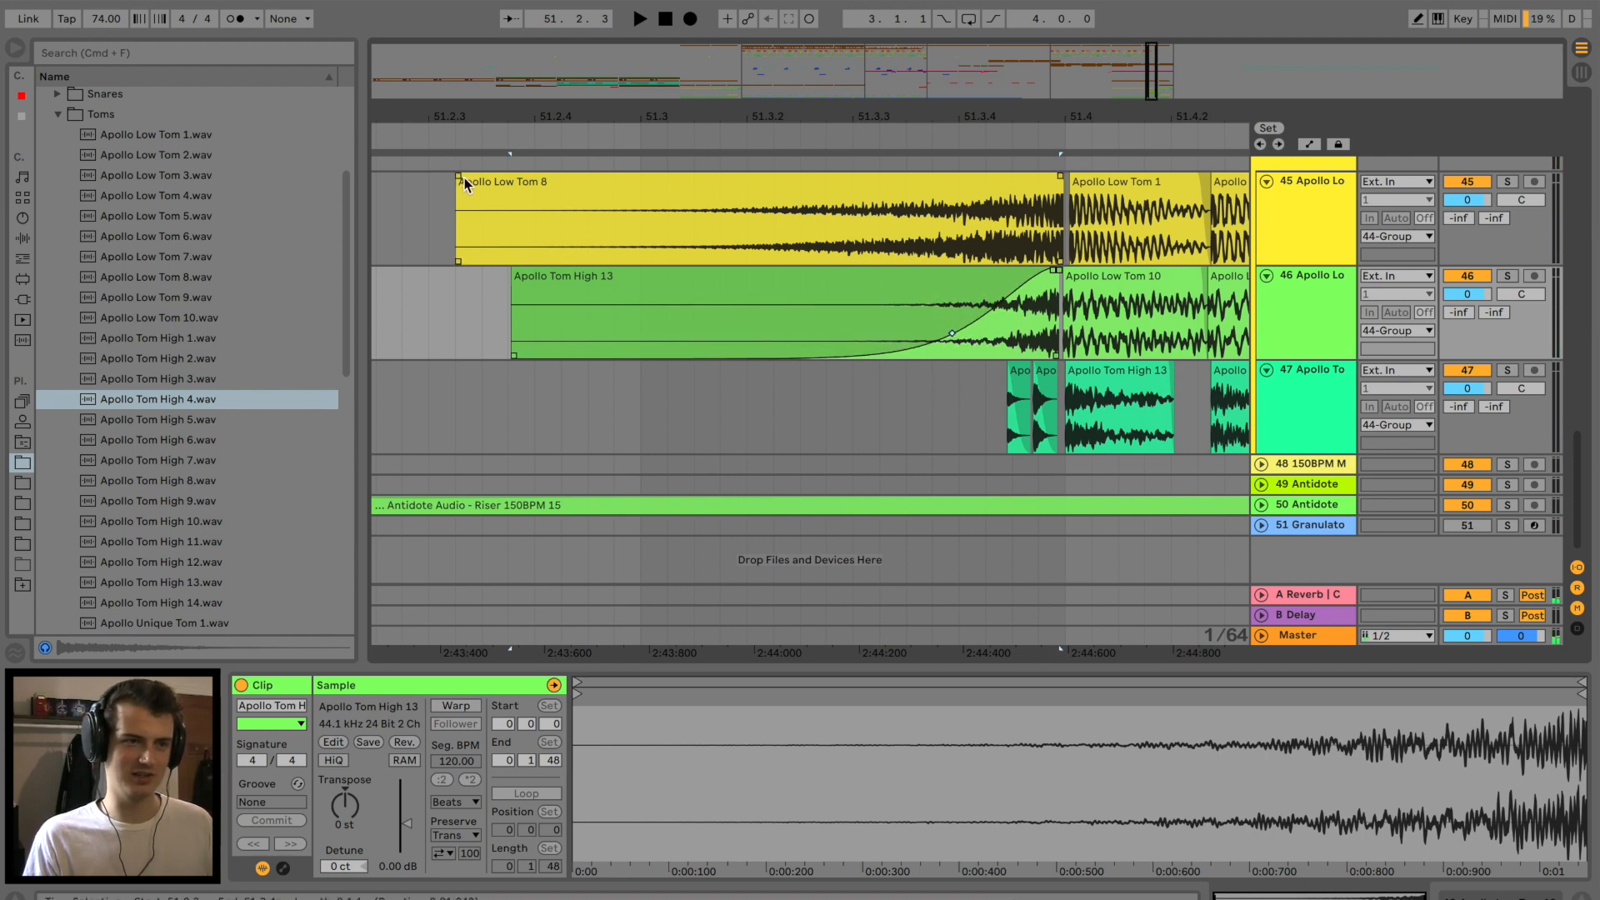
{"action": "left_click_drag", "start_coordinate": [460, 177], "coordinate": [981, 179]}
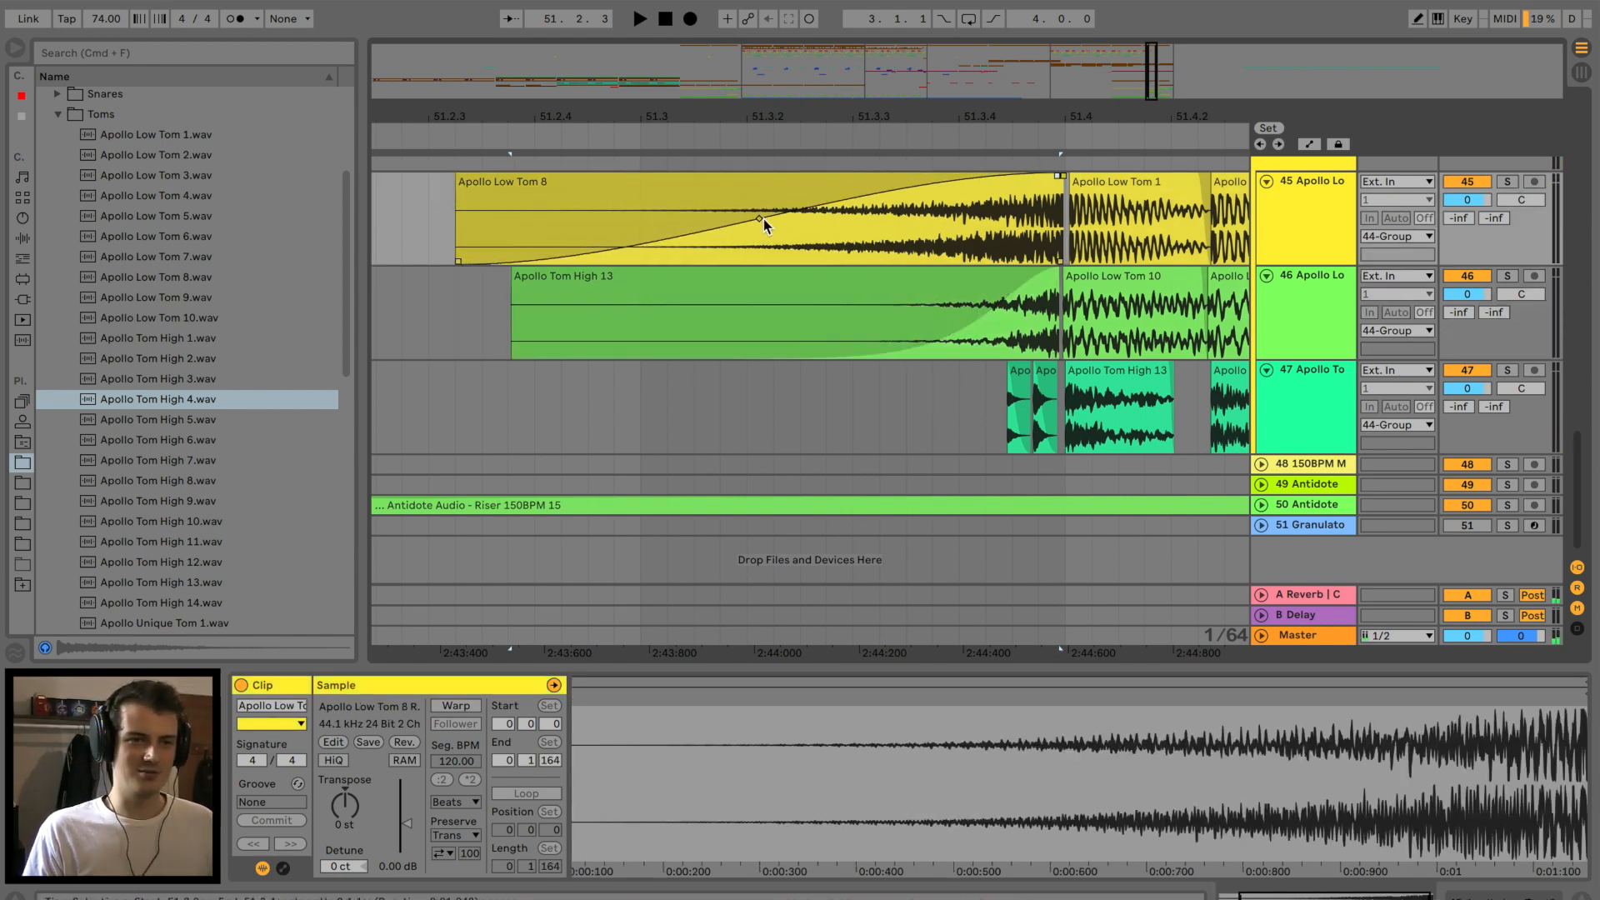
{"action": "left_click_drag", "start_coordinate": [759, 219], "coordinate": [950, 254]}
{"action": "left_click", "coordinate": [903, 284]}
{"action": "key", "text": "space"}
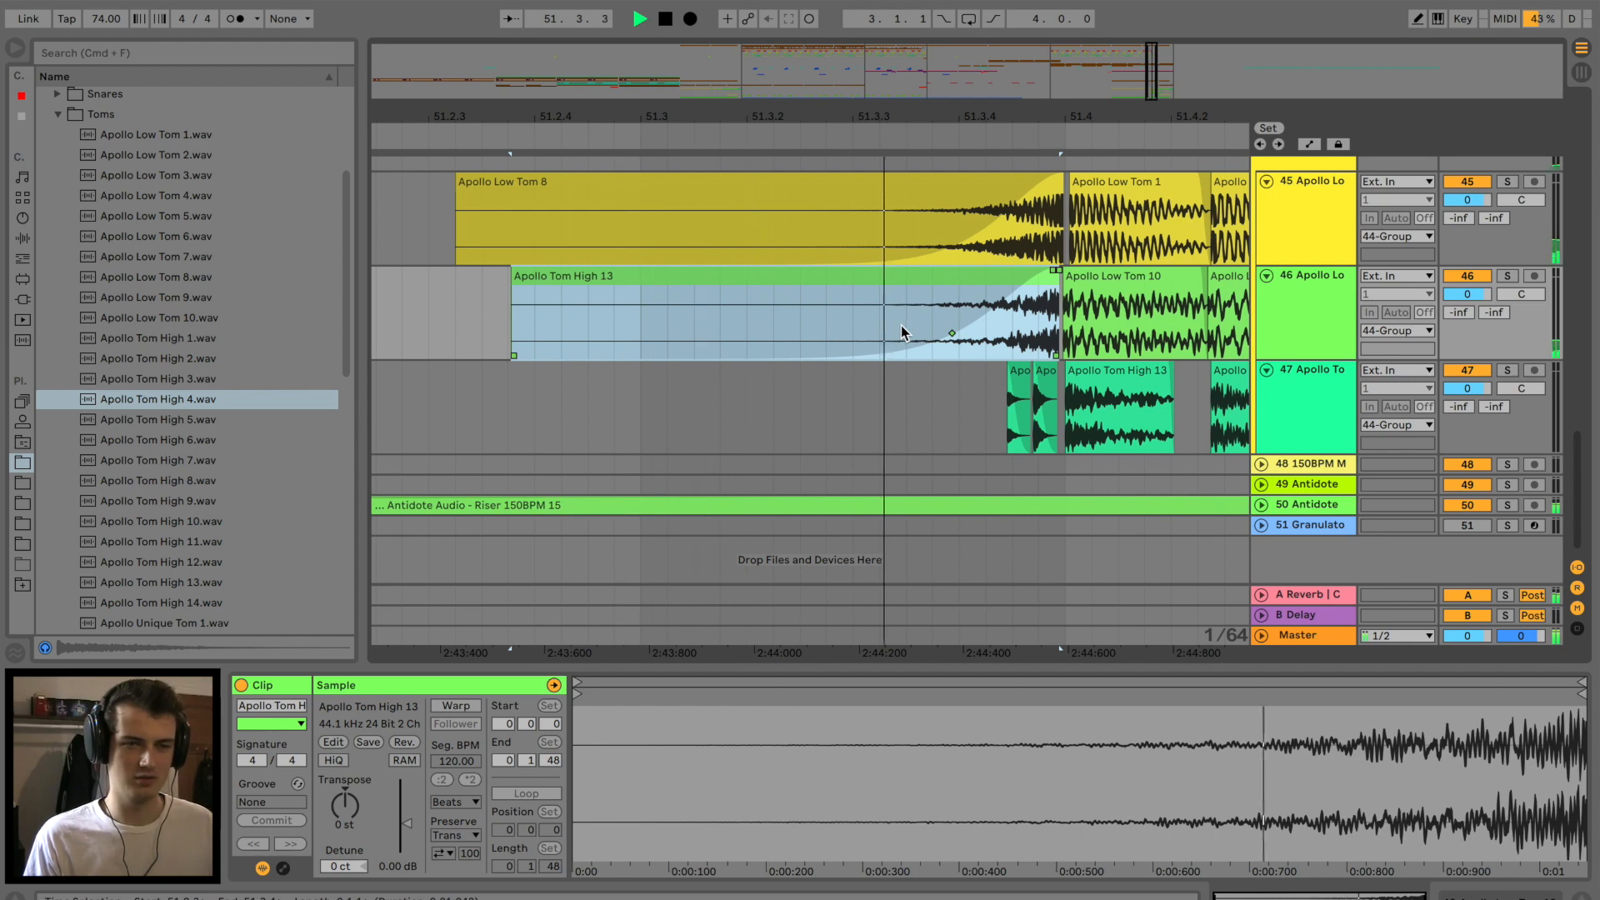
Extend the last low tom clips on tracks 45 and 46 past bar 52 with smooth fade-out tails and play the fill.
{"action": "key", "text": "minus"}
{"action": "key", "text": "minus"}
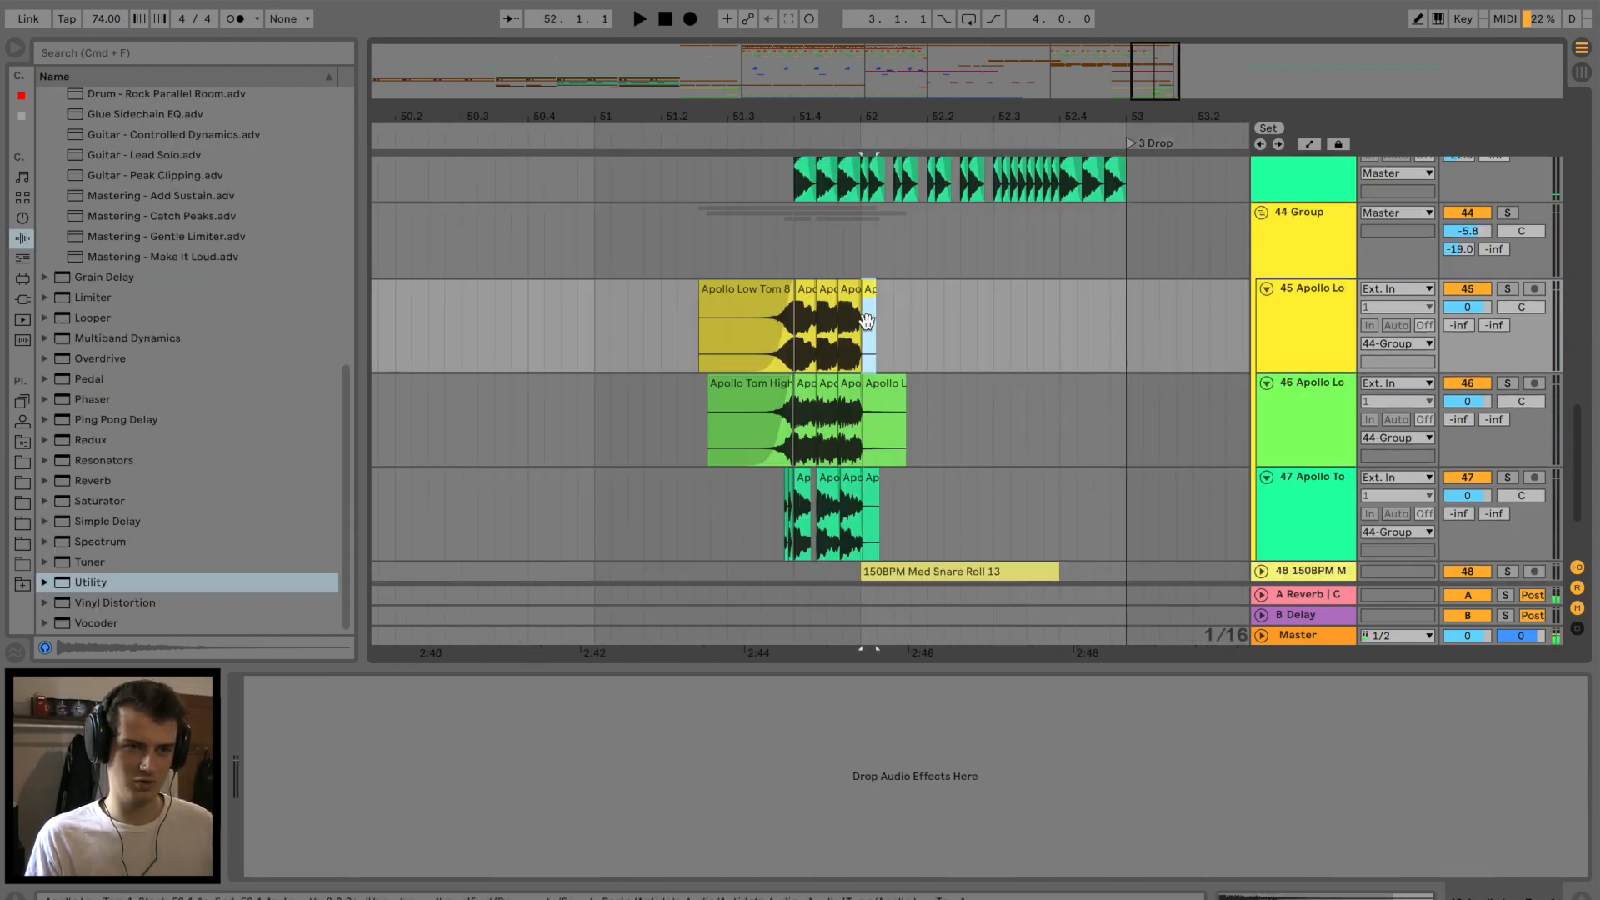
{"action": "left_click_drag", "start_coordinate": [882, 292], "coordinate": [942, 292]}
{"action": "key", "text": "space"}
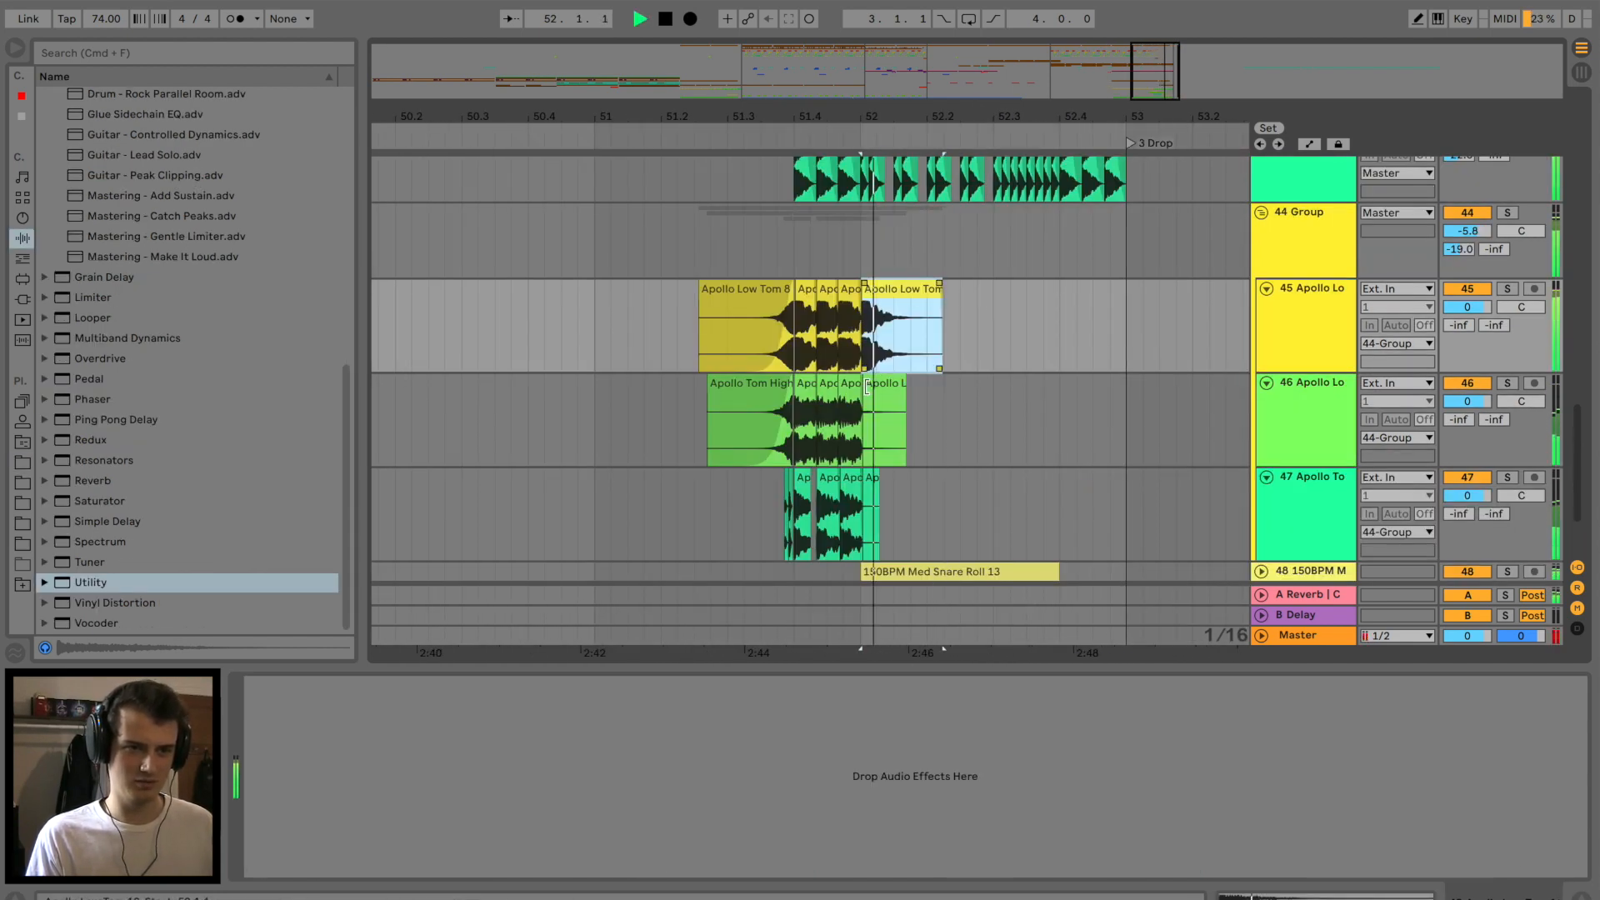
{"action": "left_click_drag", "start_coordinate": [852, 387], "coordinate": [976, 388]}
{"action": "left_click_drag", "start_coordinate": [795, 414], "coordinate": [820, 414]}
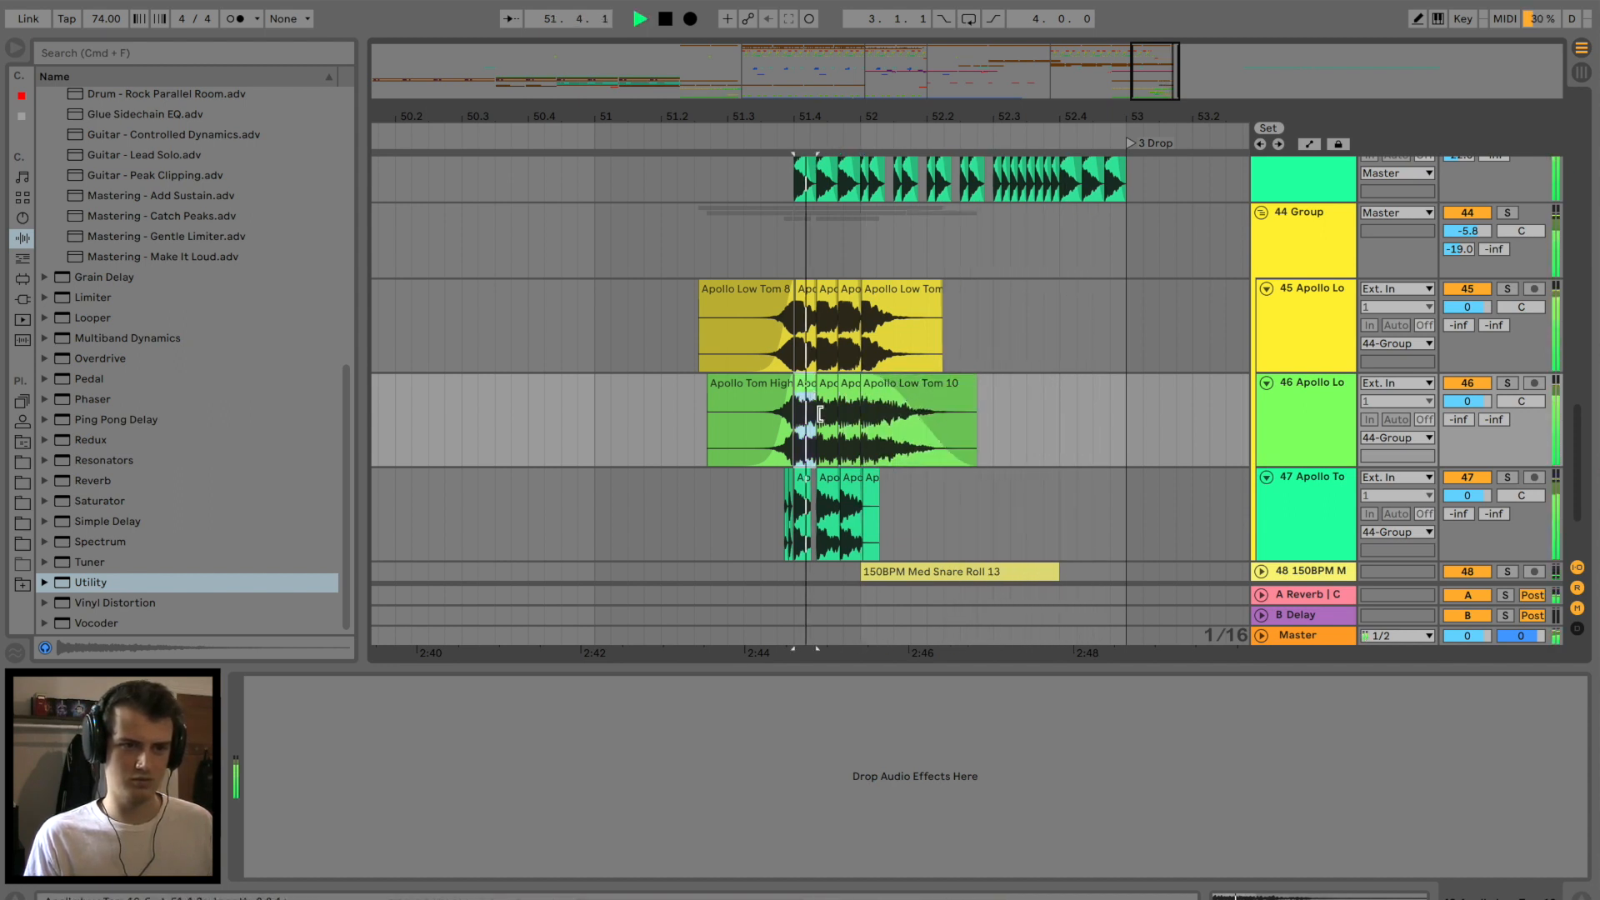
{"action": "left_click_drag", "start_coordinate": [926, 422], "coordinate": [850, 339]}
{"action": "key", "text": "space"}
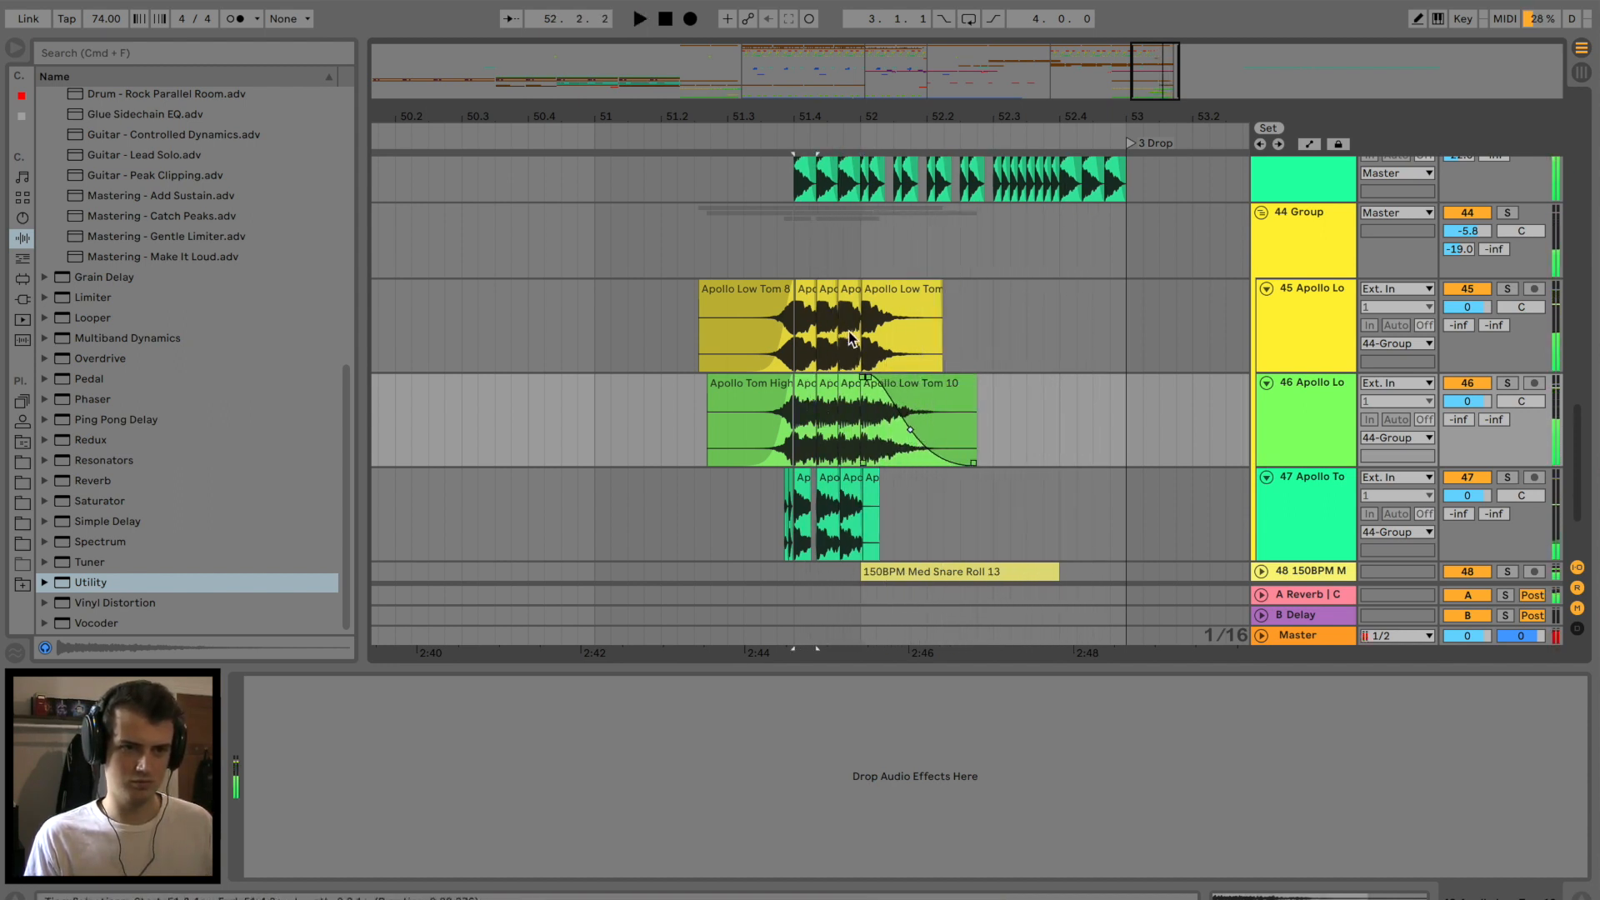
Place Glass Kick 808 D2 on audio track 22 at bar 52, ending at the 3 Drop marker, and lower its volume to -5.7 dB.
{"action": "scroll", "coordinate": [850, 338], "scroll_direction": "up", "scroll_amount": 10}
{"action": "scroll", "coordinate": [655, 356], "scroll_direction": "down", "scroll_amount": 5}
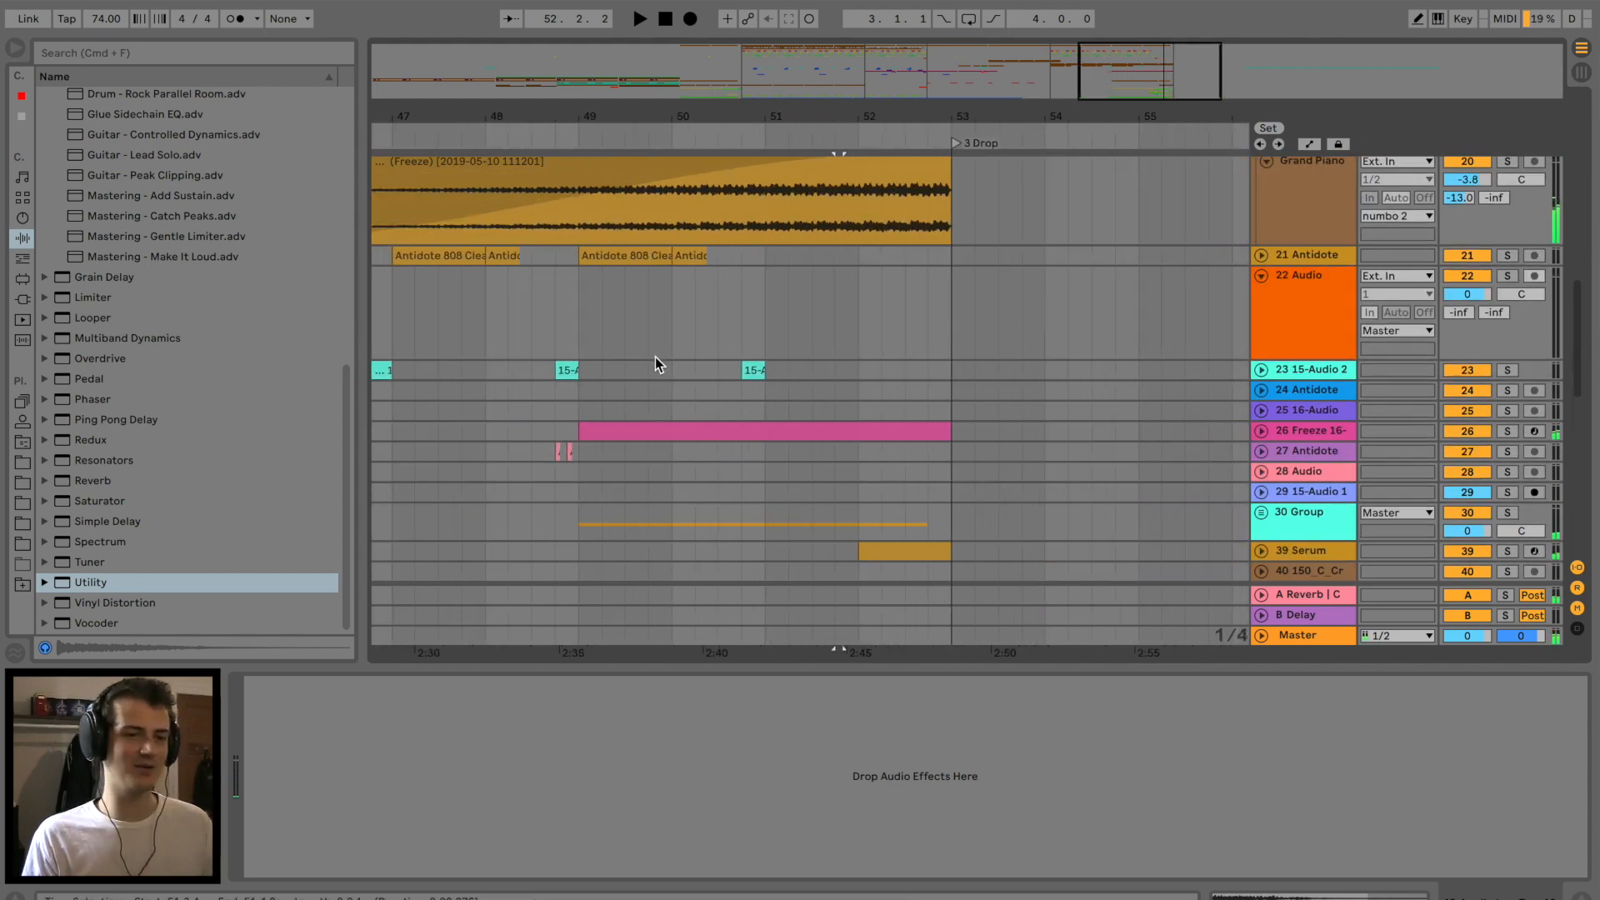
{"action": "scroll", "coordinate": [642, 374], "scroll_direction": "down", "scroll_amount": 5}
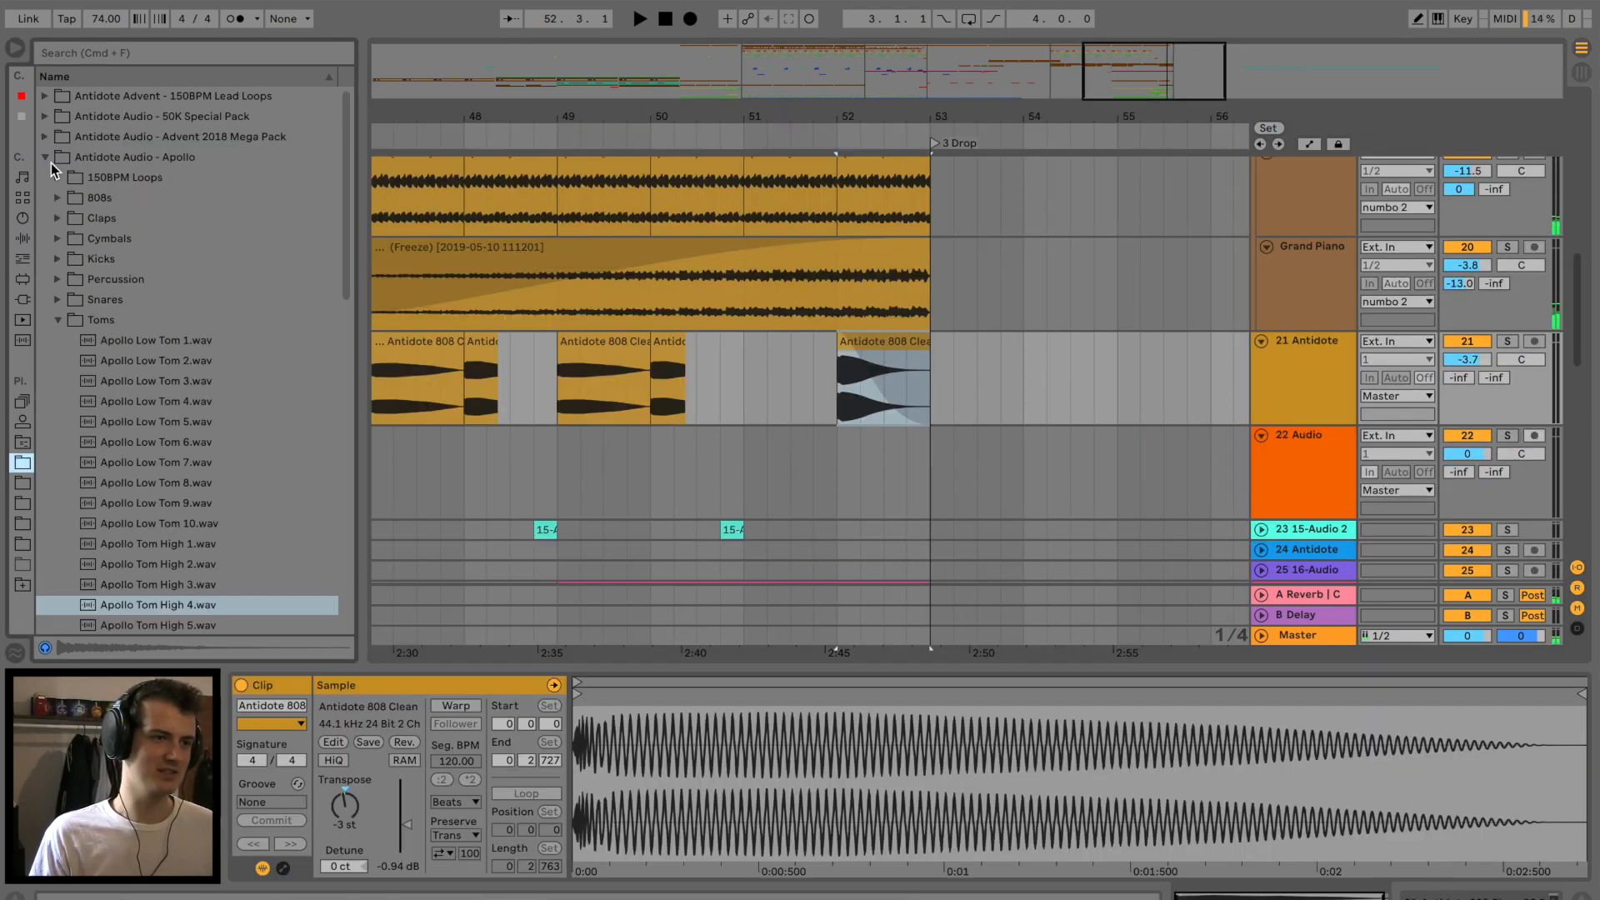
{"action": "left_click", "coordinate": [51, 159]}
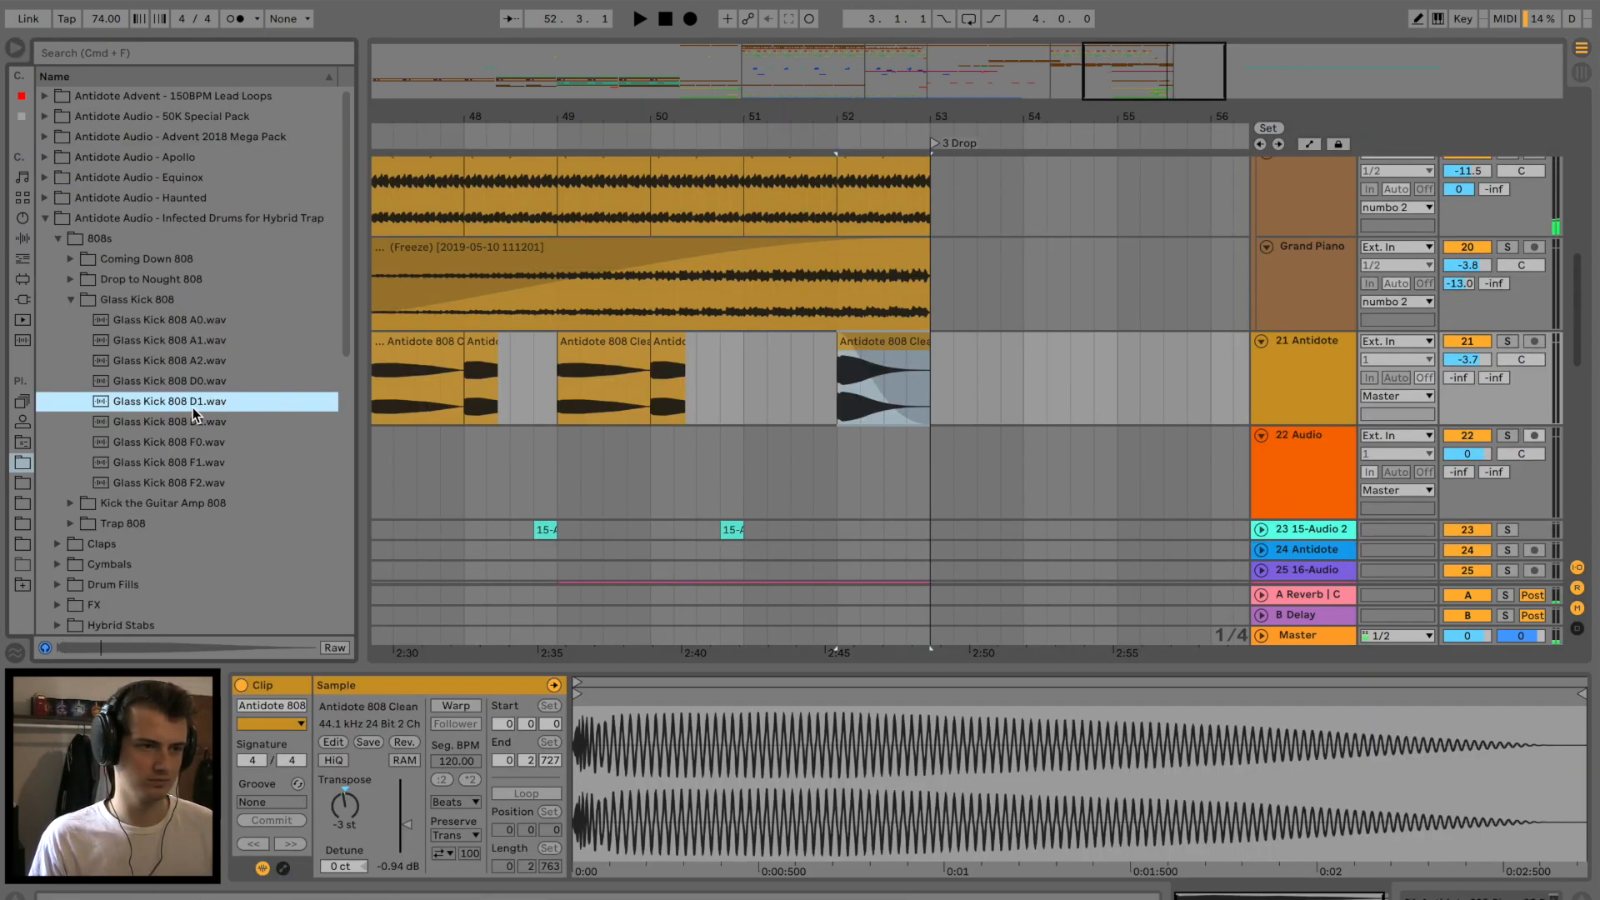
{"action": "left_click", "coordinate": [198, 423]}
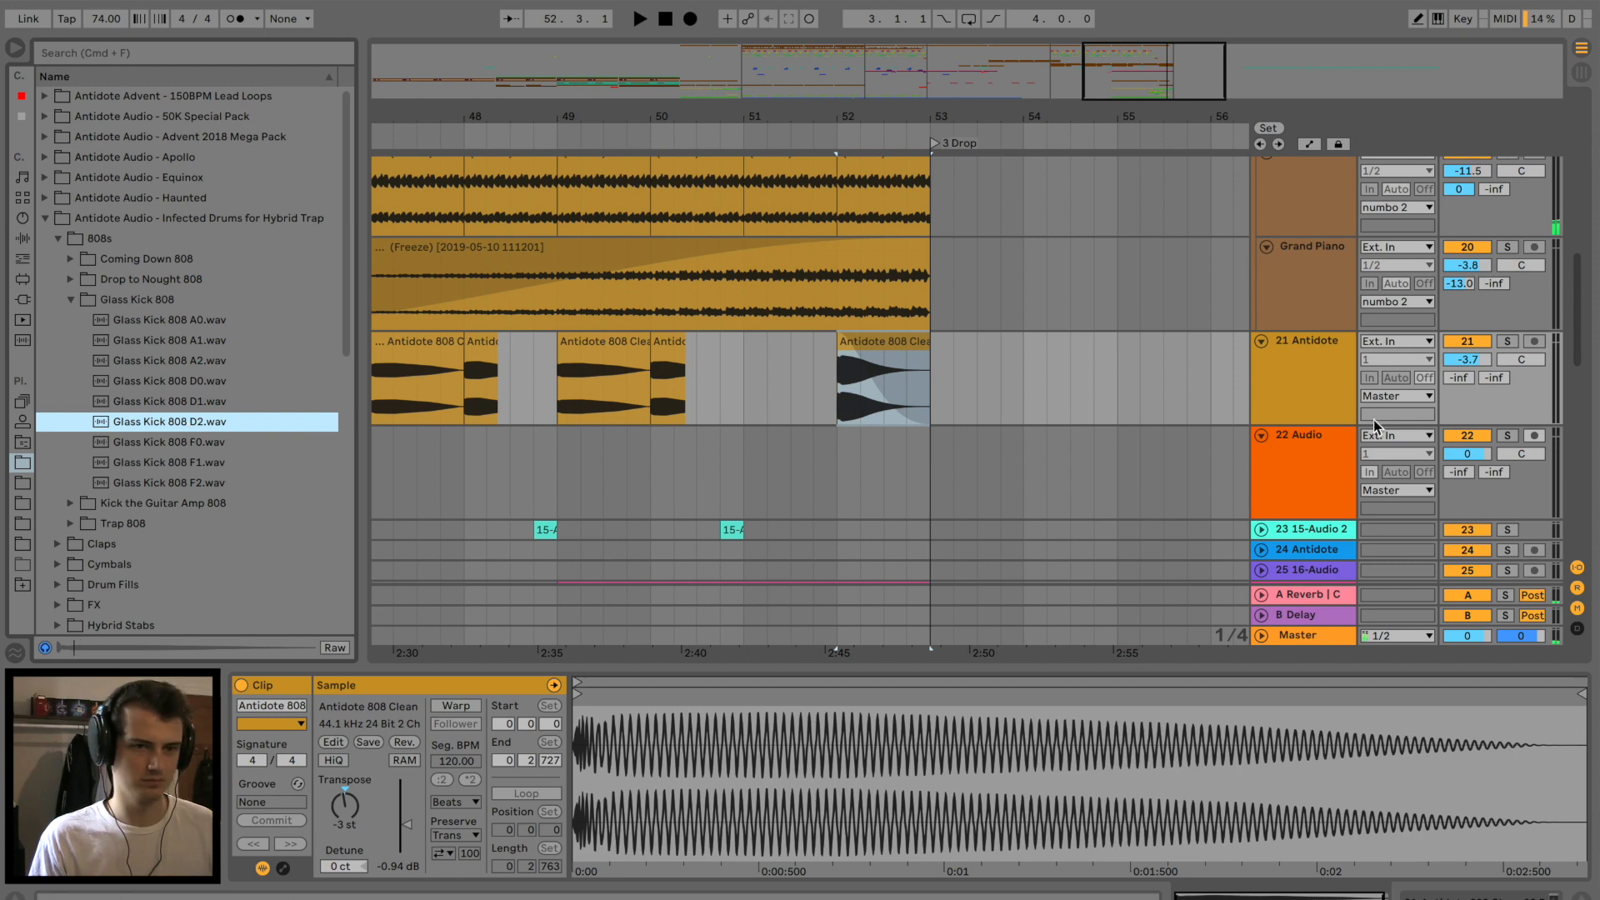
{"action": "mouse_move", "coordinate": [214, 421]}
{"action": "left_mouse_down"}
{"action": "mouse_move", "coordinate": [883, 467]}
{"action": "mouse_move", "coordinate": [746, 461]}
{"action": "mouse_move", "coordinate": [831, 464]}
{"action": "left_mouse_up"}
{"action": "left_click", "coordinate": [813, 467]}
{"action": "key", "text": "space"}
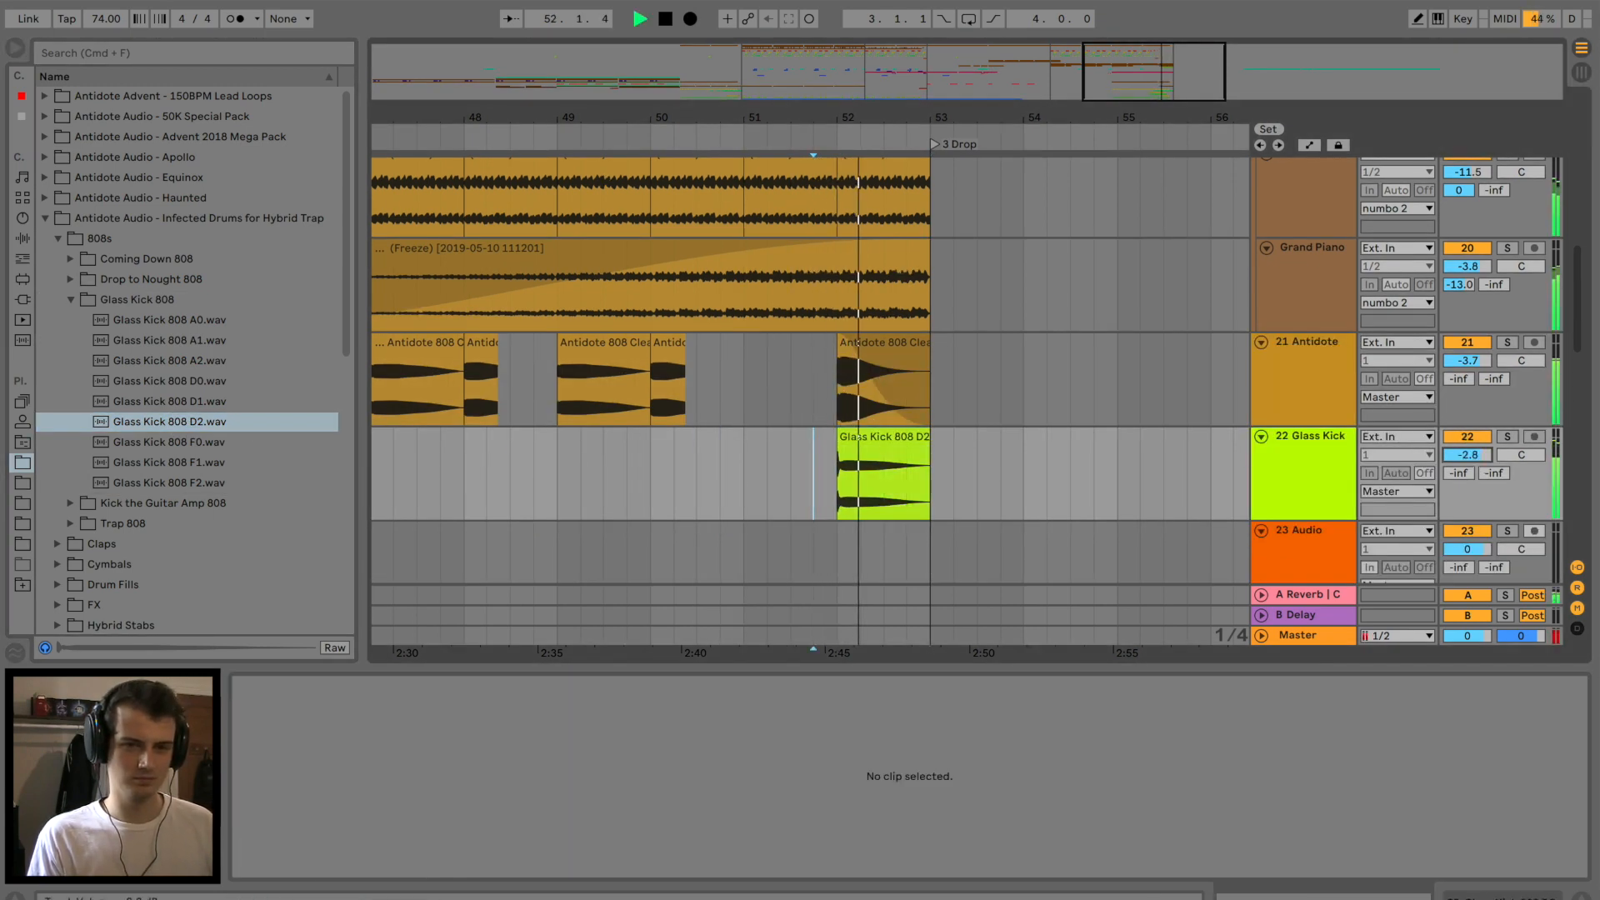
{"action": "left_click_drag", "start_coordinate": [1466, 455], "coordinate": [1467, 465]}
Warp the bar 52 Antidote 808 Clean clip in Tones mode, draw a downward transposition envelope toward its end, and audition it.
{"action": "left_click", "coordinate": [883, 438]}
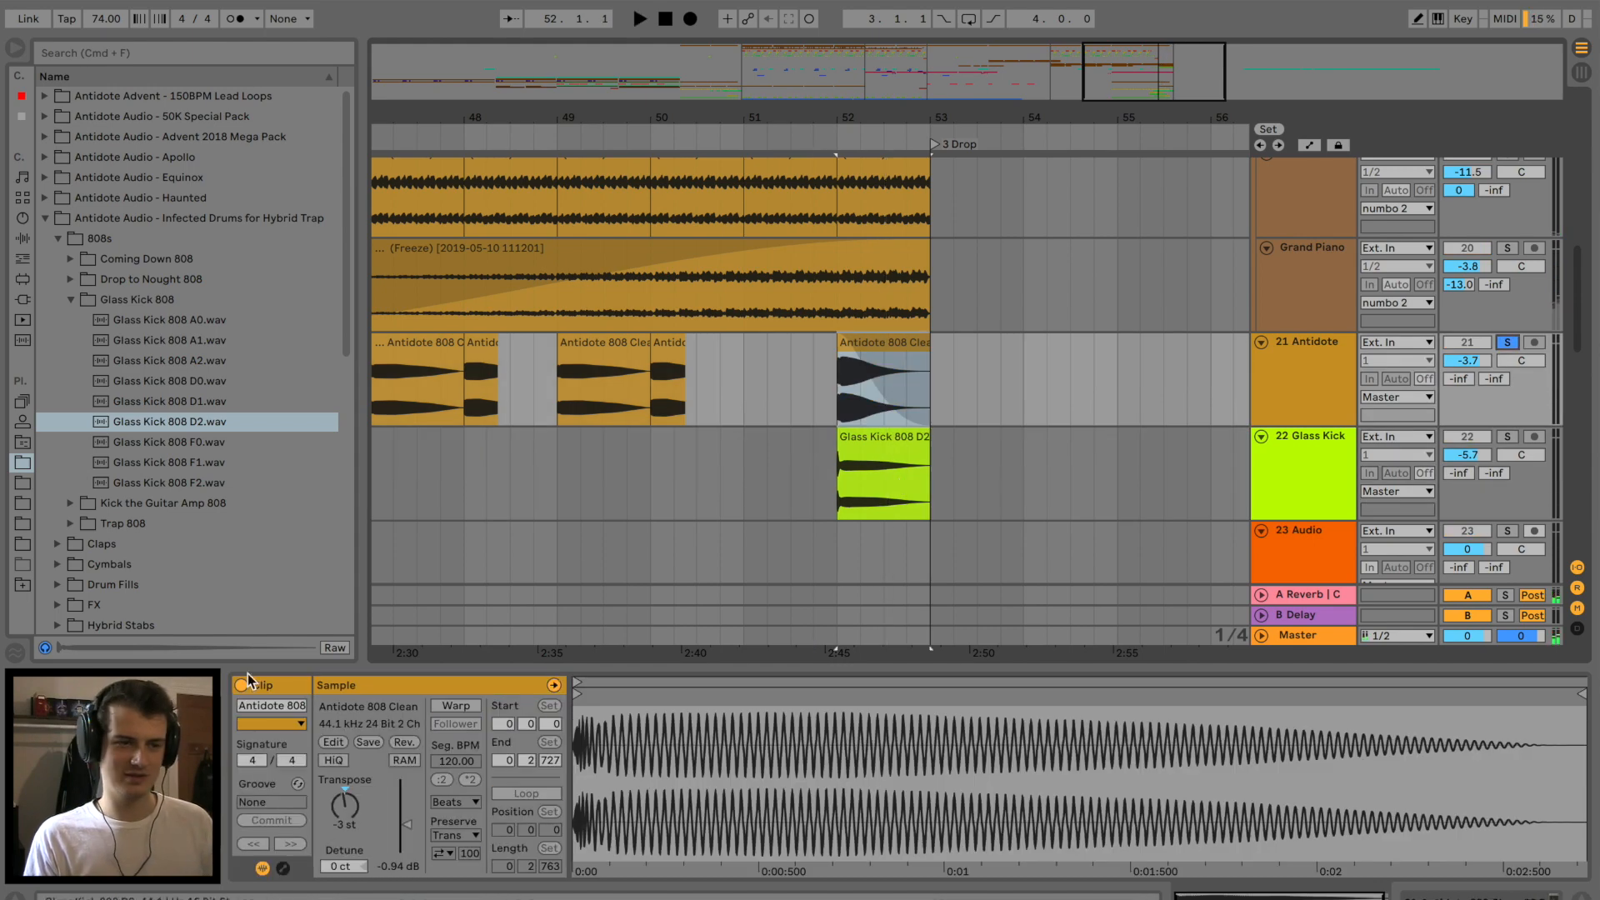
{"action": "left_click", "coordinate": [283, 867]}
{"action": "left_click", "coordinate": [457, 706]}
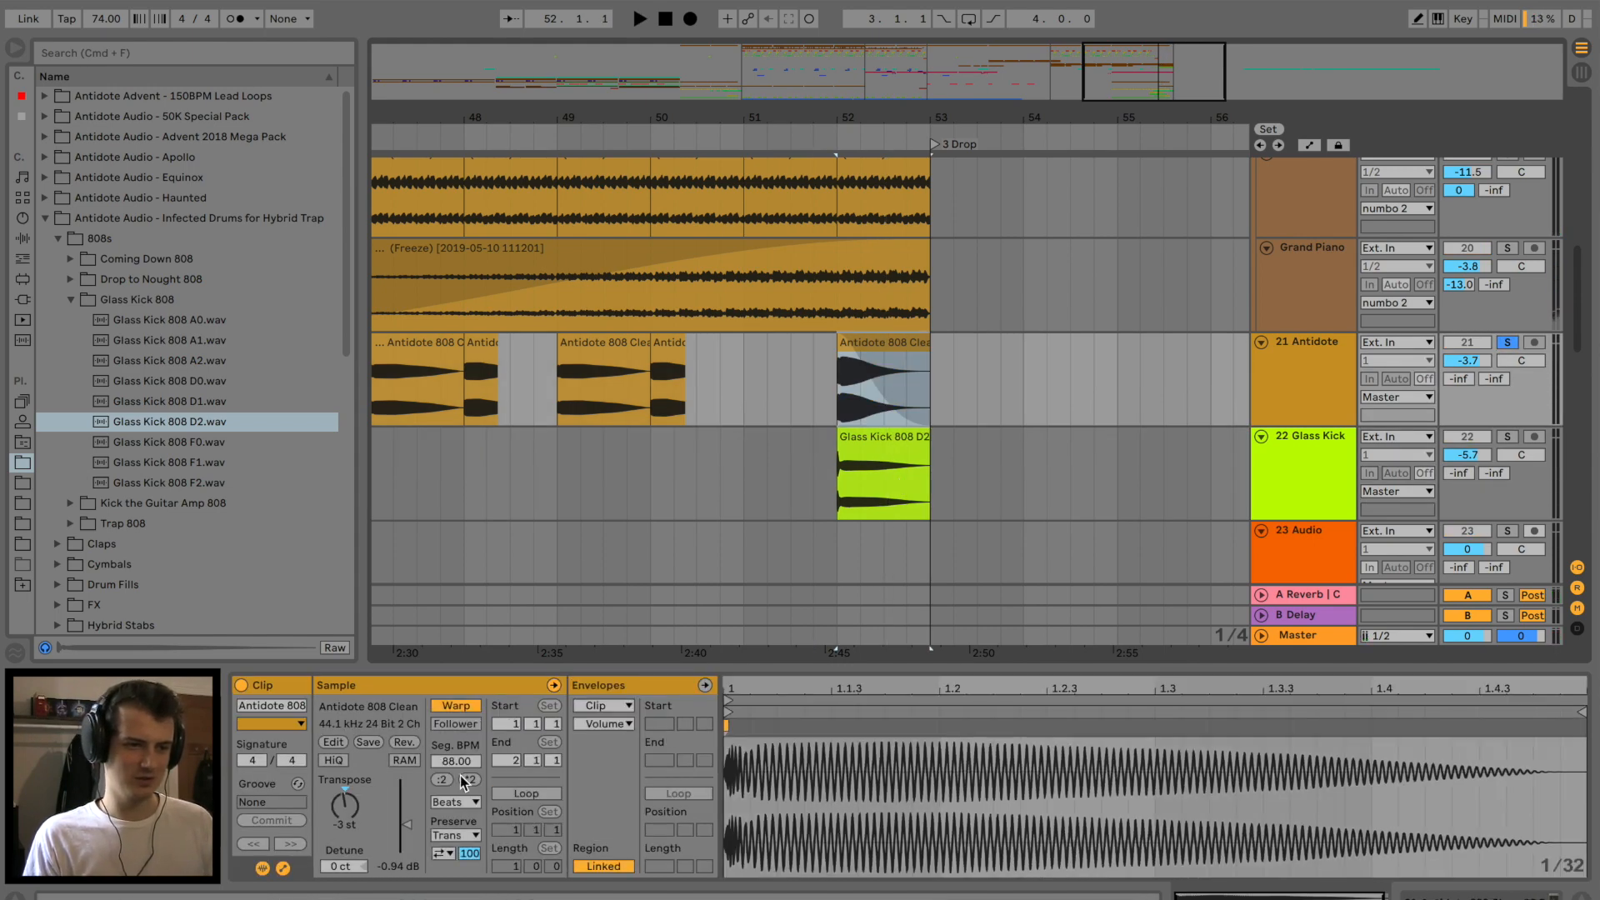
{"action": "left_click", "coordinate": [455, 802]}
{"action": "left_click", "coordinate": [456, 825]}
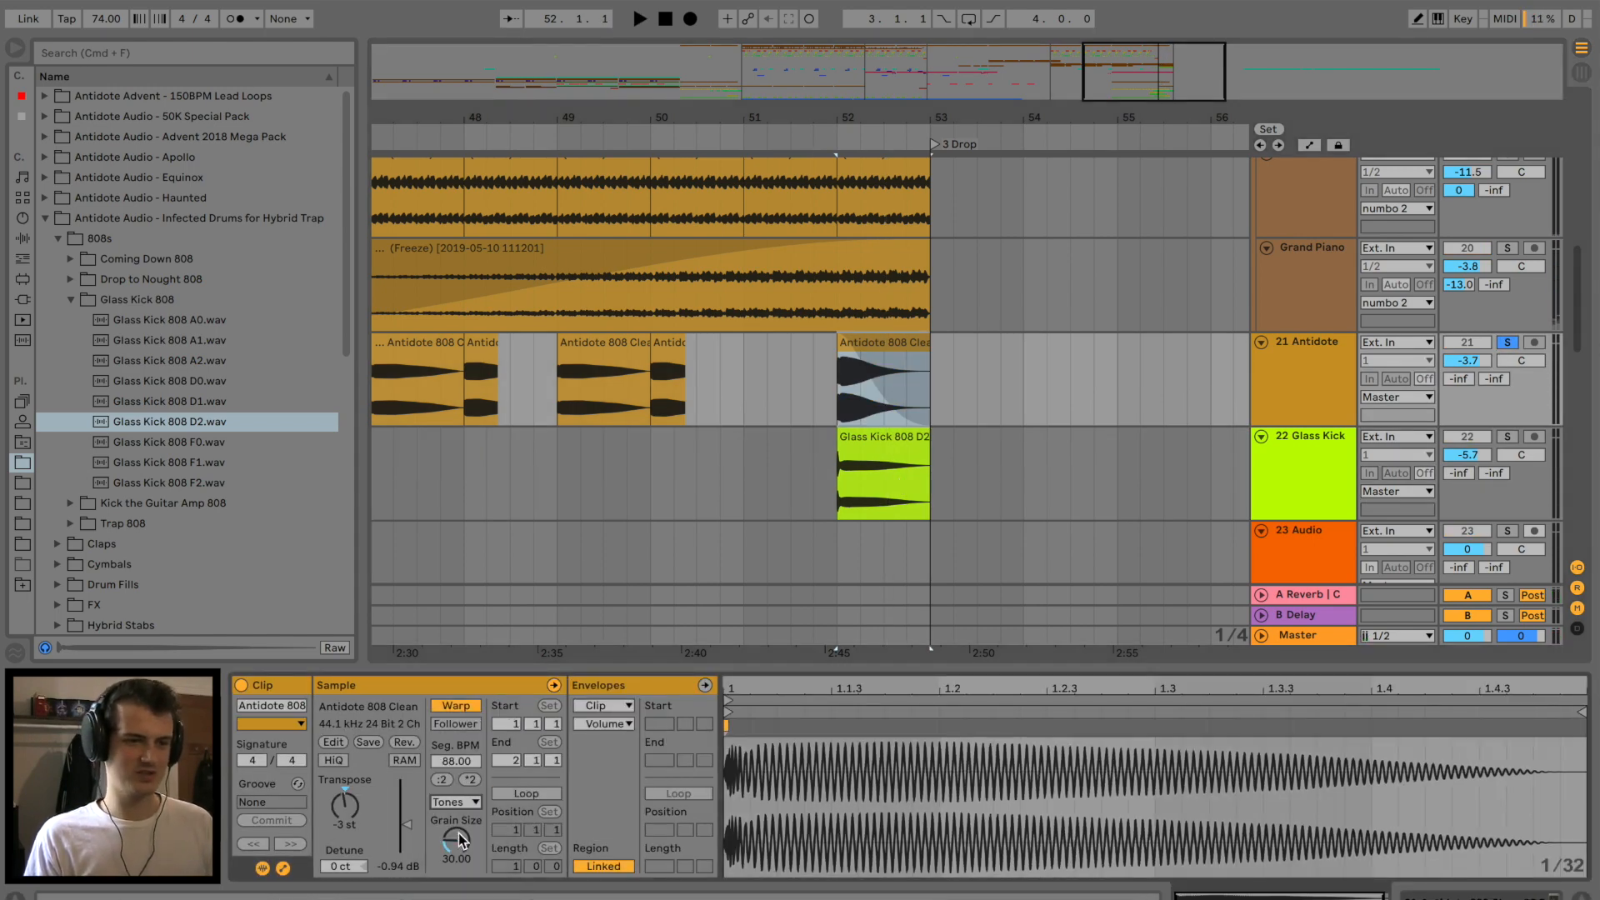
{"action": "left_click", "coordinate": [617, 724]}
{"action": "left_click", "coordinate": [627, 756]}
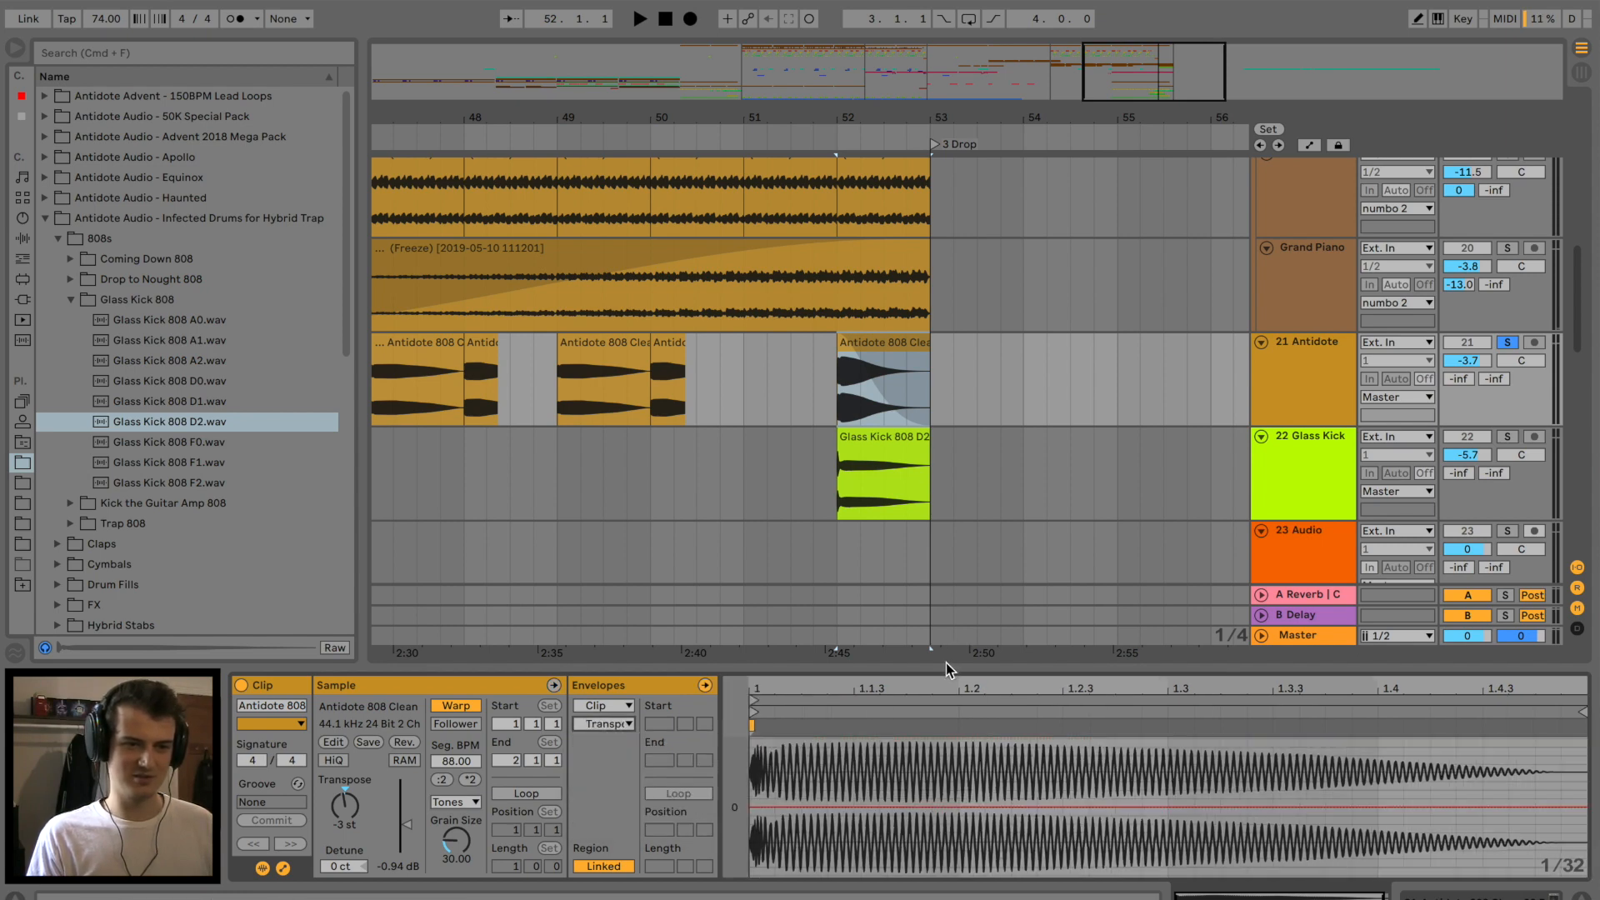
{"action": "left_click_drag", "start_coordinate": [943, 668], "coordinate": [940, 299]}
{"action": "left_click_drag", "start_coordinate": [1564, 460], "coordinate": [1538, 857]}
{"action": "key", "text": "space"}
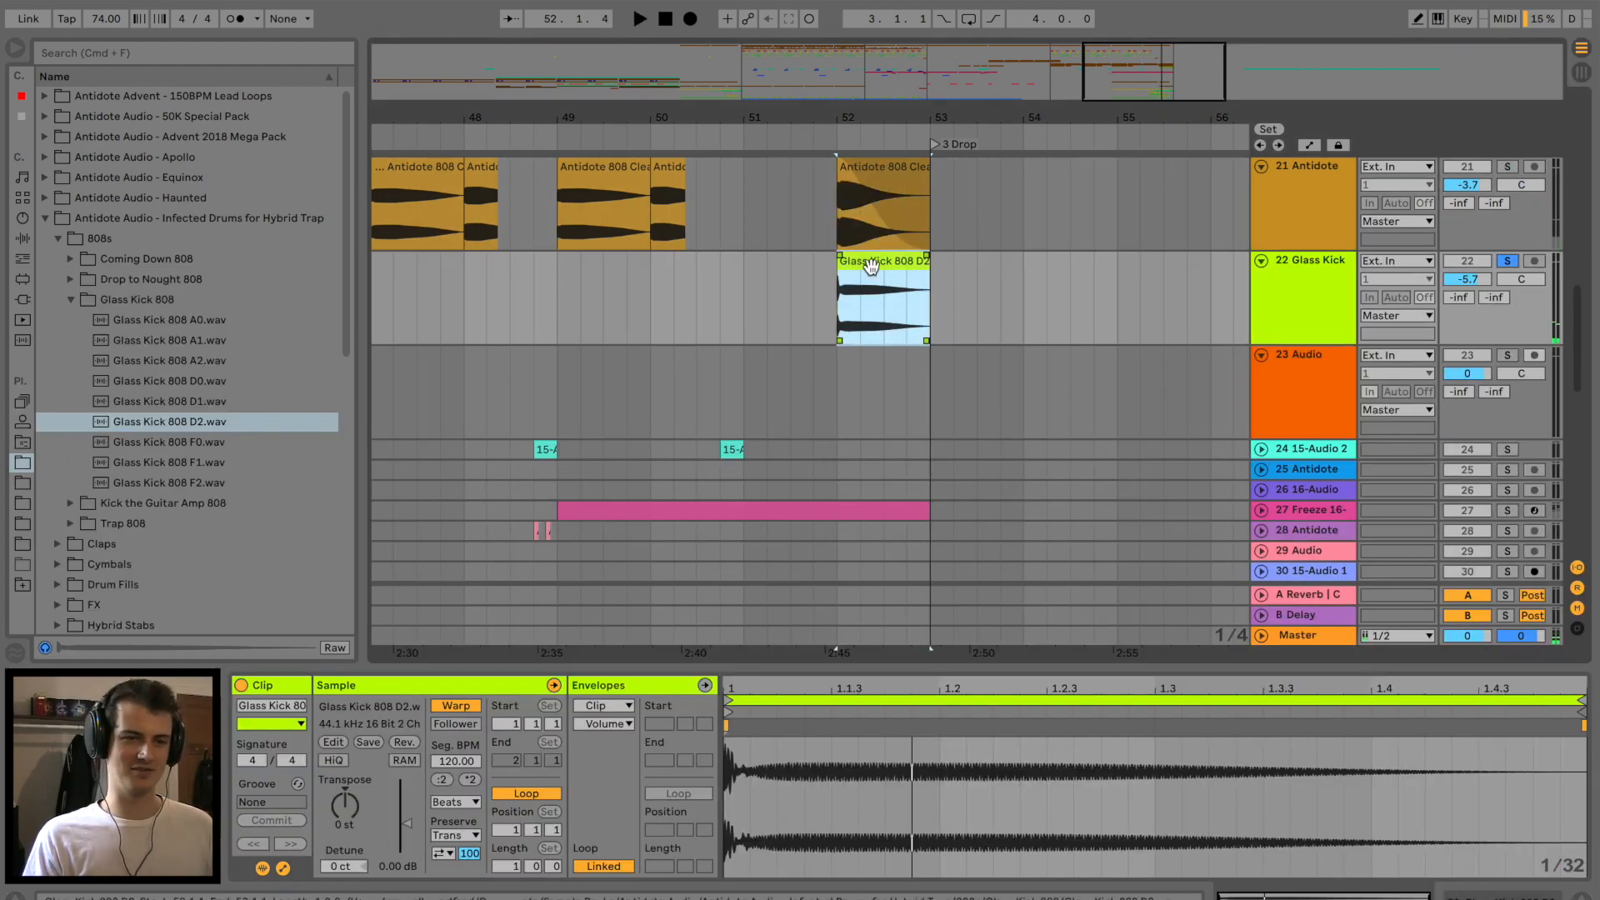
Give the Glass Kick 808 D2 clip Tones warping with grain size 100 and a falling transposition envelope, and play the layered 808s.
{"action": "left_click", "coordinate": [620, 724]}
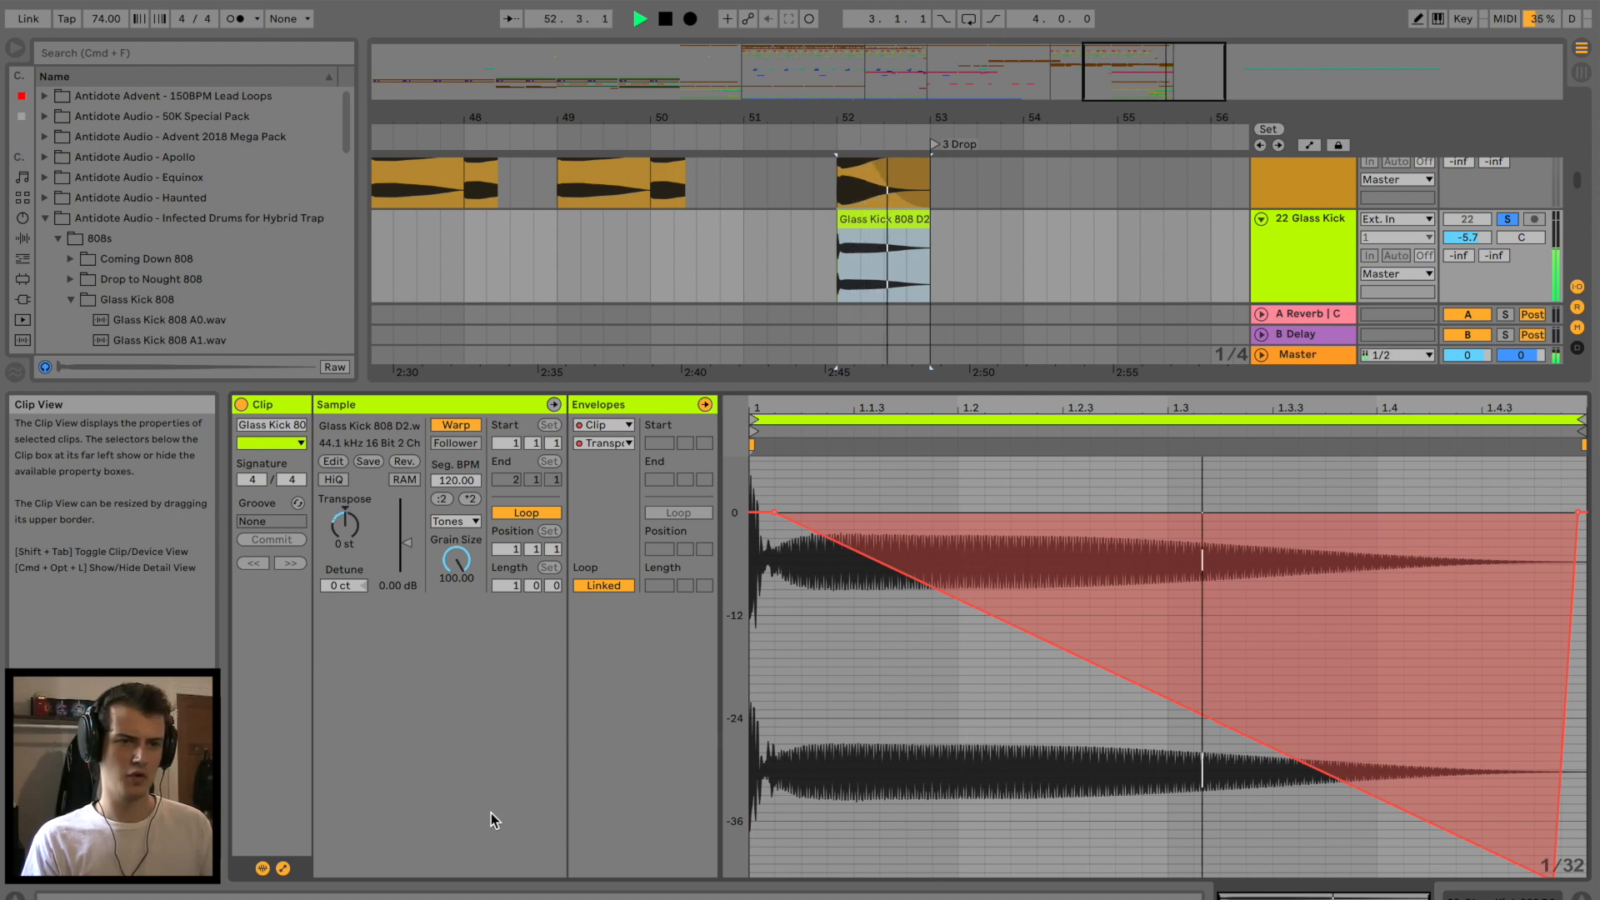
{"action": "left_click", "coordinate": [790, 254]}
{"action": "key", "text": "space"}
{"action": "key", "text": "space"}
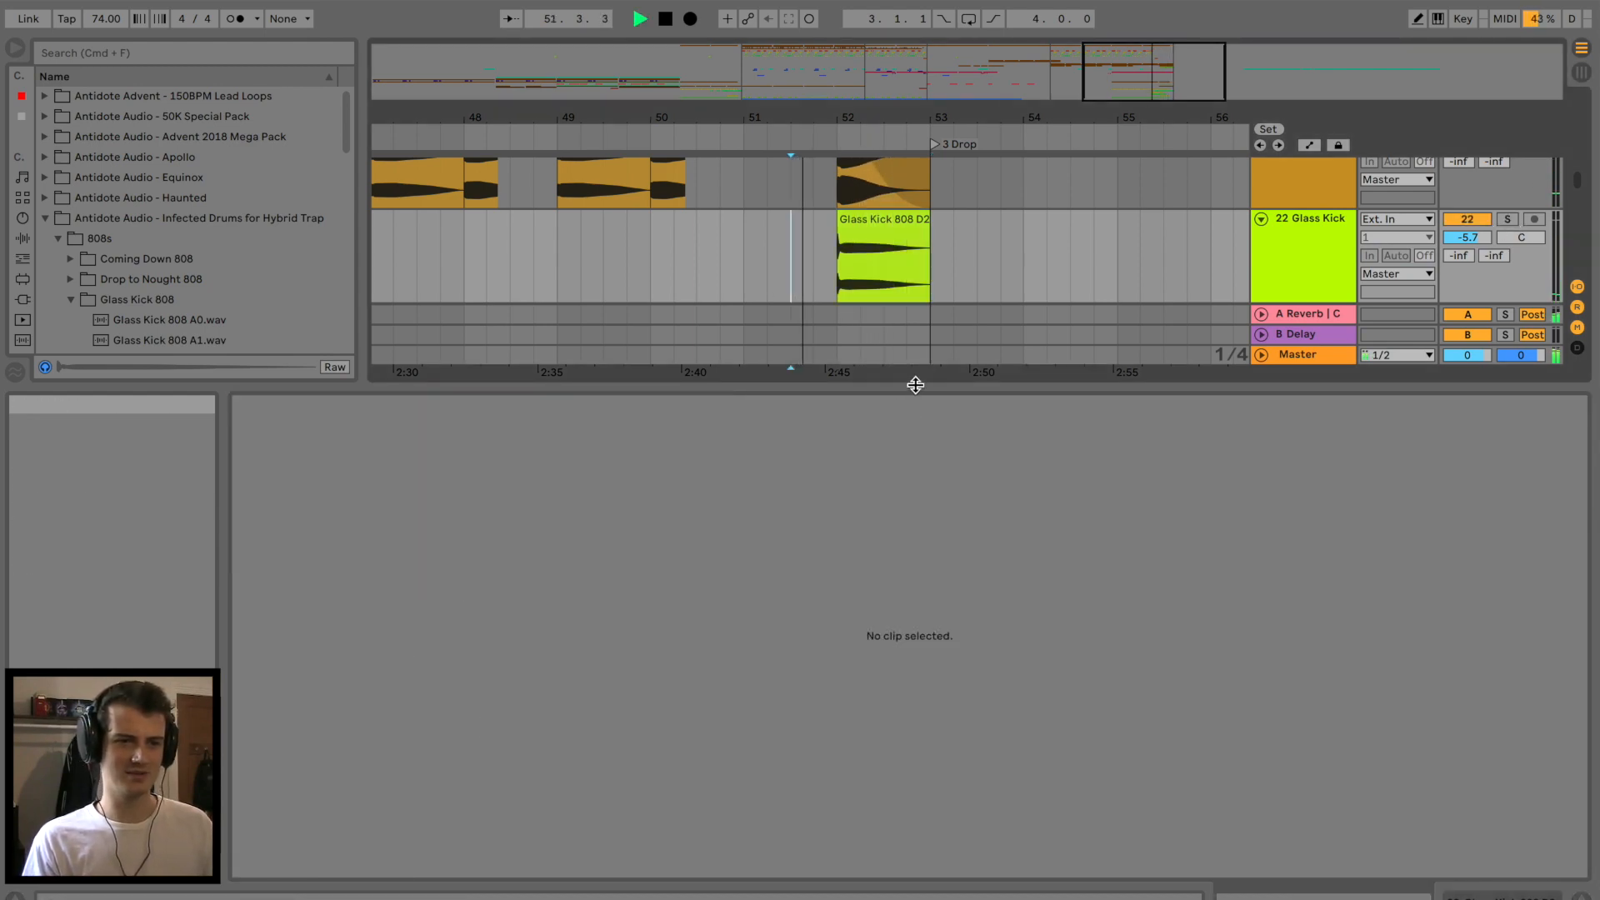
{"action": "left_click_drag", "start_coordinate": [910, 383], "coordinate": [907, 636]}
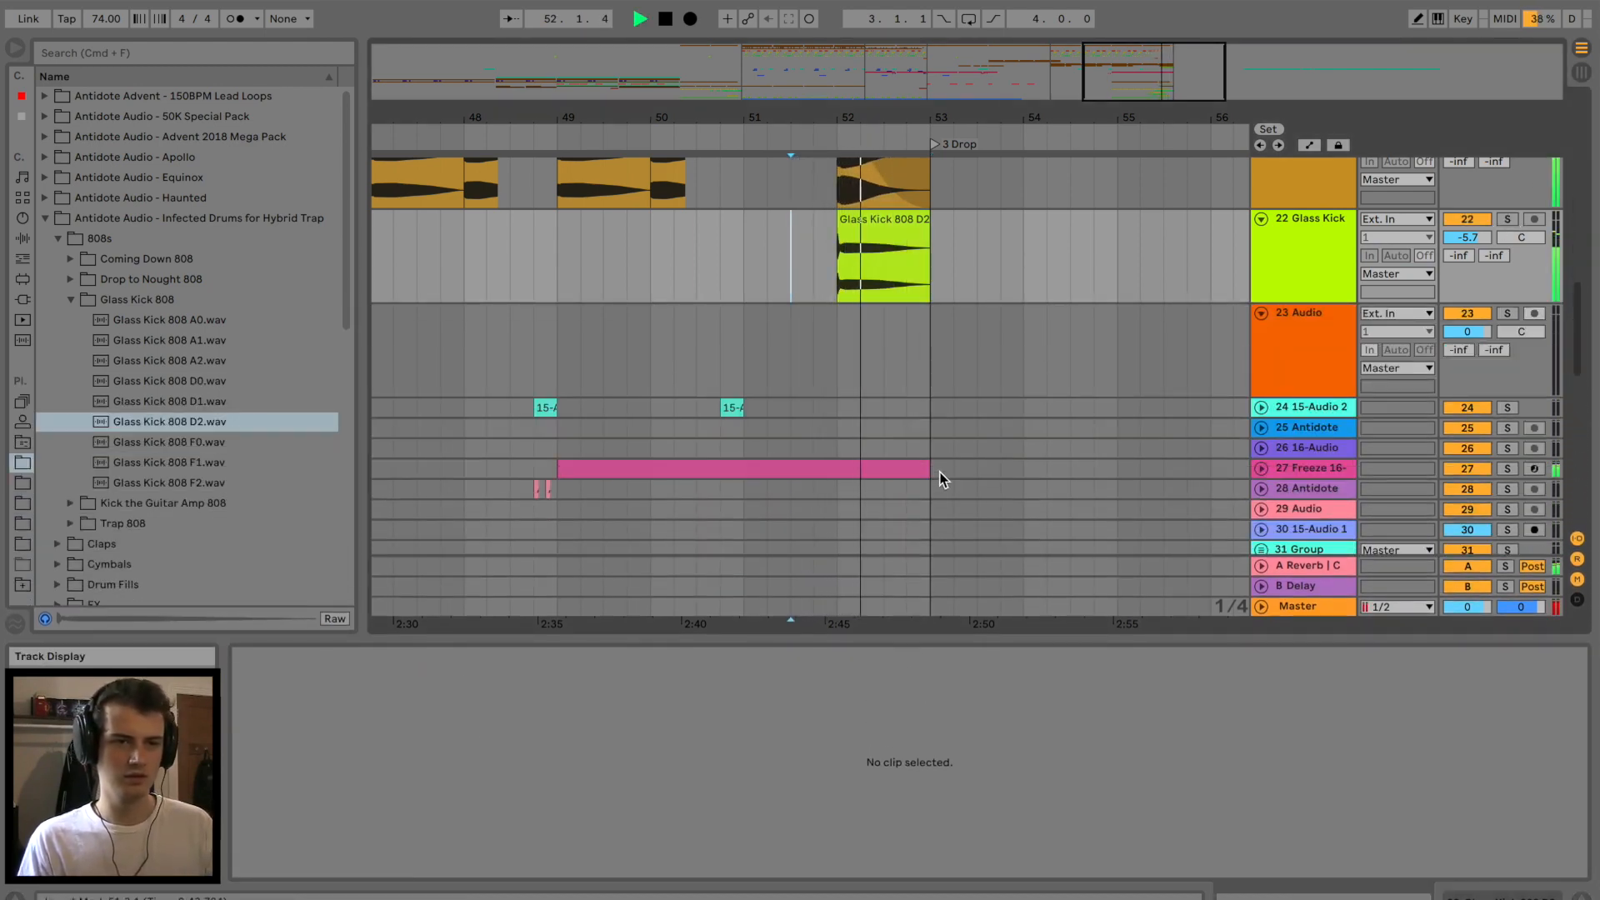
{"action": "scroll", "coordinate": [939, 475], "scroll_direction": "up", "scroll_amount": 5}
{"action": "left_click_drag", "start_coordinate": [992, 638], "coordinate": [993, 833]}
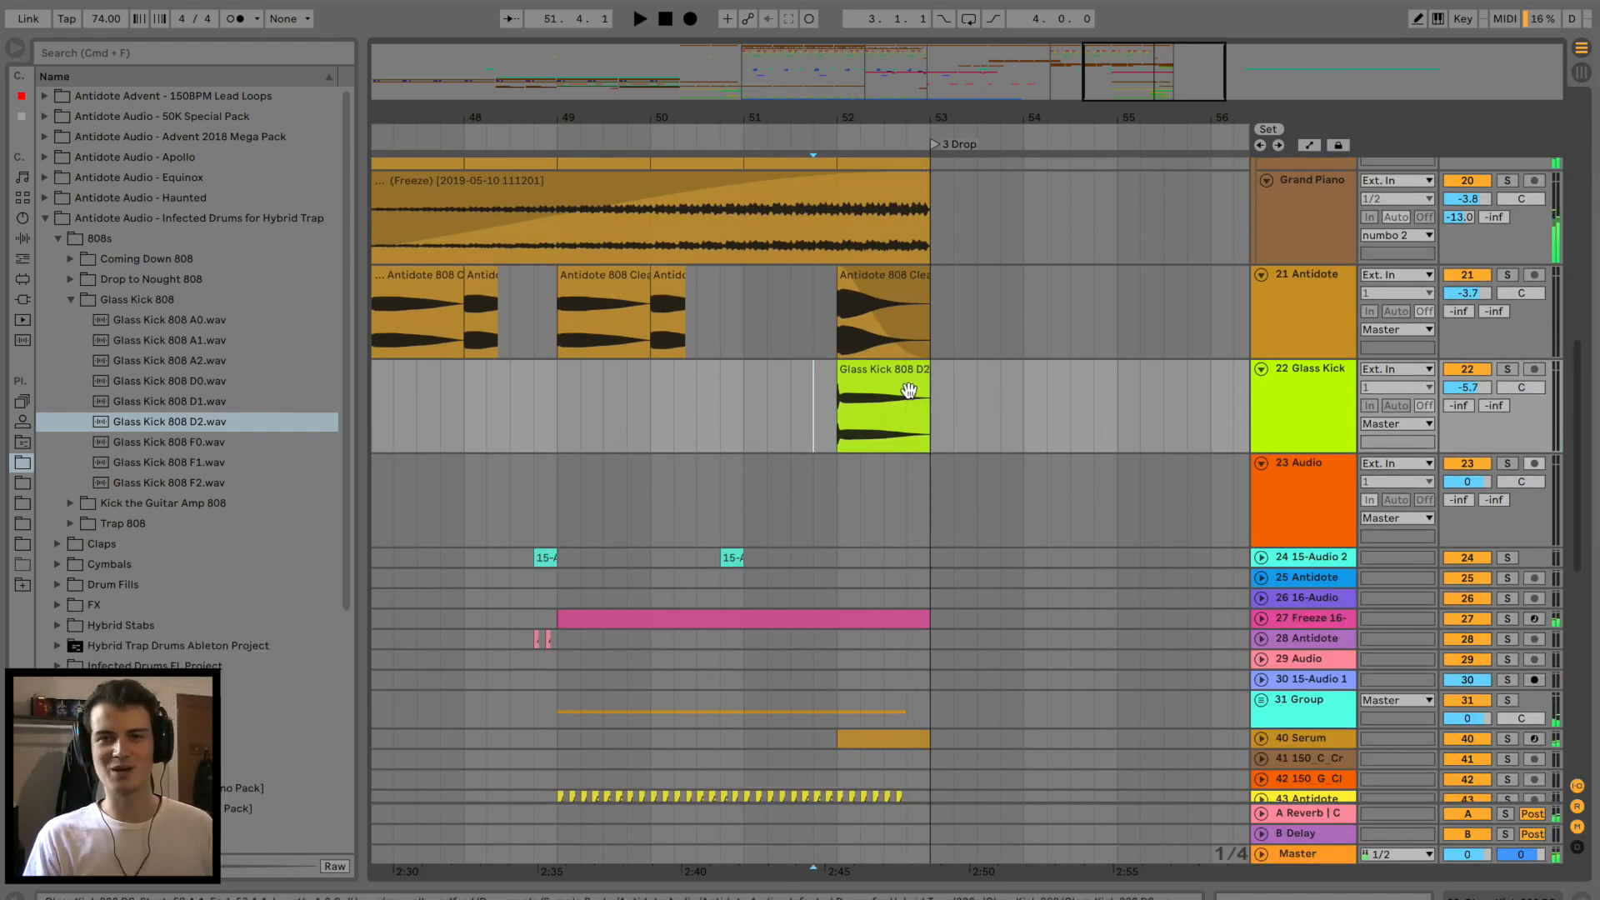
Fold the 15 Group, the numbo 2 group and the expanded 808 tracks to get a compact arrangement overview.
{"action": "scroll", "coordinate": [907, 400], "scroll_direction": "down", "scroll_amount": 3}
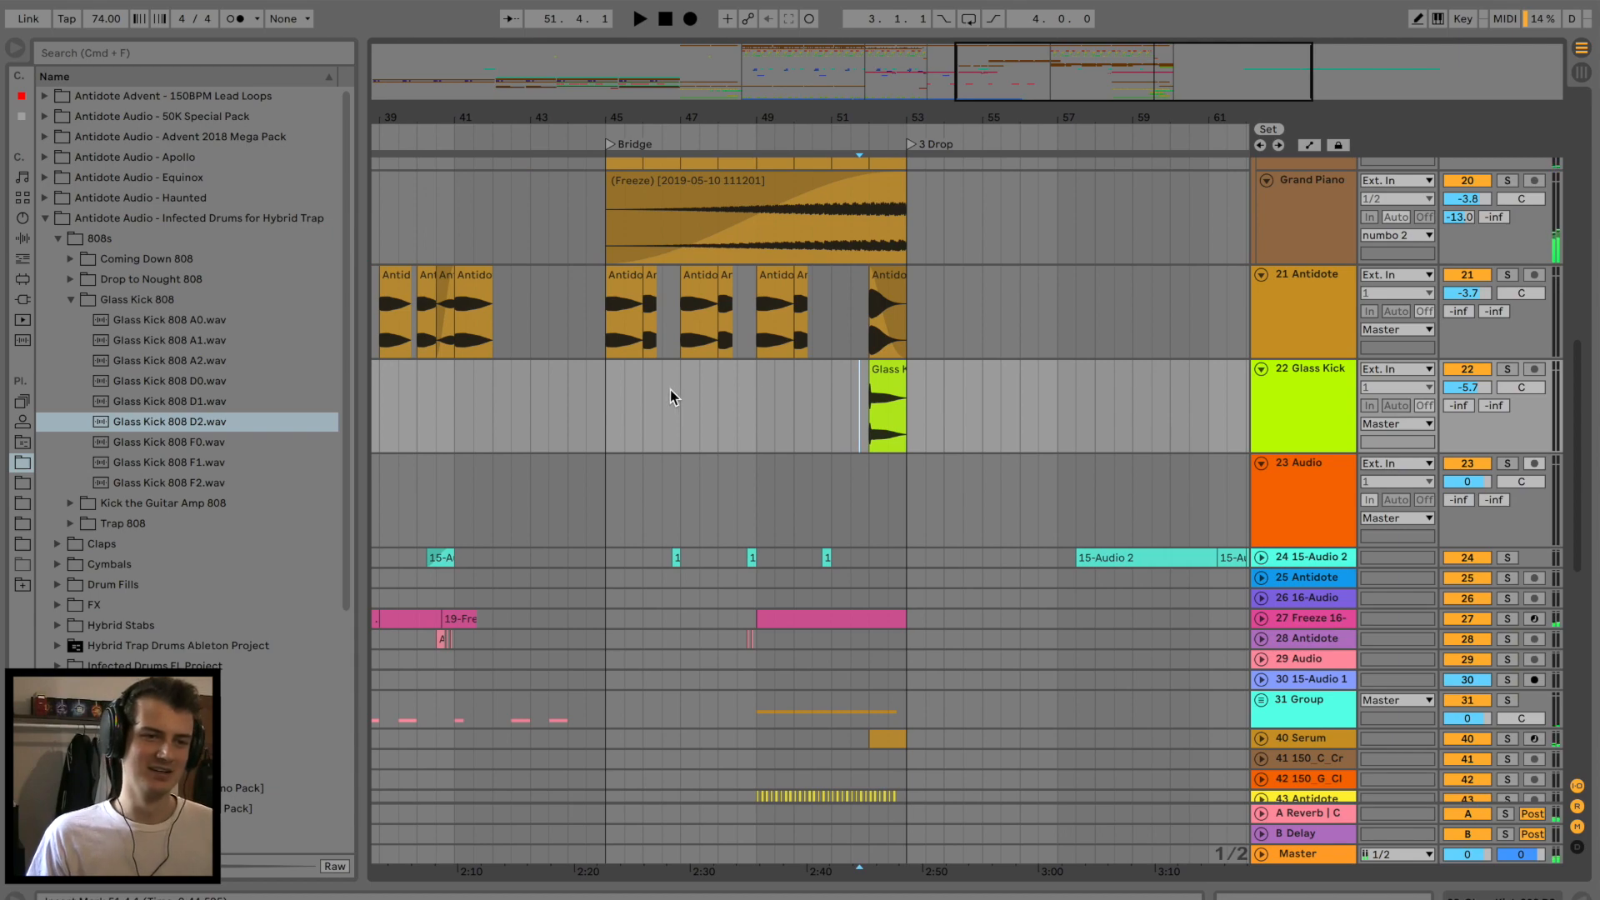
{"action": "scroll", "coordinate": [670, 388], "scroll_direction": "up", "scroll_amount": 10}
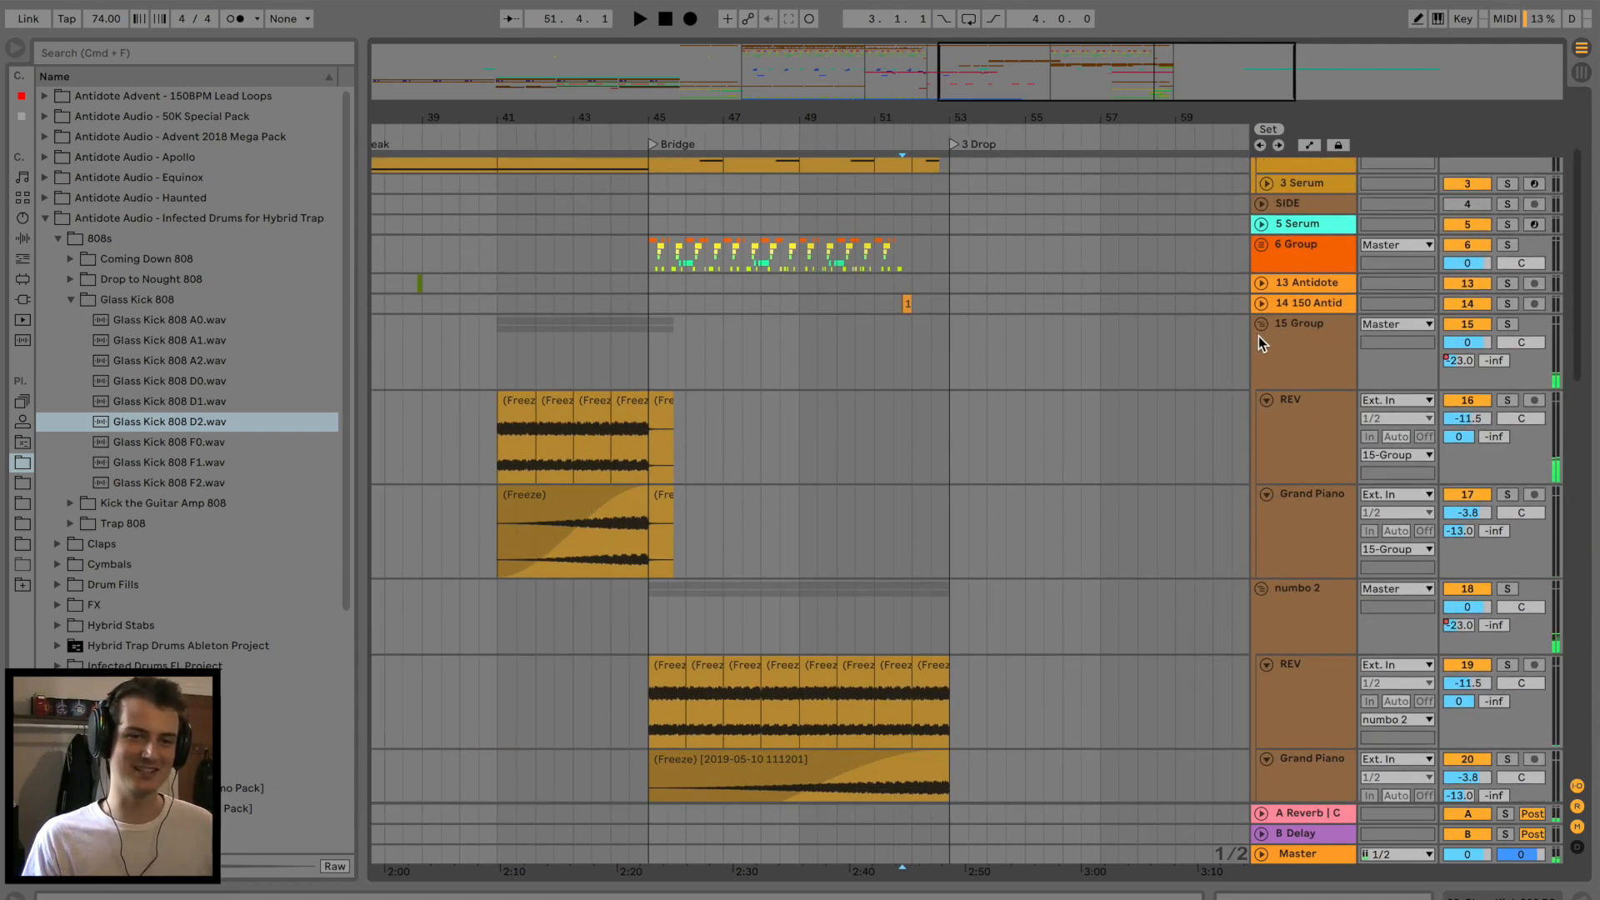
{"action": "left_click", "coordinate": [1260, 325]}
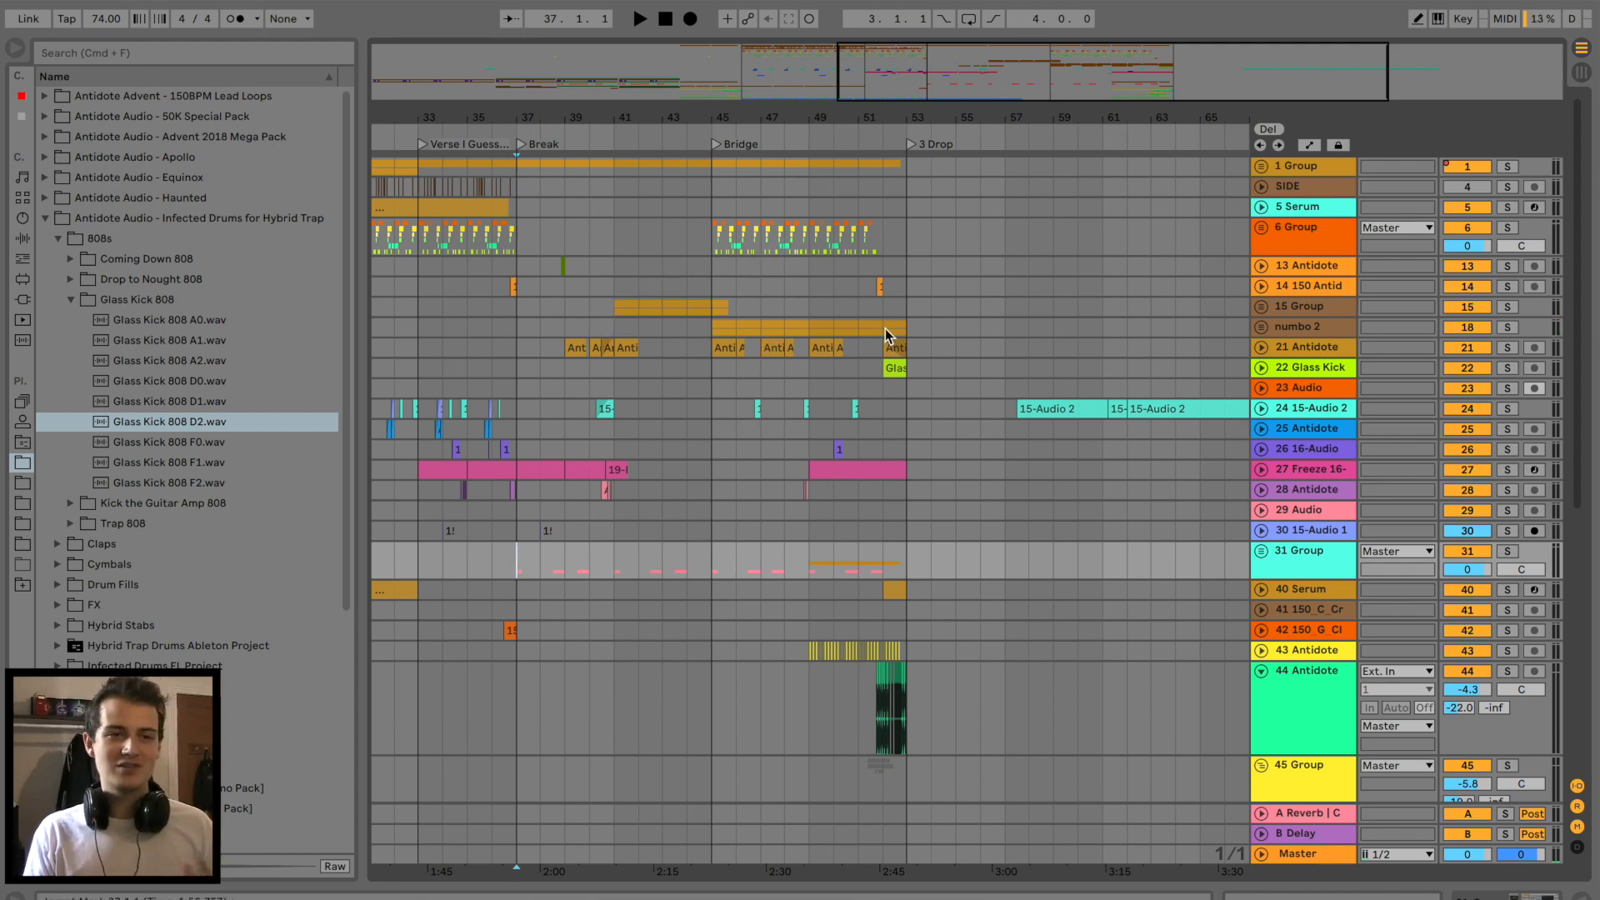
{"action": "scroll", "coordinate": [906, 332], "scroll_direction": "right", "scroll_amount": 5}
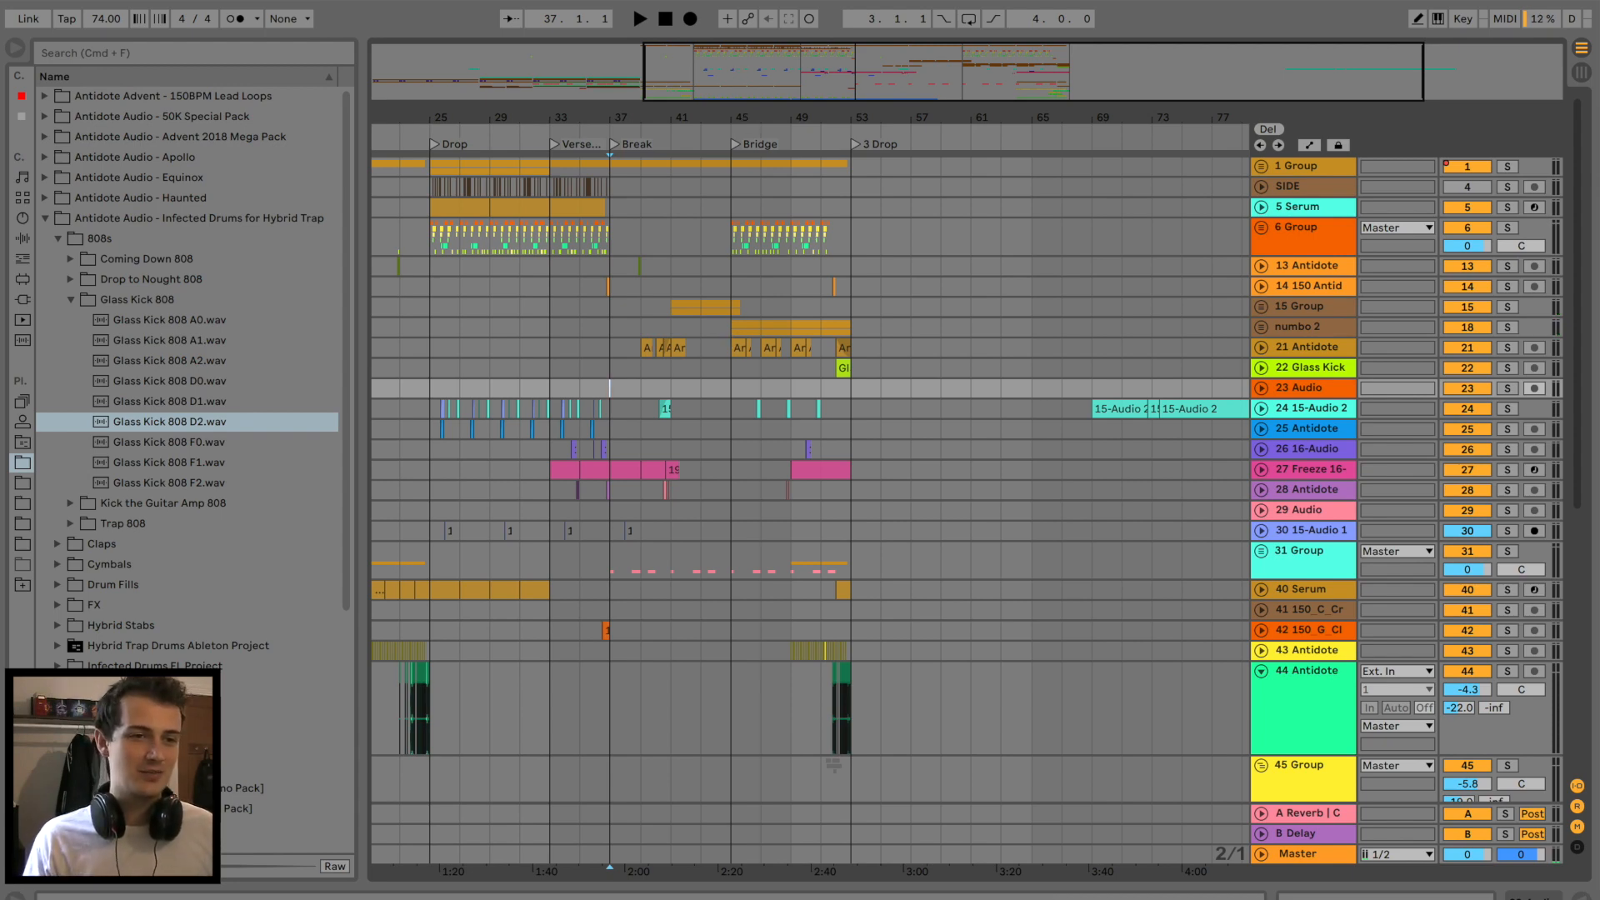
Play from the end of the Drop through the verse section, examining the upper and lower tracks up to the Break.
{"action": "scroll", "coordinate": [789, 338], "scroll_direction": "down", "scroll_amount": 3}
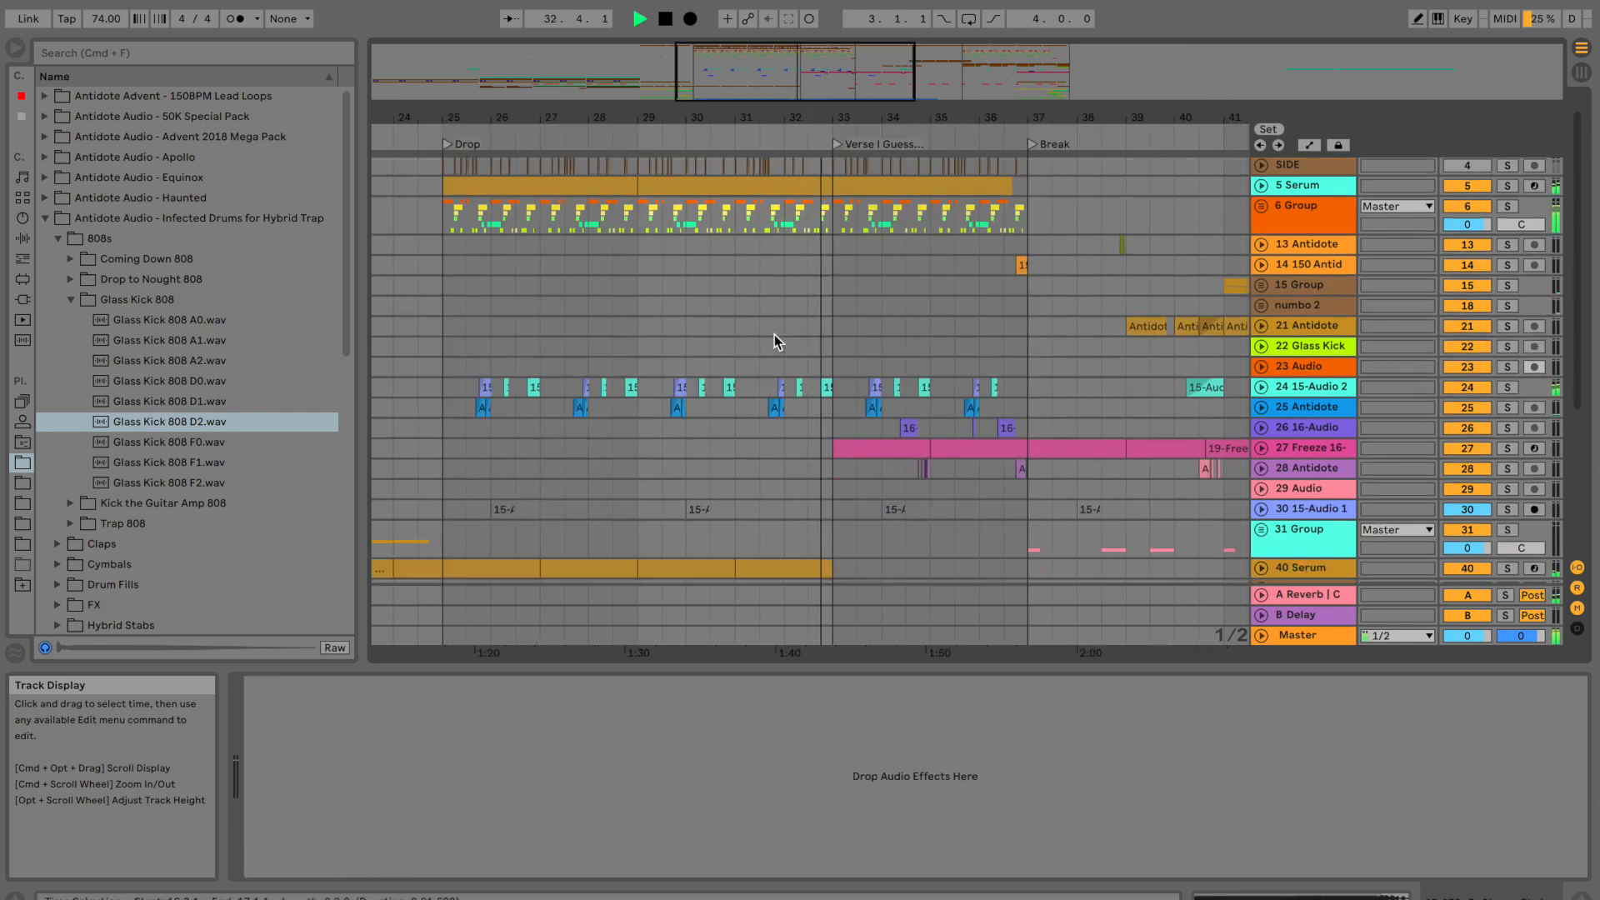
{"action": "scroll", "coordinate": [773, 333], "scroll_direction": "down", "scroll_amount": 5}
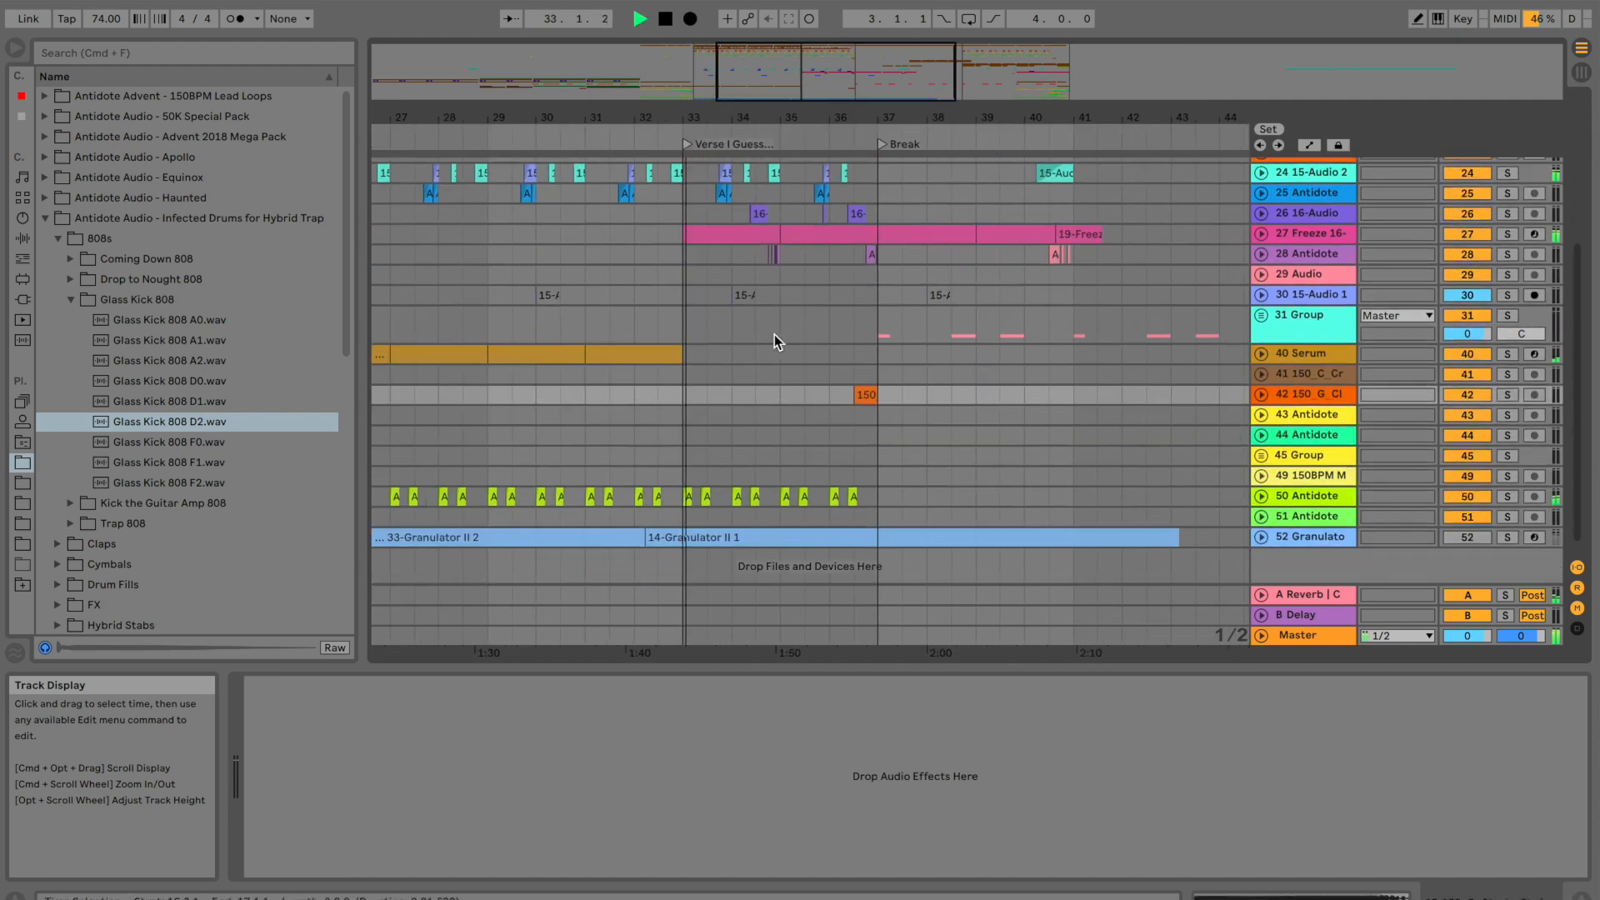
{"action": "scroll", "coordinate": [774, 334], "scroll_direction": "up", "scroll_amount": 5}
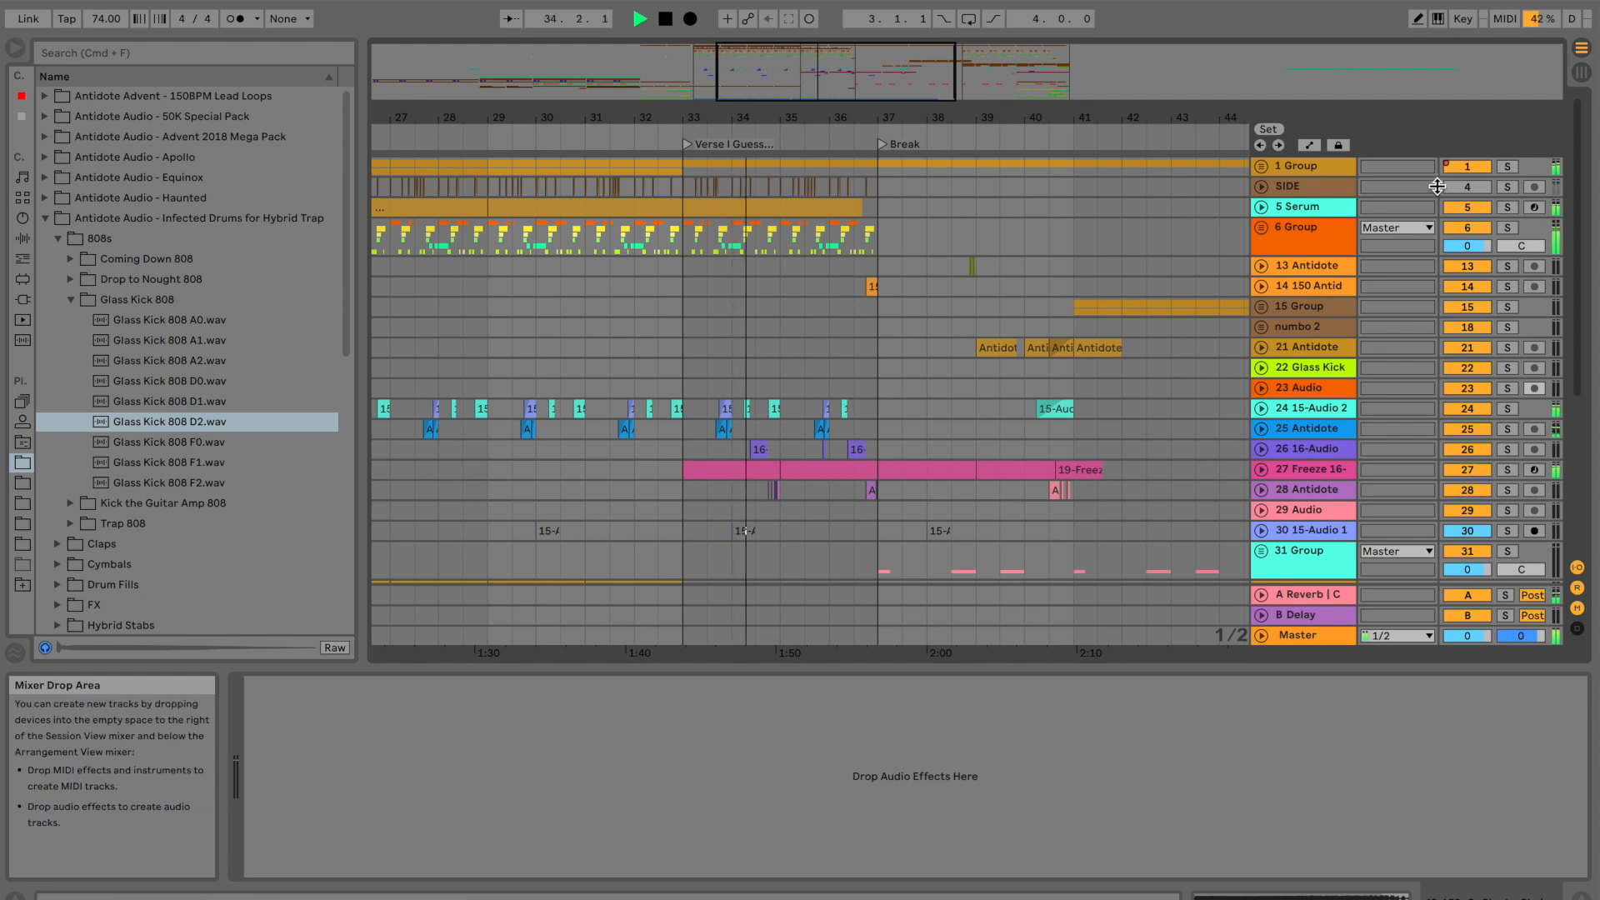
{"action": "scroll", "coordinate": [916, 317], "scroll_direction": "up", "scroll_amount": 3}
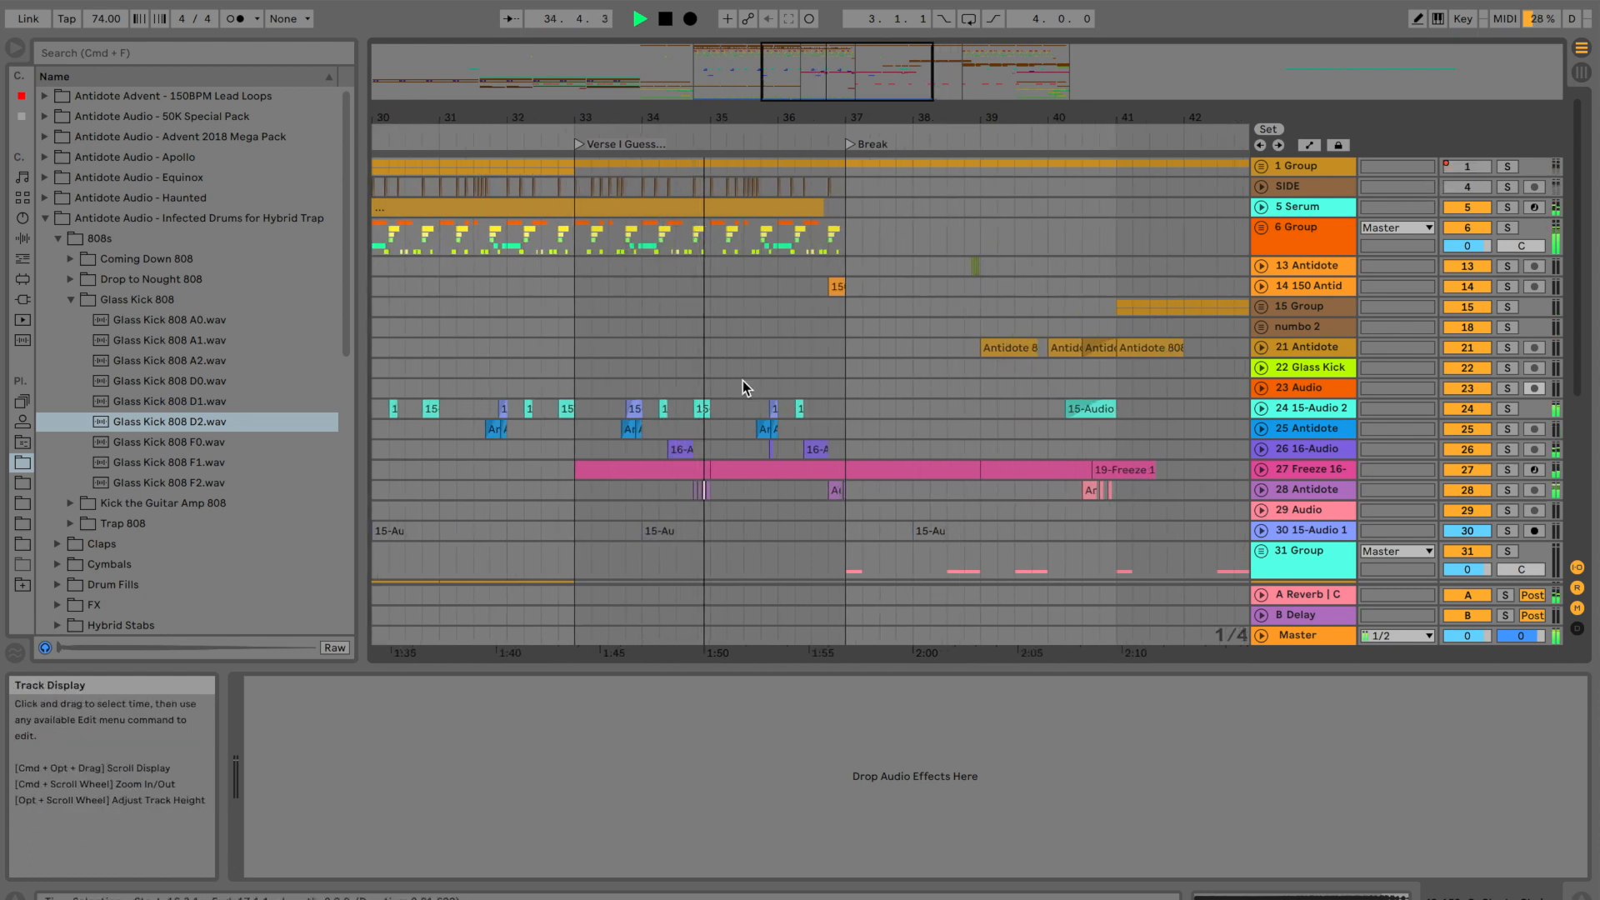
{"action": "scroll", "coordinate": [747, 378], "scroll_direction": "down", "scroll_amount": 6}
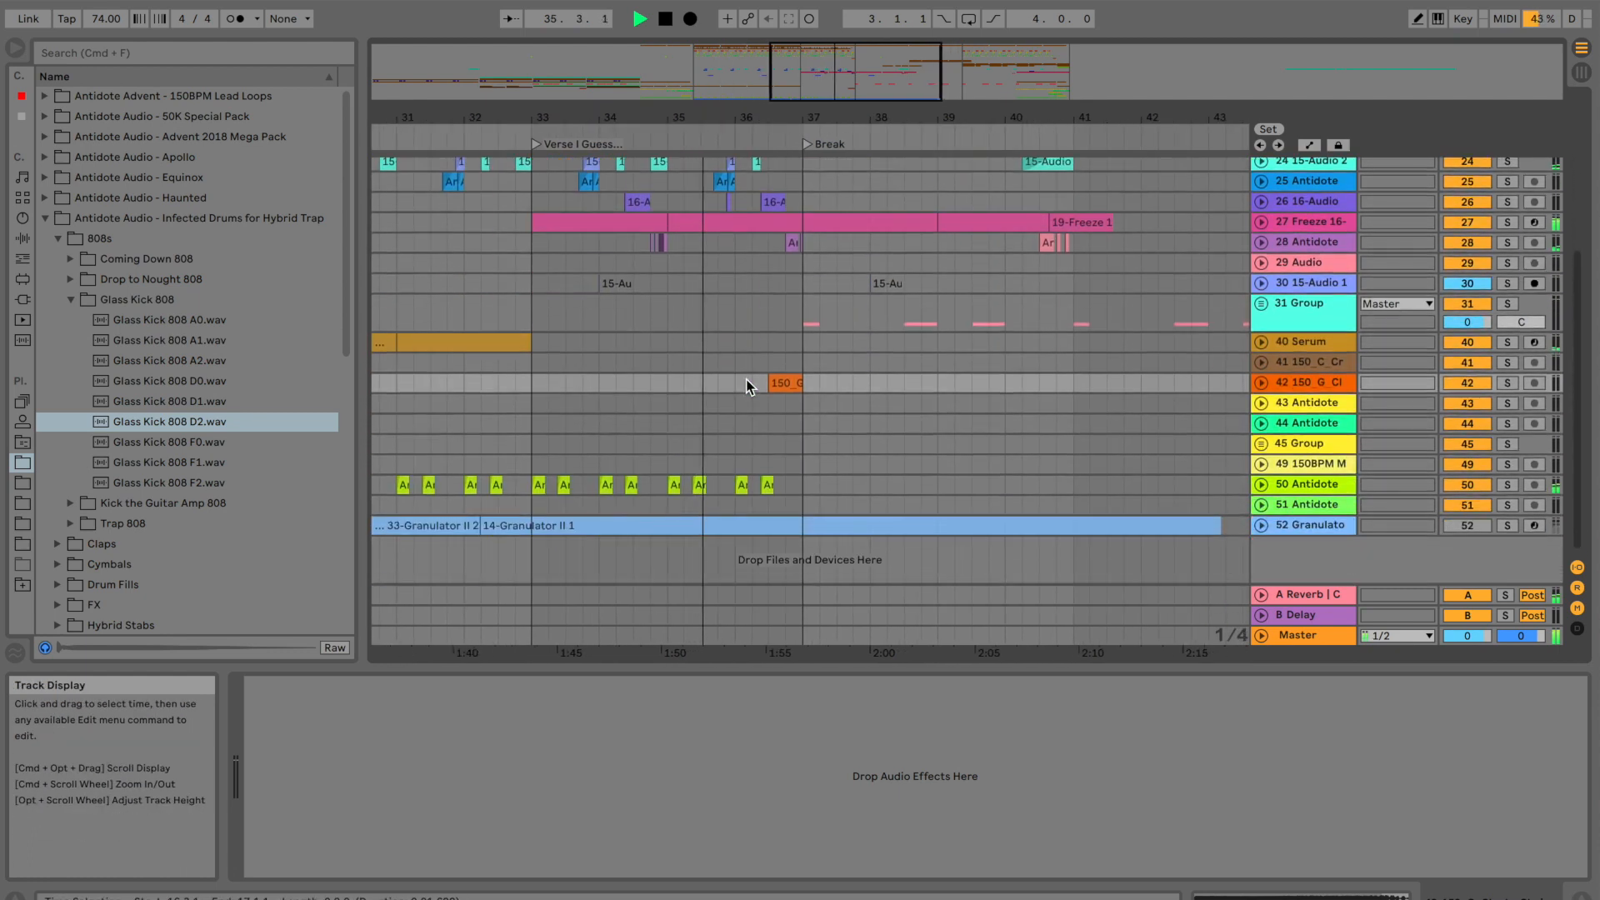
{"action": "scroll", "coordinate": [747, 384], "scroll_direction": "up", "scroll_amount": 6}
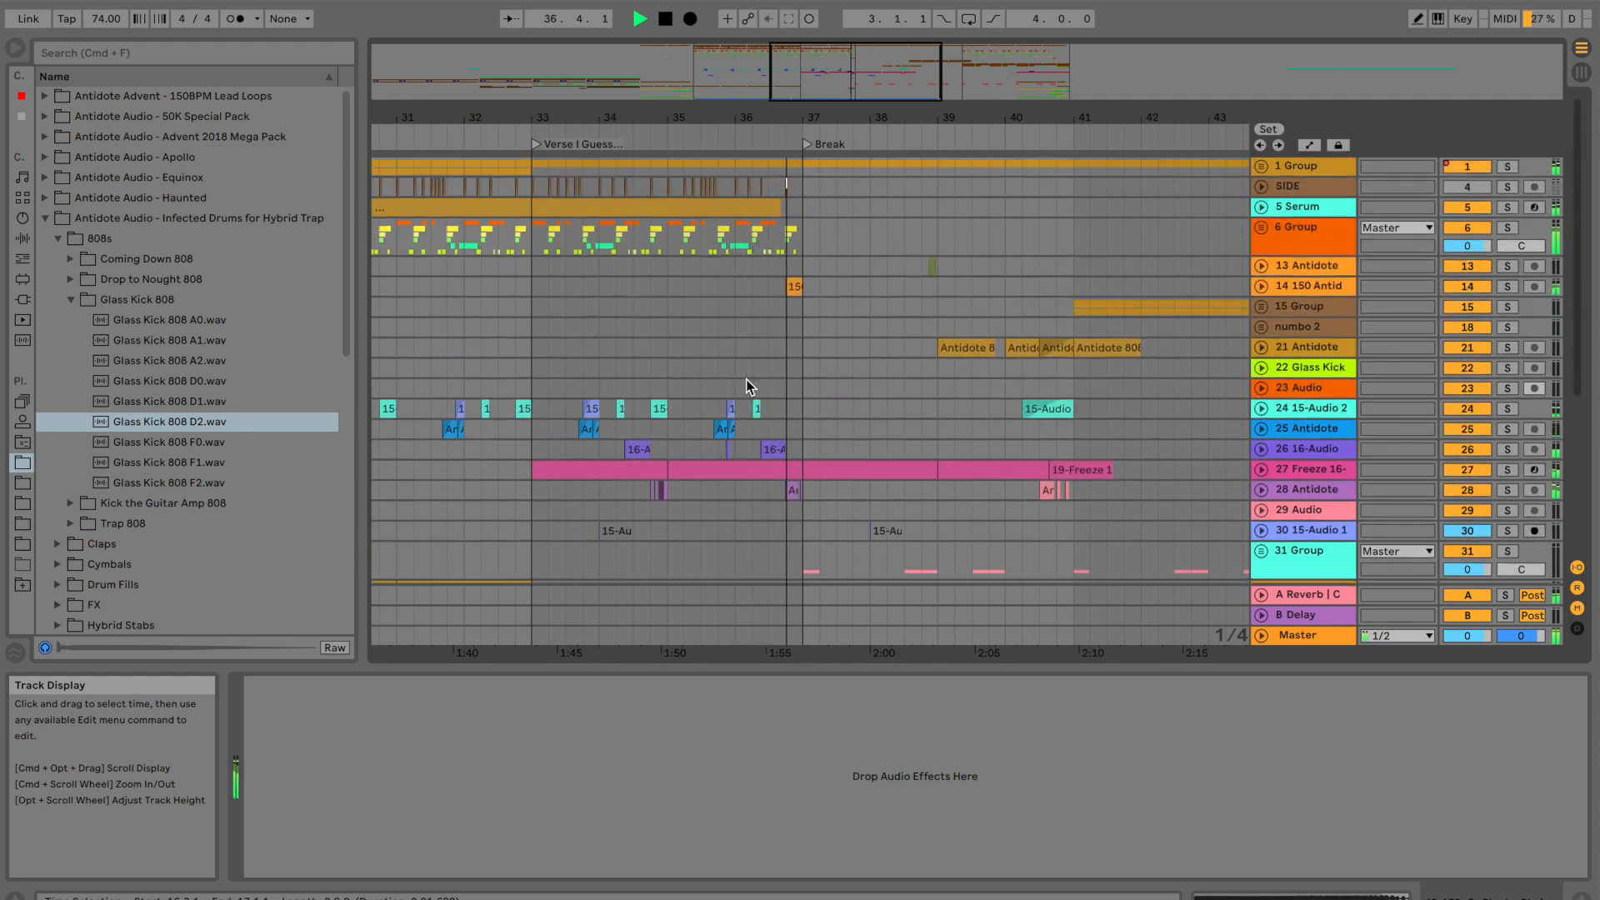
Examine the Break's tracks during playback, including a closer look at the short clip on track 13 near bar 39.
{"action": "scroll", "coordinate": [746, 385], "scroll_direction": "down", "scroll_amount": 3}
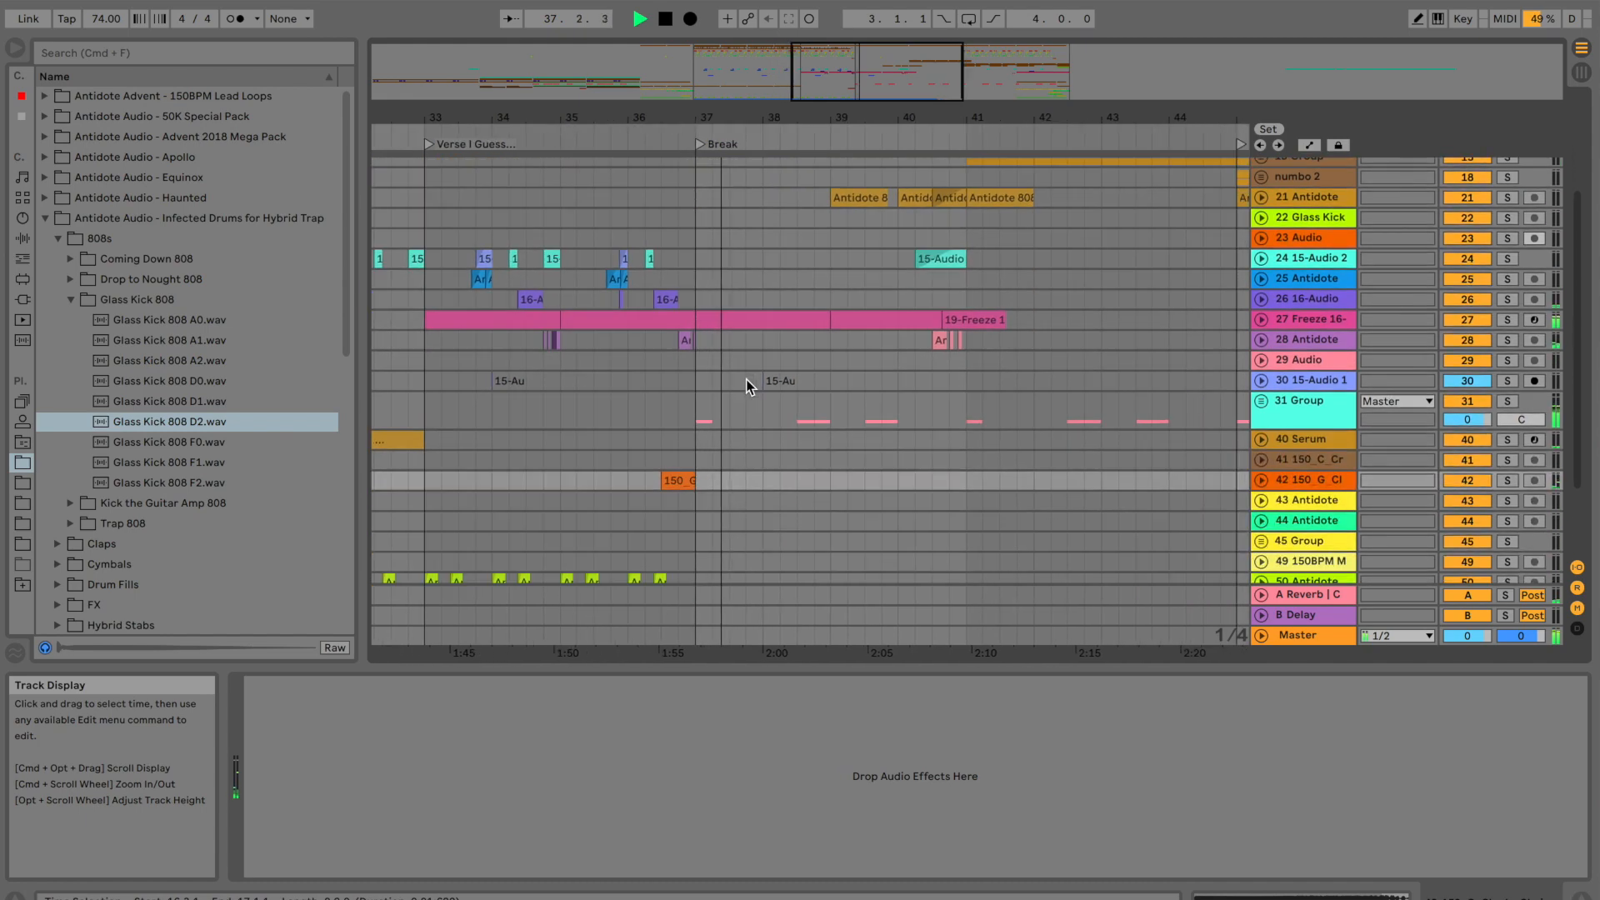
{"action": "scroll", "coordinate": [746, 385], "scroll_direction": "down", "scroll_amount": 2}
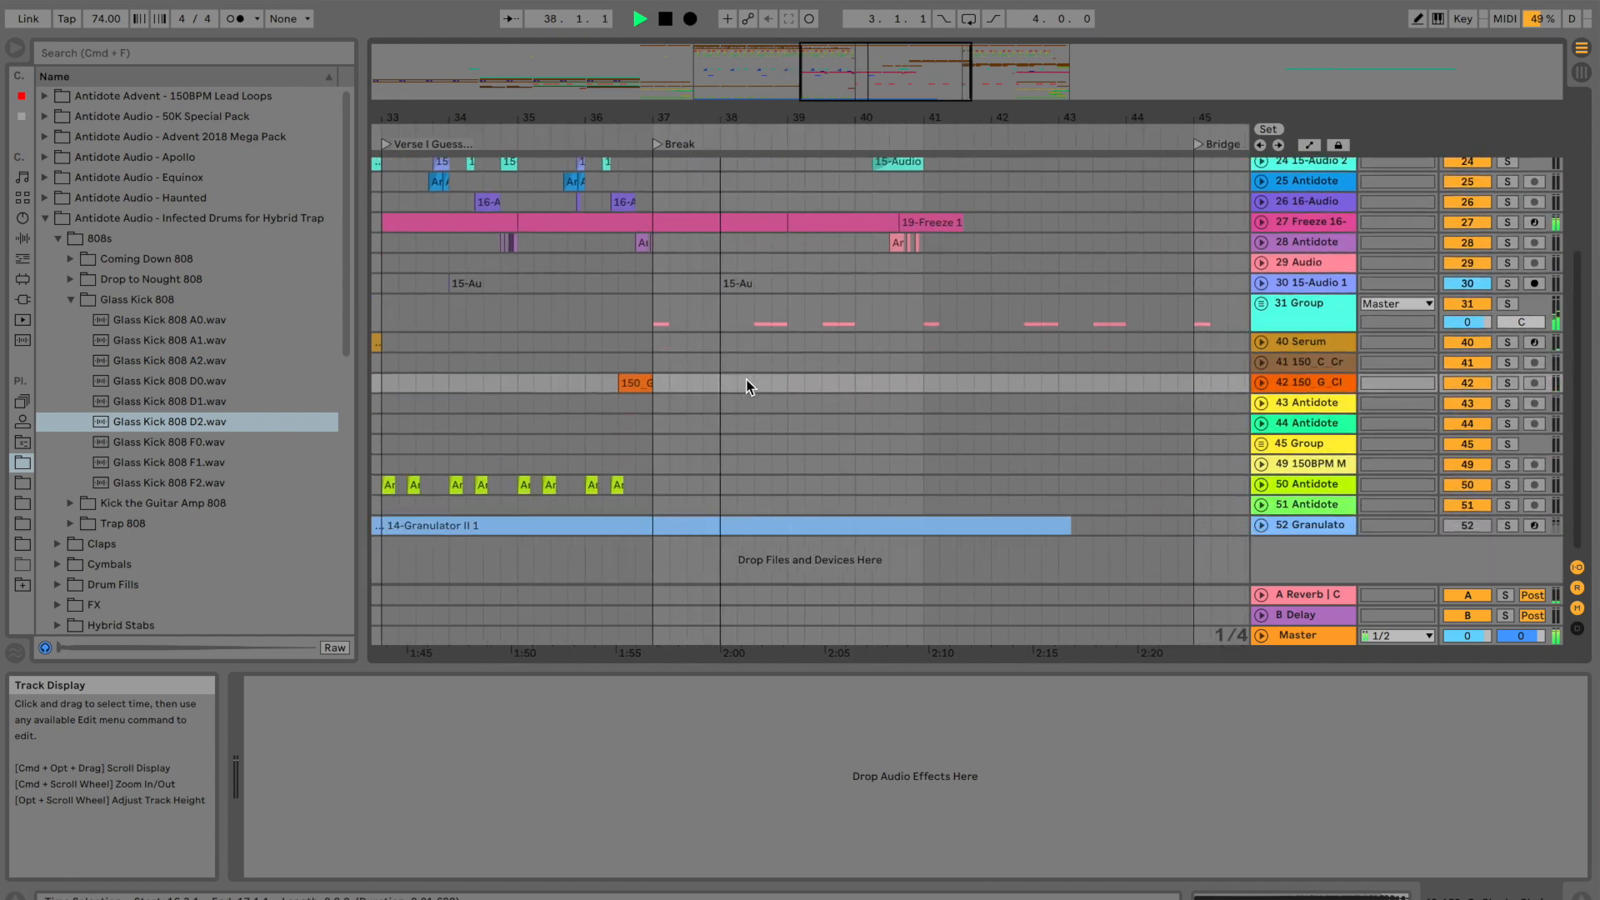
{"action": "scroll", "coordinate": [747, 386], "scroll_direction": "up", "scroll_amount": 5}
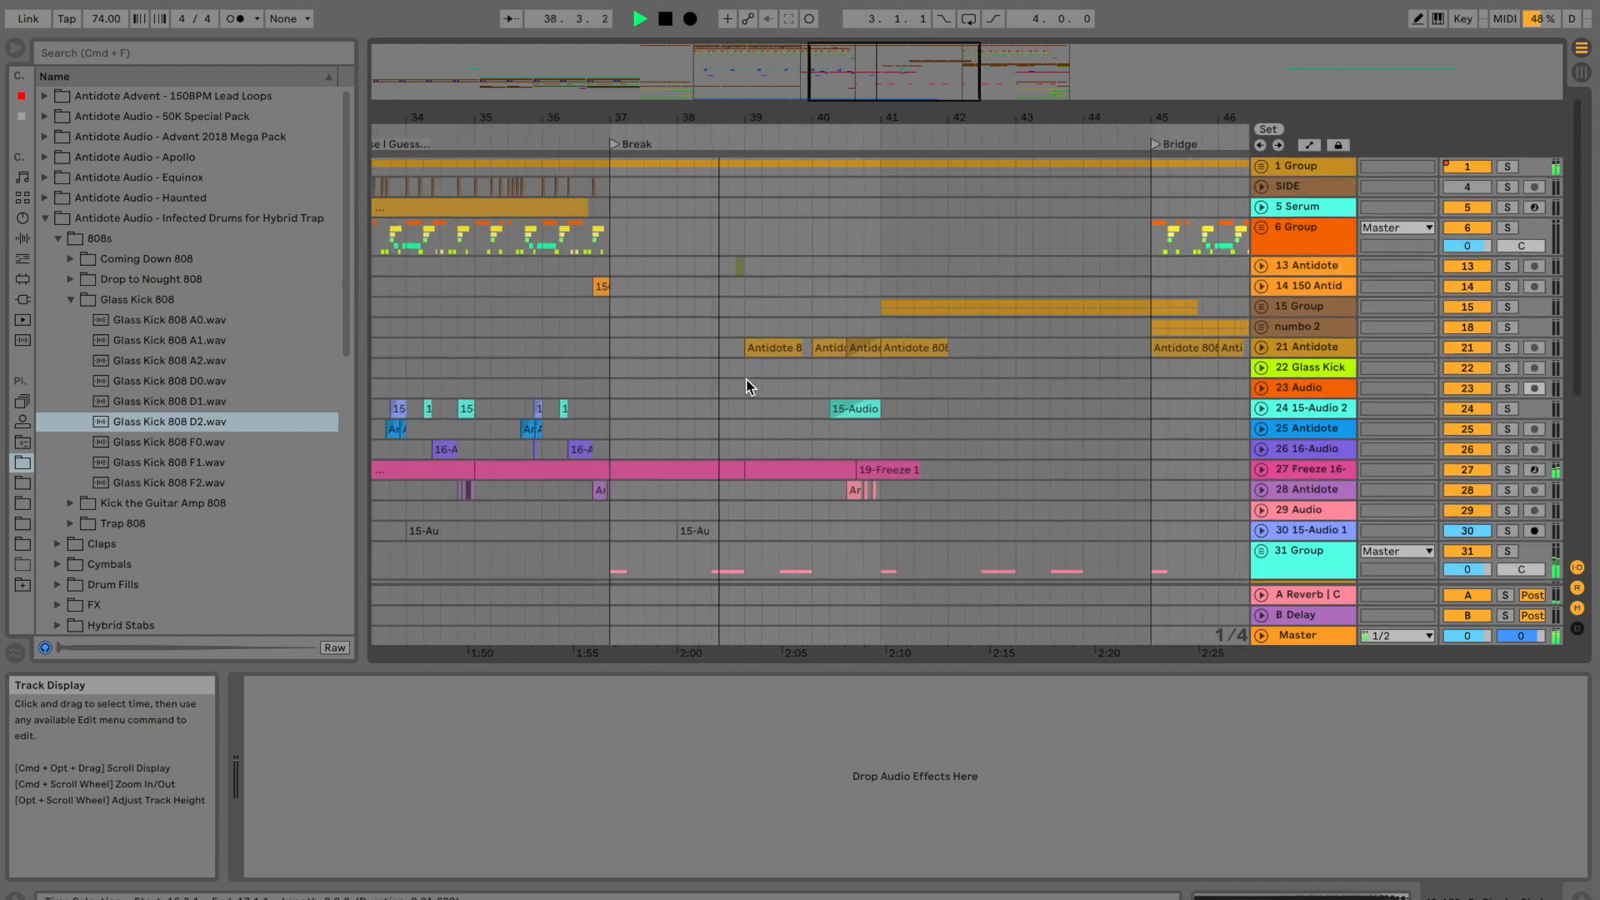
{"action": "left_click", "coordinate": [1260, 265]}
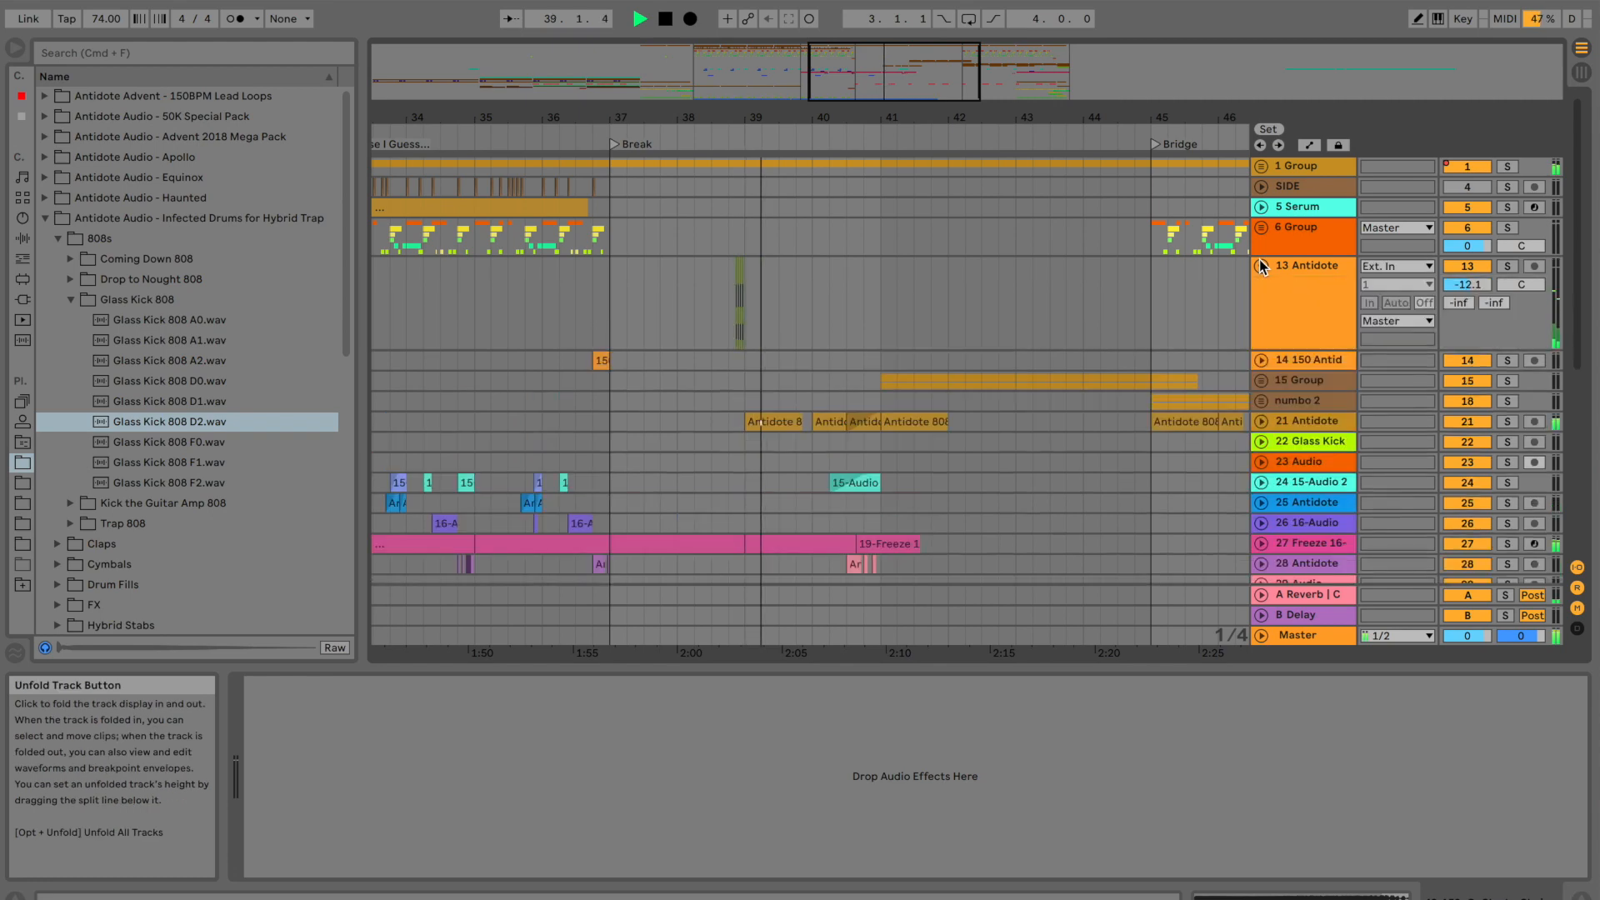
{"action": "left_click", "coordinate": [1260, 265]}
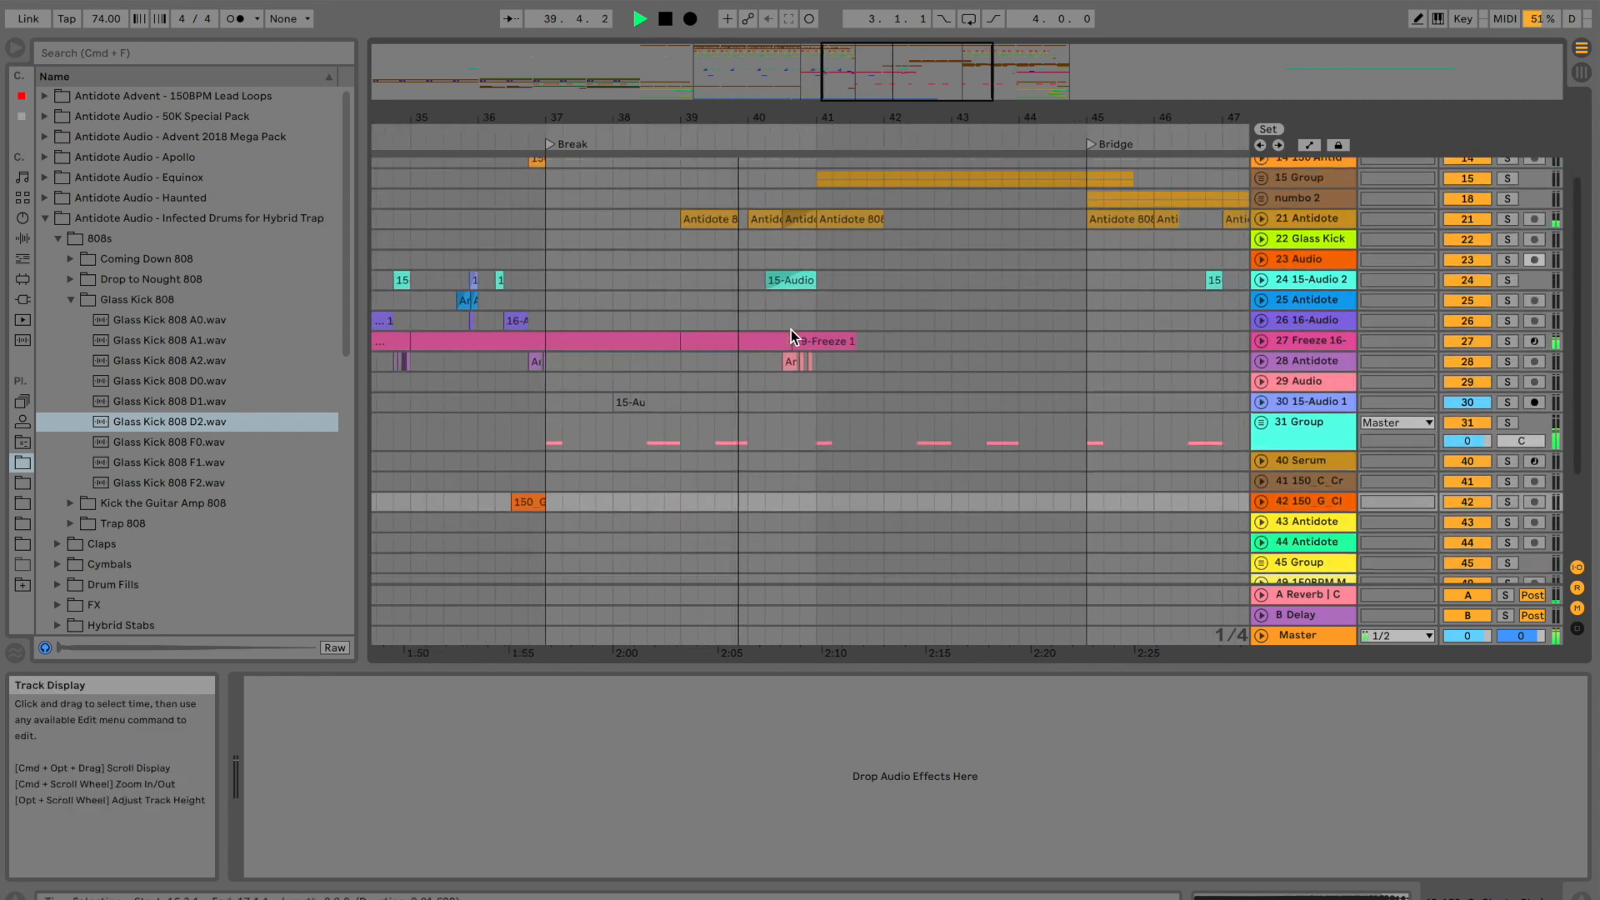
{"action": "scroll", "coordinate": [791, 328], "scroll_direction": "down", "scroll_amount": 1}
{"action": "scroll", "coordinate": [792, 333], "scroll_direction": "up", "scroll_amount": 1}
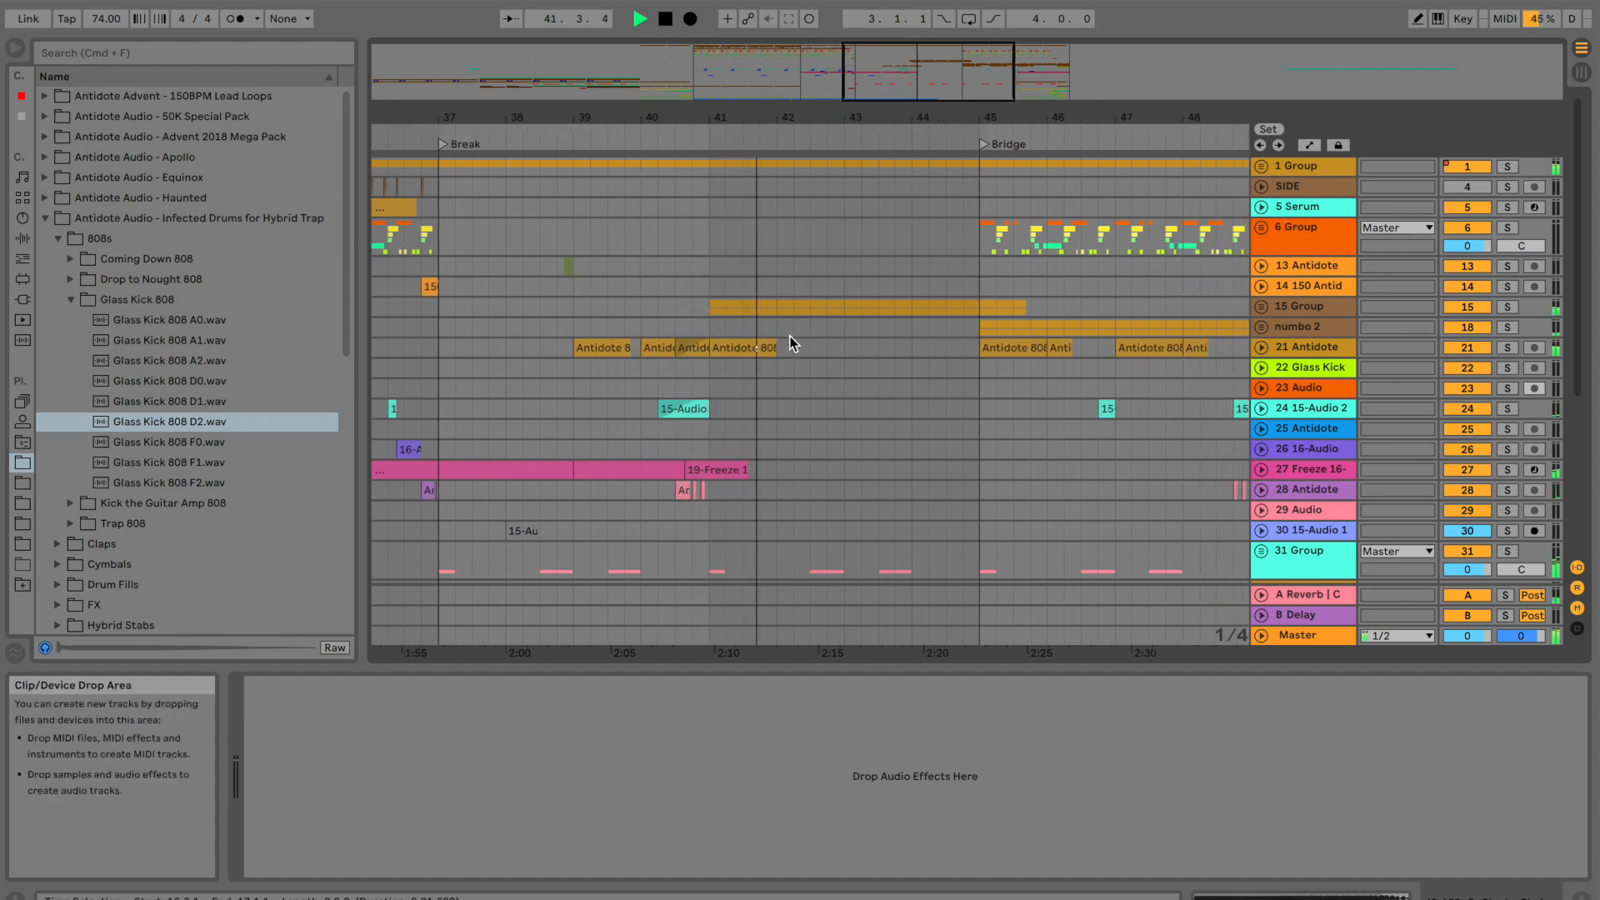
{"action": "scroll", "coordinate": [810, 125], "scroll_direction": "down", "scroll_amount": 2}
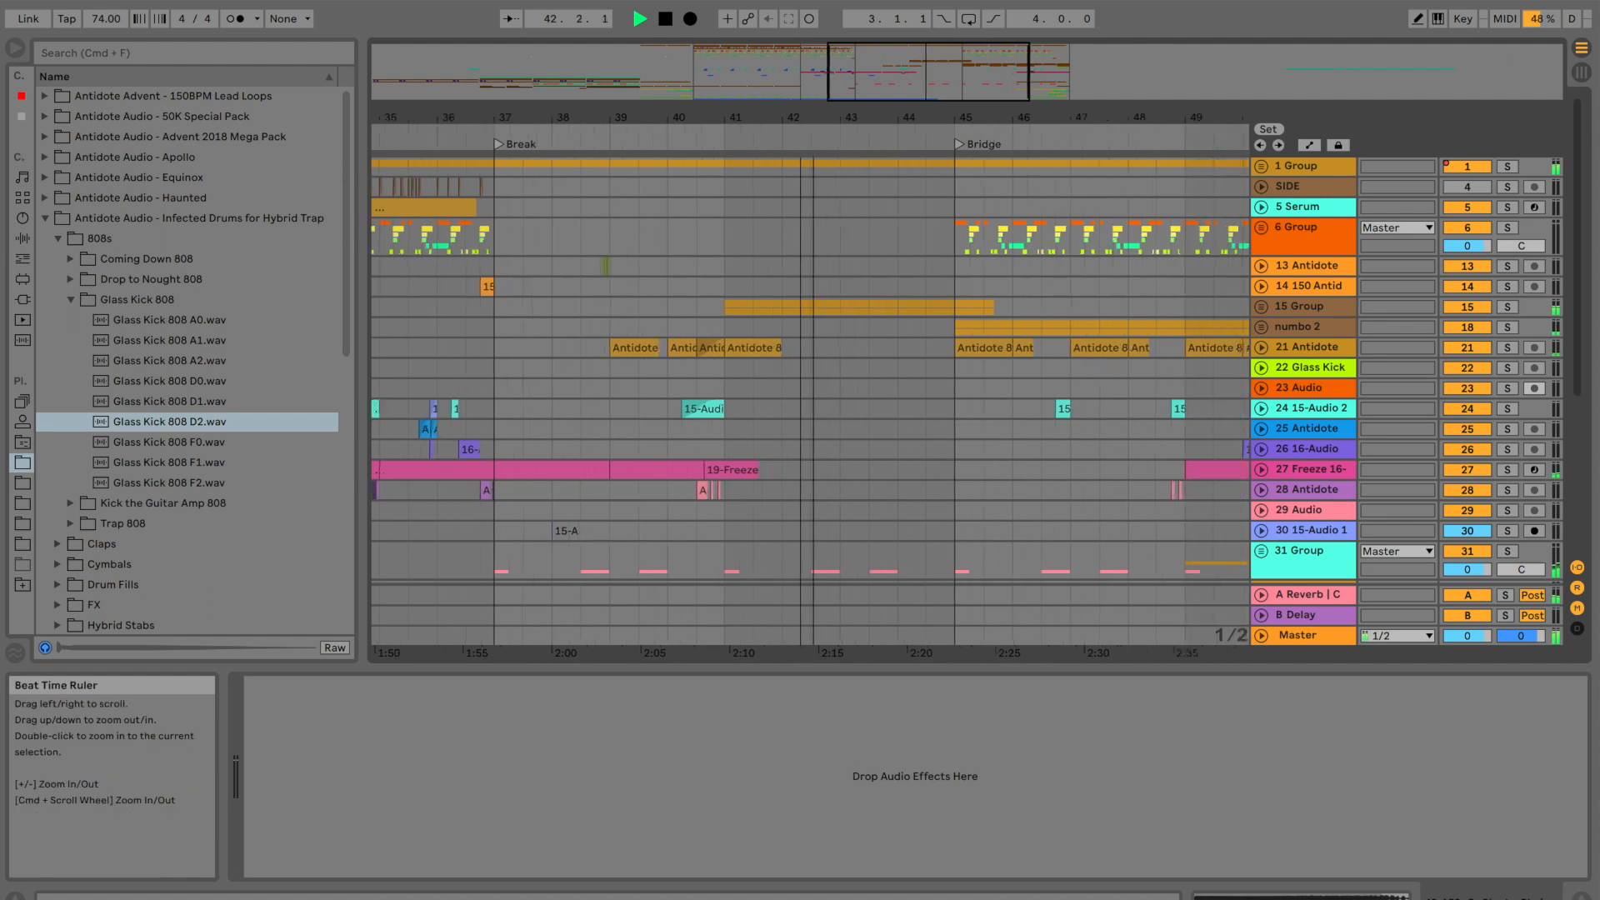
{"action": "scroll", "coordinate": [793, 353], "scroll_direction": "down", "scroll_amount": 1}
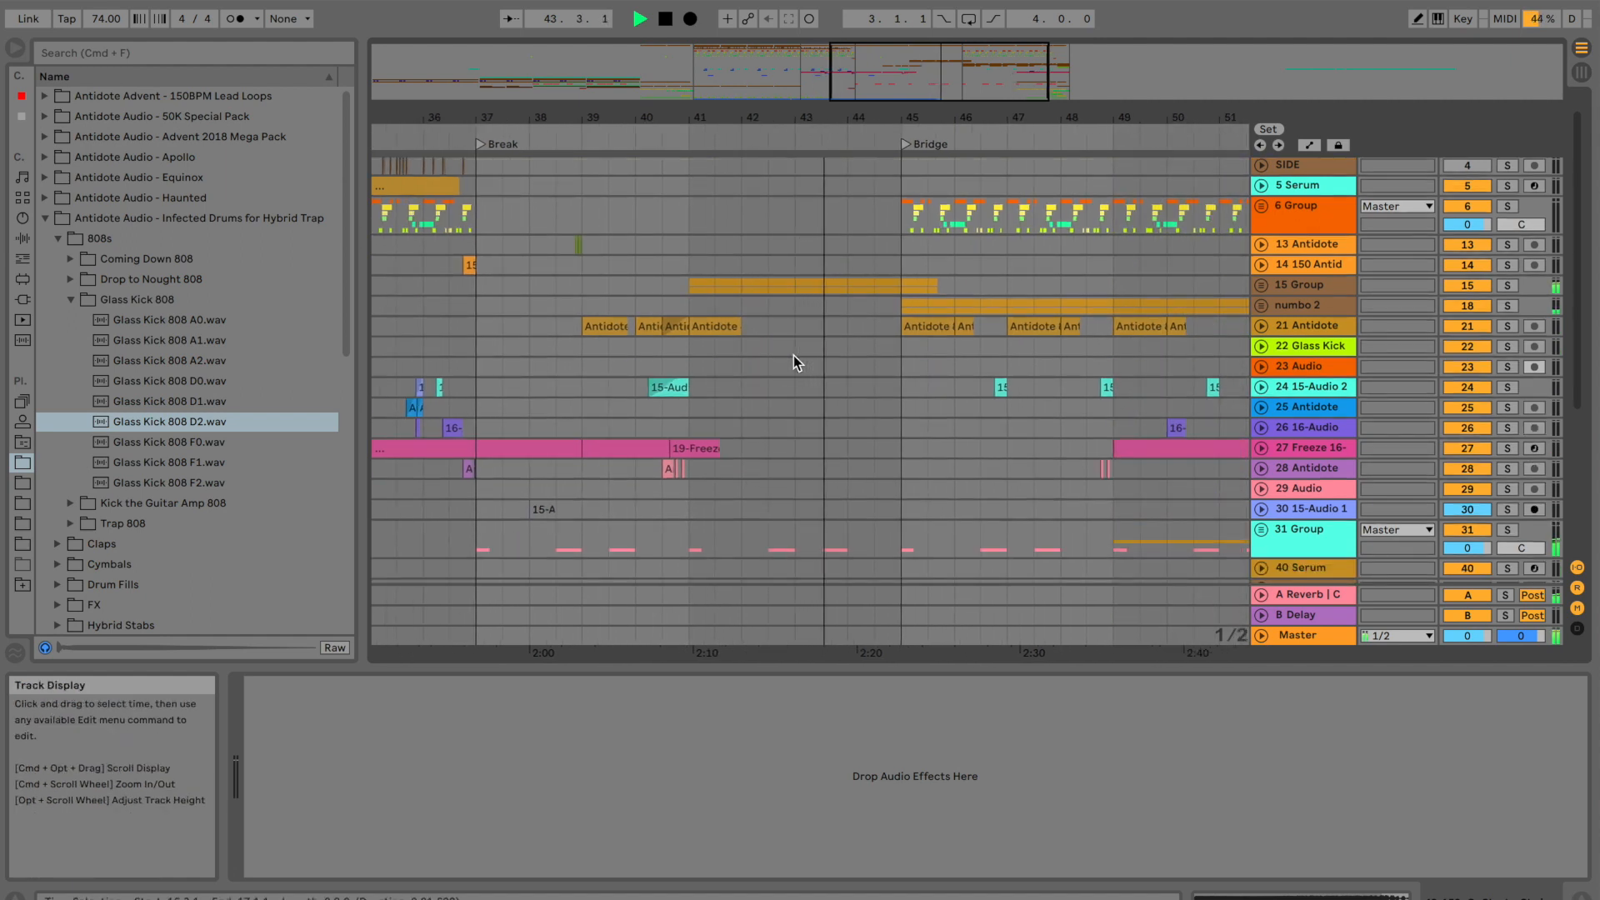
Play through the Bridge up to the 3 Drop marker, examining its melodic layers, risers, tom fill and layered 808s.
{"action": "scroll", "coordinate": [793, 355], "scroll_direction": "up", "scroll_amount": 1}
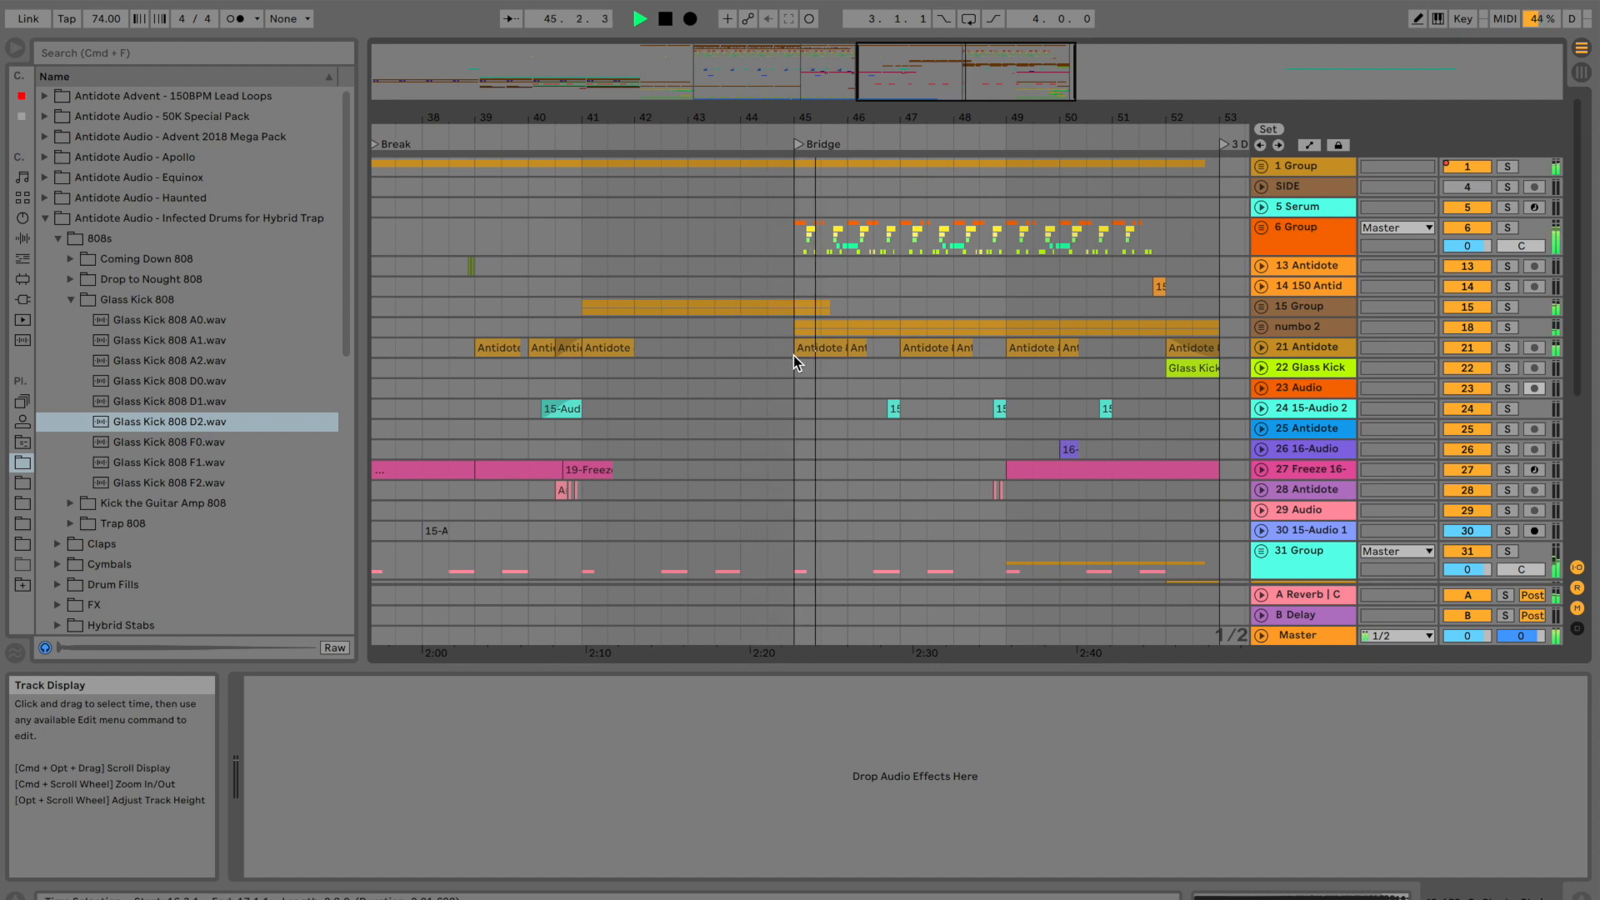
{"action": "scroll", "coordinate": [793, 355], "scroll_direction": "down", "scroll_amount": 2}
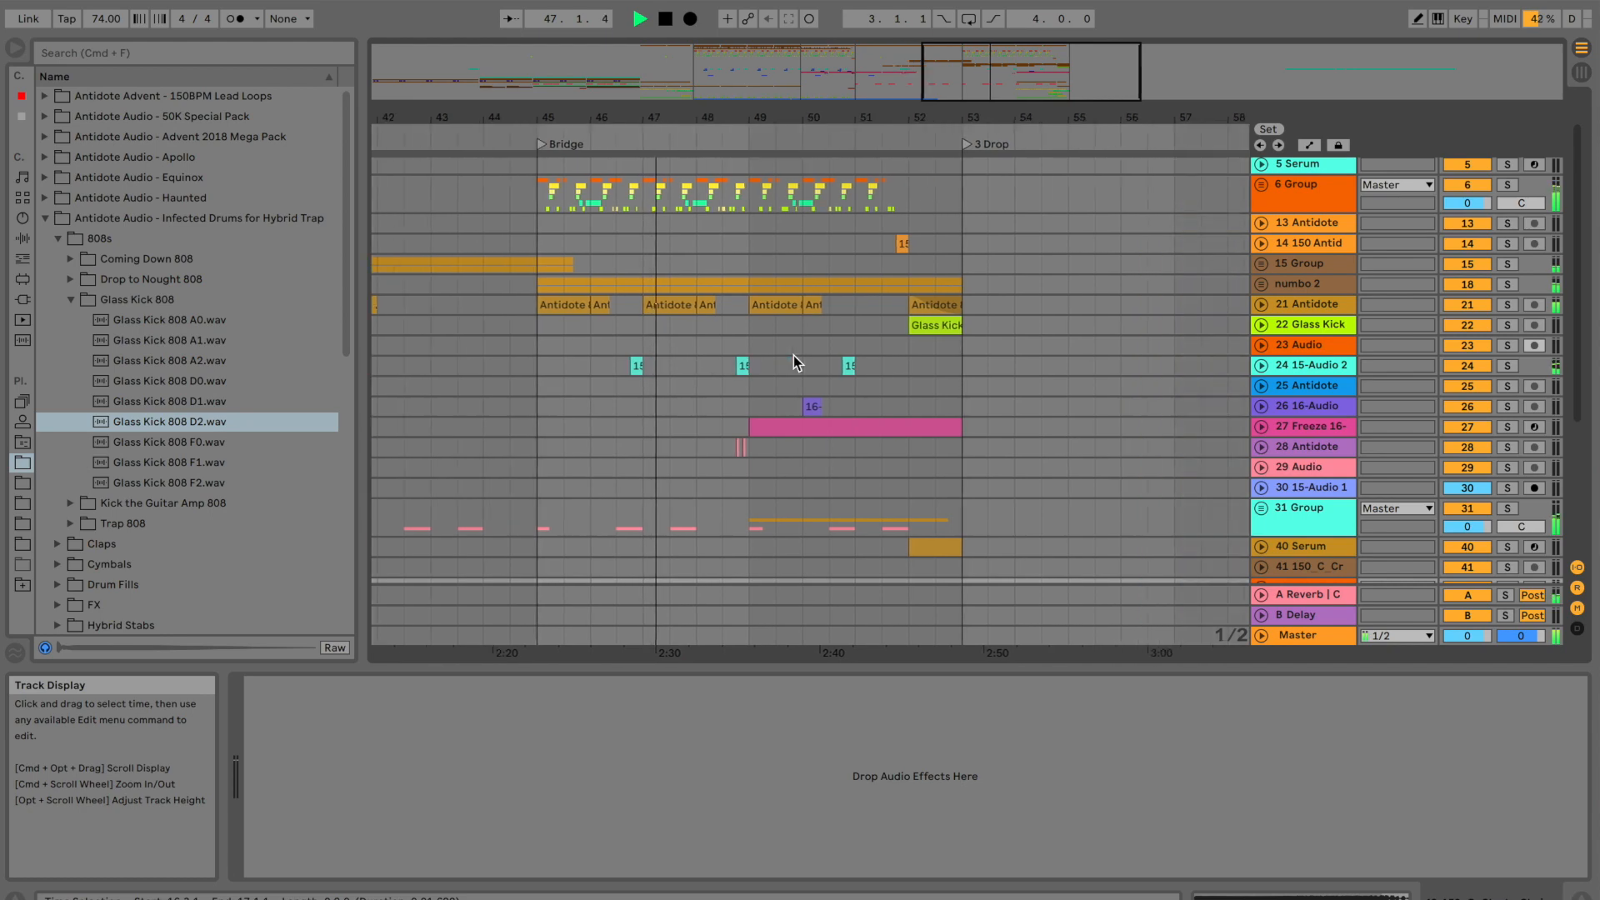
{"action": "scroll", "coordinate": [793, 355], "scroll_direction": "down", "scroll_amount": 5}
{"action": "scroll", "coordinate": [612, 359], "scroll_direction": "up", "scroll_amount": 6}
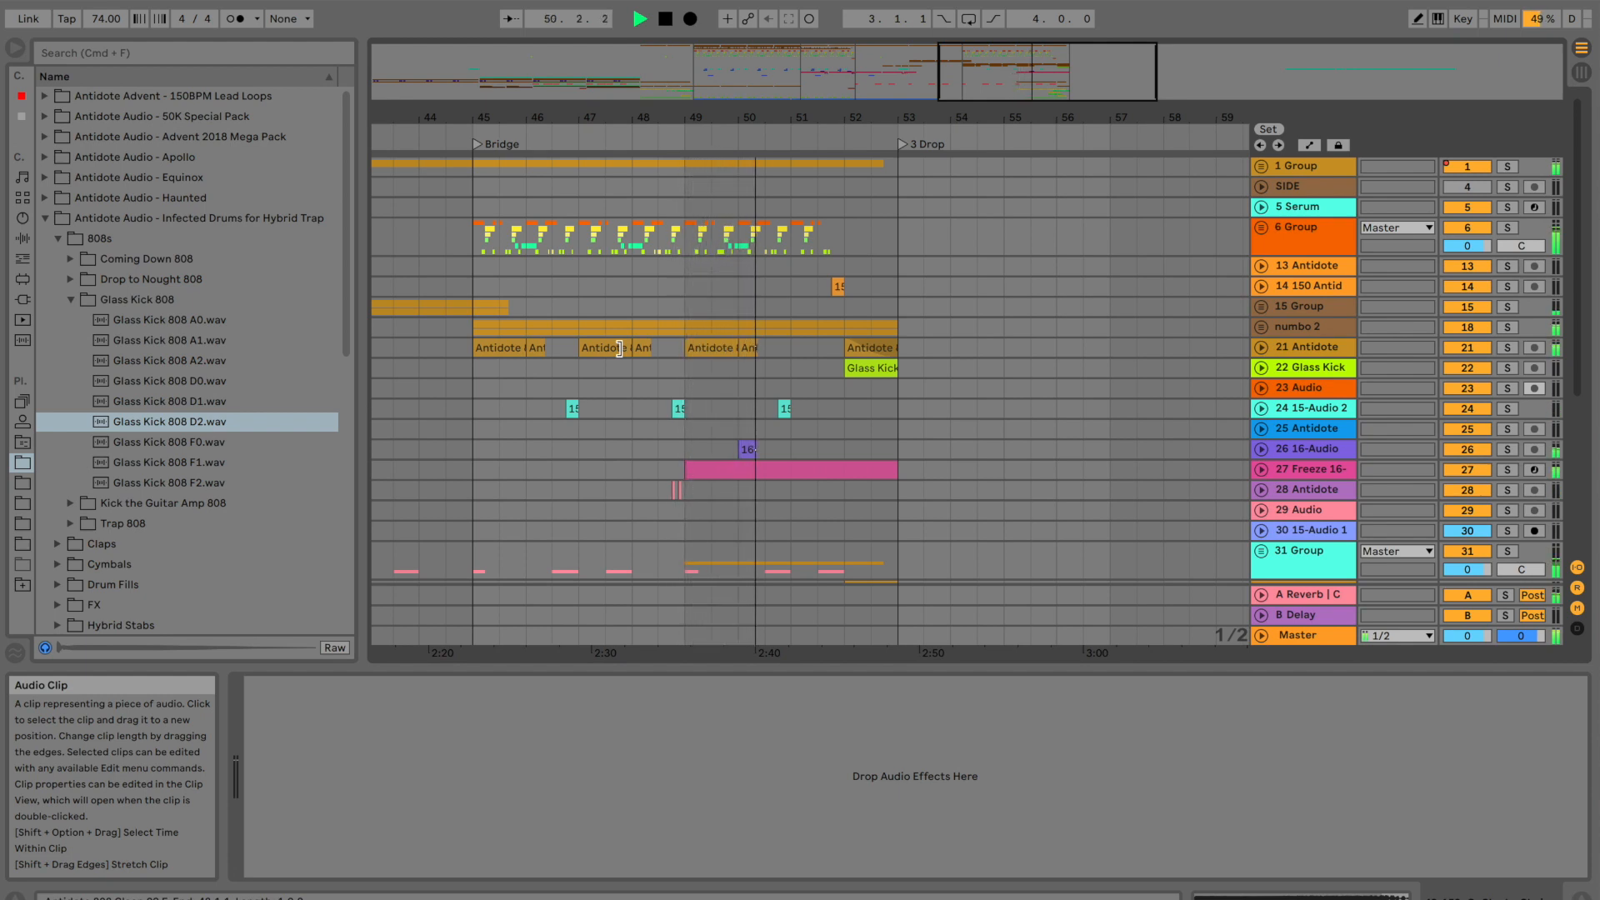
{"action": "scroll", "coordinate": [647, 372], "scroll_direction": "down", "scroll_amount": 5}
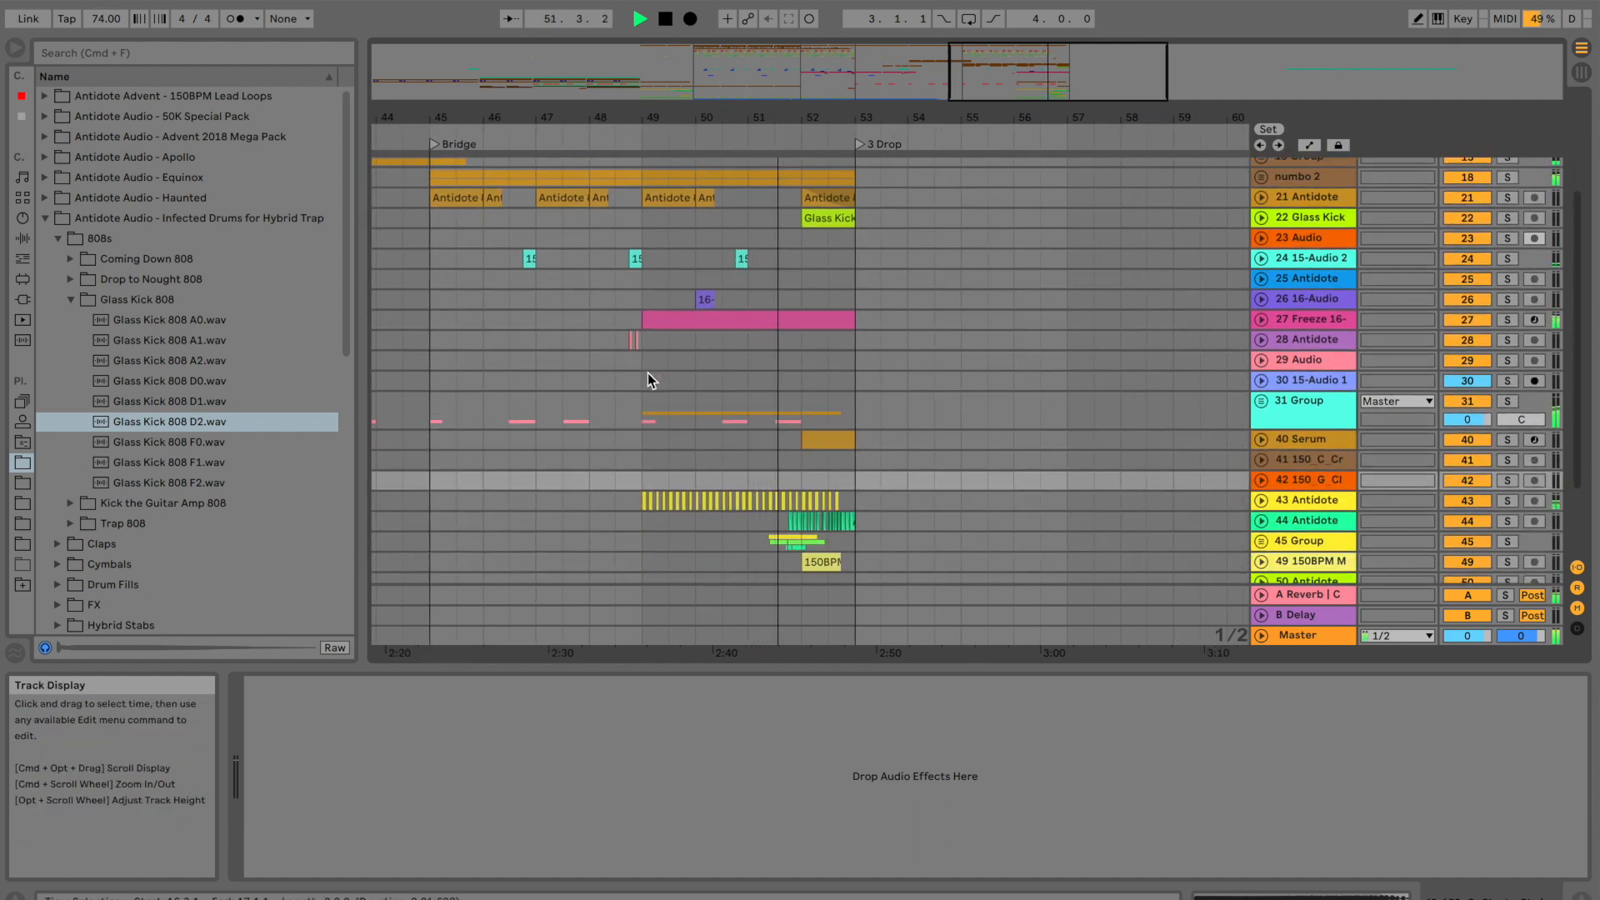
{"action": "scroll", "coordinate": [648, 372], "scroll_direction": "down", "scroll_amount": 3}
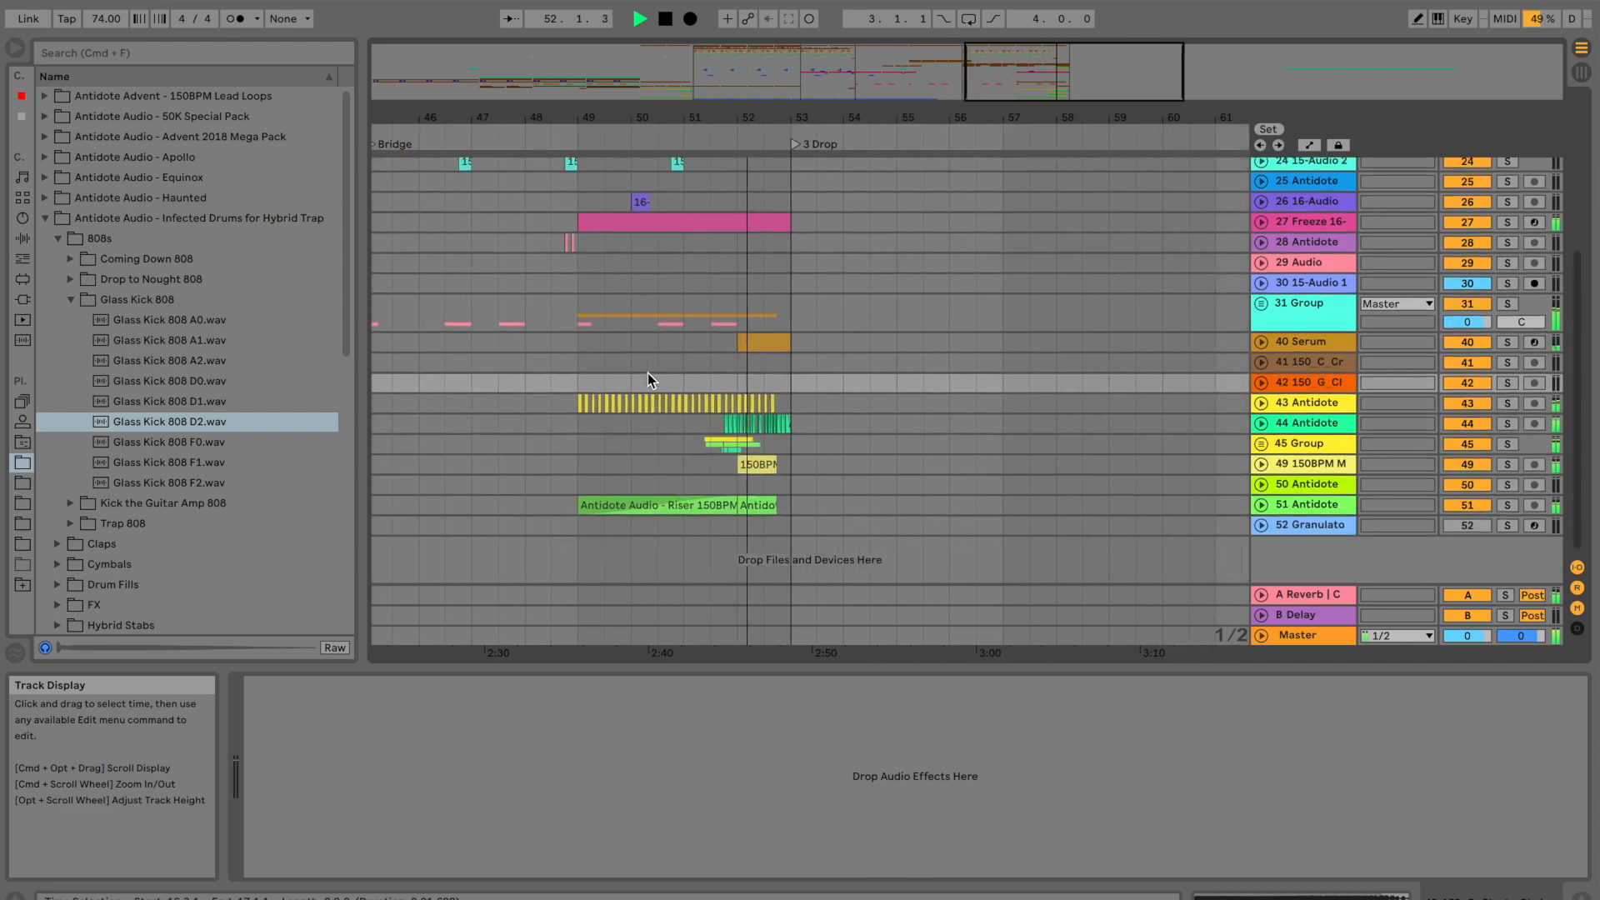
{"action": "scroll", "coordinate": [647, 372], "scroll_direction": "up", "scroll_amount": 7}
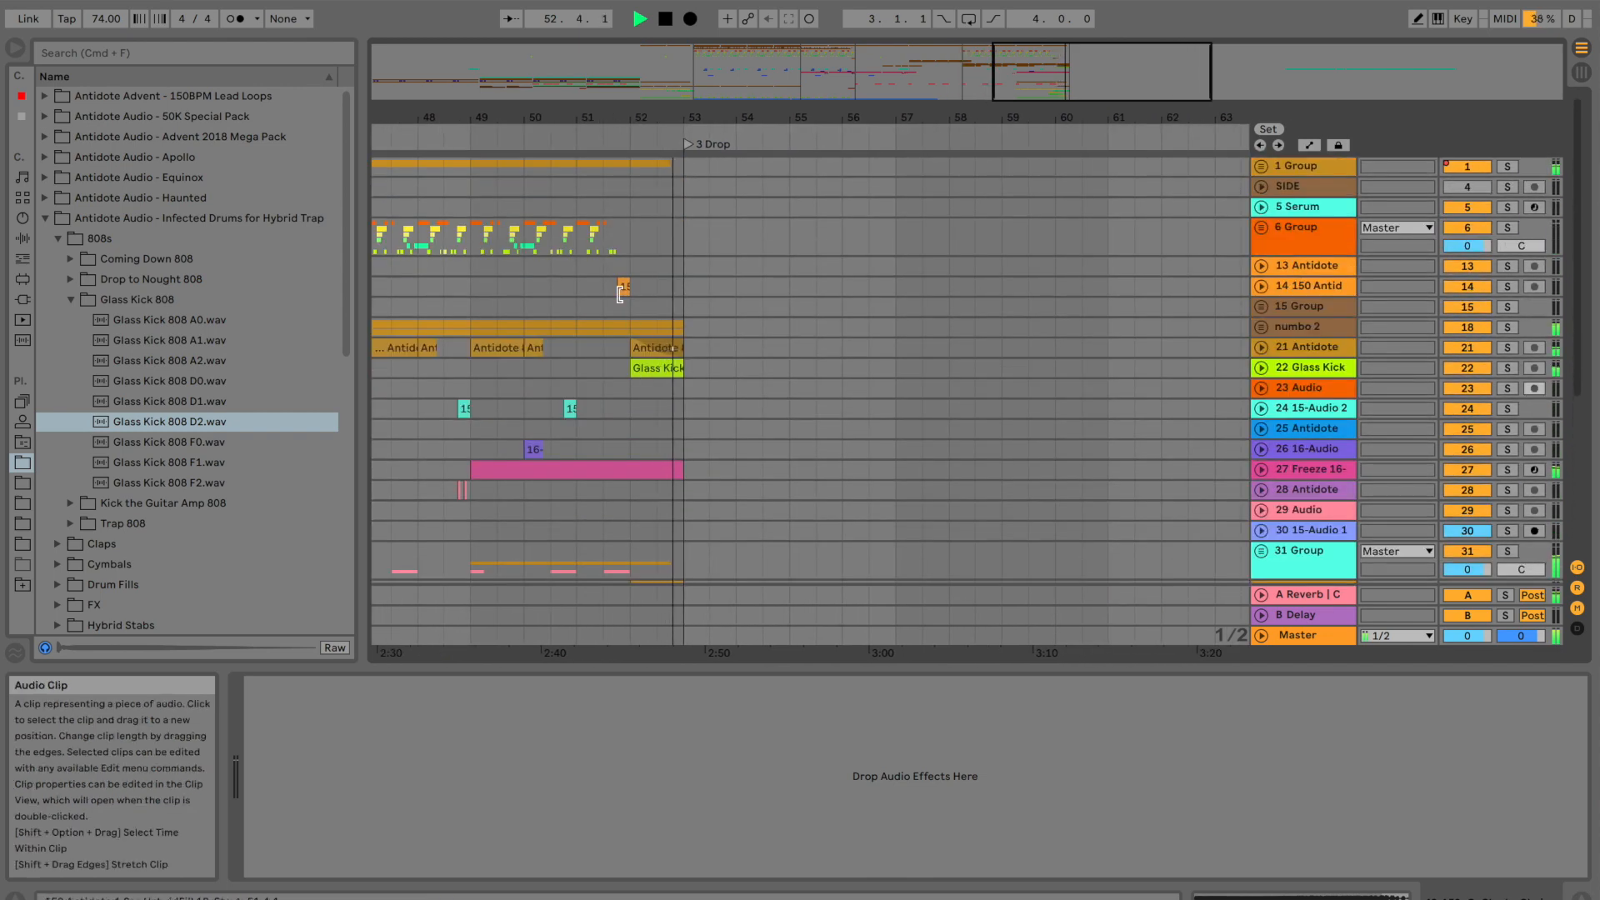